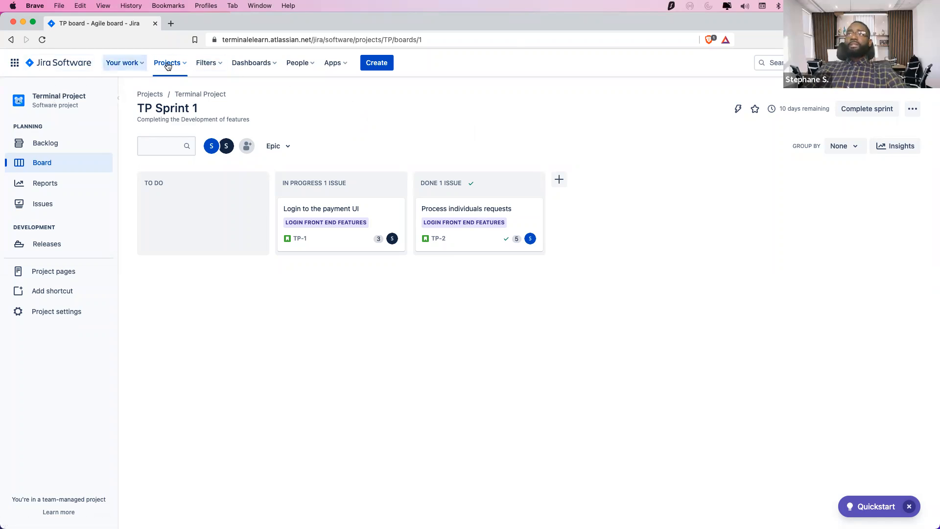
Choose Create project from the Projects menu to see the project templates
click(186, 68)
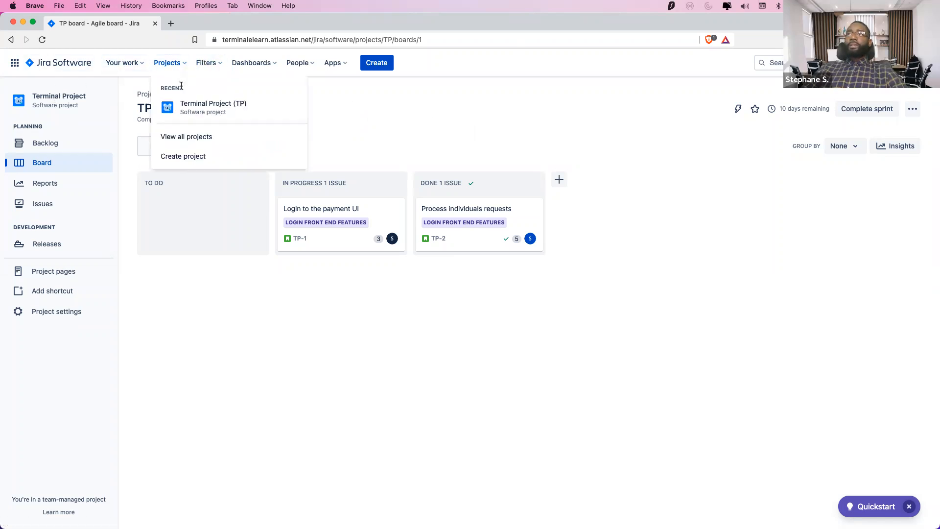
click(189, 157)
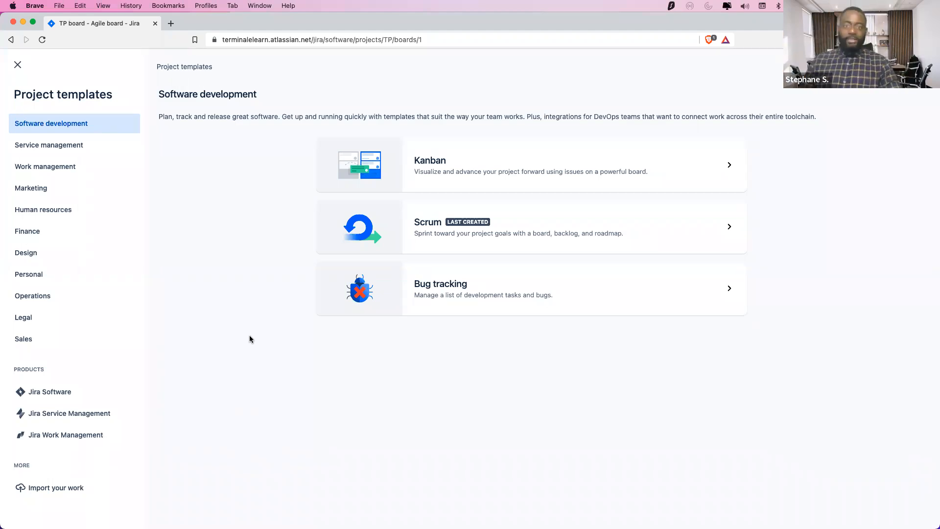
Open the Scrum template details and read its backlog, sprint, reports and workflow description
click(605, 221)
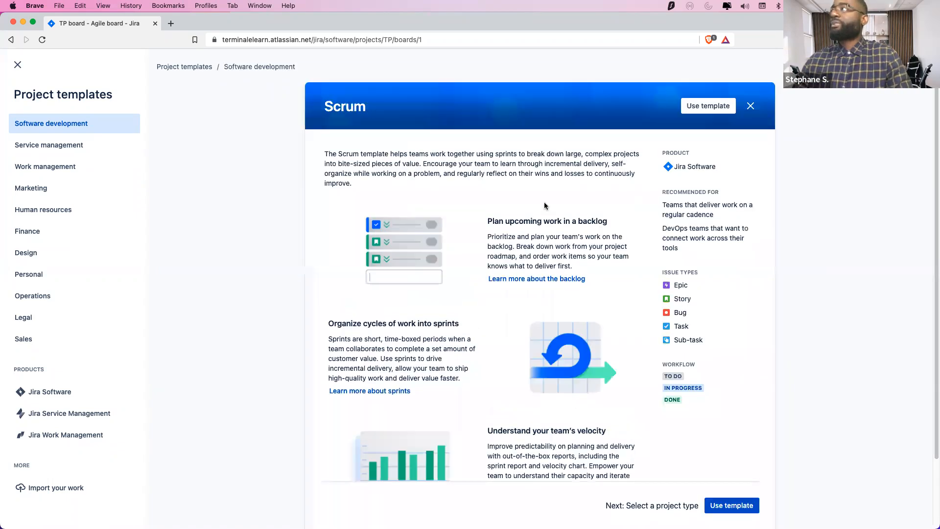
scroll(242, 262, down, 3)
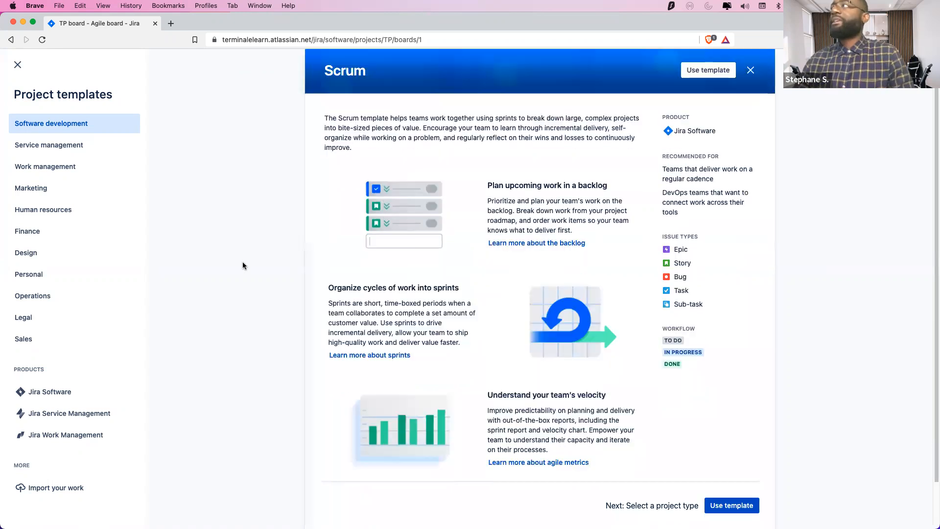
scroll(302, 236, up, 3)
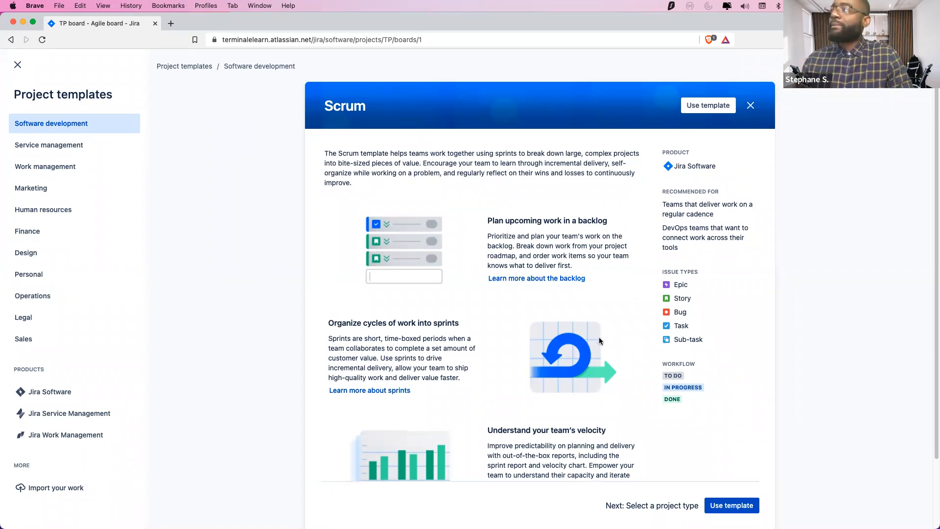
scroll(695, 171, down, 2)
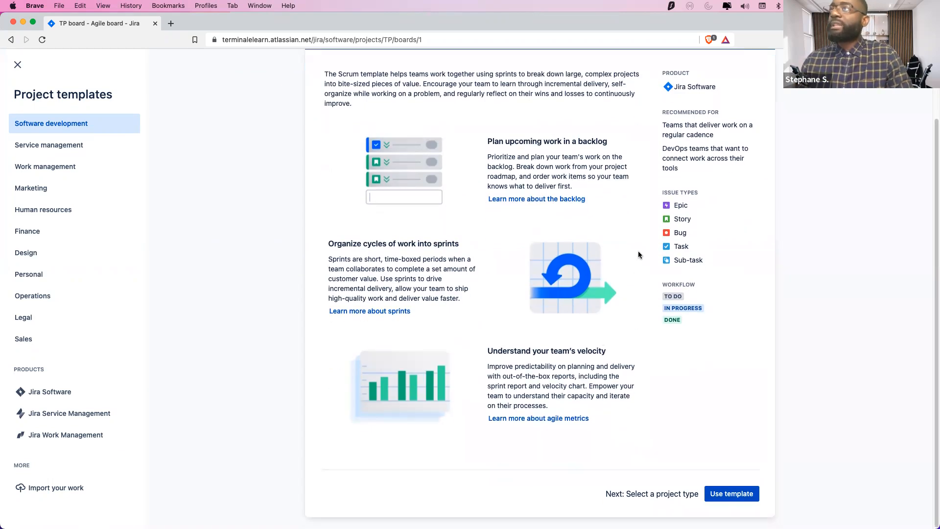
scroll(656, 228, up, 2)
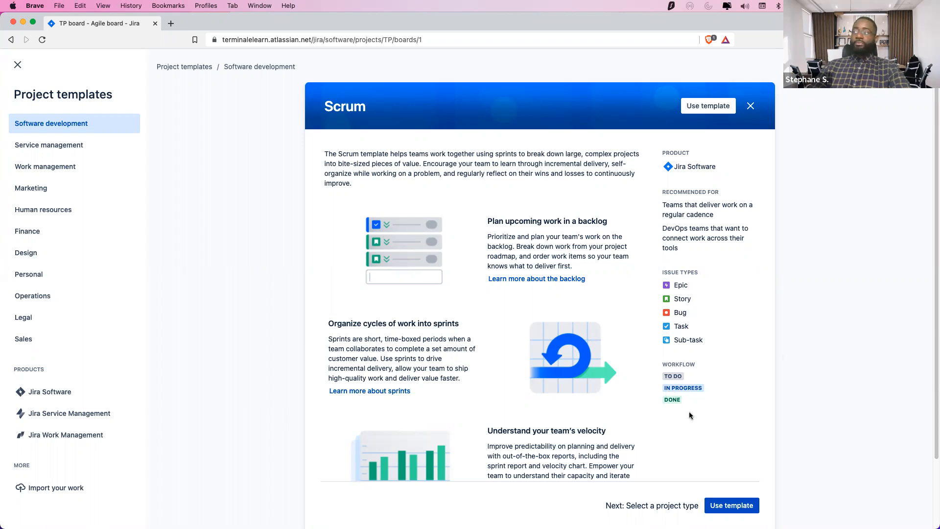
scroll(688, 417, down, 3)
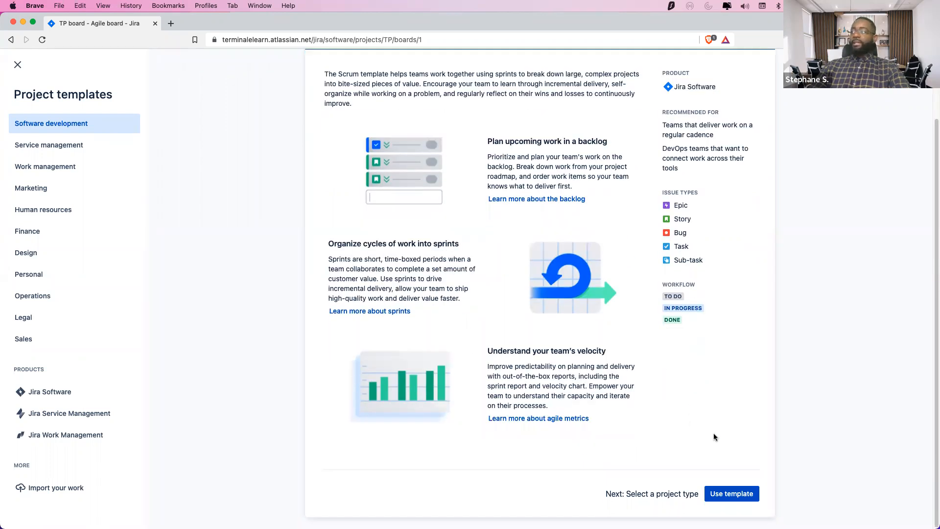
Use the Scrum template and compare the Team-managed and Company-managed project types
click(731, 493)
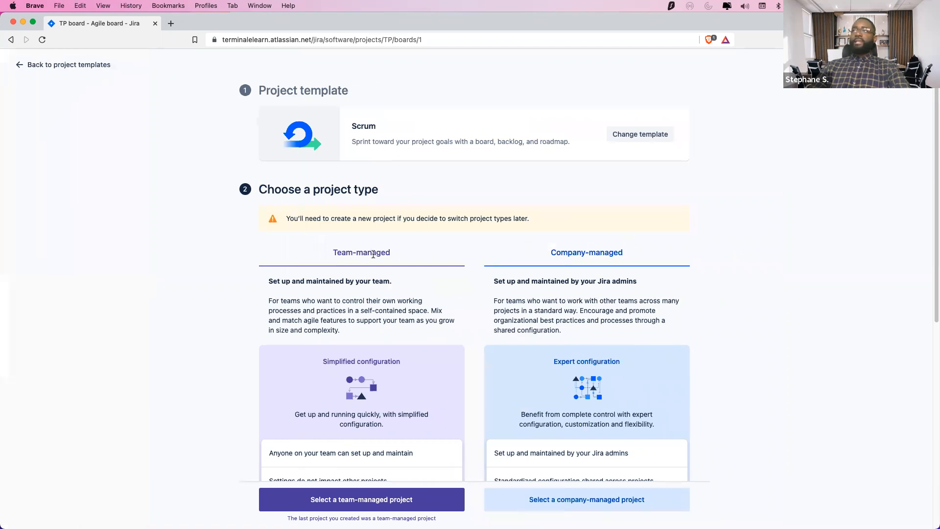
scroll(360, 284, down, 1)
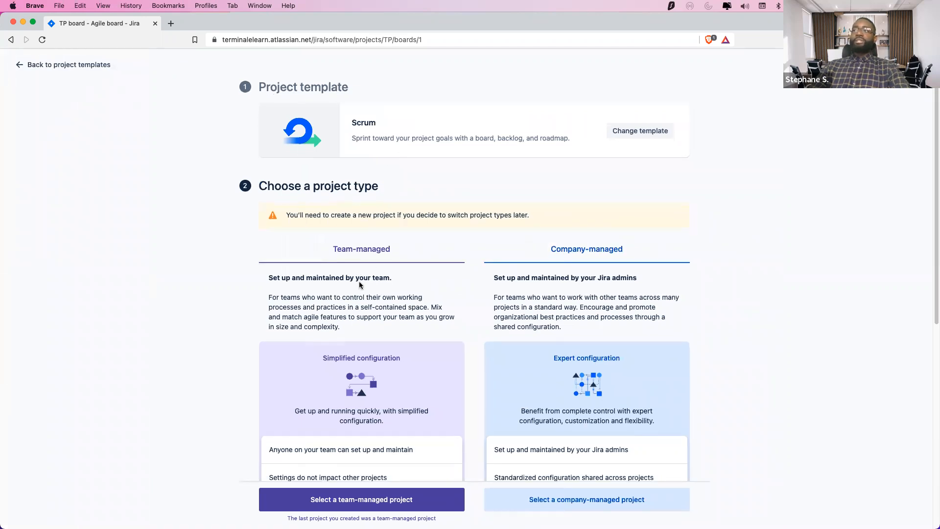
scroll(360, 285, down, 6)
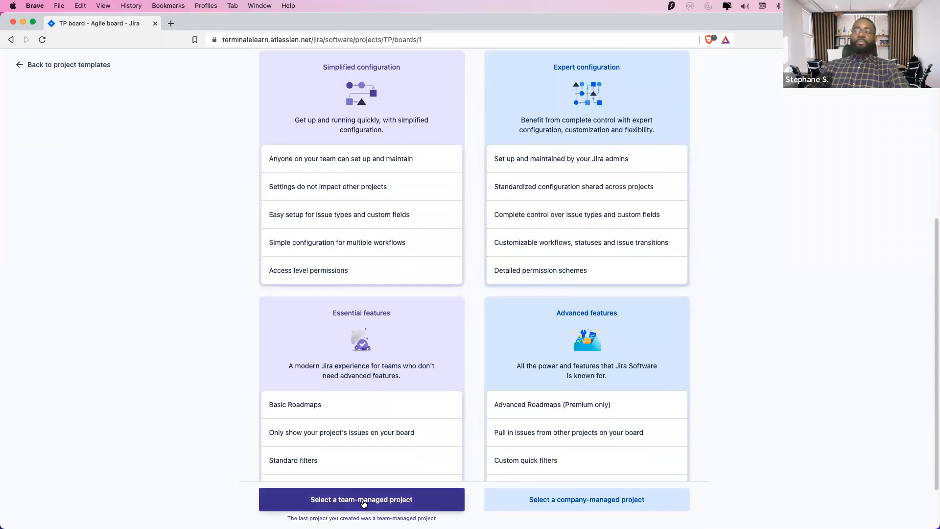
scroll(410, 506, up, 1)
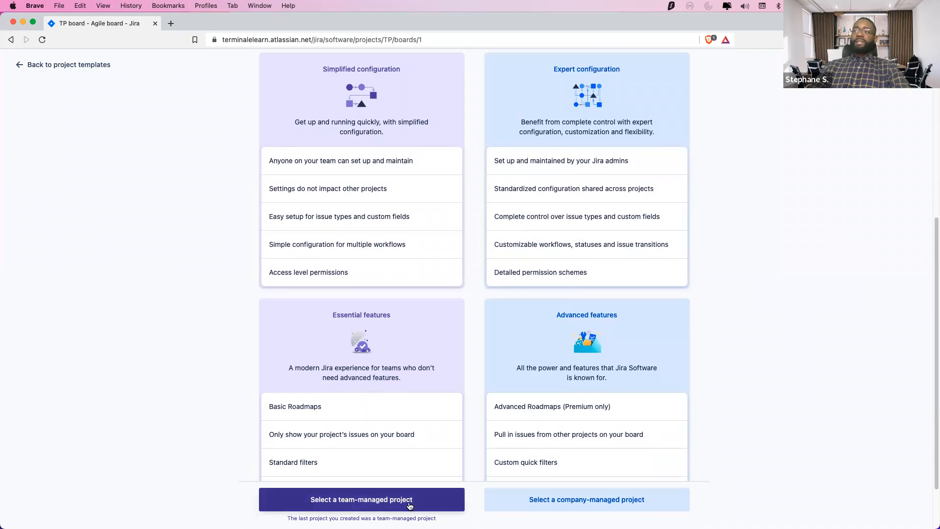
scroll(473, 492, up, 3)
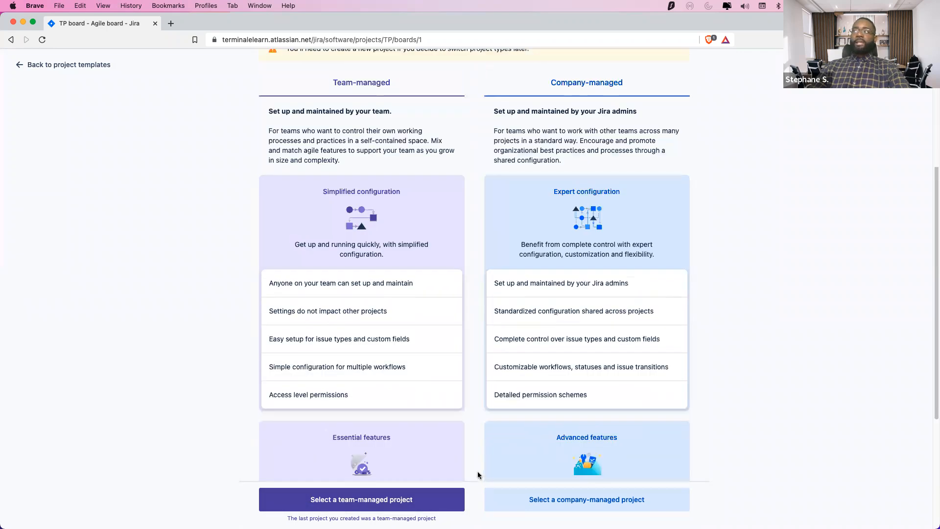
scroll(477, 475, up, 3)
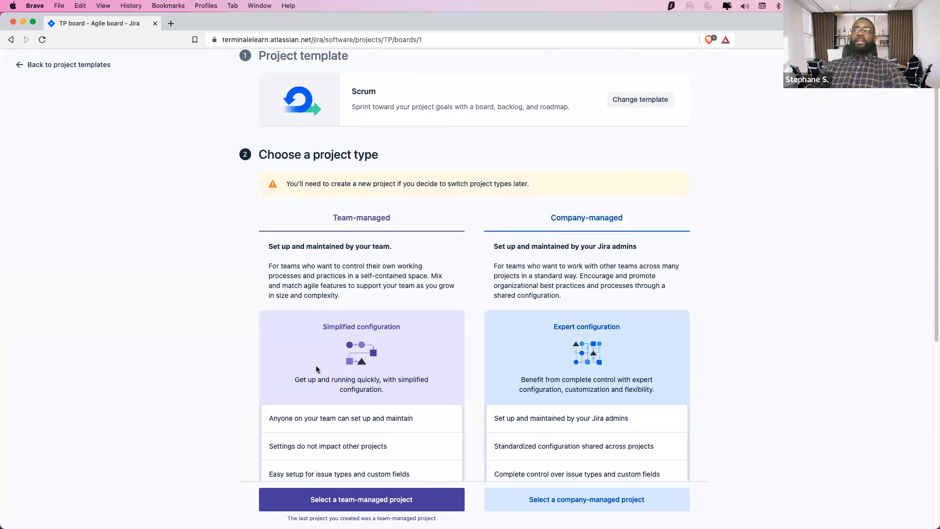
scroll(308, 357, down, 2)
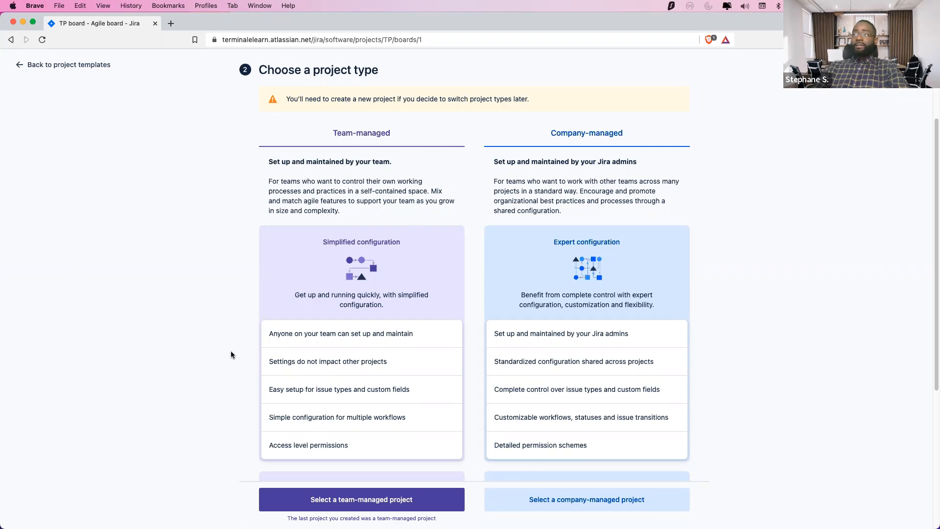
scroll(199, 388, down, 5)
scroll(199, 388, down, 1)
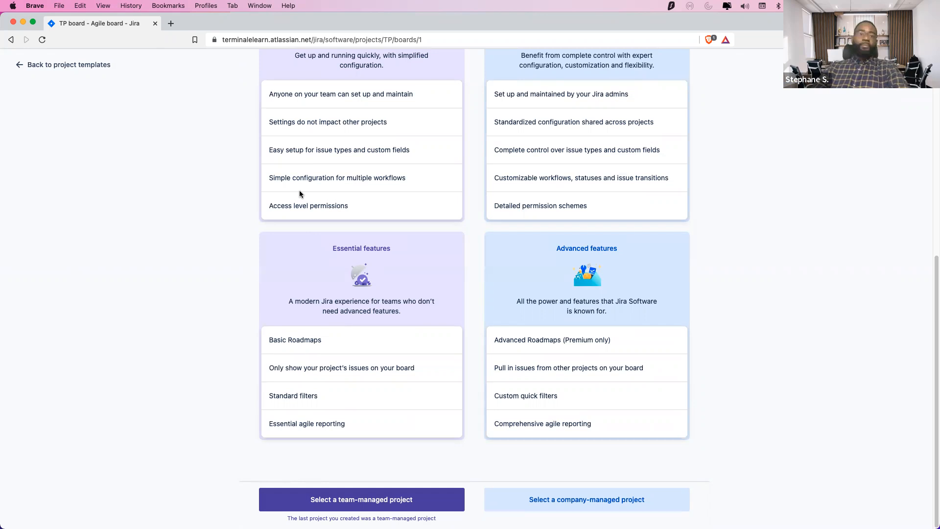
Choose a team-managed project and name it 'Scrum in Space'
click(361, 499)
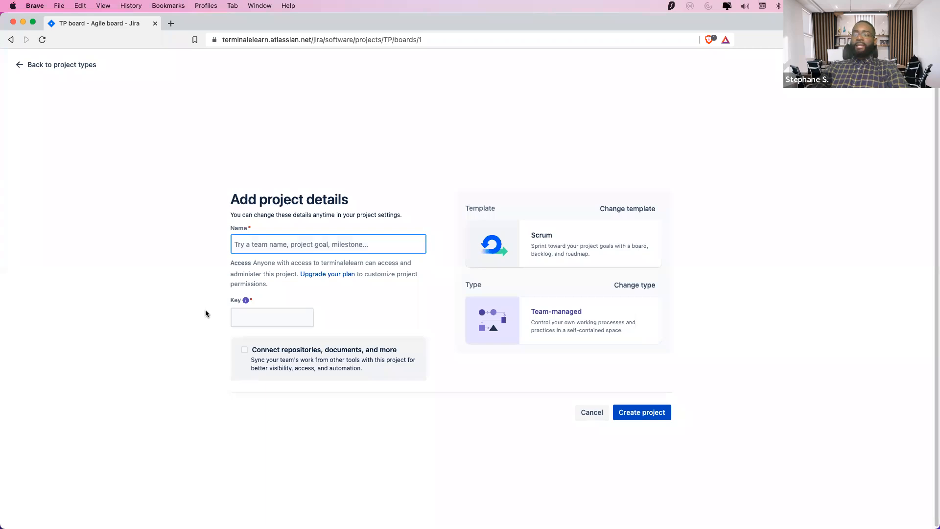
click(266, 248)
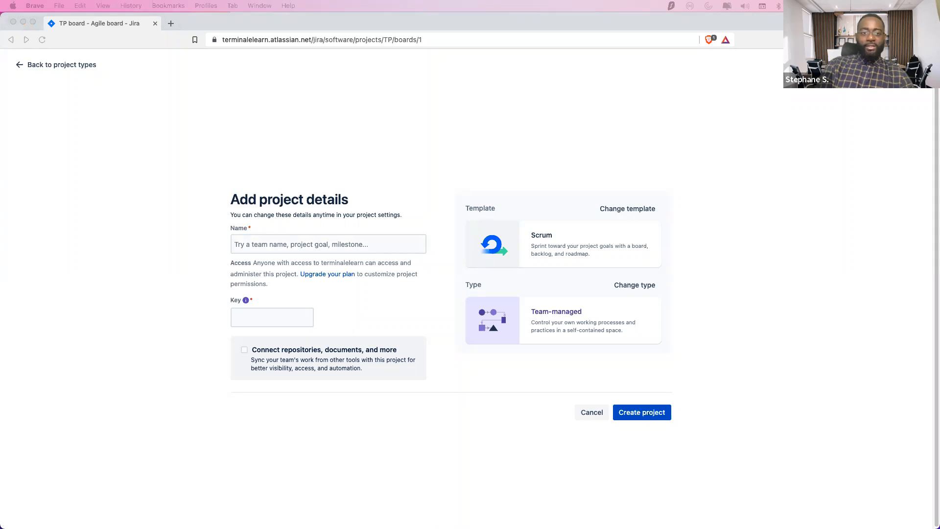
click(300, 243)
text(Scrum in)
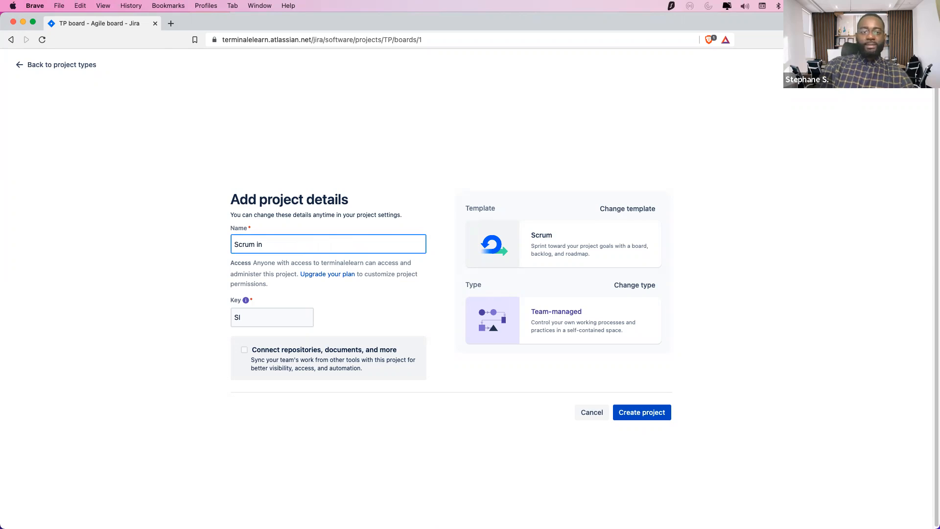
text(Space)
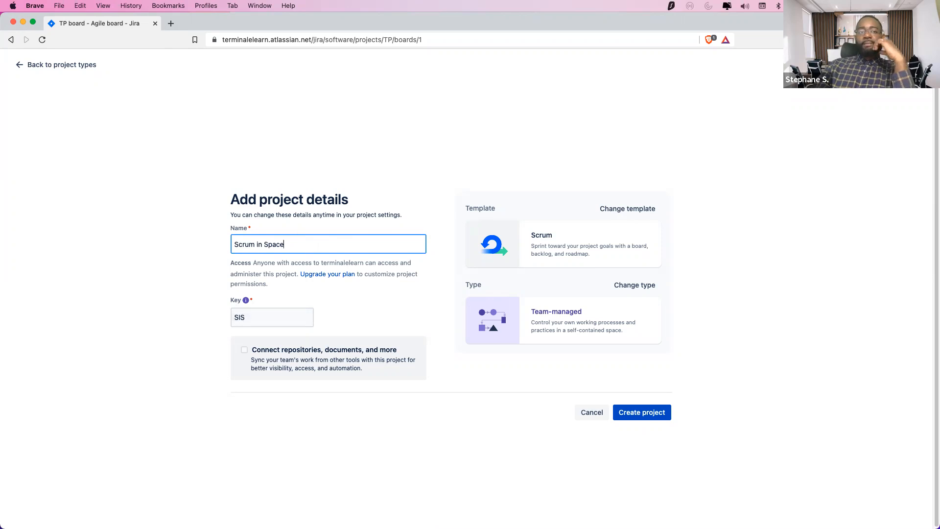
Set the project key to SIS
click(277, 318)
drag(271, 317, 230, 306)
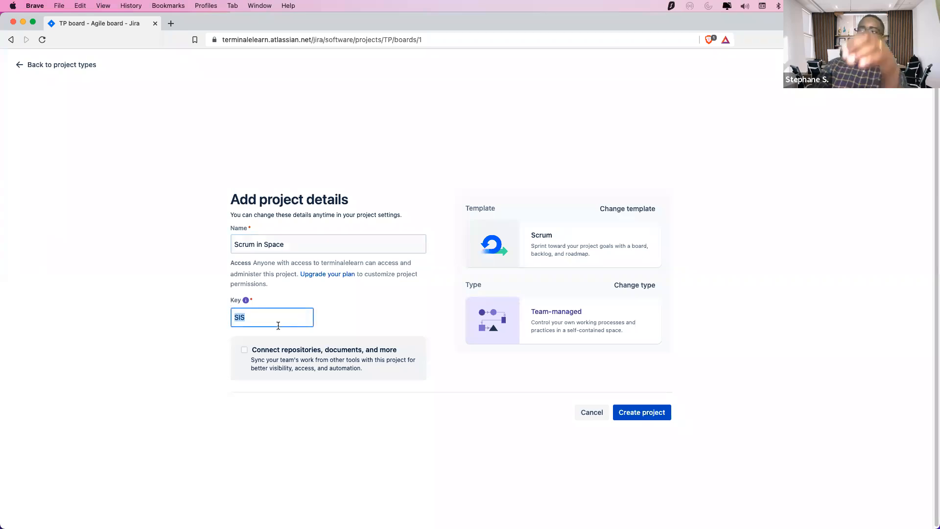
text(DSPC)
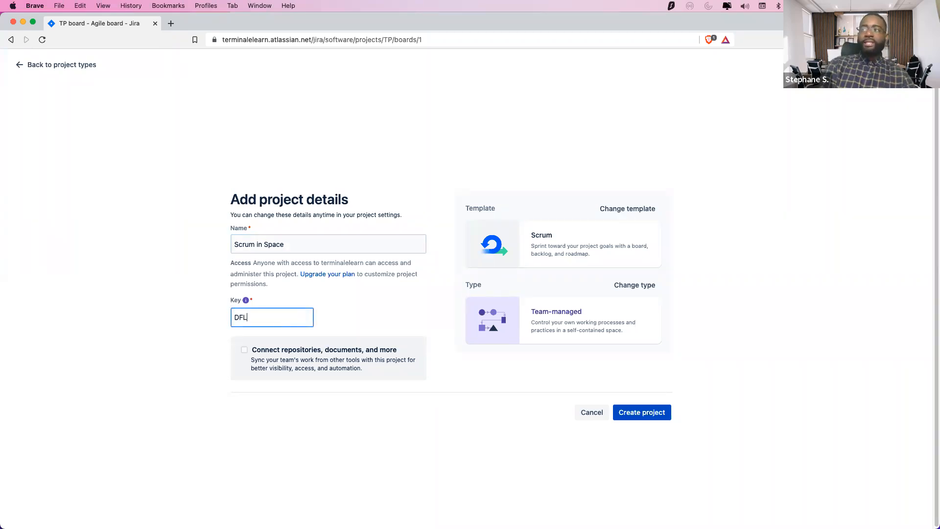
key(BackSpace)
key(BackSpace)
key(BackSpace)
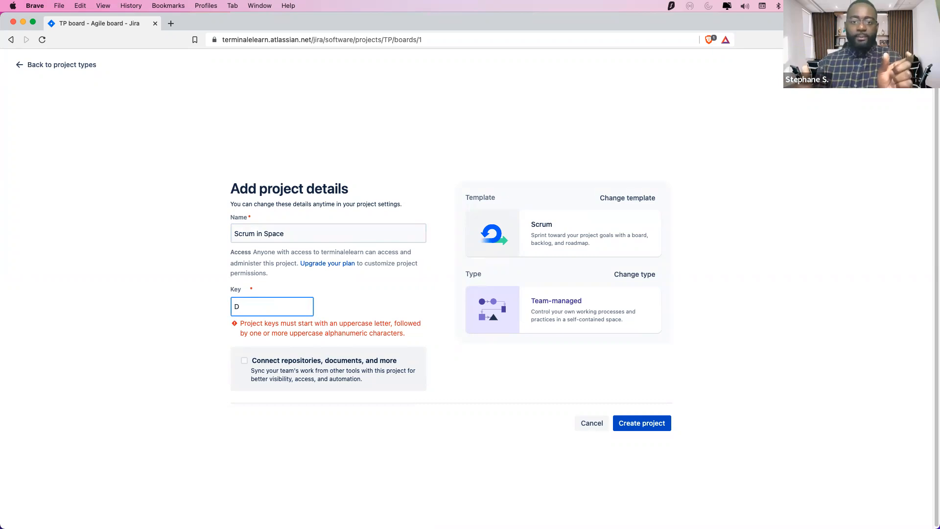
key(BackSpace)
text(SIS)
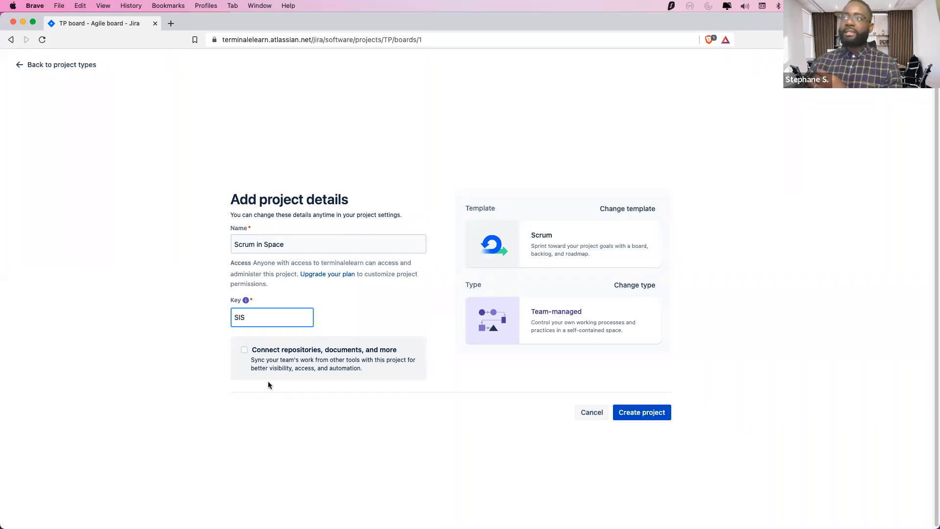
click(505, 463)
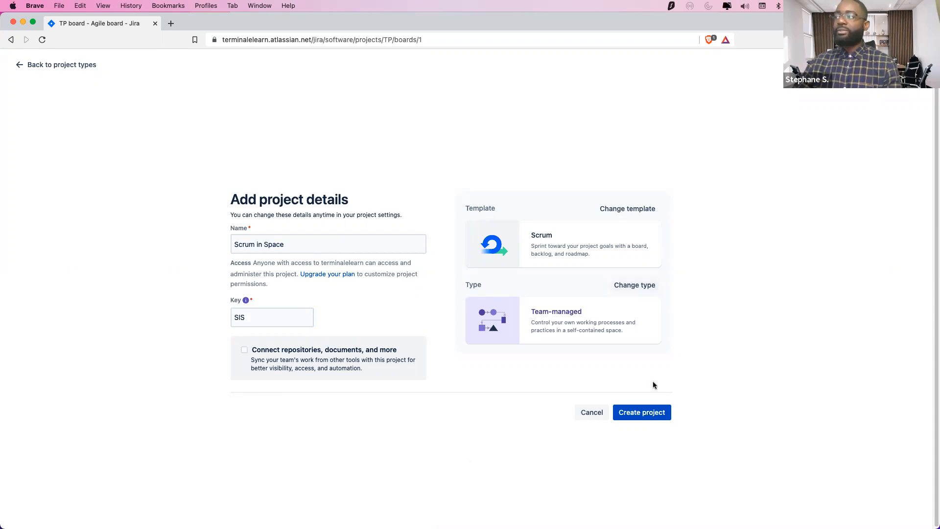
Create the Scrum in Space project and land on its empty SIS board
click(645, 412)
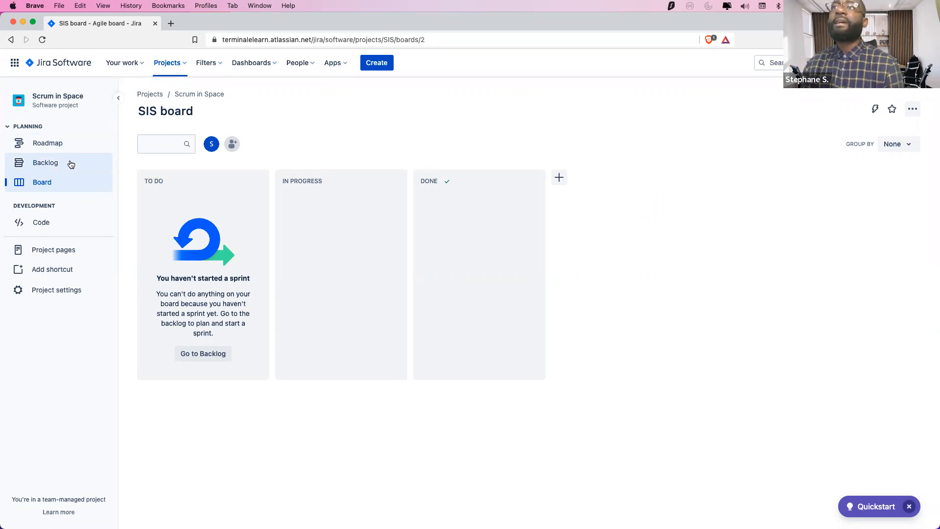
Glance at the Roadmap, then open the Backlog with the empty SIS Sprint 1
click(60, 142)
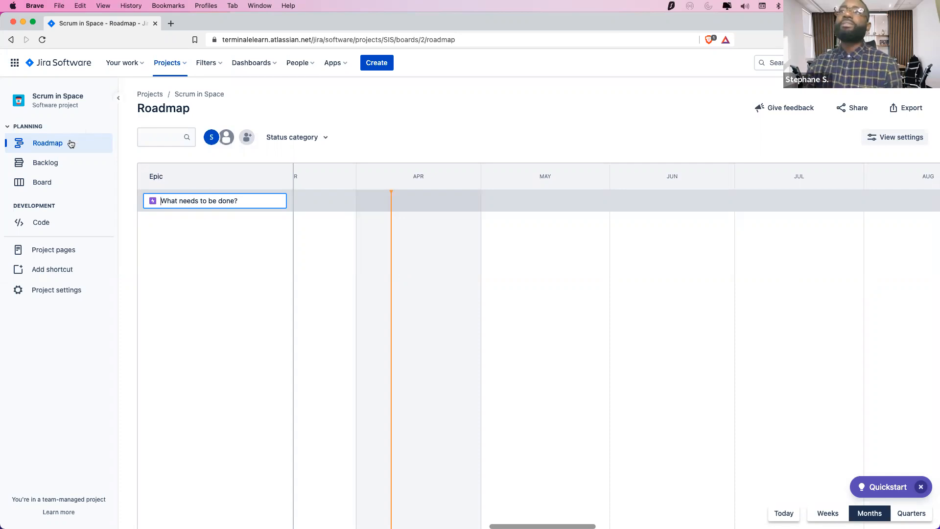
click(44, 166)
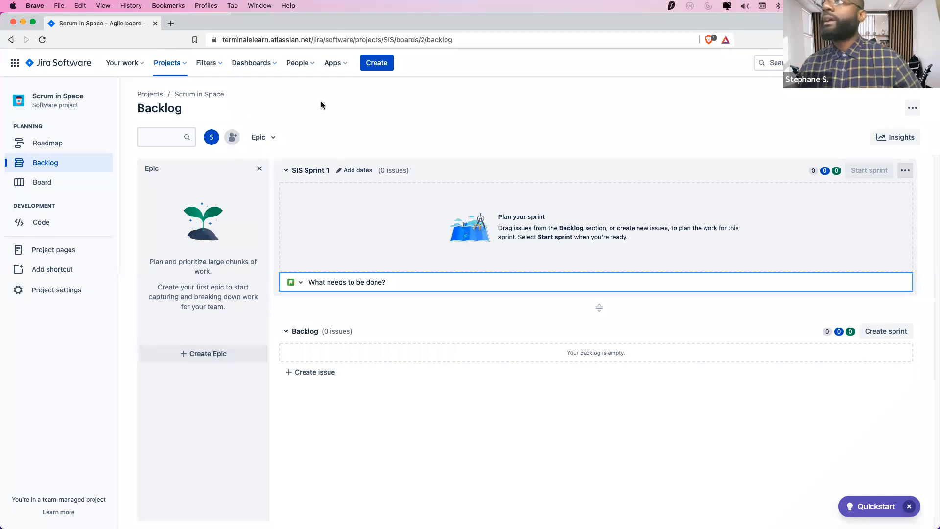
click(211, 355)
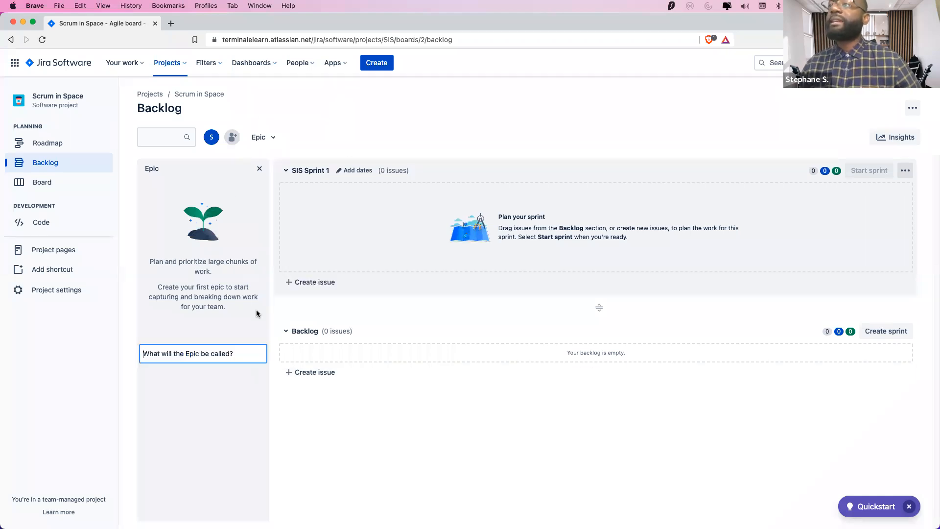
click(389, 138)
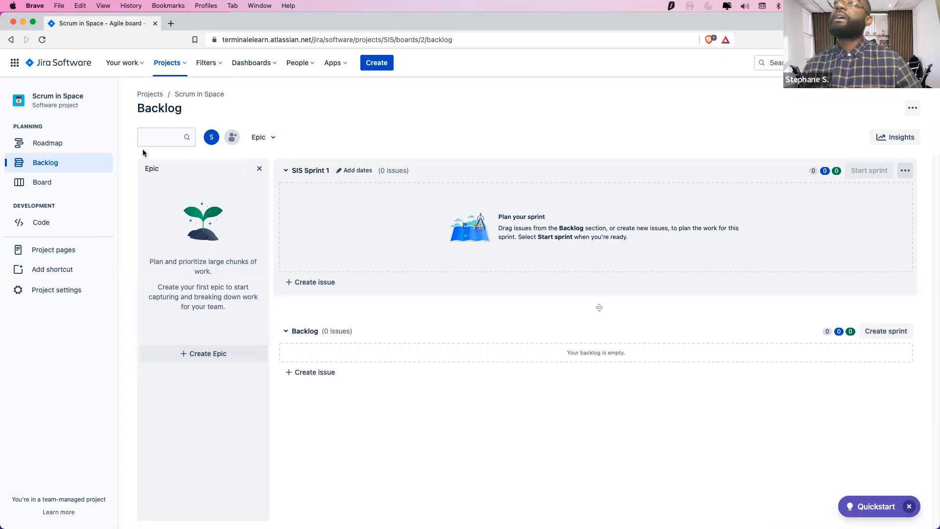
click(323, 176)
click(319, 177)
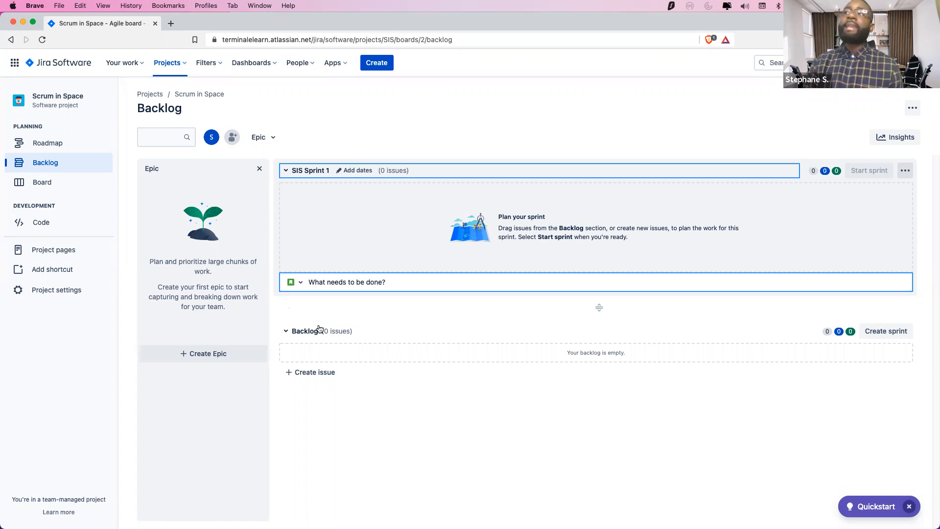
Close the sprint's new-issue field, toggle the Backlog section, and return to the Board
click(288, 332)
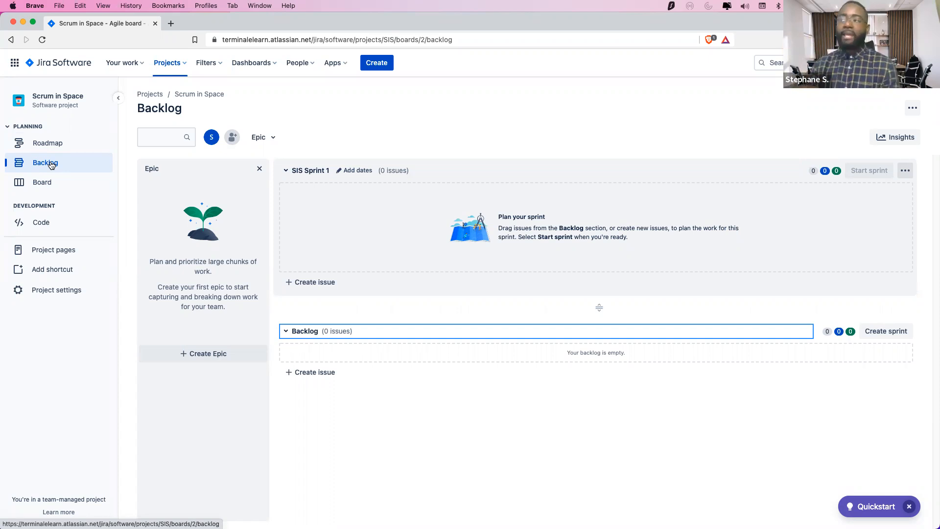
click(286, 332)
click(287, 332)
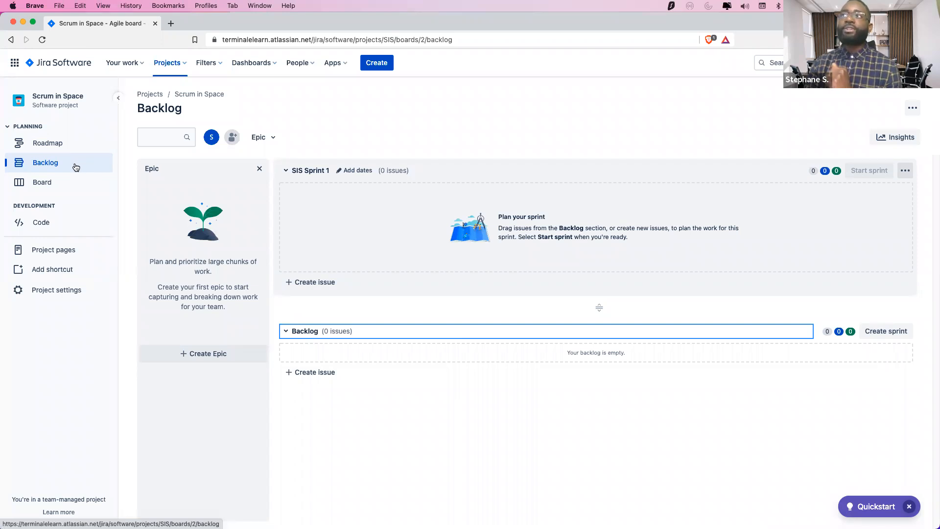
click(56, 182)
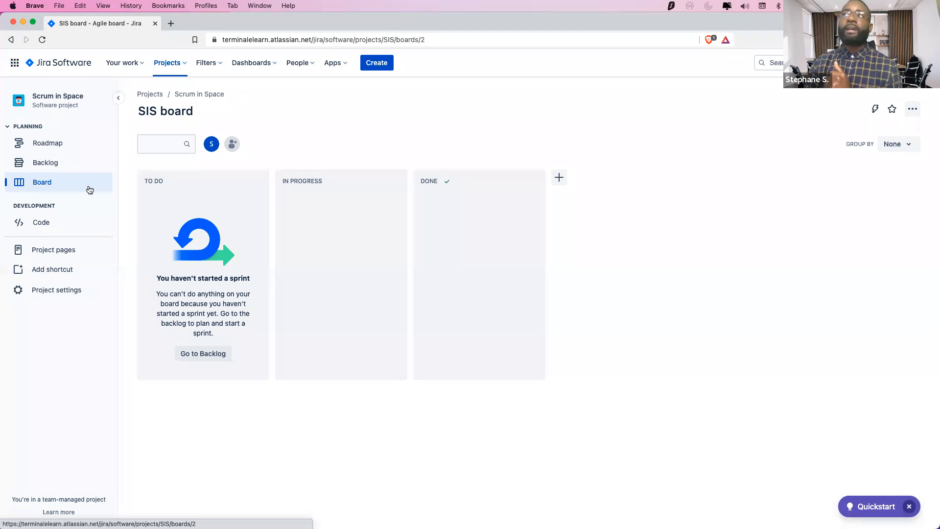
Replace 'SIS' in the board title with 'Scrum in Space' and save the name
click(162, 108)
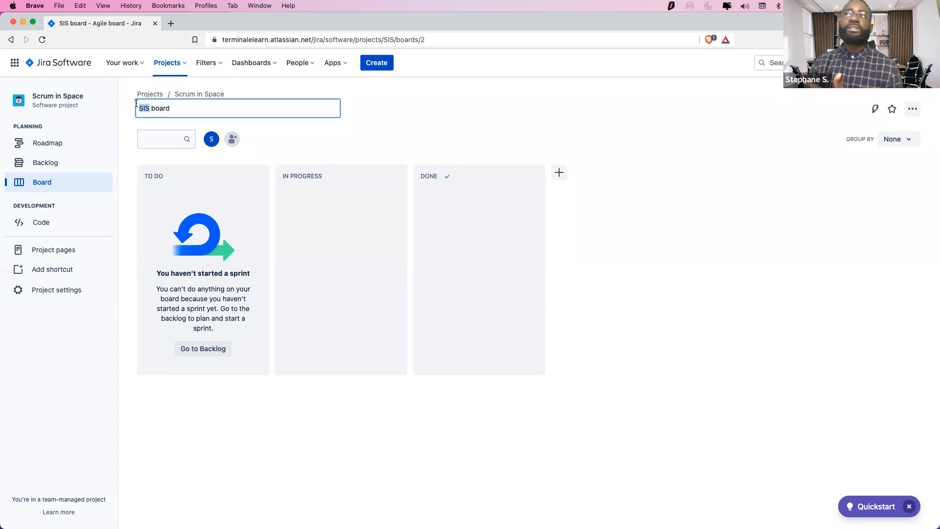
double_click(137, 108)
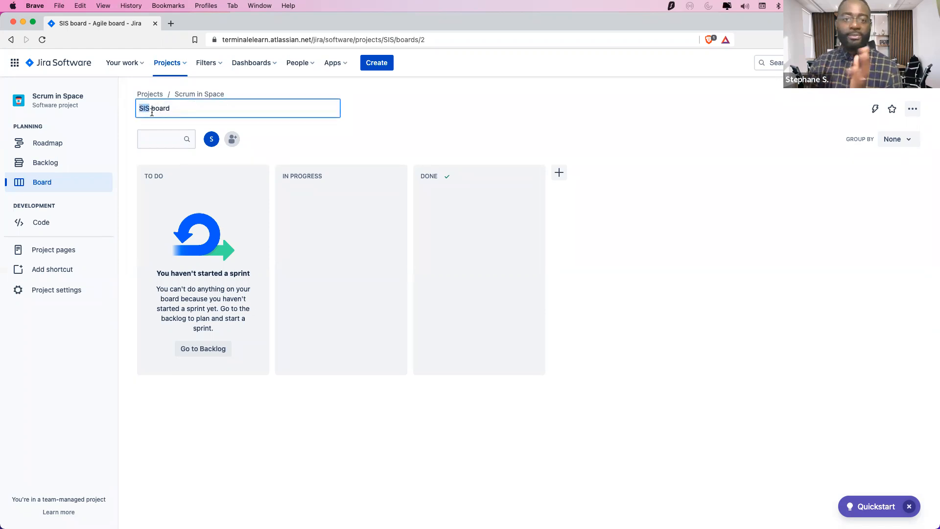
text(Scrum)
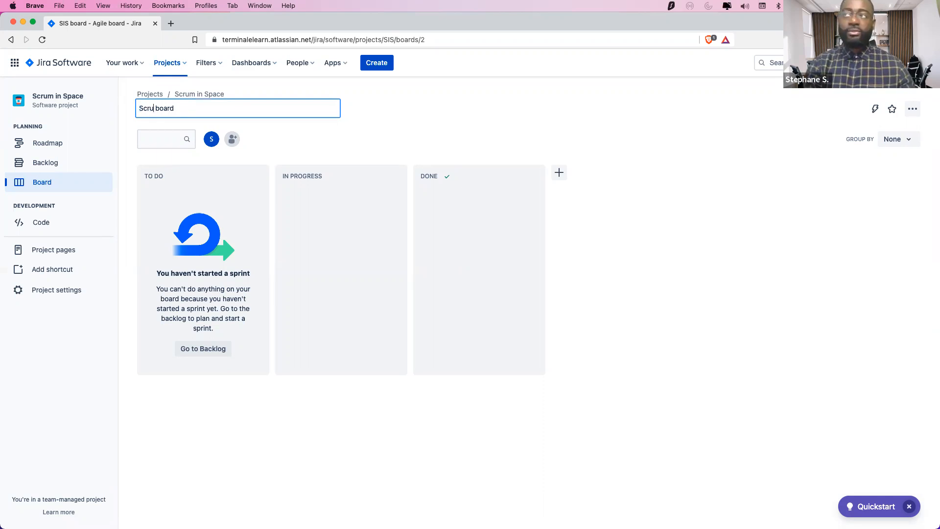
key(BackSpace)
text(in Space)
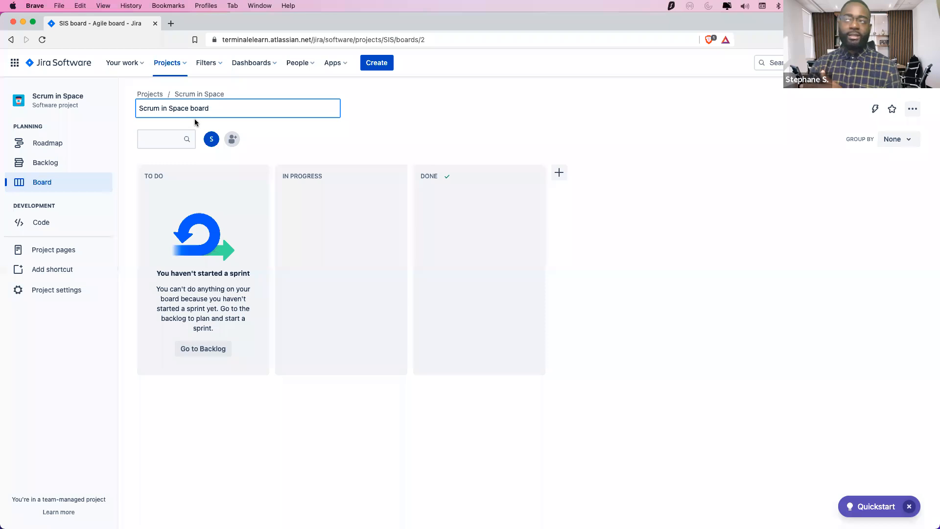
click(408, 128)
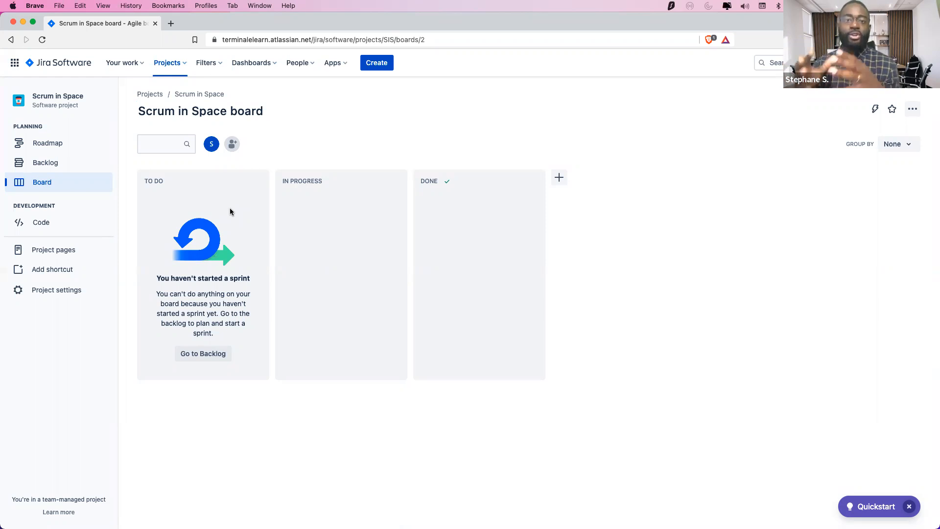
click(50, 163)
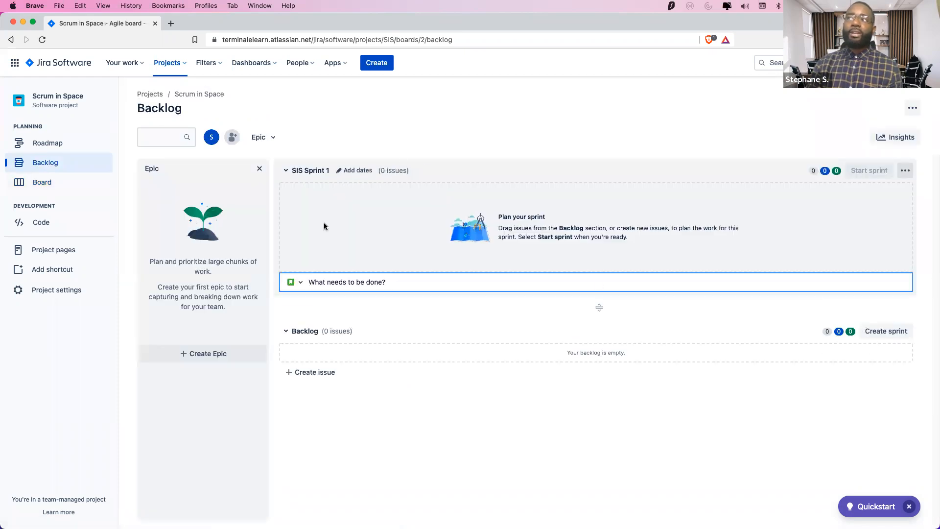
click(42, 182)
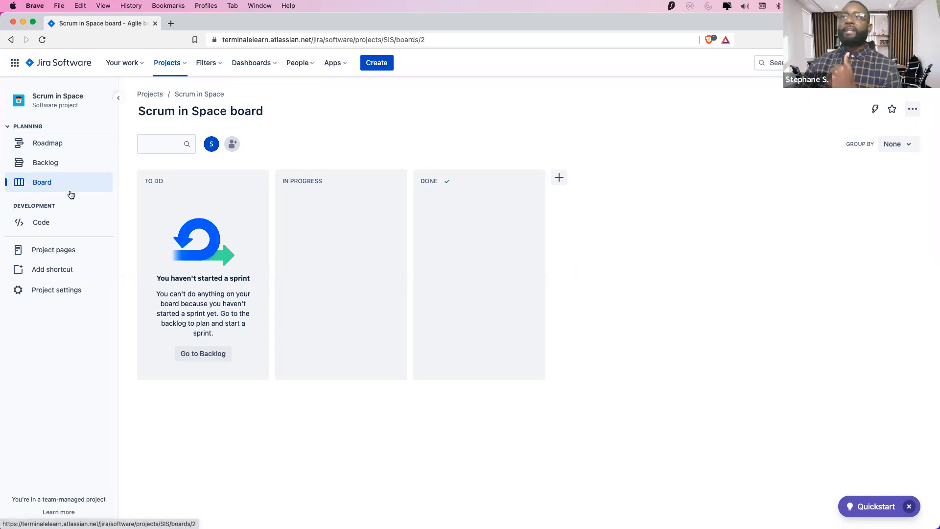
click(59, 299)
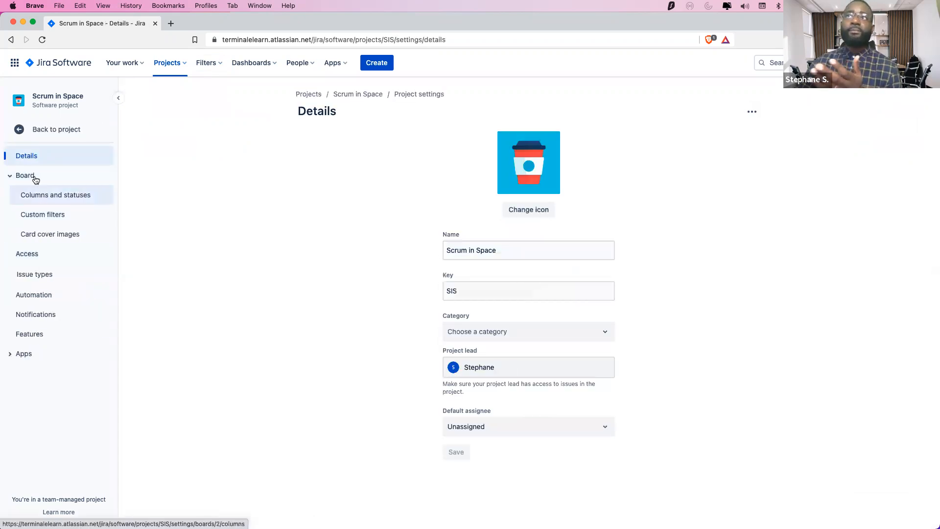
click(18, 130)
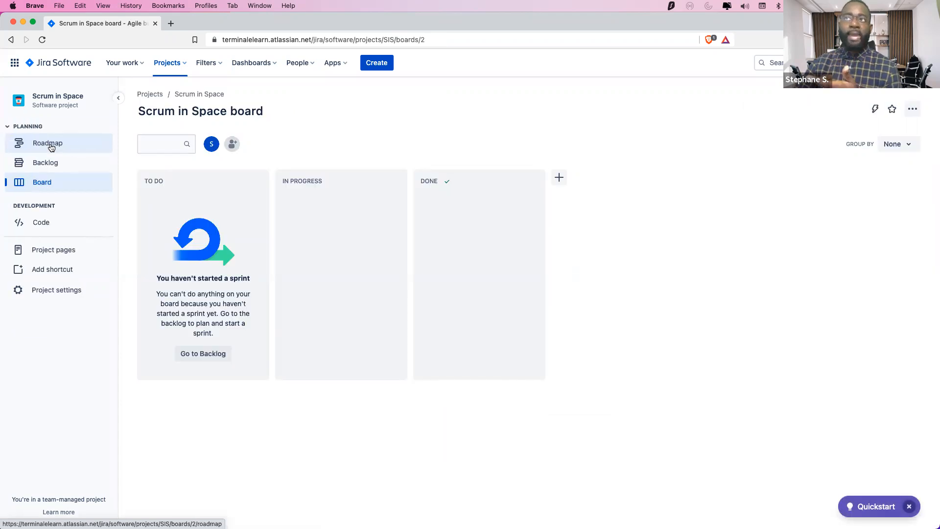
Go to Project settings > Board > Columns and statuses
click(49, 292)
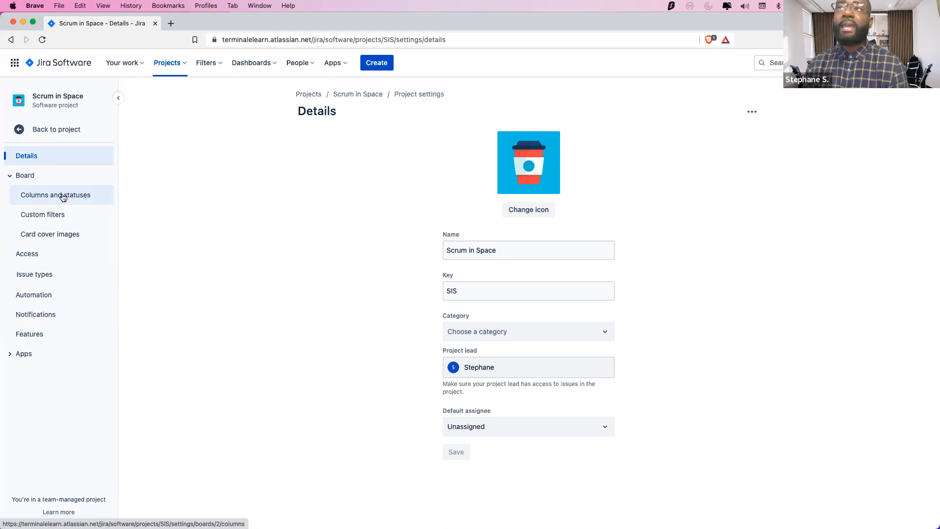
click(39, 180)
click(39, 180)
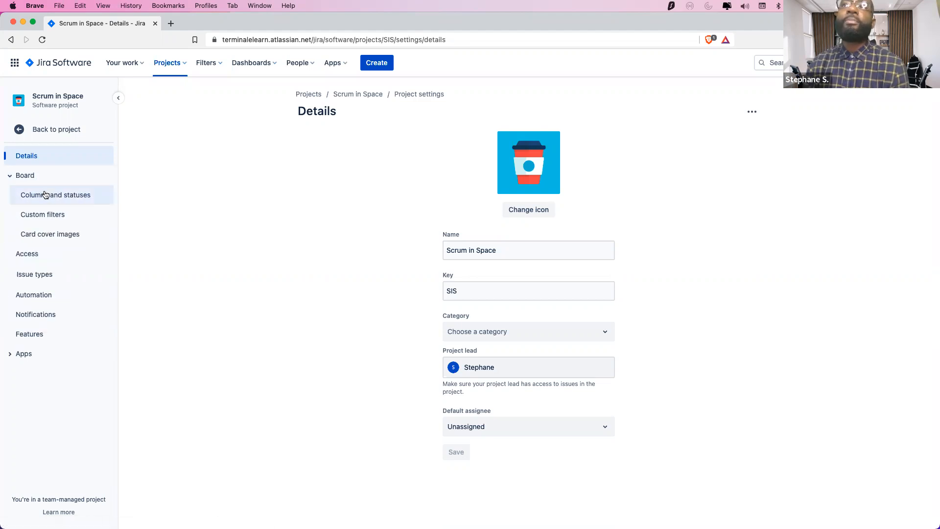
click(44, 196)
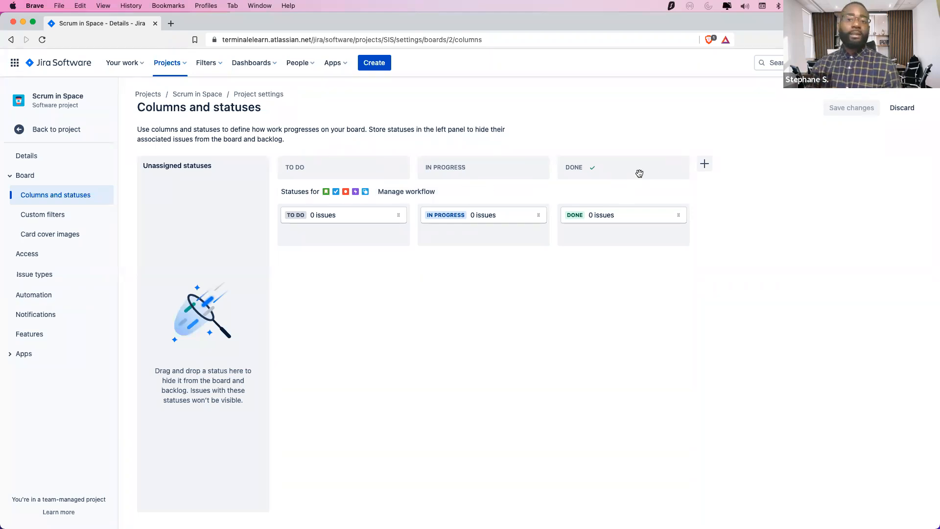
click(704, 163)
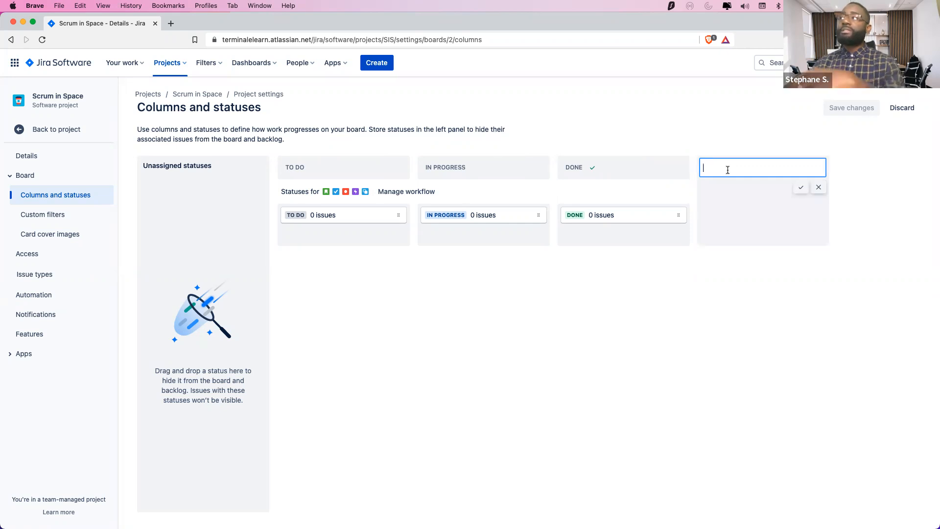
text(Testing)
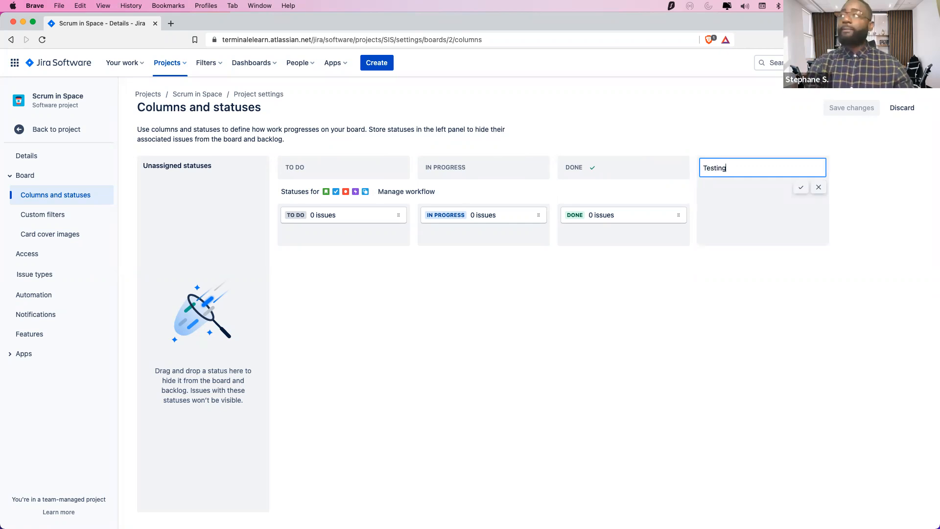
click(800, 187)
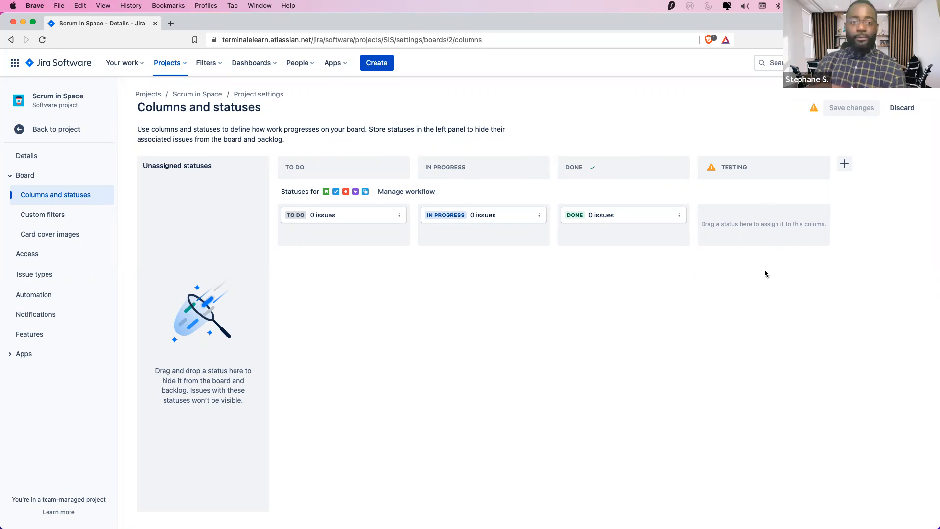
drag(671, 219, 759, 224)
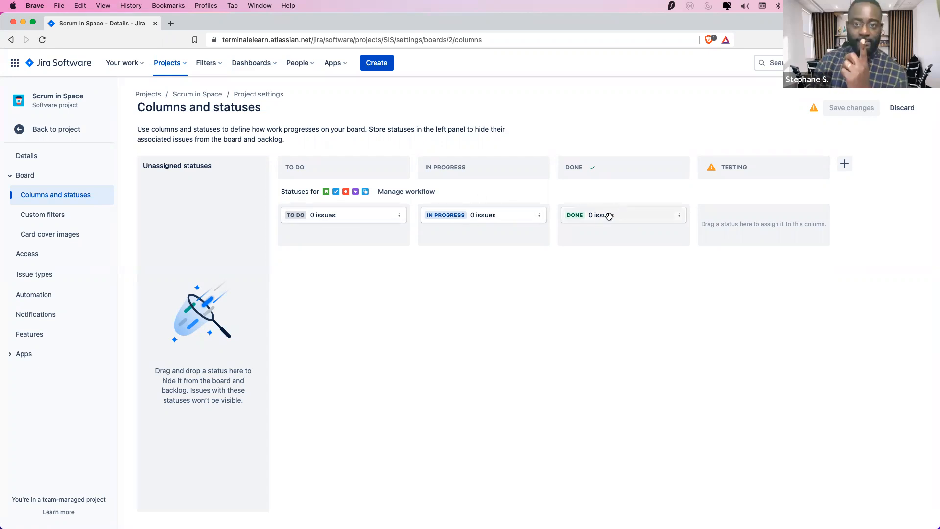
click(810, 173)
click(366, 215)
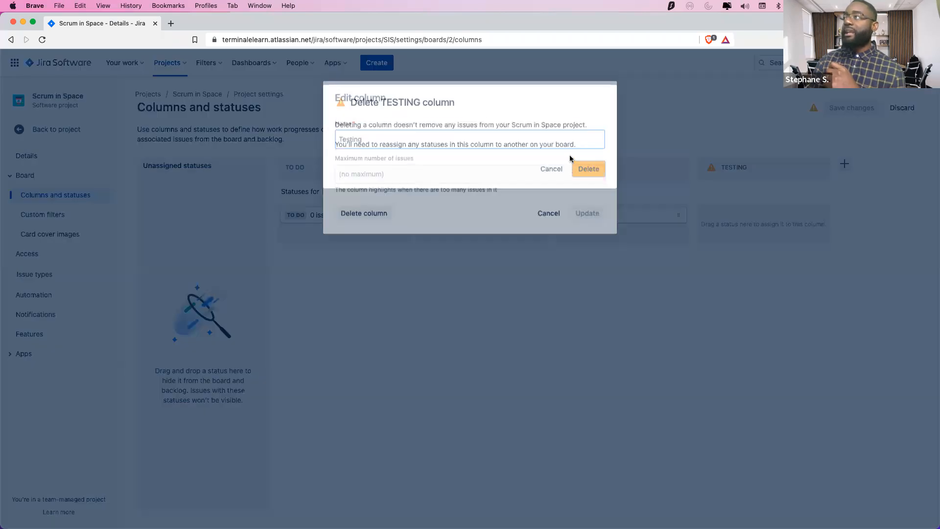
click(571, 162)
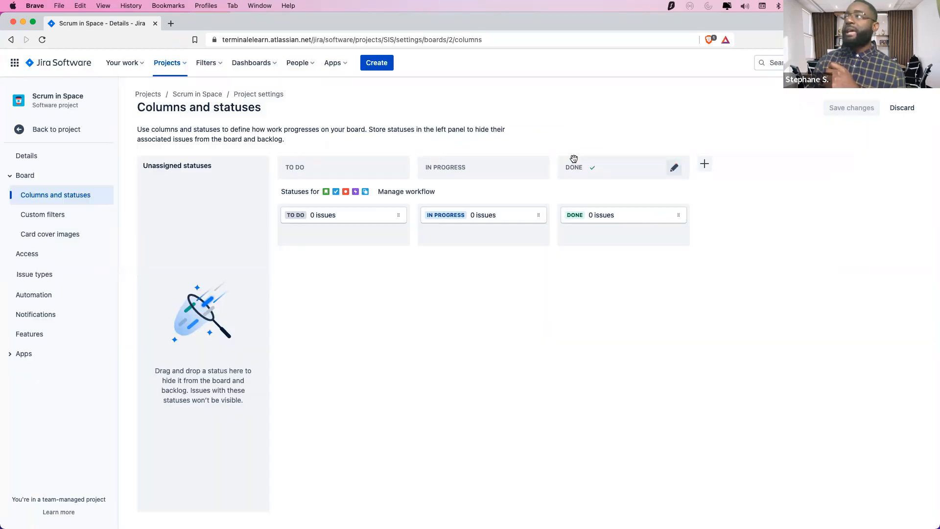
In the workflow editor, add a new in-progress status named Testing
click(408, 192)
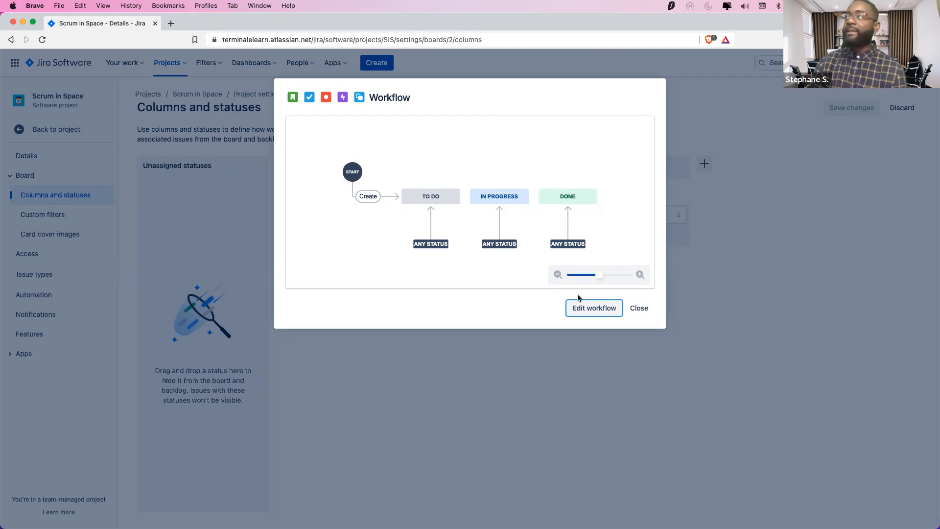
click(583, 308)
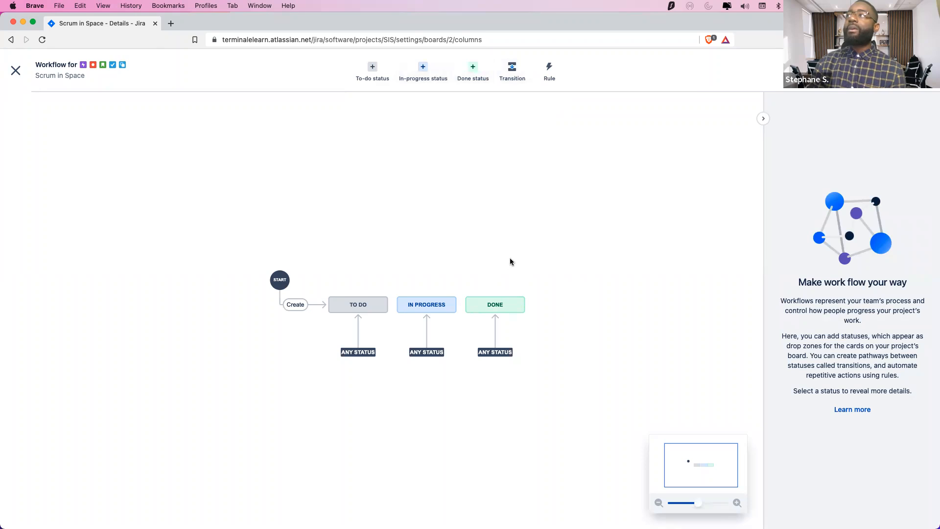
click(422, 67)
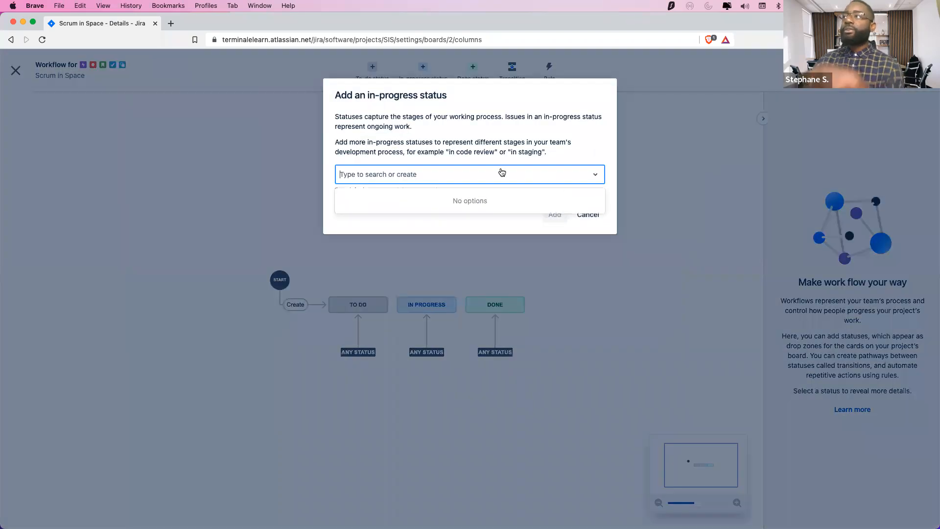
click(501, 172)
text(Testing)
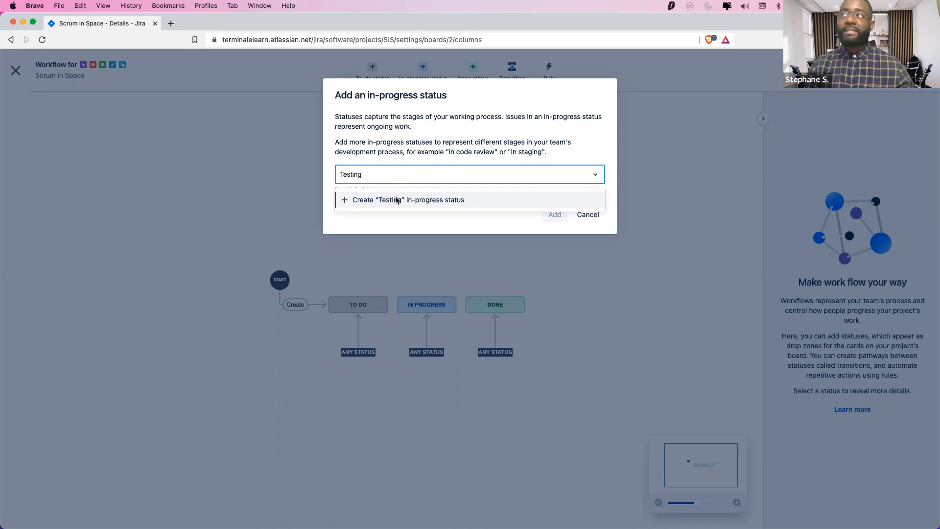
click(416, 200)
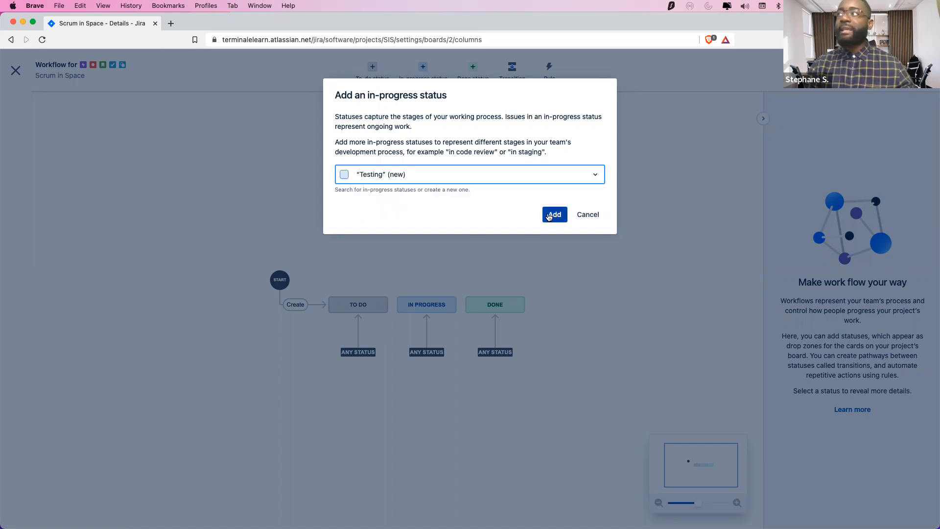
key(Return)
Arrange the workflow nodes so Testing sits between In Progress and Done
drag(538, 289, 538, 305)
mouse_move(479, 304)
mouse_down()
mouse_move(540, 303)
mouse_move(466, 304)
mouse_up()
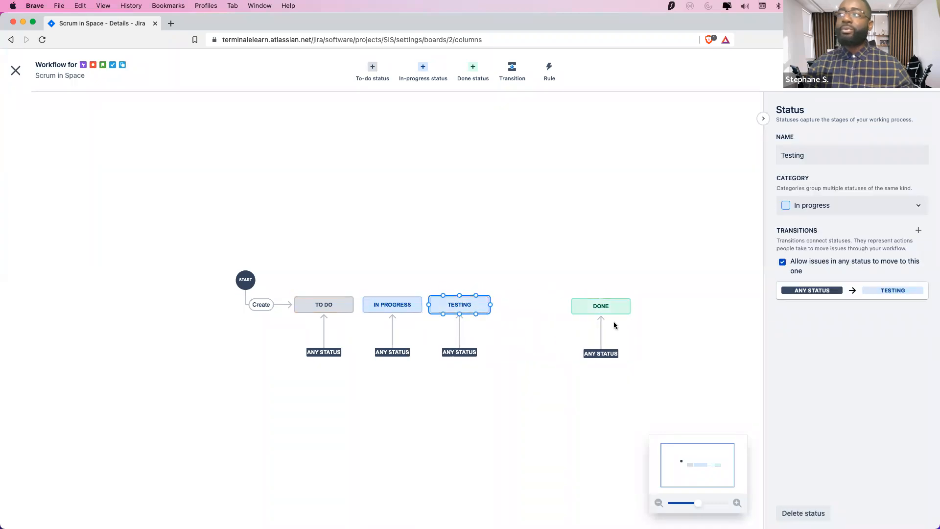
drag(577, 310, 537, 307)
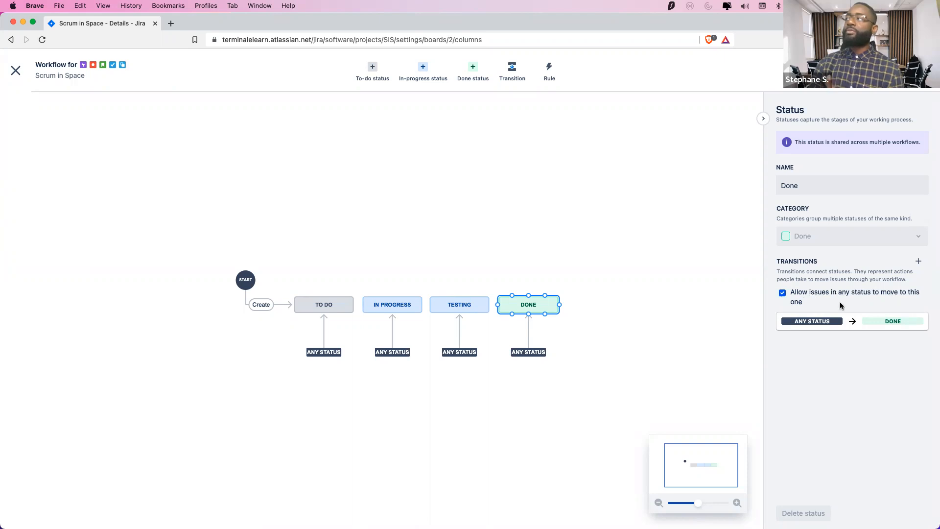
Turn Done's 'Allow issues in any status' off and back on, then begin updating the workflow
click(783, 293)
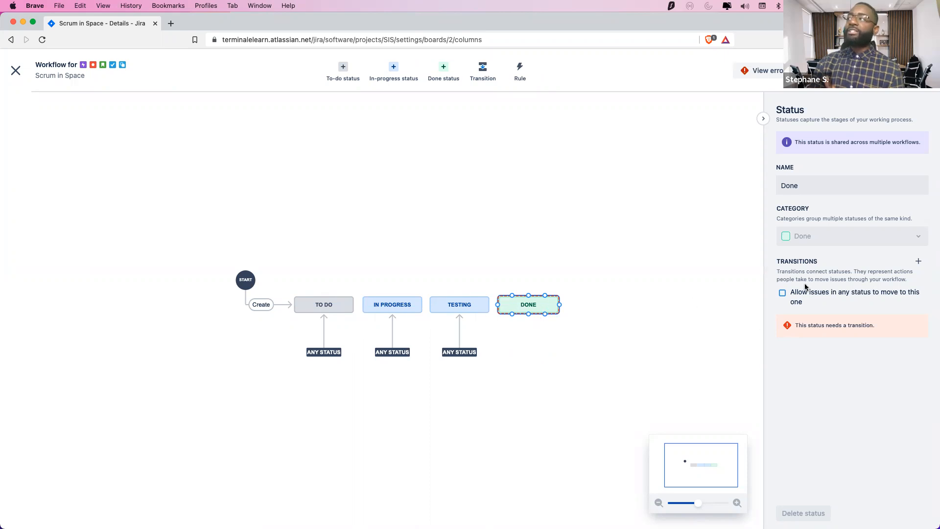
click(782, 293)
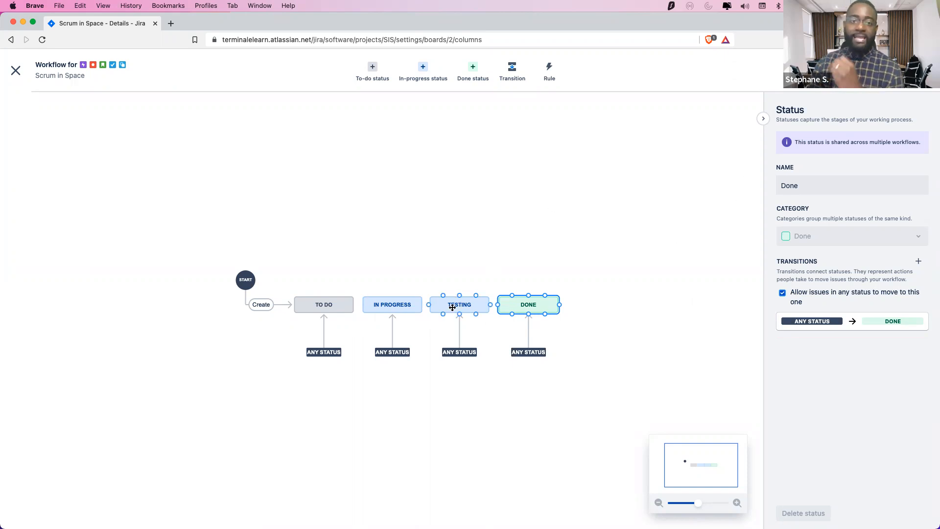
click(824, 70)
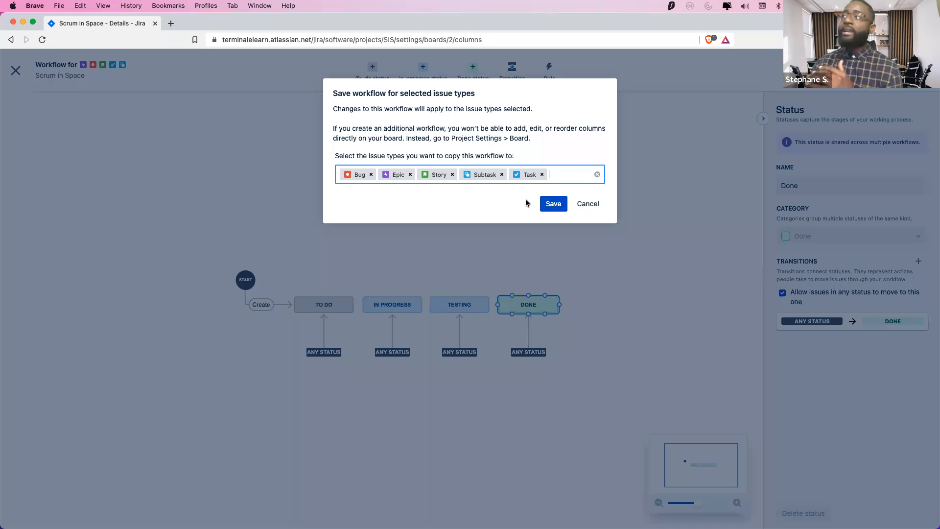
Deselect Task, Subtask, Story, Epic and Bug in the workflow's issue type list
click(542, 180)
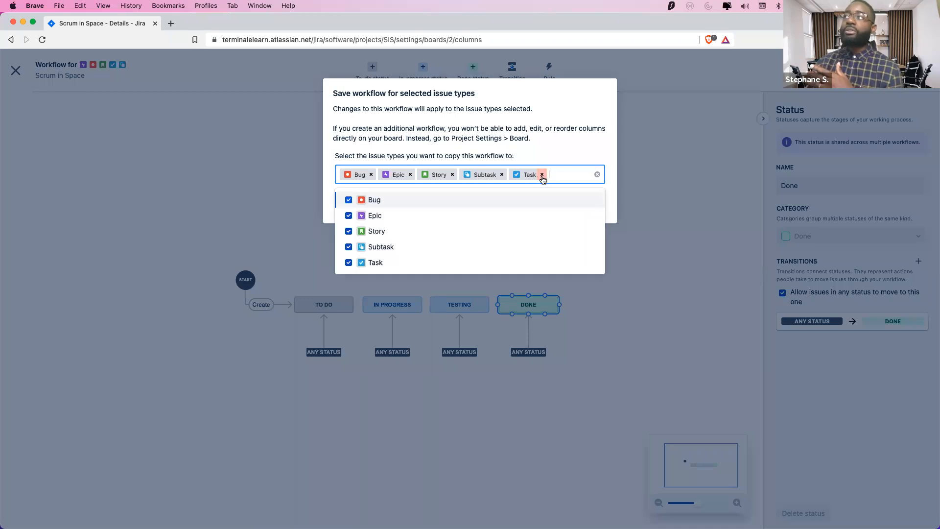
click(349, 263)
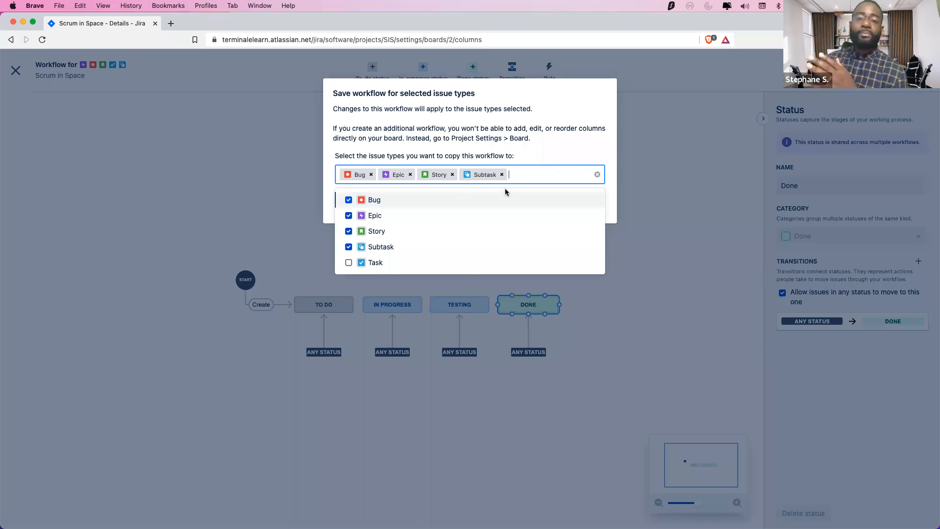
click(349, 247)
click(349, 231)
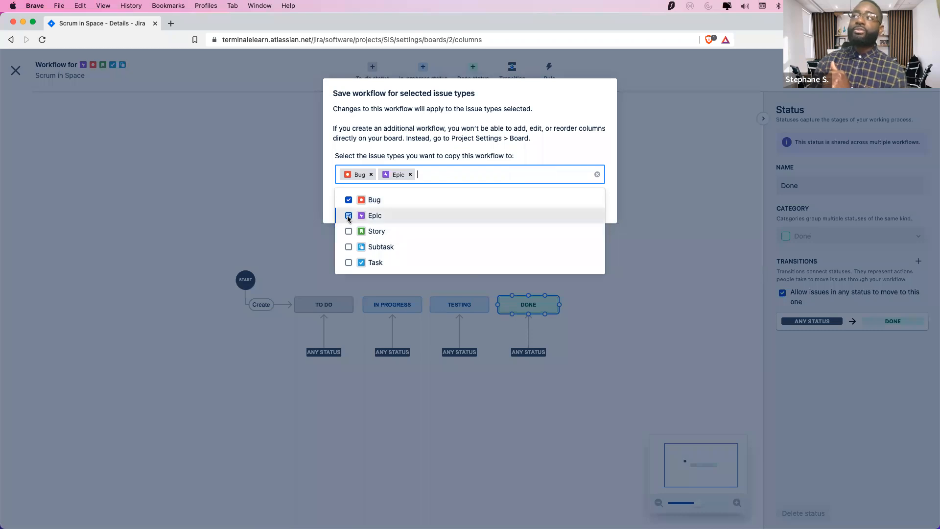
click(348, 215)
click(348, 199)
Reselect Story, Bug, Epic, Subtask and Task, then save the workflow
click(352, 233)
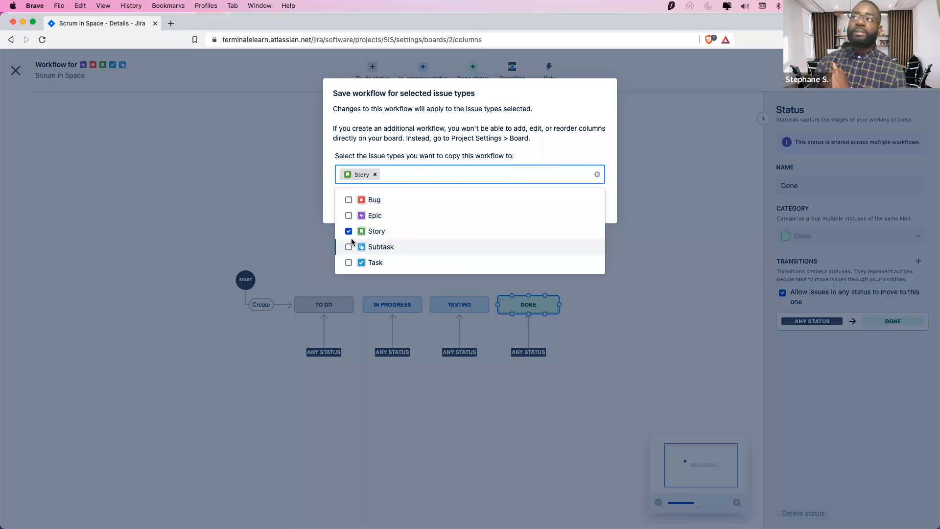
click(348, 200)
click(348, 215)
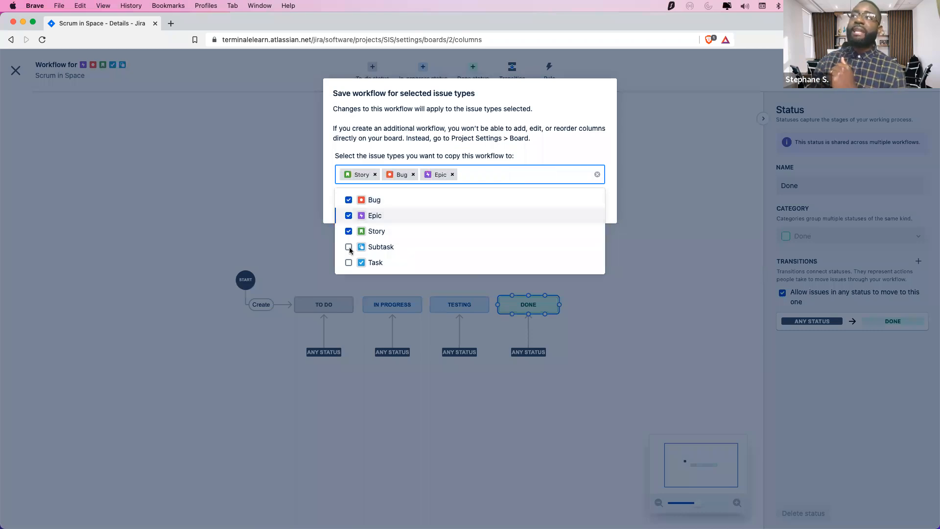
click(348, 247)
click(349, 263)
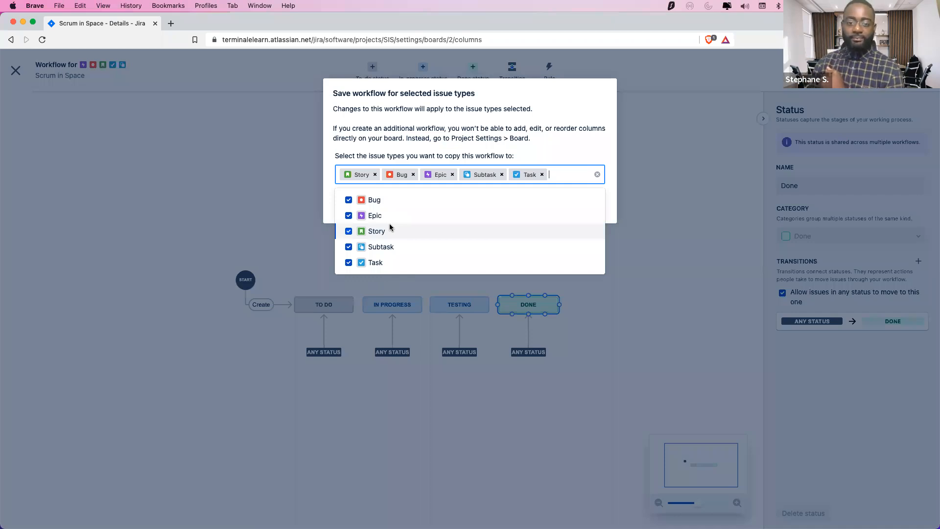
click(547, 125)
click(553, 201)
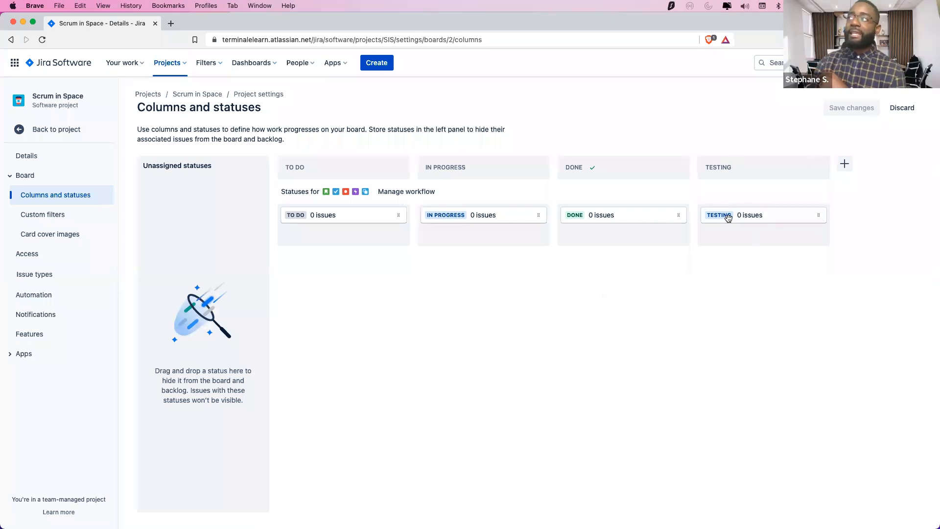
Move the TESTING status to unassigned statuses and delete the Testing column
drag(727, 216, 477, 252)
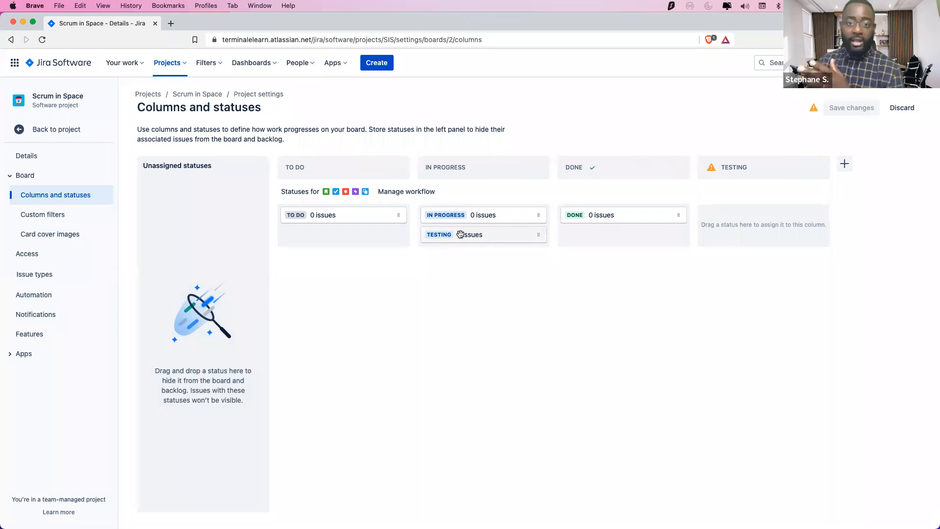
mouse_move(445, 233)
mouse_down()
mouse_move(248, 251)
mouse_move(168, 238)
mouse_up()
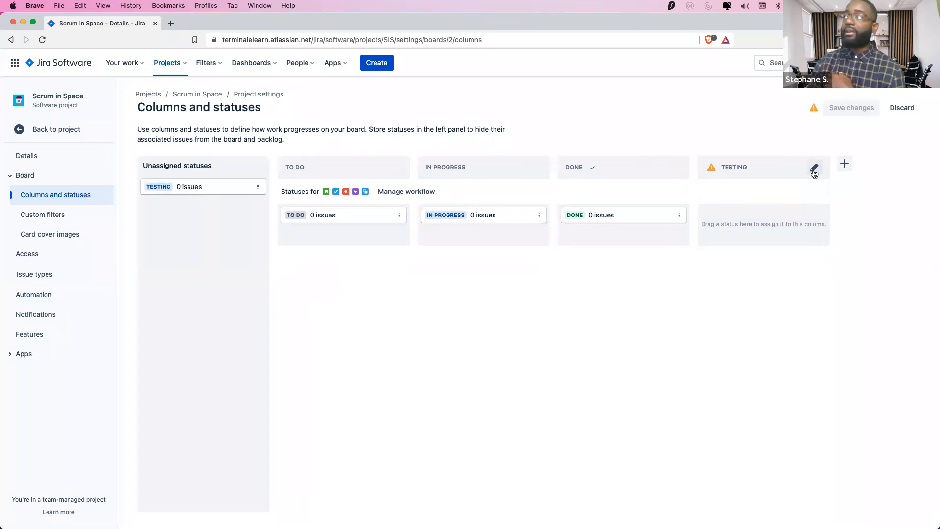
click(813, 169)
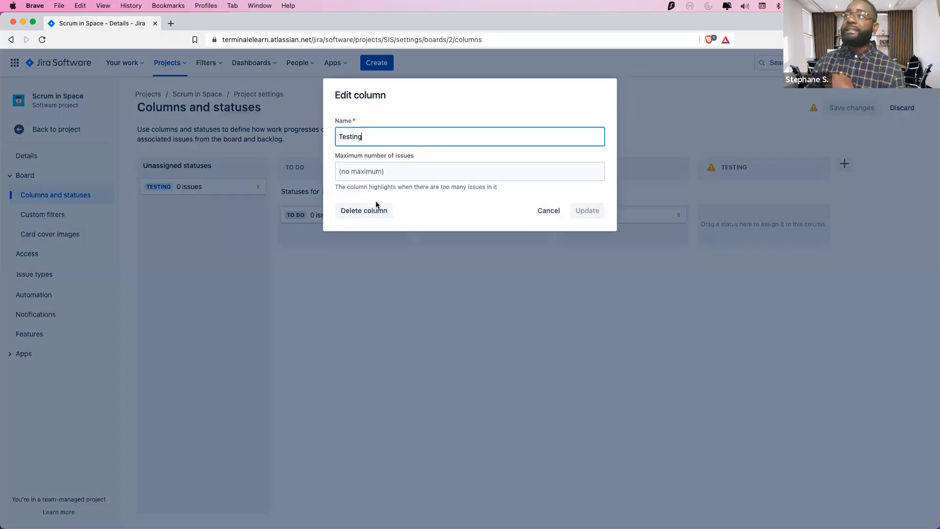
click(374, 211)
click(589, 162)
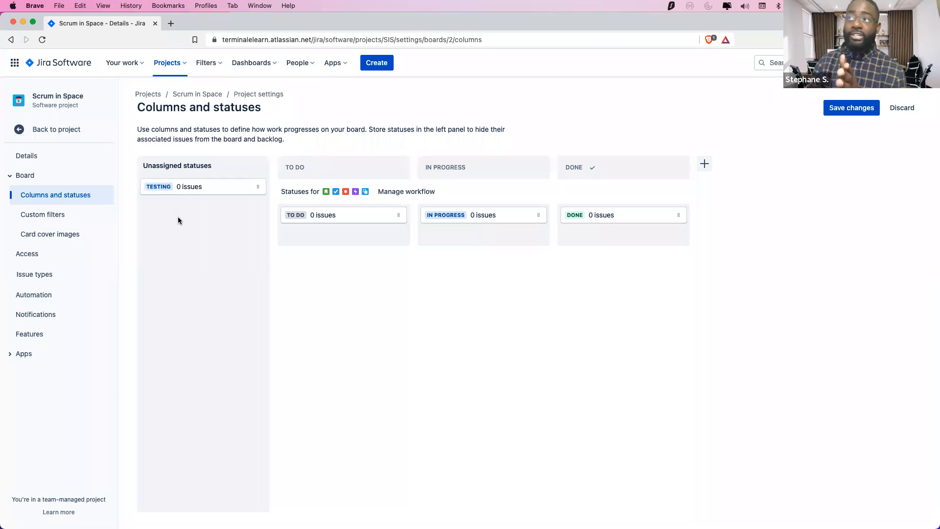
Place the TESTING status in the In Progress column after briefly trying it under Done
drag(164, 191, 177, 227)
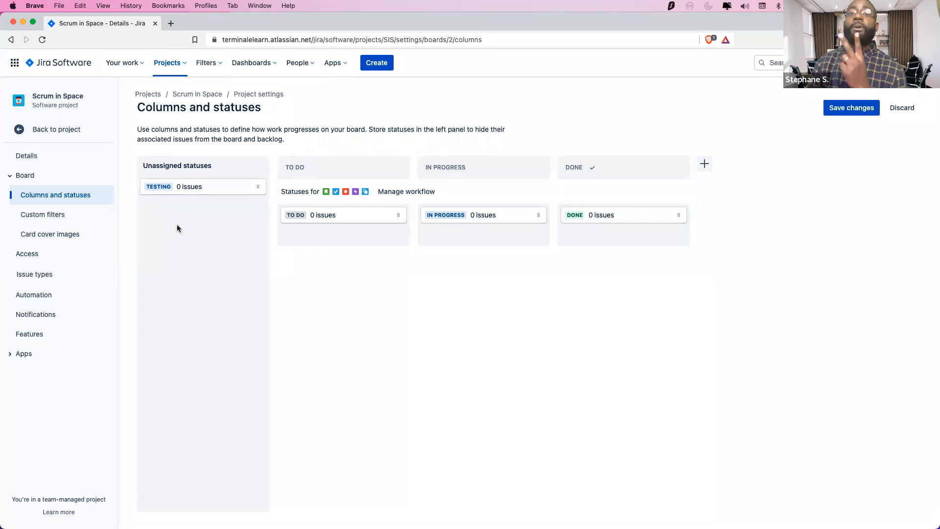
drag(157, 186, 448, 247)
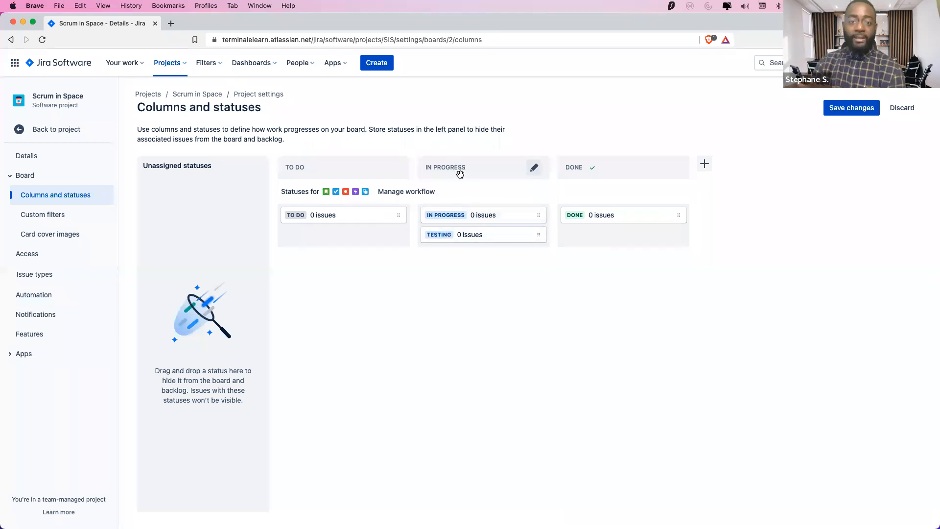
drag(483, 239, 599, 243)
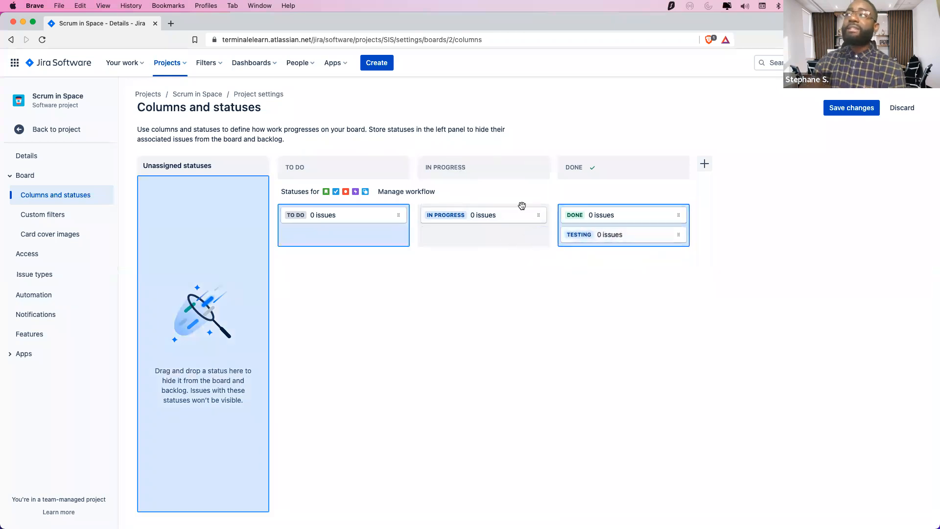
drag(522, 205, 562, 230)
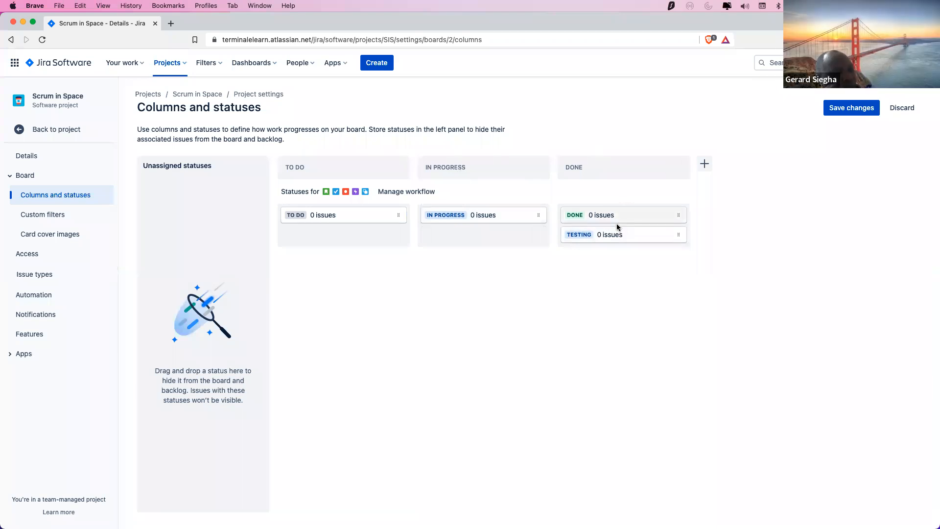
drag(621, 235, 481, 237)
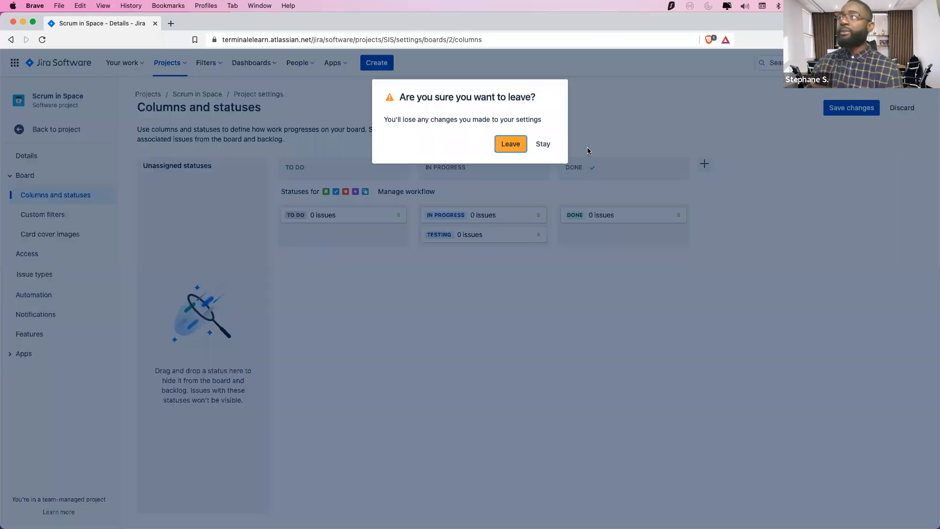
Leave without saving the column changes and open Project settings in a new tab
click(511, 143)
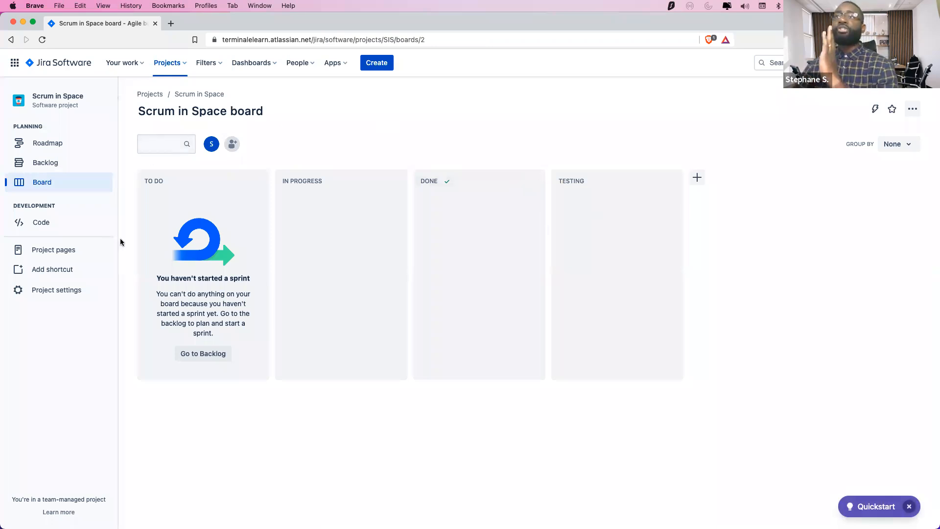
right_click(72, 292)
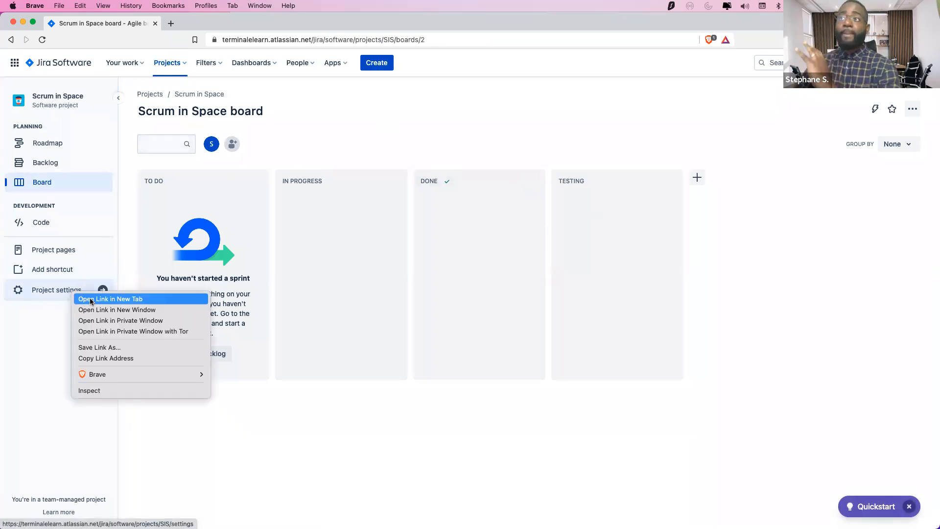
click(88, 300)
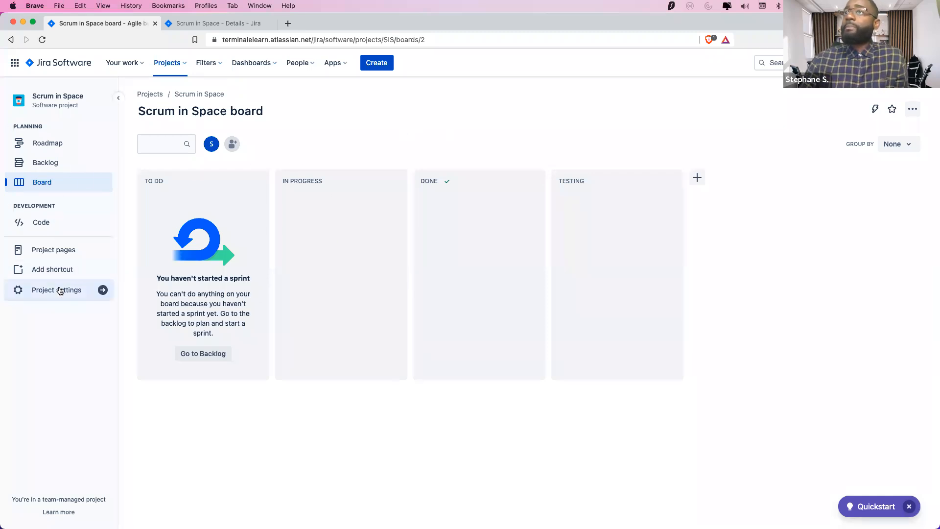
In Columns and statuses, move the Testing column between In Progress and Done
click(79, 296)
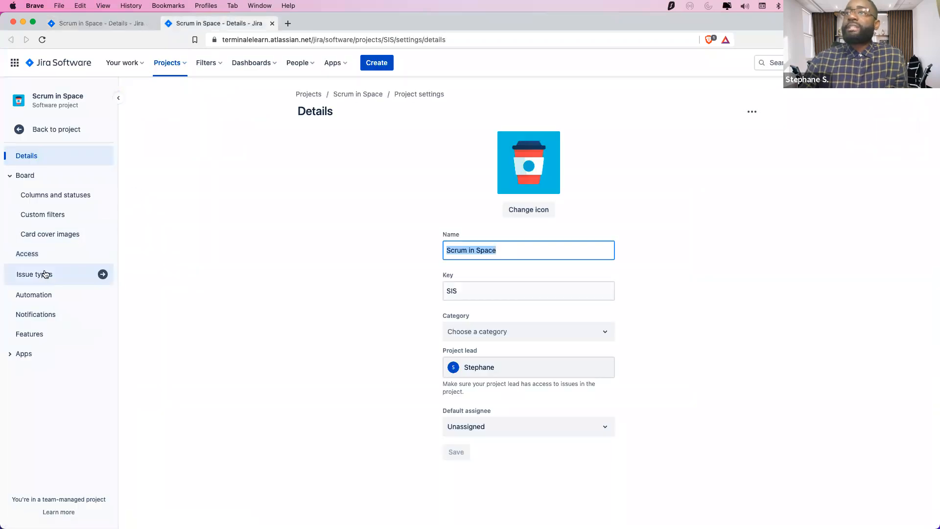
click(47, 195)
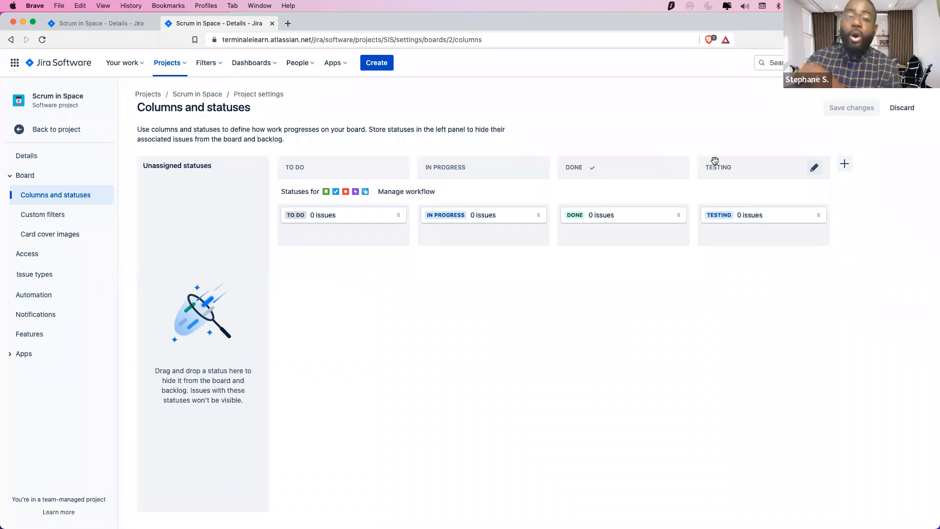
drag(721, 166, 630, 168)
drag(586, 167, 577, 167)
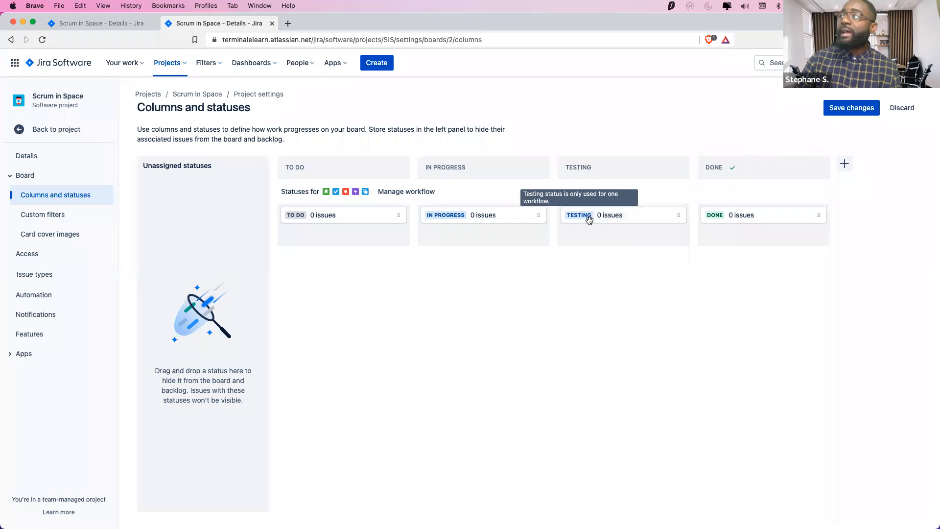
Save the new column order and reload the board tab to confirm TESTING precedes DONE
click(101, 23)
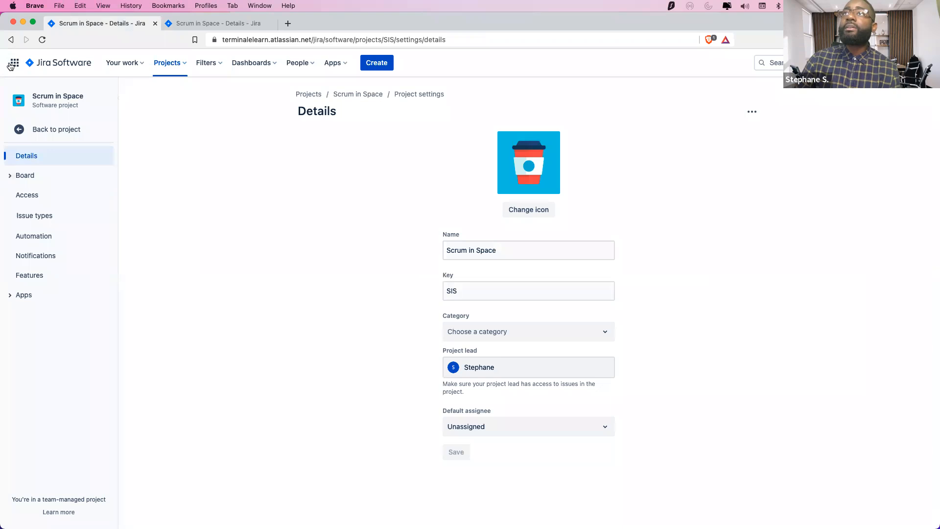
click(28, 129)
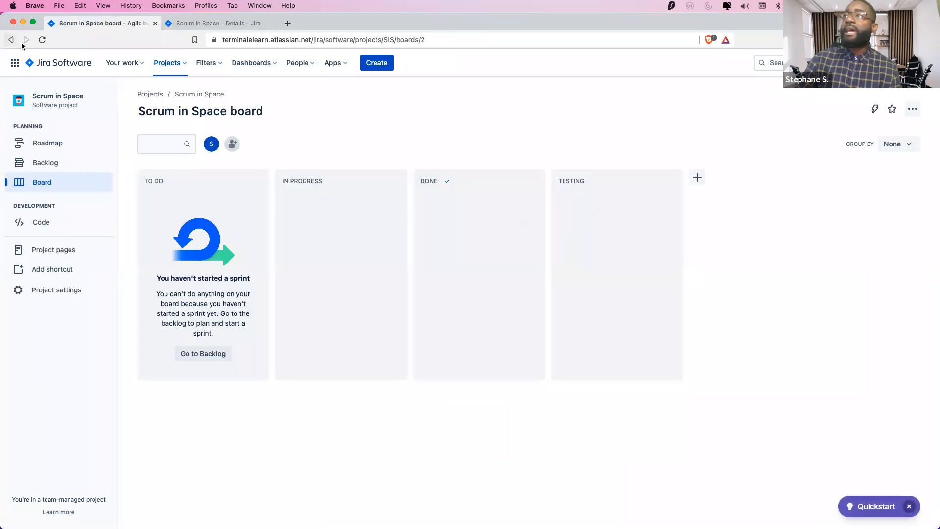
click(42, 39)
click(249, 24)
click(857, 108)
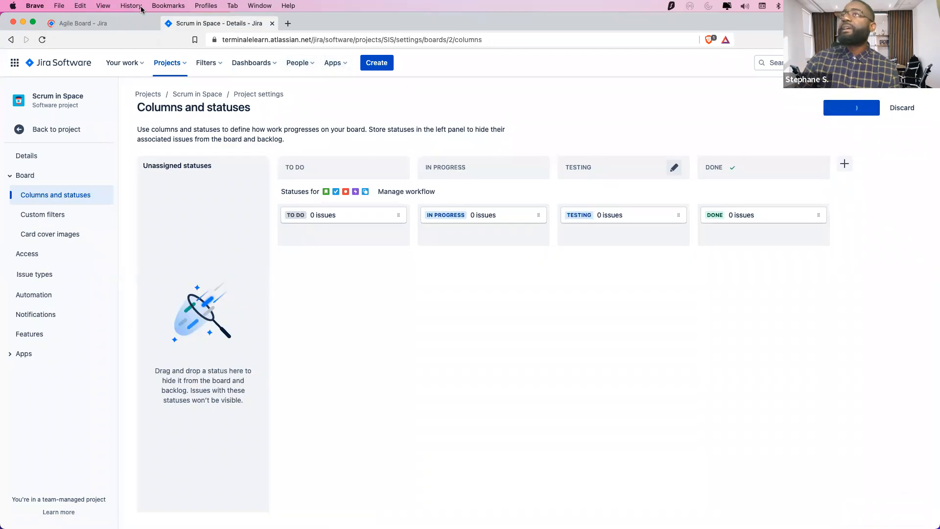
click(108, 24)
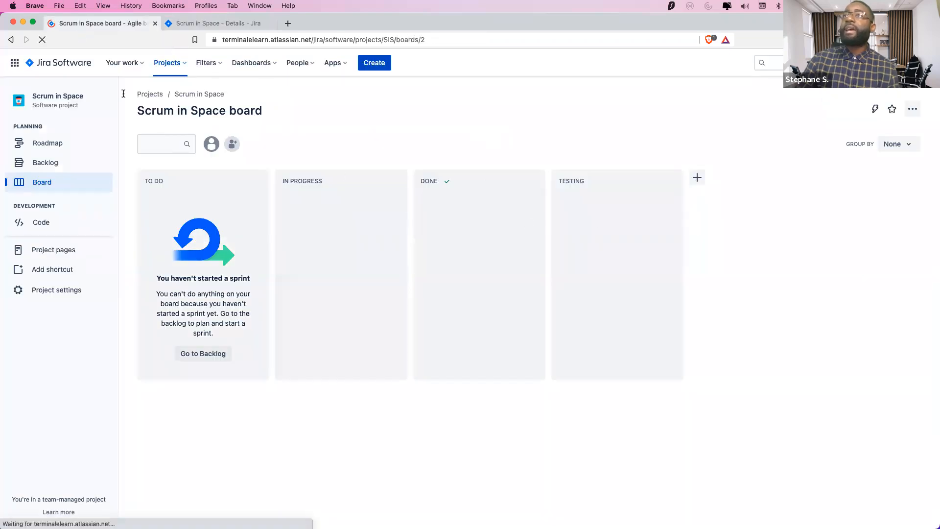
click(43, 41)
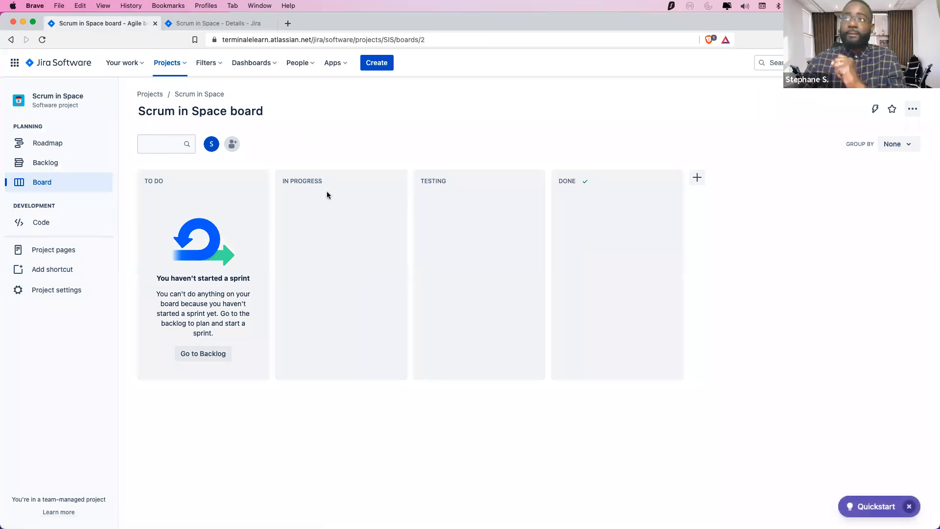
click(207, 25)
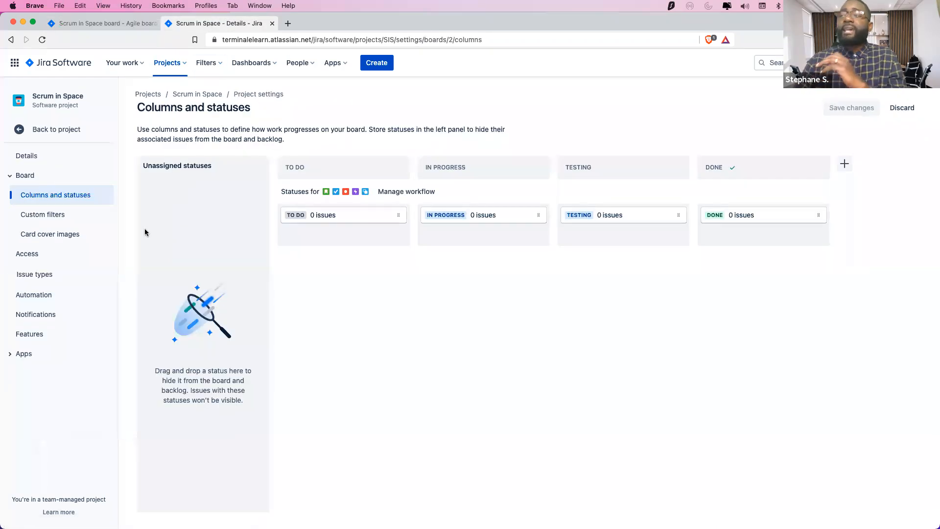
Open Card cover images settings, leave cover images switched on, and collapse the Board group
click(45, 214)
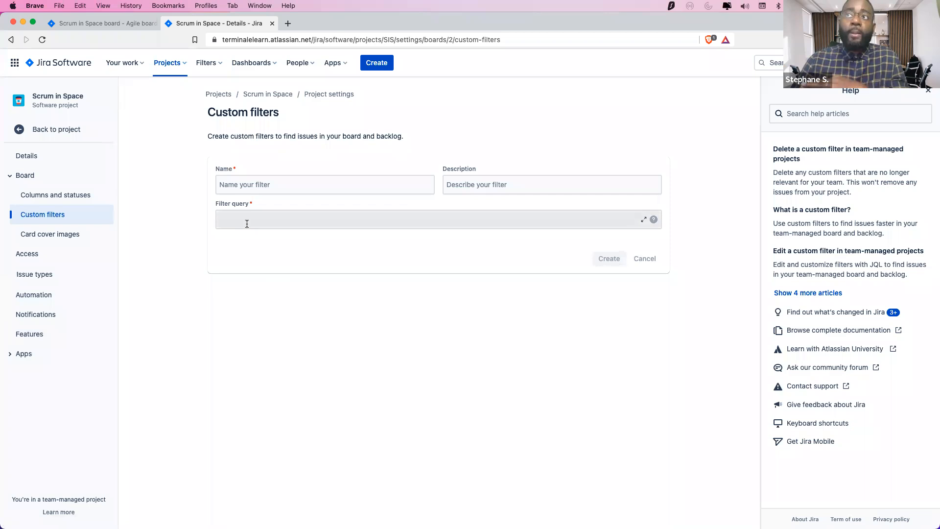
click(62, 239)
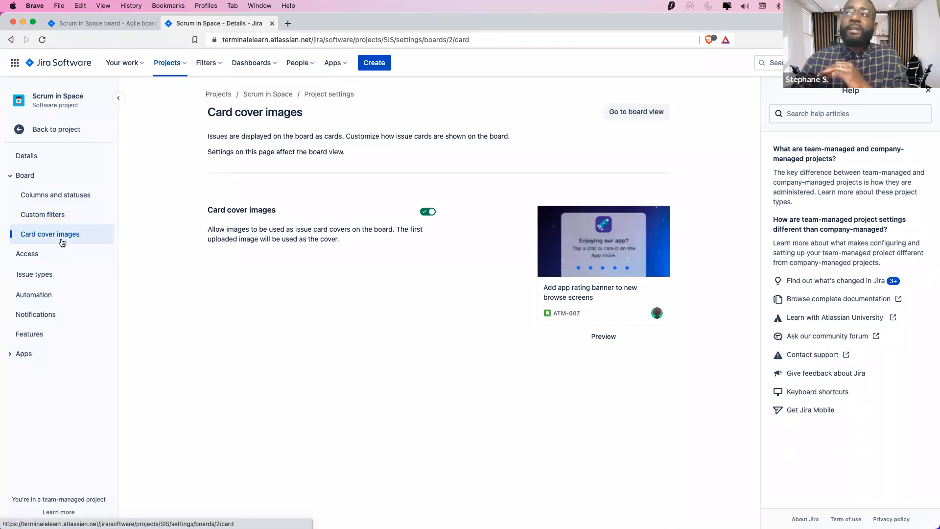
click(429, 213)
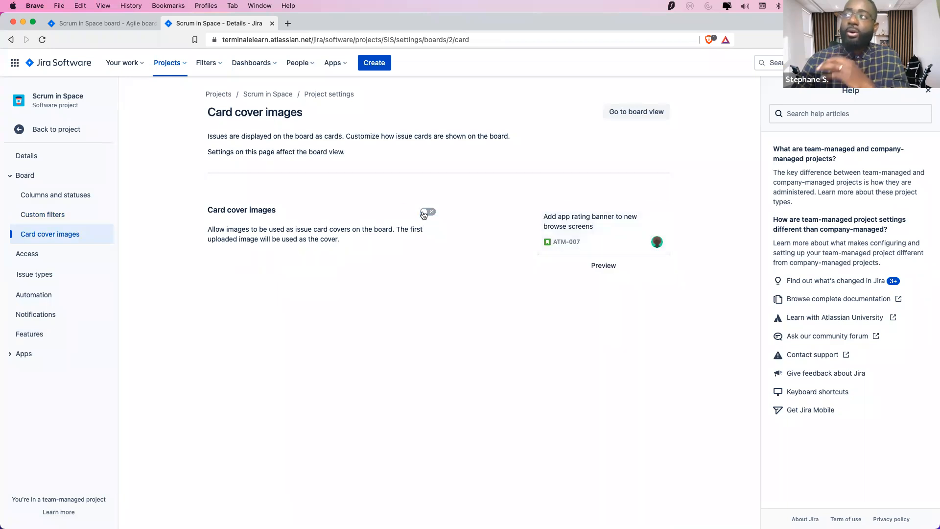
click(423, 212)
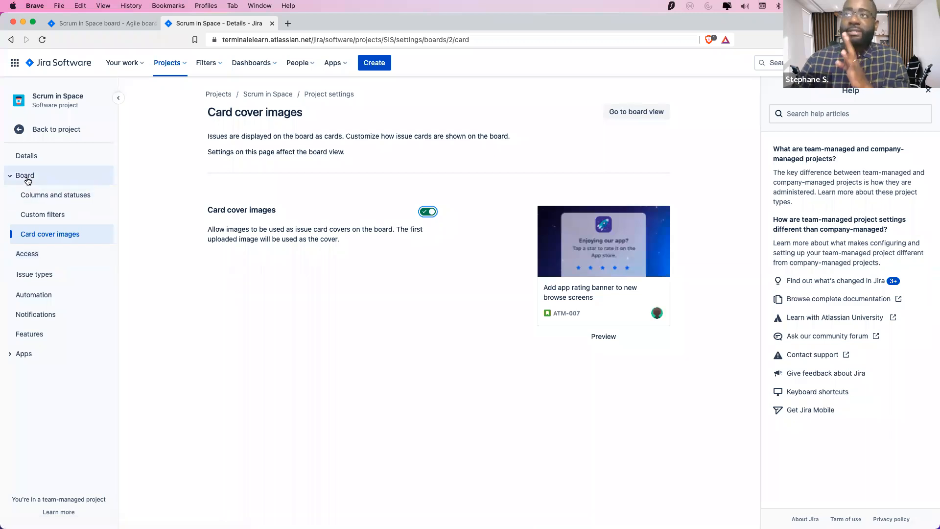
click(25, 176)
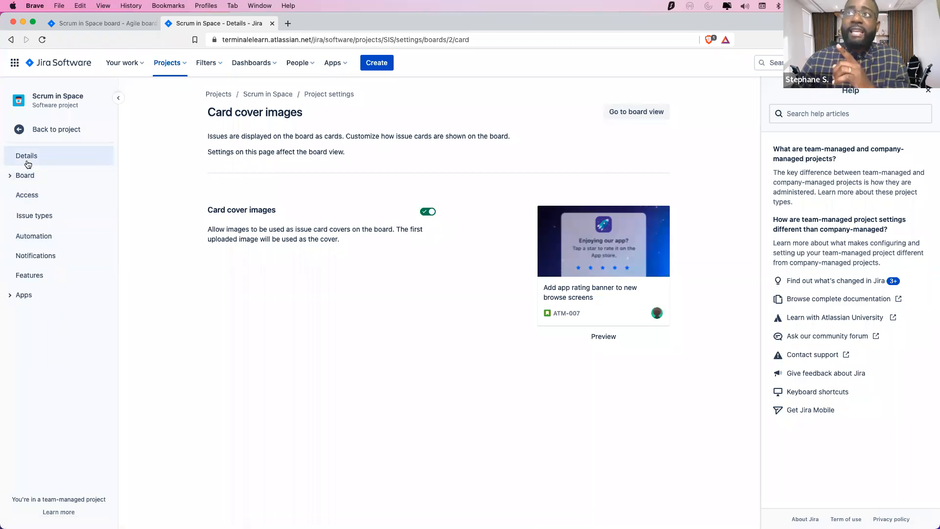
Open the Scrum in Space backlog and start a new issue under the Backlog section
click(98, 23)
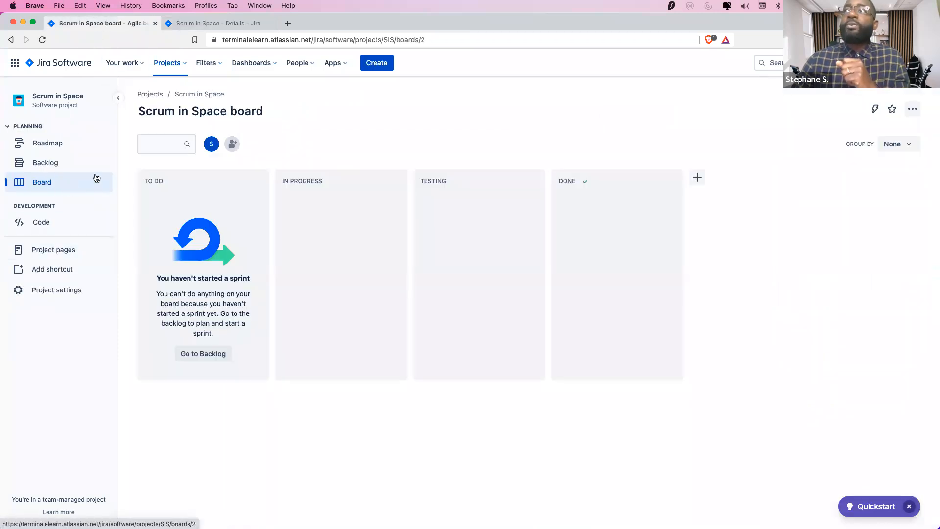
click(56, 168)
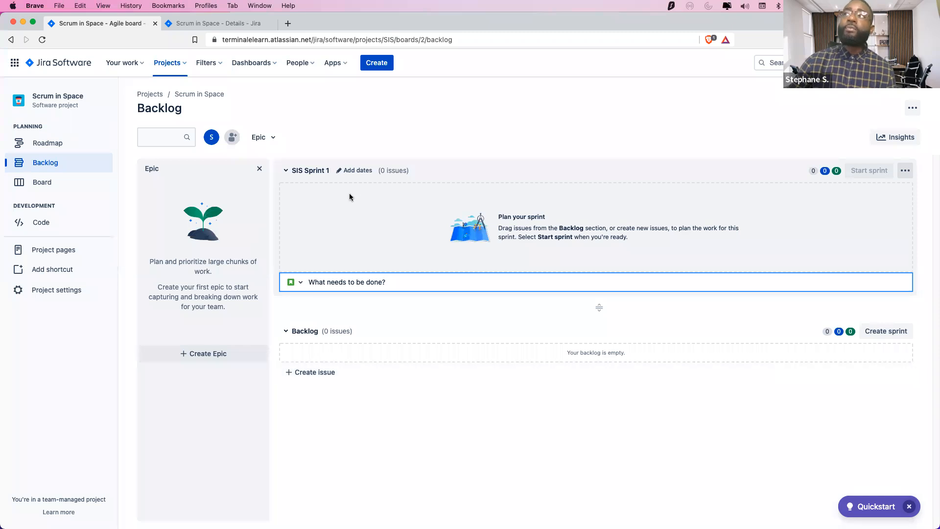
click(315, 372)
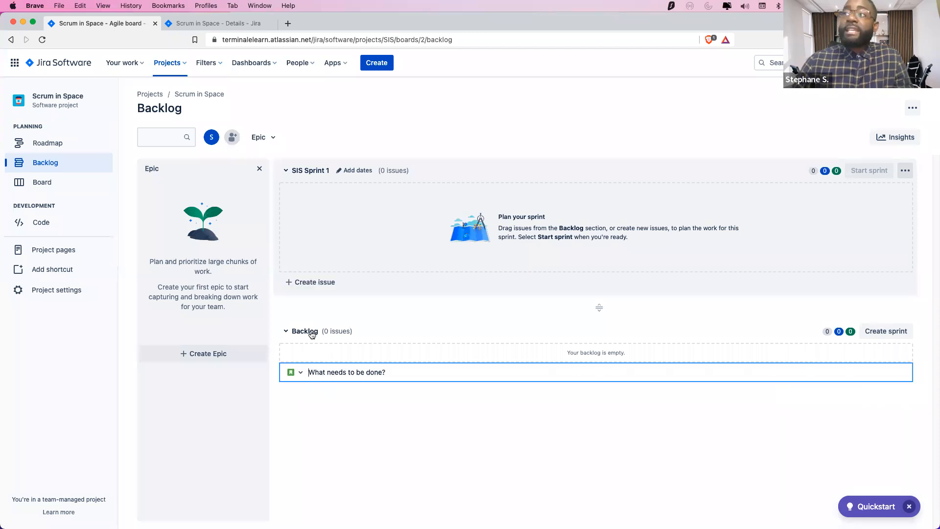
click(286, 332)
click(287, 332)
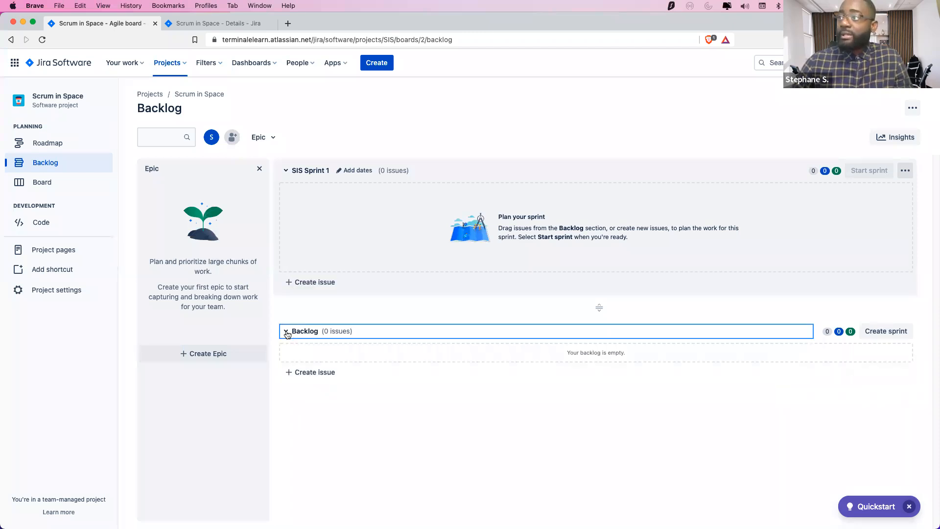
click(320, 375)
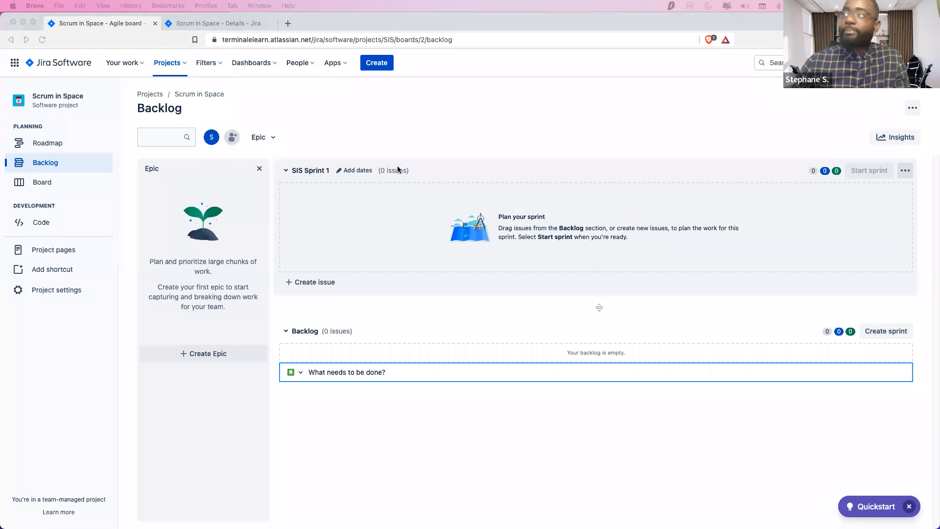
Create the backlog issue 'Complete ignition function' (SIS-1)
click(315, 370)
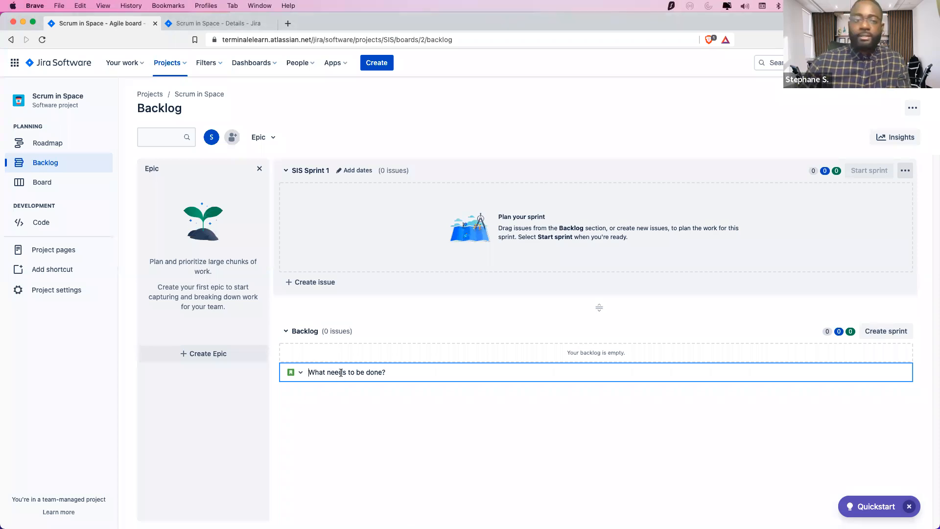
text(Comple)
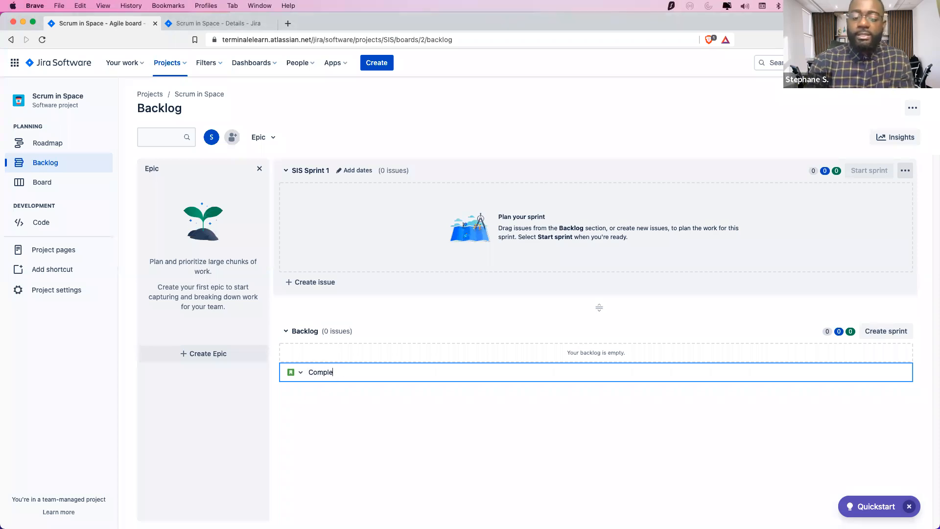
text(te ignition functio)
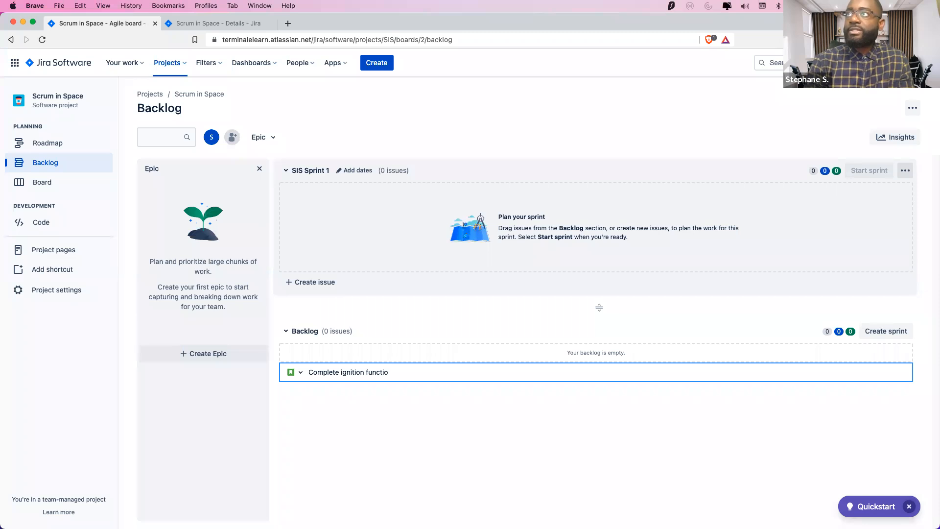
text(n)
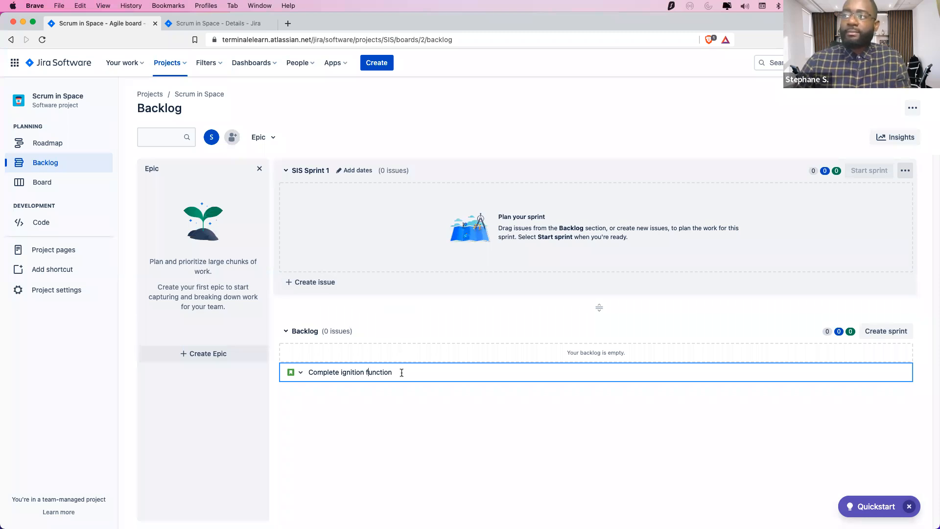
key(Return)
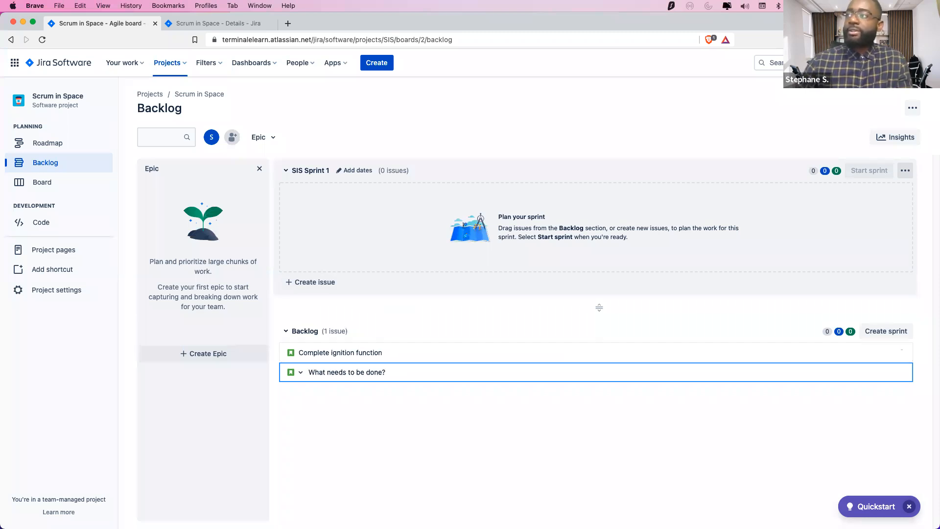
click(339, 406)
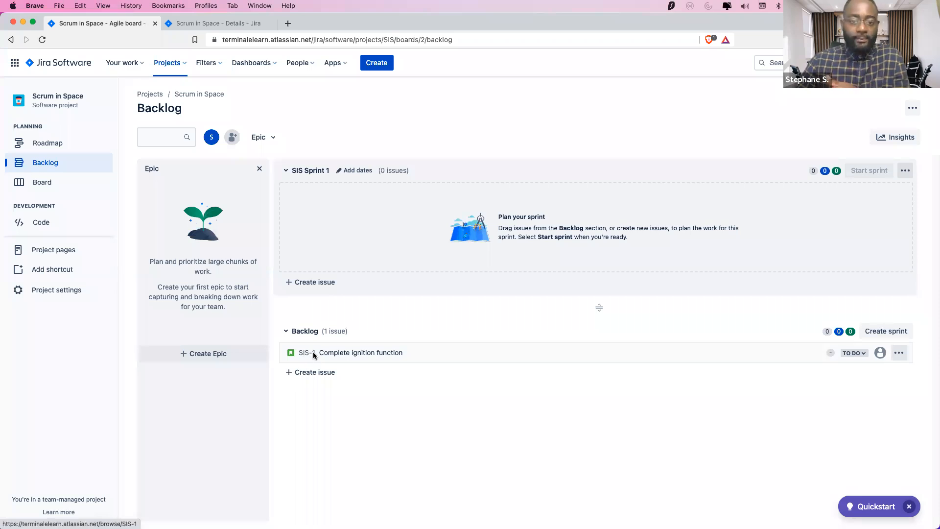
Add 'Get Hubble working' under Backlog and close the leftover empty input
click(289, 374)
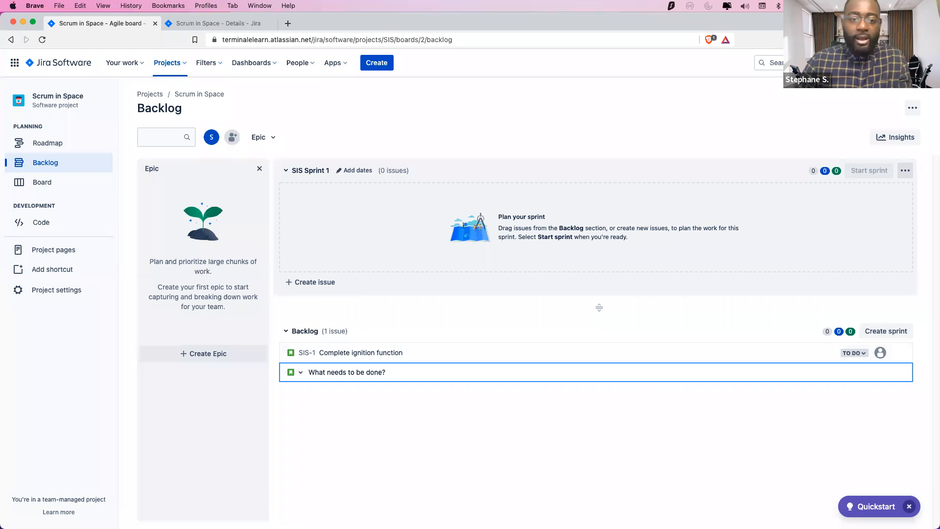
text(Get Hubble work)
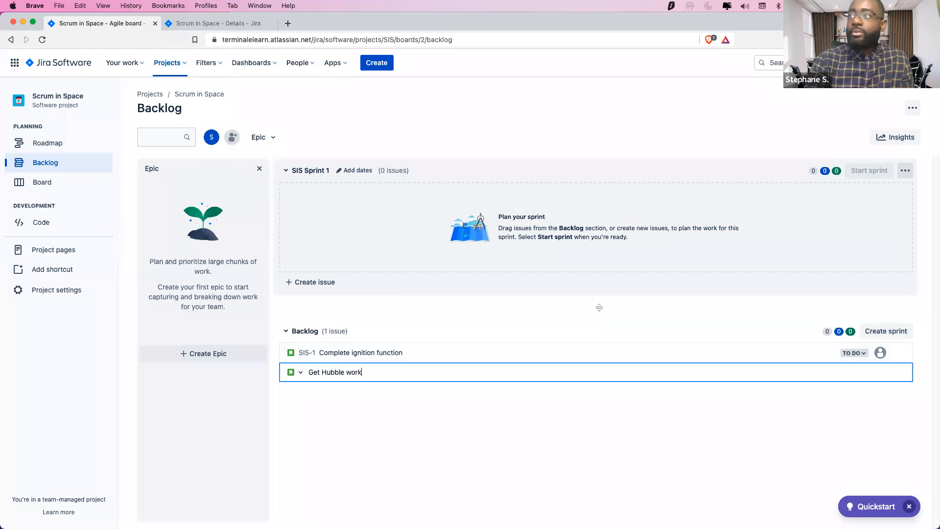
text(ing)
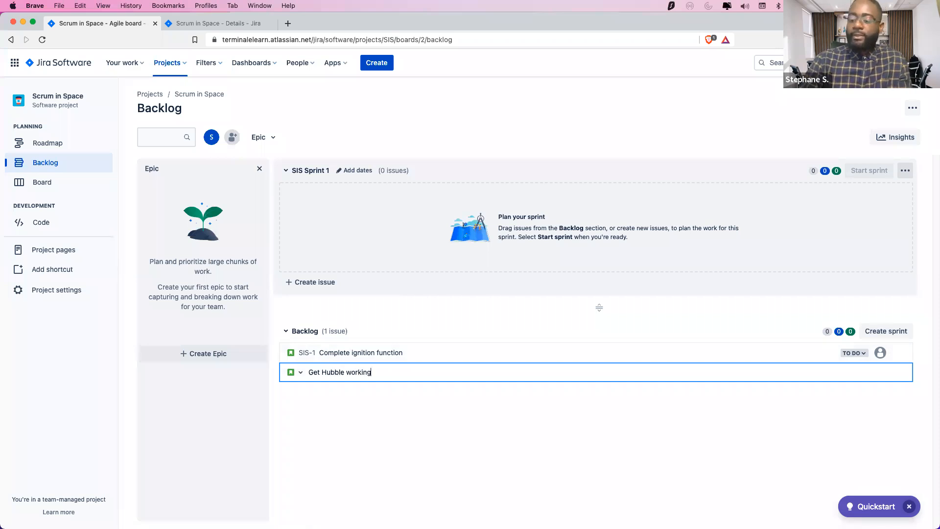
key(Return)
click(410, 444)
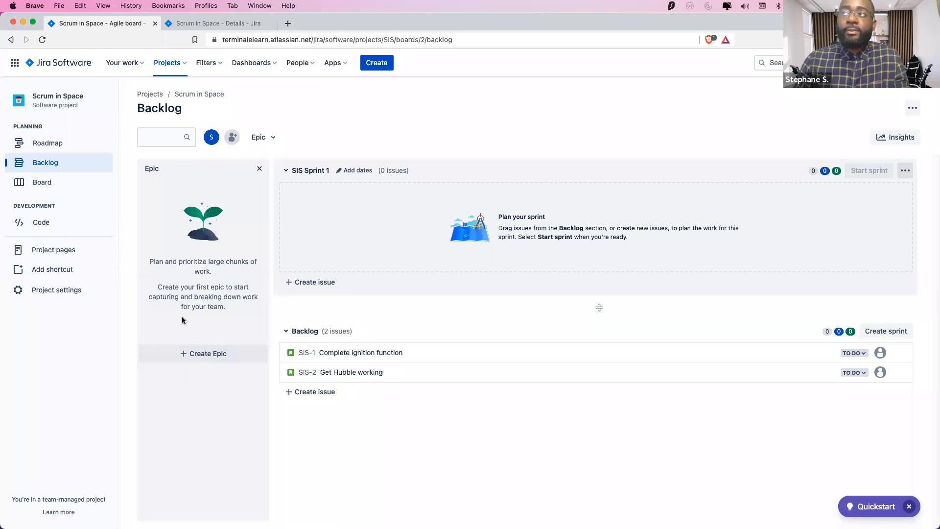
Create the epic 'Space exploration' and re-expand the Backlog showing SIS-1 and SIS-2
click(197, 353)
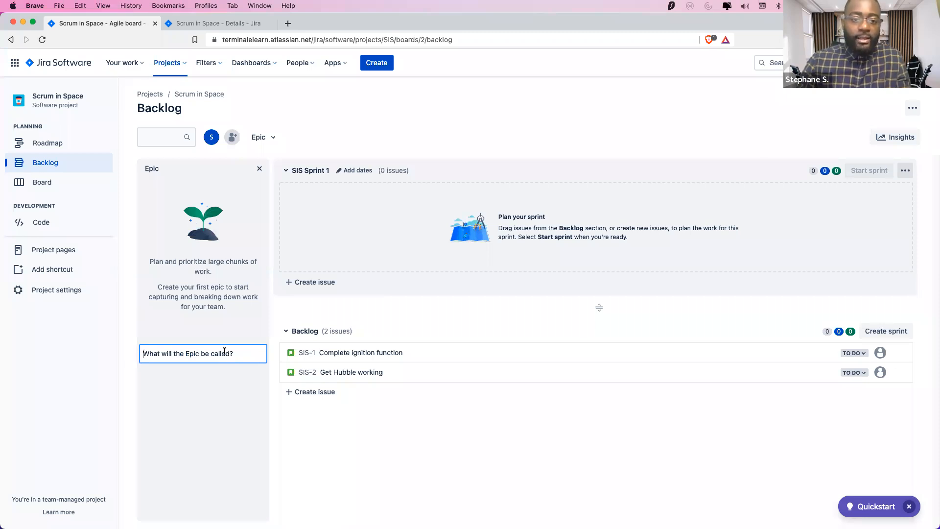
text(Space exploration)
key(Return)
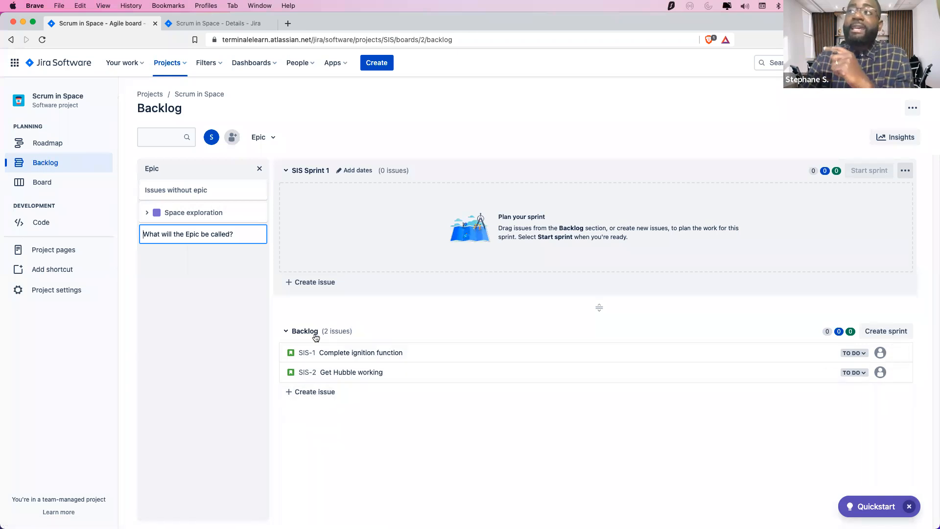
click(287, 331)
click(287, 332)
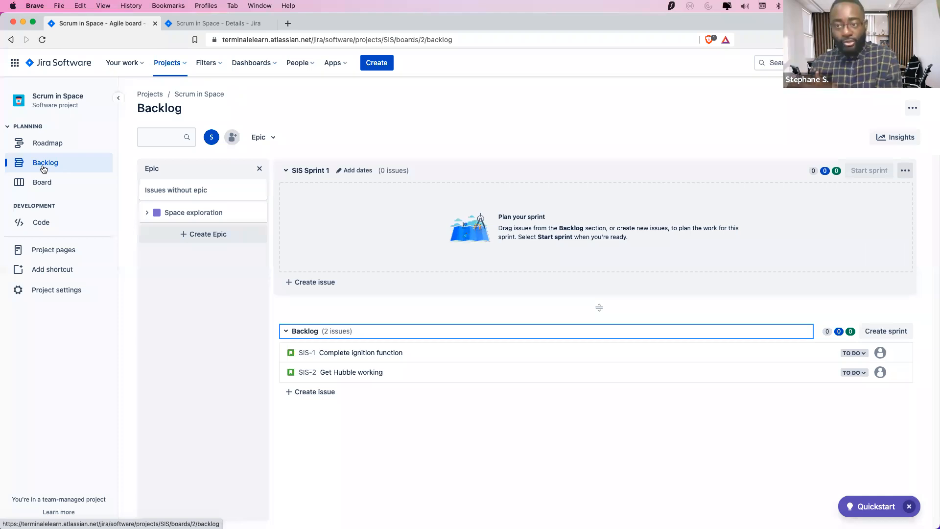
Collapse and re-expand the Backlog, then add sprints SIS Sprint 2 and SIS Sprint 3
click(287, 332)
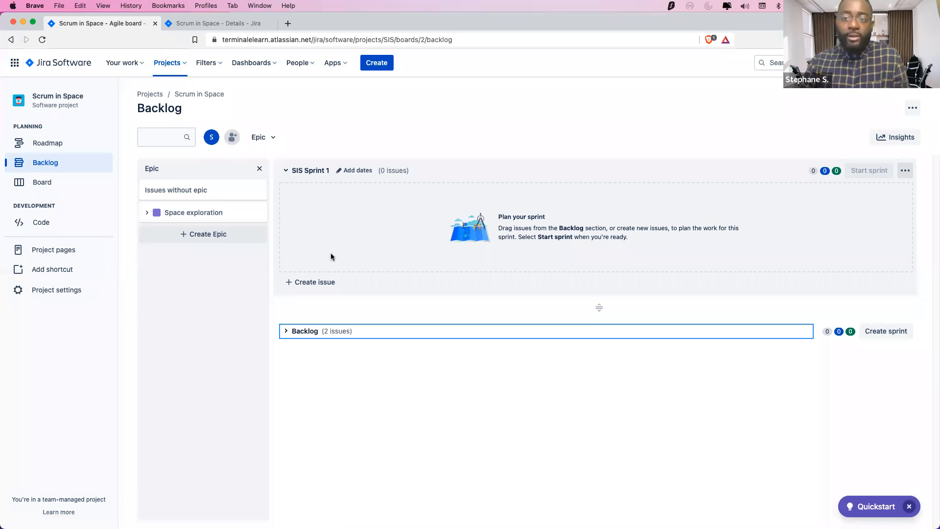
click(286, 333)
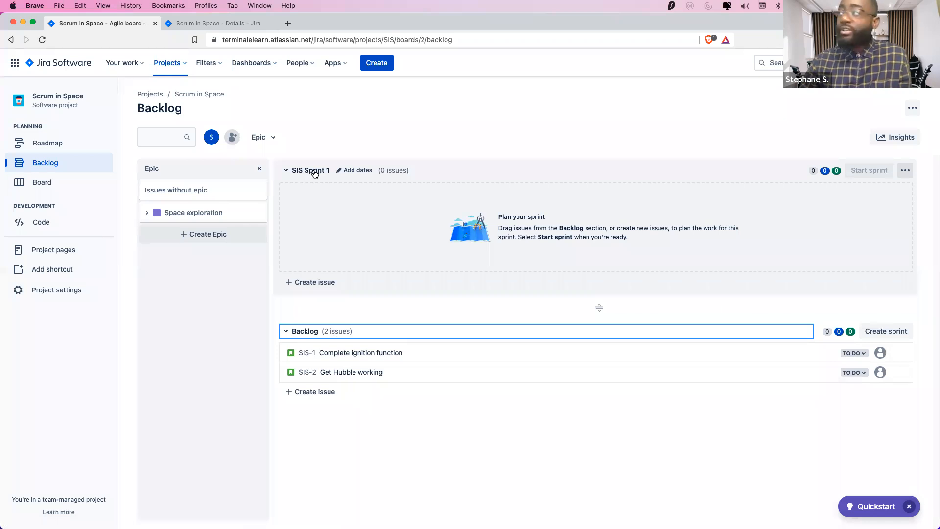
click(891, 333)
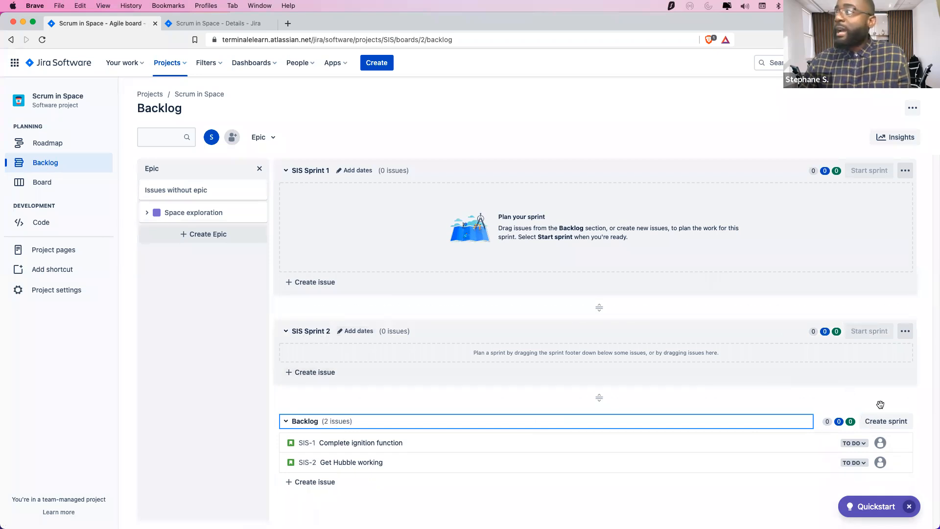
click(895, 421)
scroll(454, 391, down, 3)
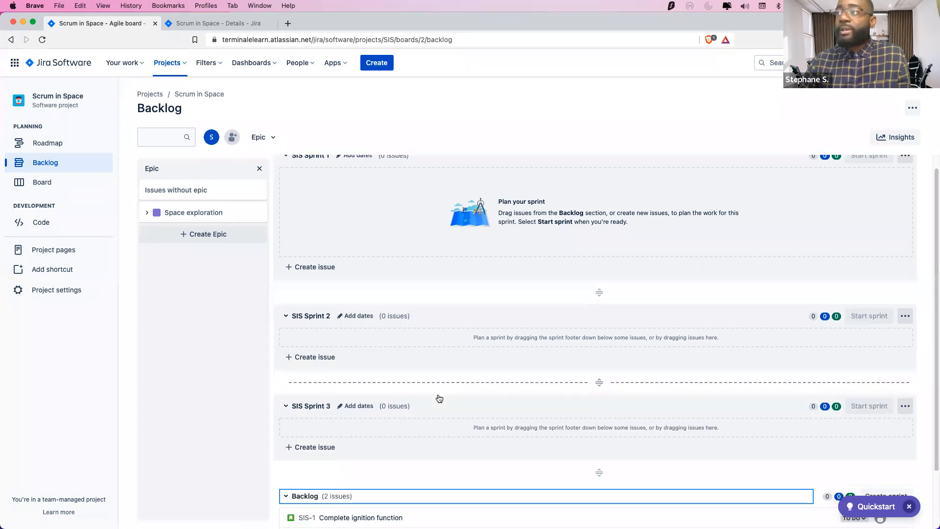
scroll(372, 343, up, 3)
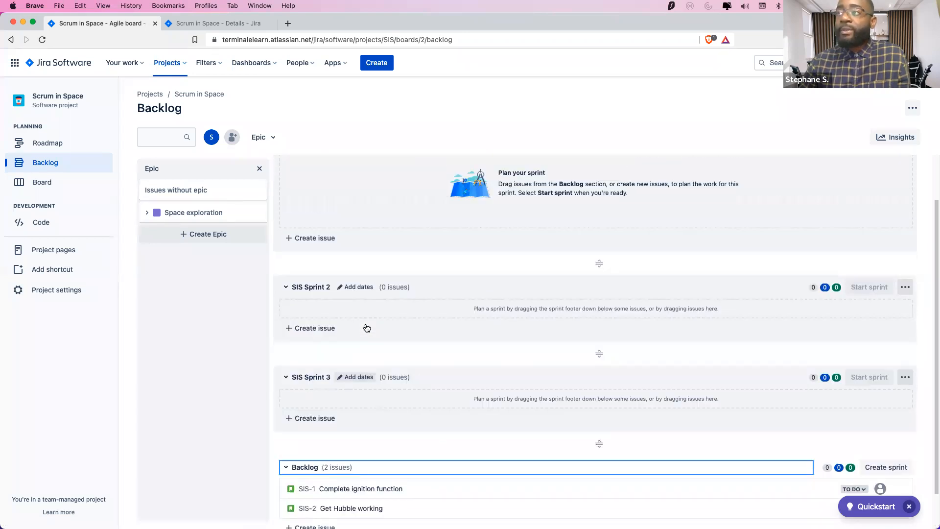
Give SIS Sprint 1 a 2-week duration starting 11 April 2022 and the goal 'Mars Landing'
click(359, 170)
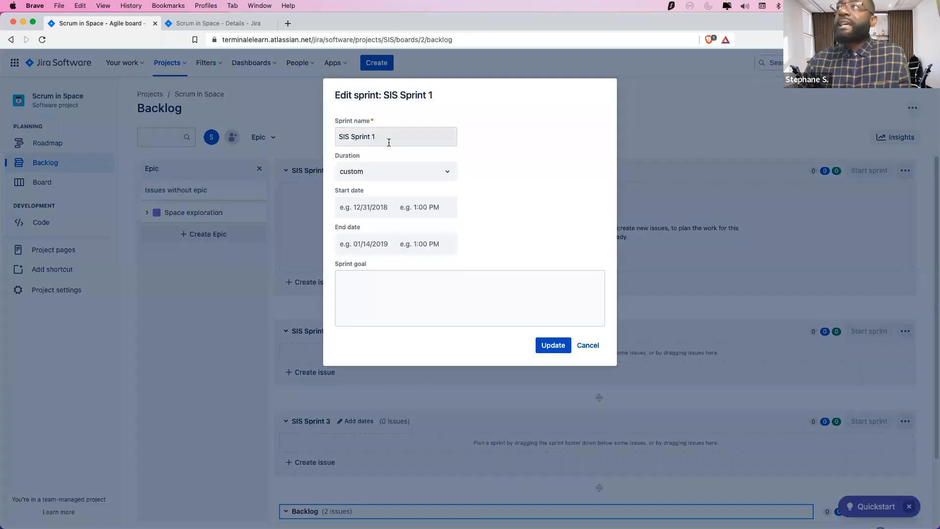
click(424, 205)
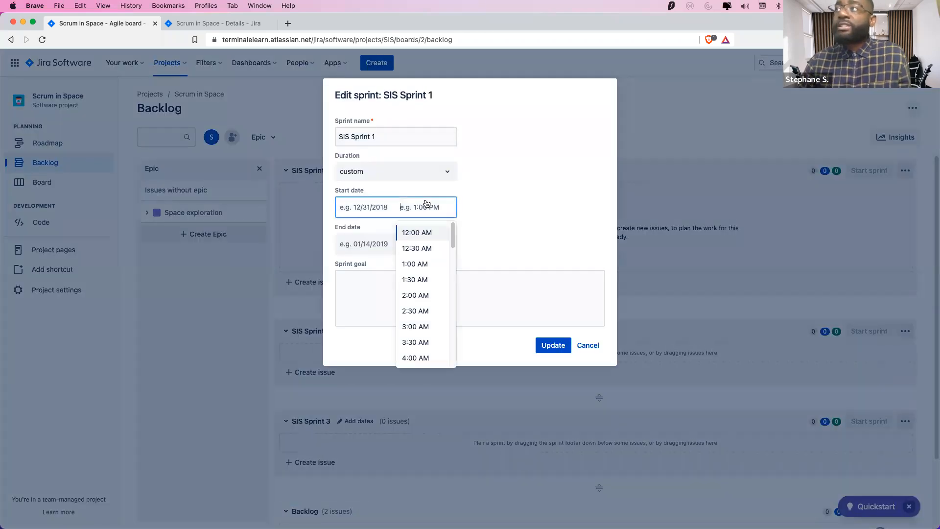
click(518, 199)
click(446, 168)
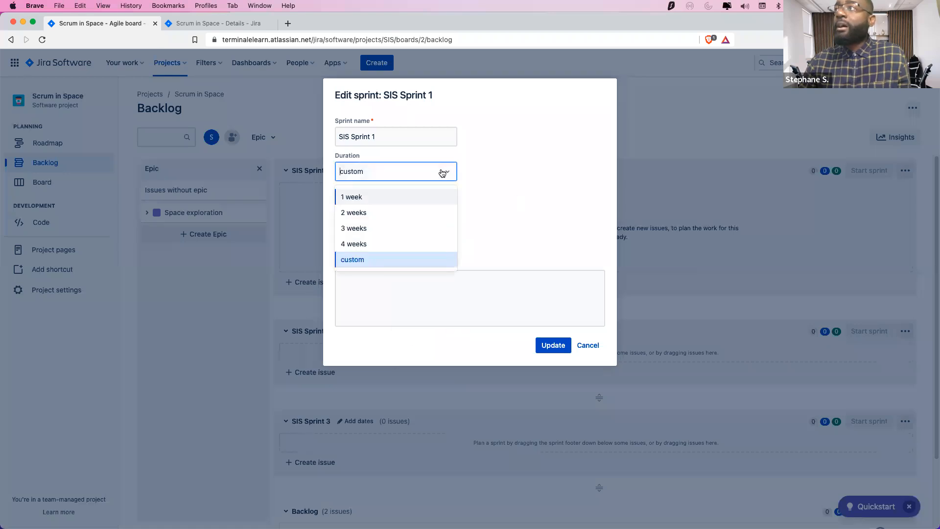
click(400, 212)
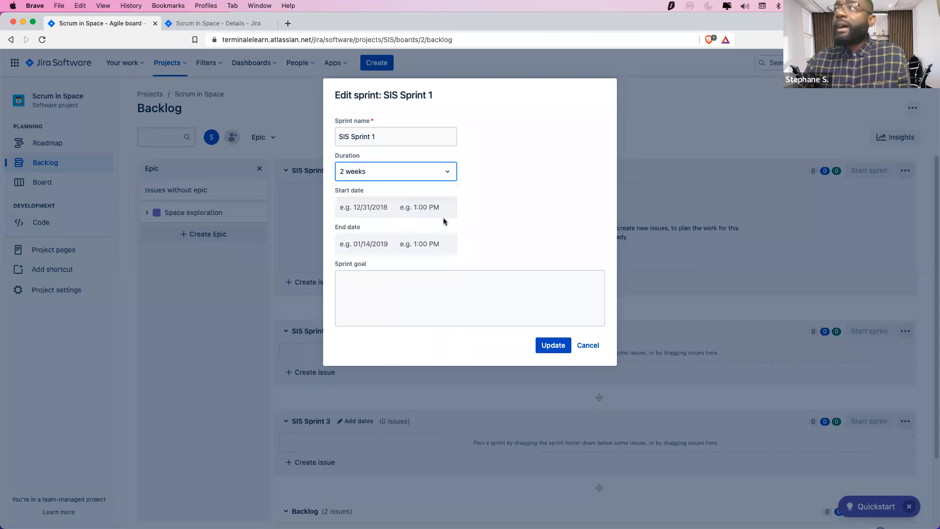
click(367, 210)
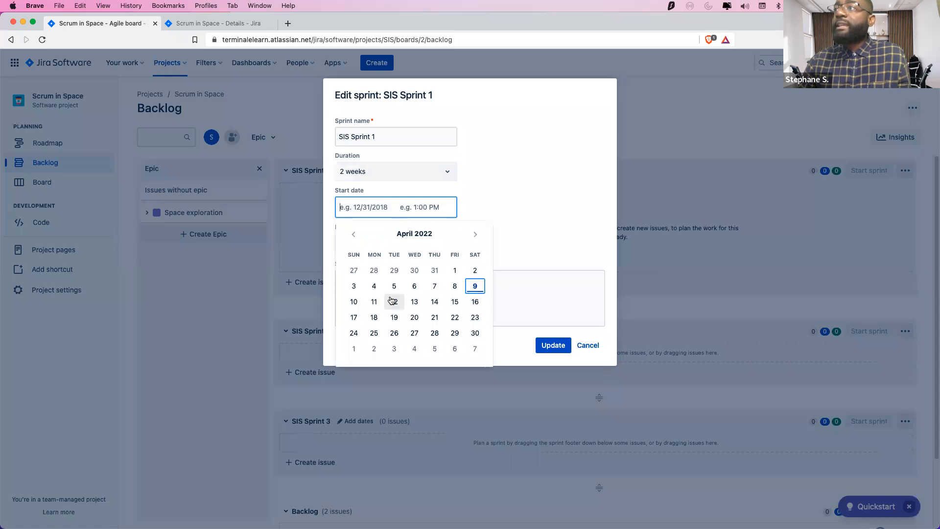
click(374, 302)
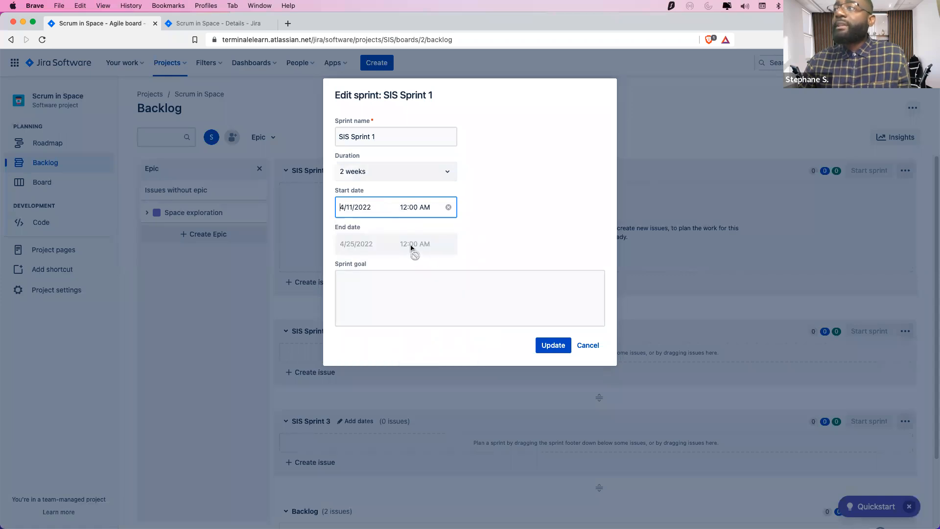
click(355, 243)
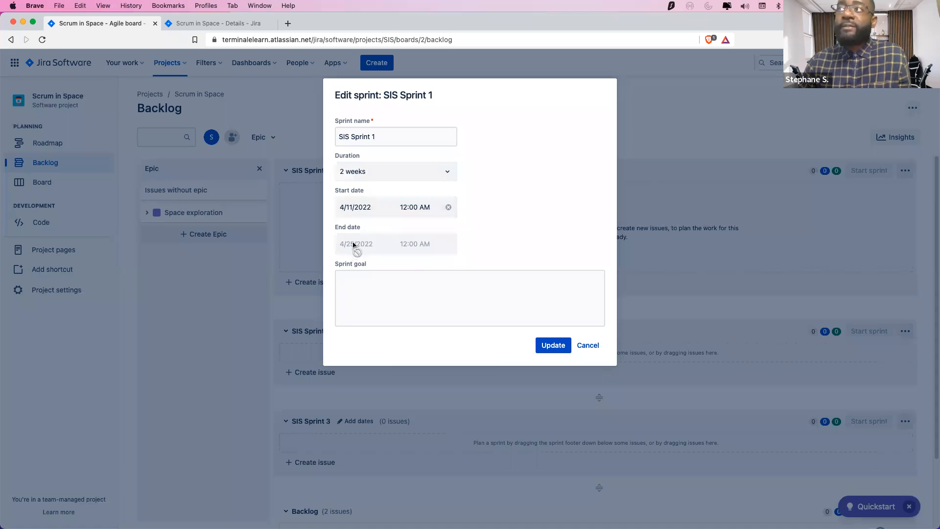
click(376, 279)
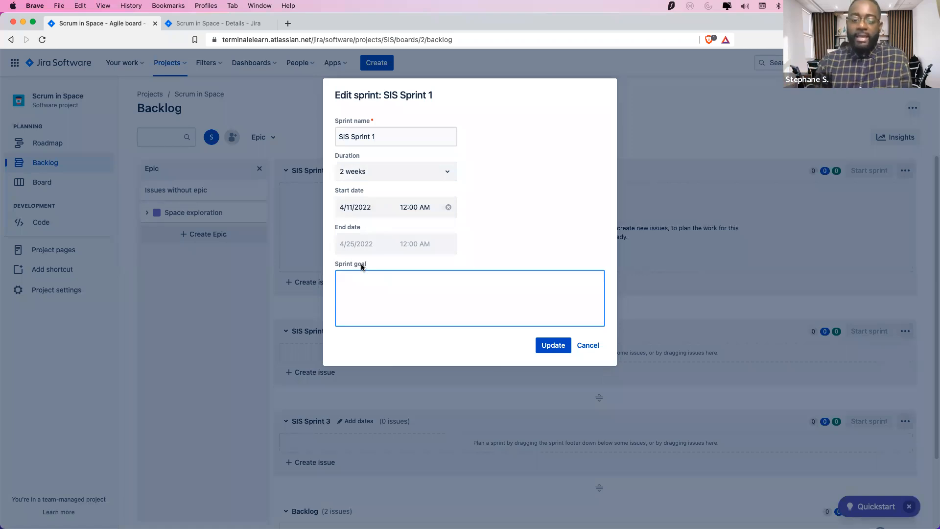
text(Mars )
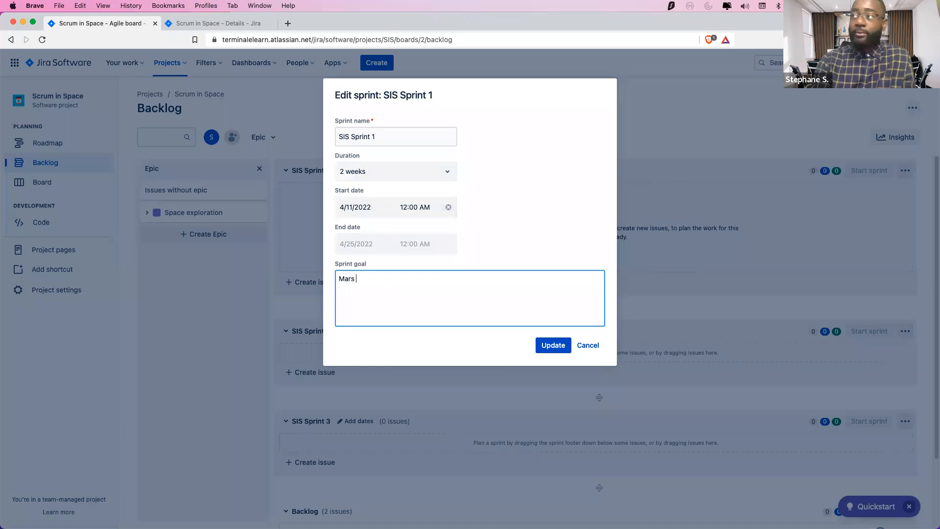
text(Landing!)
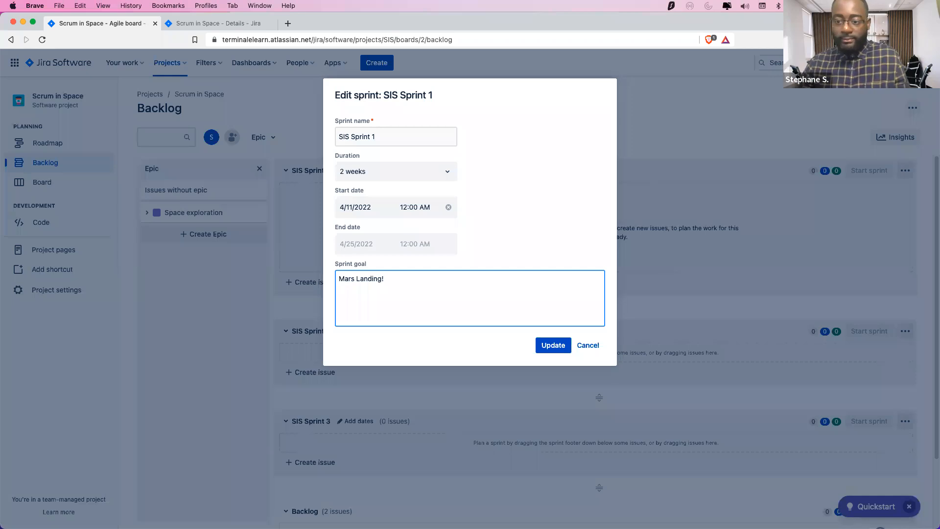
Save SIS Sprint 1 with dates 11 Apr – 25 Apr and goal 'Mars Landing!'
click(544, 343)
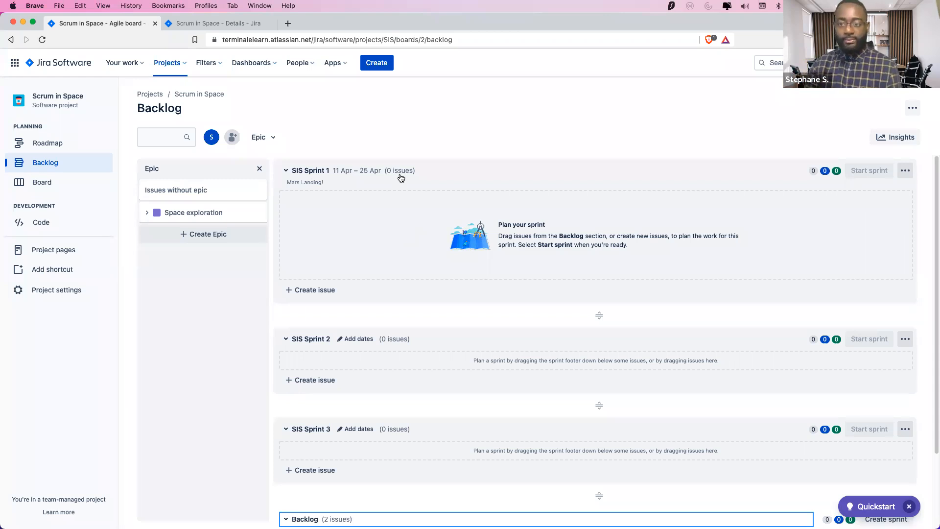
scroll(399, 338, down, 2)
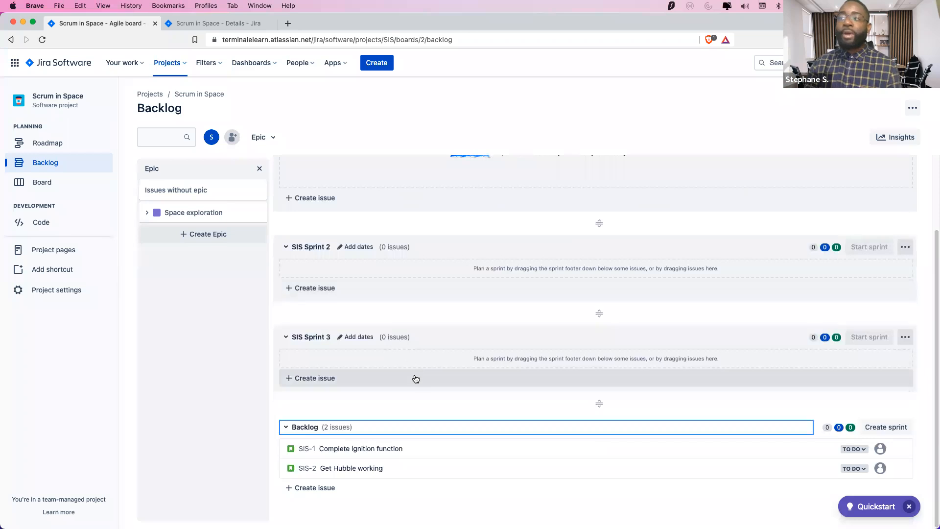
scroll(423, 318, up, 2)
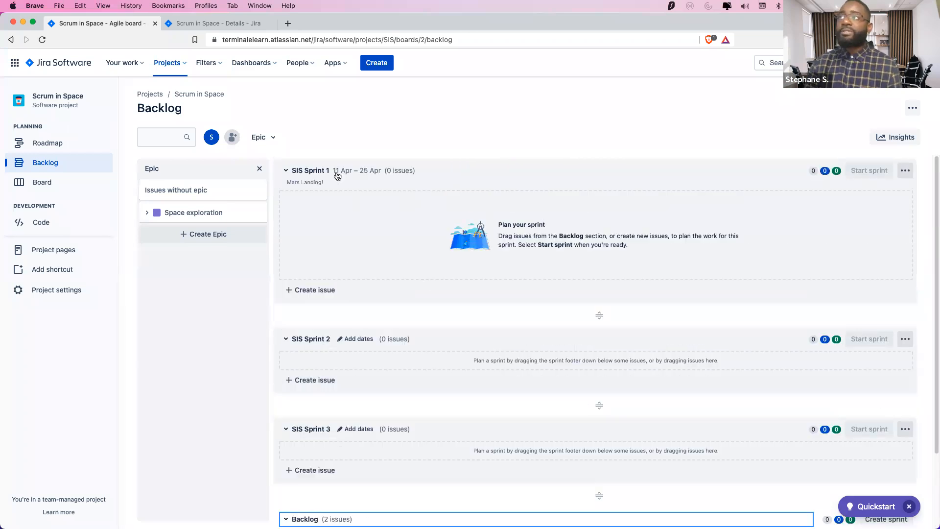
scroll(390, 288, down, 2)
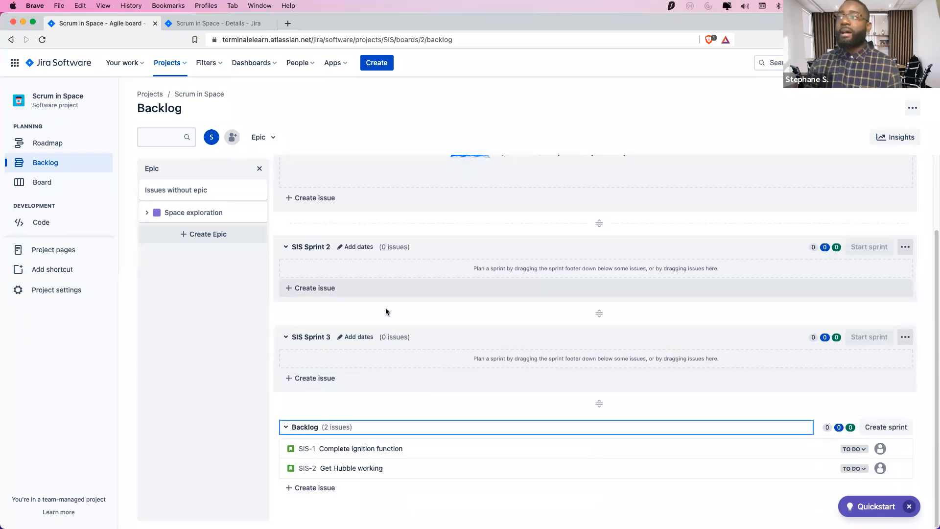
Create the backlog issue 'Design a new Rocket'
click(319, 488)
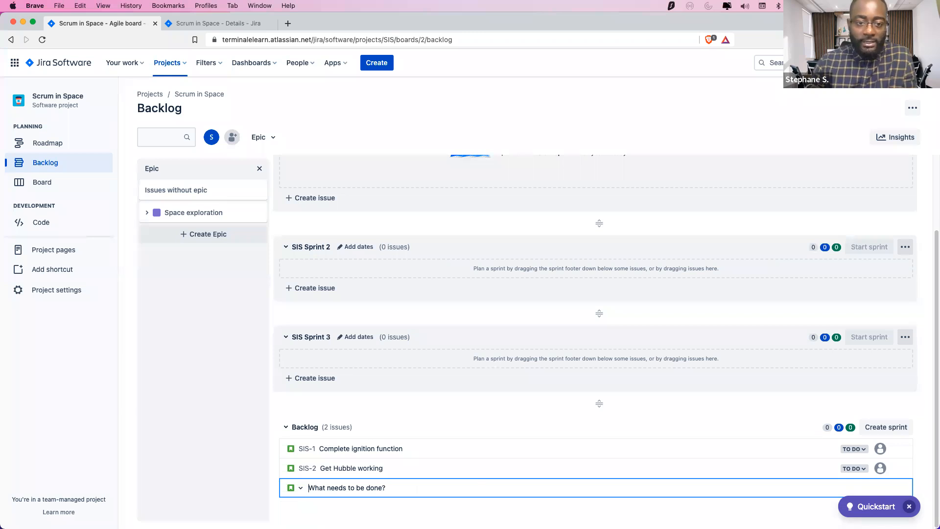
text(Design )
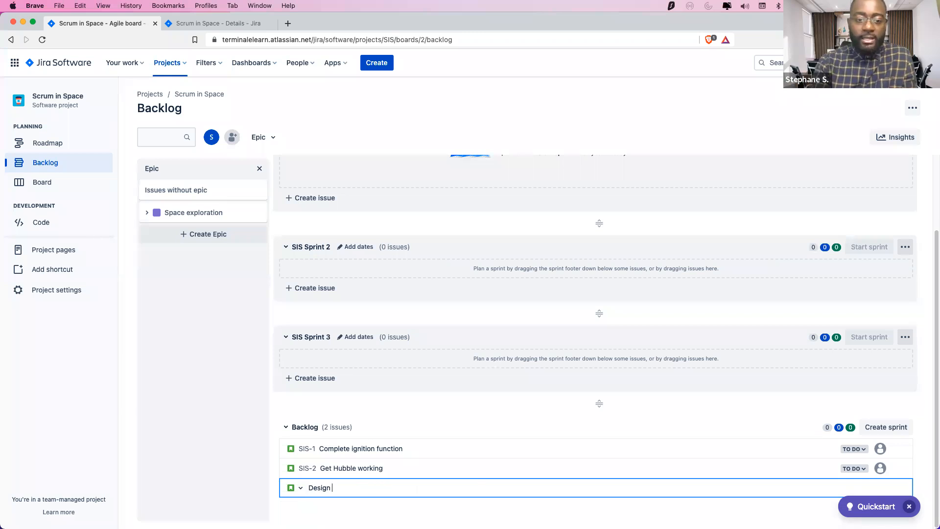
text(a r new ROC)
key(BackSpace)
key(BackSpace)
text(ocket)
key(Return)
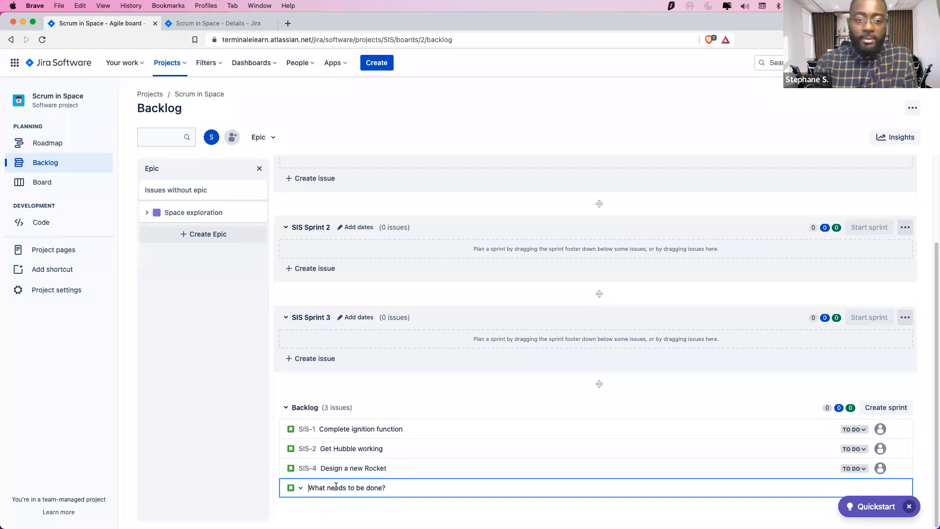
Create the backlog issue 'Space ship tracker app updates', bringing the Backlog to four issues
text(Space ship t)
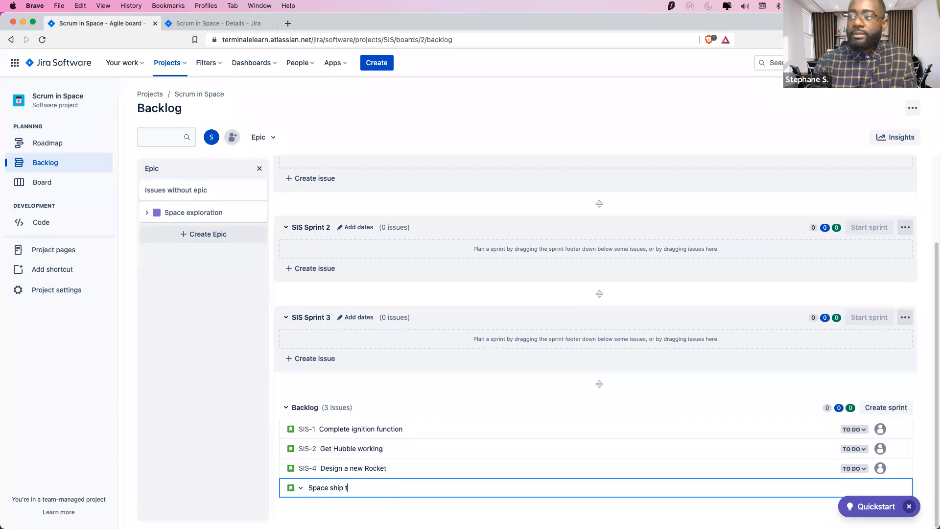
text(racke)
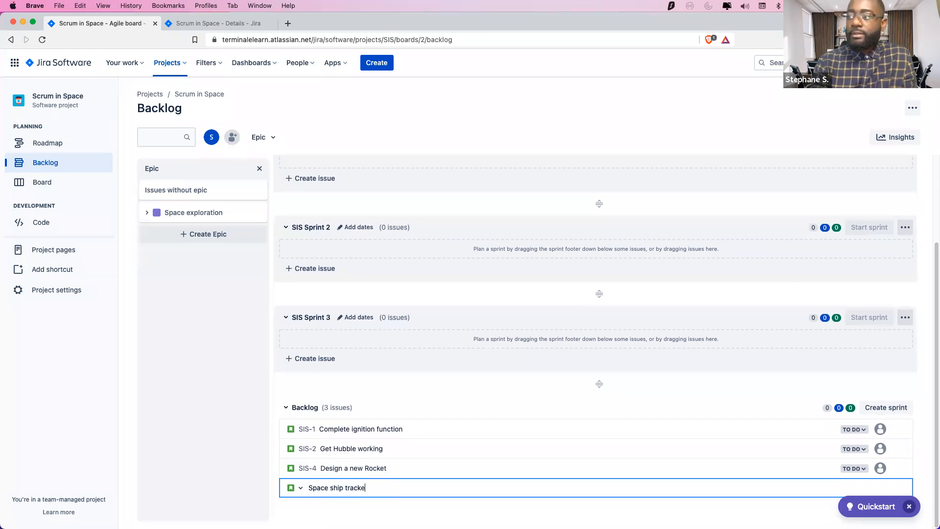
text(er app updates)
key(Return)
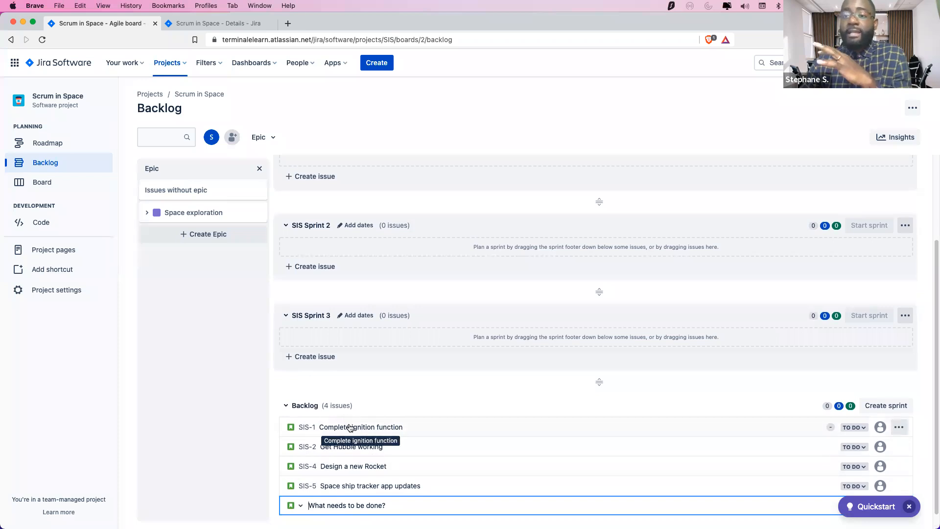
mouse_move(462, 479)
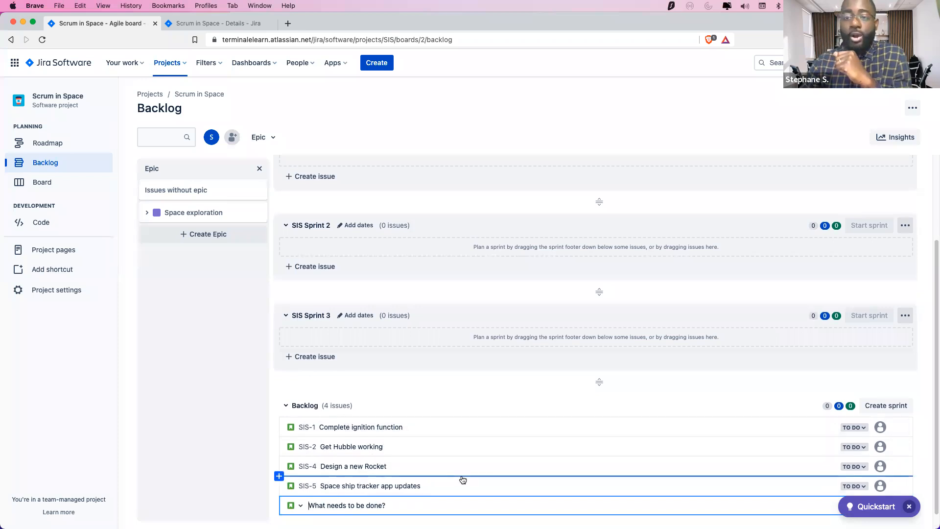
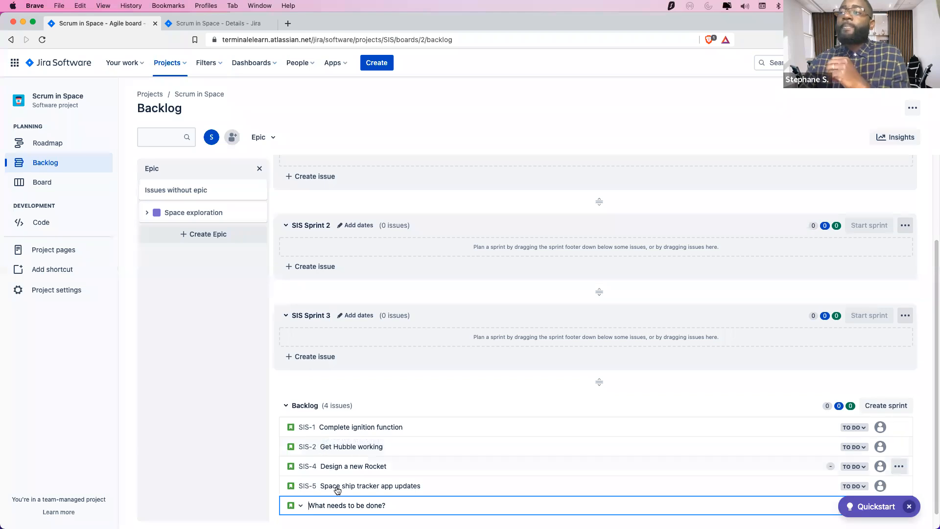
Open issue SIS-1's details and click into its description field
click(315, 426)
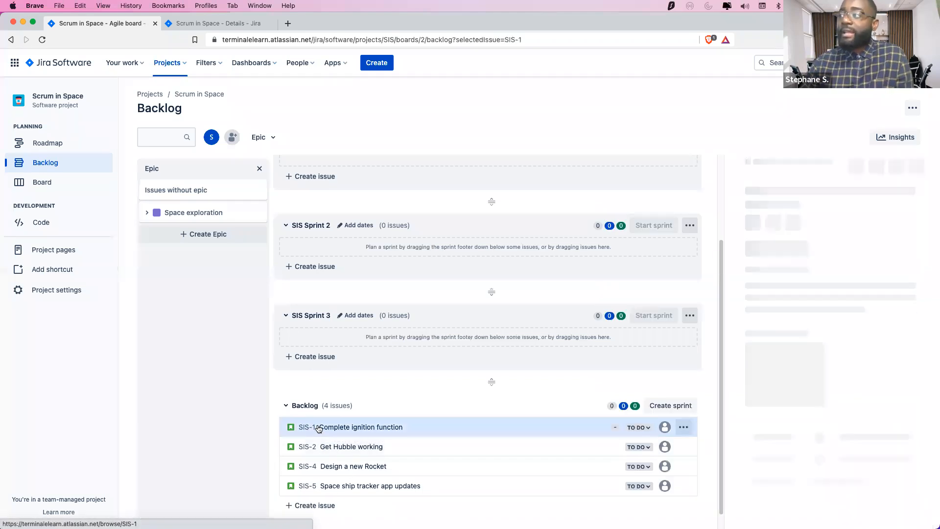
scroll(841, 279, down, 2)
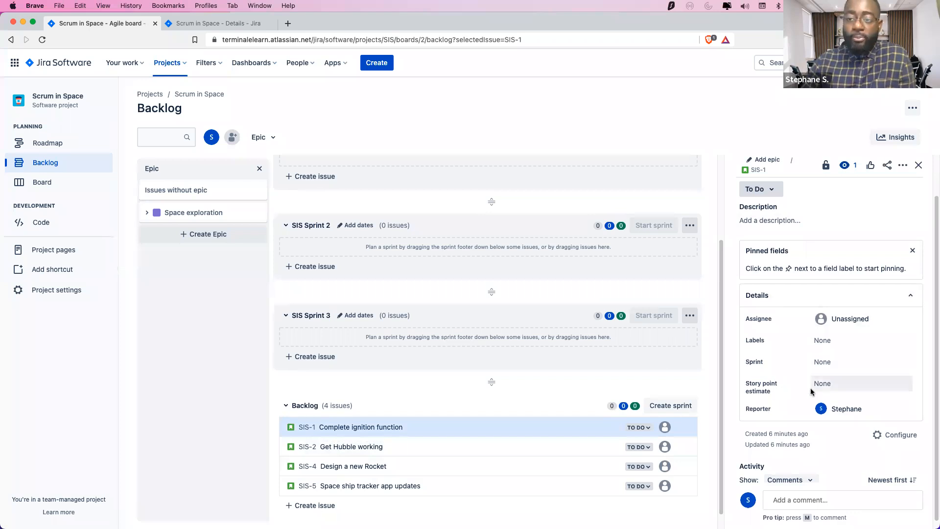
scroll(834, 376, down, 1)
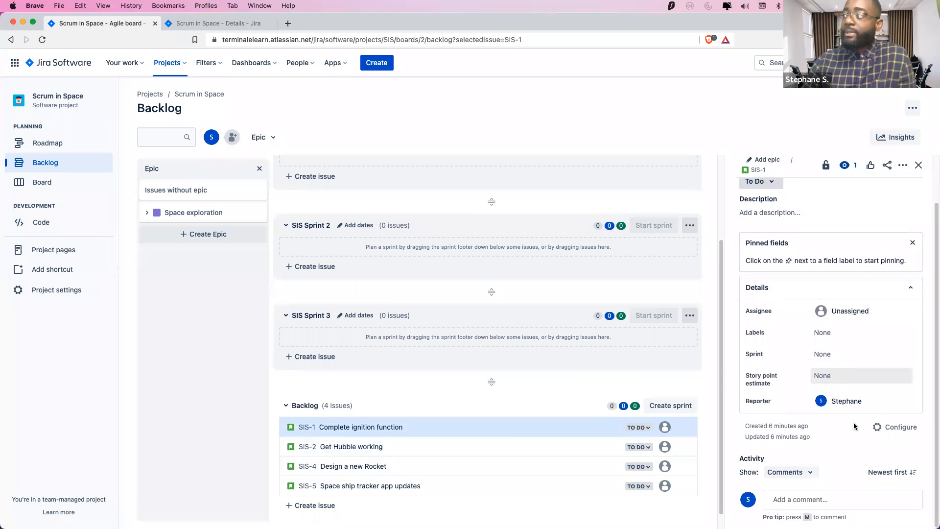
scroll(805, 449, up, 1)
scroll(804, 262, up, 3)
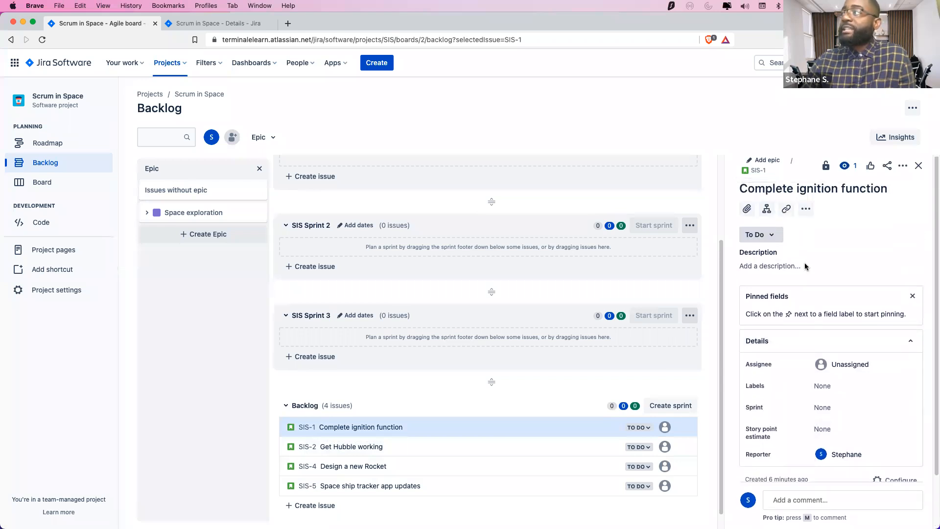
click(780, 267)
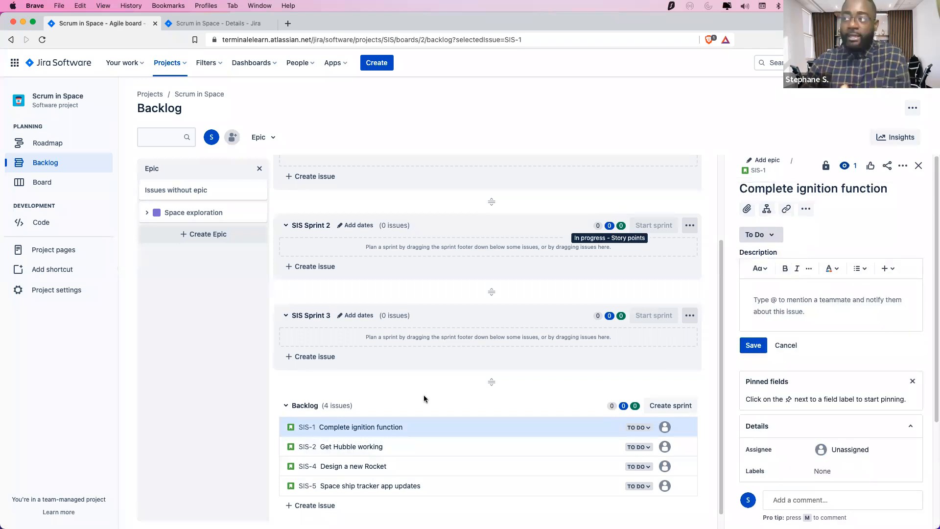
scroll(382, 441, down, 2)
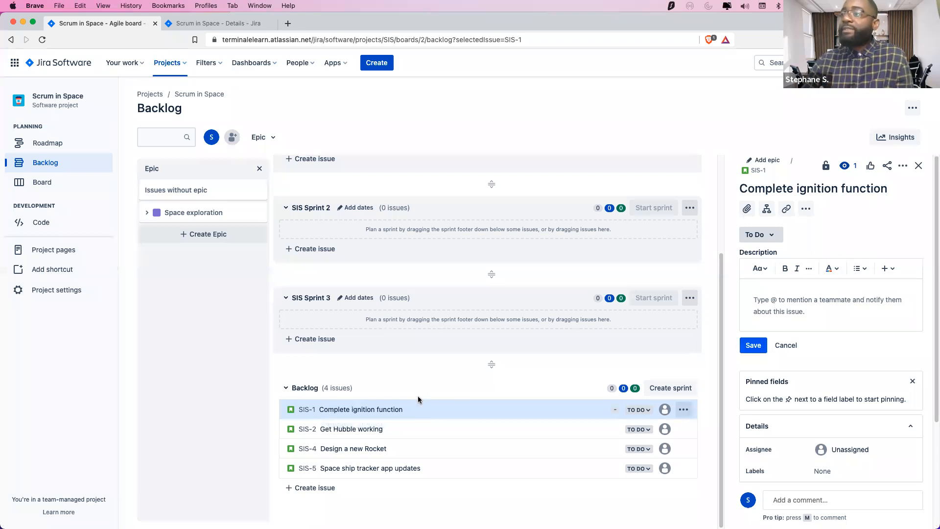
Look over the details of 'Get Hubble working', then close the detail panel
click(391, 430)
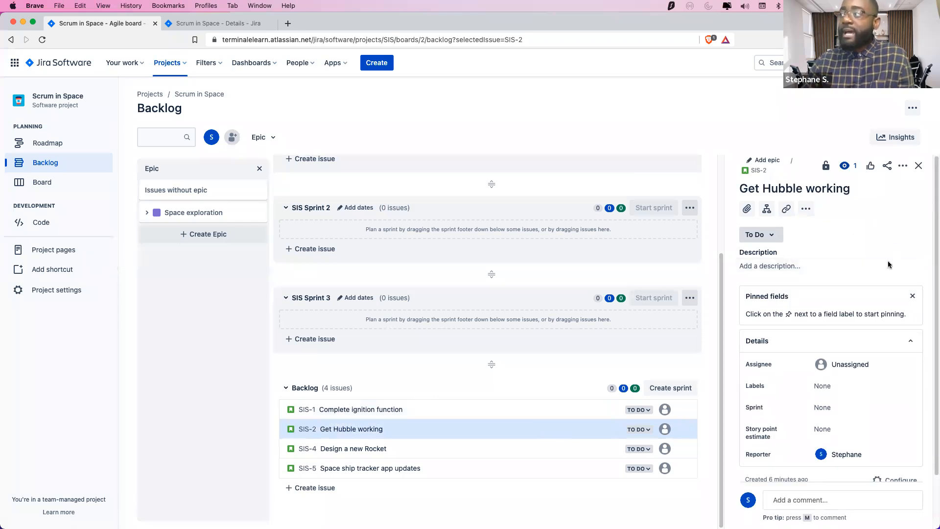
scroll(856, 372, down, 2)
scroll(857, 413, up, 2)
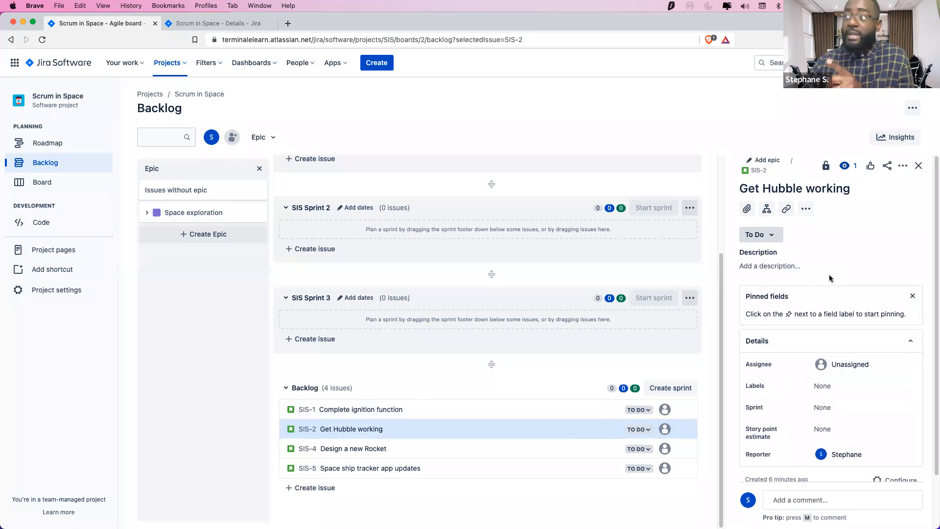
click(919, 165)
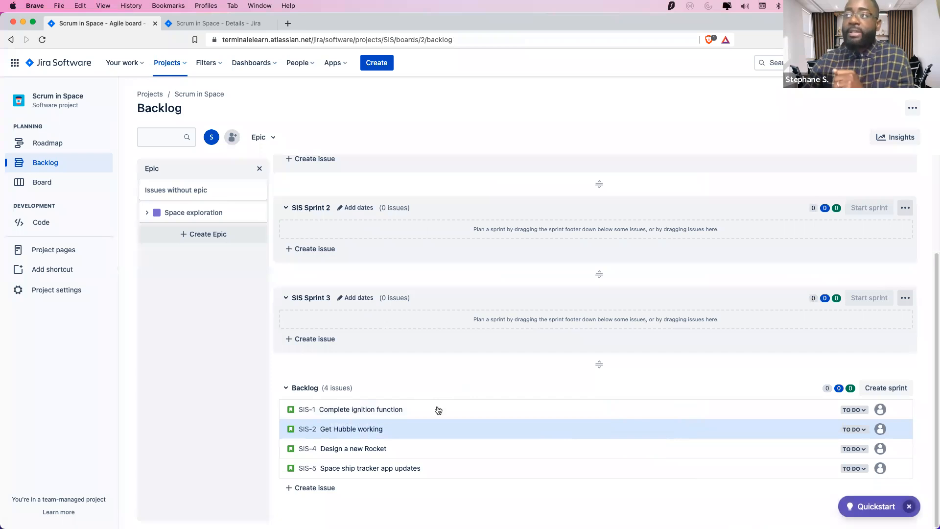
Cancel an empty new issue in SIS Sprint 1 and start one in the Backlog instead
scroll(421, 389, up, 5)
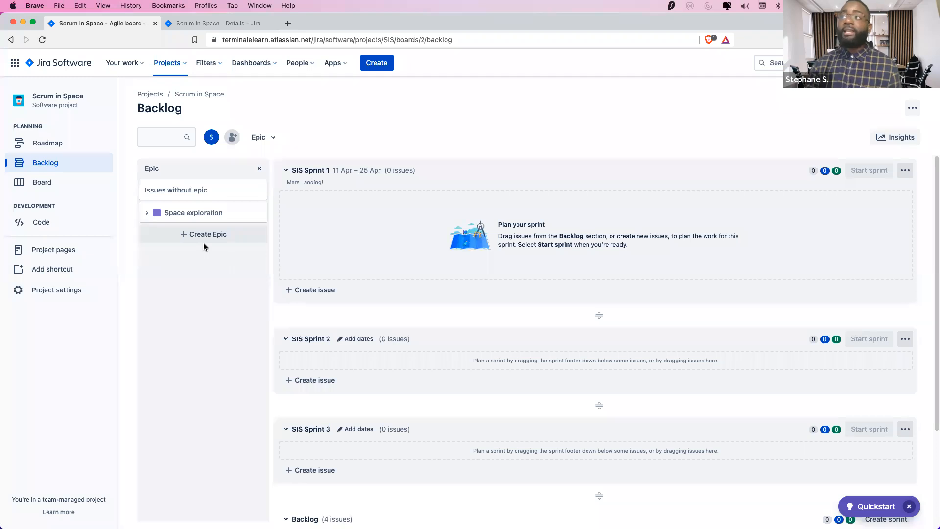
click(315, 291)
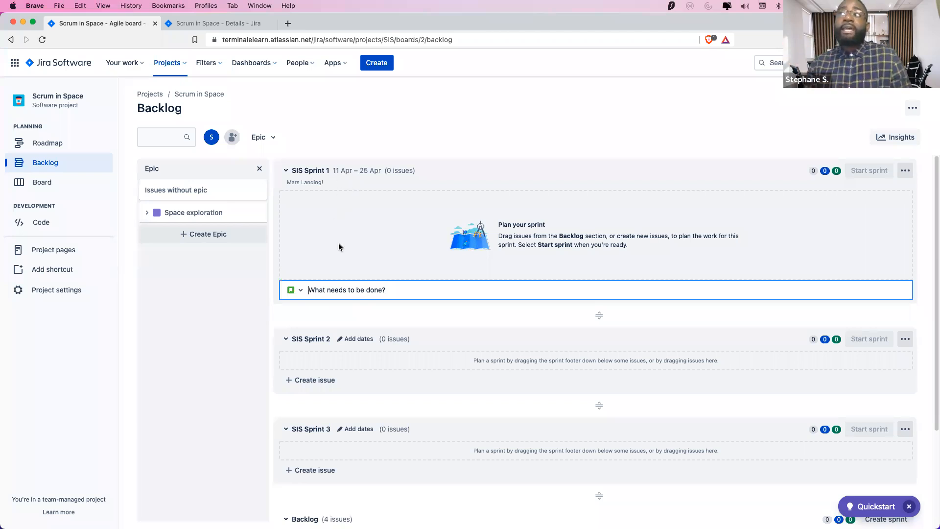
scroll(325, 260, down, 1)
click(316, 283)
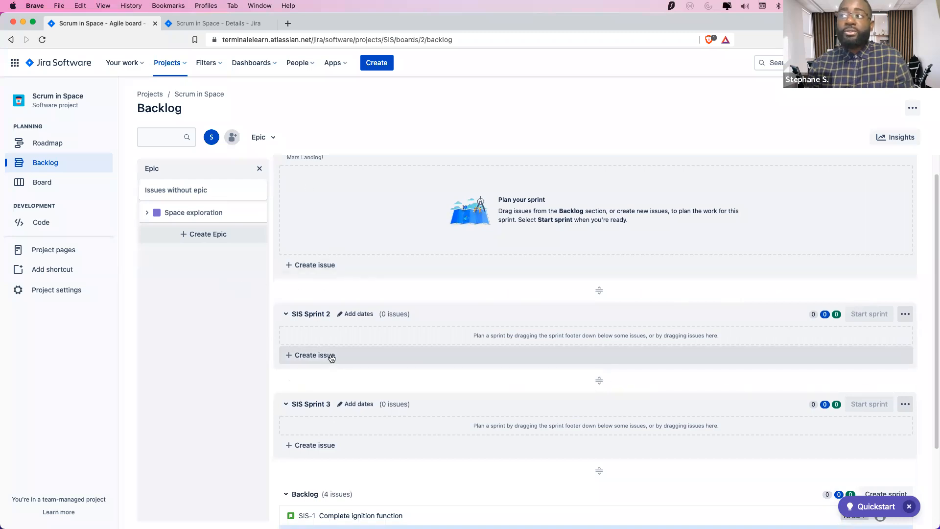
scroll(319, 453, down, 4)
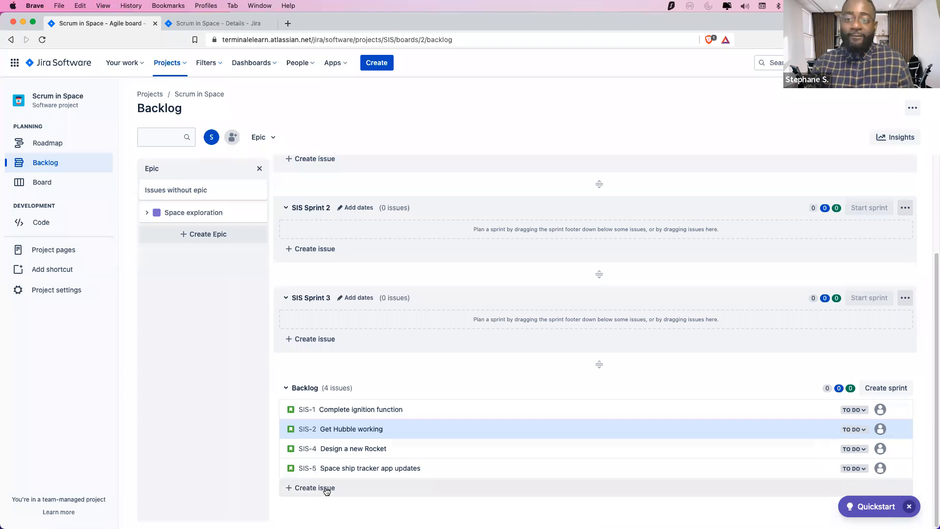
scroll(317, 251, up, 5)
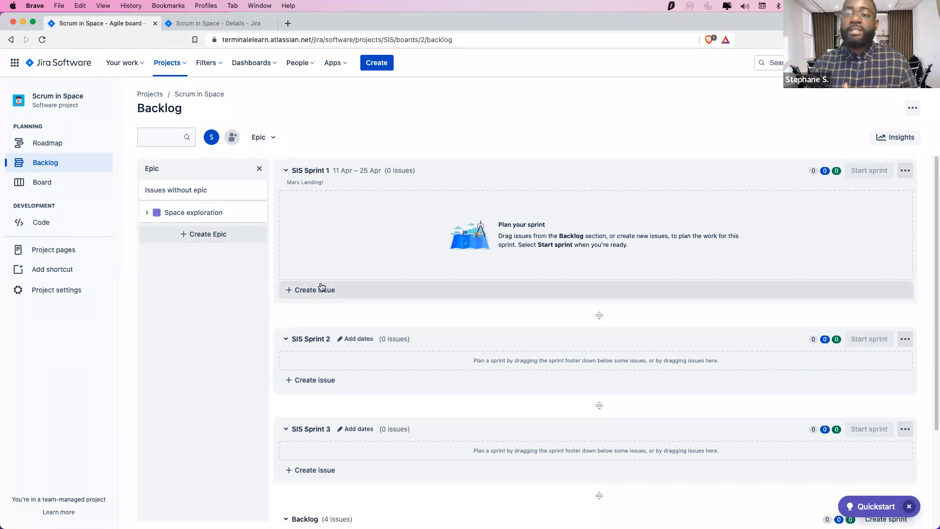
scroll(323, 288, down, 5)
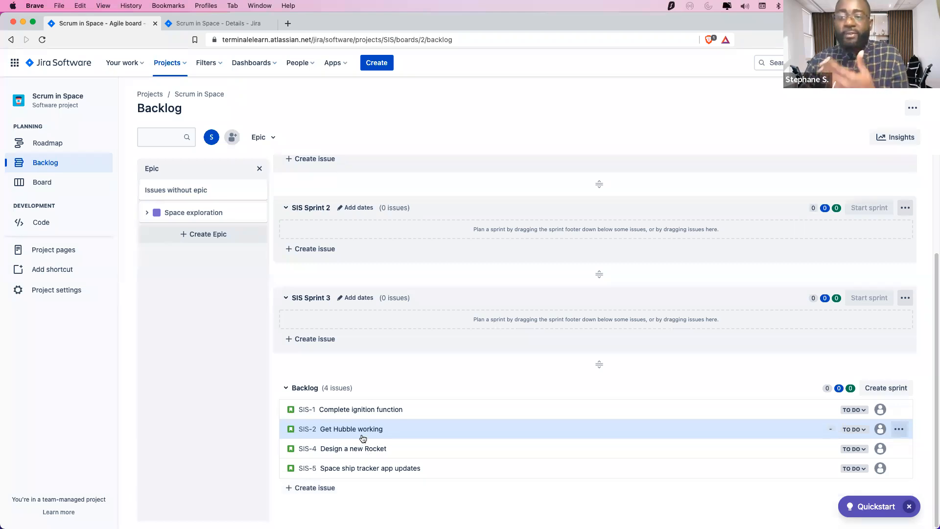
scroll(362, 438, up, 3)
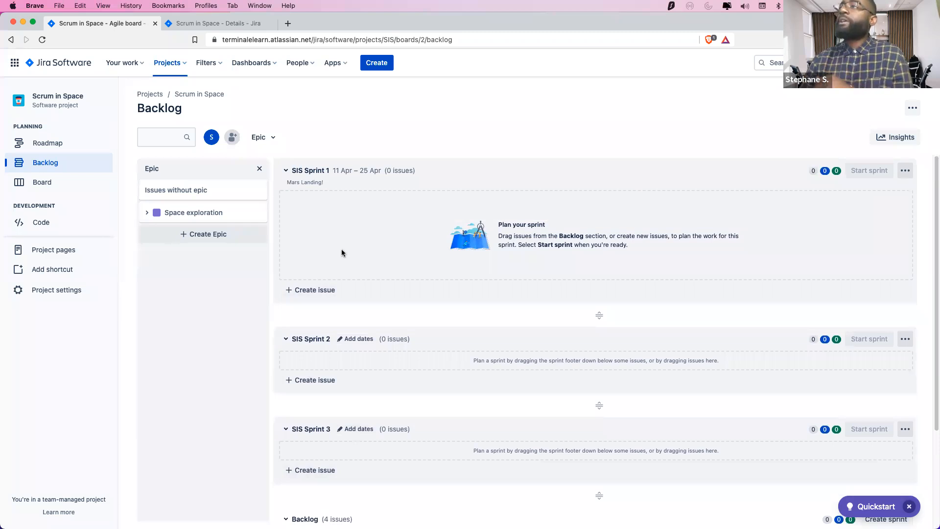
scroll(314, 241, down, 1)
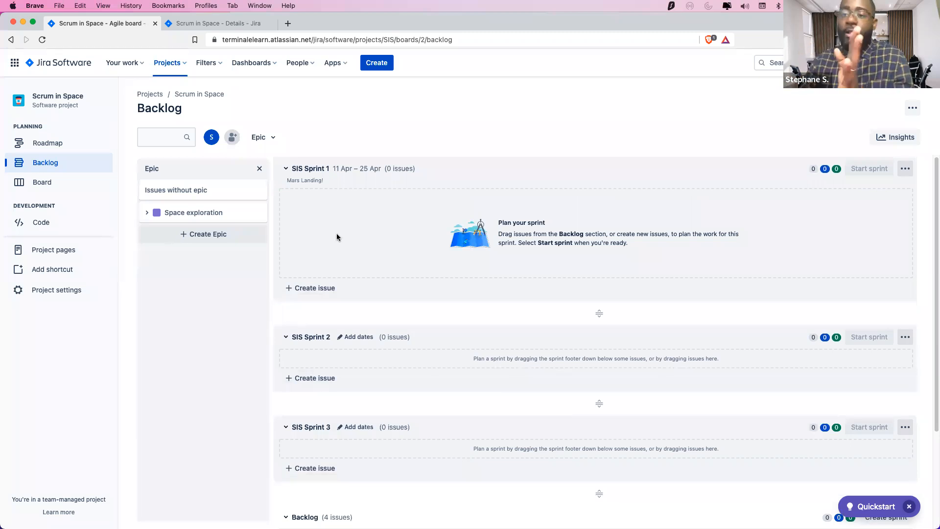
scroll(274, 300, down, 3)
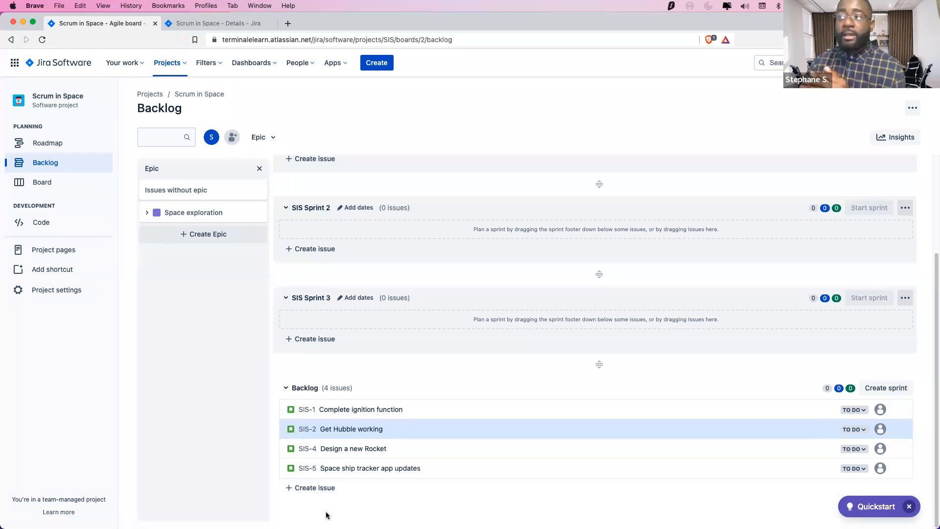
click(320, 488)
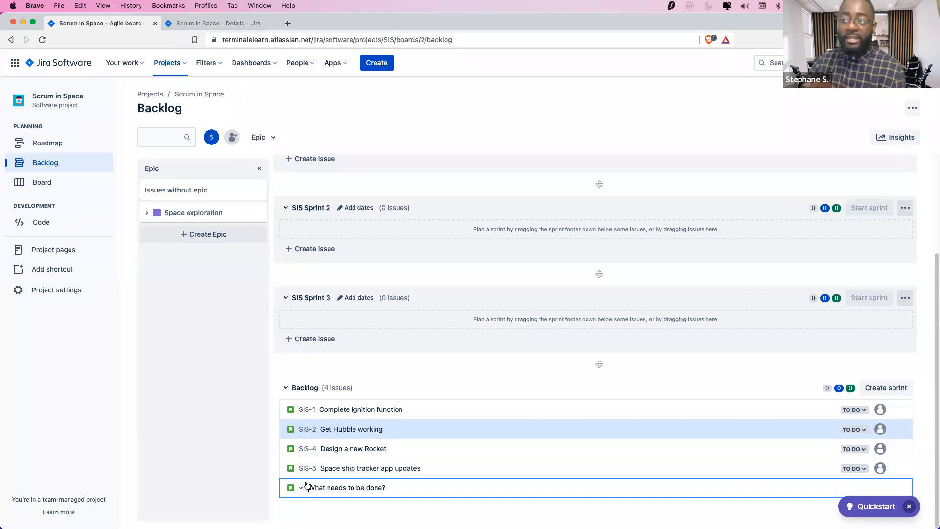
Create a Bug titled 'Rocket ignitor failing' in the backlog, making it SIS-6
click(301, 489)
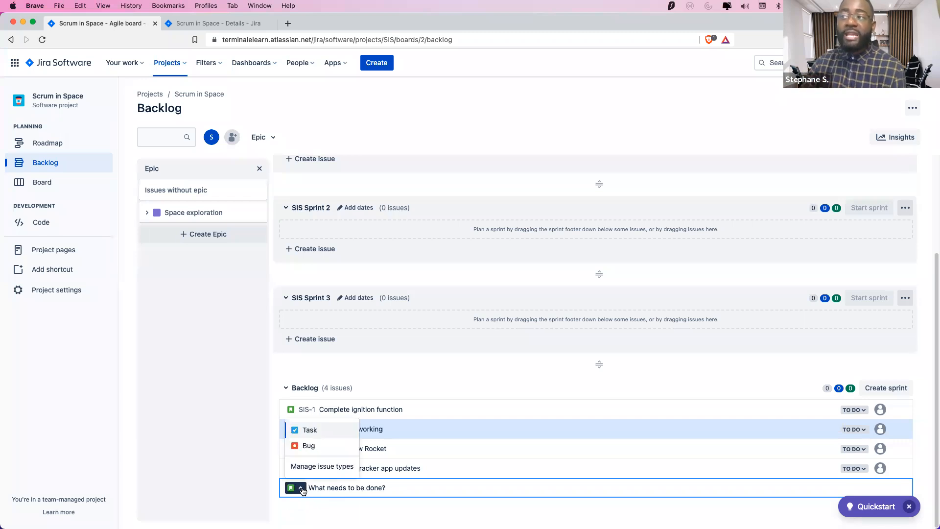
click(307, 445)
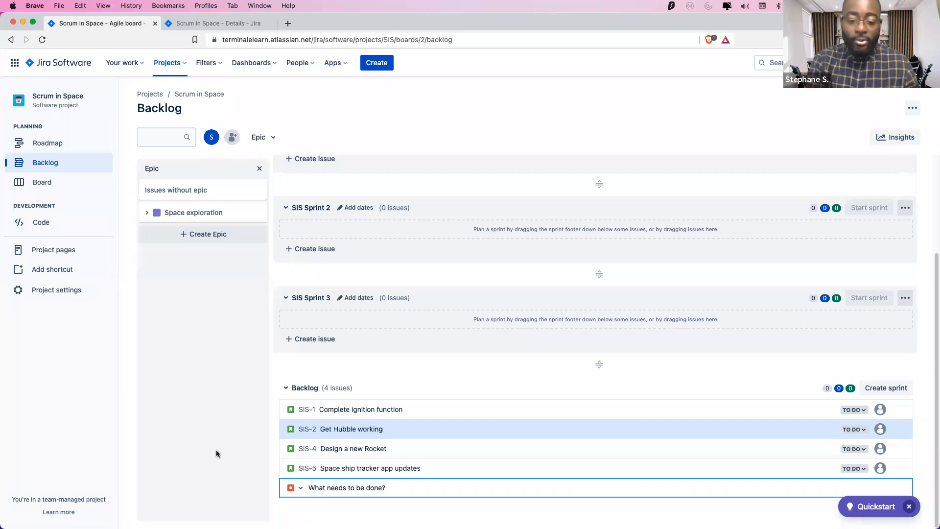
text(Rock)
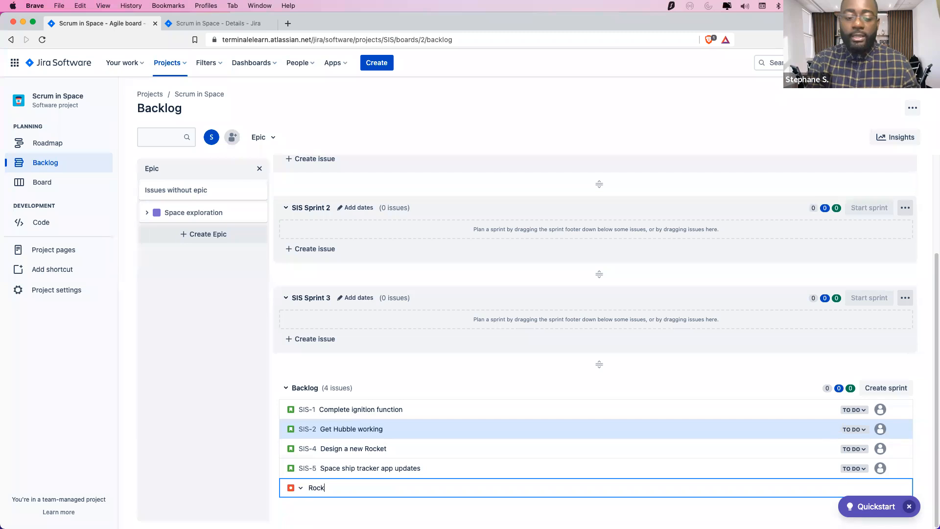
text(et ingni)
key(BackSpace)
key(BackSpace)
key(BackSpace)
key(BackSpace)
text(gnirot)
key(BackSpace)
key(BackSpace)
key(BackSpace)
text(tor now rk)
key(BackSpace)
key(BackSpace)
key(BackSpace)
key(BackSpace)
key(BackSpace)
key(BackSpace)
text(fr)
key(BackSpace)
text(ailing)
key(Return)
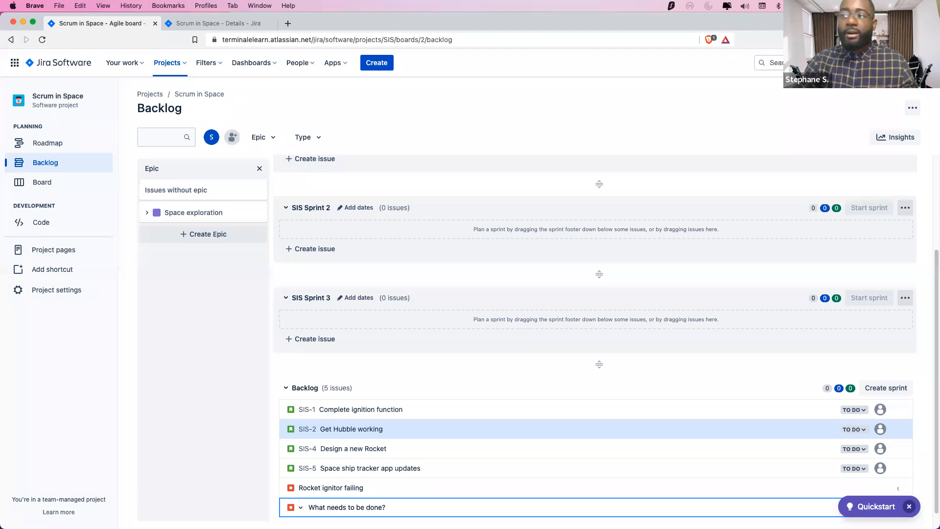
click(240, 388)
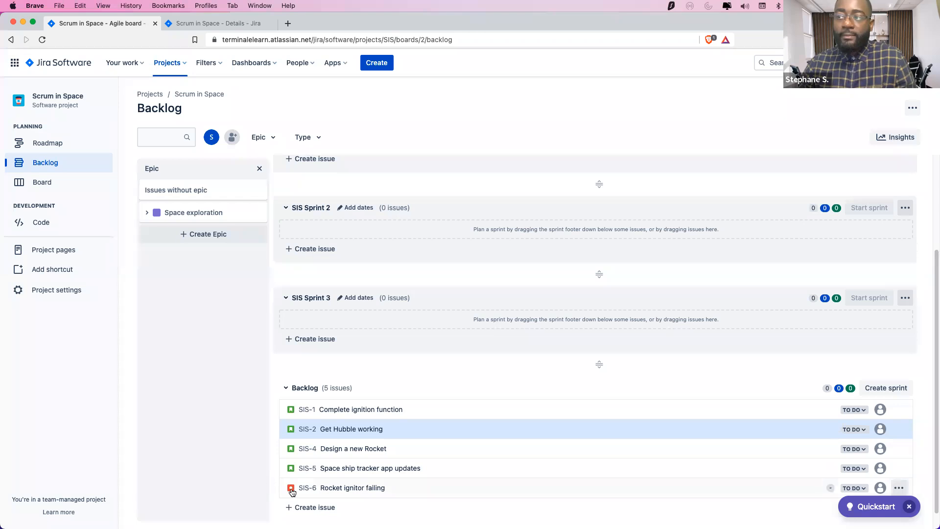
Reload the backlog and reopen the details of SIS-6 'Rocket ignitor failing'
click(292, 490)
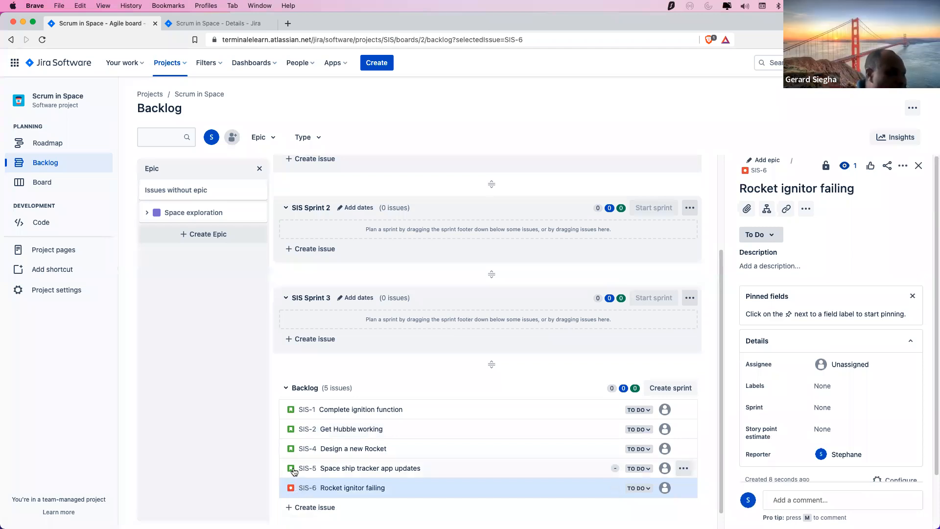
click(917, 166)
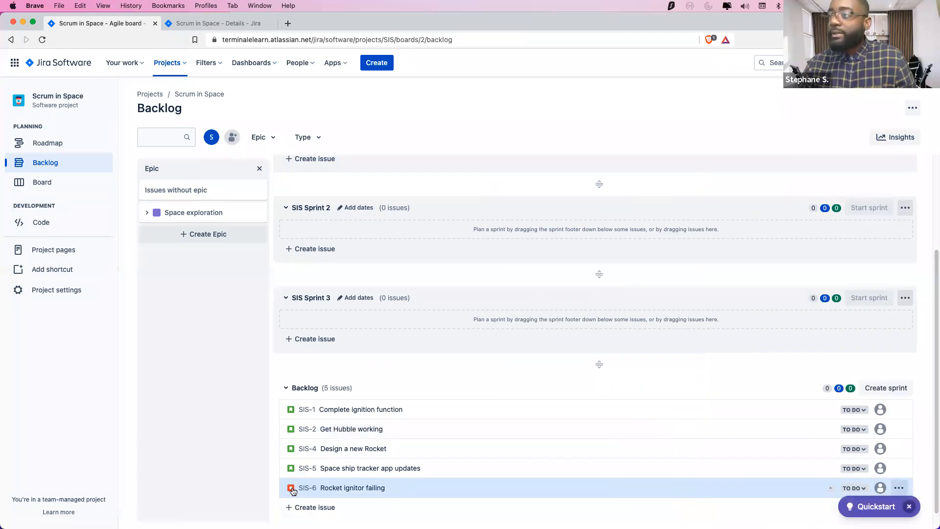
click(43, 40)
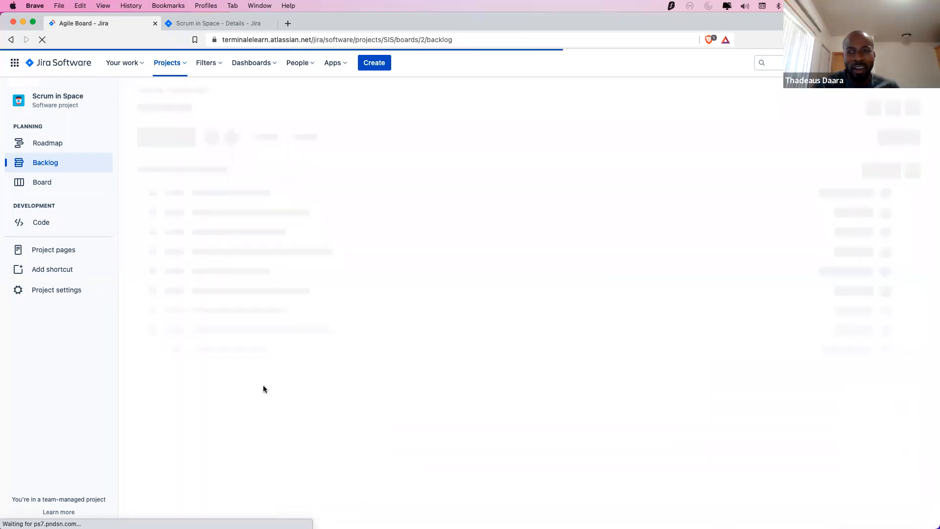
scroll(292, 458, down, 3)
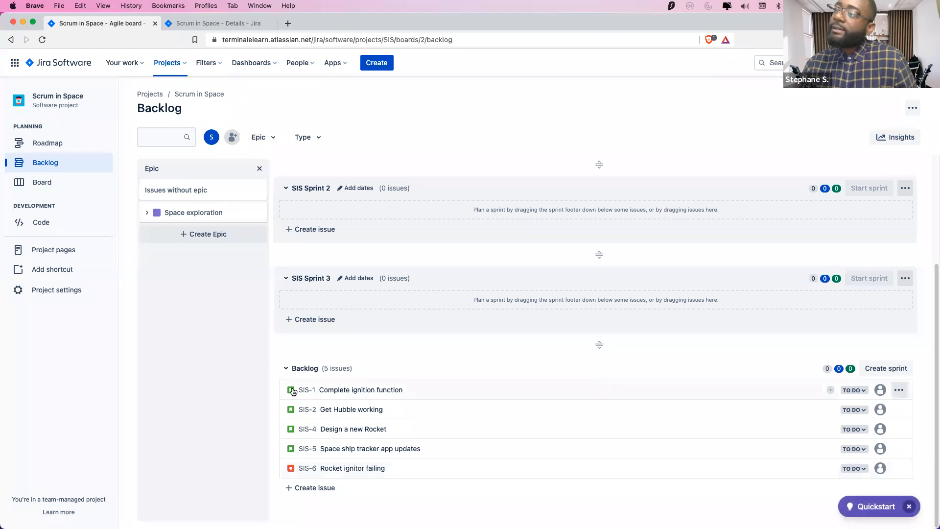
click(291, 469)
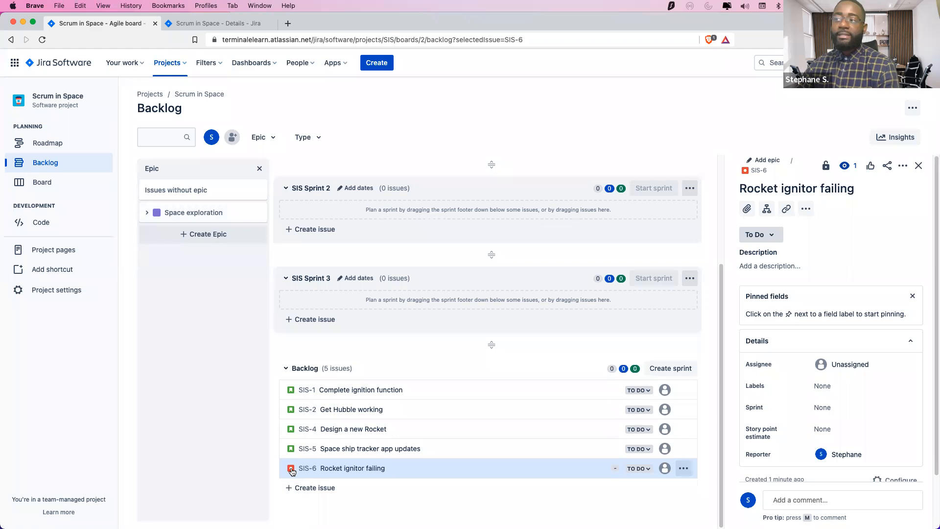
Add a Task titled 'Clean the Rocket' to the backlog, creating SIS-7
click(294, 488)
click(297, 487)
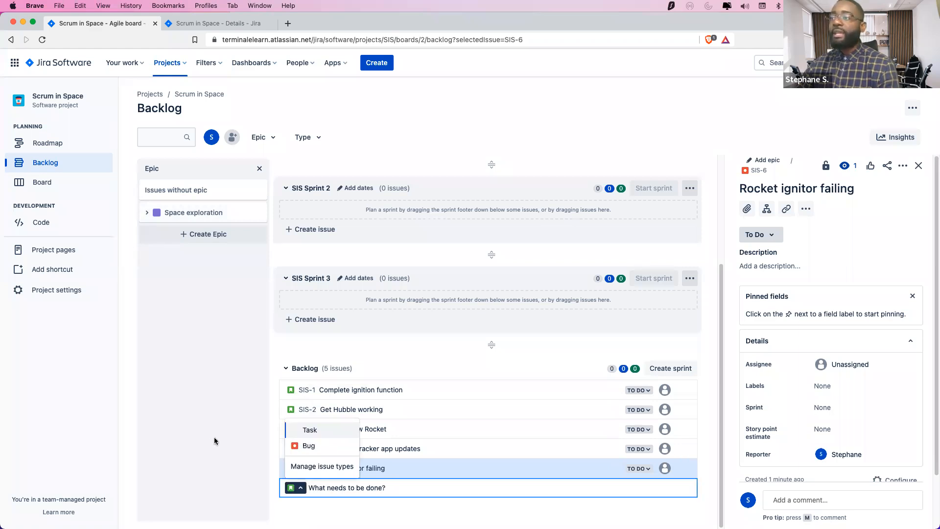
click(316, 427)
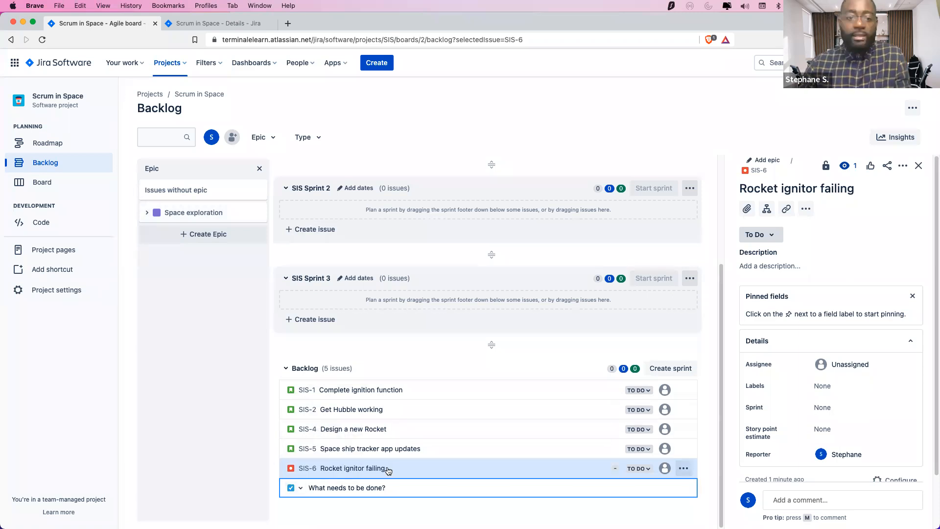
text(Clean the Rocfket)
key(BackSpace)
key(BackSpace)
key(BackSpace)
key(BackSpace)
text(ket)
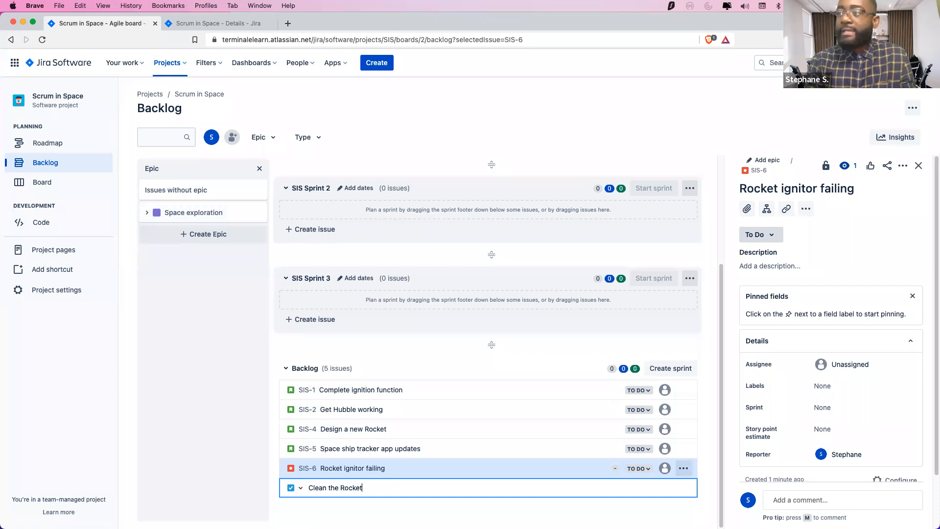
key(Return)
click(218, 434)
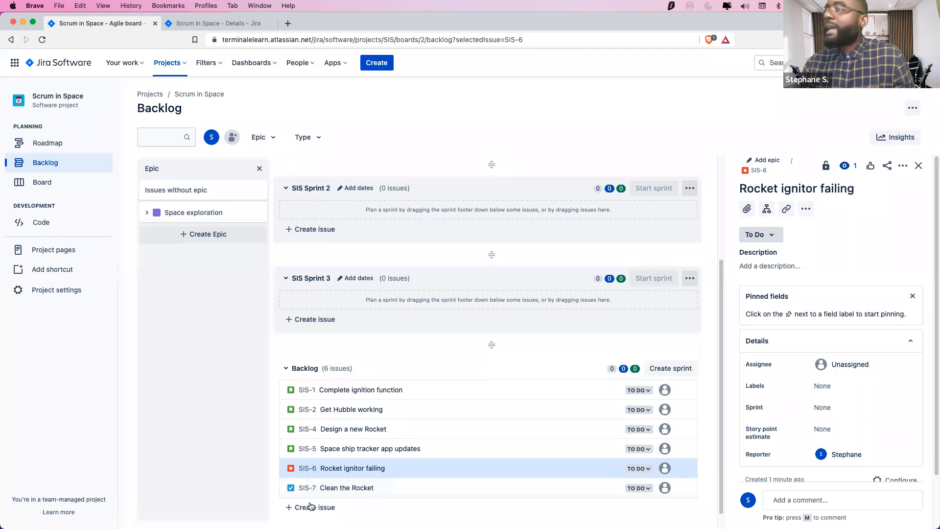
Open SIS-7 'Clean the Rocket' in a new browser tab and check the tabs
click(458, 489)
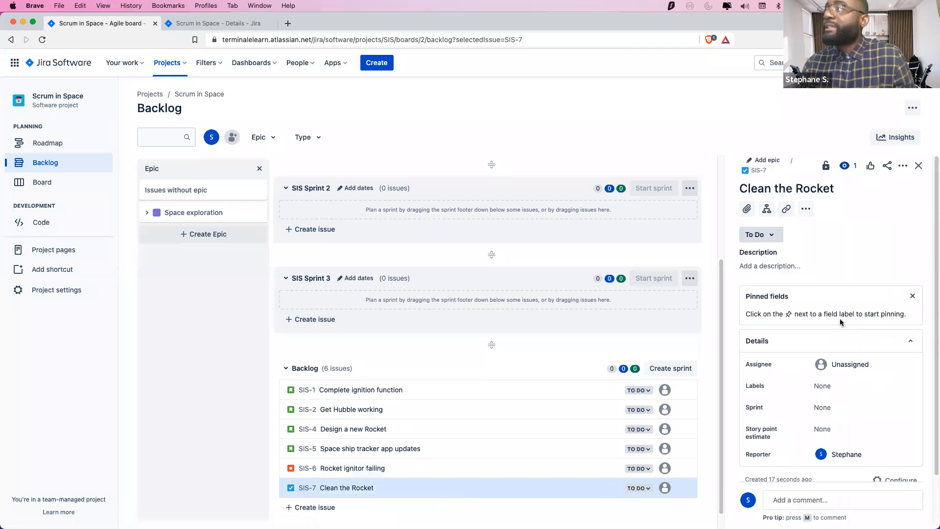
scroll(843, 289, down, 2)
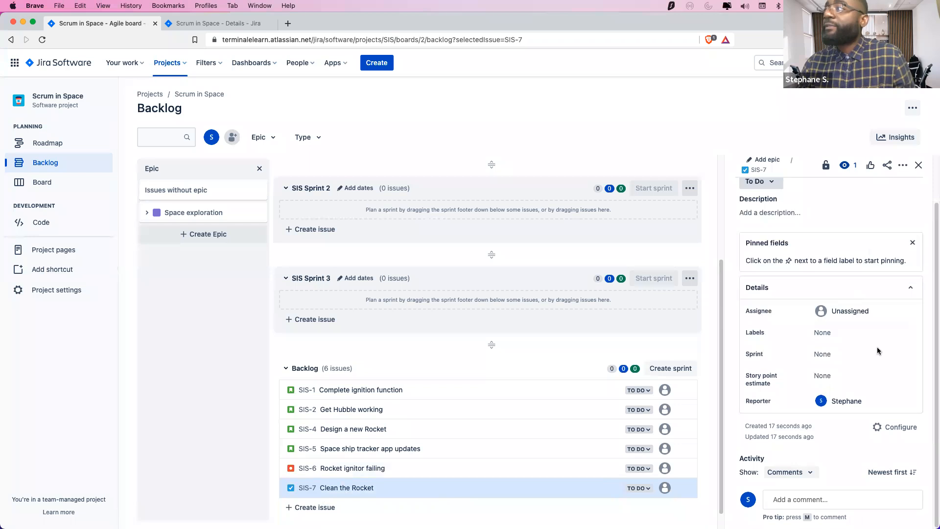
right_click(314, 490)
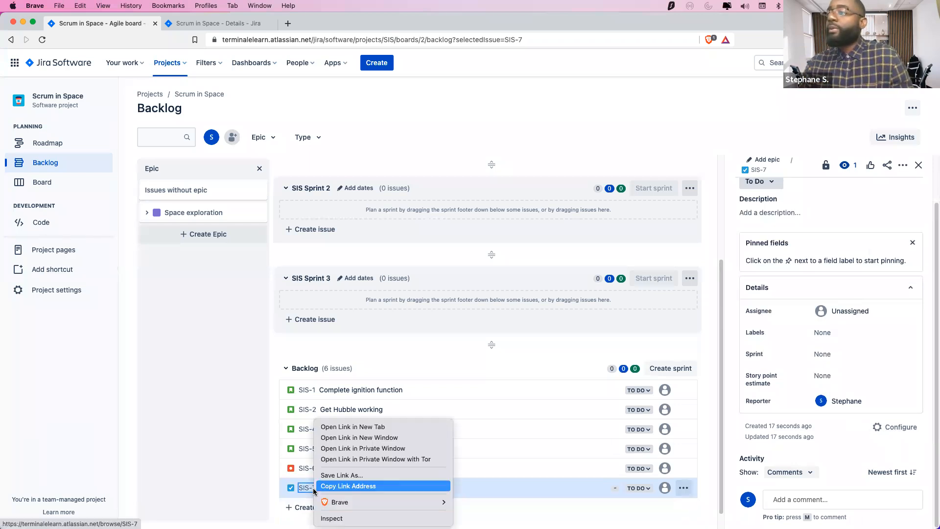
click(343, 426)
click(316, 23)
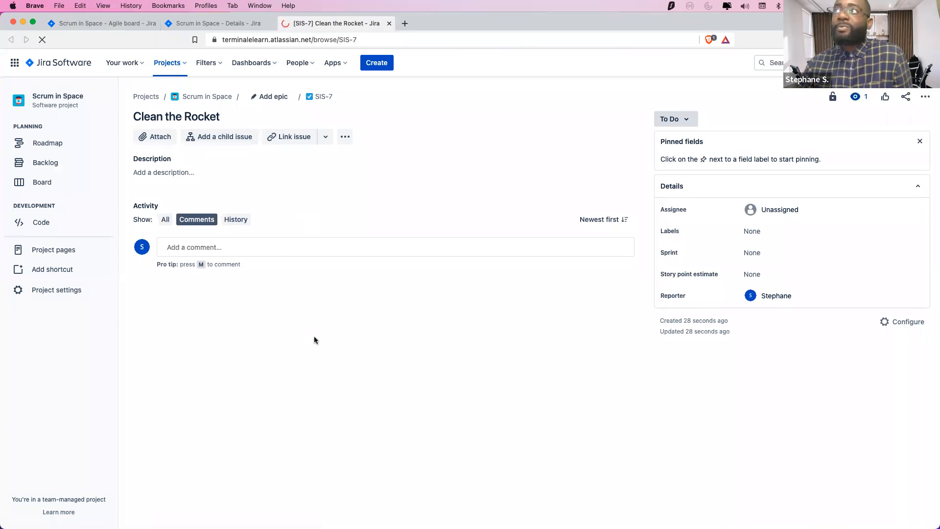
click(219, 25)
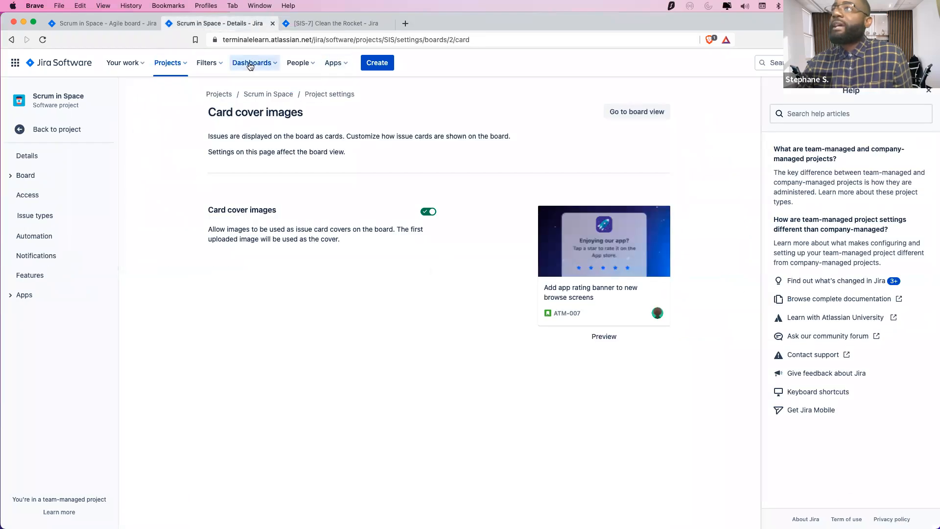
click(111, 25)
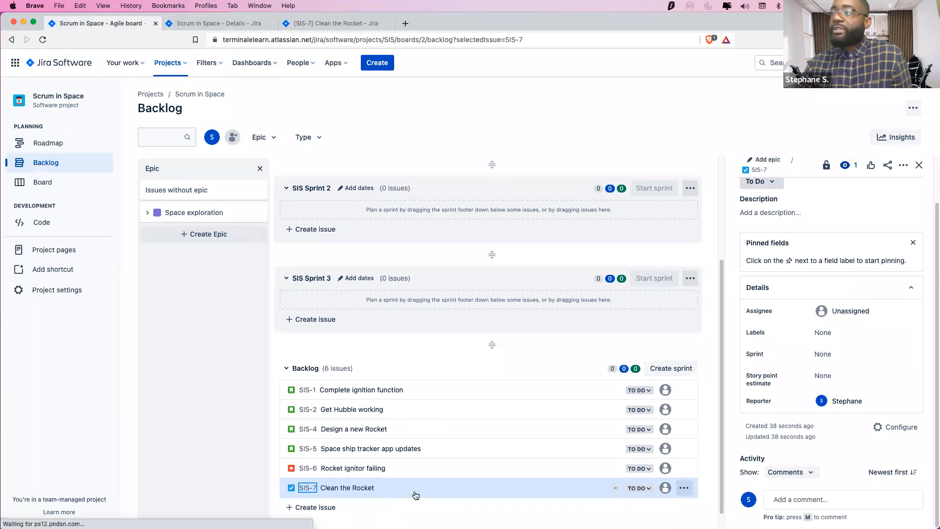
Try SIS-7's description field on the panel and its issue page, then close the panel
scroll(868, 299, up, 2)
scroll(824, 225, down, 2)
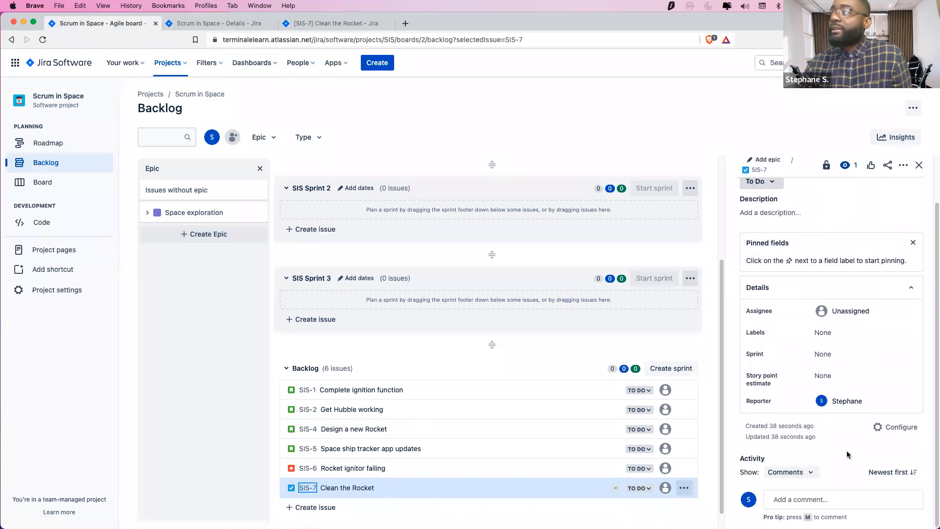
scroll(844, 427, up, 2)
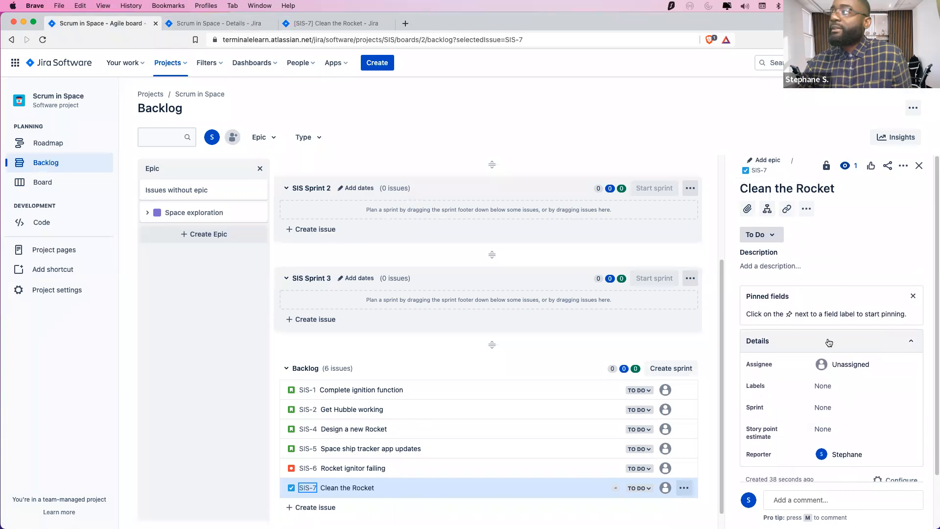
click(767, 268)
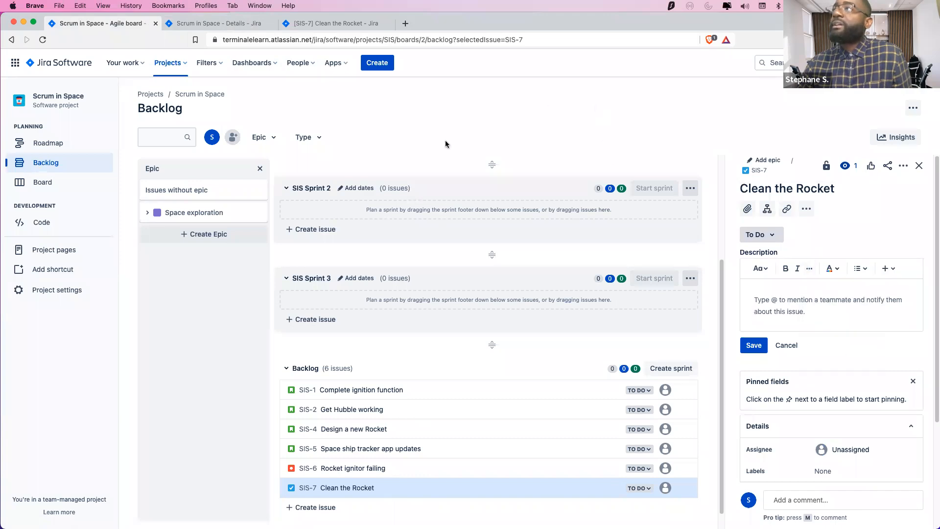
right_click(307, 489)
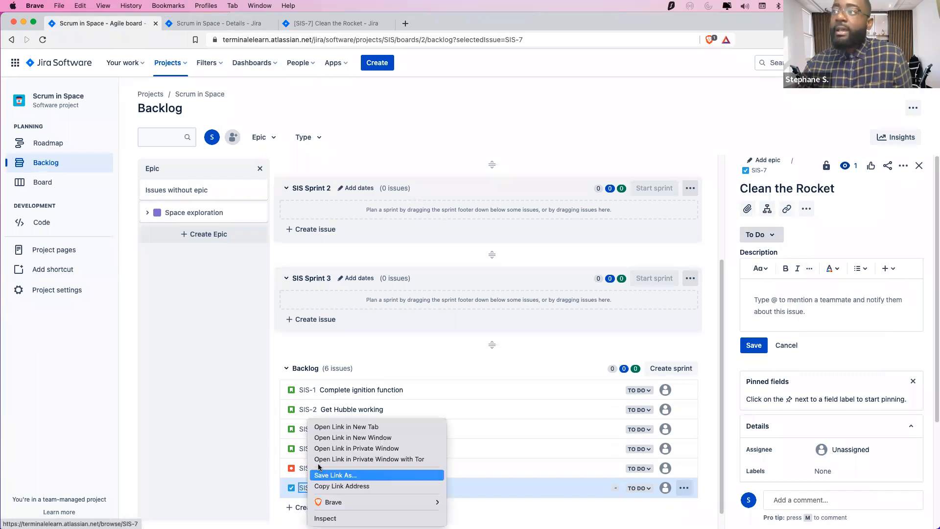
click(222, 397)
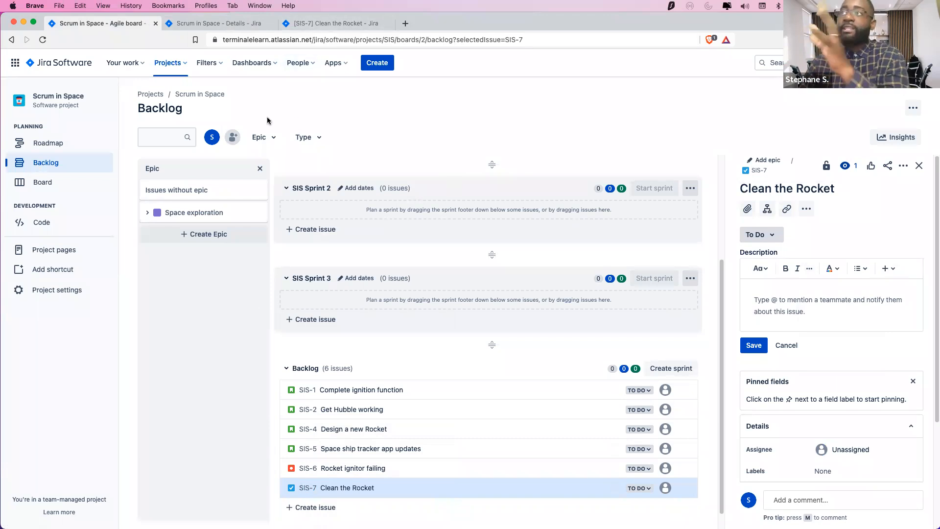
click(312, 22)
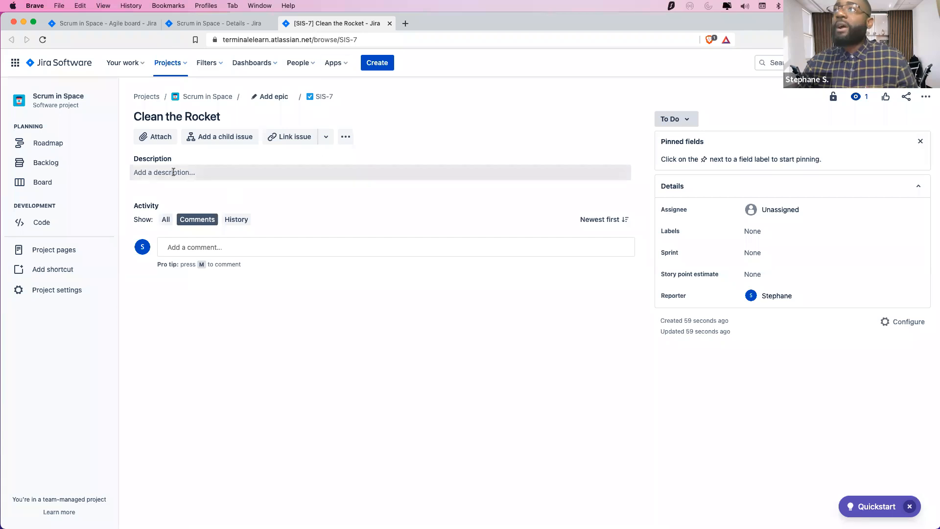
click(192, 174)
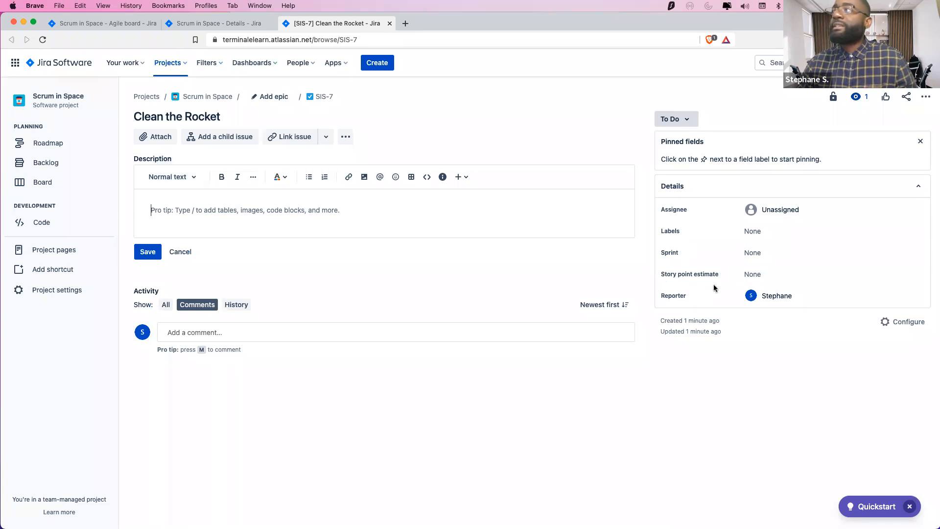
click(131, 24)
scroll(814, 407, down, 5)
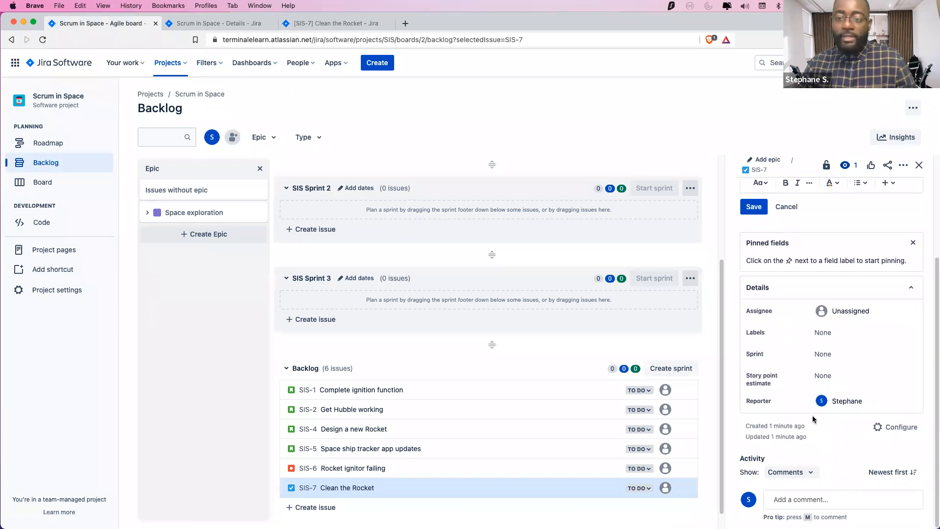
click(920, 164)
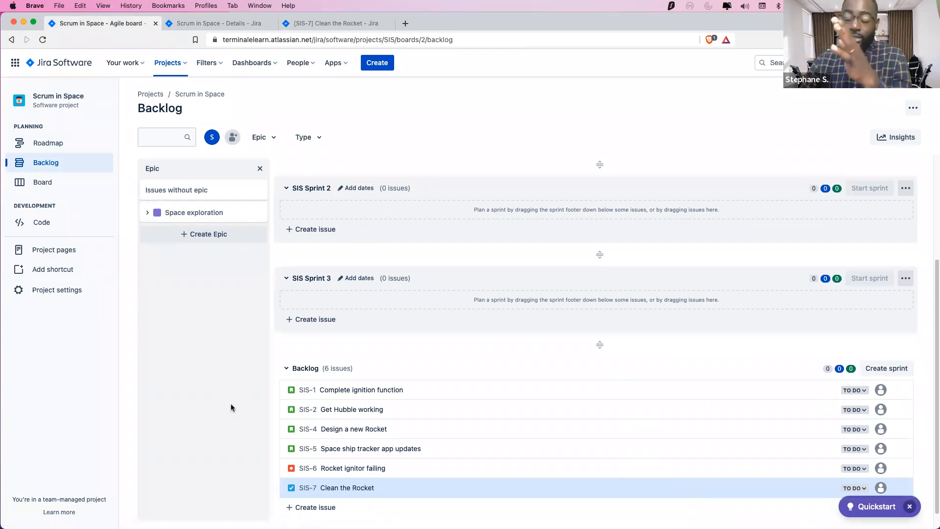
click(377, 69)
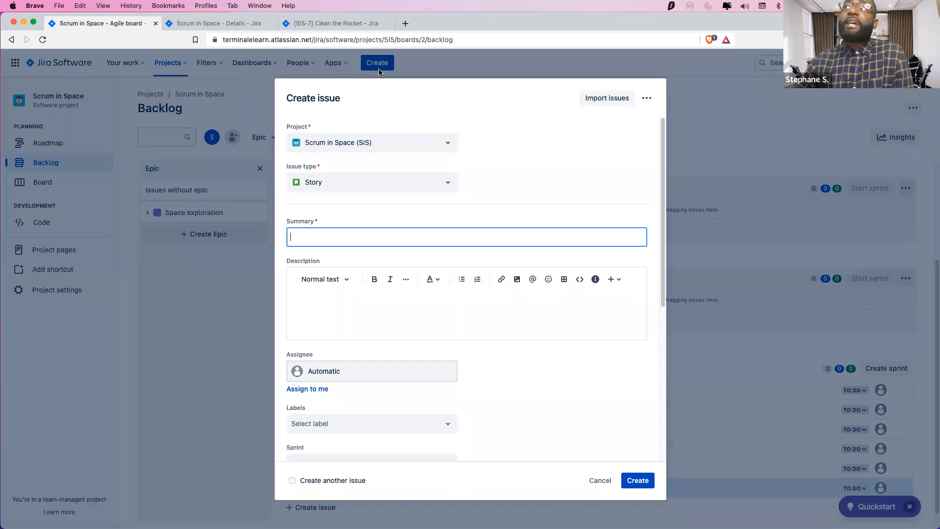
click(448, 152)
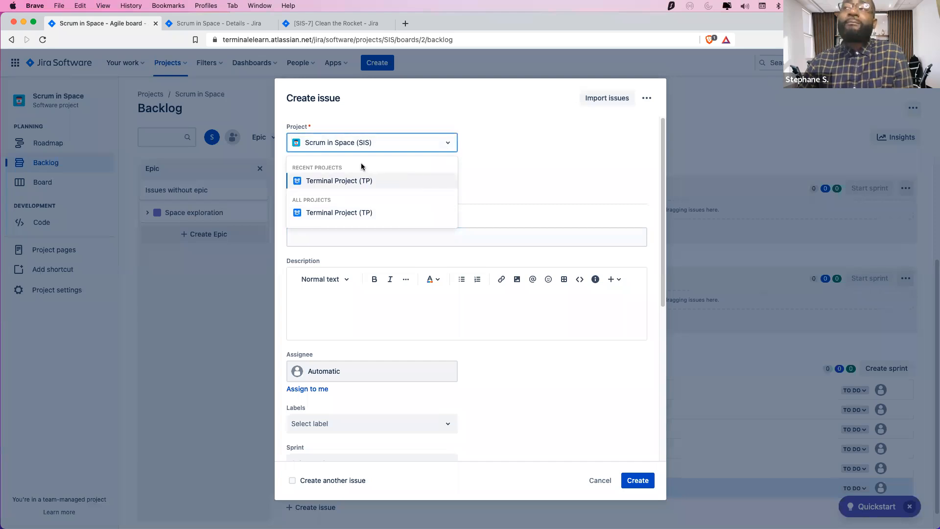
click(367, 184)
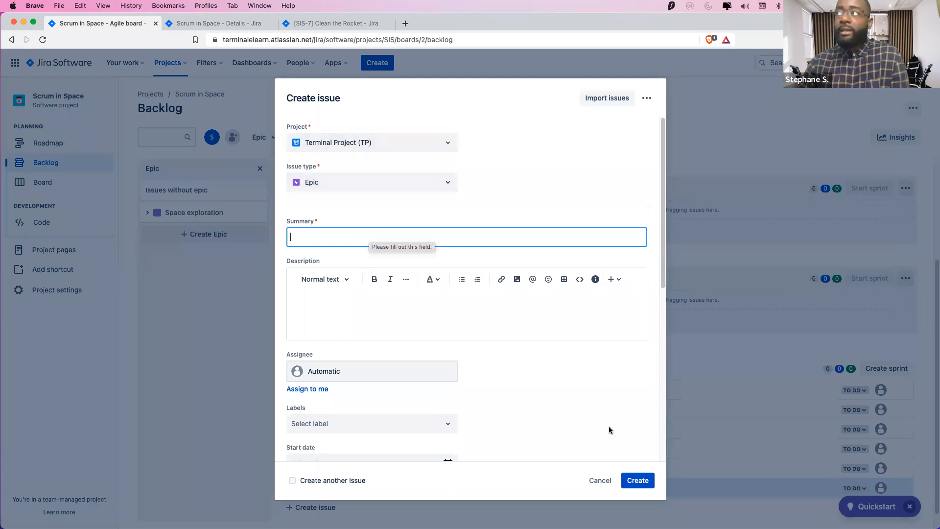
click(602, 482)
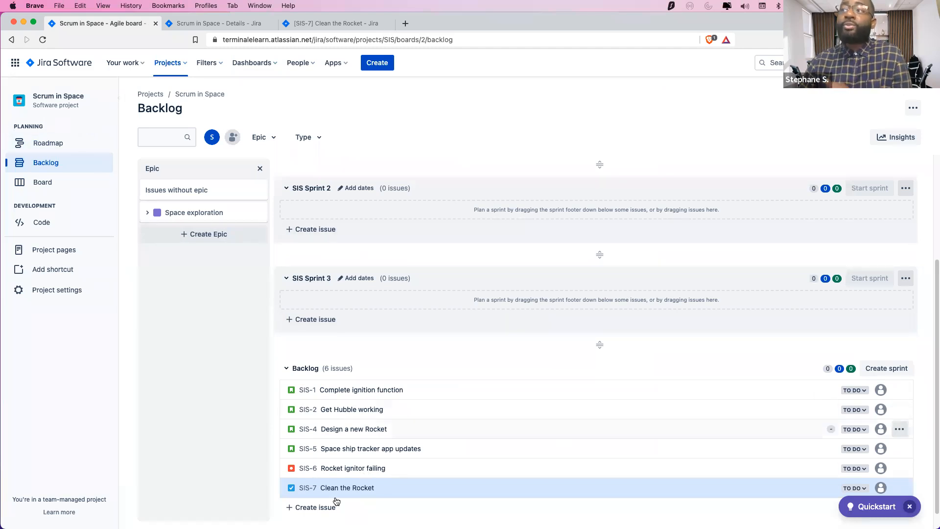
scroll(373, 482, down, 1)
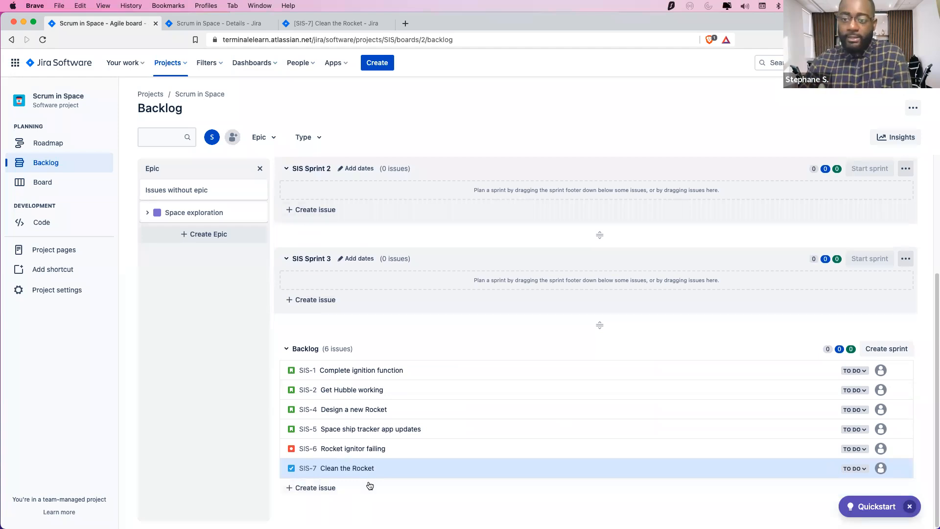
scroll(359, 323, up, 4)
Set a new issue to project Scrum in Space (SIS) and type Epic, after trying Terminal Project
click(384, 64)
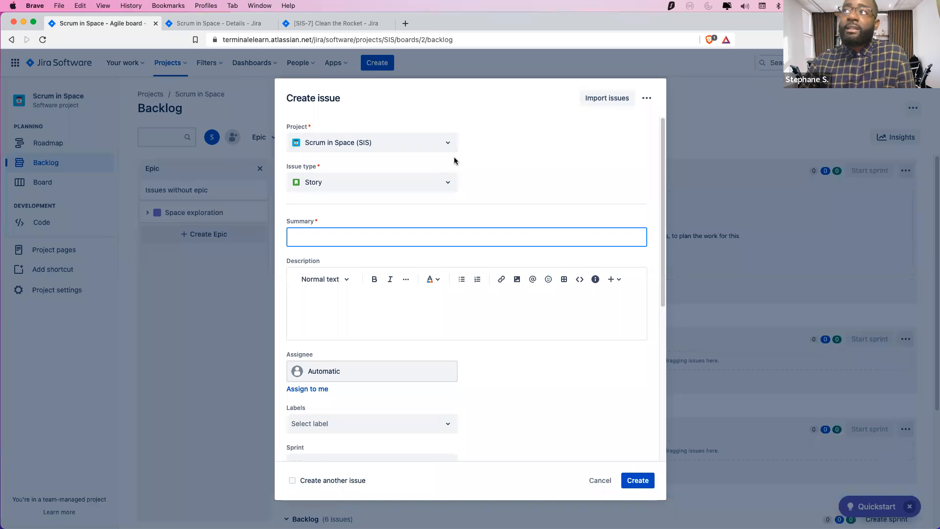
click(451, 150)
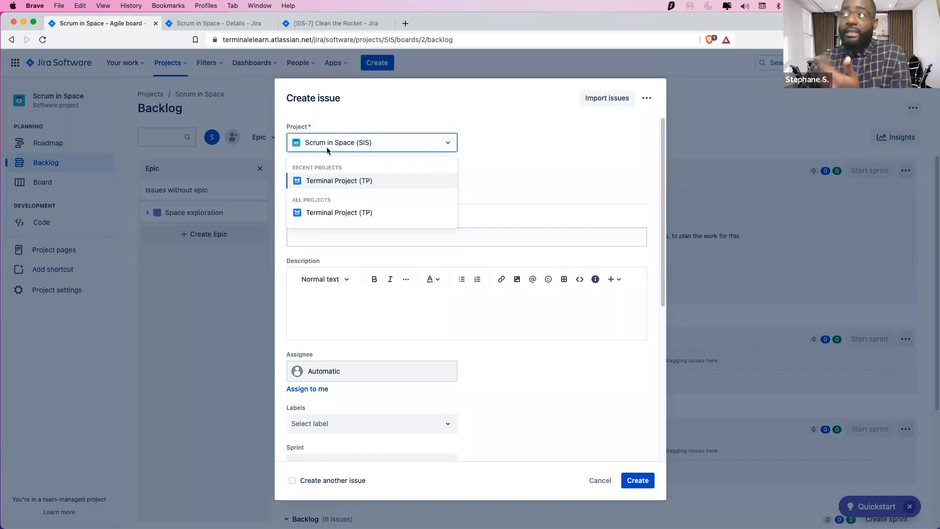
click(339, 181)
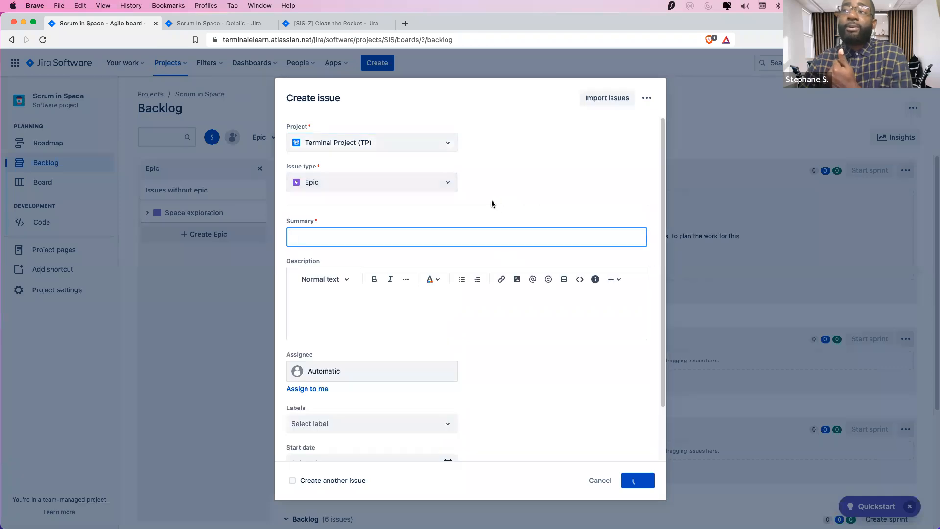
click(381, 190)
click(357, 207)
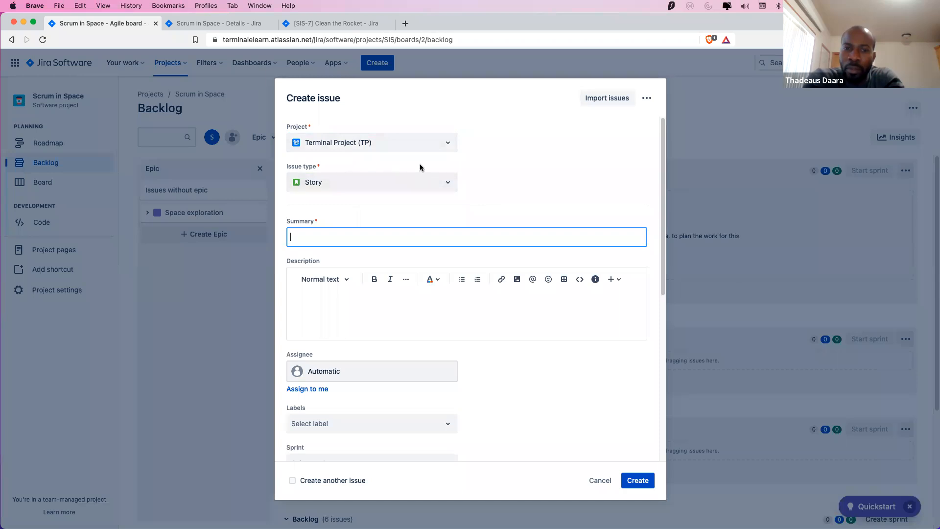
click(447, 146)
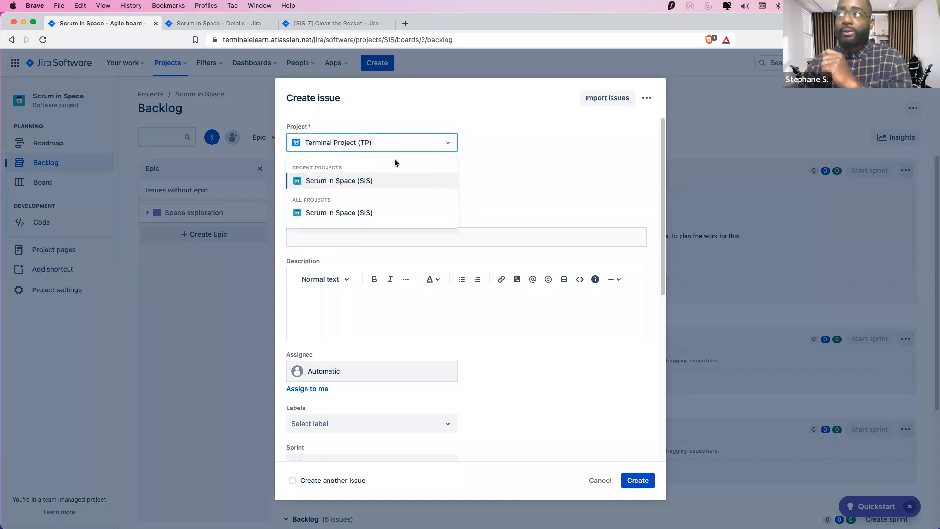
click(360, 180)
click(342, 185)
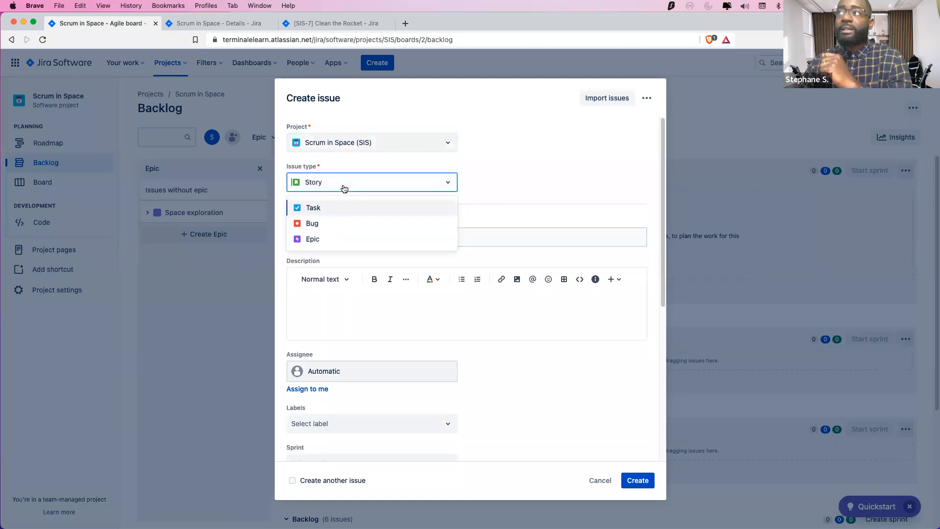
click(318, 238)
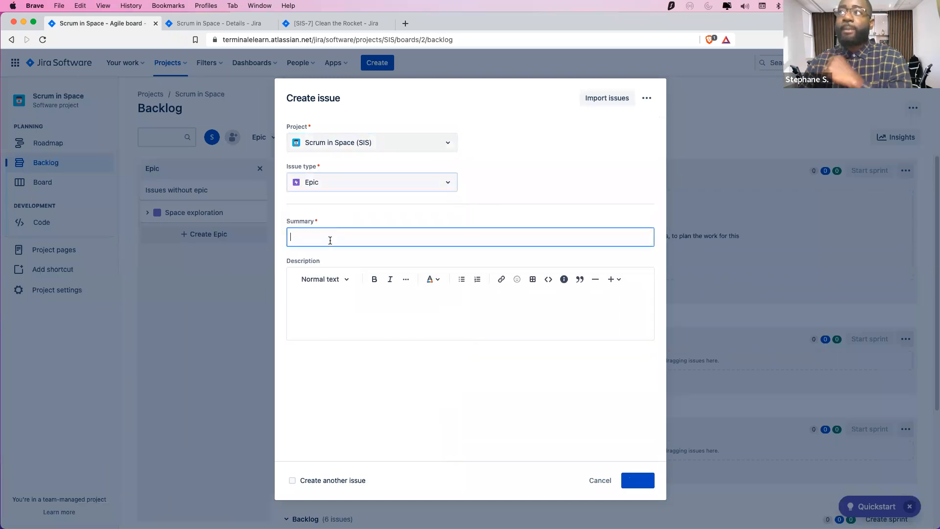
Enter 'Saturn Shoot' as the epic's summary
click(333, 237)
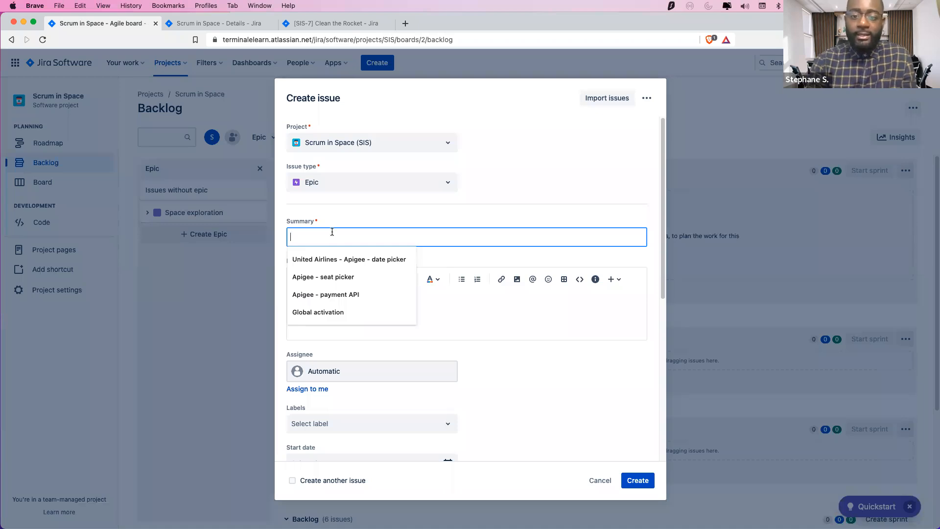
text(S)
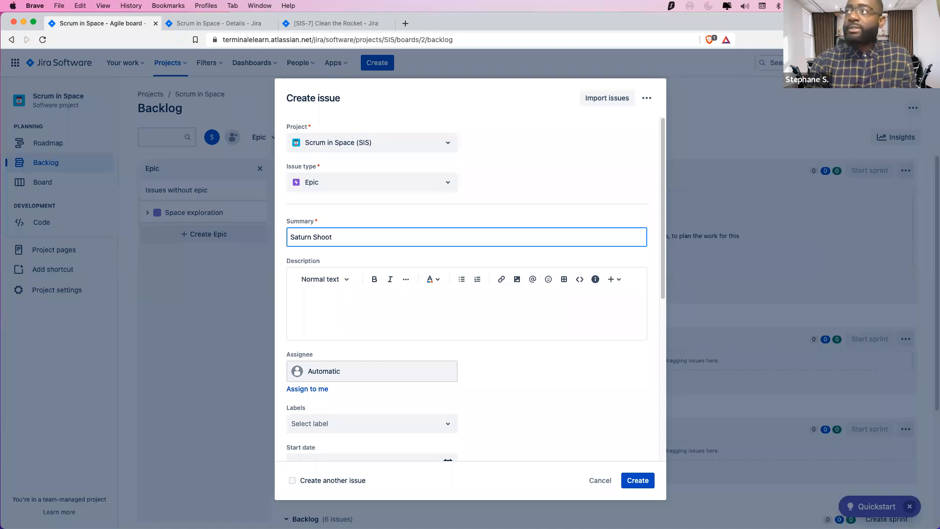
text(aturn Shoot)
click(334, 322)
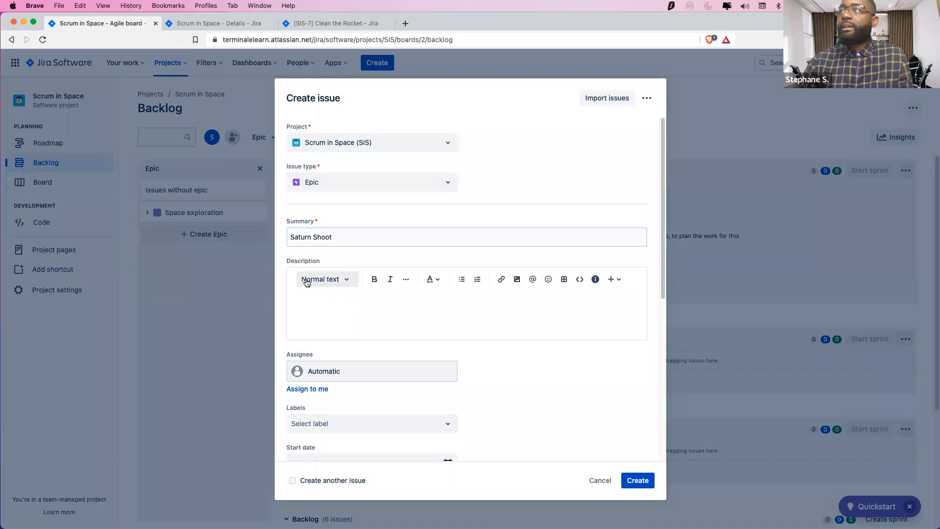
click(498, 229)
click(531, 202)
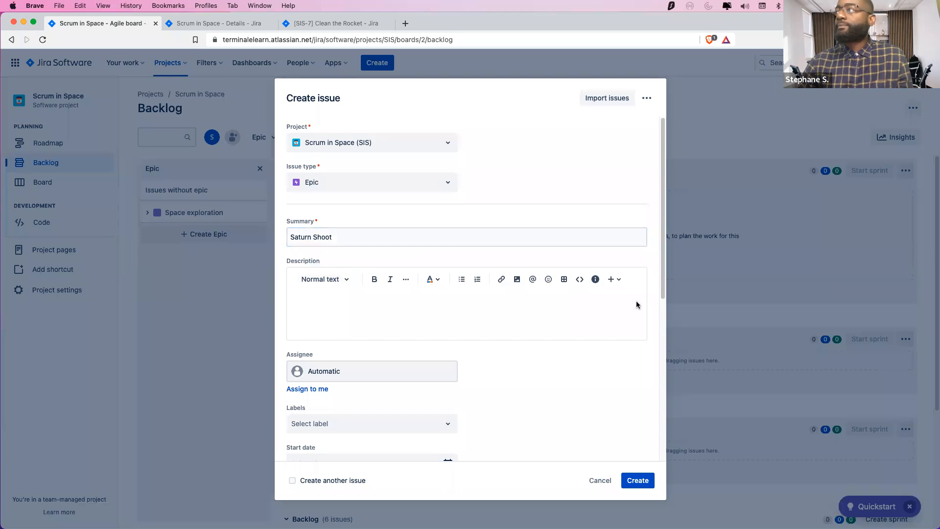
click(323, 280)
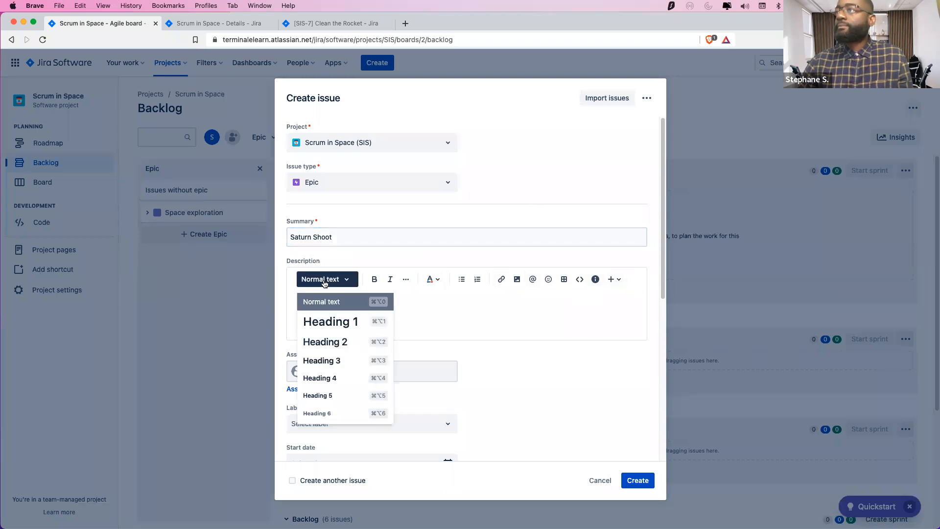
click(347, 300)
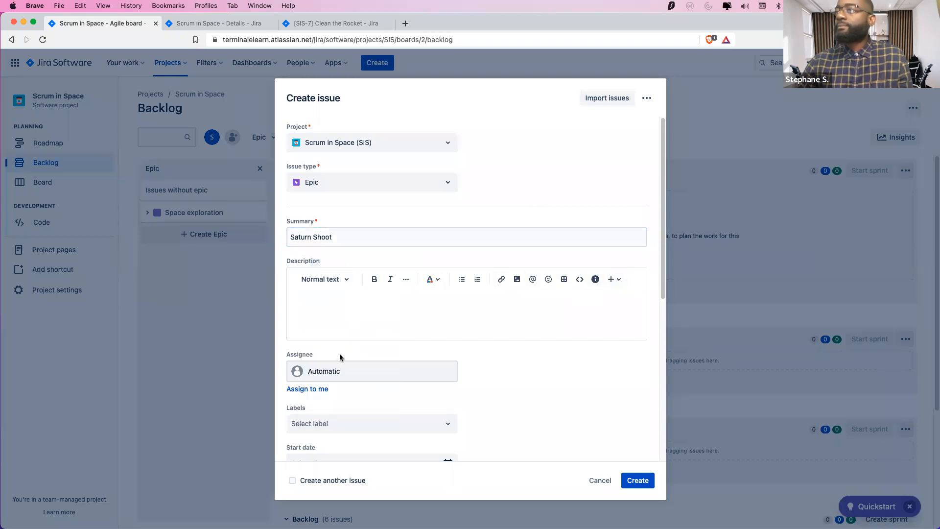
scroll(546, 404, down, 6)
scroll(545, 402, up, 10)
scroll(545, 403, down, 10)
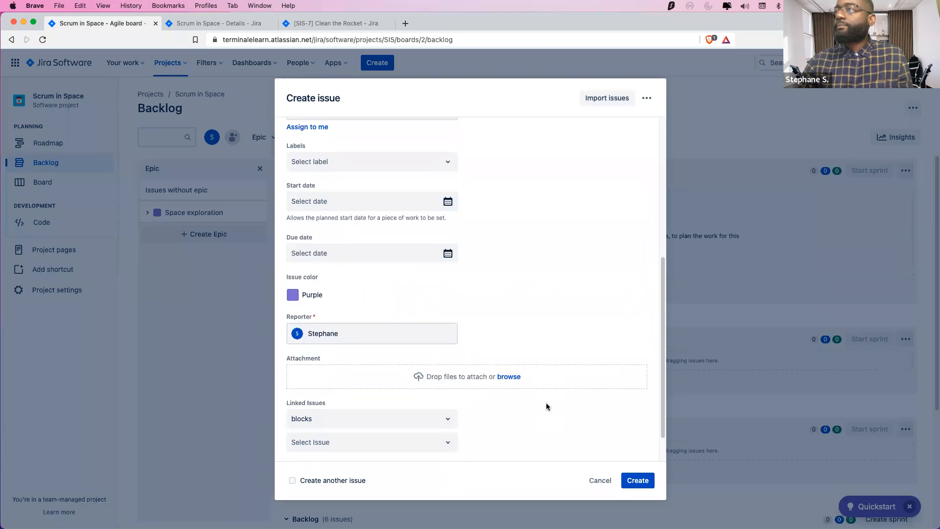
scroll(545, 403, up, 10)
Keep the issue type as Epic and type the description 'This is my Saturn Shoot Epic'
click(370, 186)
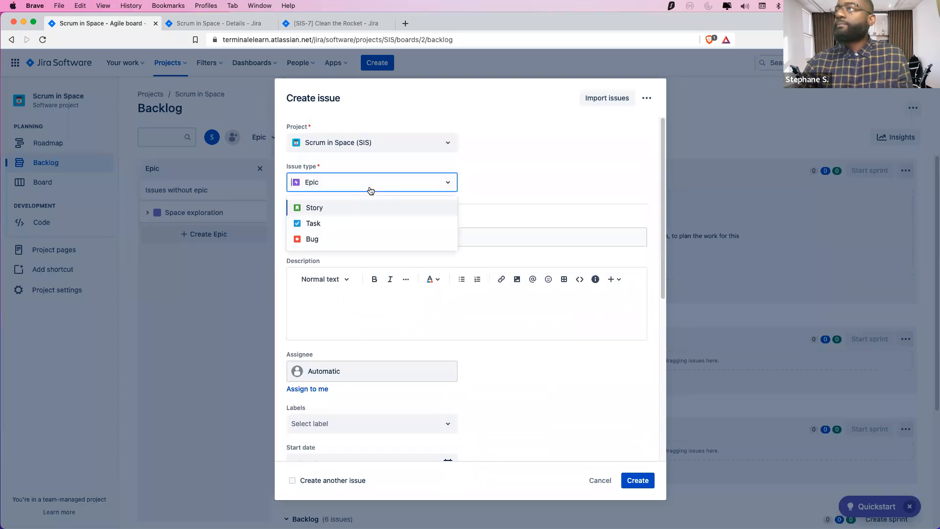
click(340, 210)
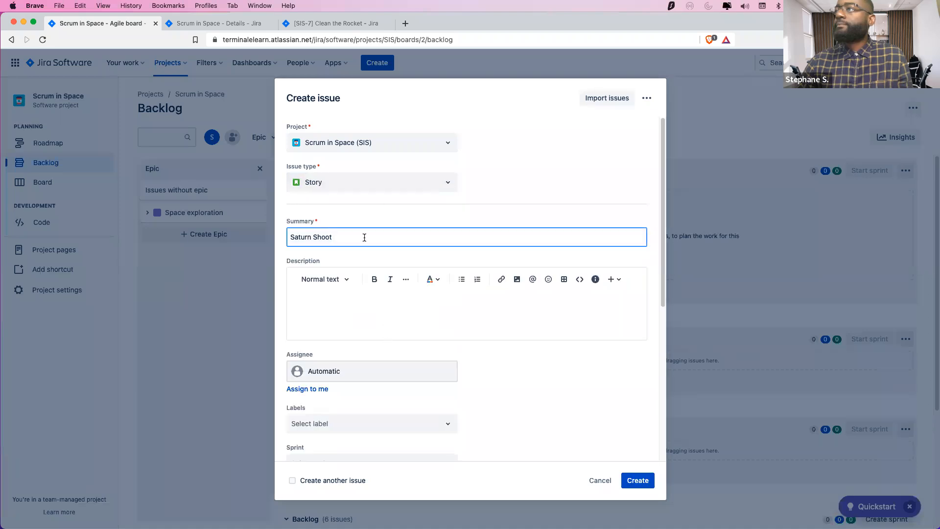
click(338, 184)
click(319, 239)
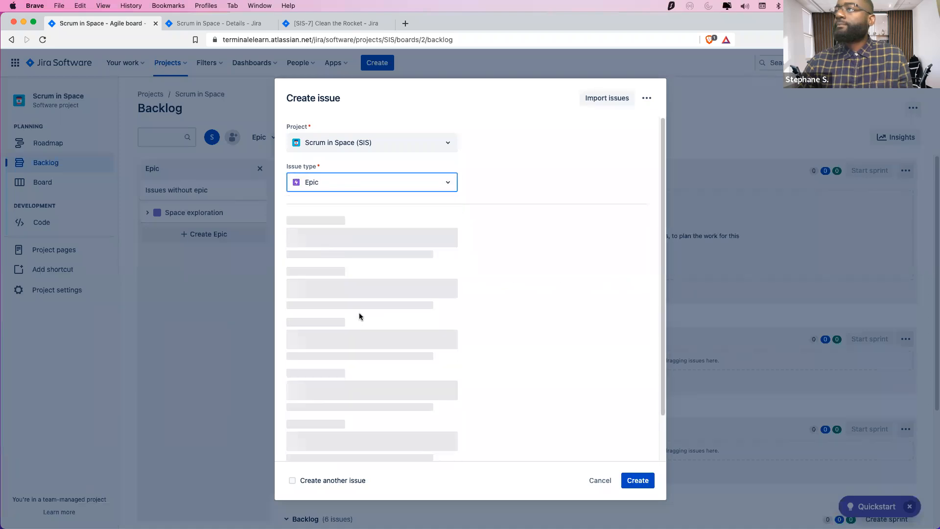
click(382, 305)
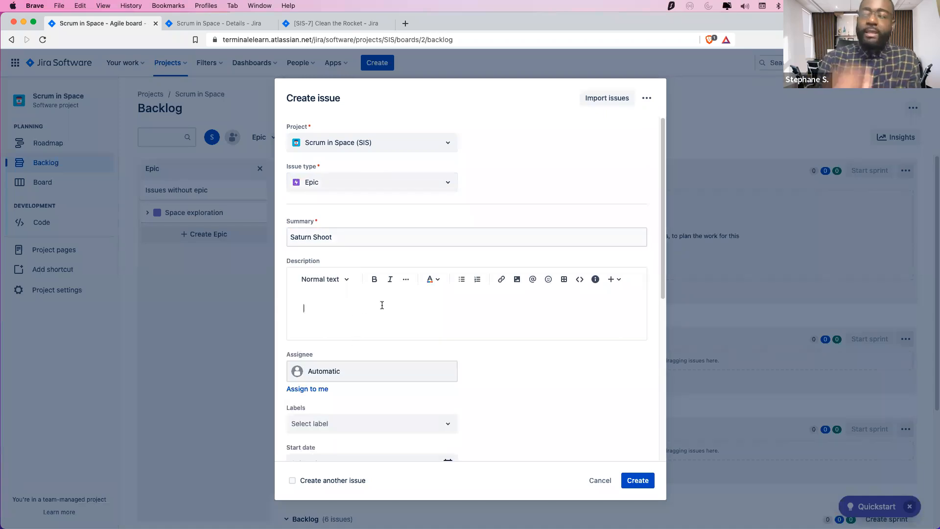
text(This i)
key(BackSpace)
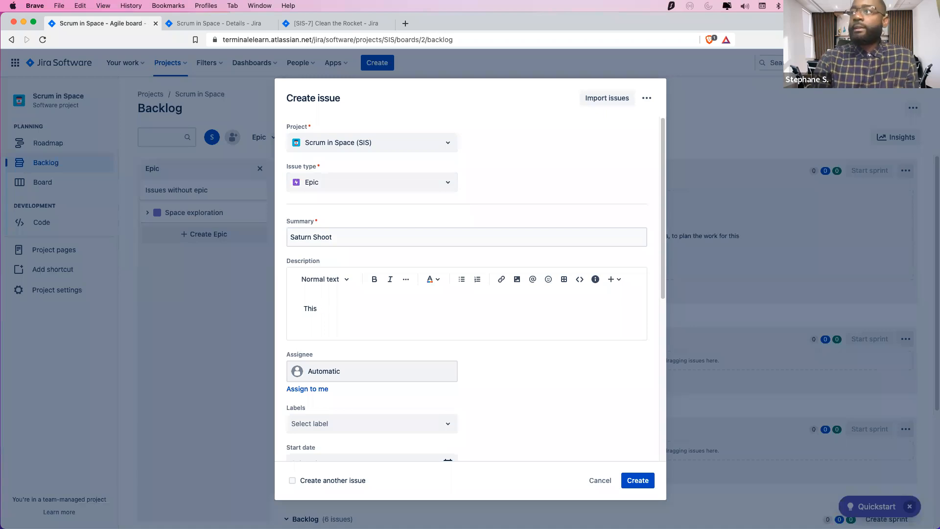
text(is myt)
text(Satrun SH)
key(BackSpace)
key(BackSpace)
key(BackSpace)
key(BackSpace)
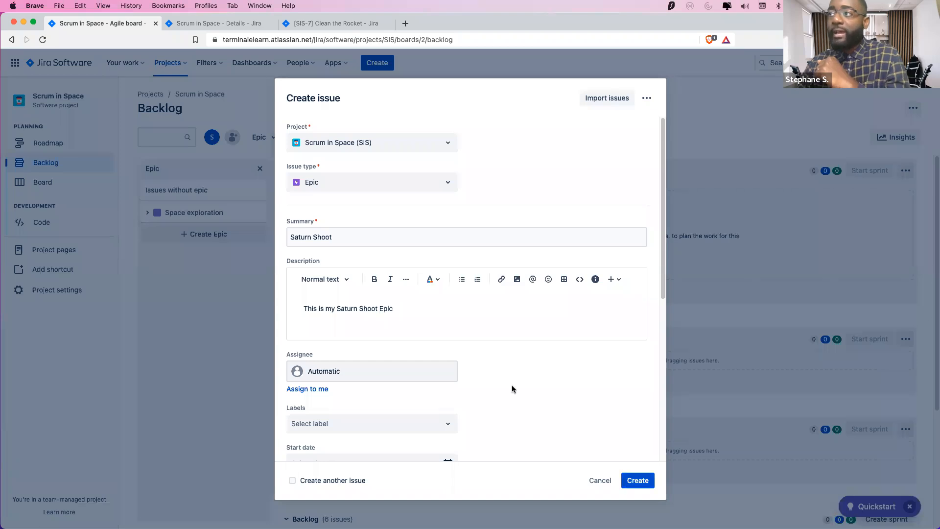
Assign the Saturn Shoot epic to yourself and create it as SIS-8
scroll(451, 369, down, 3)
click(333, 213)
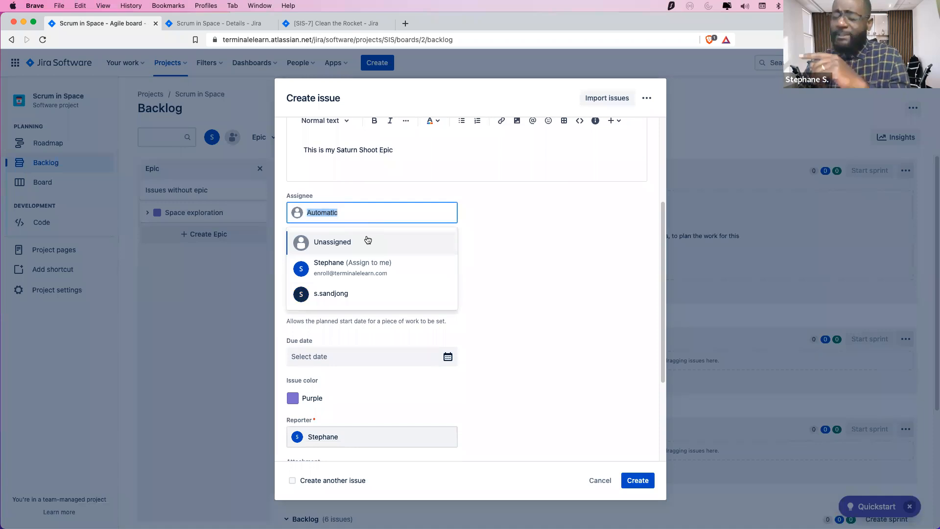
click(354, 269)
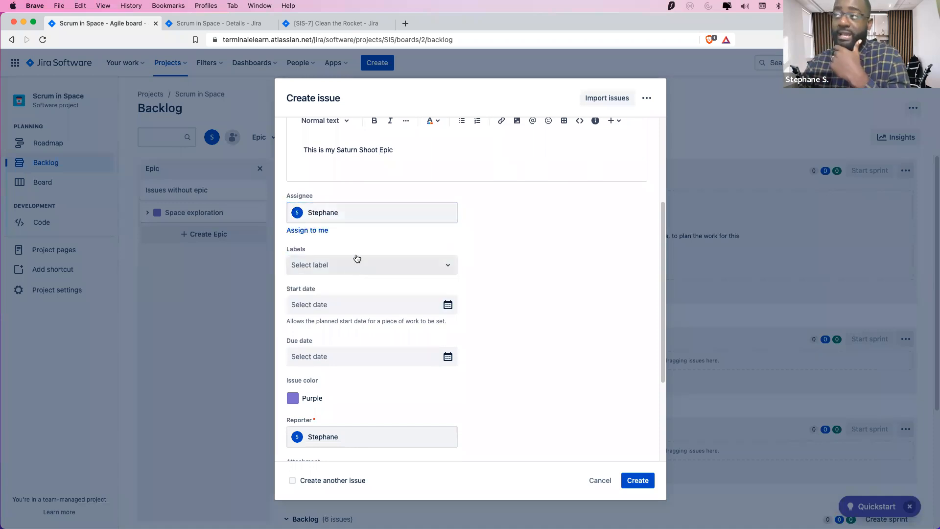
click(398, 264)
click(468, 307)
click(432, 306)
click(522, 314)
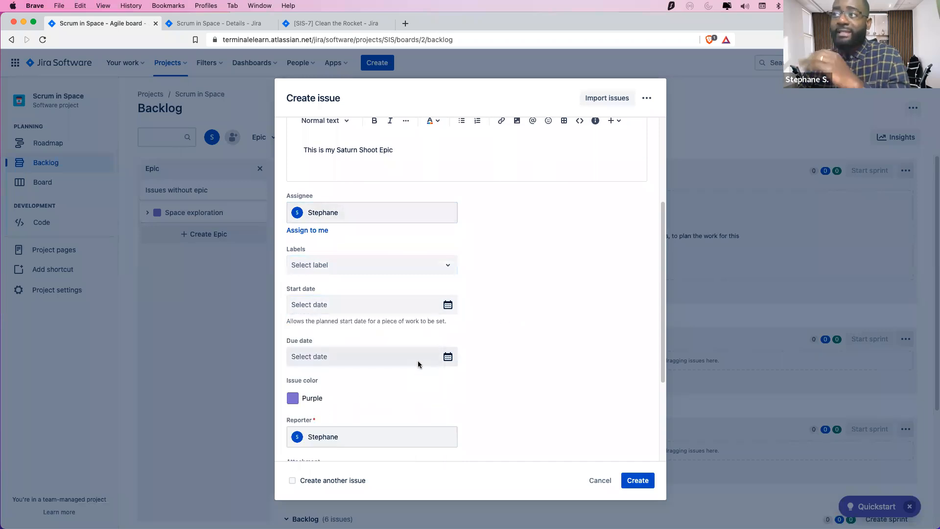
scroll(406, 386, down, 5)
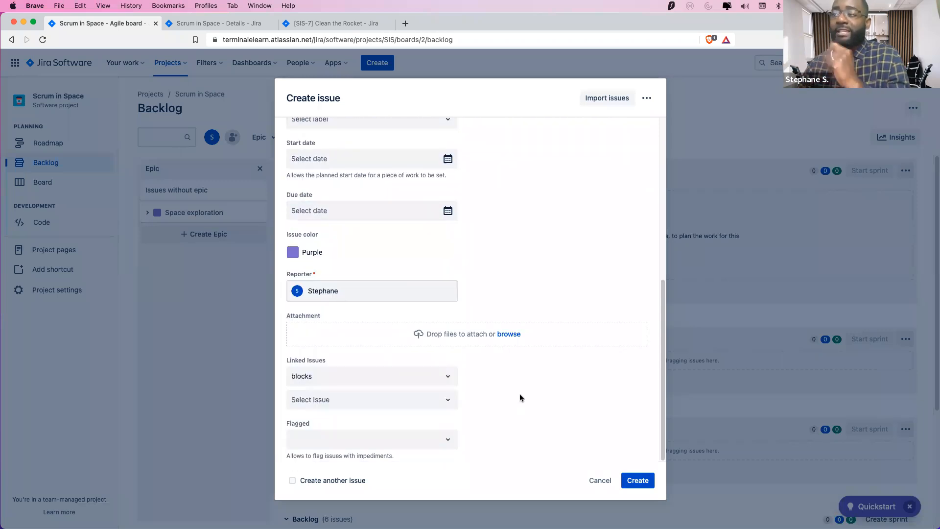
scroll(519, 394, up, 10)
click(635, 479)
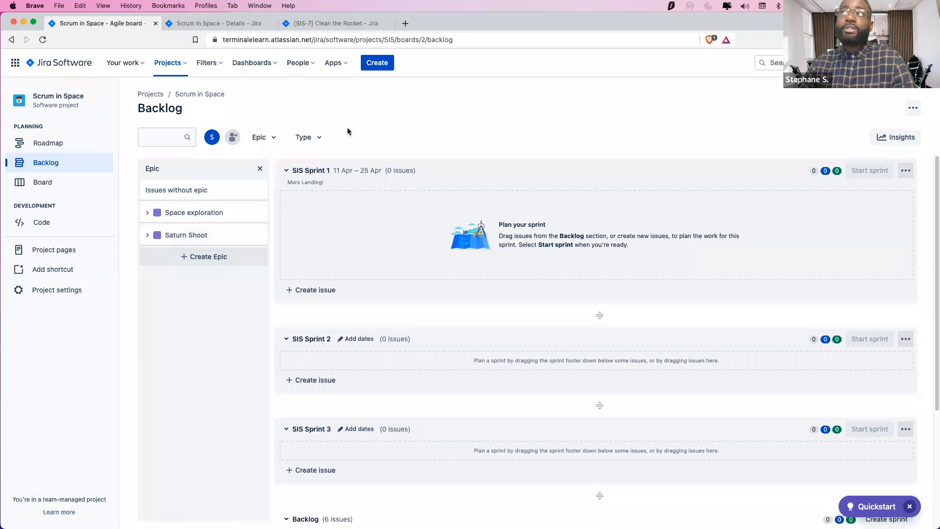
click(378, 63)
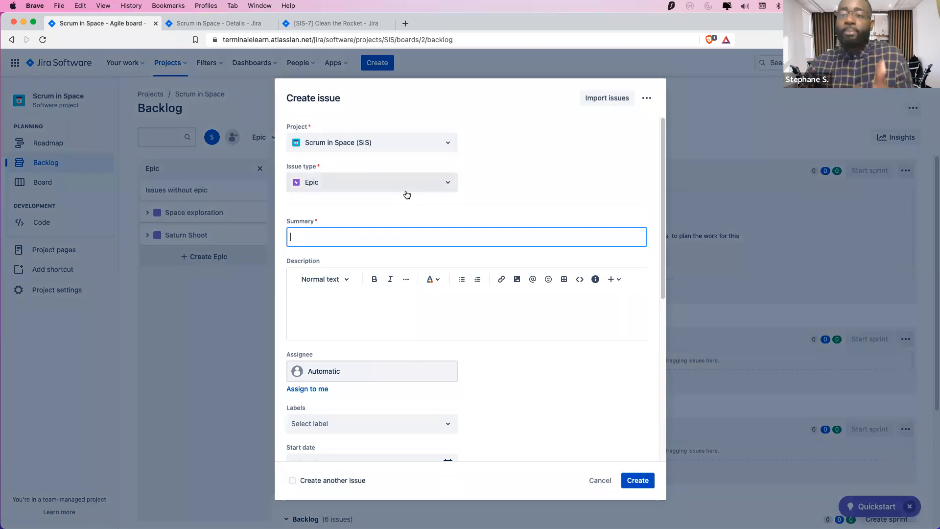
click(600, 480)
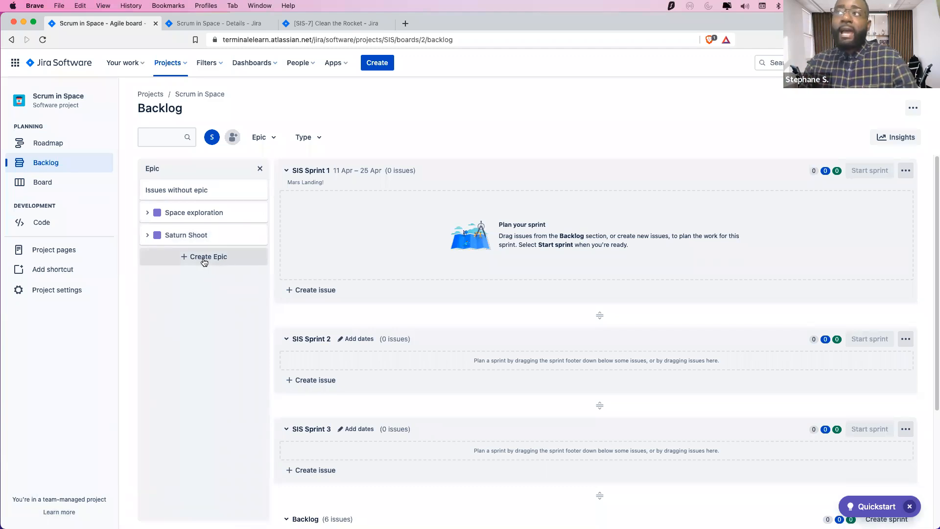
scroll(407, 432, down, 4)
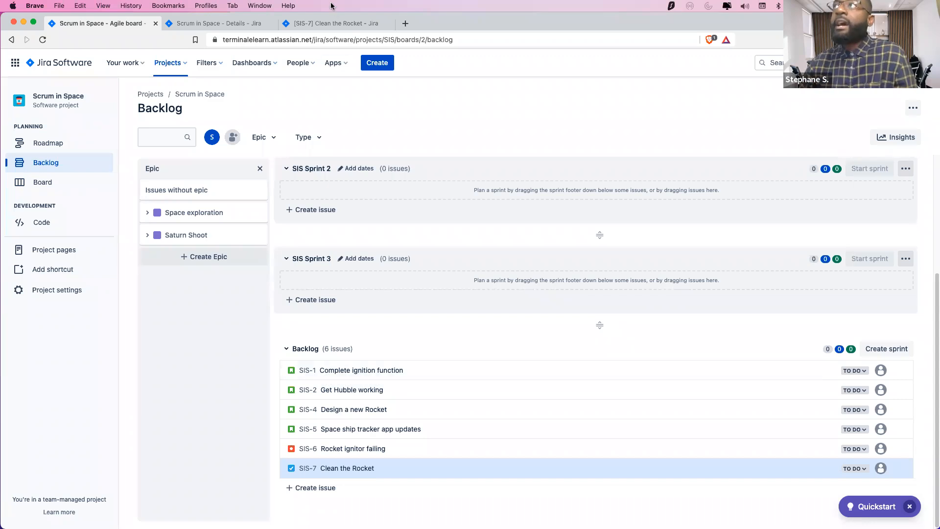
Open SIS-1 in its own browser tab and close the Clean the Rocket issue tab
right_click(306, 369)
click(330, 373)
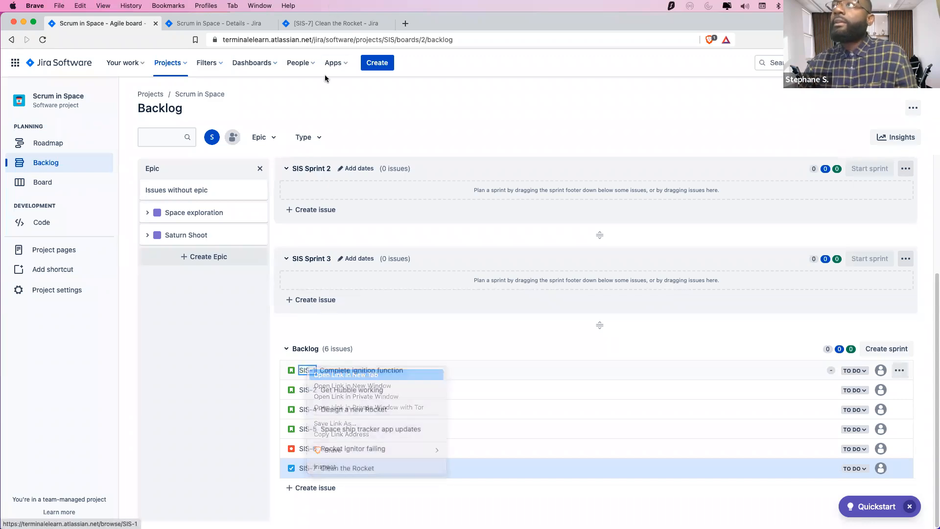
click(321, 28)
click(389, 24)
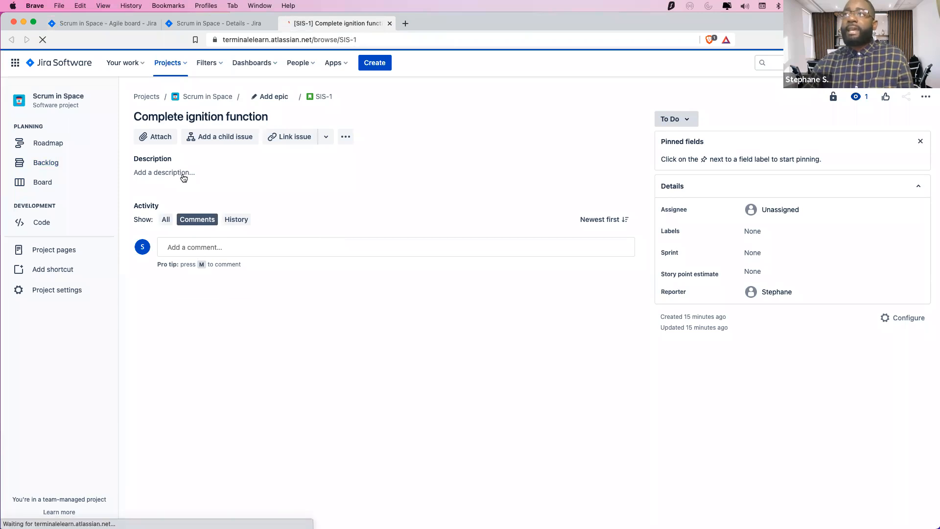
Write SIS-1's description 'As a Astronaut, I want to complete the ignition function…' and bring the slides window over
click(180, 173)
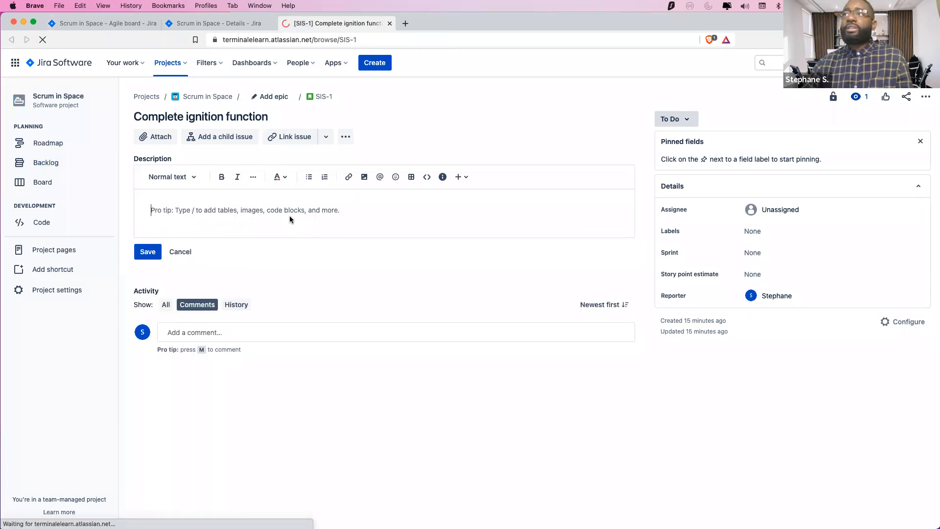
text(This. is)
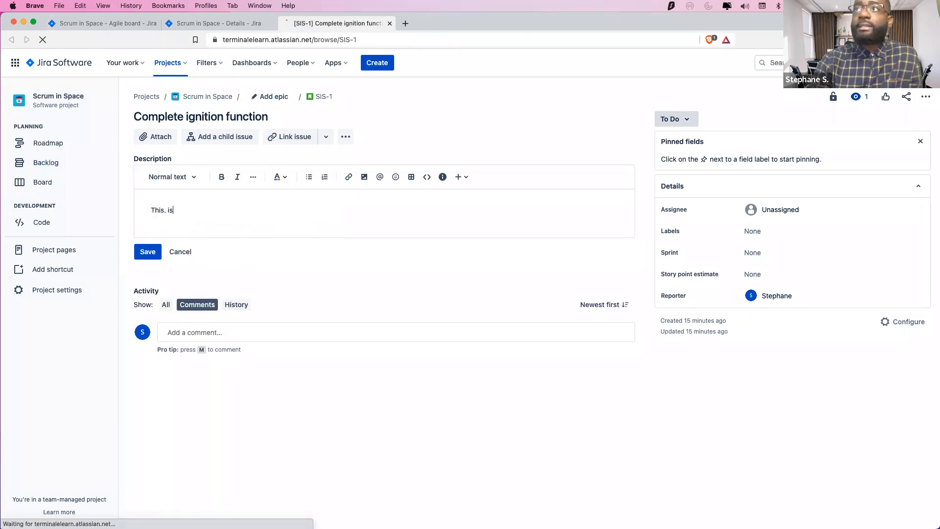
key(BackSpace)
key(BackSpace)
key(BackSpace)
key(BackSpace)
key(BackSpace)
key(BackSpace)
key(BackSpace)
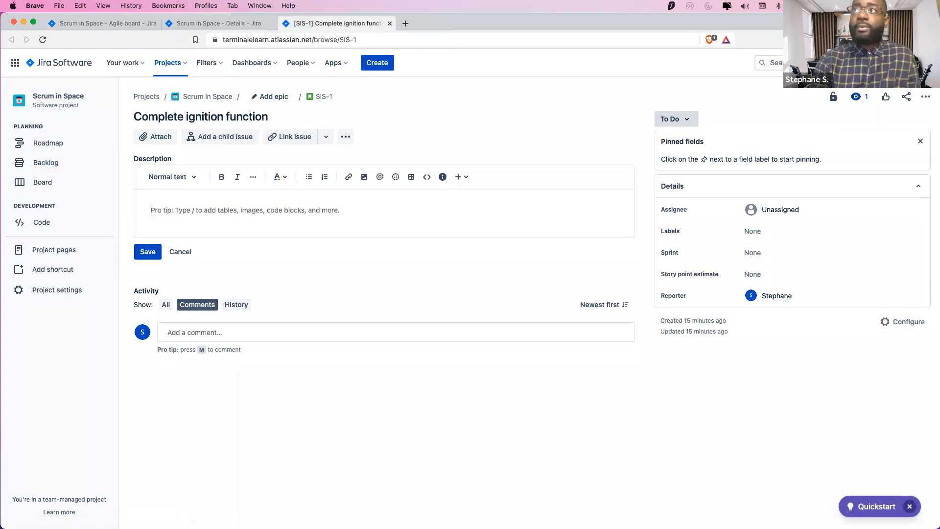
text(As a)
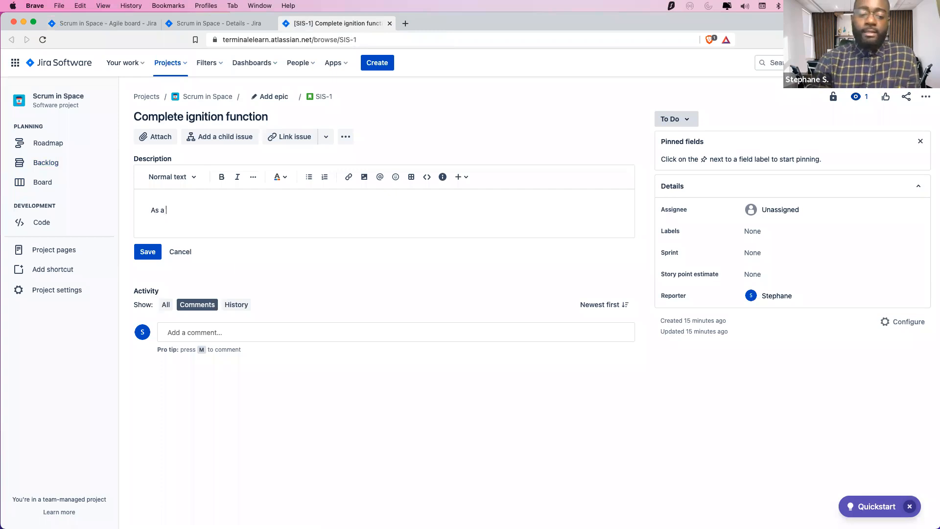
text( S)
key(BackSpace)
text(Astronaut, I want to)
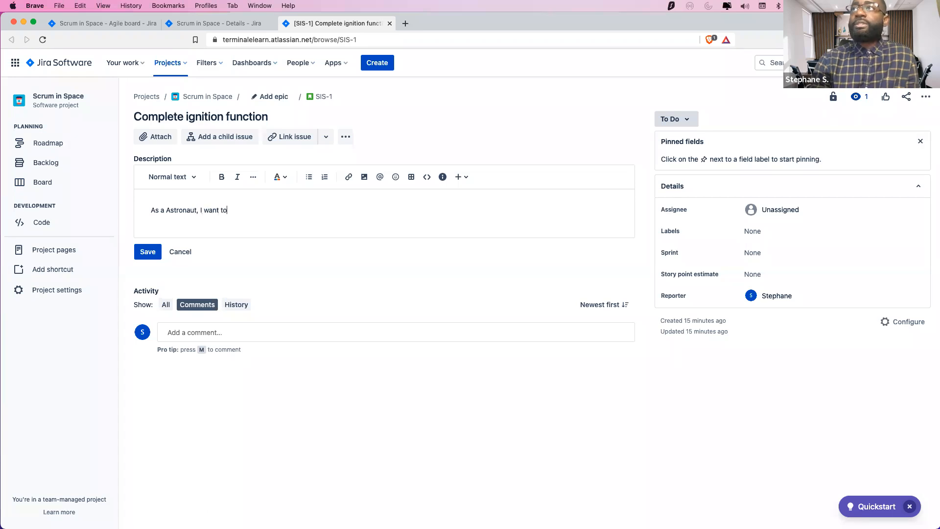
text( test the)
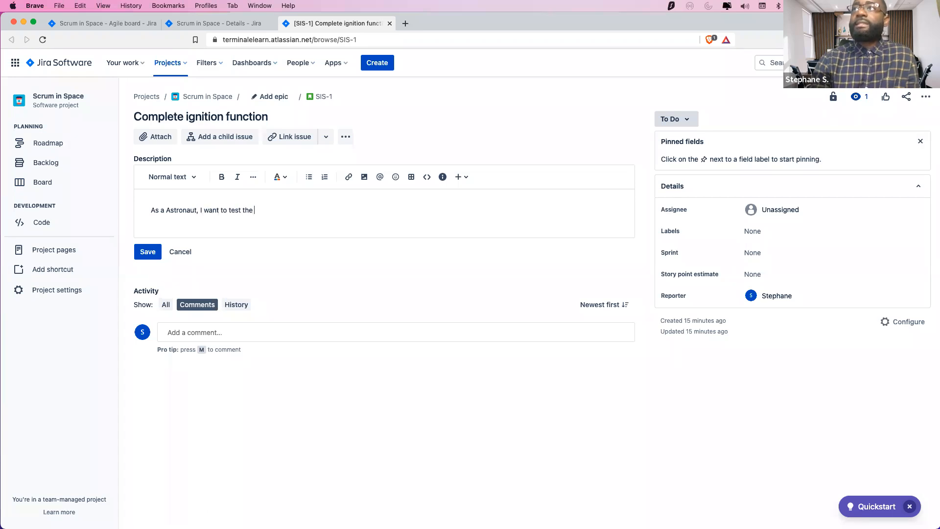
key(BackSpace)
key(BackSpace)
key(BackSpace)
key(BackSpace)
key(BackSpace)
key(BackSpace)
key(BackSpace)
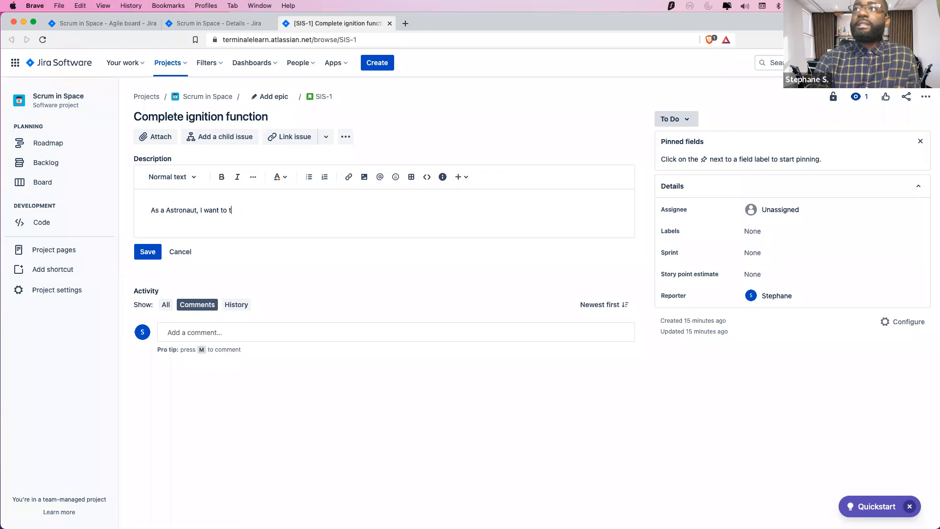
text(complete the ing)
key(BackSpace)
key(BackSpace)
key(BackSpace)
key(BackSpace)
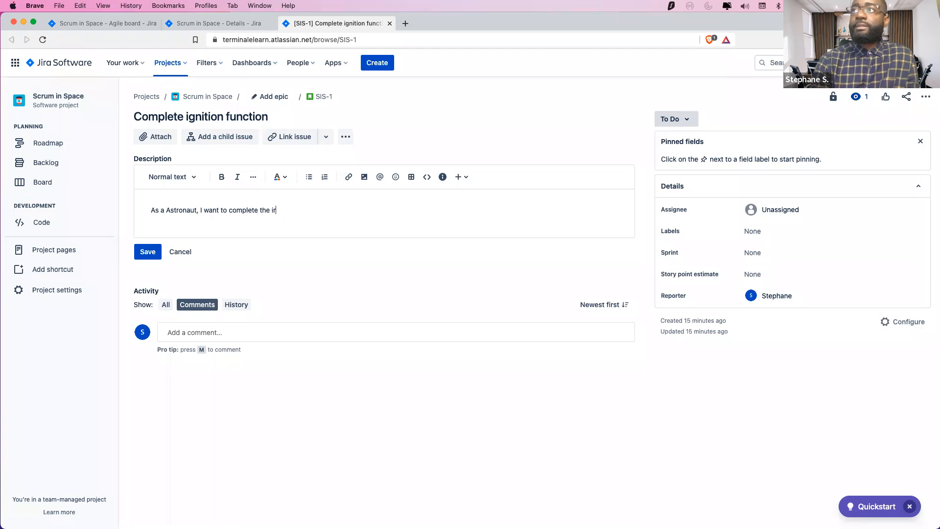
text(gnit)
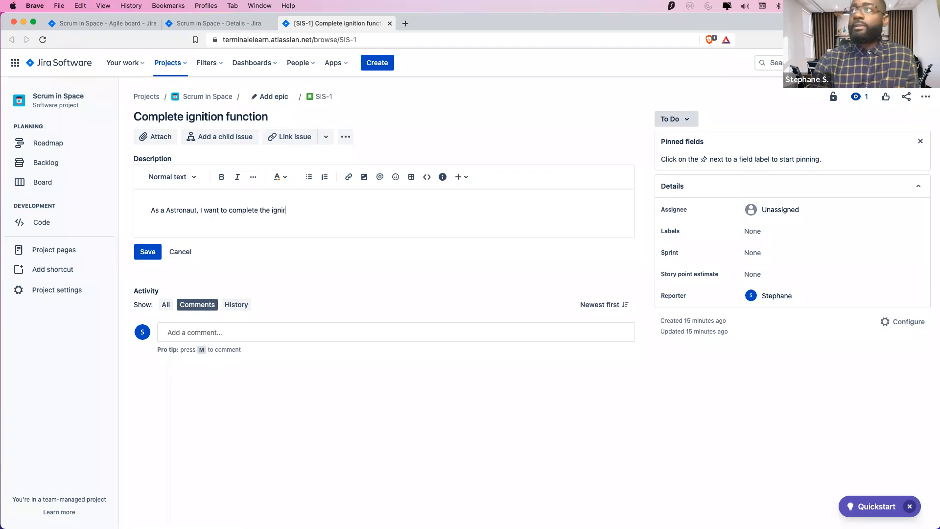
text(ion function)
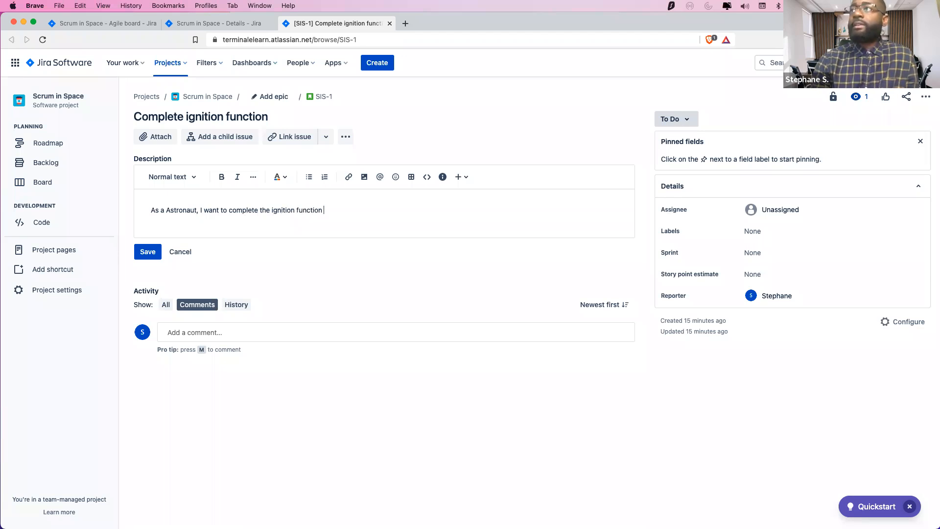
text(, so I can land to Mas)
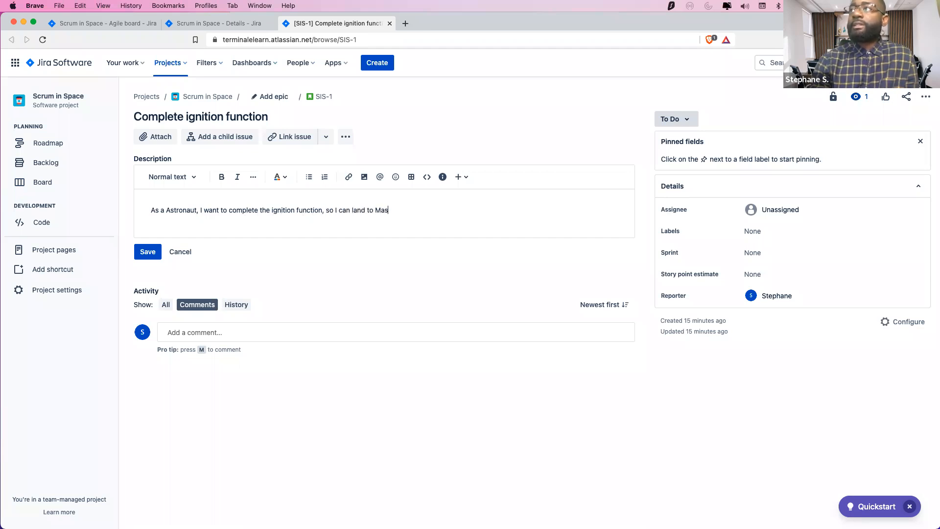
key(Return)
key(Return)
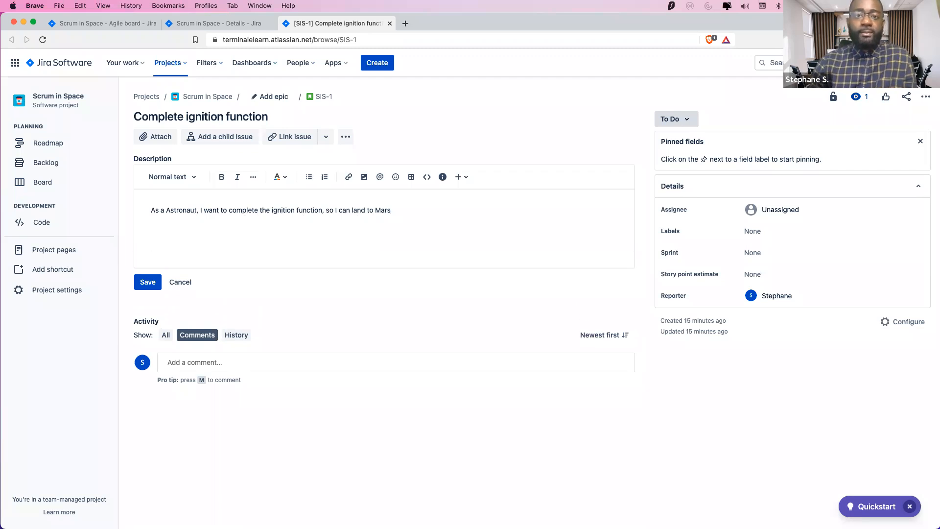
drag(0, 37, 0, 28)
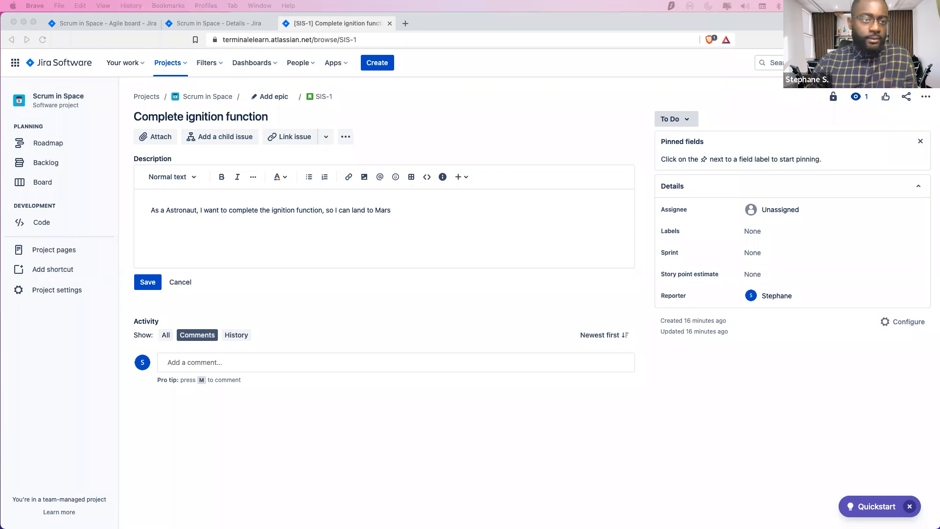
drag(1, 39, 601, 32)
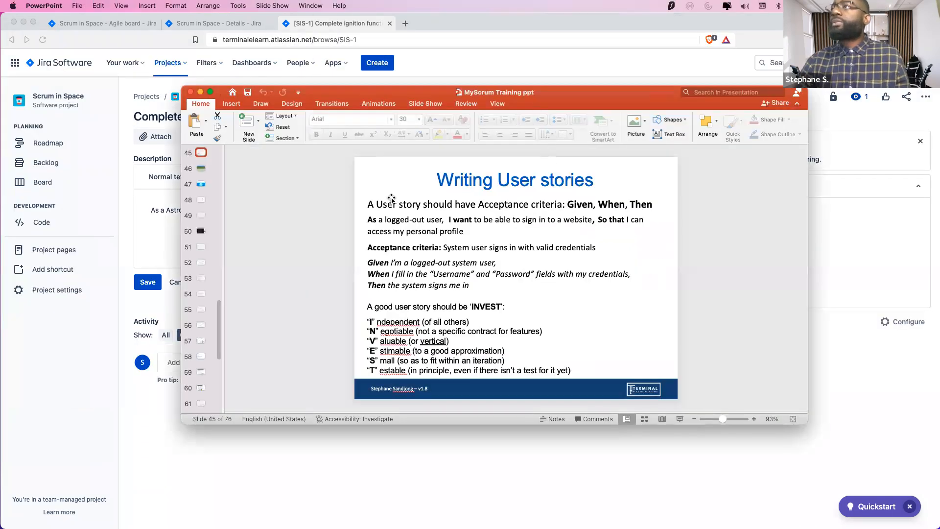
Move and widen the PowerPoint slides window, then bring the SIS-1 Jira page back to front
click(395, 204)
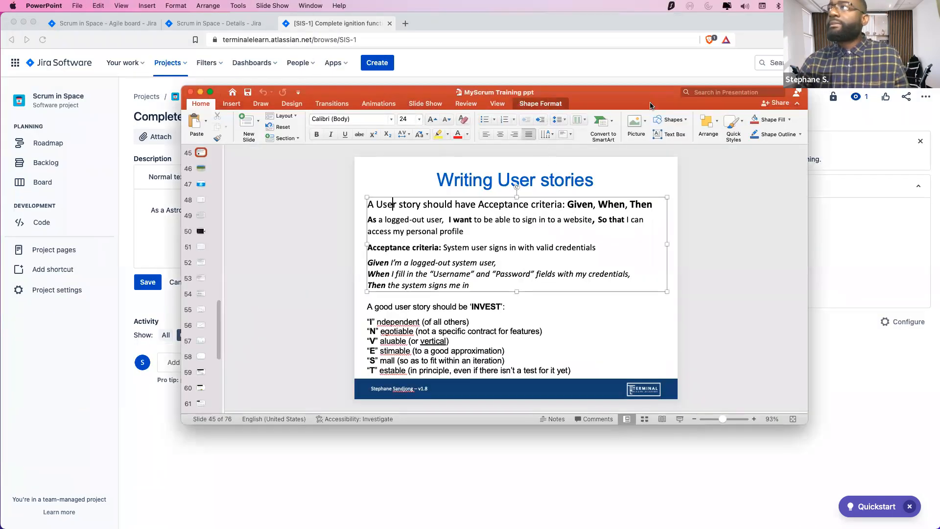
click(785, 328)
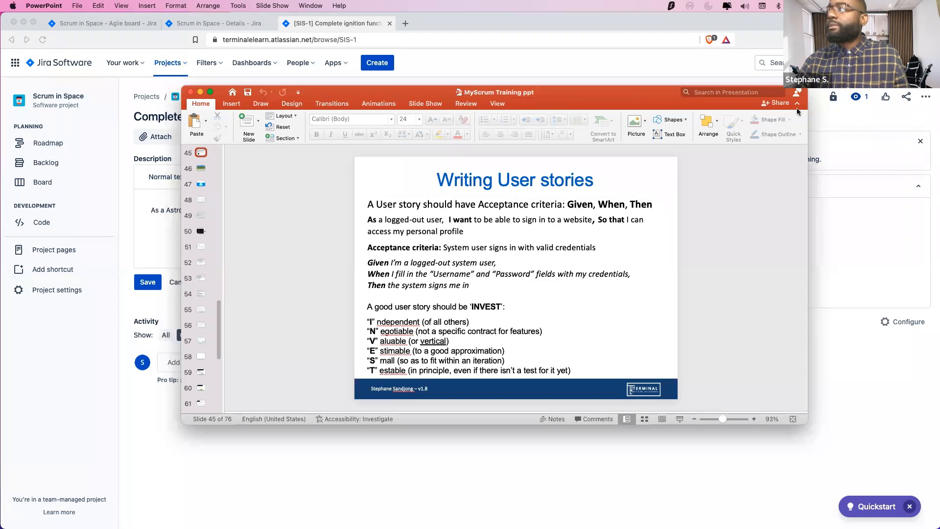
drag(631, 101, 438, 9)
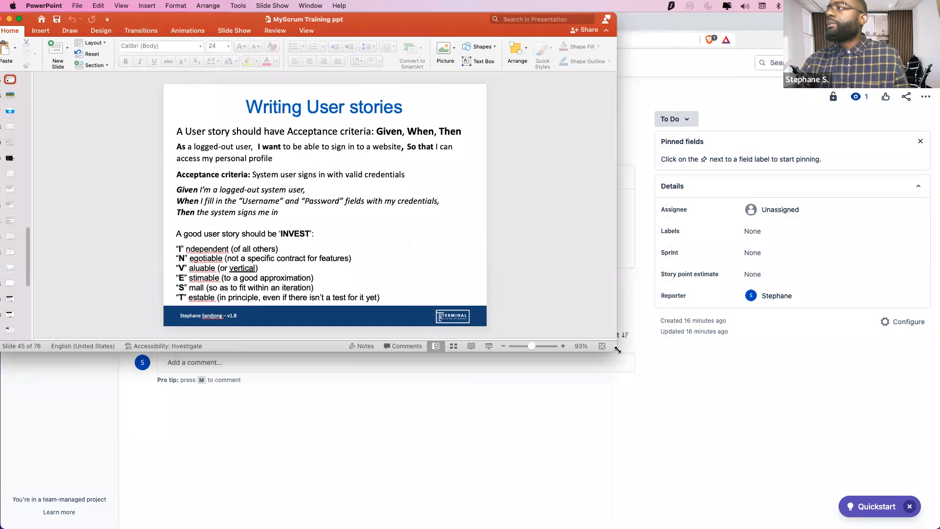
drag(617, 348, 924, 350)
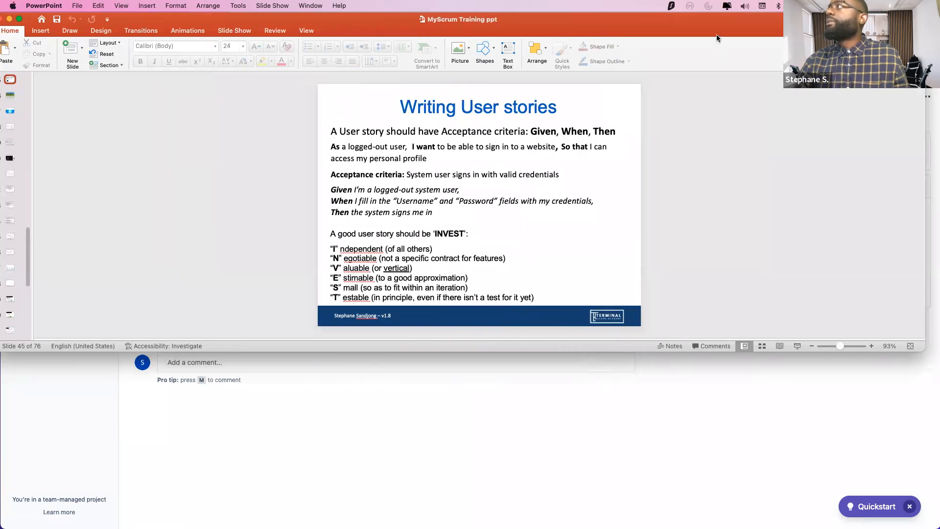
drag(715, 34, 726, 48)
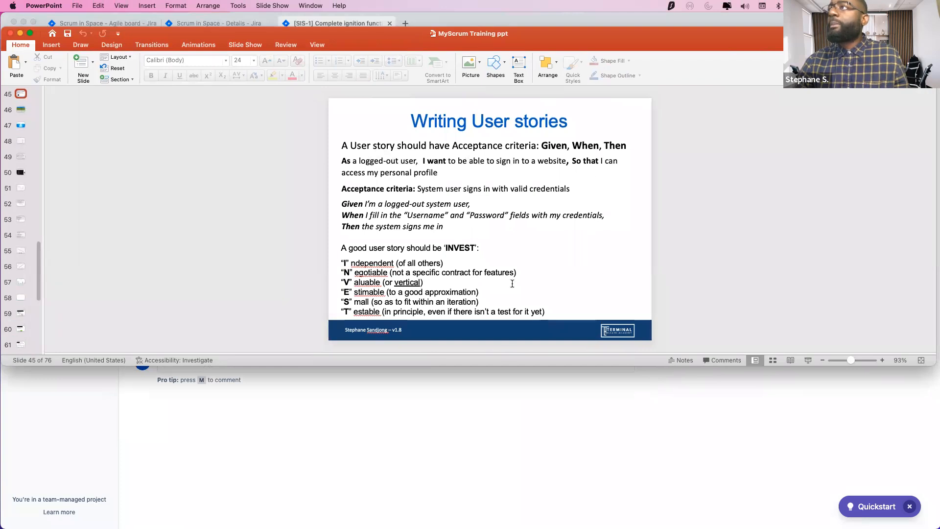
click(488, 415)
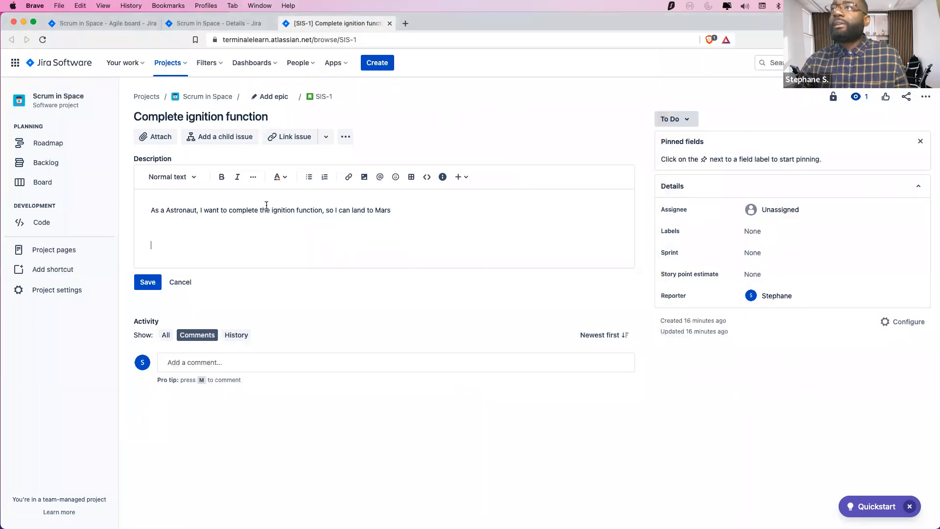
Bold 'As a', 'I want to' and 'so I can' in the SIS-1 user story
drag(165, 210, 151, 211)
click(221, 177)
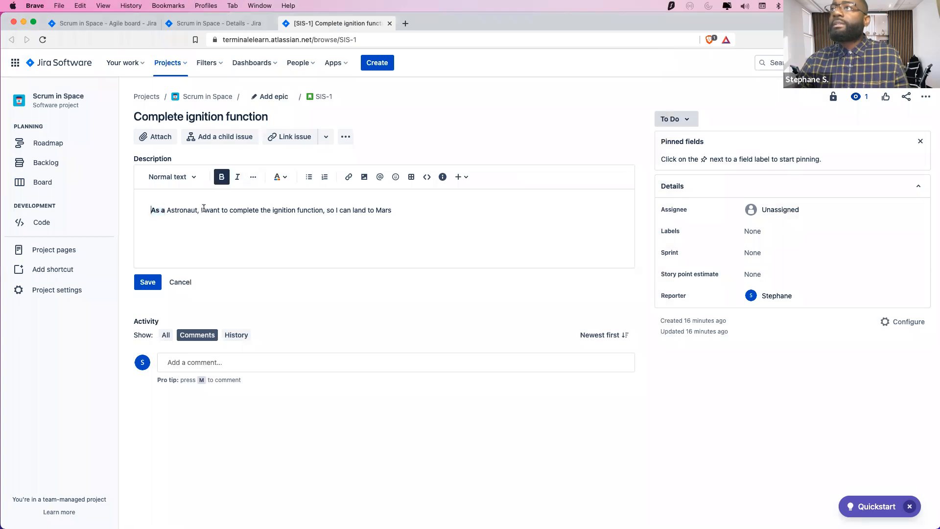
drag(201, 210, 229, 211)
click(221, 176)
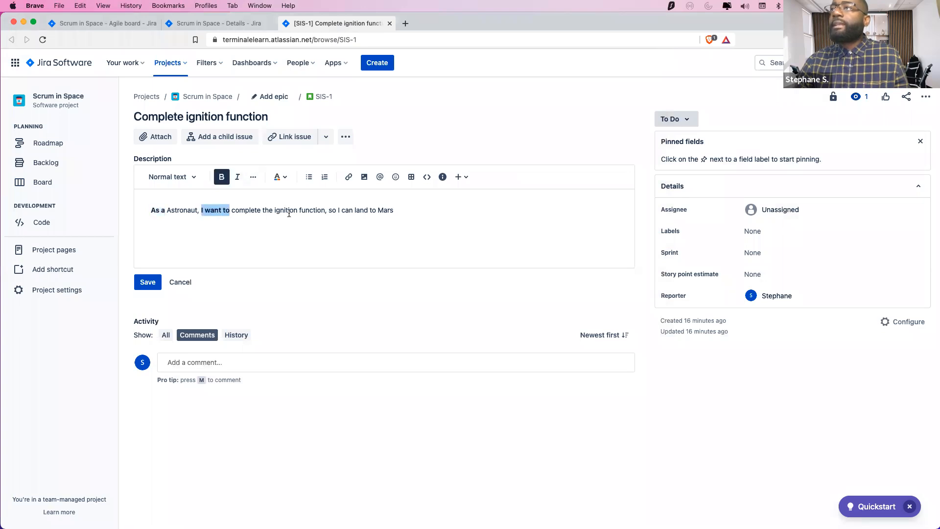
drag(330, 210, 353, 210)
click(222, 177)
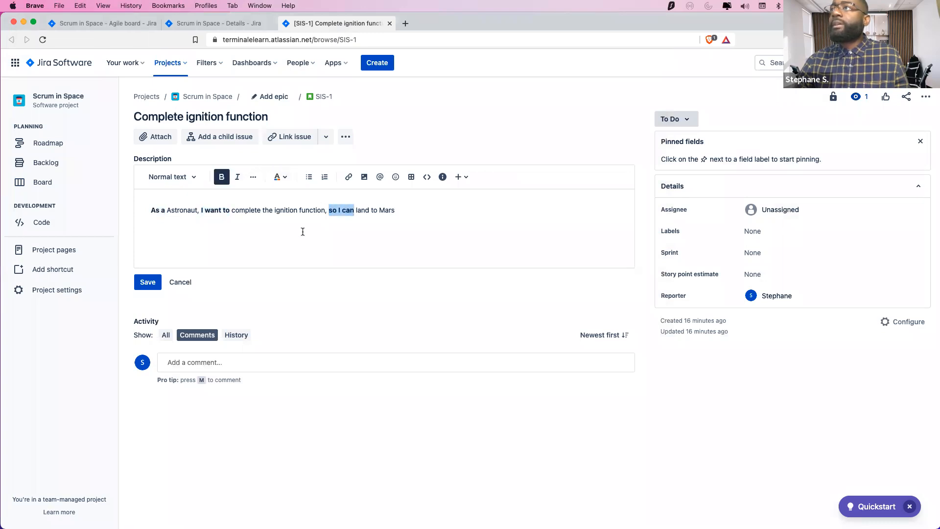
Check the training slides, then start a new line below the user story
key(super+Tab)
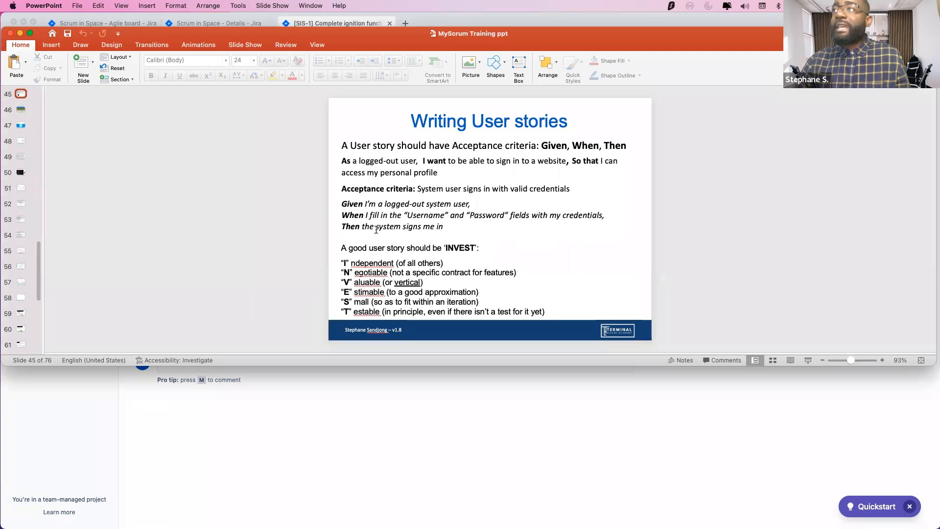
key(super+Tab)
click(393, 211)
key(Return)
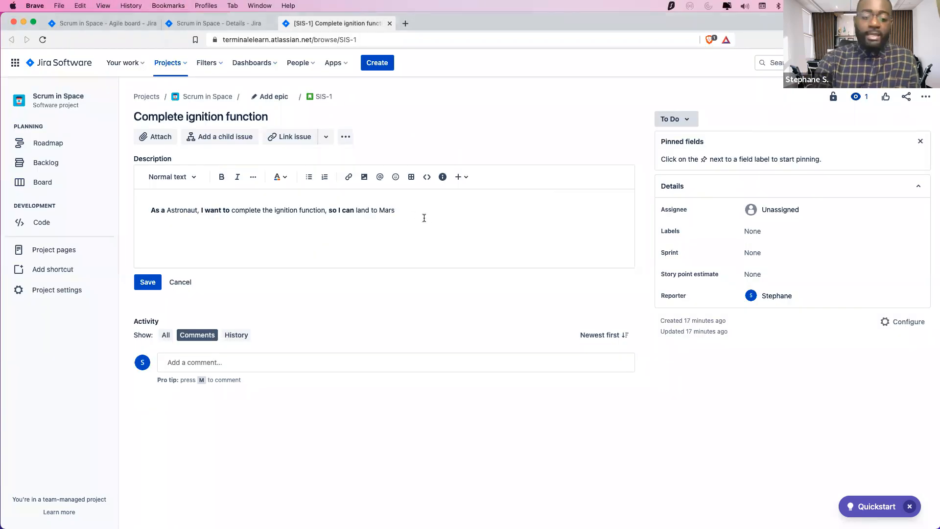
Type an 'Acceptance Criteria' heading and make it bold and underlined
text(Acceptance )
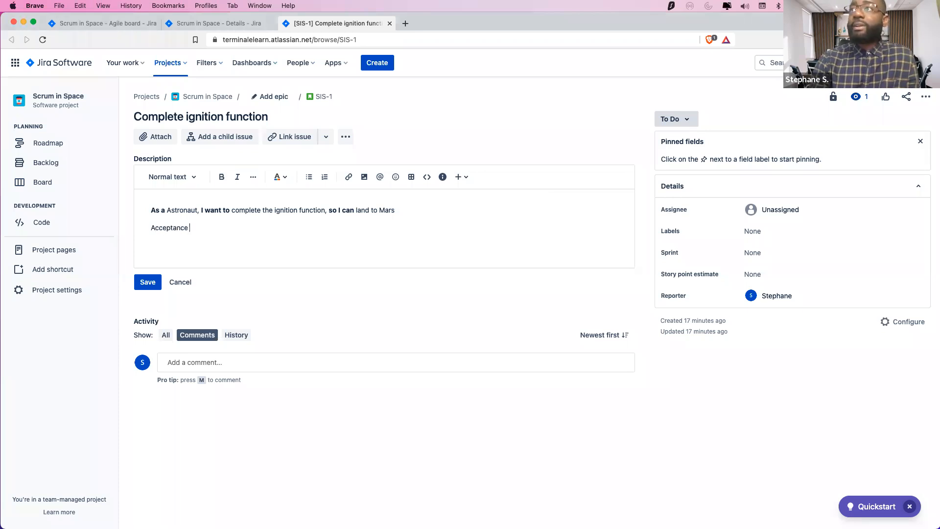
text(Criter)
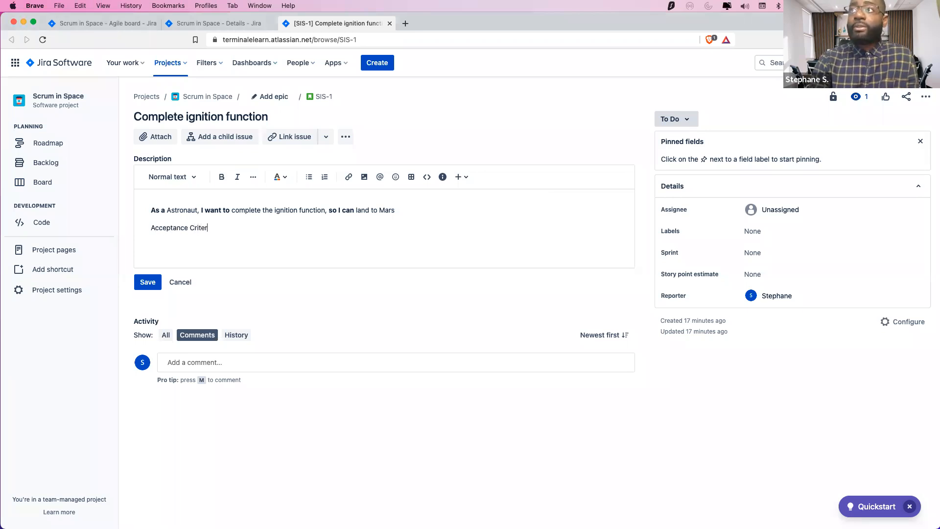
text(o)
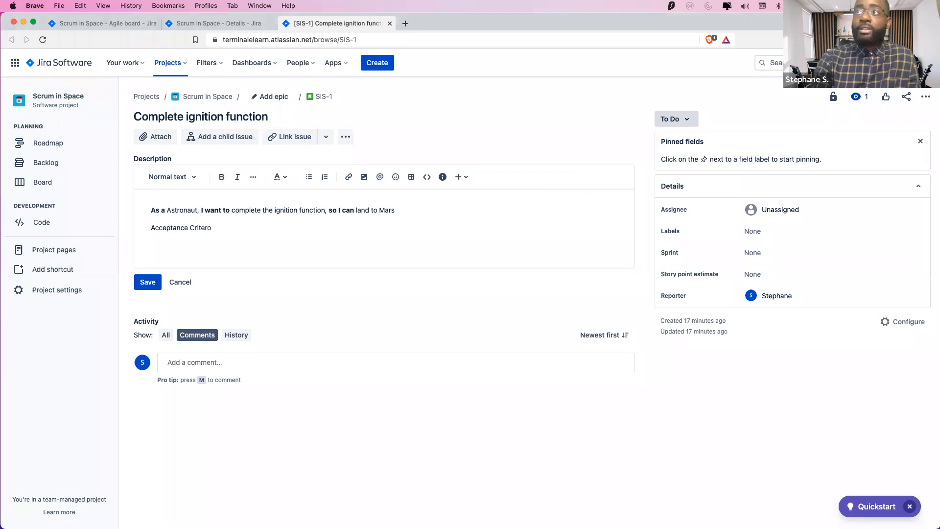
key(Right)
key(shift+Left)
key(shift+Left)
key(shift+Left)
key(shift+Left)
key(shift+Left)
key(shift+Left)
key(shift+Left)
key(shift+Left)
key(shift+Left)
key(shift+Left)
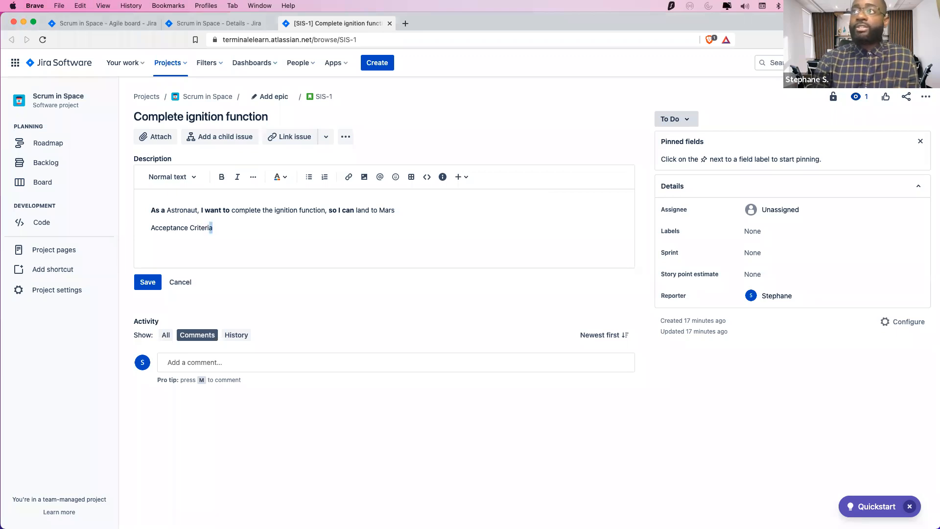
key(shift+Left)
key(shift+Left)
key(shift+Left)
key(shift+Left)
key(shift+Left)
key(shift+Left)
key(shift+Left)
key(shift+Left)
key(shift+Left)
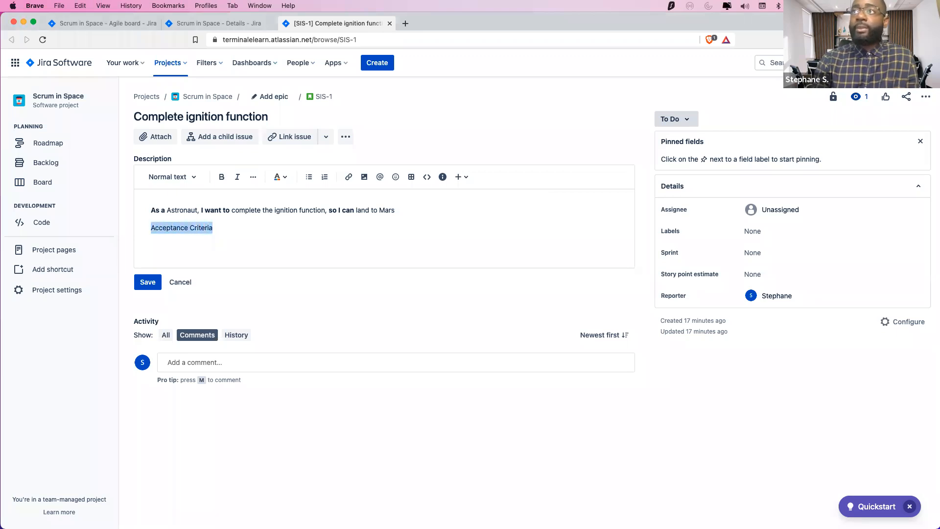
click(222, 176)
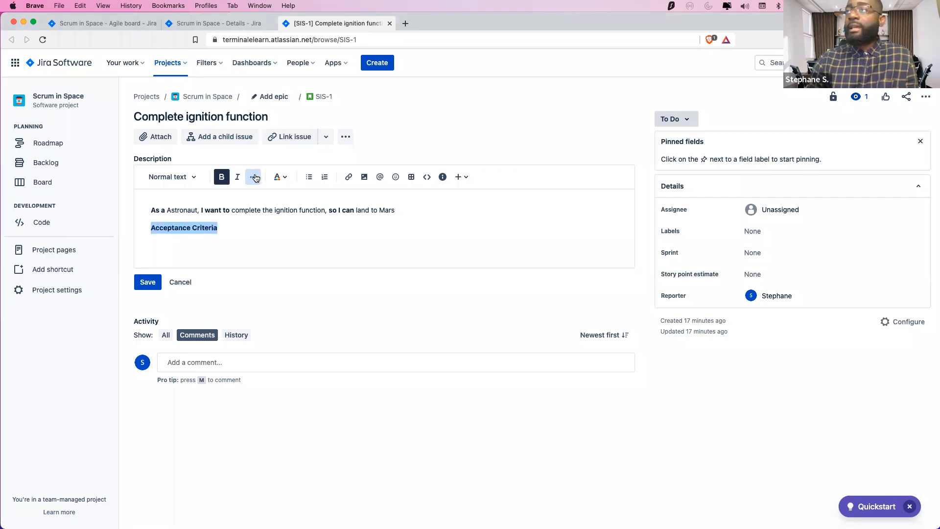
click(253, 177)
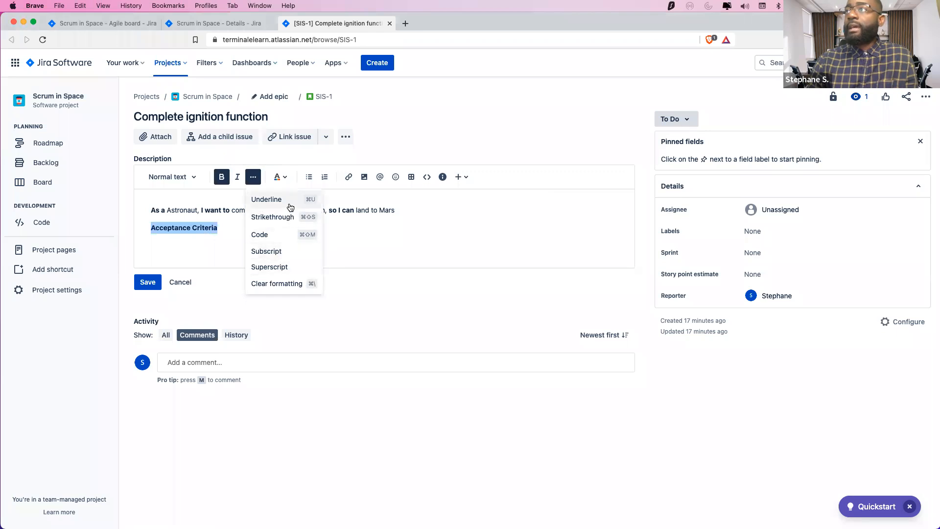
click(266, 199)
Add a bold 'When' line below the heading, with an empty line above it
click(251, 234)
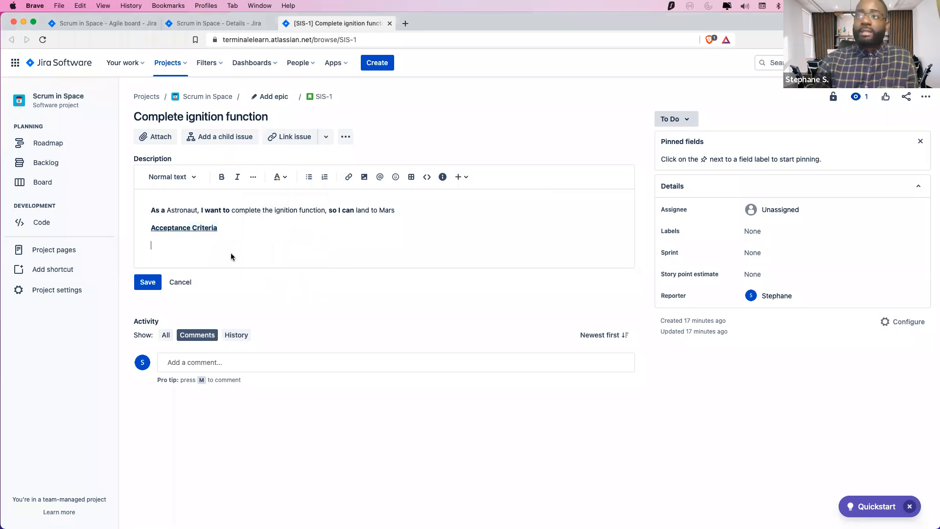
key(super+b)
text(When)
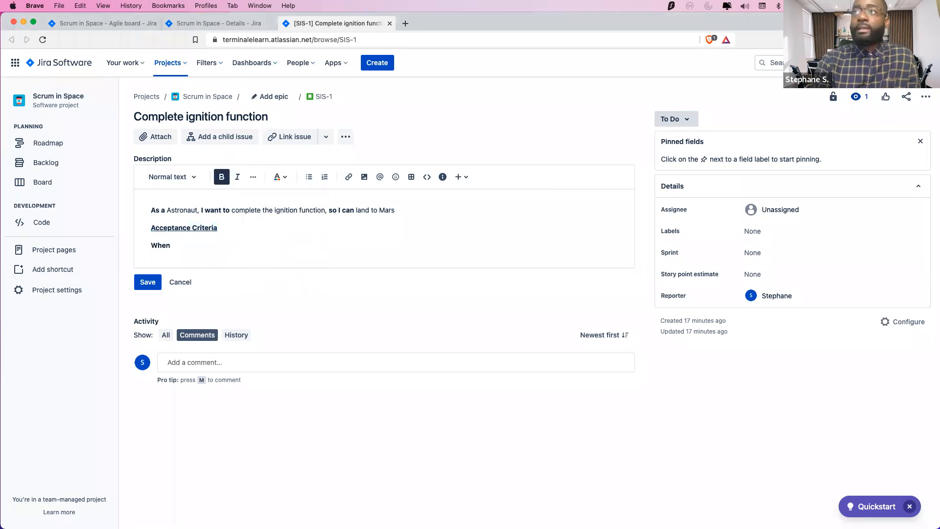
key(super+b)
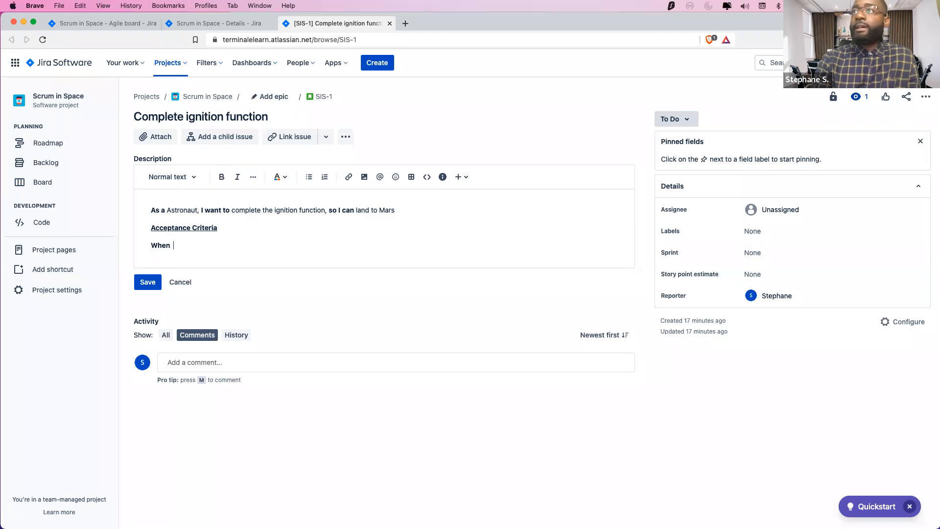
key(BackSpace)
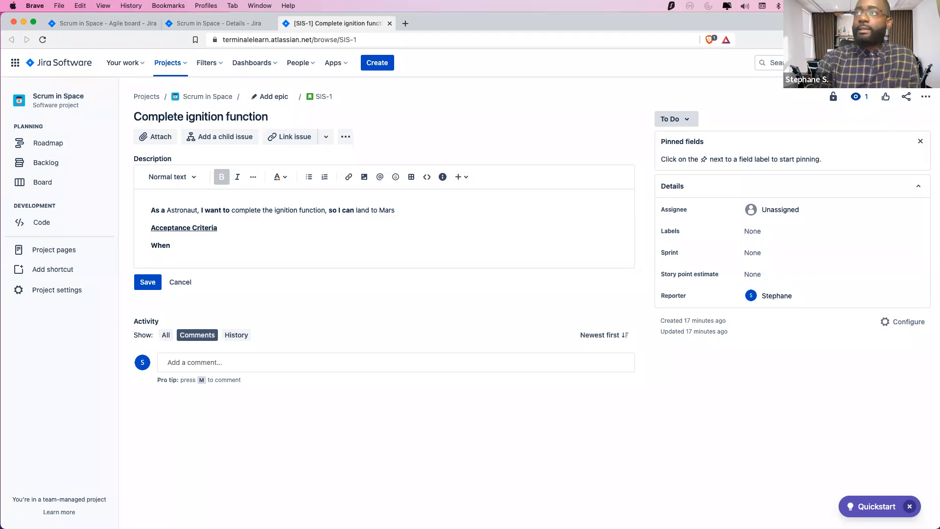
click(170, 245)
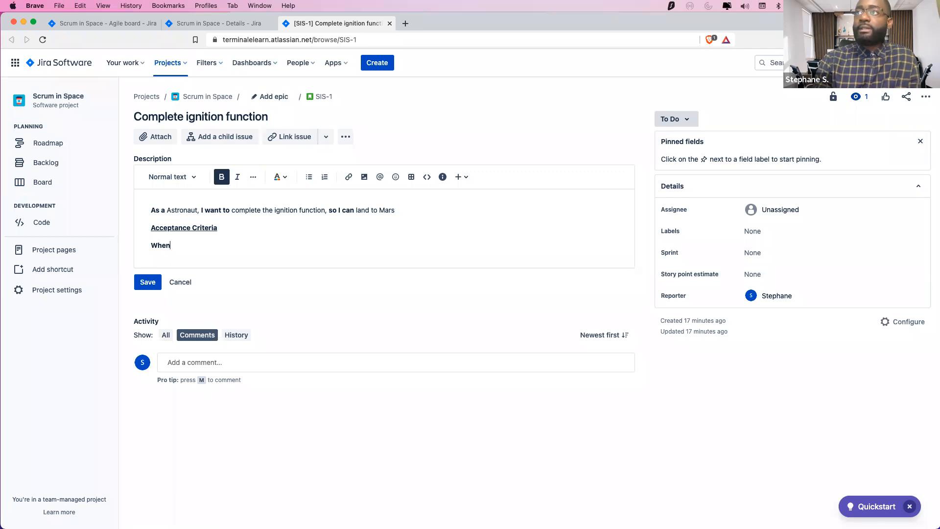
key(Left)
key(Left)
key(Right)
key(Return)
key(shift+Up)
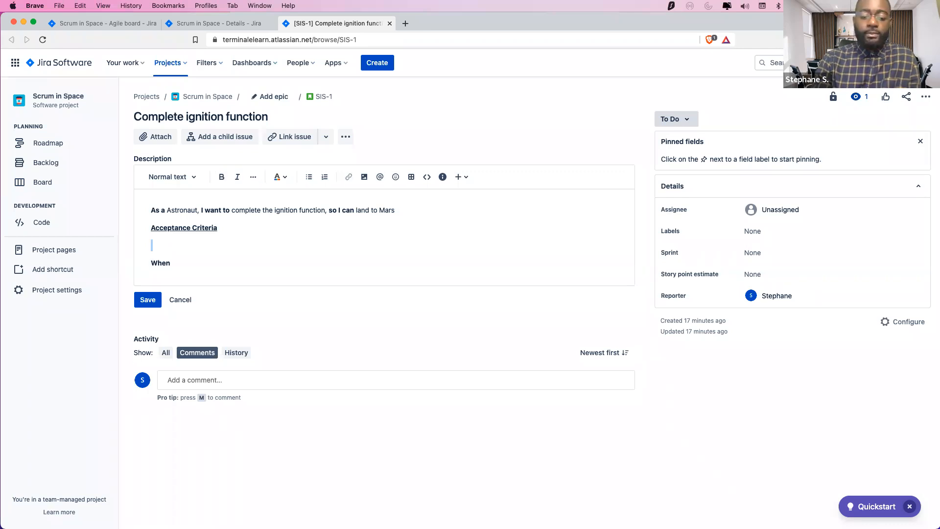
Add a line reading 'Given the astronaut landing on the Mars', with only 'Given' in bold
key(BackSpace)
text(F)
key(BackSpace)
text(GivenWhen)
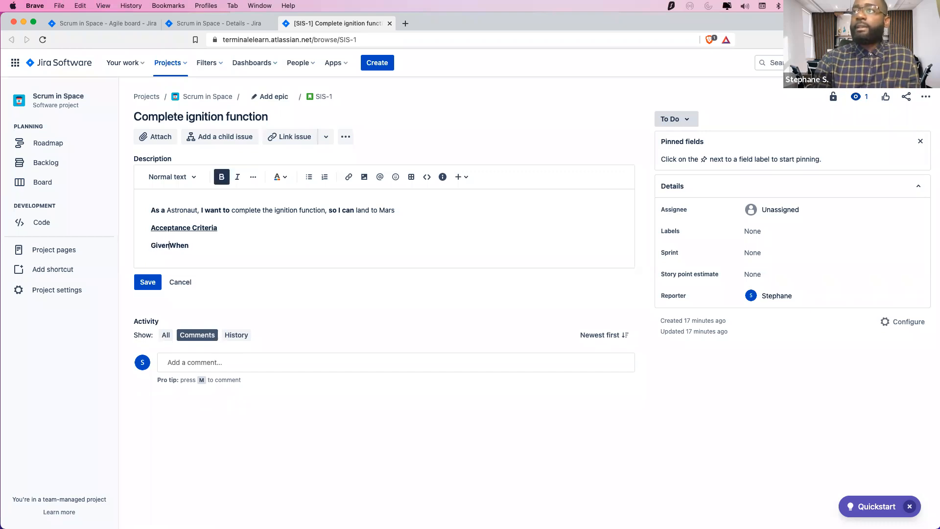
key(Return)
key(Return)
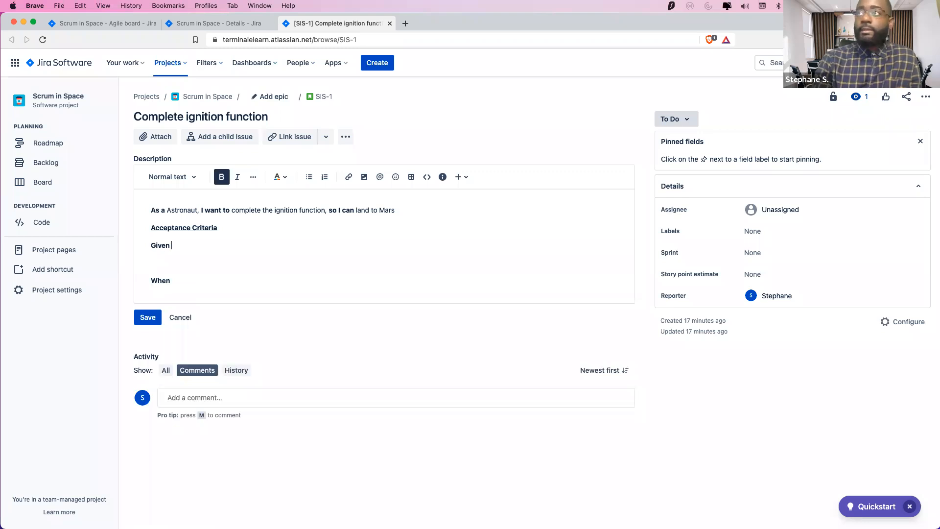
key(cmd+b)
text(the)
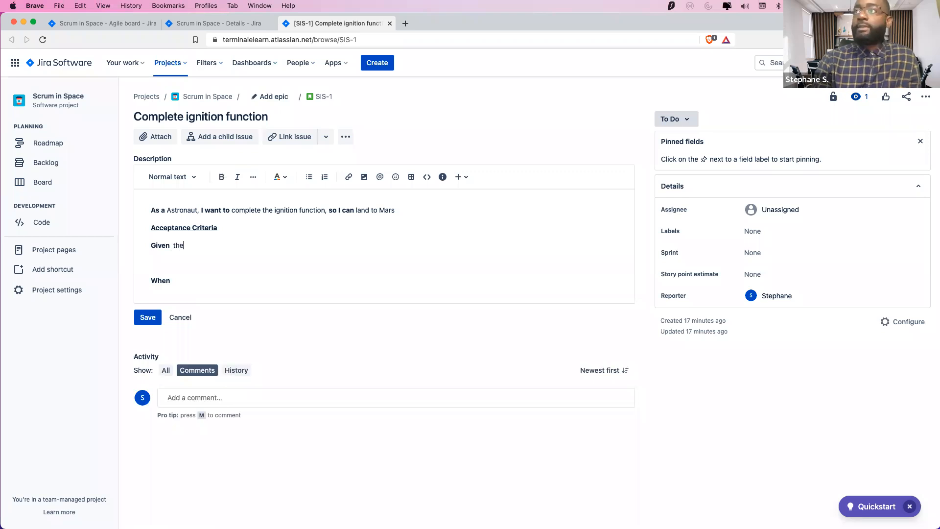
text( ast)
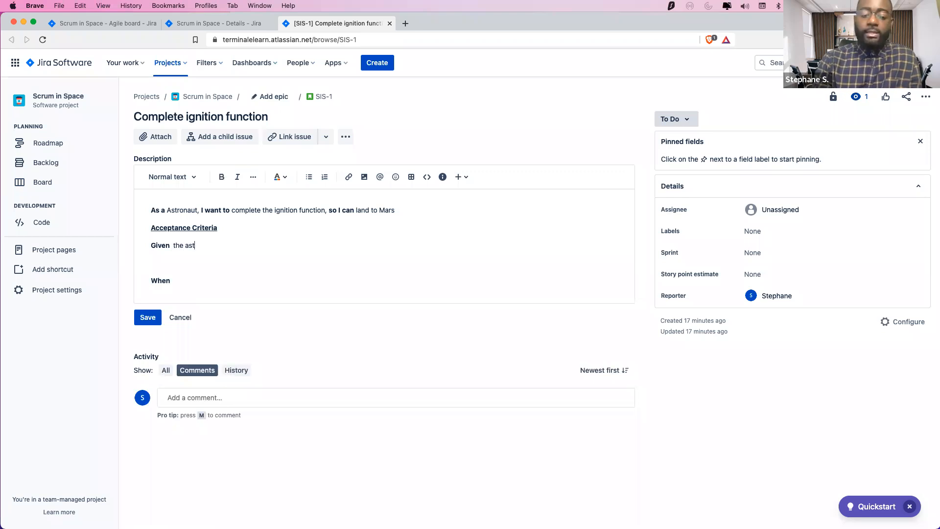
text(ron)
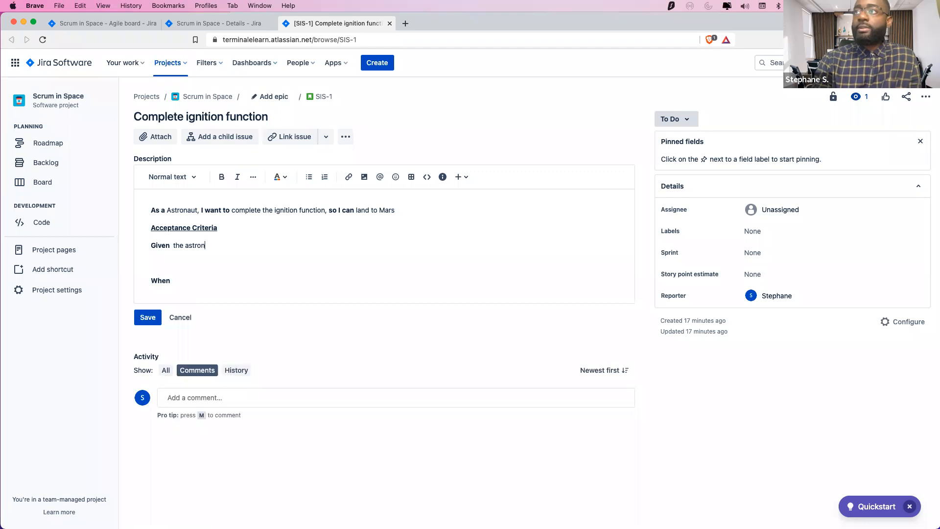
text(aut landing on the)
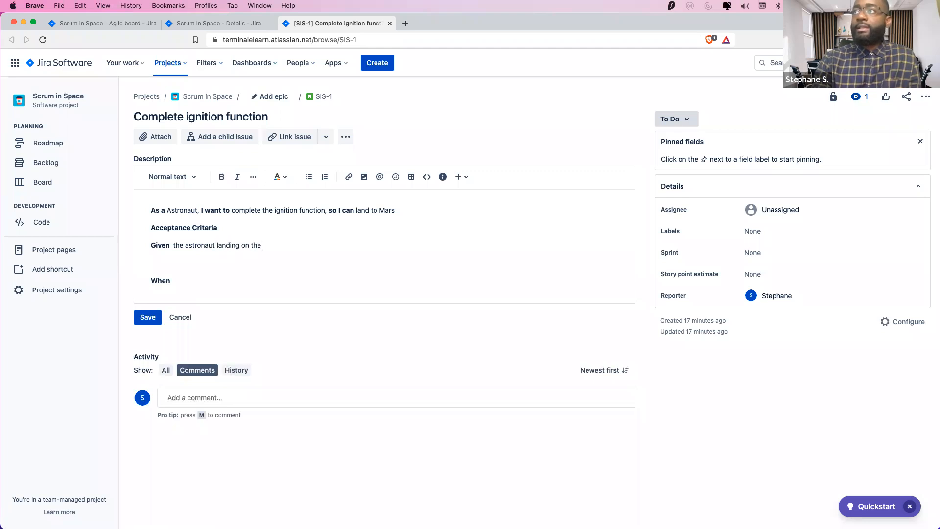
text( Mars)
Remove the blank line between Given and When, then show the Writing User stories slide
click(151, 262)
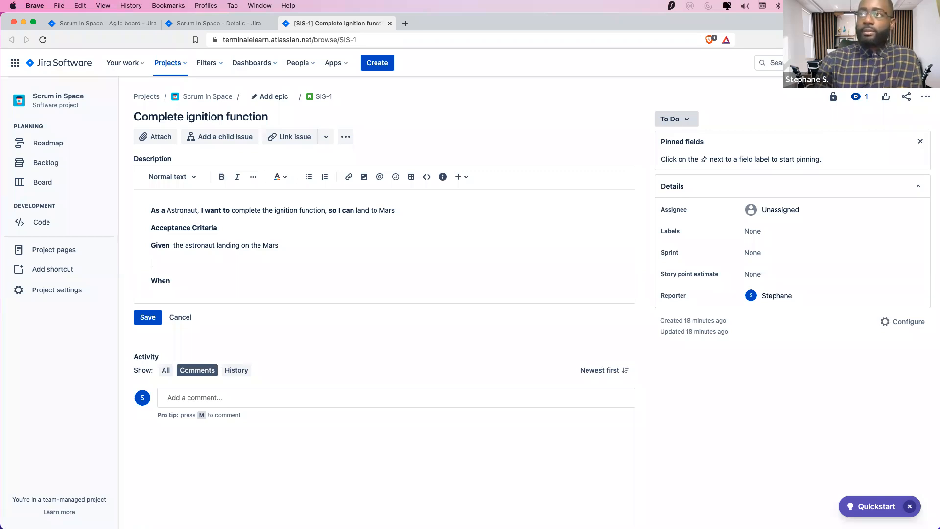
key(BackSpace)
key(Down)
key(Up)
key(Down)
key(Up)
key(super+Tab)
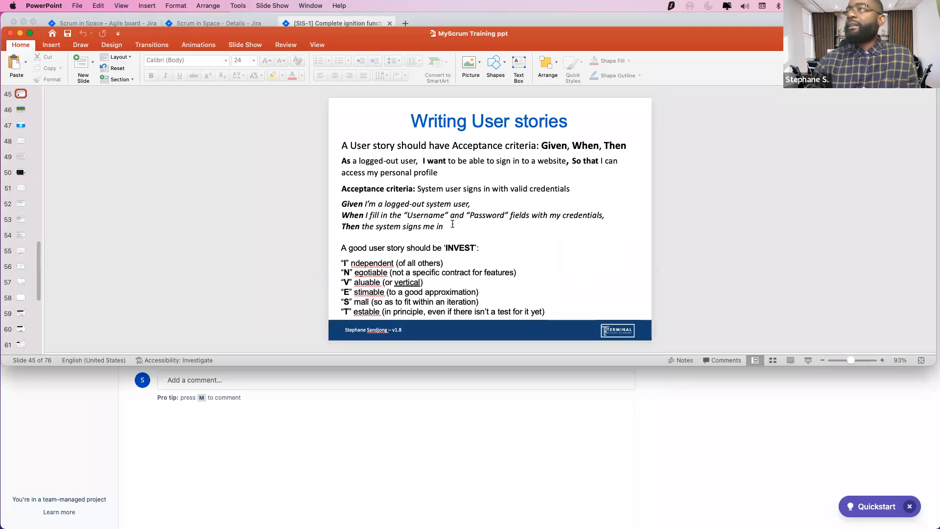
Add 'When I started the ignitor' and 'Then the engine in turned on' to the acceptance criteria
key(super+Tab)
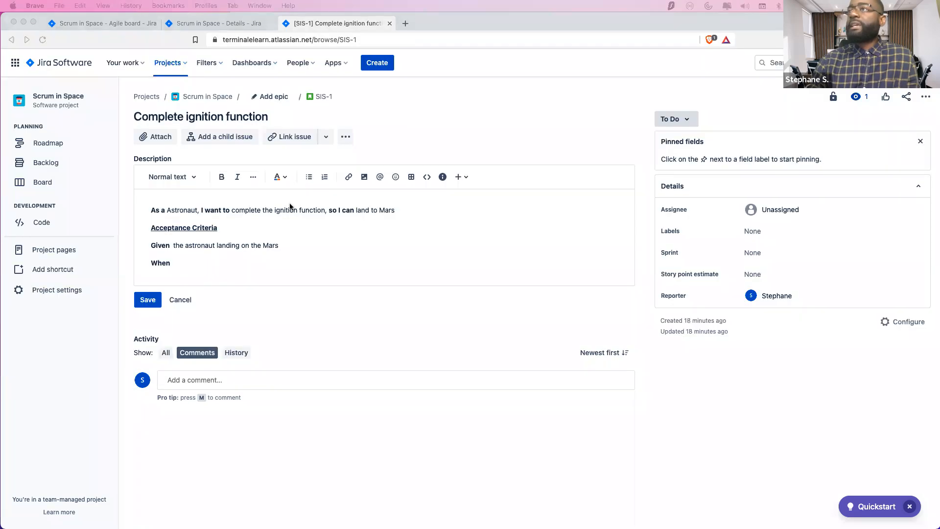
click(193, 263)
key(super+b)
text(I s)
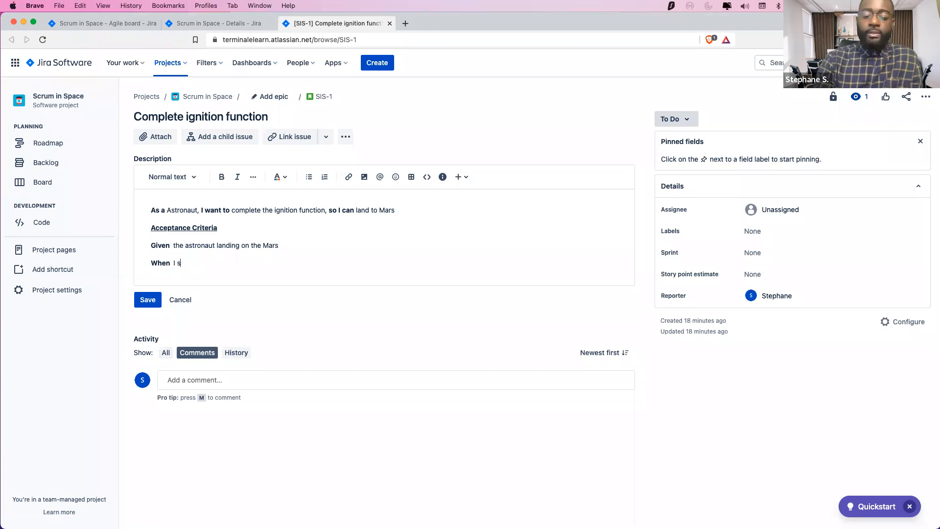
text(tarted the )
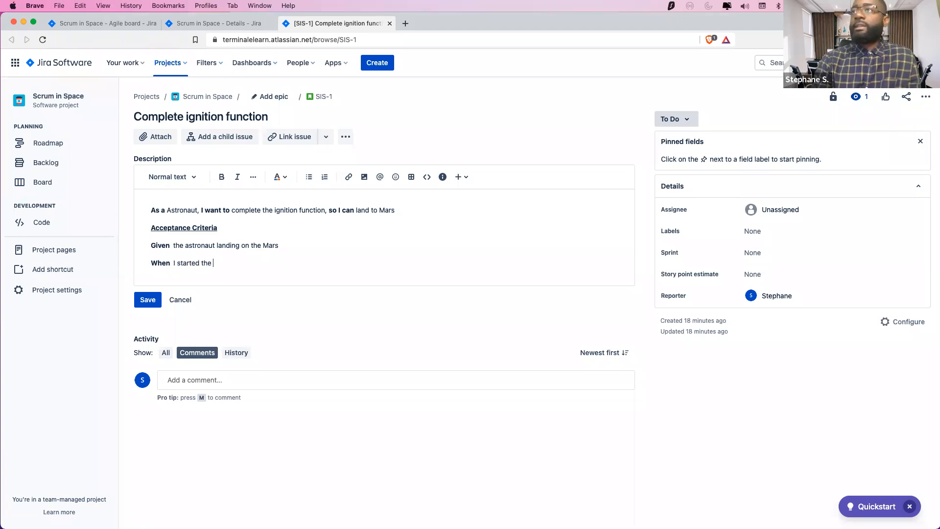
text(ignitor)
key(Return)
key(super+Tab)
key(super+Tab)
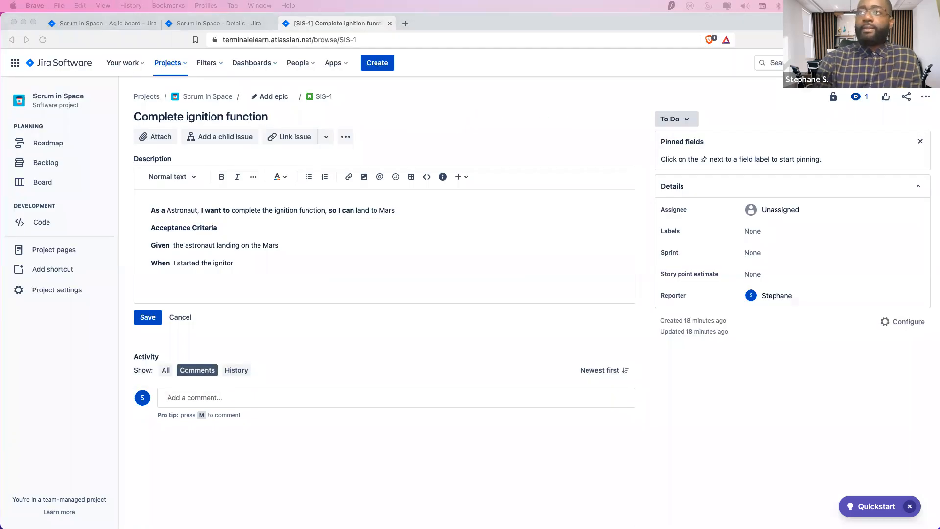
key(super+b)
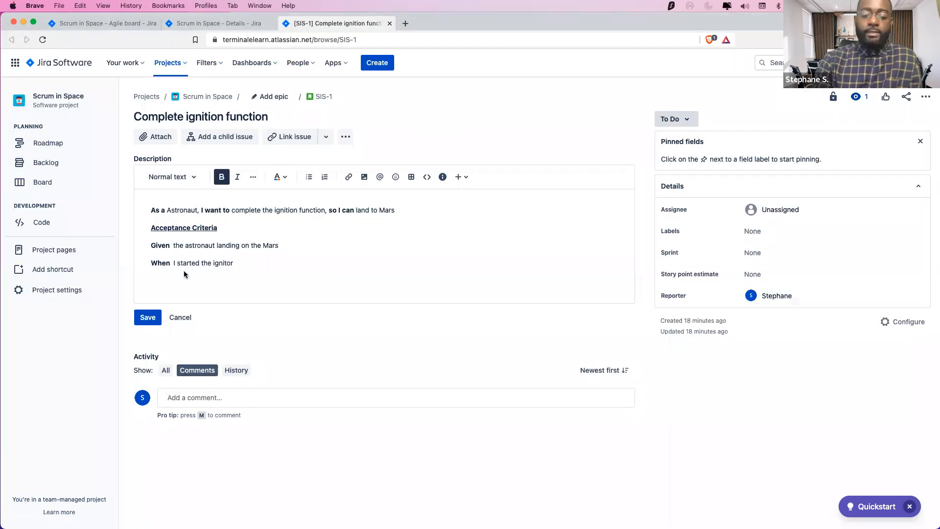
text(The)
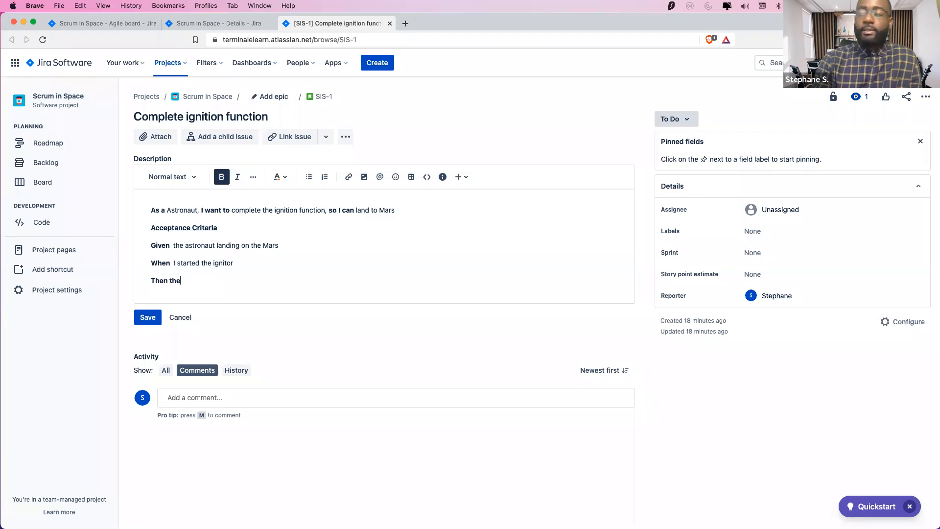
text(n)
key(super+b)
text(th)
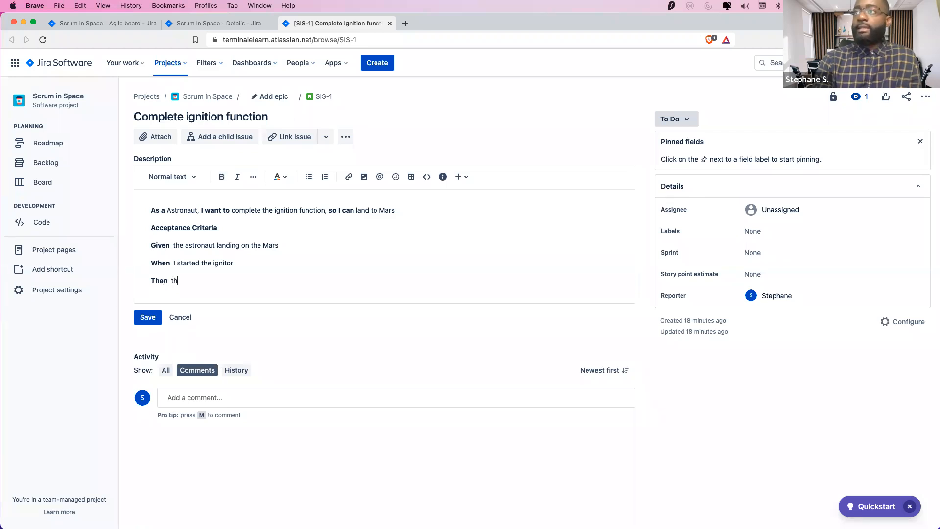
text(ehe engine)
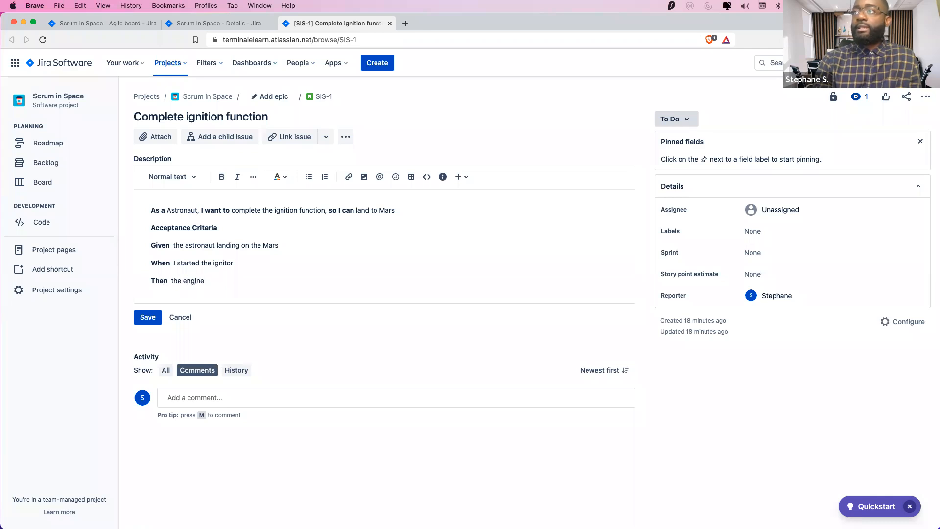
text( in turned on)
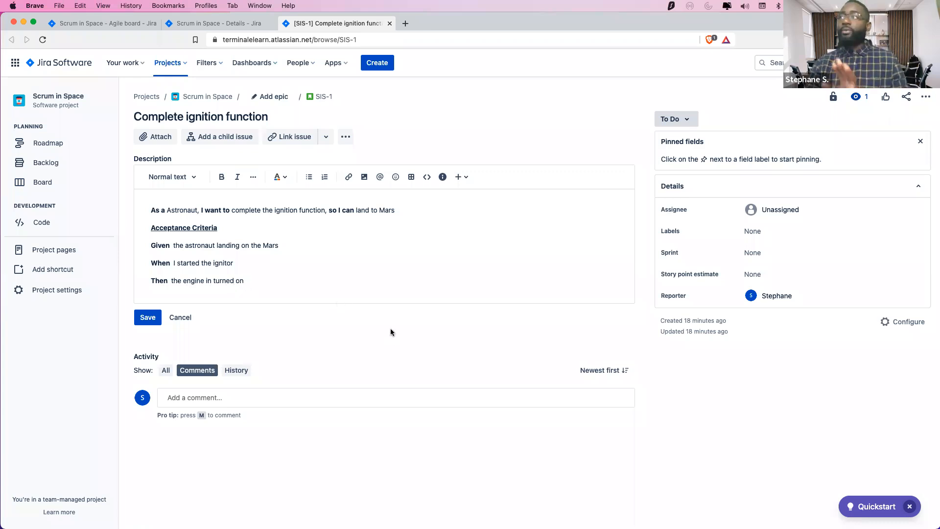
Save the description, then paste a duplicate Given/When/Then block below it
click(140, 318)
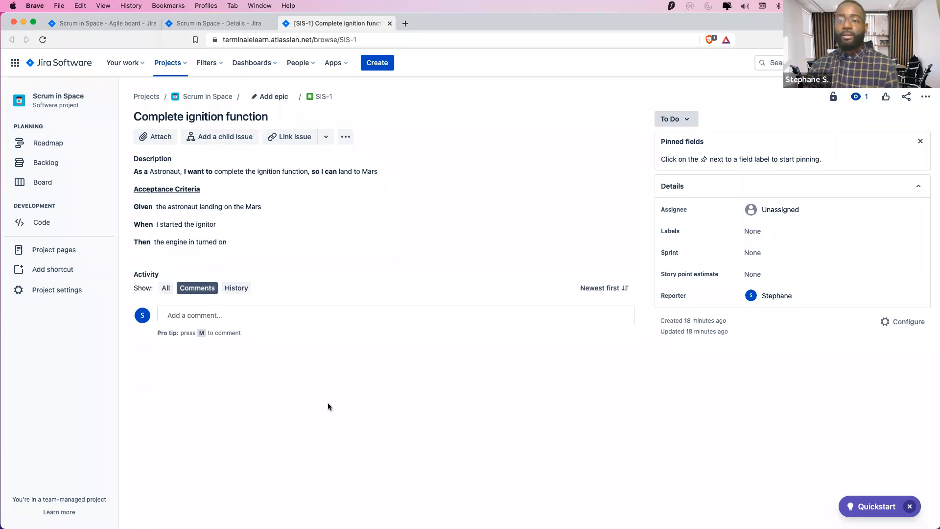
click(232, 228)
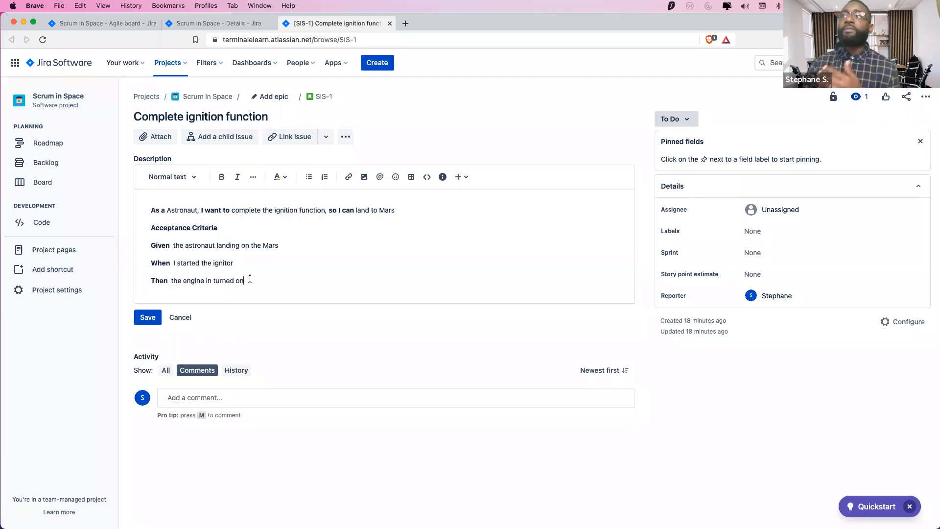
key(Return)
key(Return)
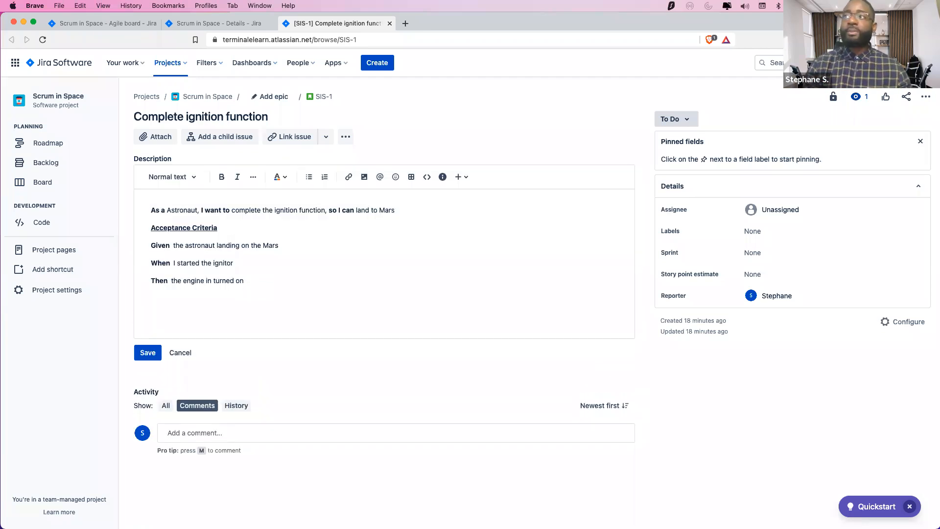
drag(244, 281, 150, 241)
key(super+c)
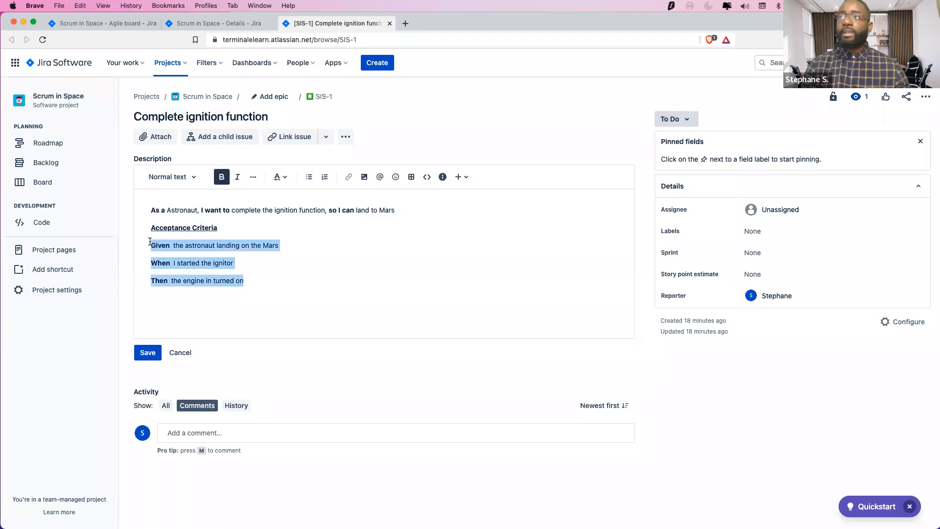
click(173, 299)
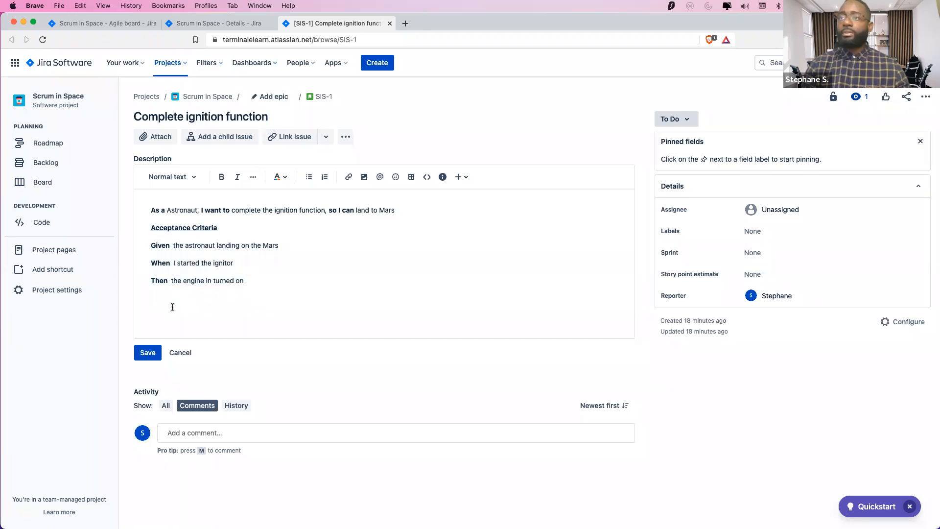
key(super+v)
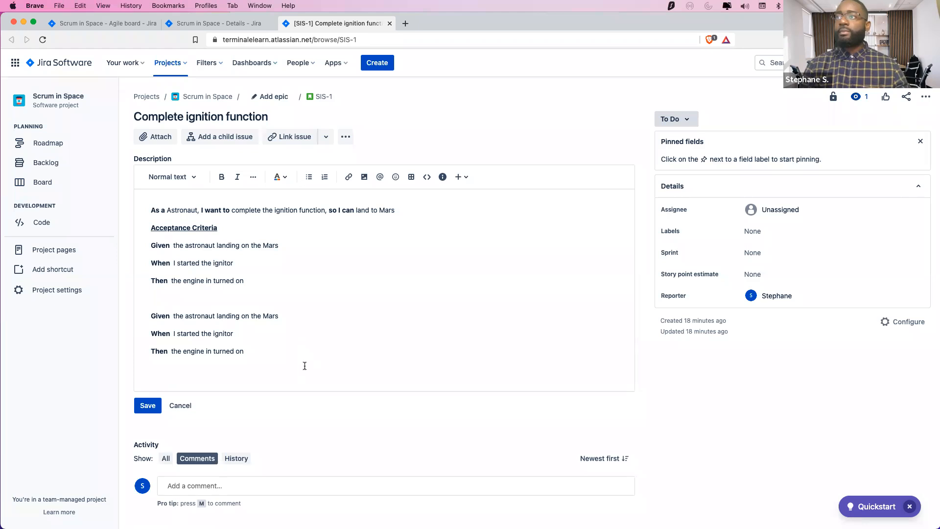
click(152, 316)
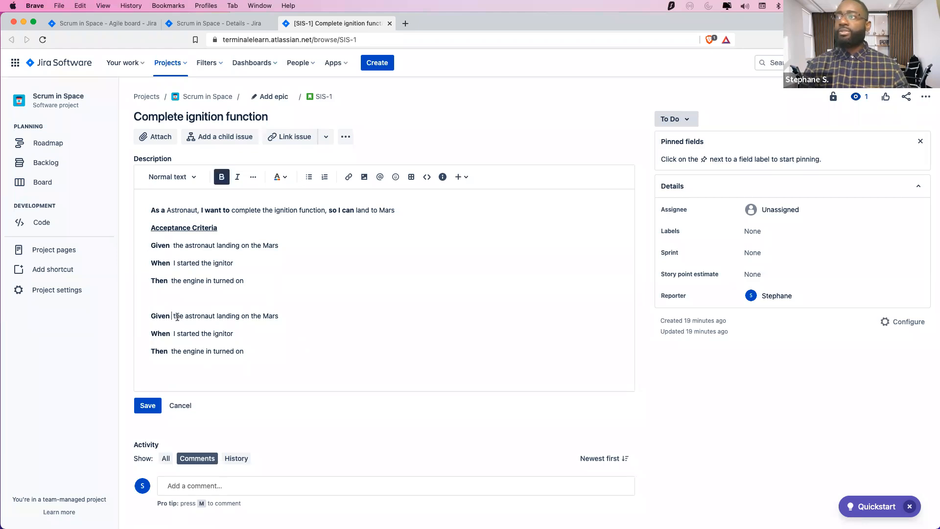
click(195, 319)
click(260, 369)
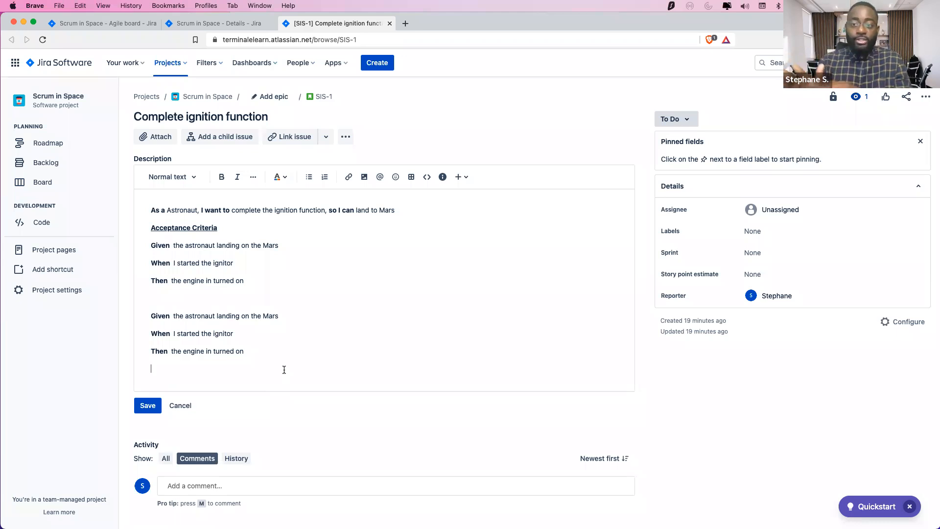
key(Return)
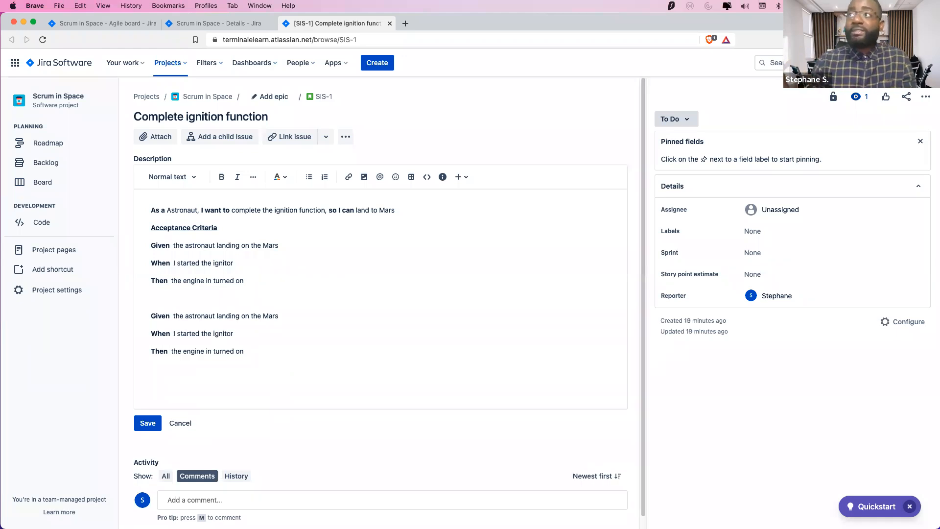
scroll(425, 440, down, 1)
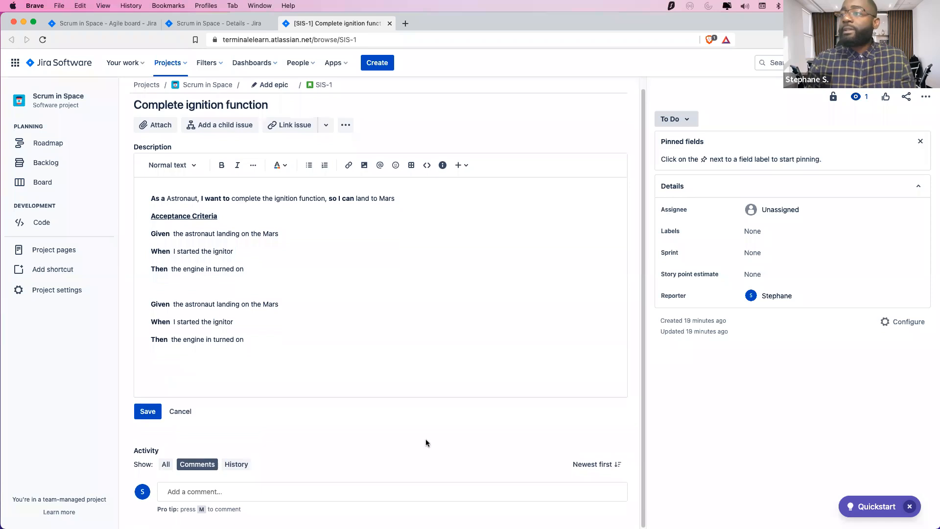
scroll(346, 311, up, 1)
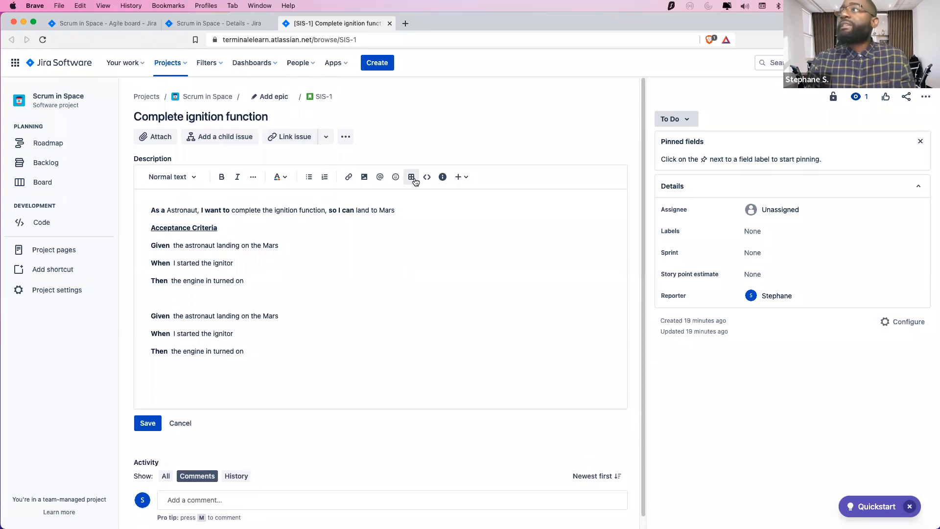
Insert a table with Given, When, Then headers and paste the Given clause into its first cell
click(411, 177)
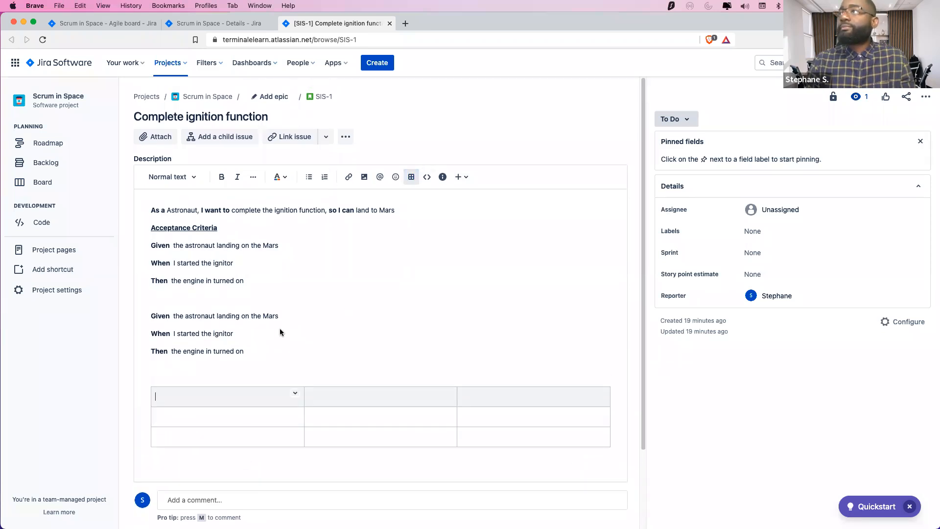
text(Gi)
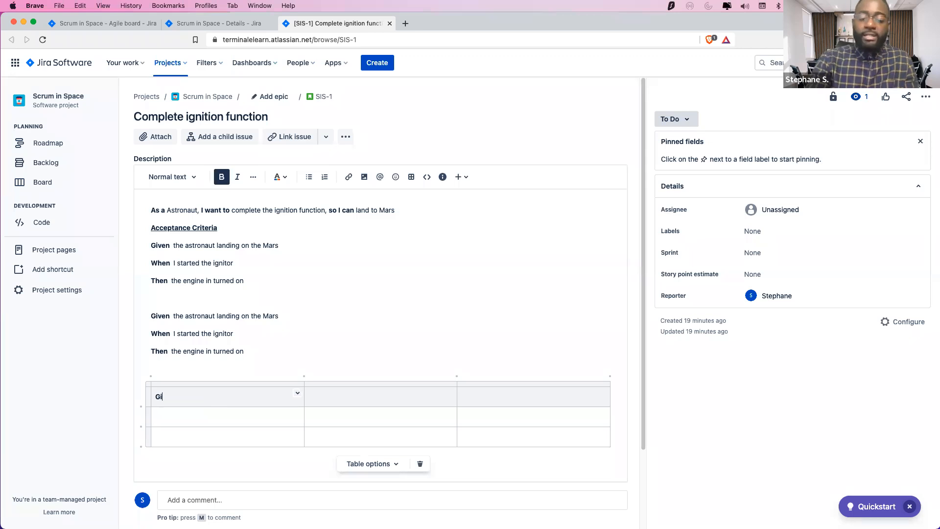
text(vneWhen)
text(Then)
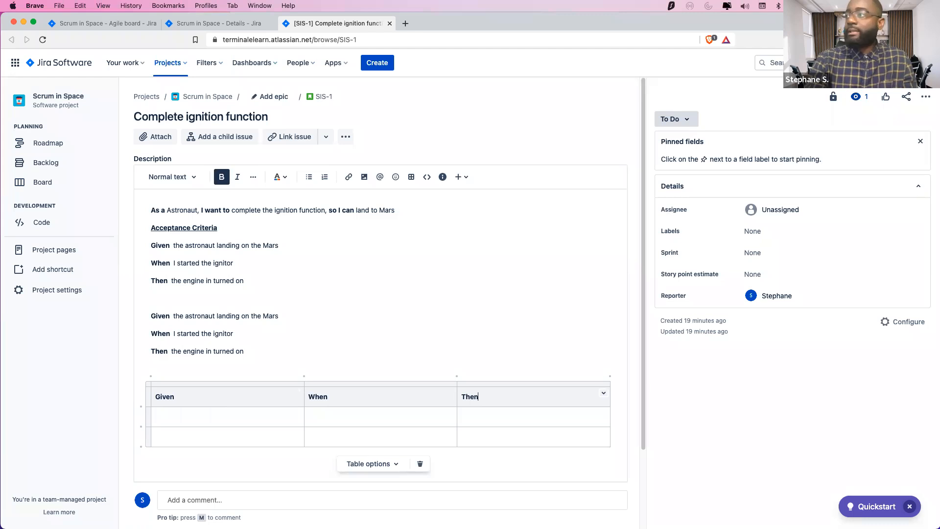
click(149, 397)
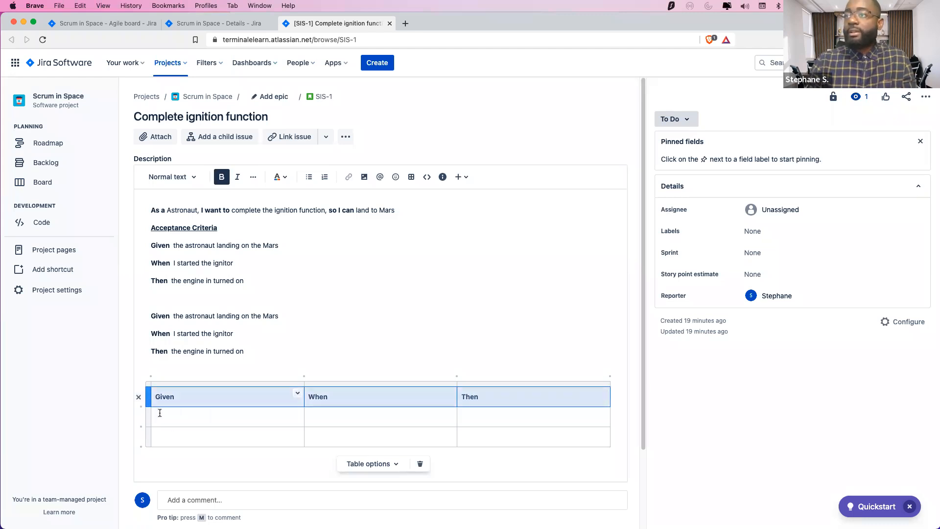
click(157, 414)
drag(174, 244, 277, 242)
key(super+c)
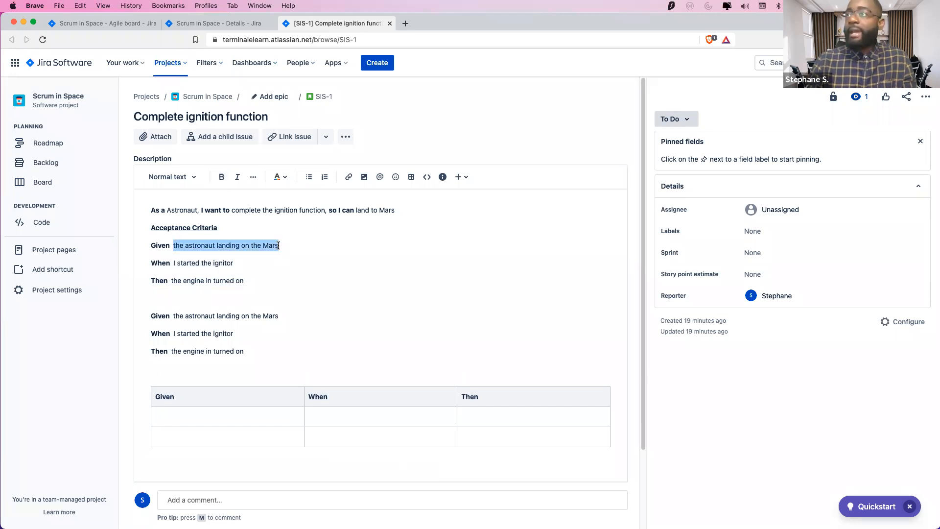
click(195, 416)
key(super+v)
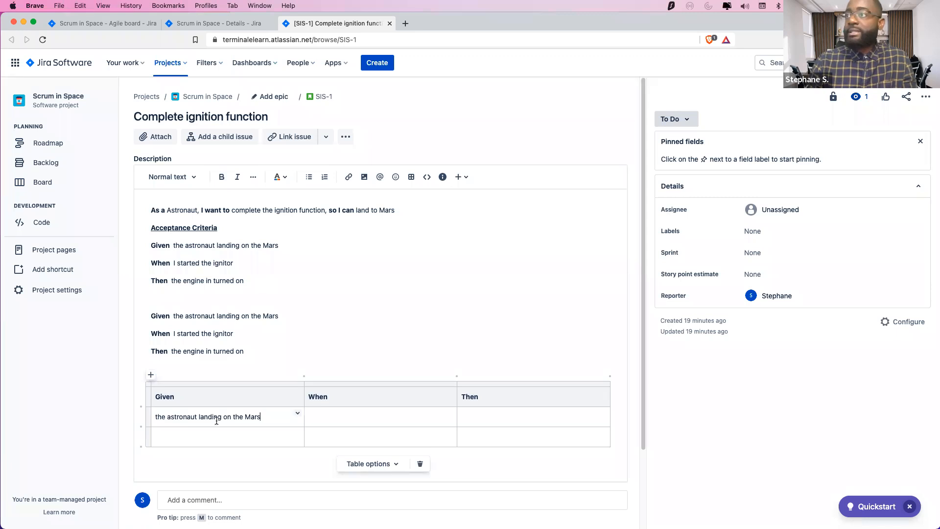
drag(157, 416, 148, 416)
text(T)
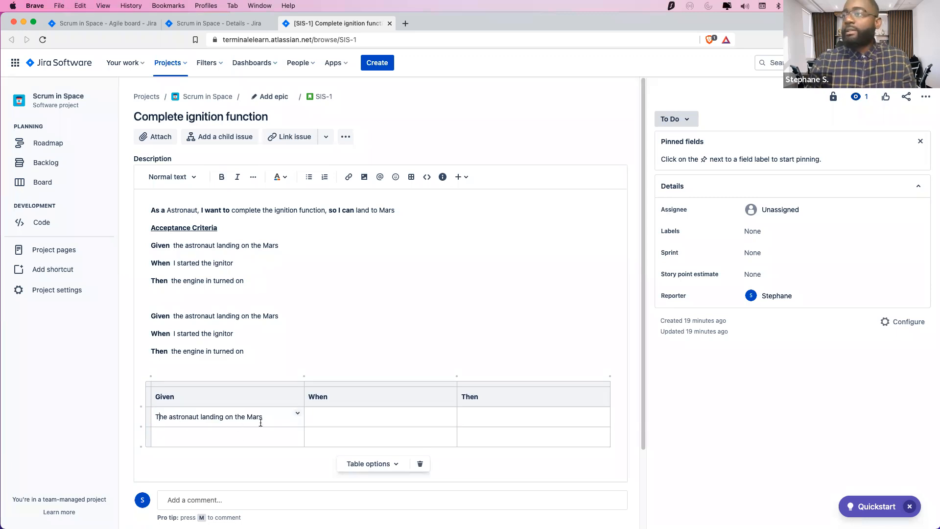
Remove the extra 'the' from the Given text and change the When line to 'I start the ignition'
double_click(257, 244)
key(BackSpace)
double_click(242, 416)
key(BackSpace)
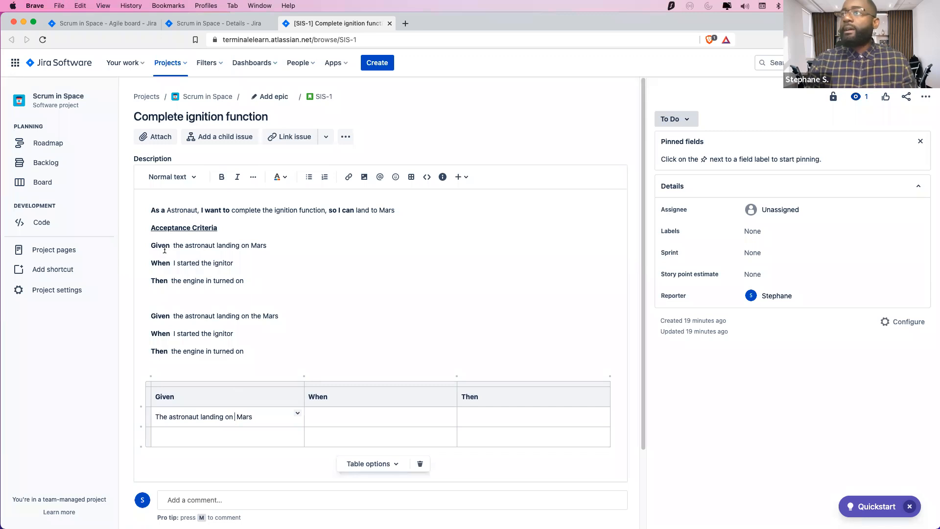
click(226, 278)
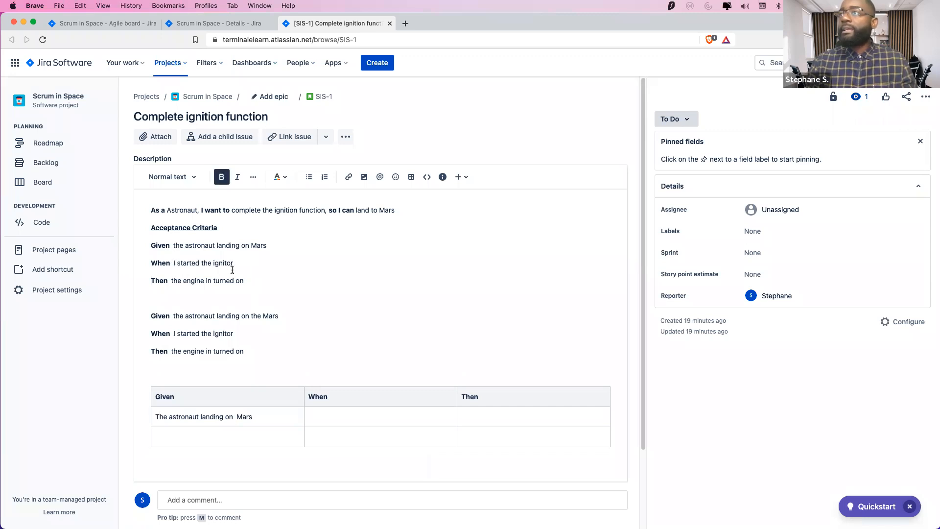
drag(234, 263, 173, 258)
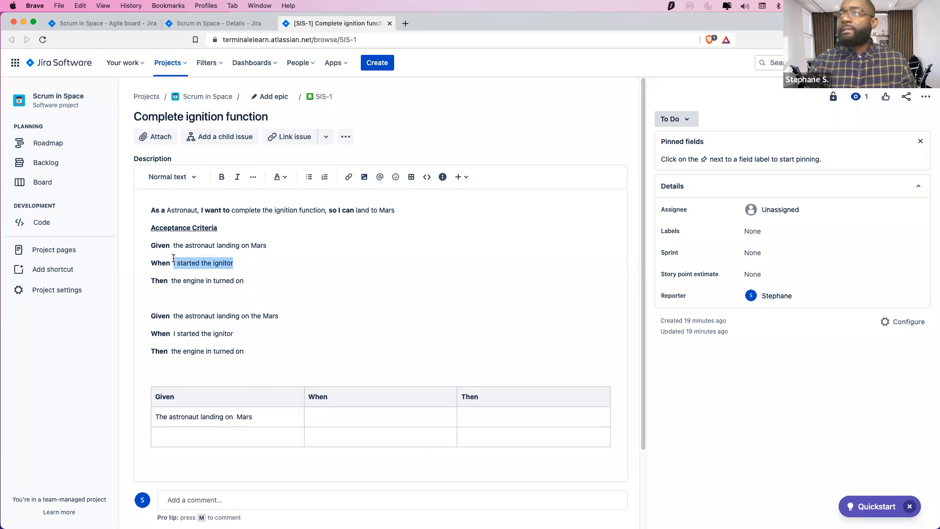
click(201, 262)
key(BackSpace)
key(BackSpace)
text(m)
key(BackSpace)
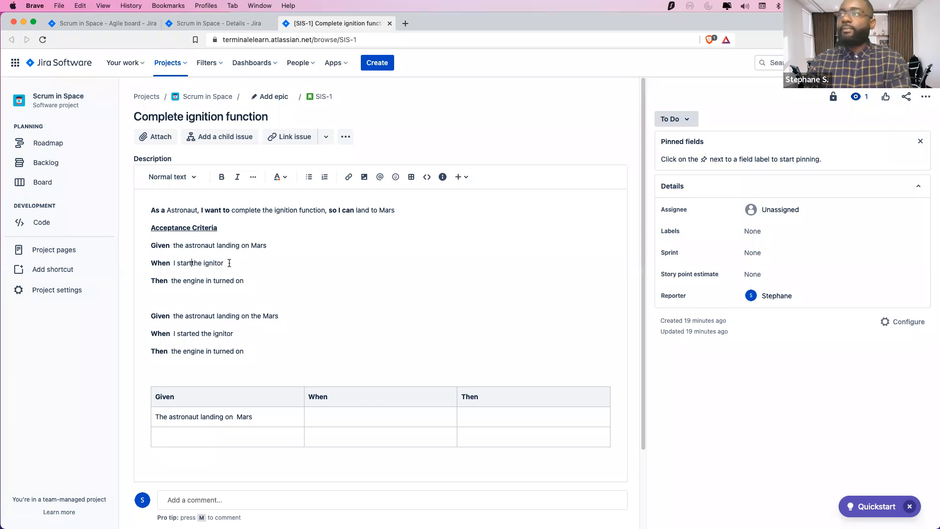
triple_click(228, 264)
drag(183, 252, 219, 267)
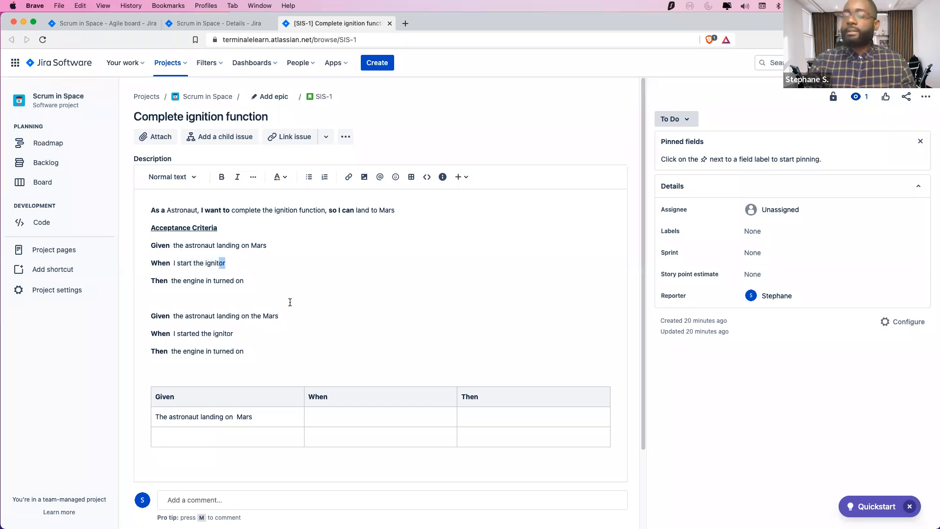
text(ion)
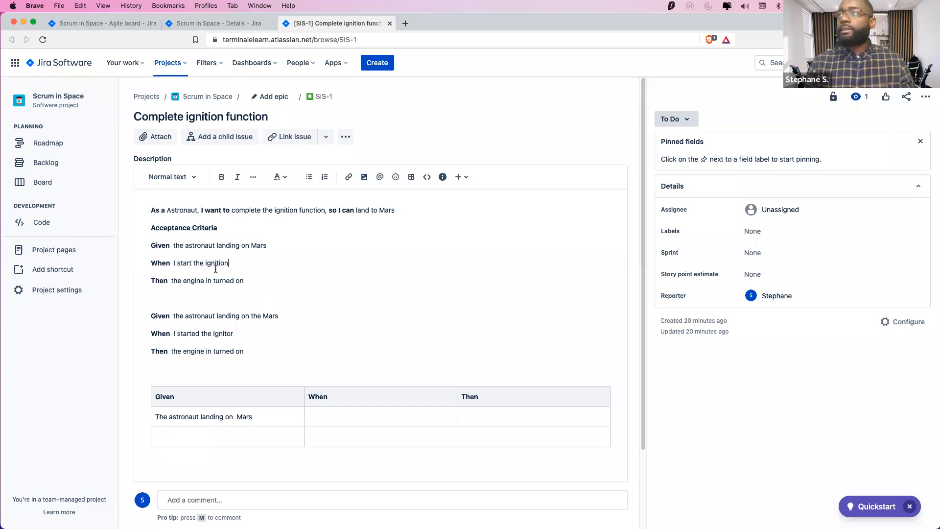
Paste 'I start the ignition' and 'the engine in turned on' into the table's When and Then cells
drag(229, 265, 172, 263)
key(cmd+c)
click(335, 420)
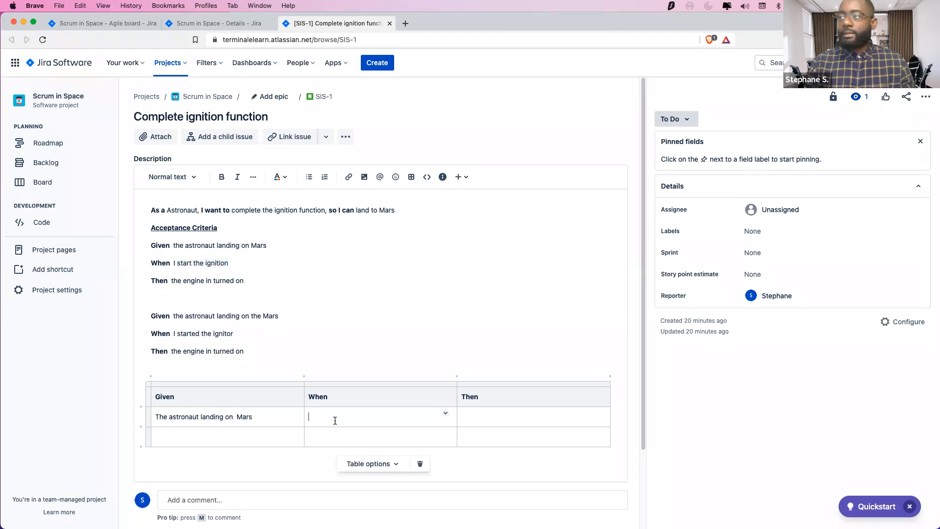
key(cmd+v)
click(521, 419)
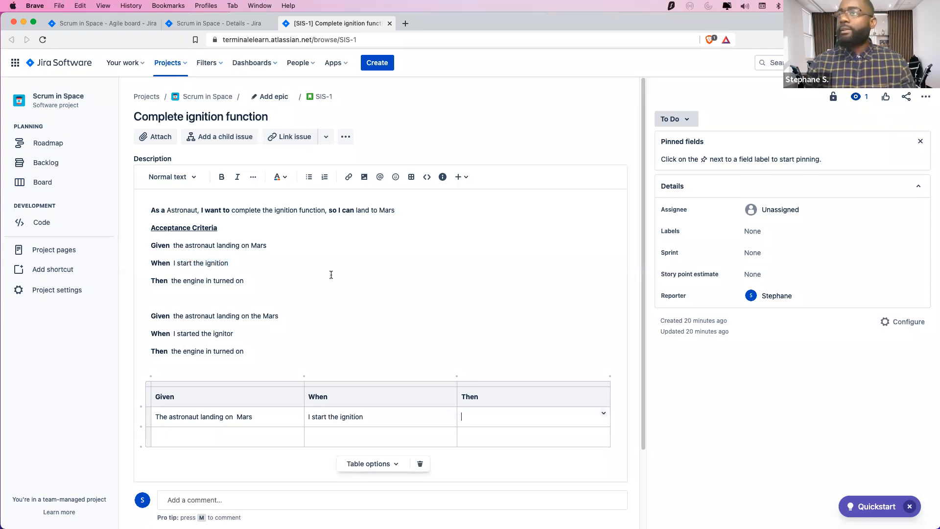
drag(244, 280, 172, 280)
key(cmd+c)
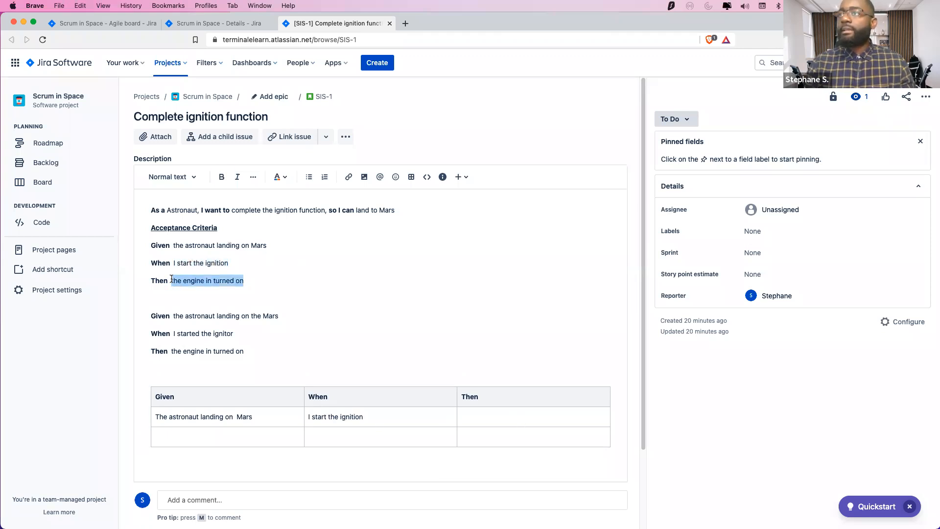
click(507, 411)
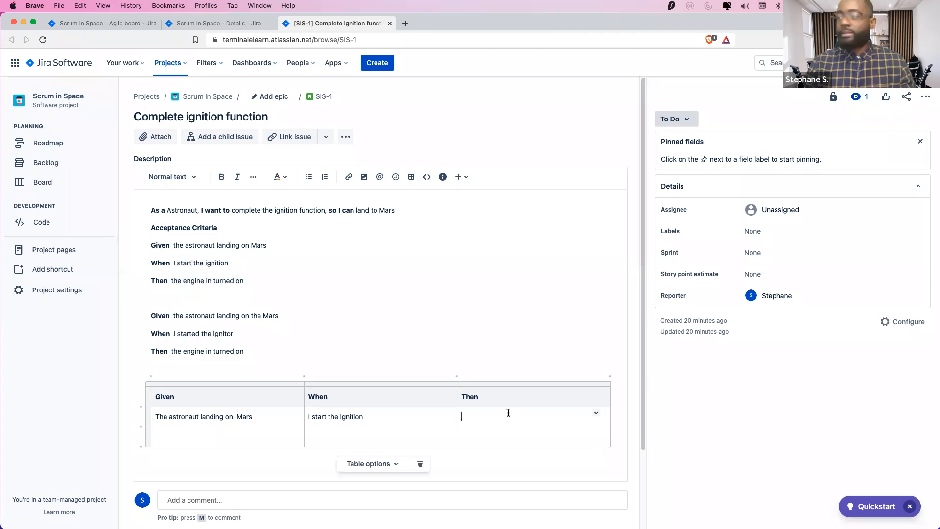
key(cmd+v)
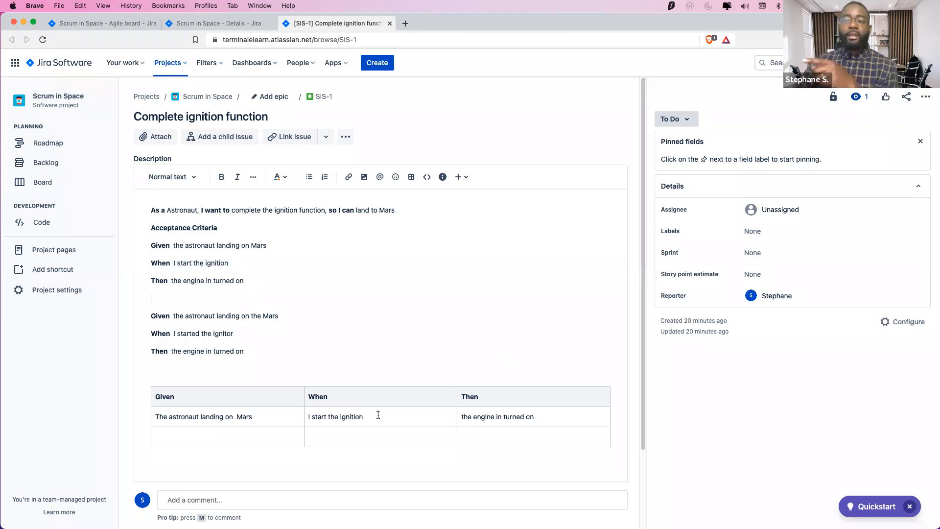
Save SIS-1's description with the filled Given/When/Then table
click(222, 439)
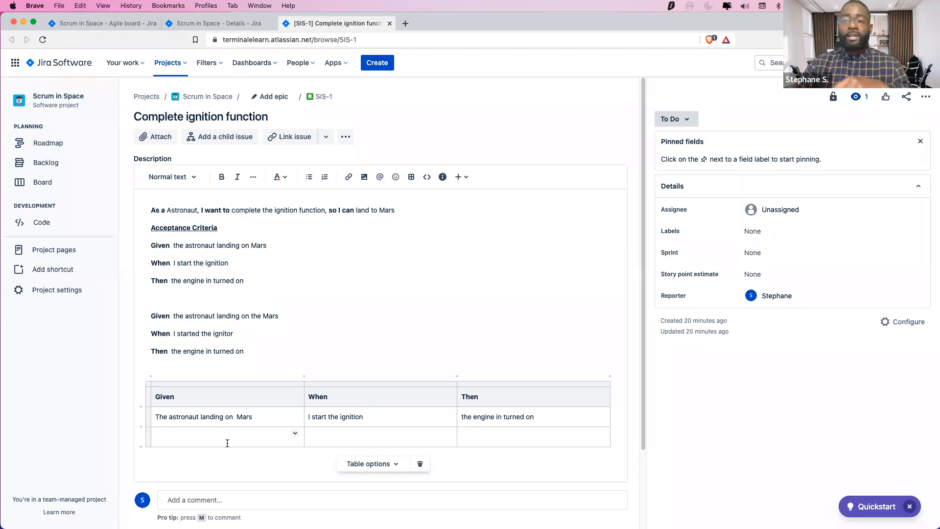
drag(264, 349, 142, 310)
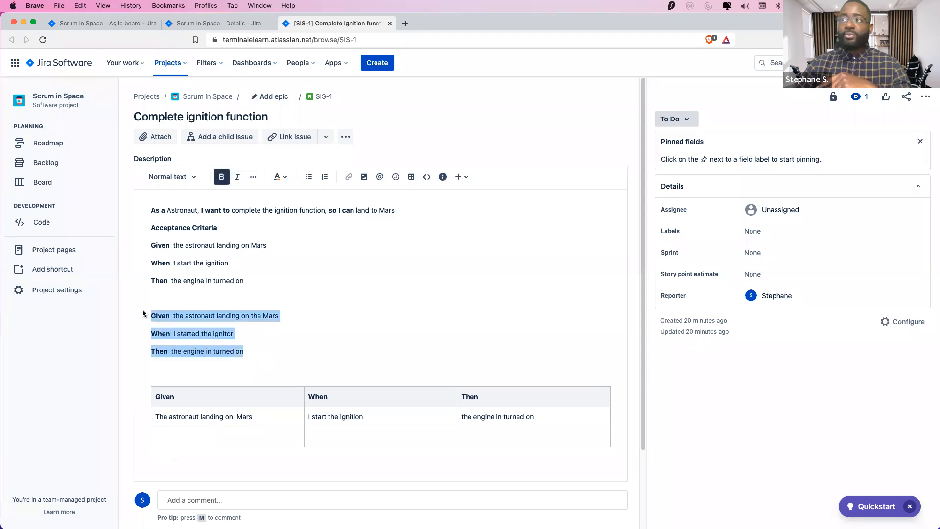
click(165, 435)
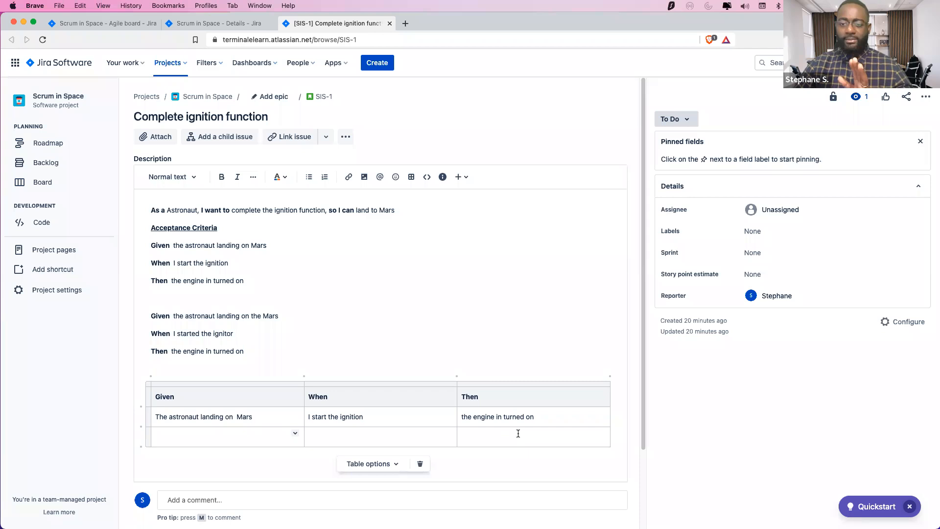
click(715, 375)
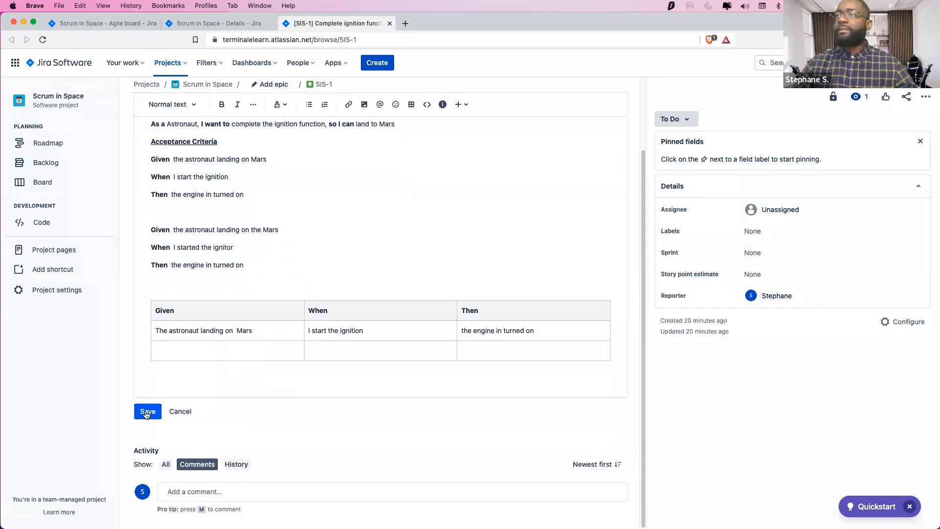
click(154, 430)
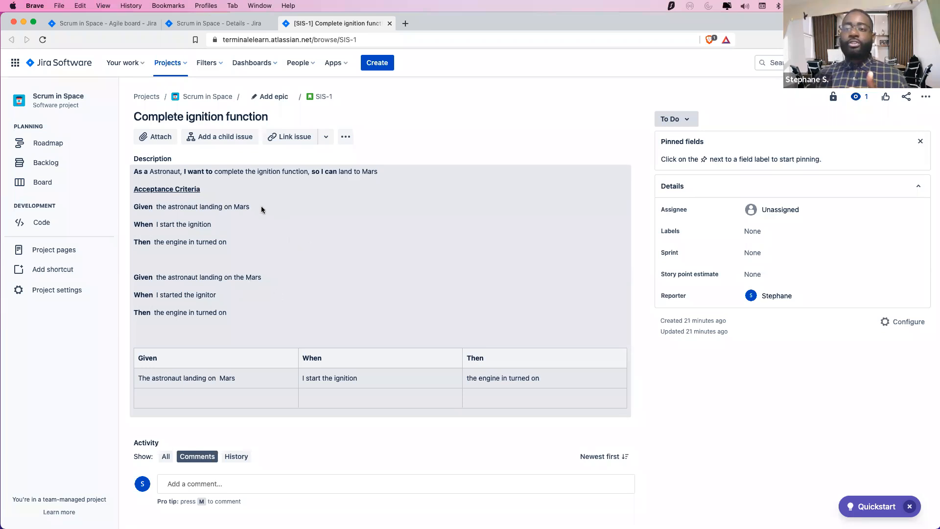
click(208, 27)
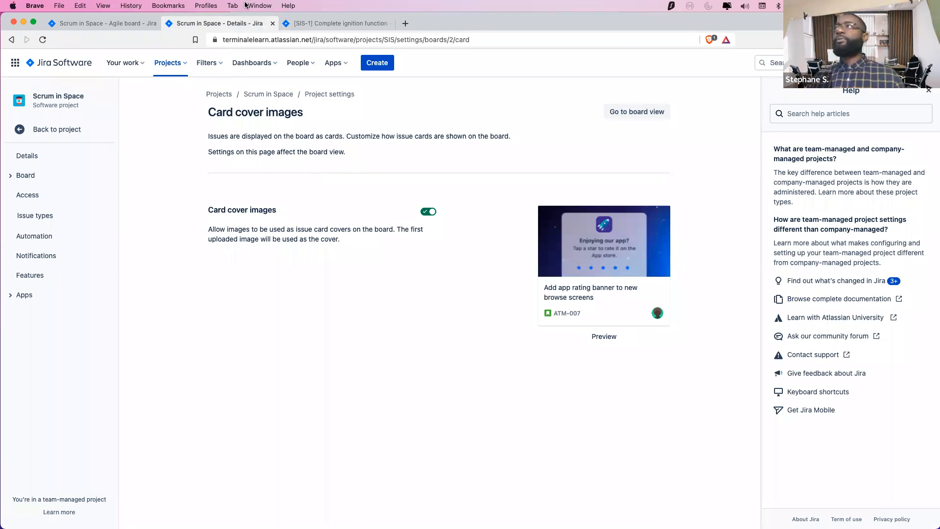
click(114, 26)
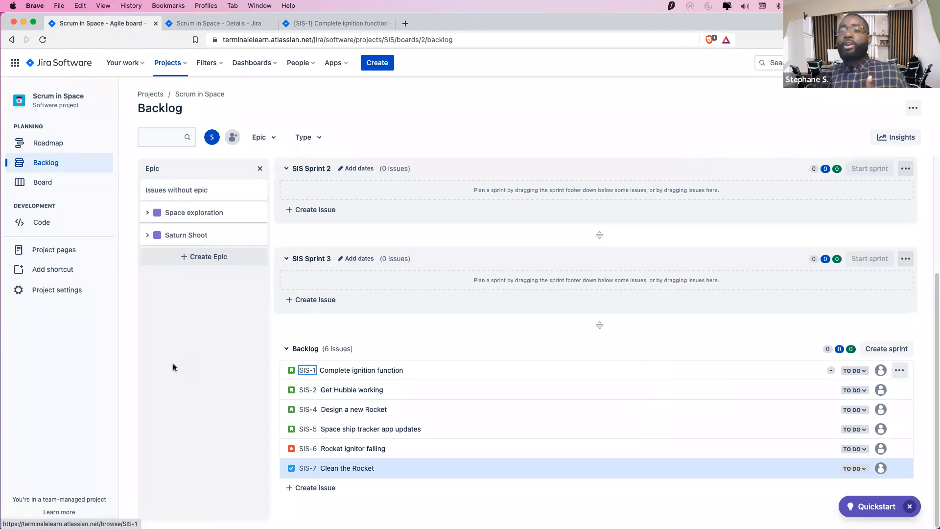
click(297, 24)
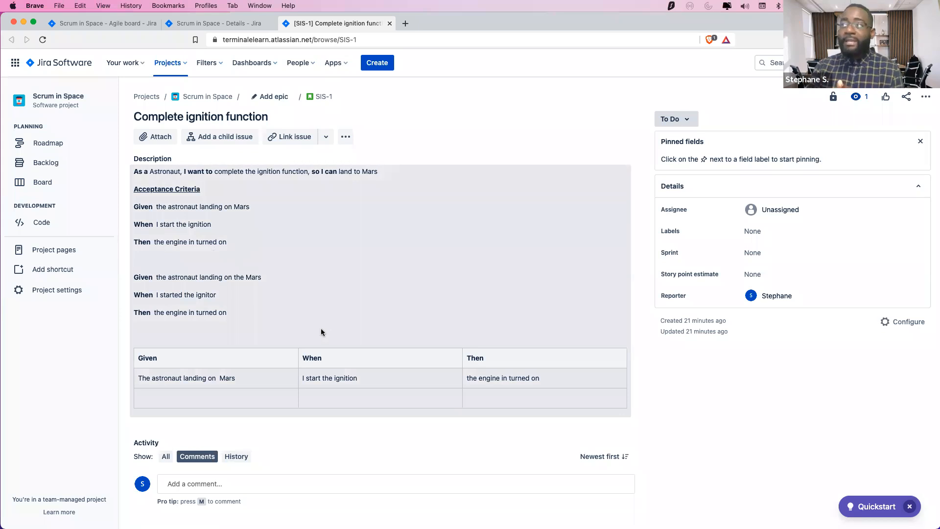
key(super+Tab)
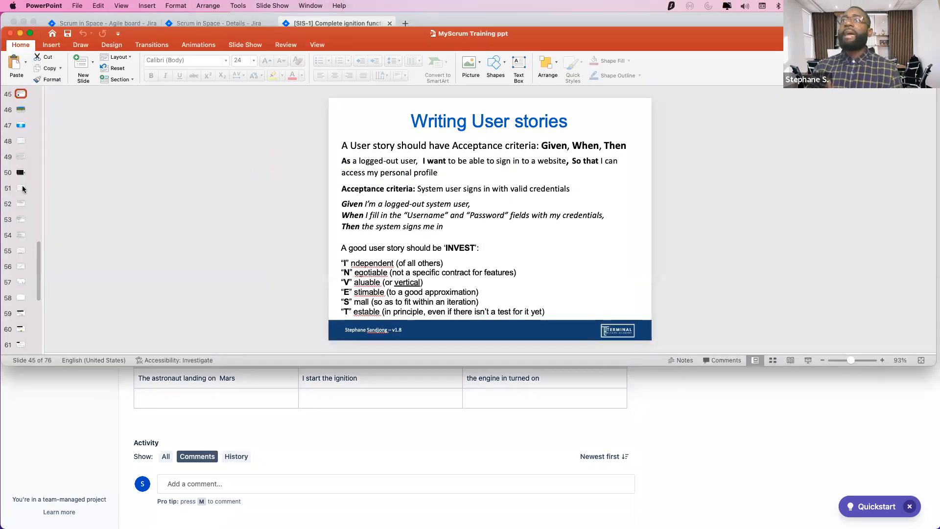
Page through the Burn-down, T-Shirt Sizes and Fibonacci slides to Planning Poker, then return to Jira
click(22, 188)
click(27, 252)
click(23, 313)
click(21, 330)
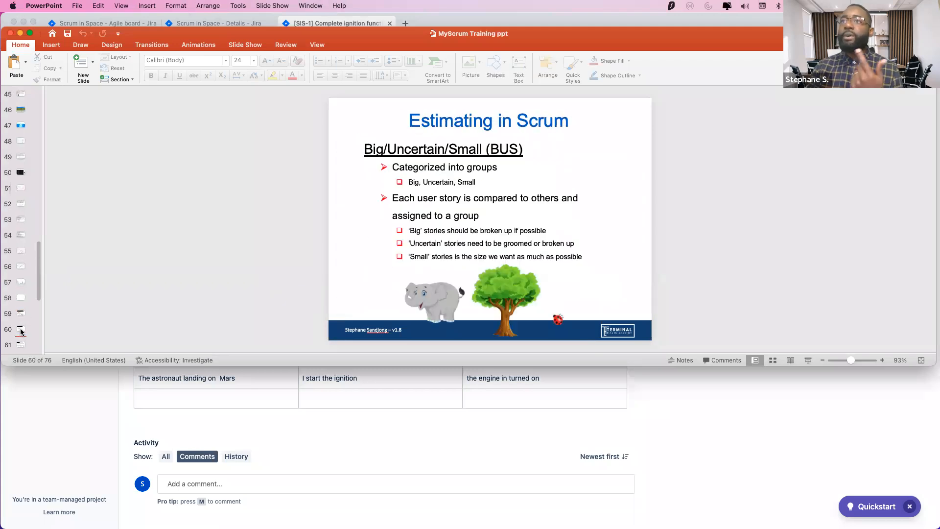
click(21, 344)
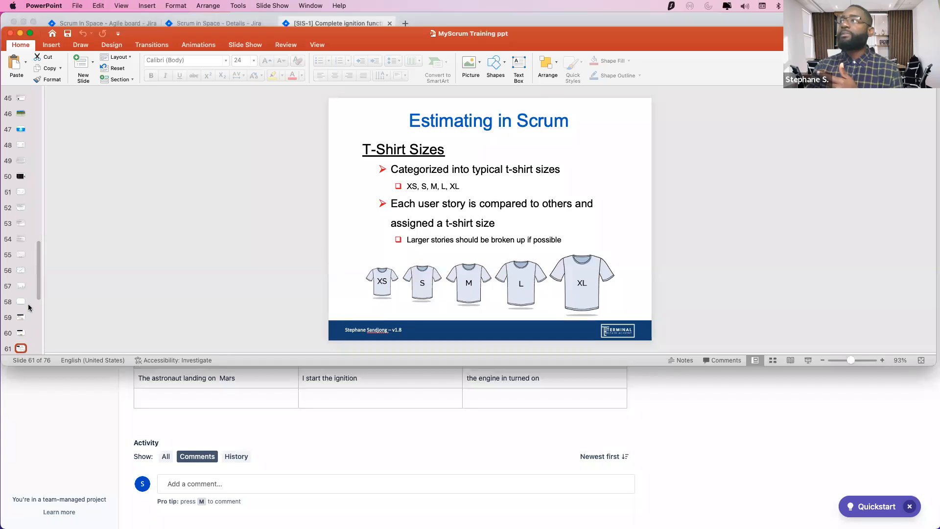
scroll(22, 274, down, 5)
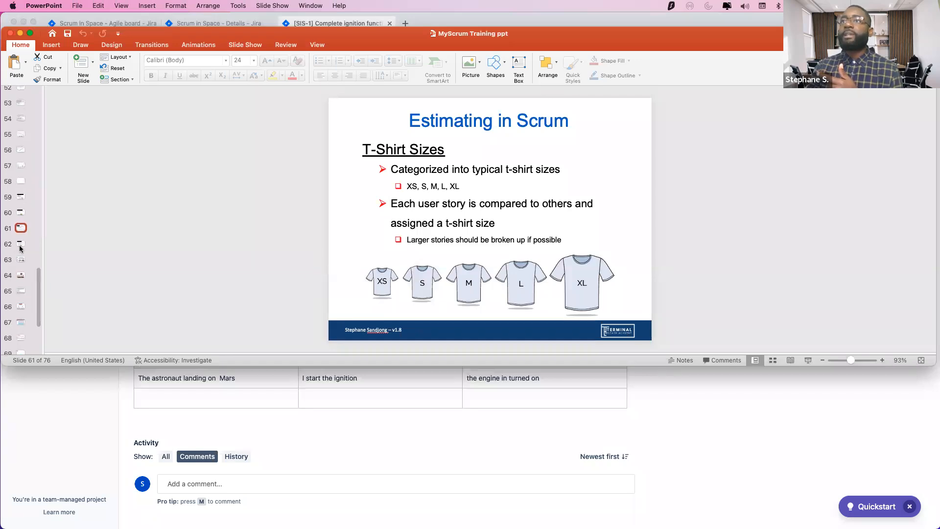
click(20, 245)
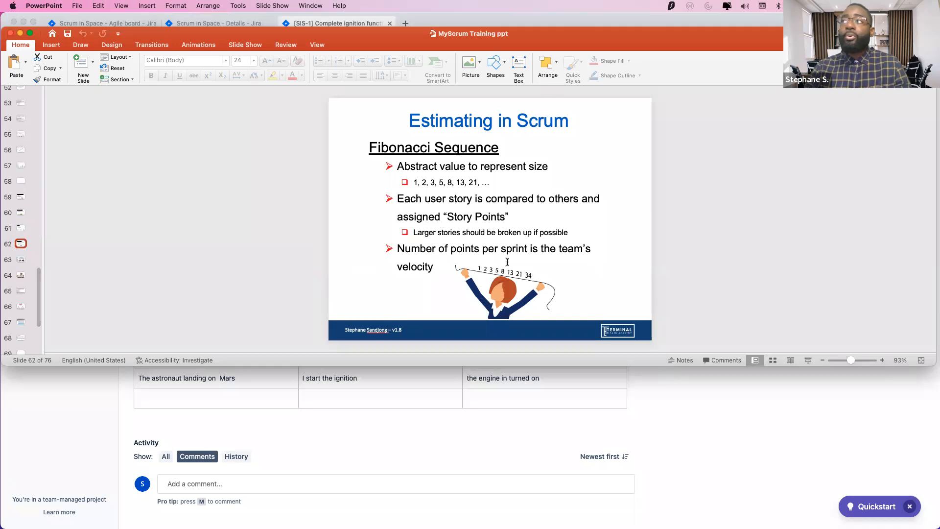
click(21, 262)
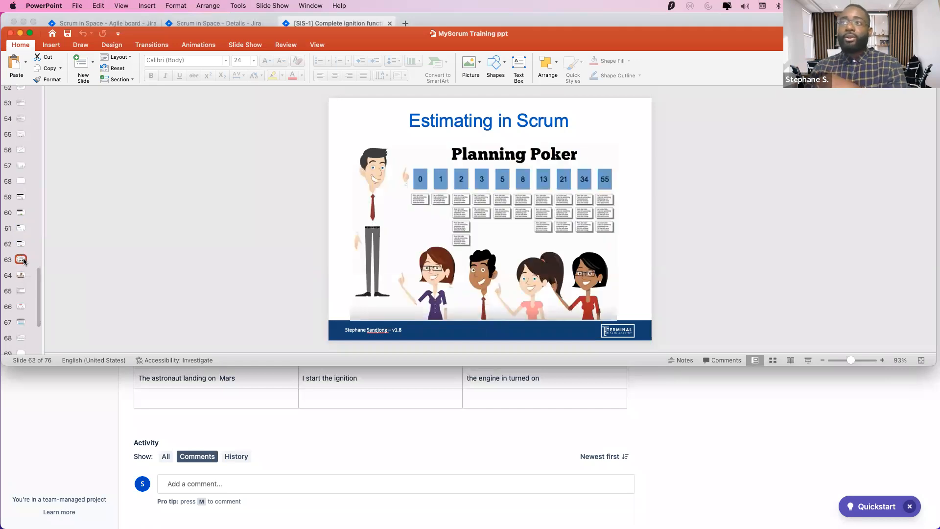
click(365, 436)
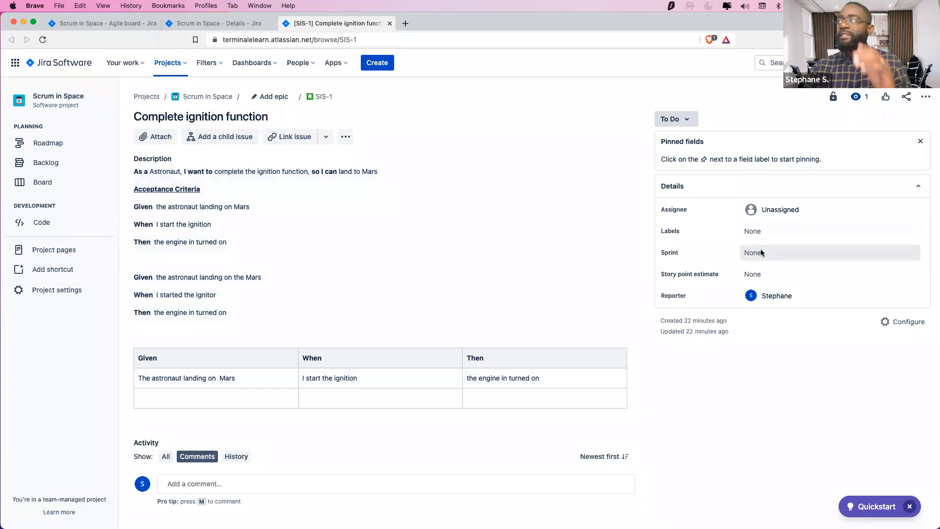
Set SIS-1's story point estimate to 5 and go back to the backlog tab
click(765, 277)
text(5)
click(894, 292)
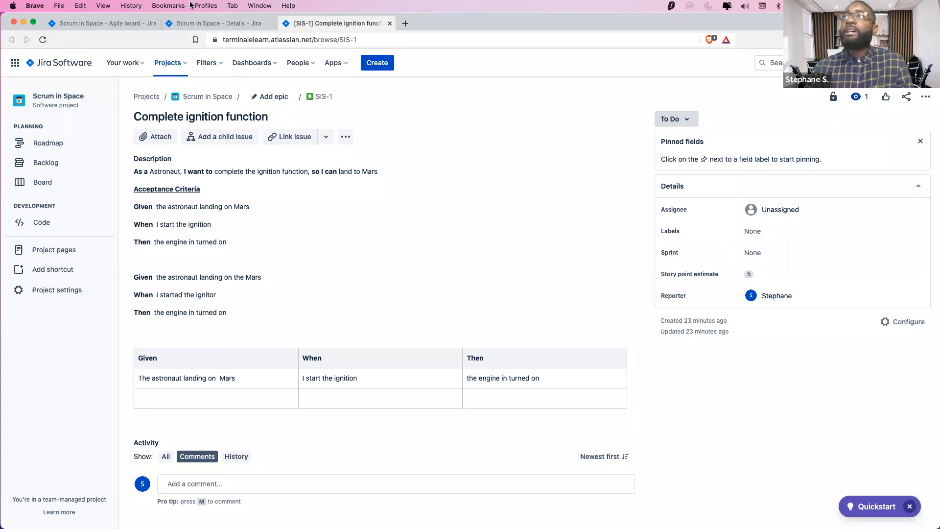
click(120, 26)
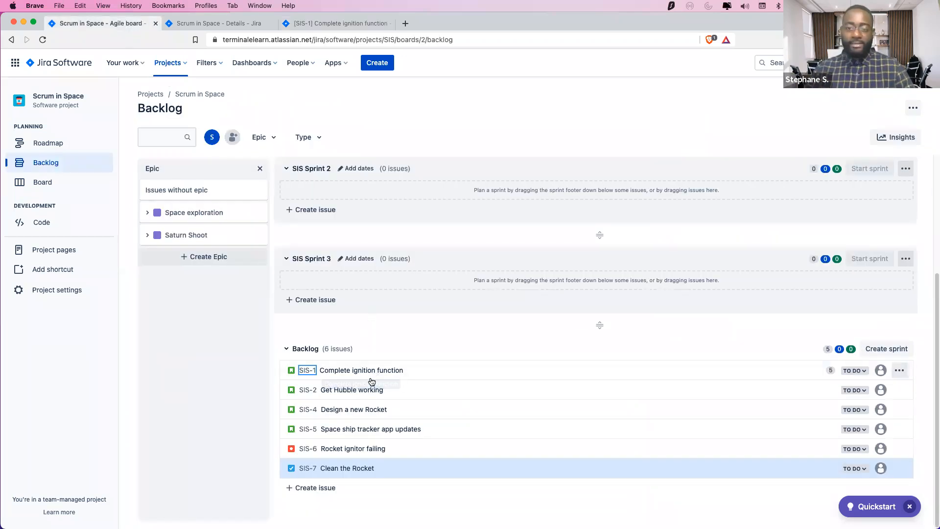
Open SIS-2 in a new tab and copy SIS-1's whole description
click(348, 389)
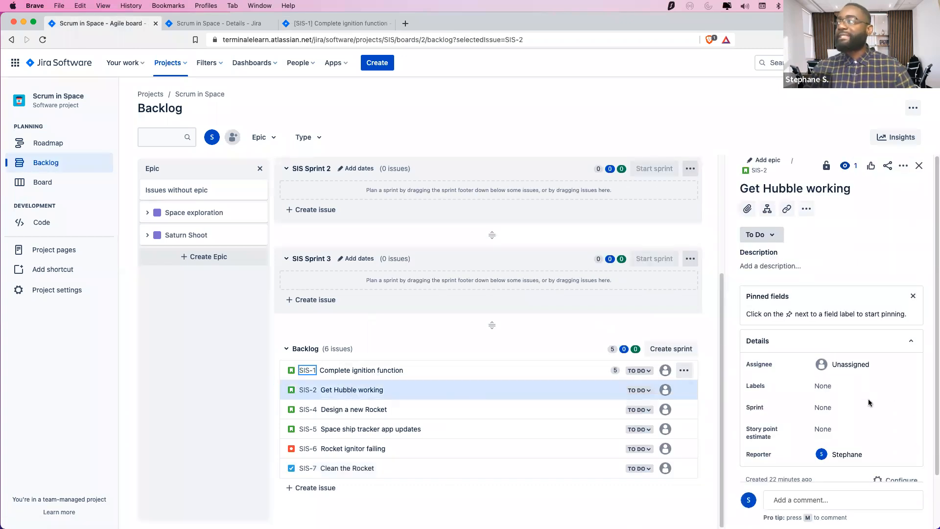
right_click(301, 389)
click(325, 395)
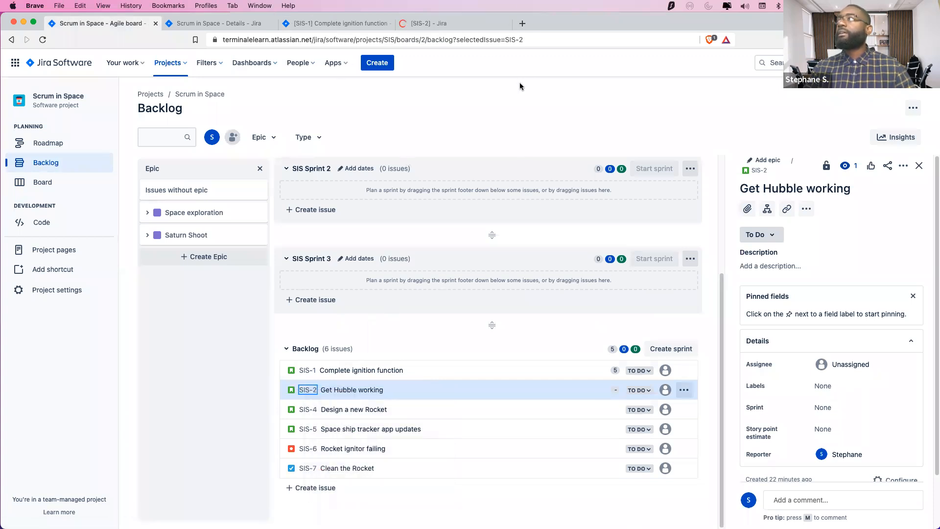
click(451, 26)
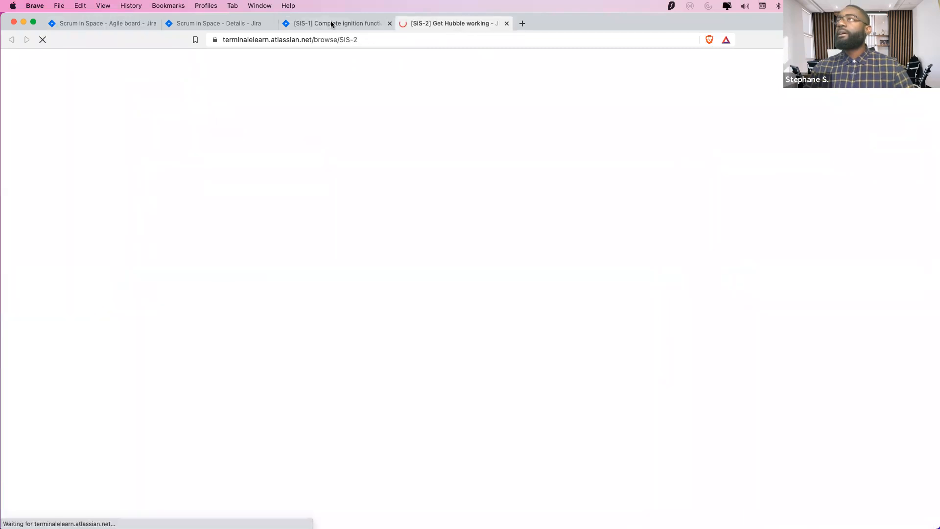
click(305, 28)
drag(635, 407, 131, 171)
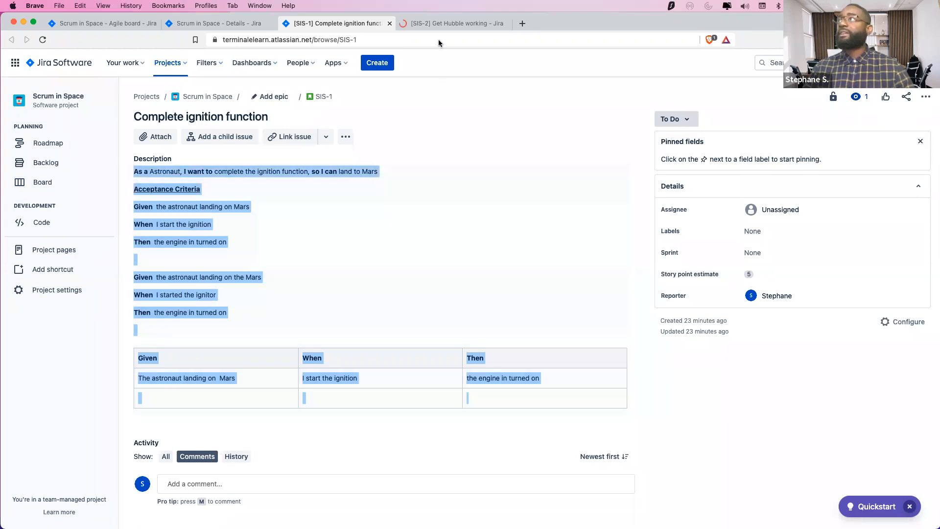
right_click(186, 207)
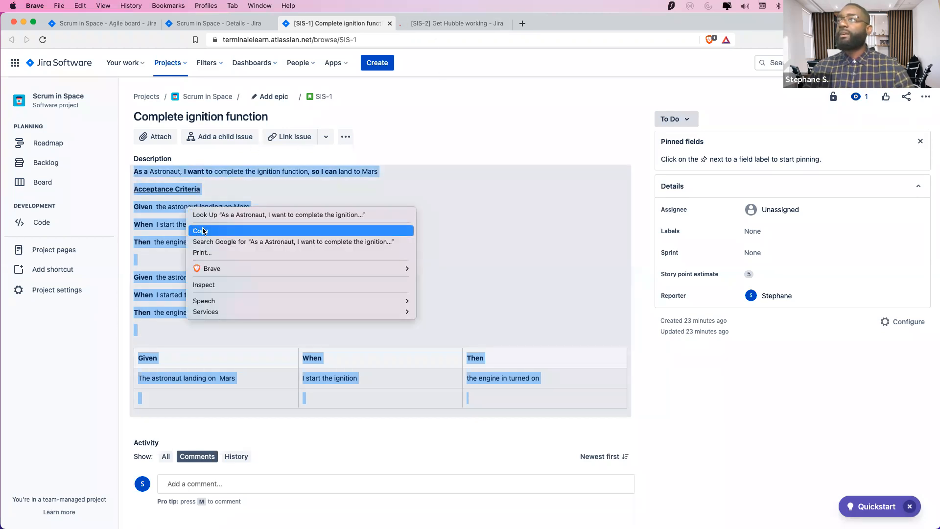
click(204, 230)
Paste the user story, acceptance criteria and table into SIS-2's description and save it
click(455, 23)
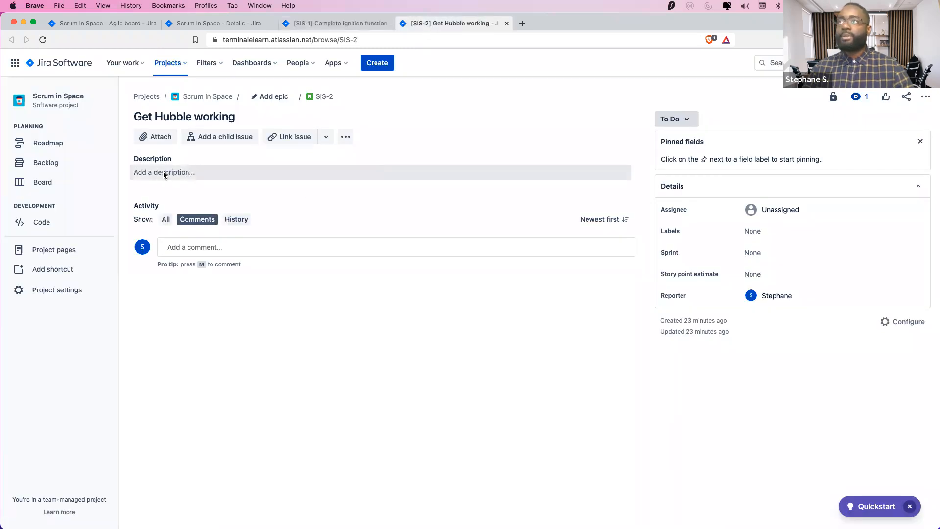
click(163, 174)
click(171, 177)
click(332, 211)
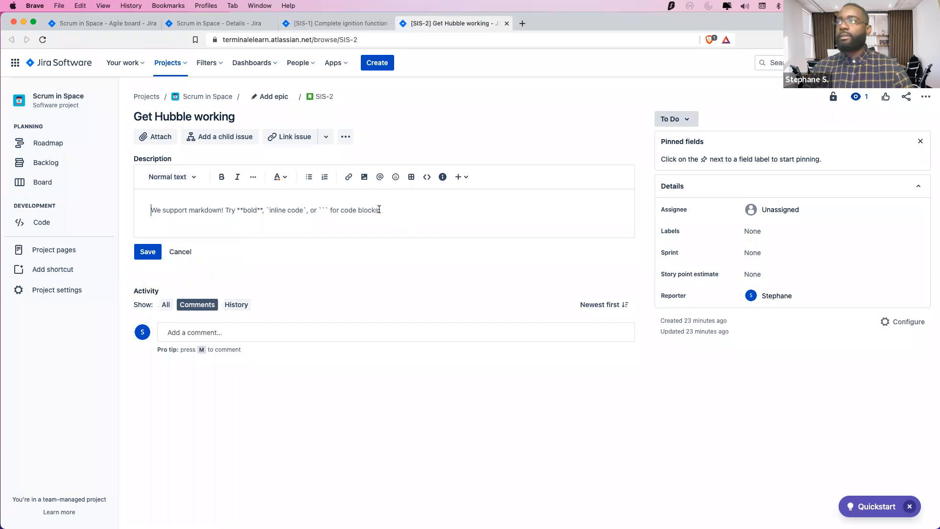
key(super+v)
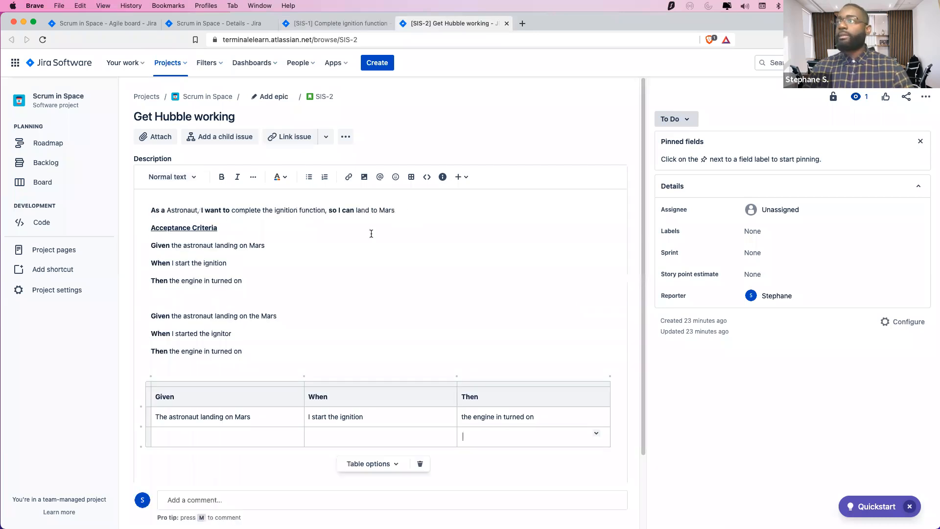
scroll(245, 381, down, 4)
click(145, 411)
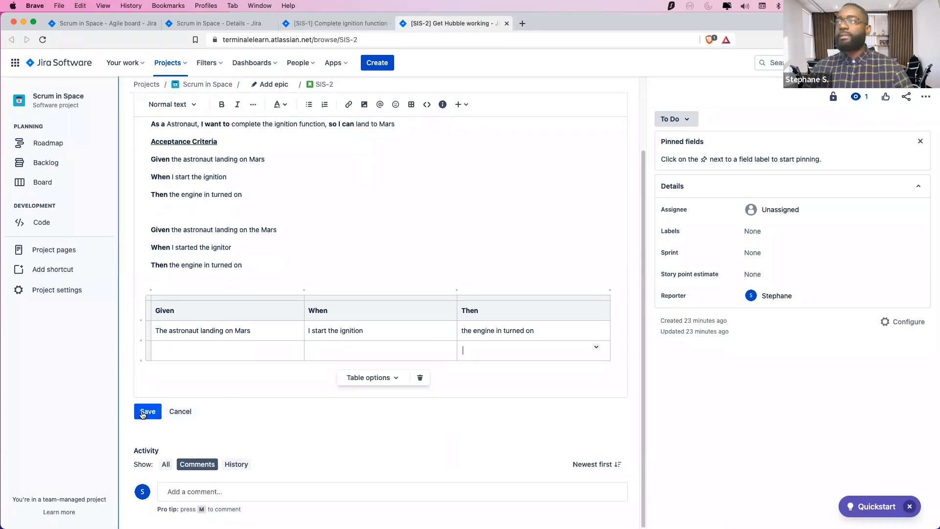
Give SIS-2 a story point estimate of 3
click(760, 274)
text(3)
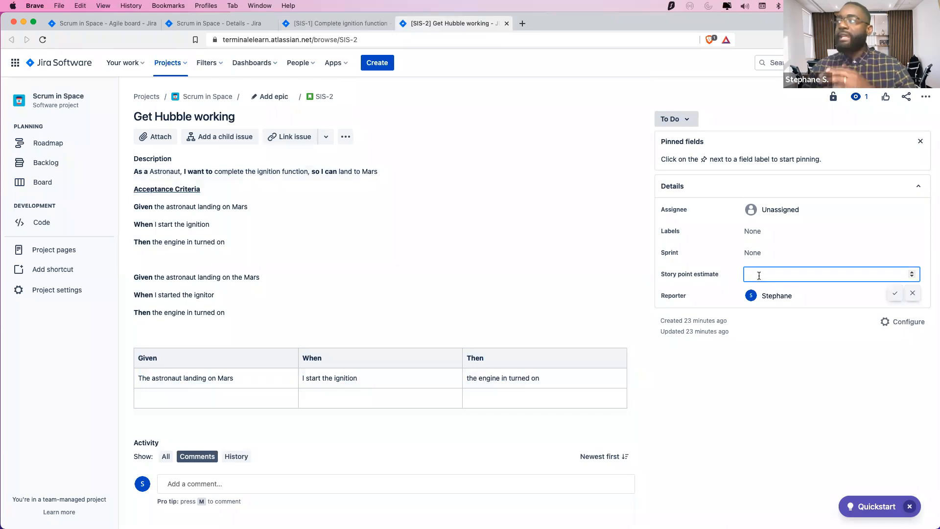
click(824, 382)
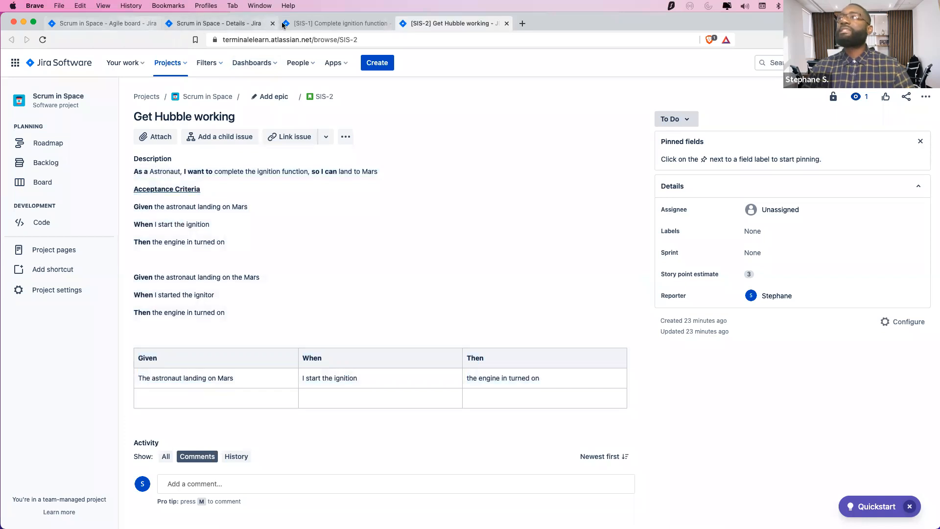
Open SIS-4 in a new tab and paste the user story and criteria table as its description
click(115, 25)
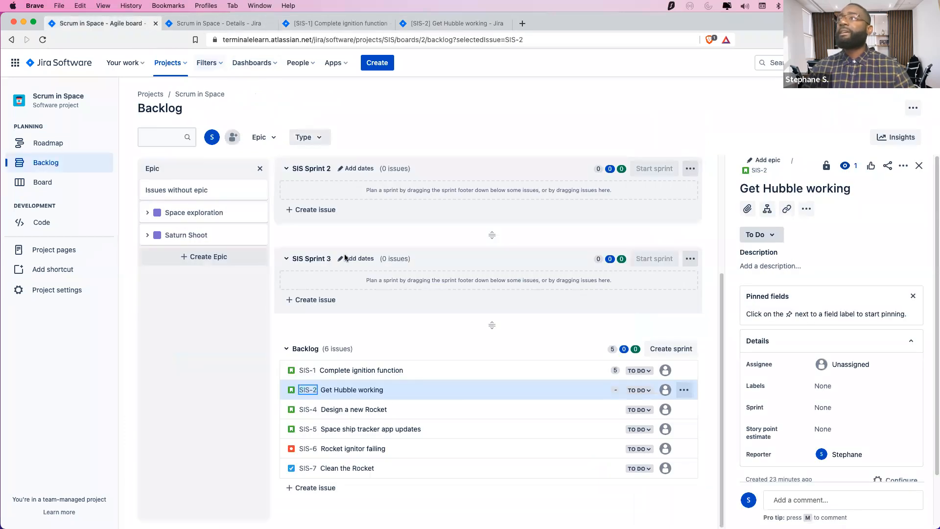
right_click(307, 410)
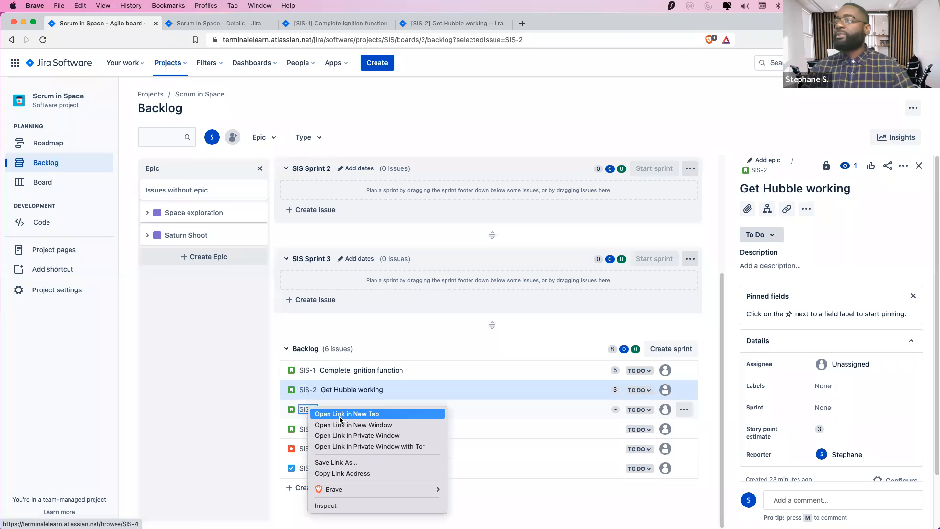
click(340, 416)
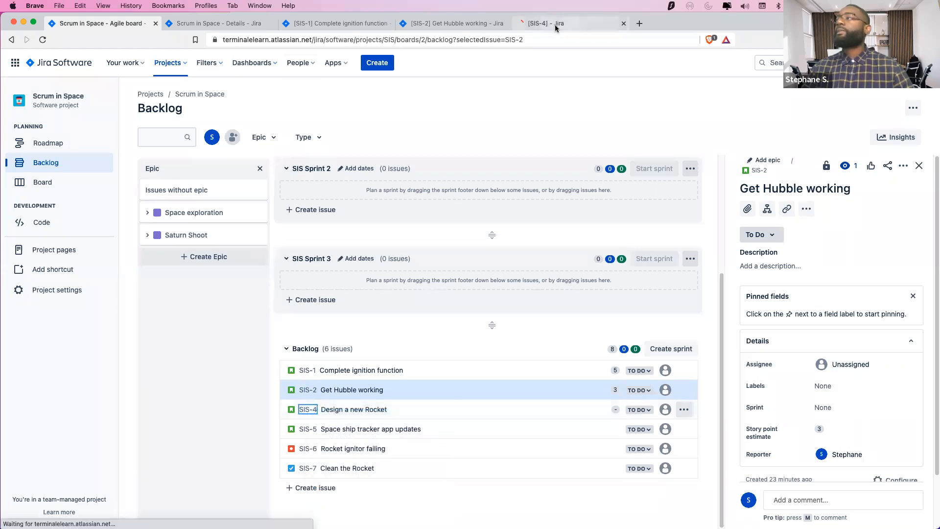
click(554, 25)
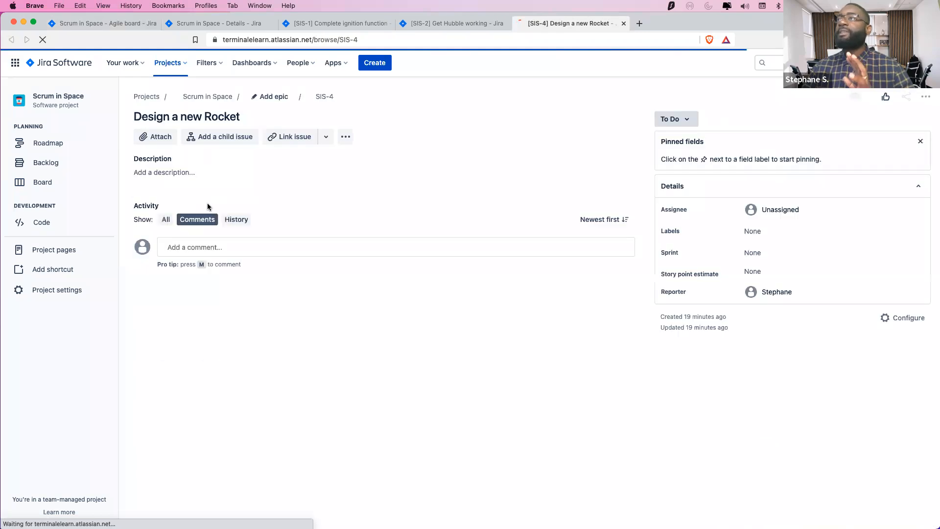
click(164, 177)
click(166, 177)
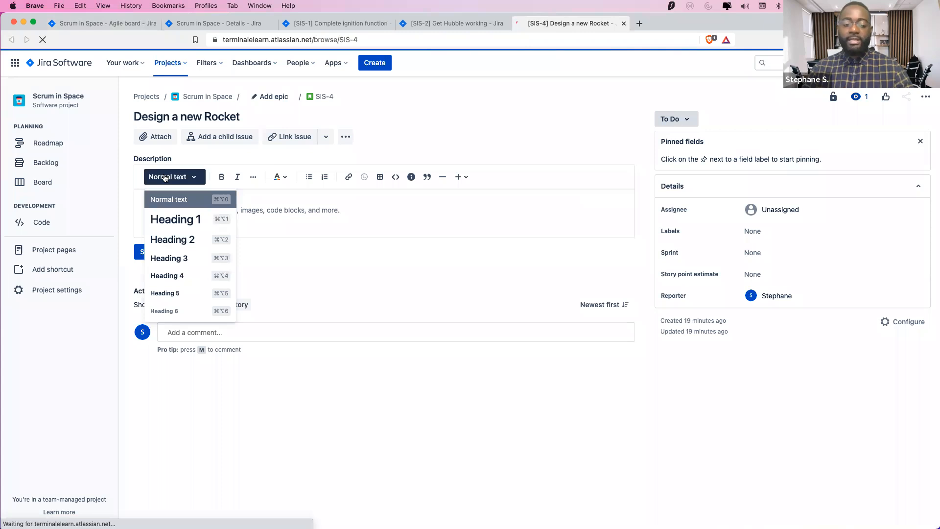
click(301, 209)
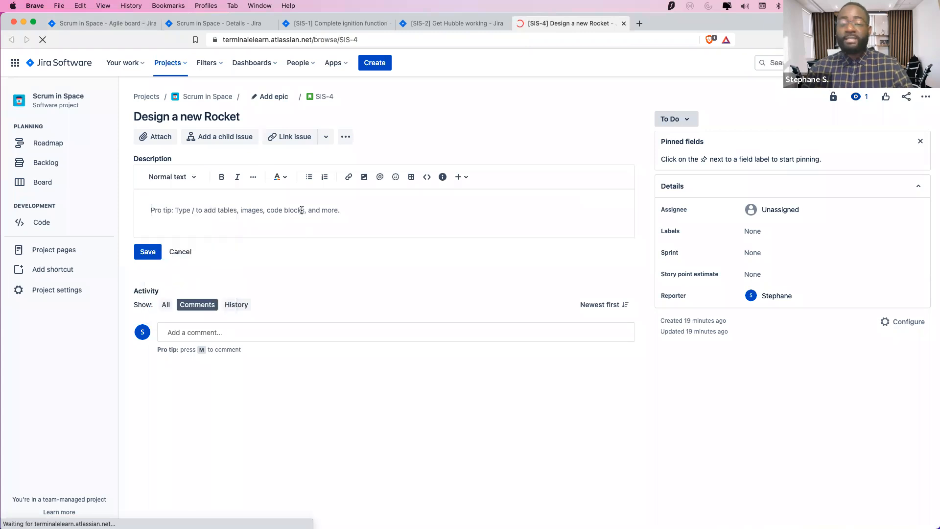
key(super+v)
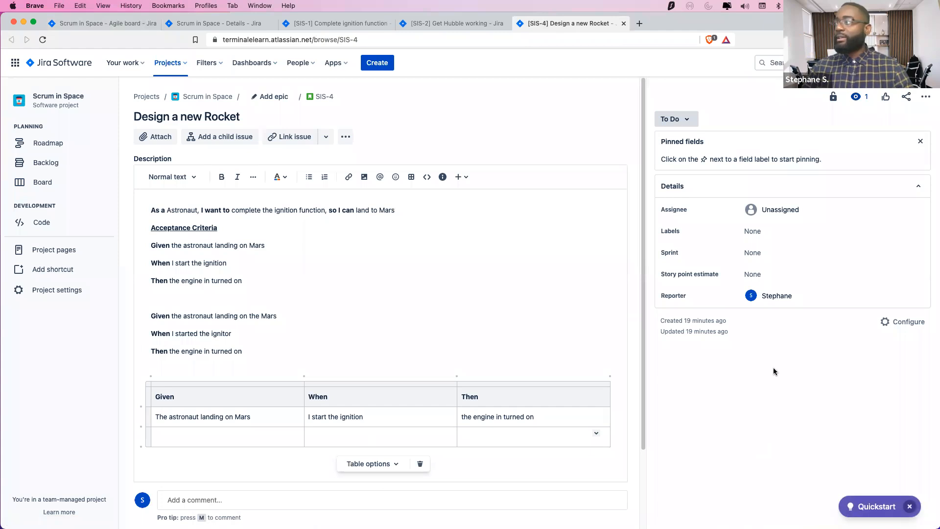
Set SIS-4's story point estimate to 5 and save the new description
click(757, 273)
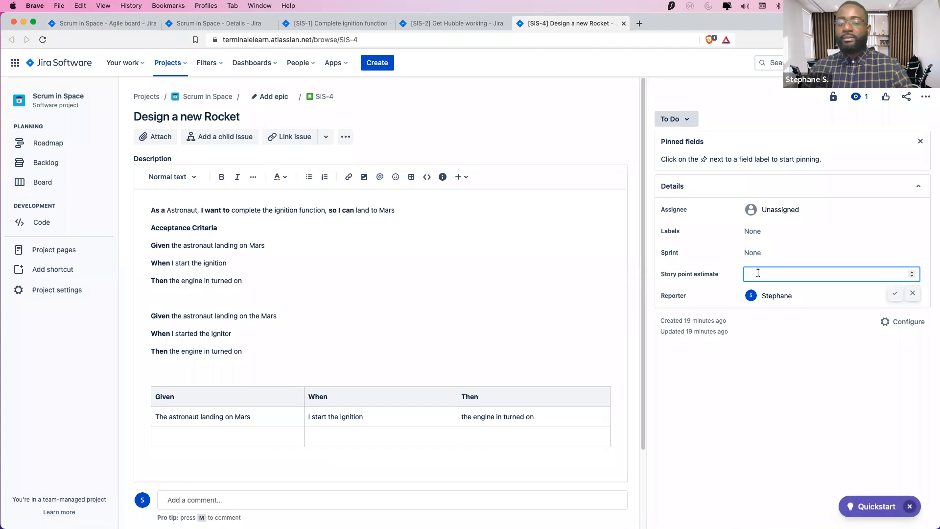
text(5)
key(Return)
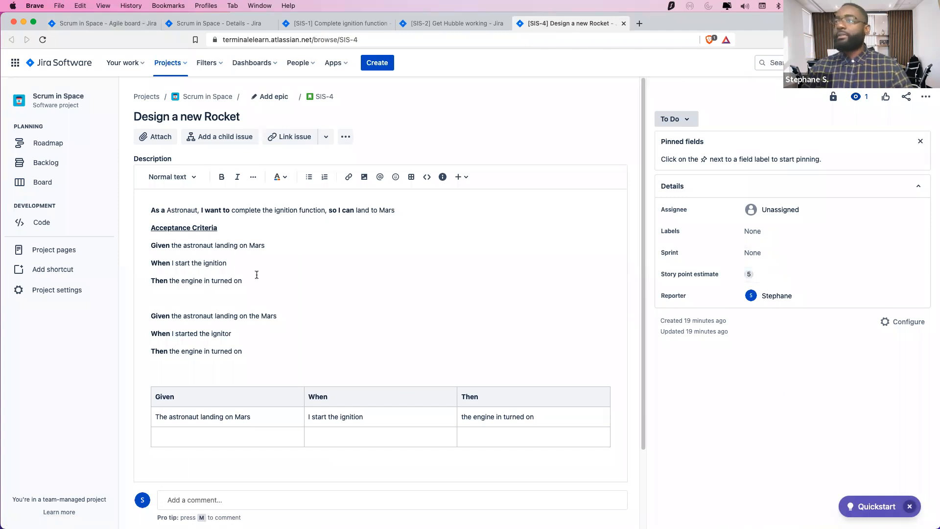
scroll(257, 274, down, 3)
click(145, 410)
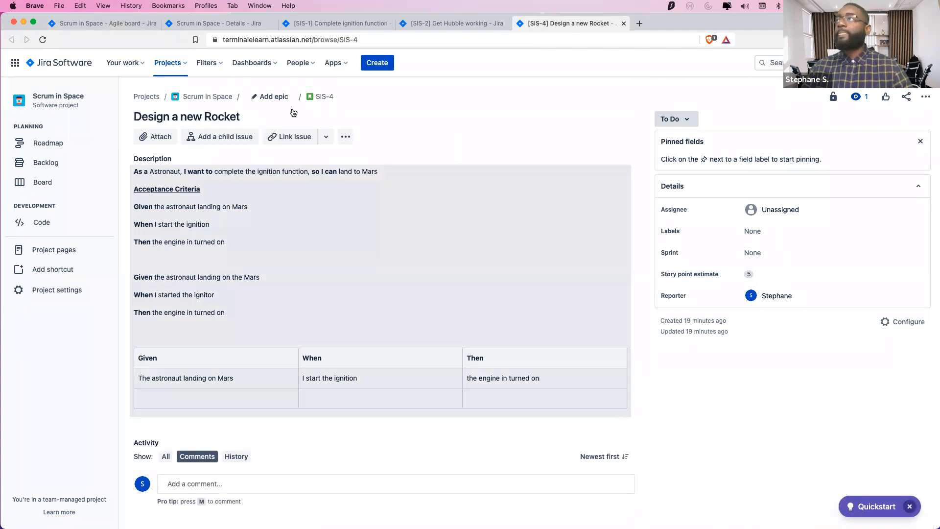
Open SIS-5 in a new tab, paste the user story description and save it
click(108, 24)
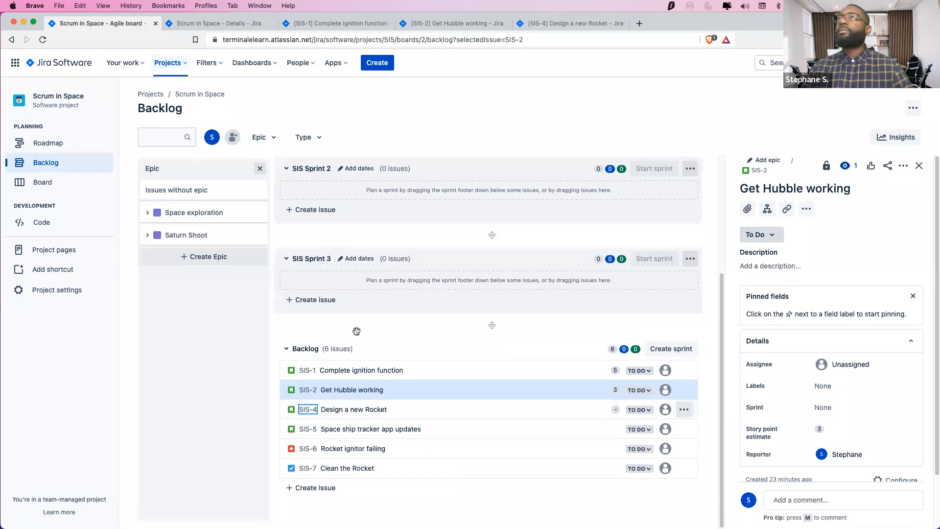
right_click(313, 429)
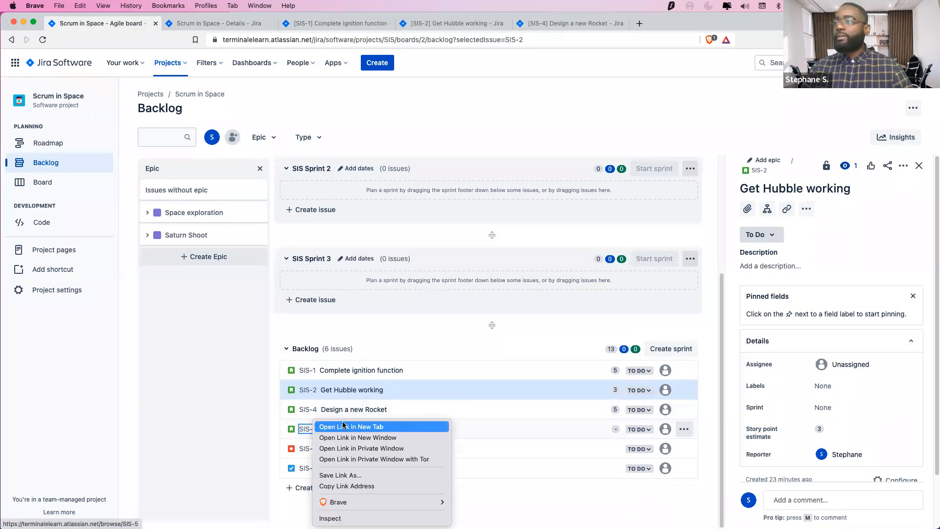
click(288, 101)
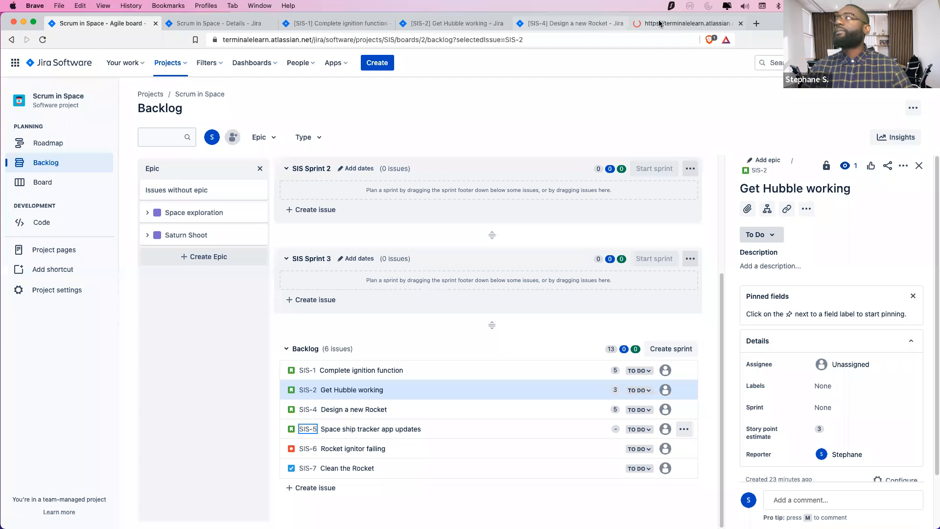
click(659, 23)
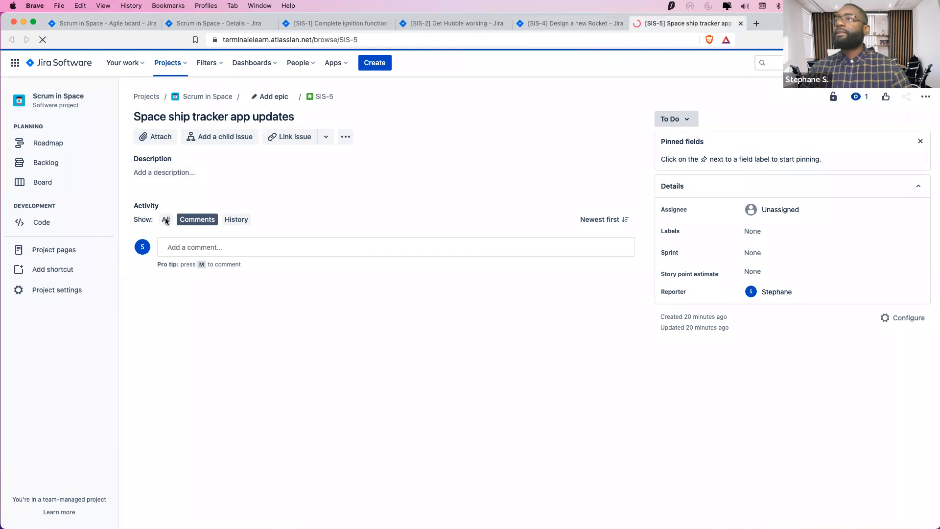
click(165, 173)
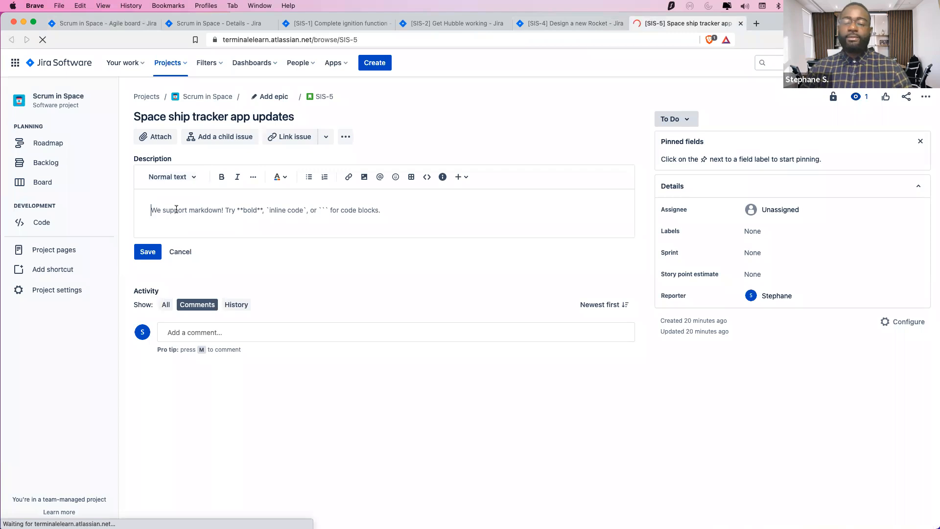
text(As a Astronaut, I want to complete the ignition function, so I can land to Mars Acceptance Criteria Given the astronaut landing on Mars When I start the ignition Then the engine in turned on  Given the astronaut landing on the Mars When I started the ignitor Then the engine in turned on  Given	When	Then The astronaut landing on Mars	I start the ignition	the engine in turned on)
scroll(153, 436, down, 3)
click(148, 414)
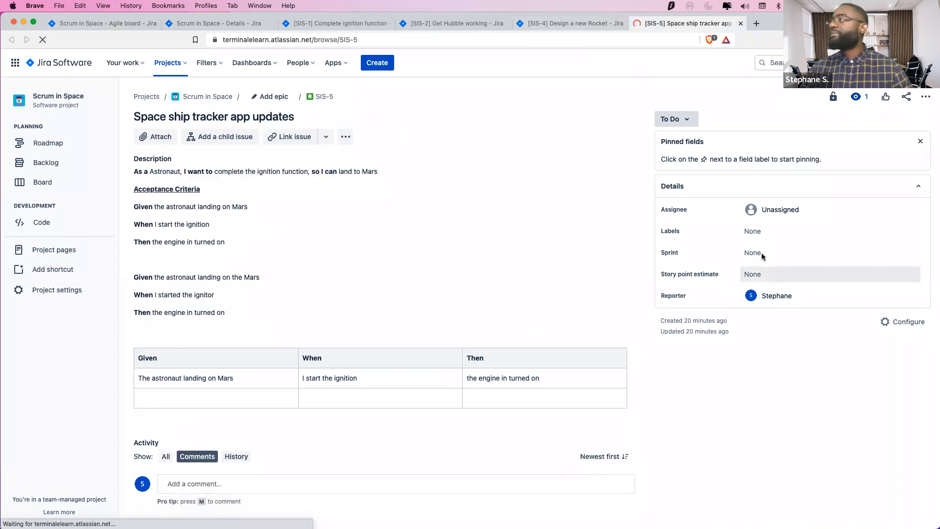
Give SIS-5 a story point estimate of 5 and go back to the backlog
click(761, 274)
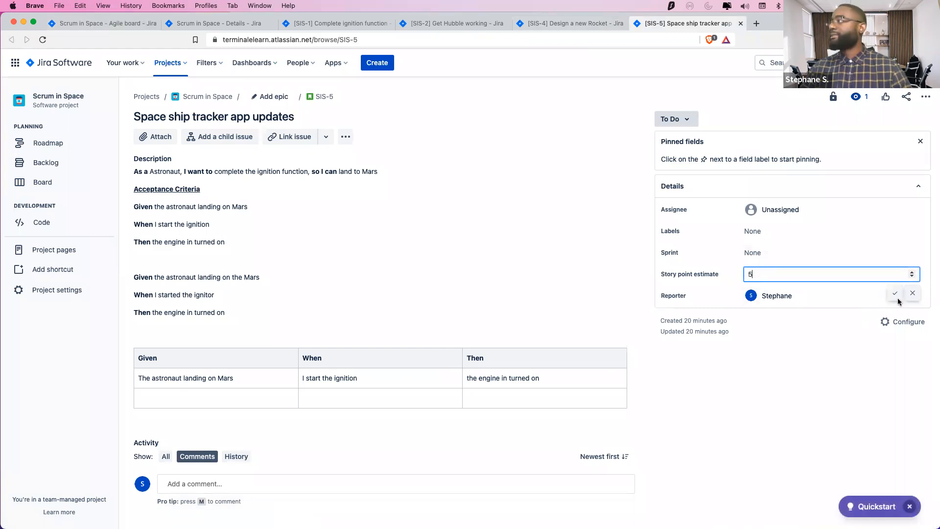
click(704, 413)
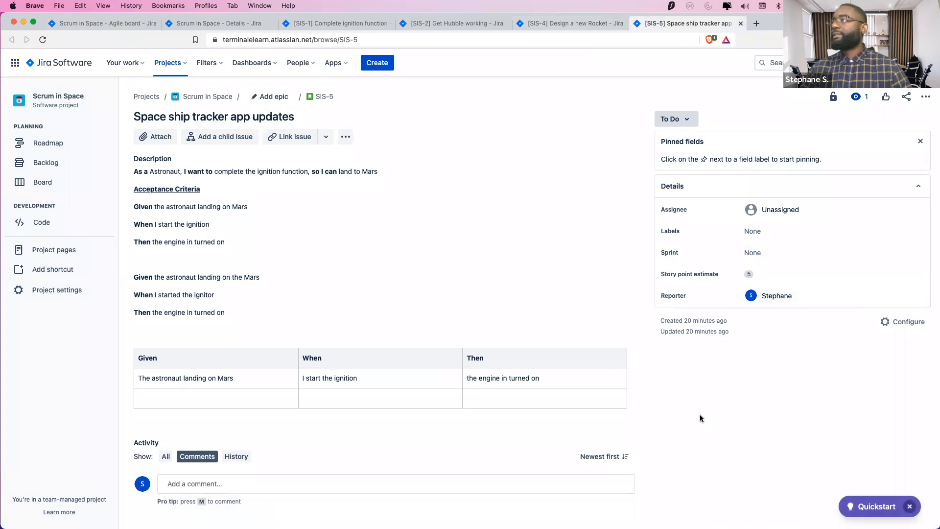
click(100, 23)
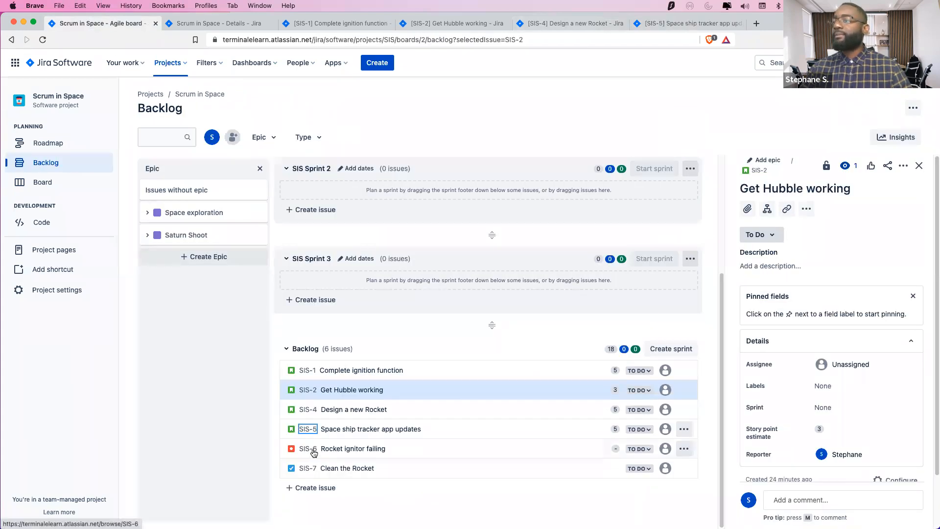
Open SIS-6 Rocket ignitor failing in its own browser tab
right_click(313, 451)
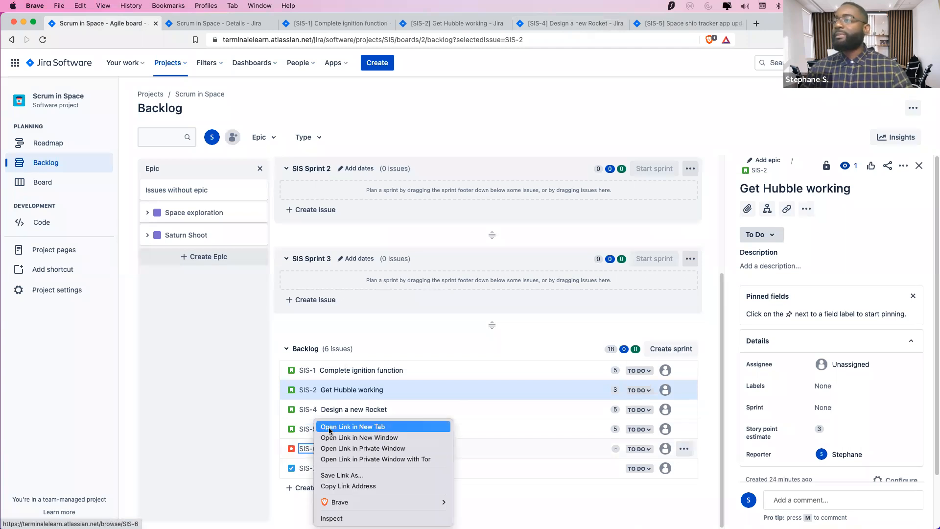
click(332, 427)
click(766, 23)
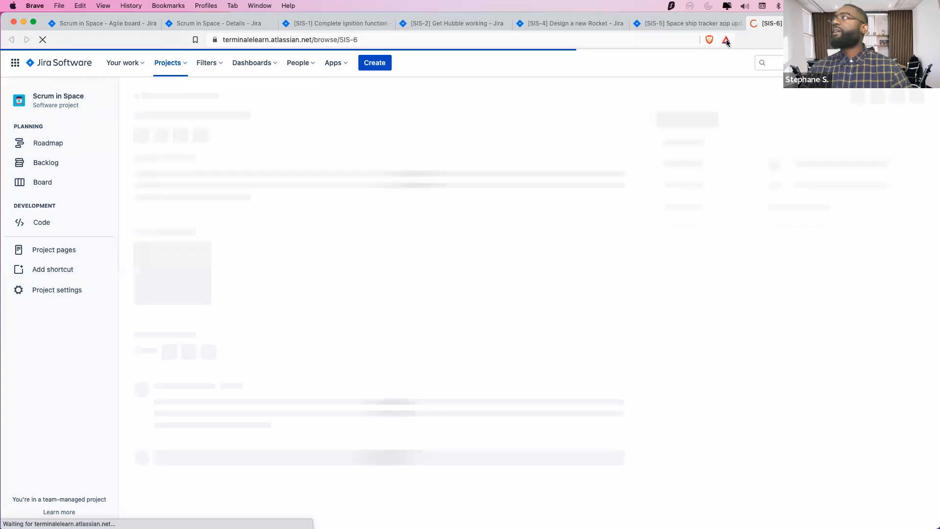
click(695, 23)
click(768, 23)
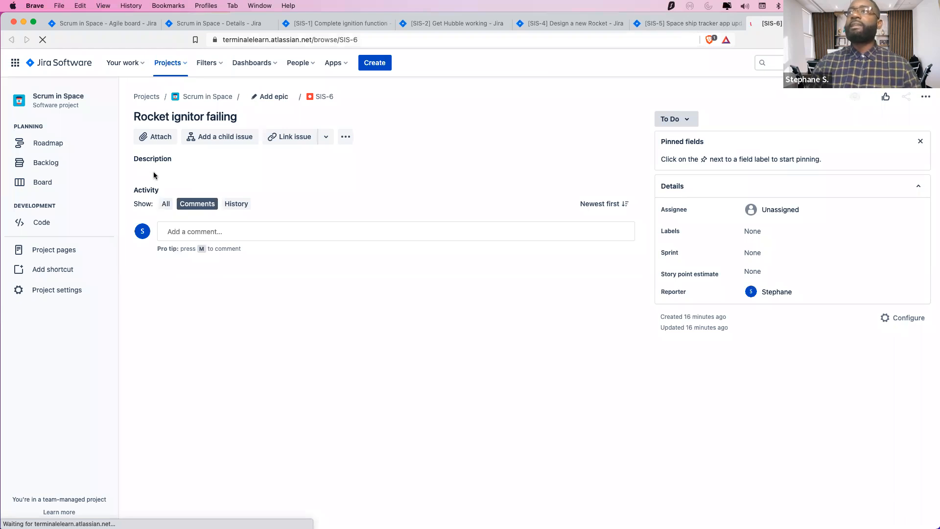
Write and save the description 'This is description of the Rocket ignition failing'
click(189, 176)
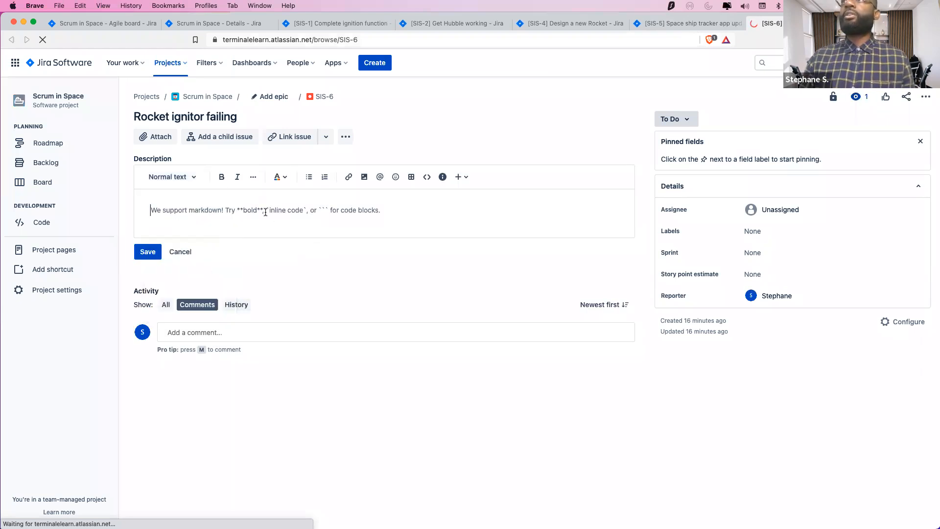
text(The)
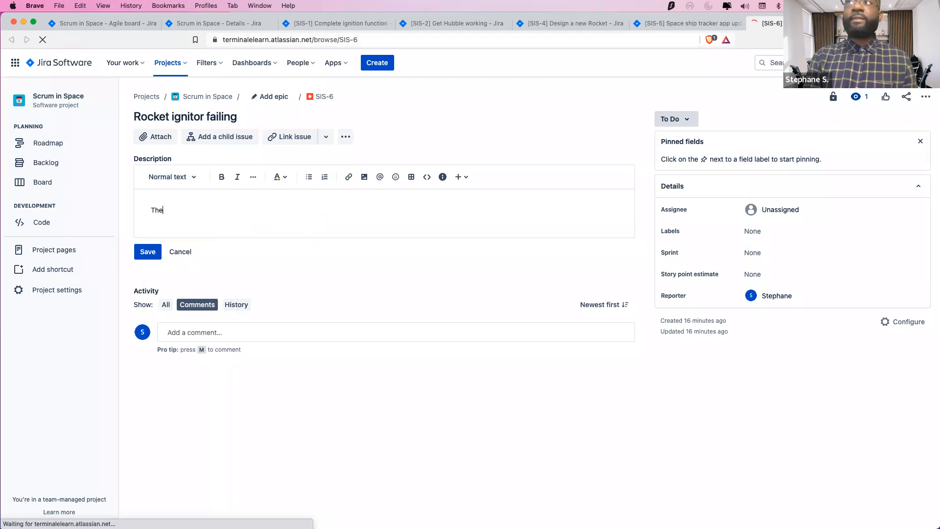
key(BackSpace)
key(BackSpace)
key(BackSpace)
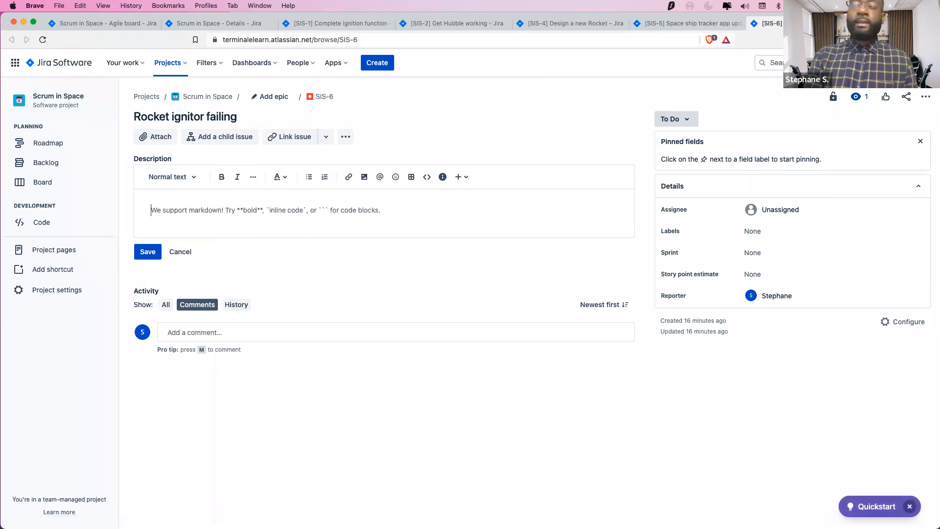
text(T)
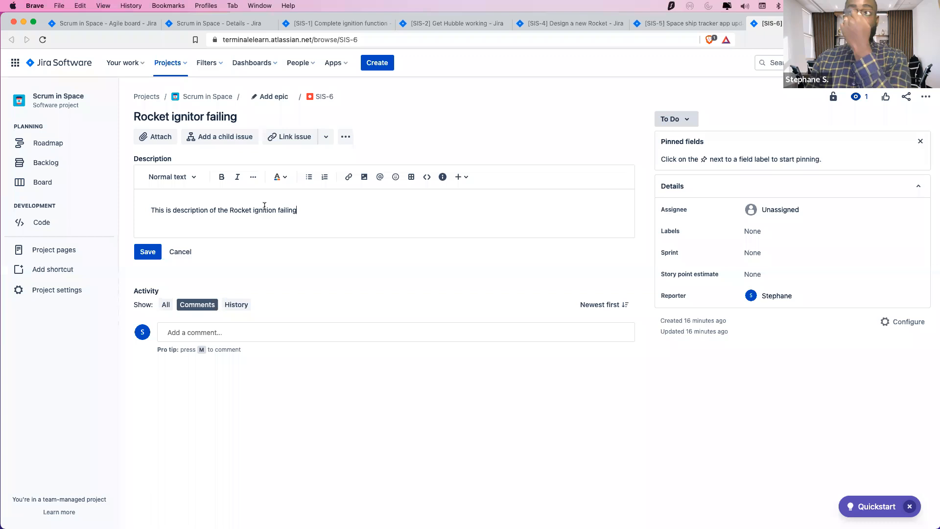
key(Return)
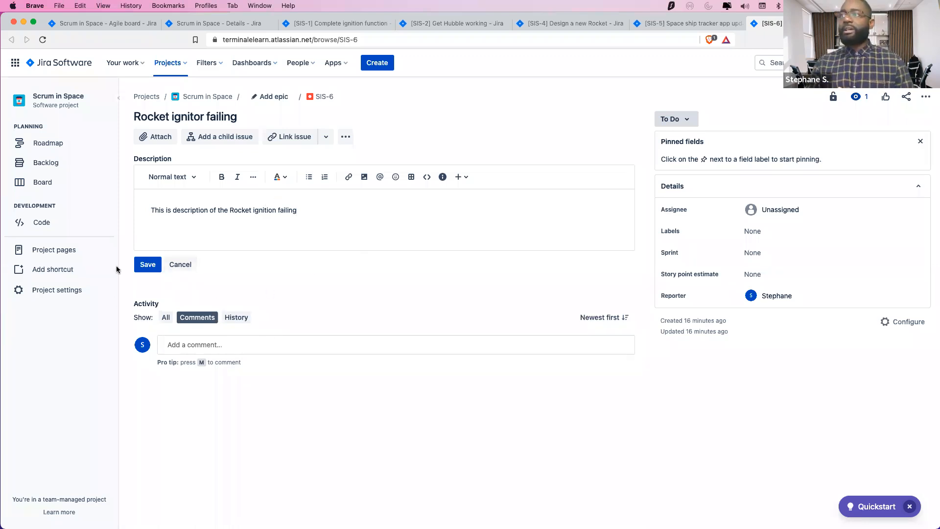
click(151, 264)
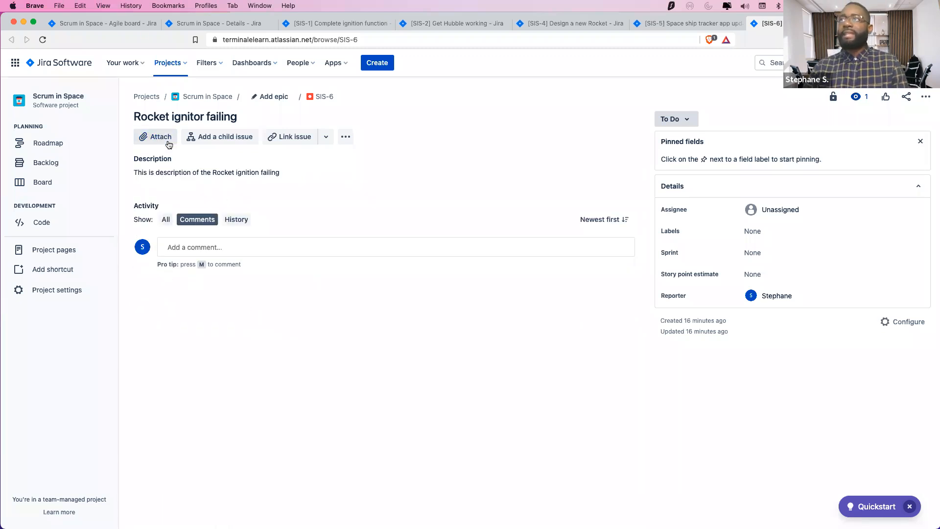
Skip attaching a file and set SIS-6's story point estimate to 3
click(142, 132)
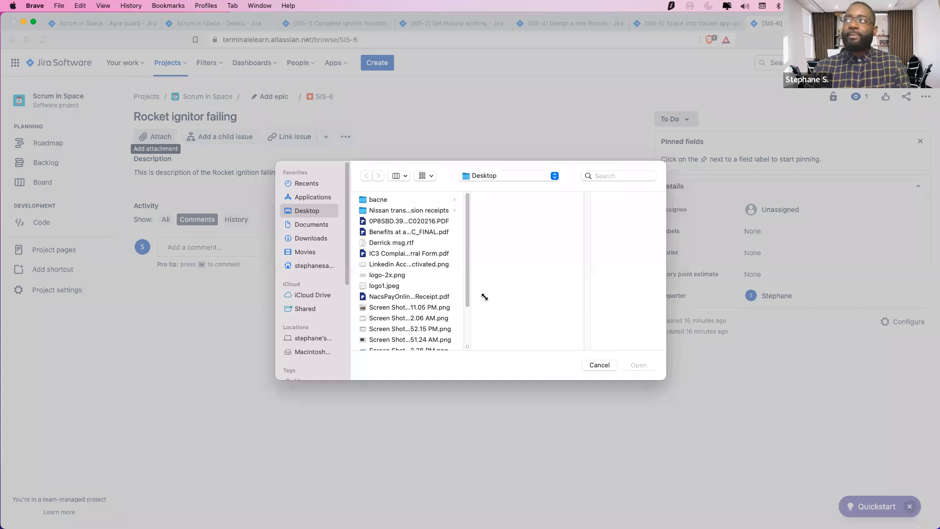
key(Escape)
click(416, 117)
click(783, 270)
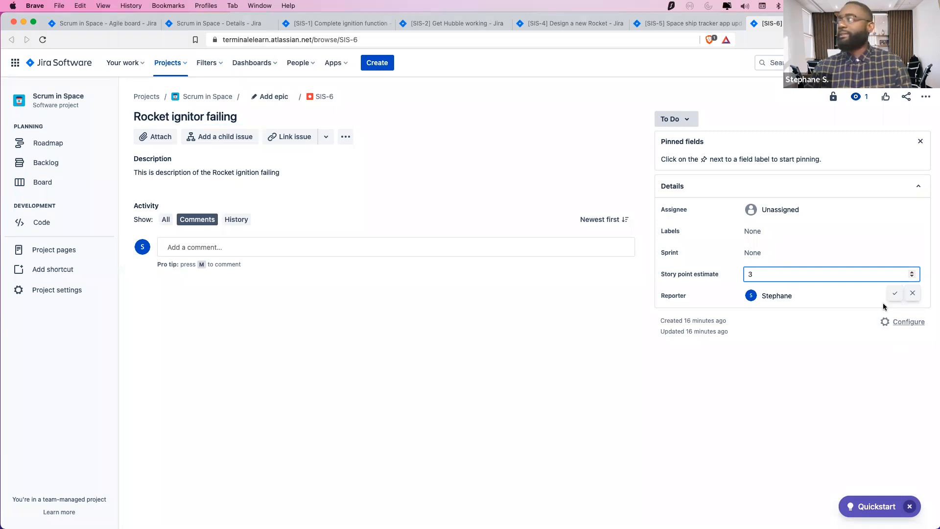
click(894, 293)
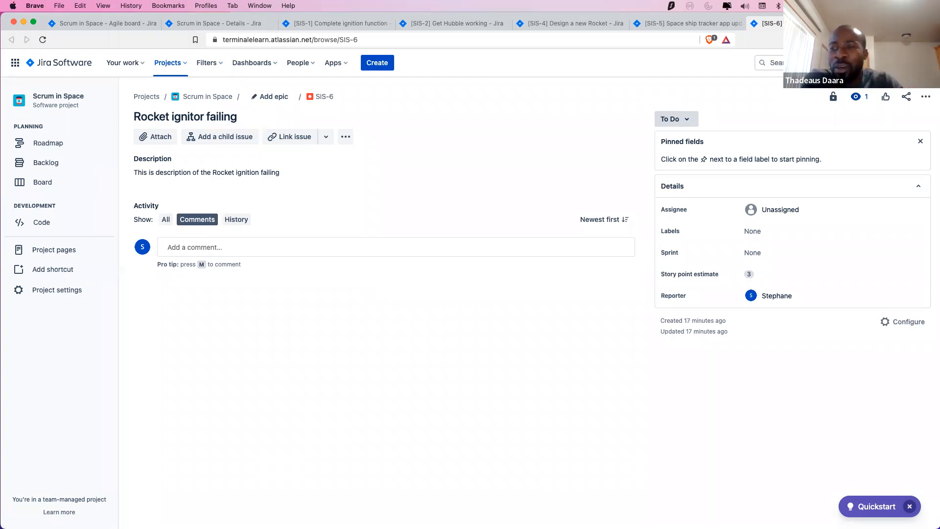
key(super+Tab)
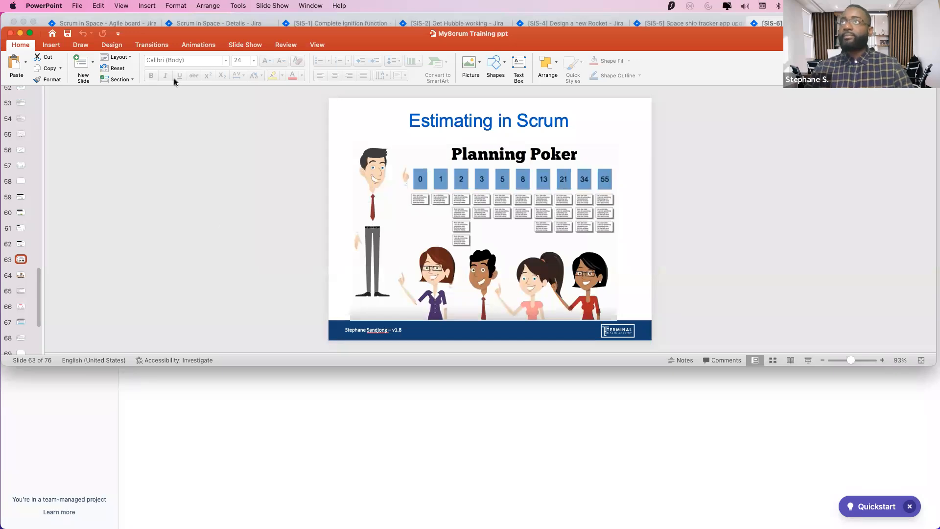
click(367, 374)
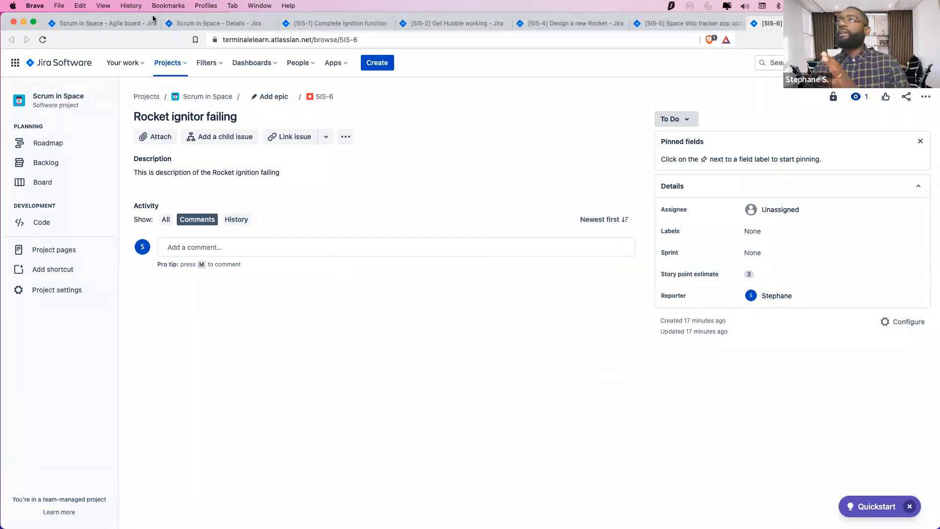
Open SIS-7 Clean the Rocket in a new tab, leaving its sprint unchanged
click(127, 24)
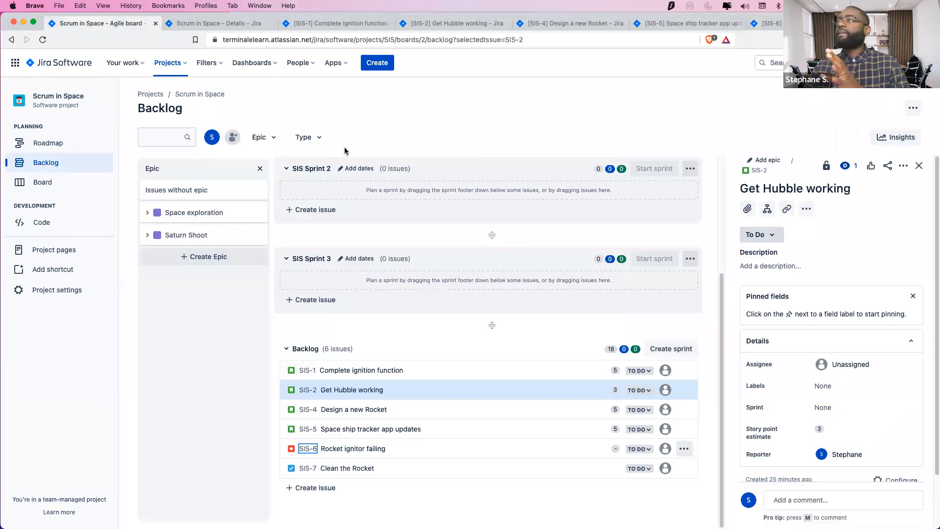
click(309, 469)
right_click(309, 466)
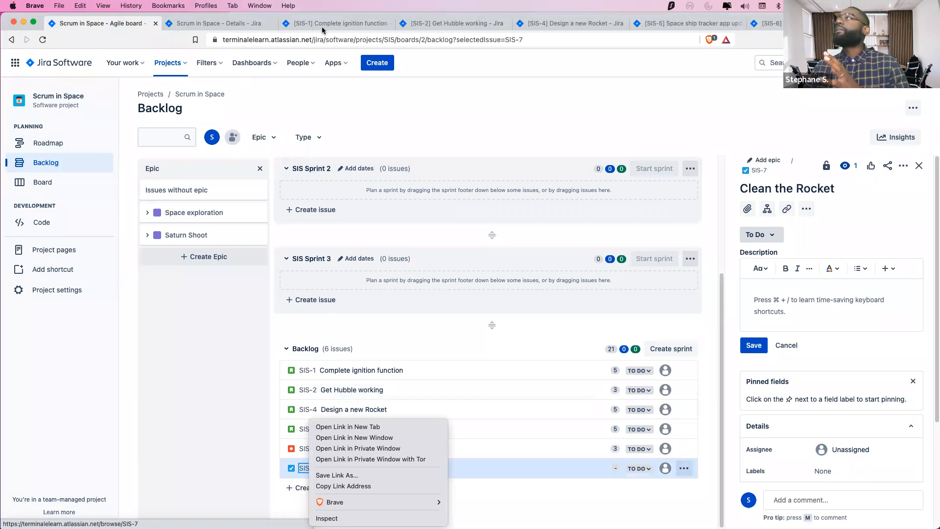
click(356, 428)
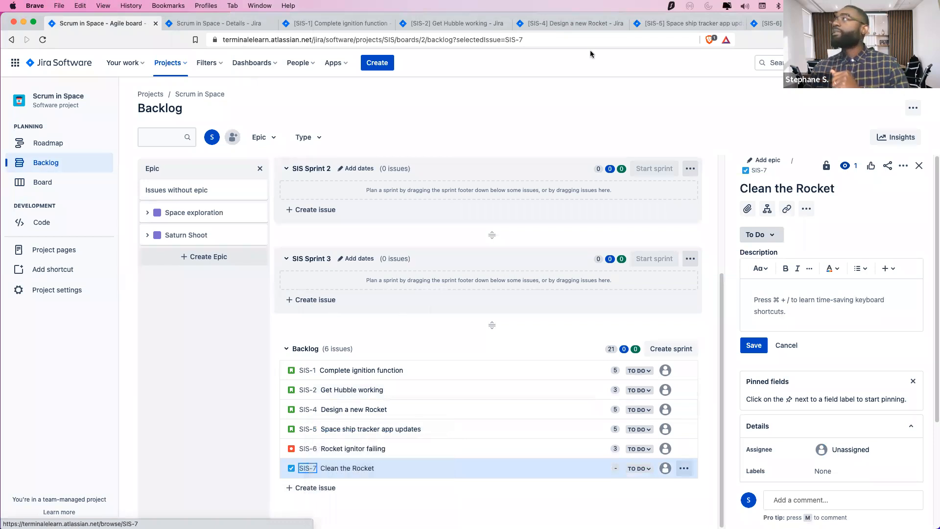
click(817, 24)
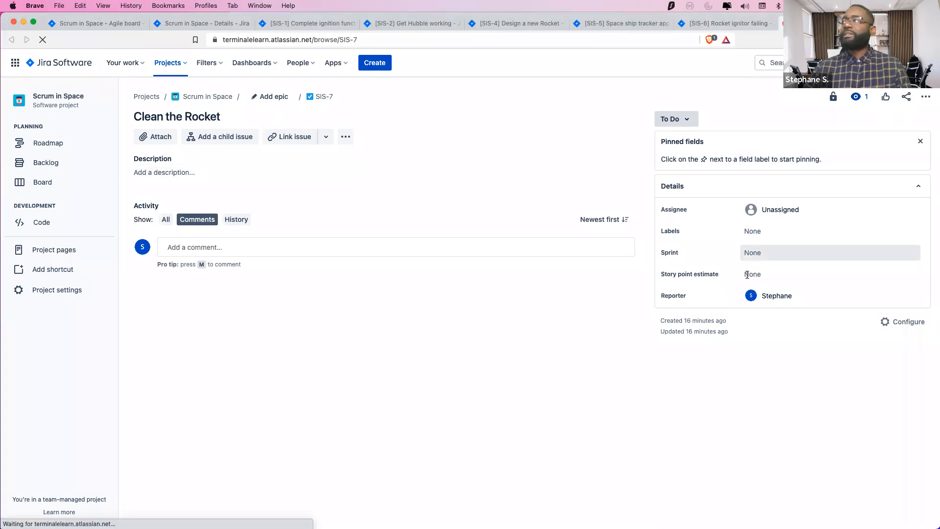
click(745, 254)
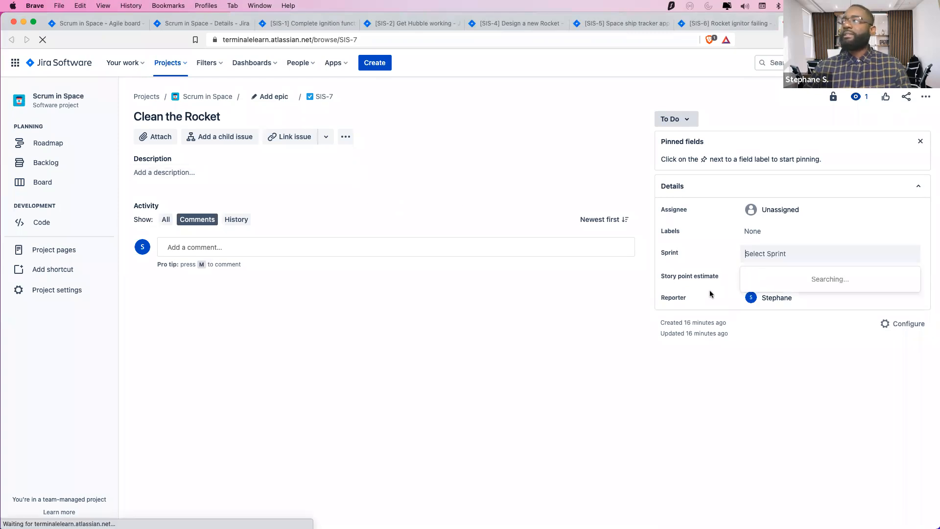
click(212, 184)
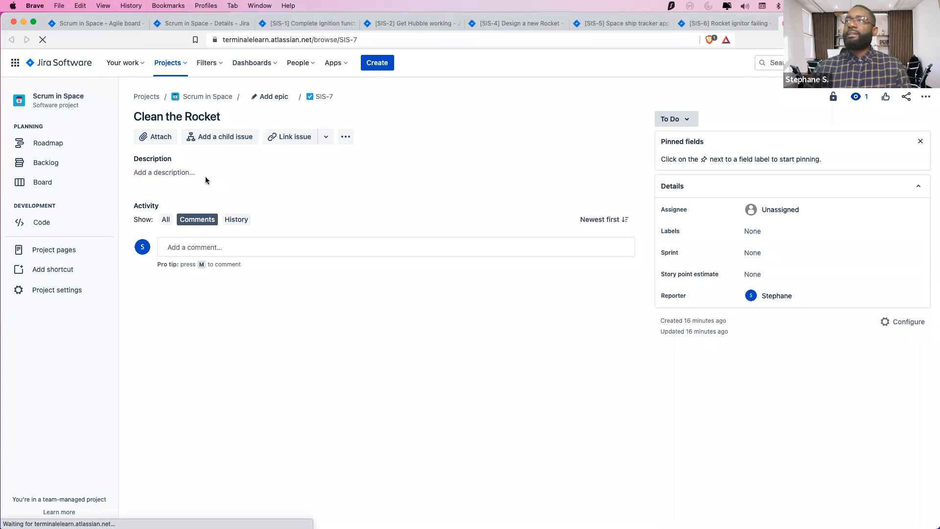
Save a short description on SIS-7 and set its story point estimate to 3
click(166, 176)
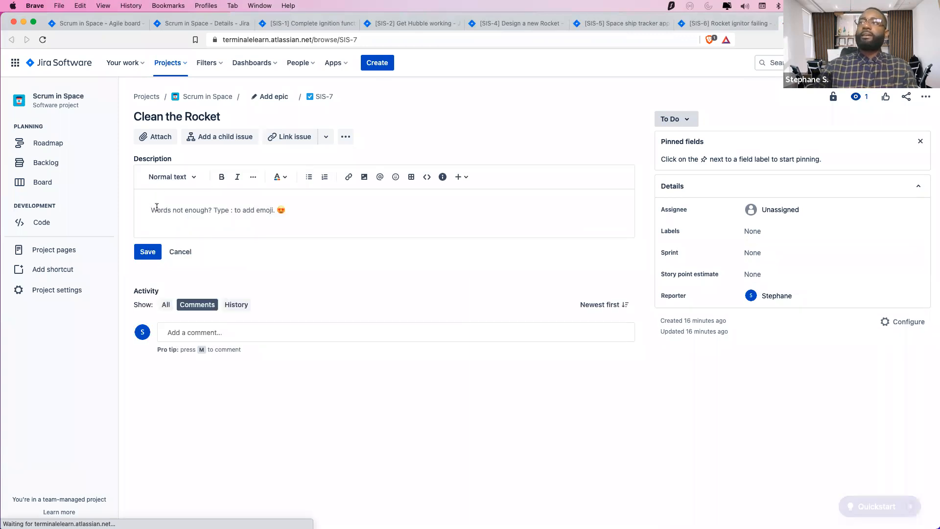
text(Y)
key(BackSpace)
text(This s)
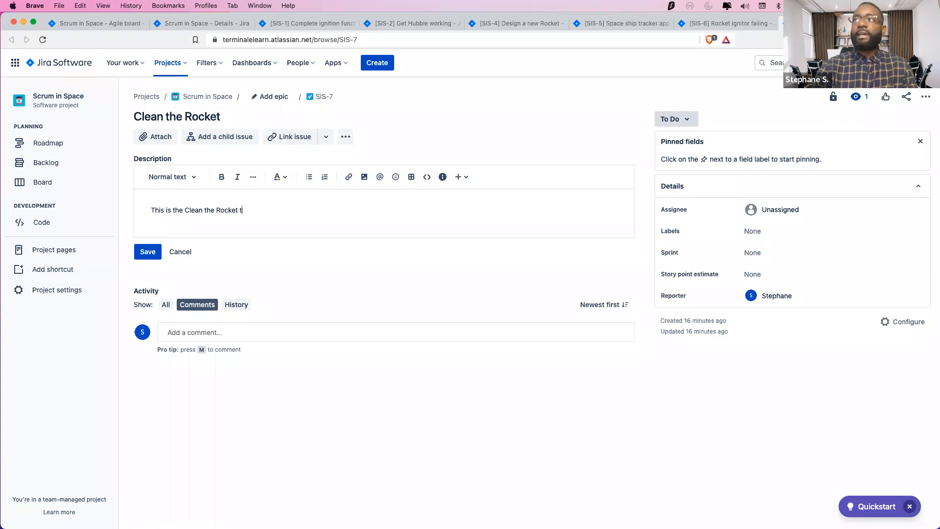
key(Return)
click(143, 263)
click(762, 275)
text(3)
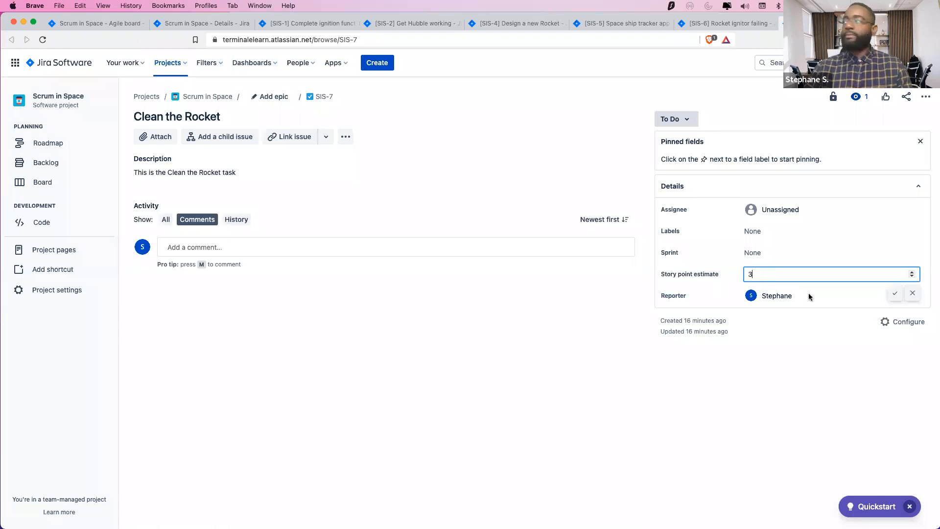
click(895, 293)
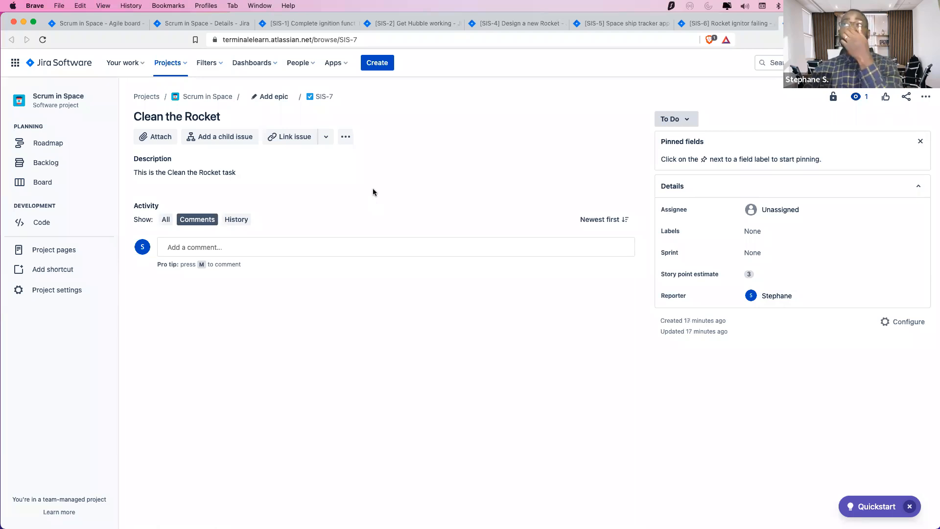
Back on the backlog, close the leftover SIS-5 and SIS-6 issue tabs
click(114, 25)
click(774, 23)
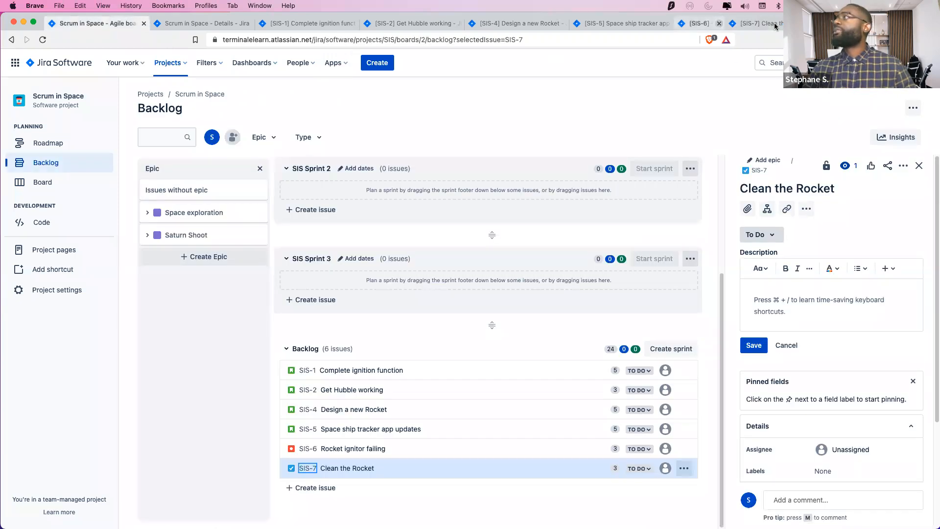
click(774, 22)
click(671, 23)
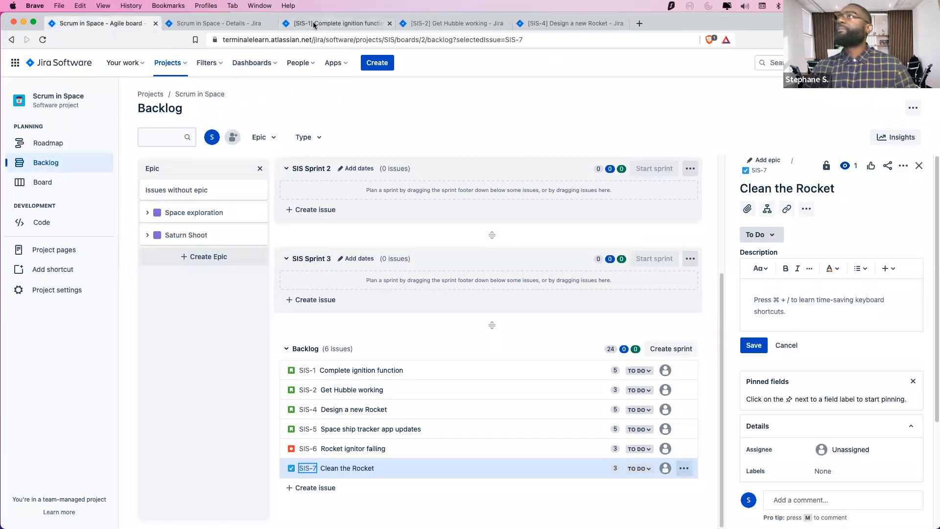
Close the SIS-1 and SIS-2 tabs and open Epic under Project settings > Issue types
click(389, 24)
click(388, 23)
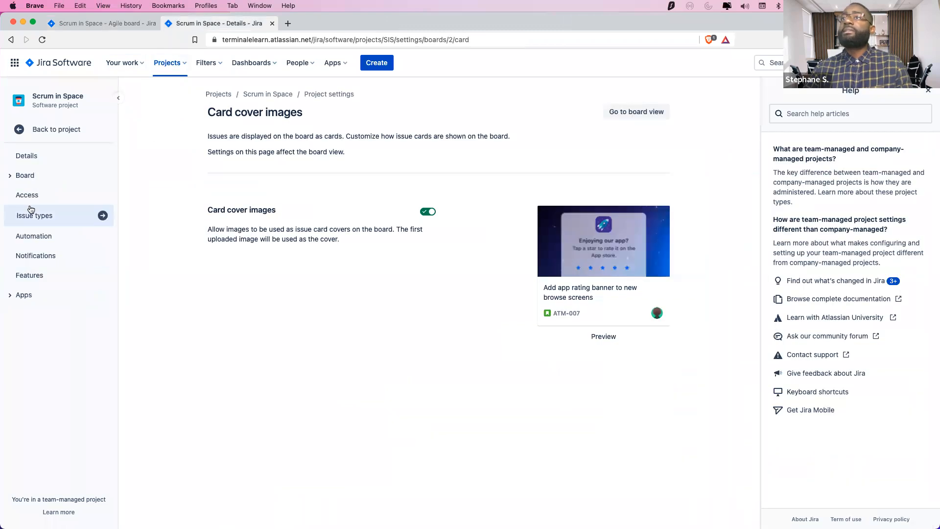
click(41, 221)
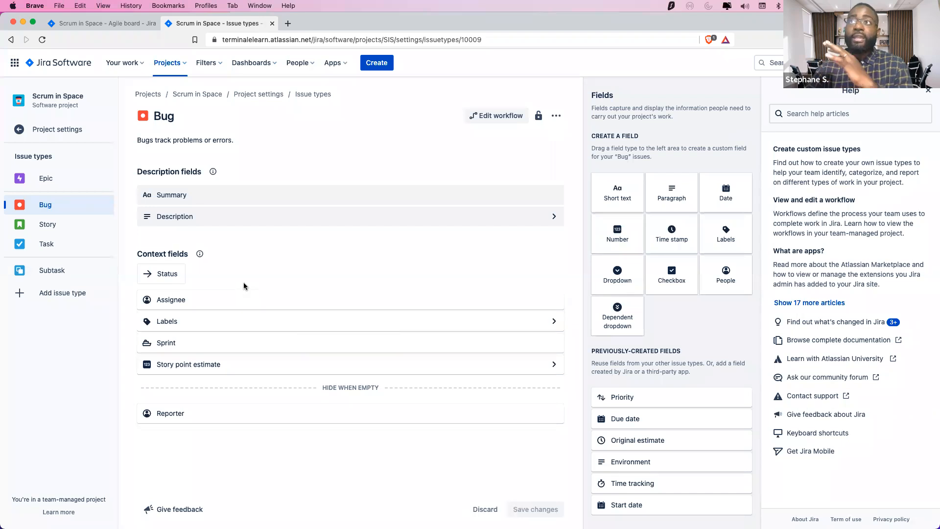
click(50, 182)
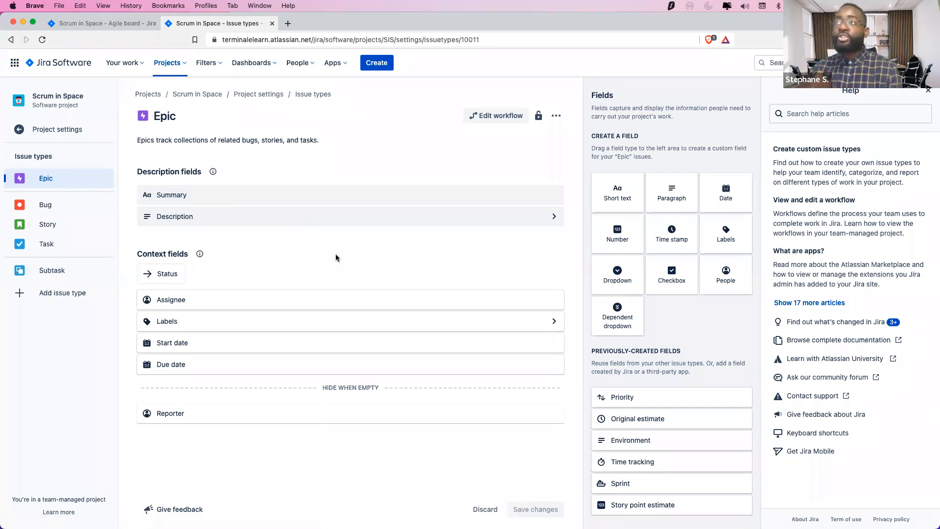
Add Priority to the Epic's context fields between Assignee and Labels, and save
click(630, 397)
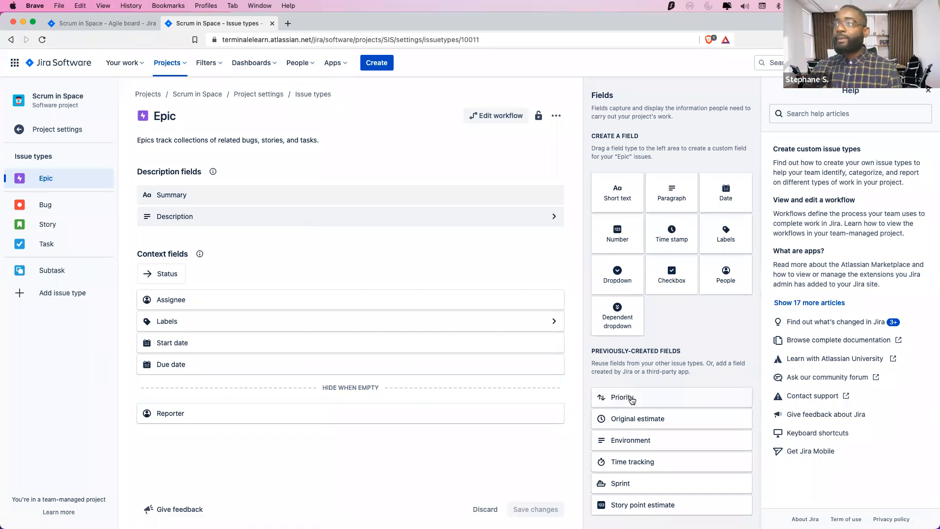
drag(632, 398, 188, 336)
click(536, 510)
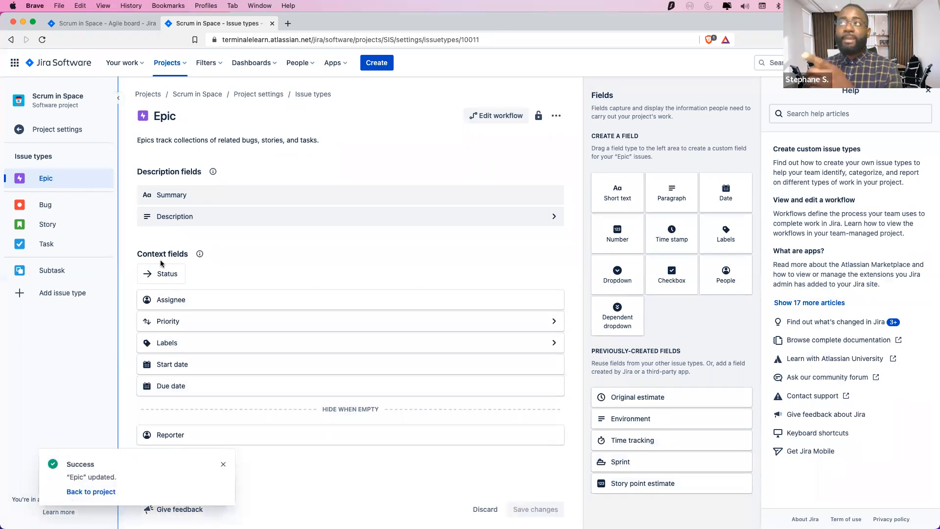
Filter the backlog to the Space exploration epic and expand its details
click(98, 23)
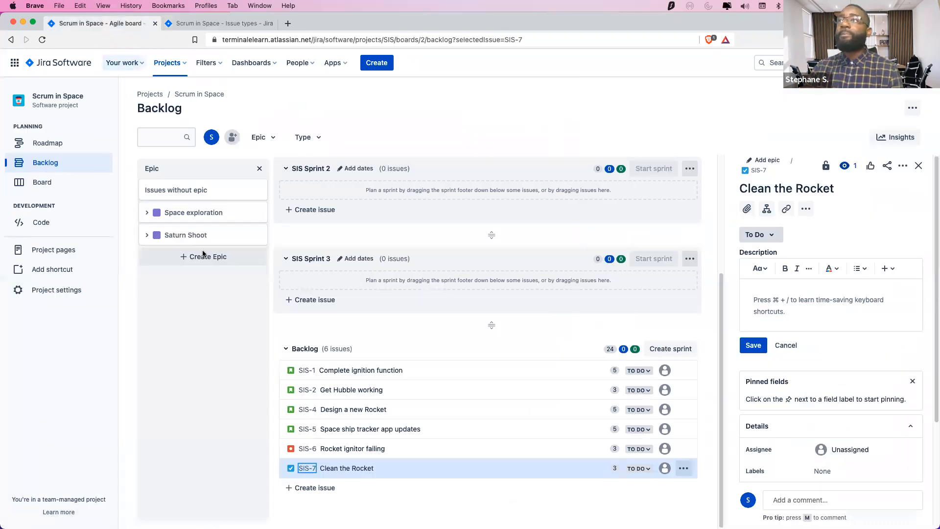
click(193, 210)
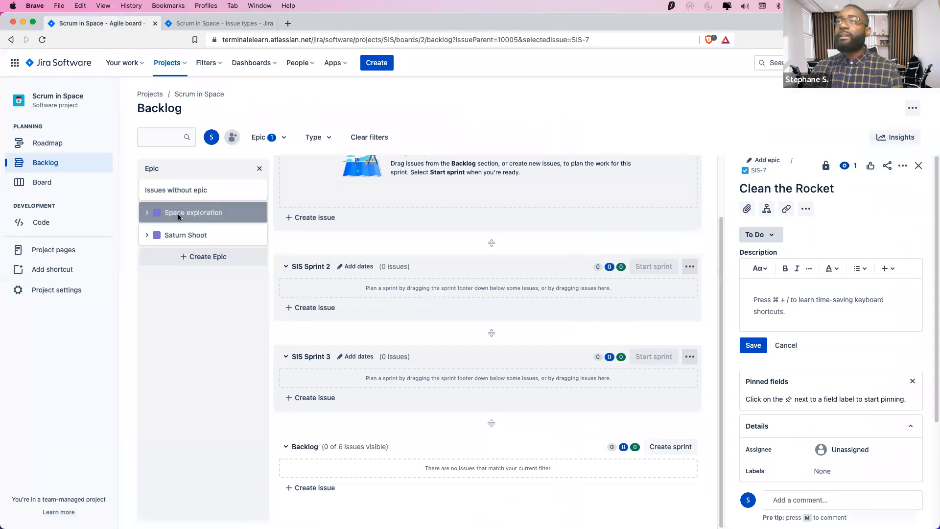
right_click(179, 213)
click(173, 255)
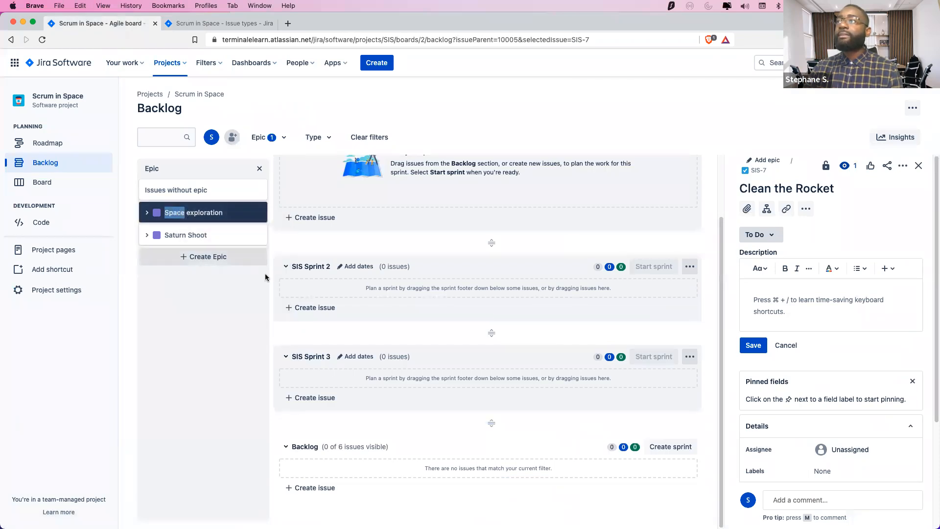
scroll(301, 259, up, 2)
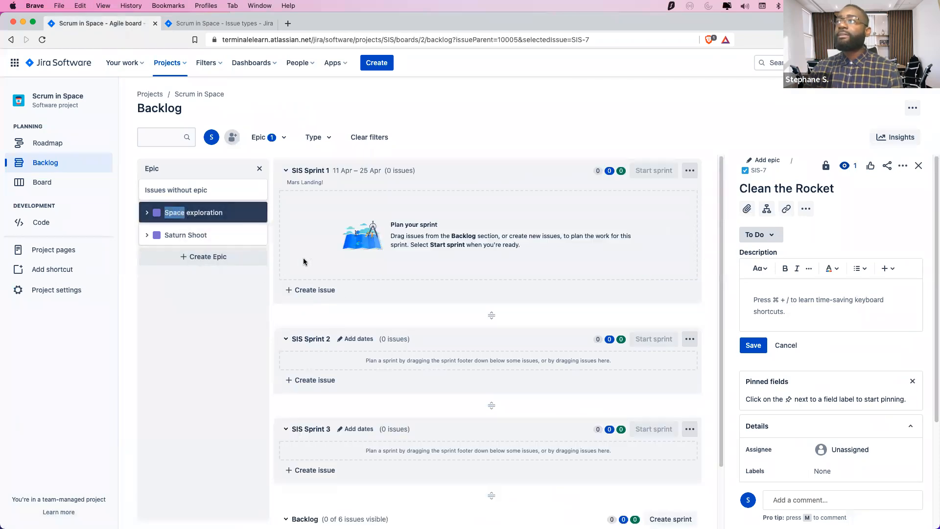
click(147, 213)
click(220, 296)
right_click(221, 295)
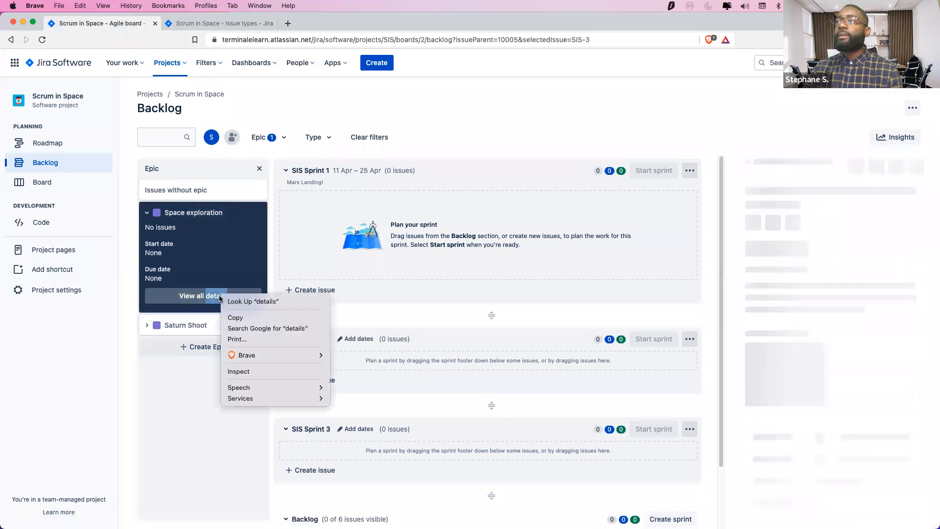
click(180, 329)
right_click(201, 296)
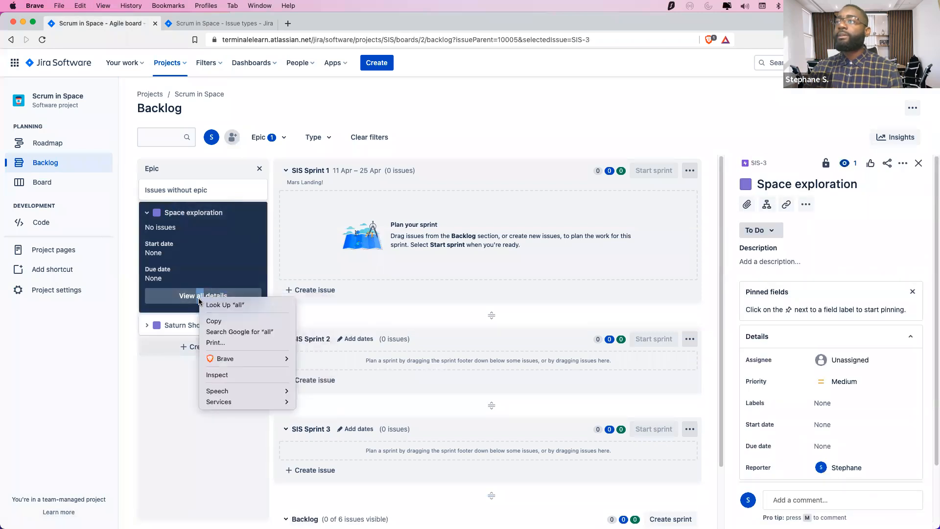
click(456, 281)
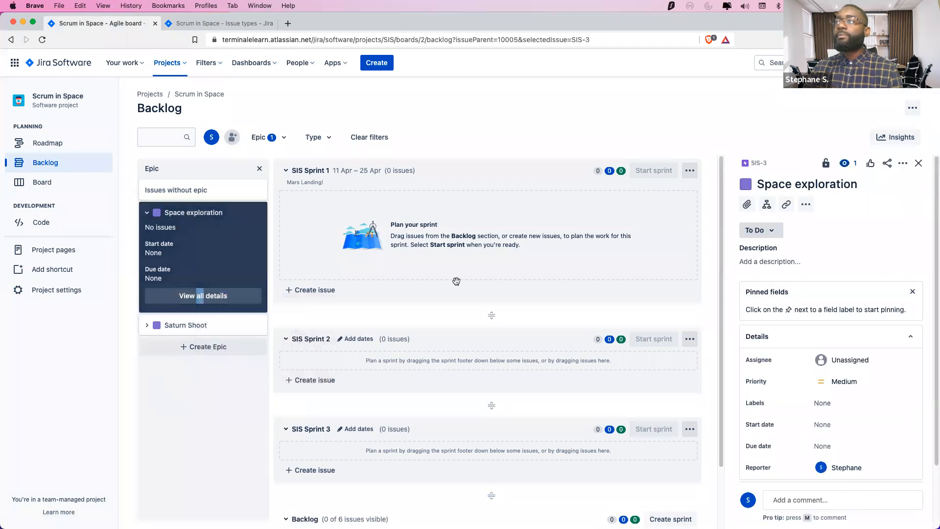
right_click(768, 166)
click(745, 164)
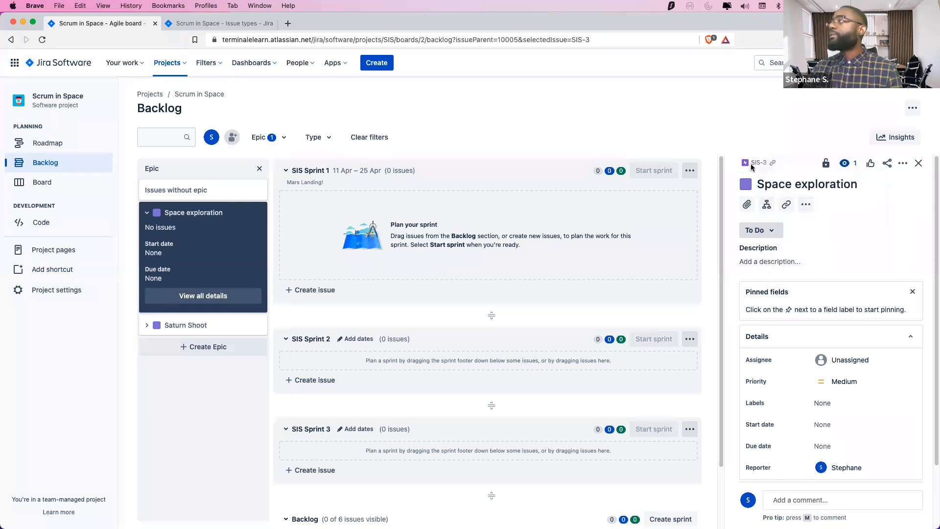
right_click(749, 163)
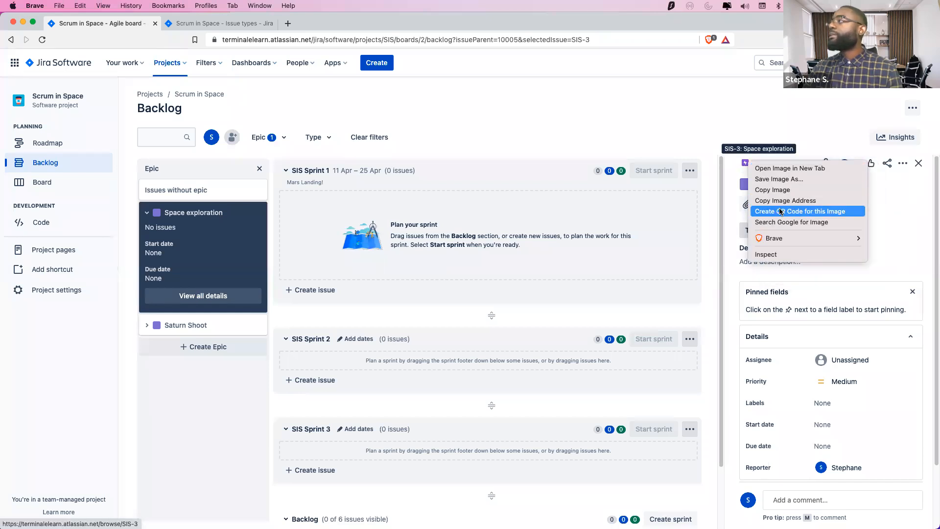
click(810, 95)
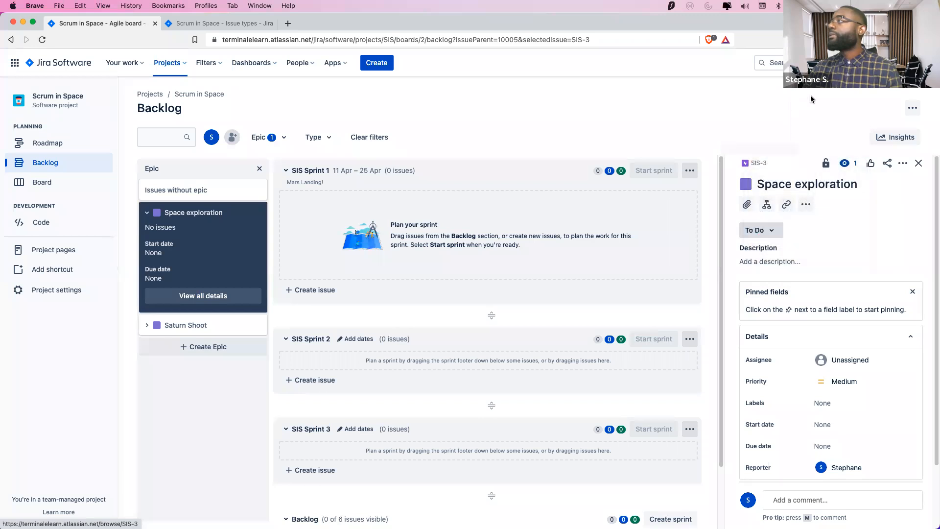
Open the SIS-3 epic in its own browser tab, then return to the Issue types settings
right_click(767, 164)
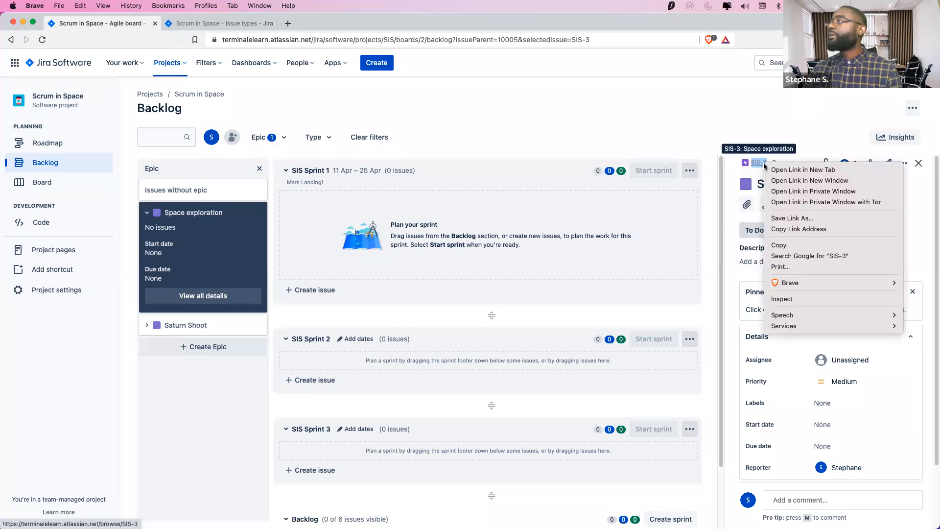
key(Return)
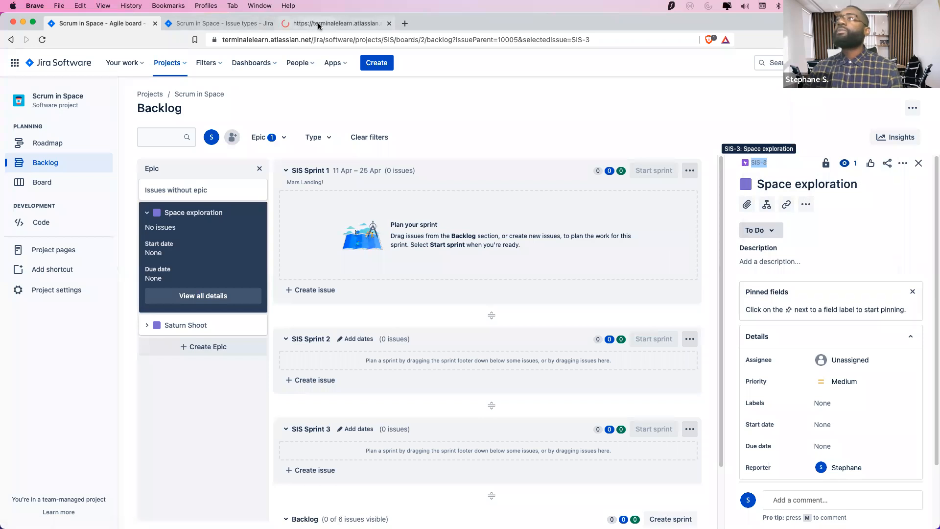
click(319, 25)
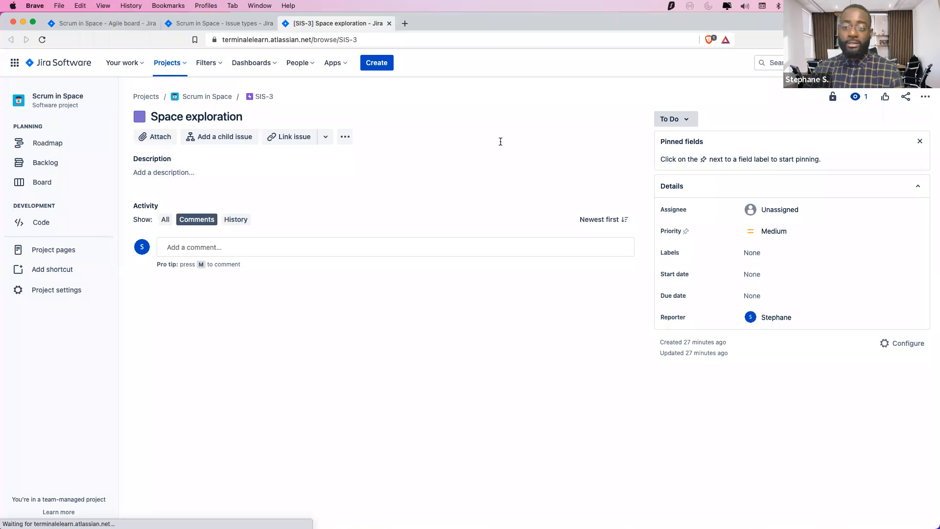
click(97, 23)
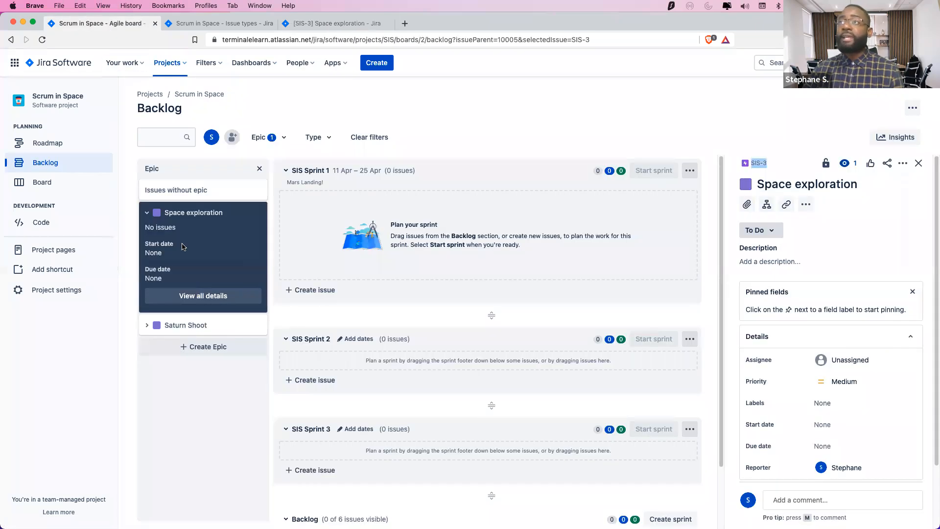
click(216, 24)
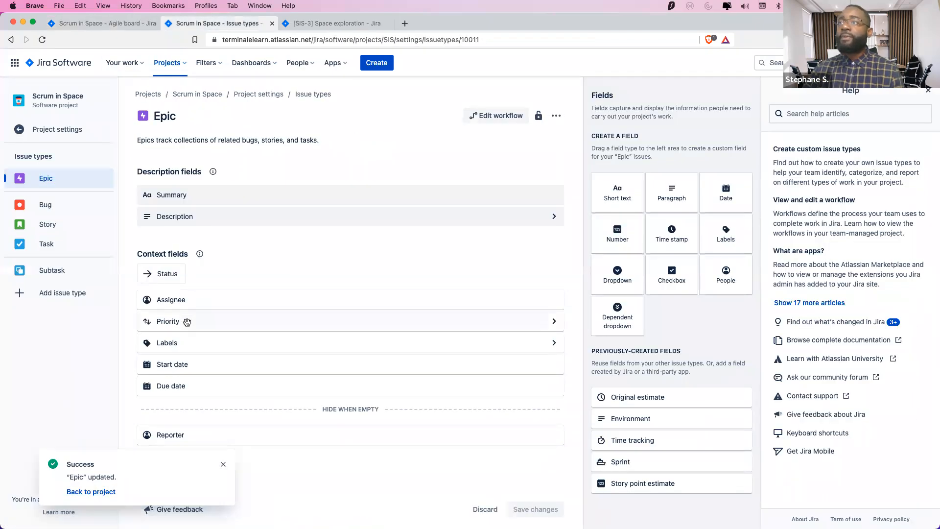
Drag Priority out of Epic's context fields, reload SIS-3 to confirm, and return to the backlog
drag(321, 334, 626, 391)
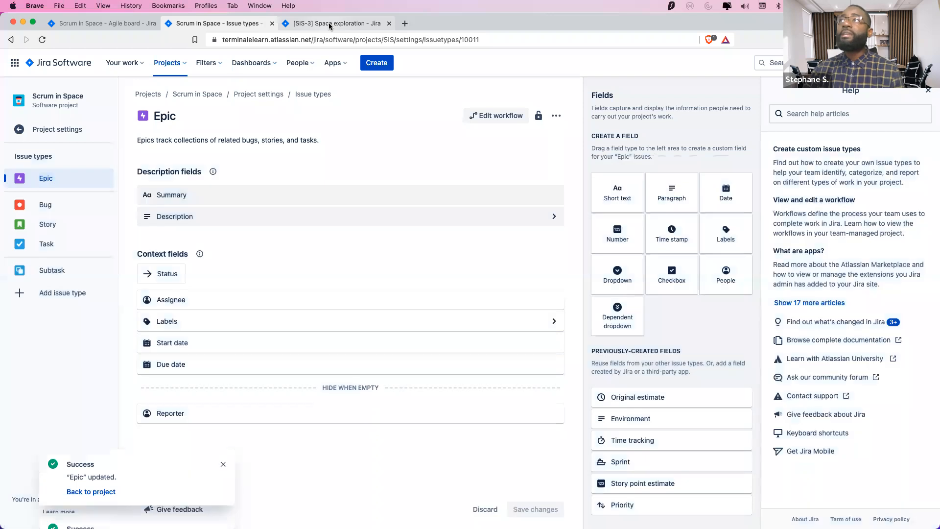
click(337, 28)
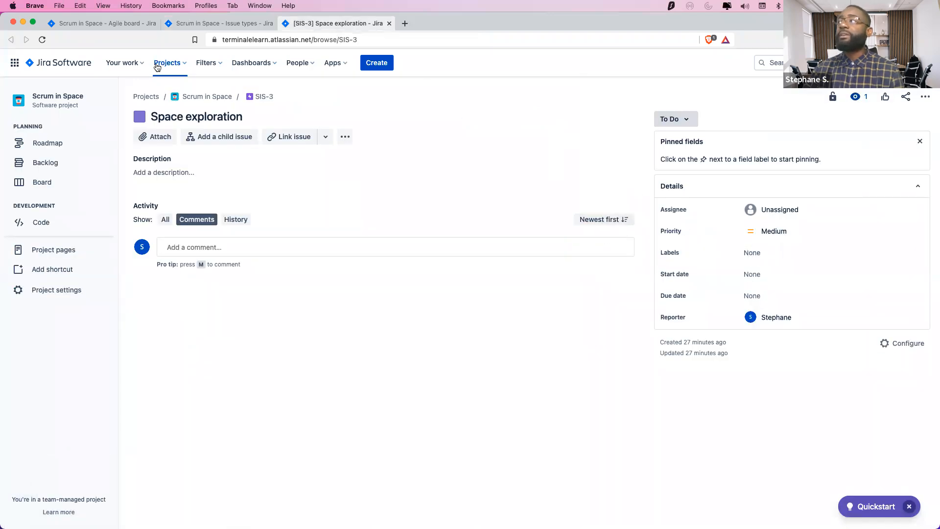
click(42, 40)
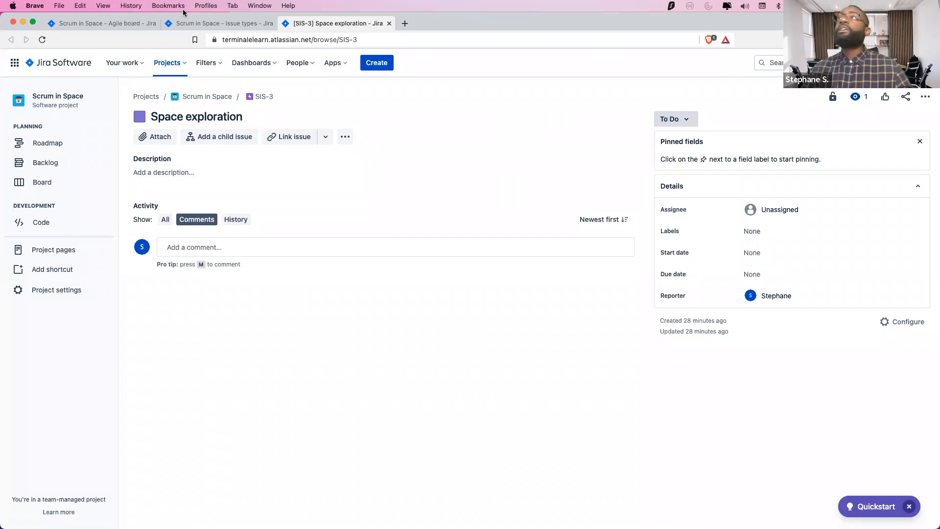
click(107, 22)
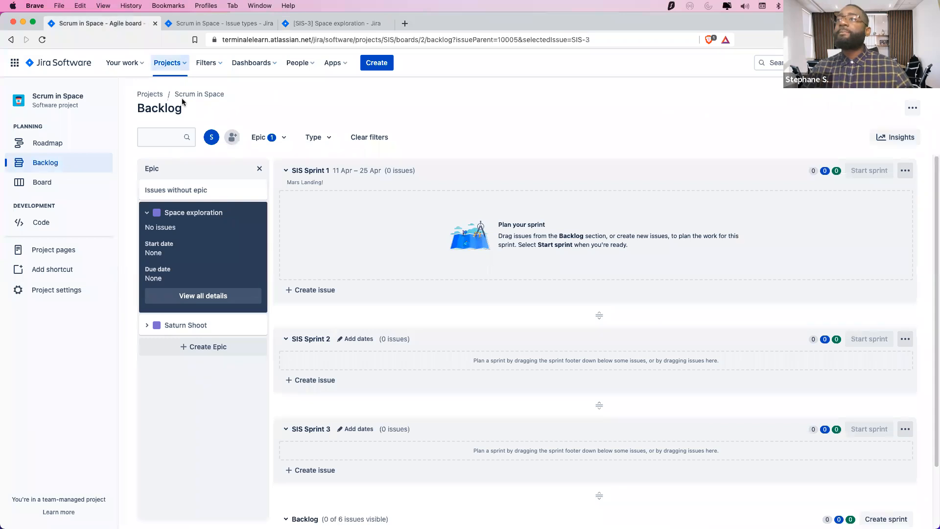
Add Priority to the Bug and Epic context fields and save both issue types
click(208, 23)
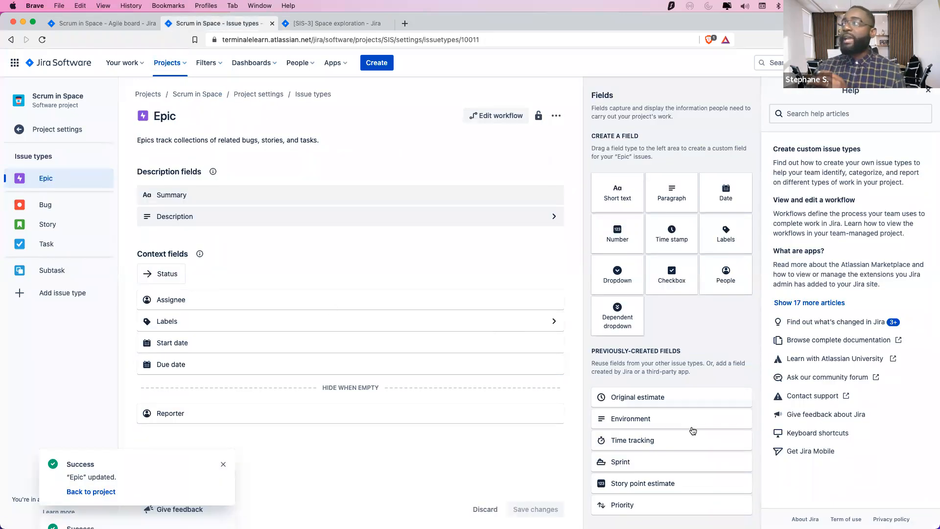
drag(612, 502, 210, 300)
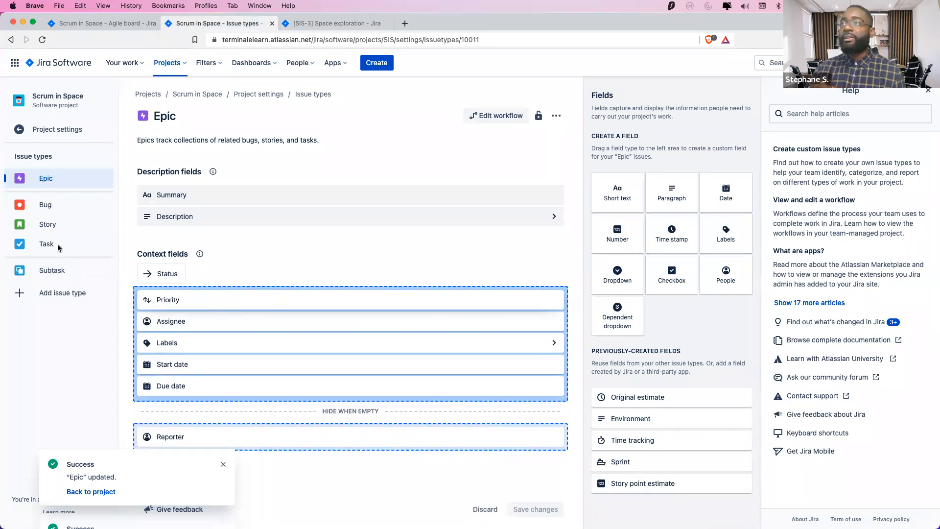
click(43, 205)
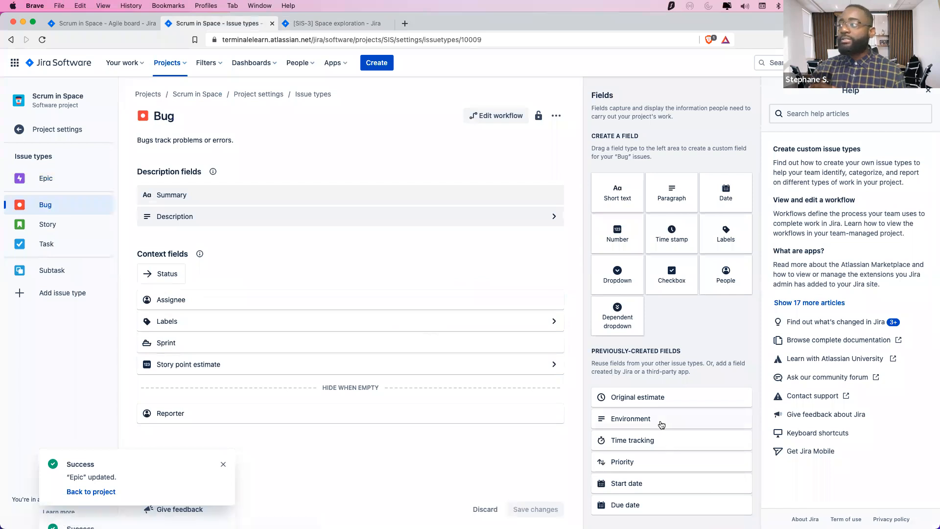
drag(613, 464, 147, 299)
click(50, 225)
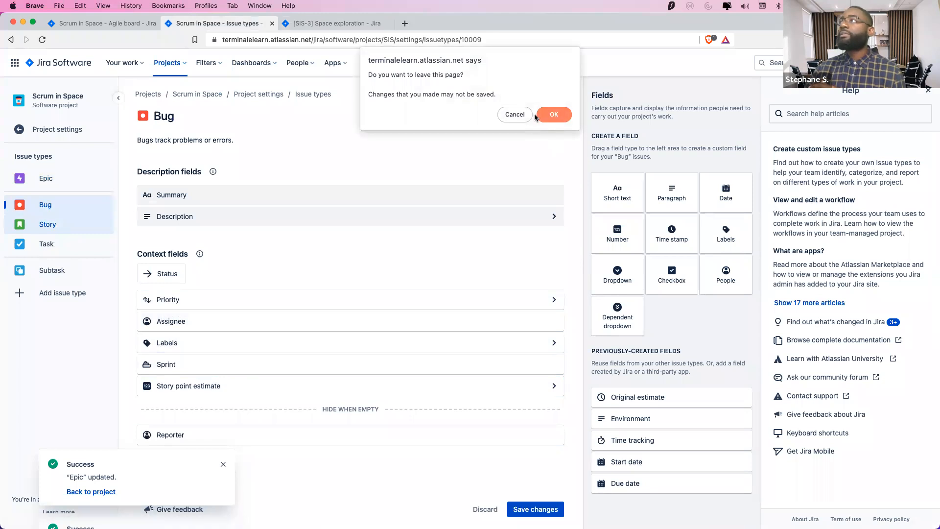
click(514, 114)
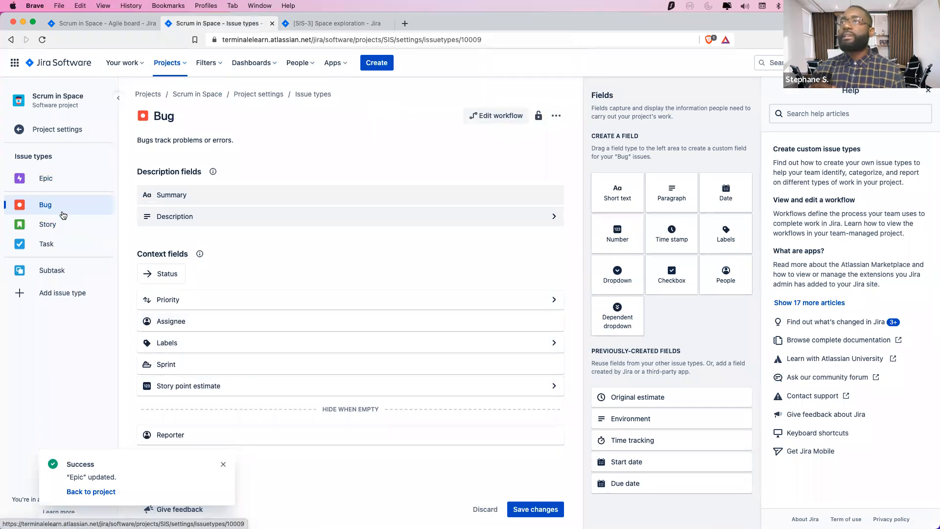
click(535, 509)
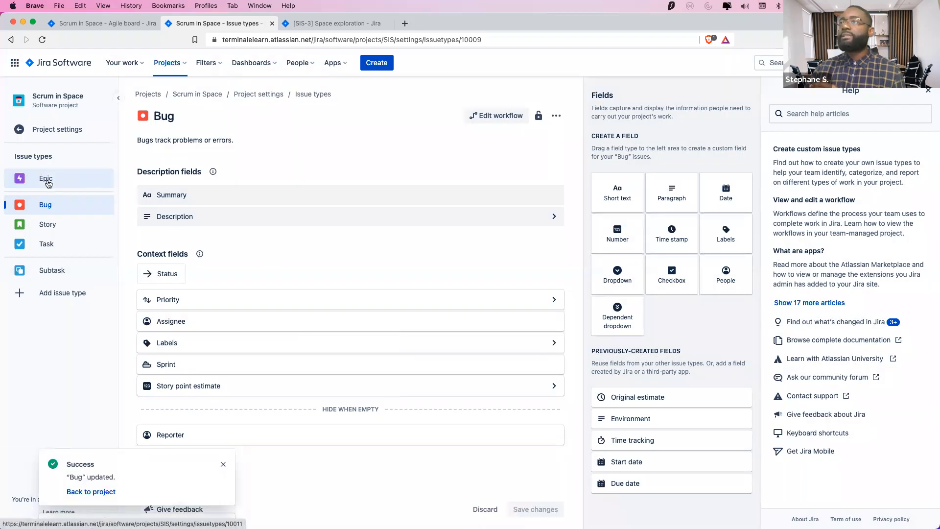
click(51, 179)
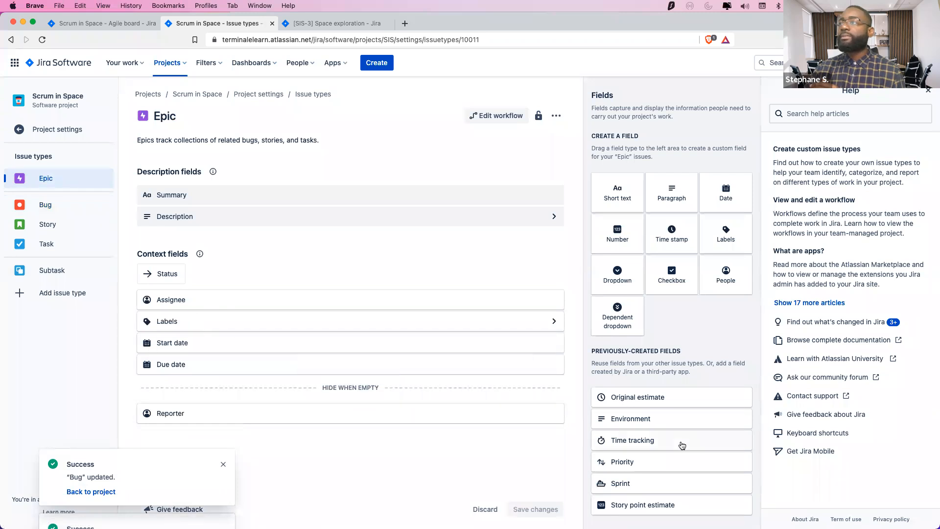
drag(638, 464, 331, 322)
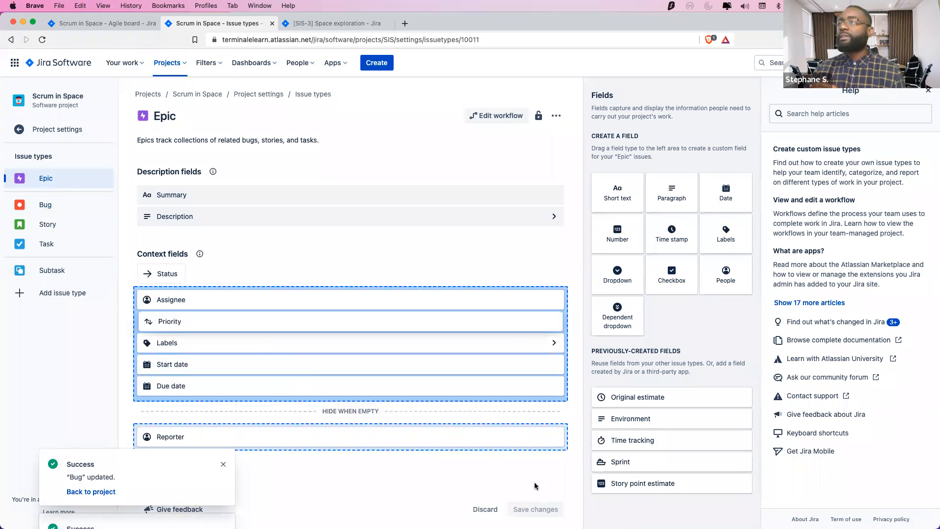
click(532, 510)
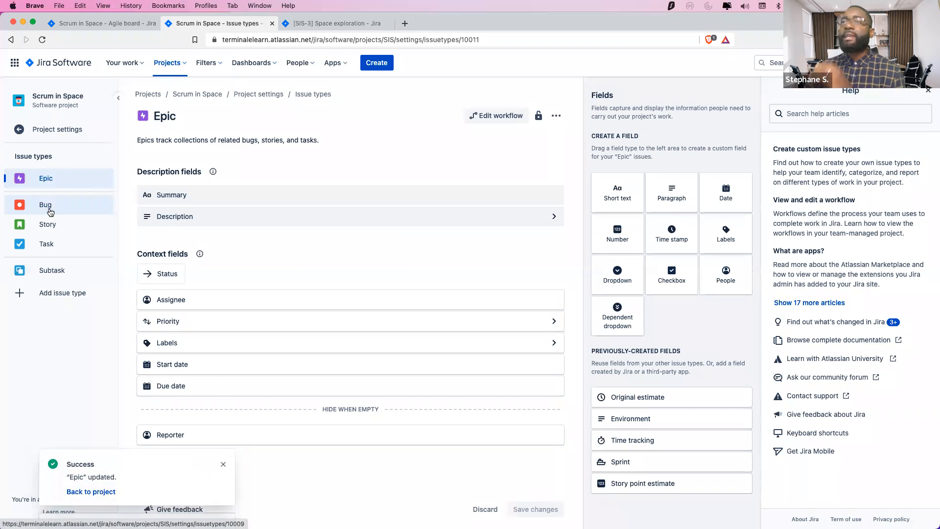
Add Priority to the Story and Task context fields, save each, and return to the backlog
click(48, 209)
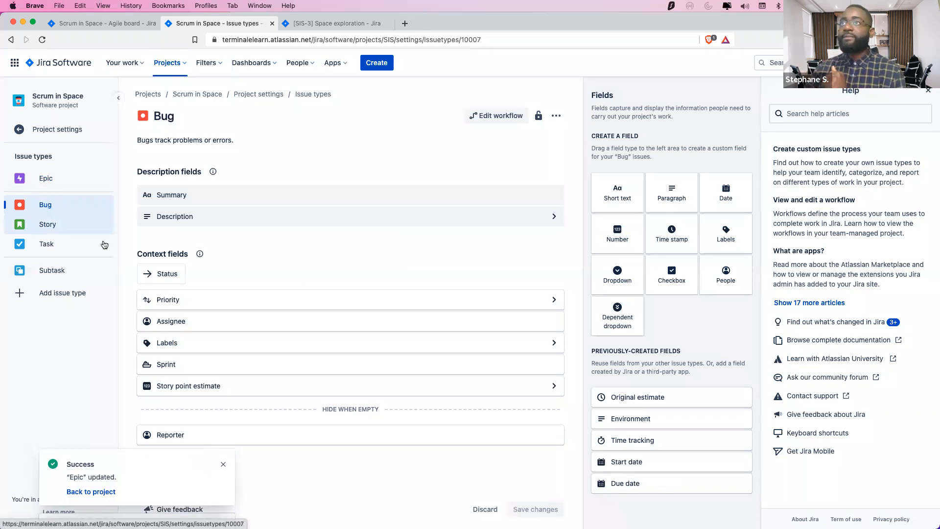
drag(638, 461, 210, 300)
key(super+s)
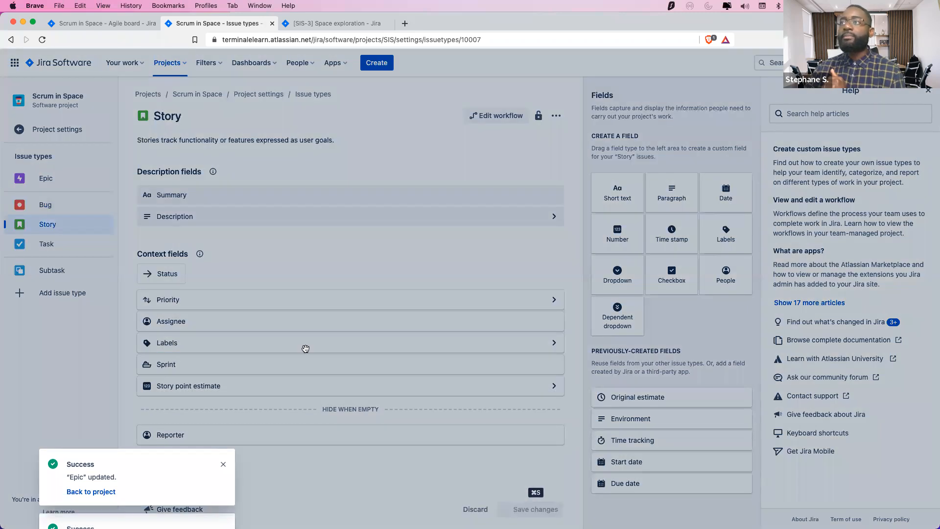
click(46, 244)
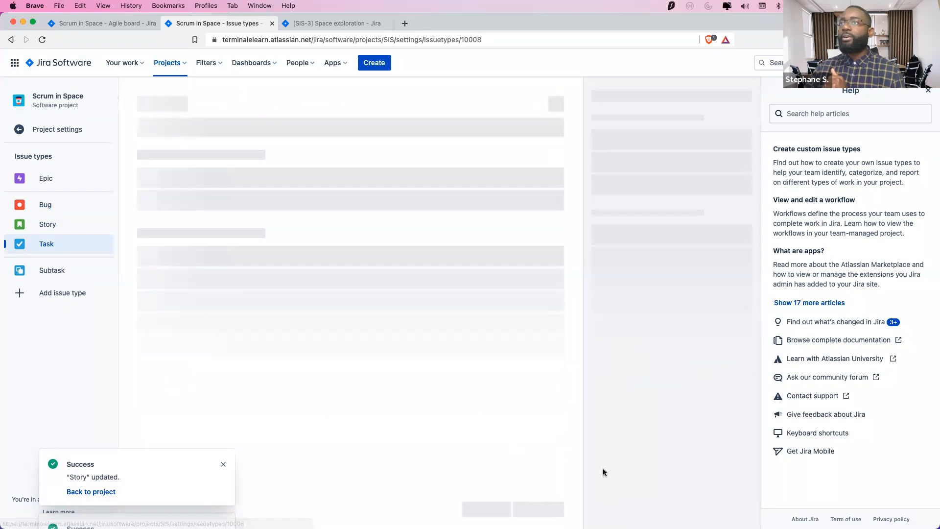
drag(639, 502, 489, 439)
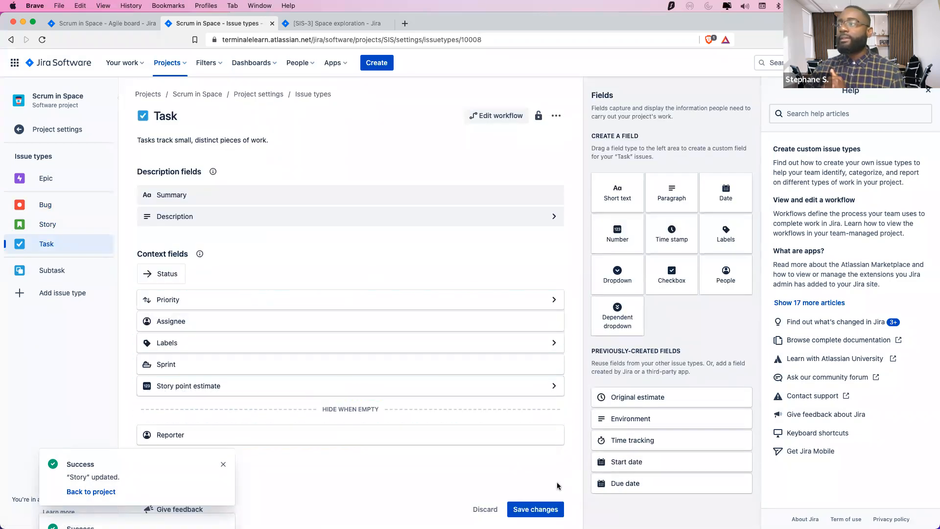
click(537, 508)
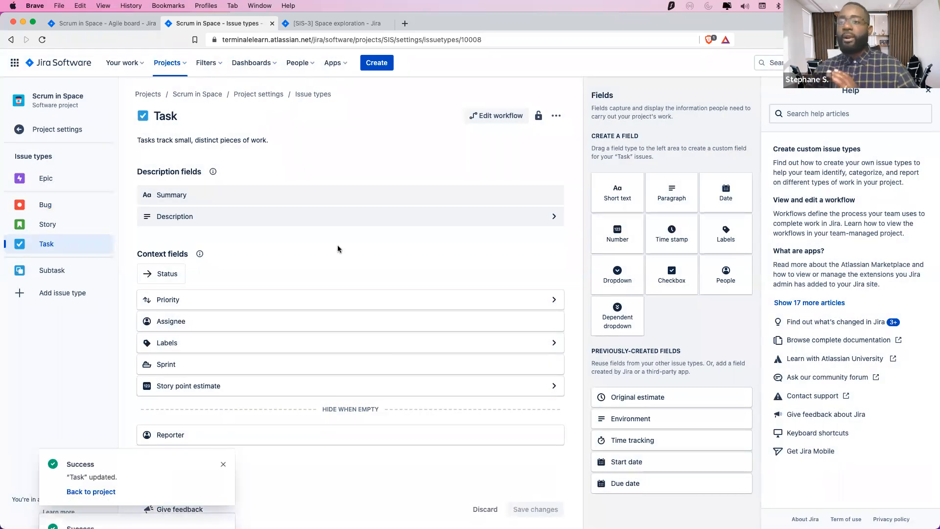
click(124, 21)
Clear the Space exploration epic filter so all six backlog issues are listed
scroll(467, 375, down, 3)
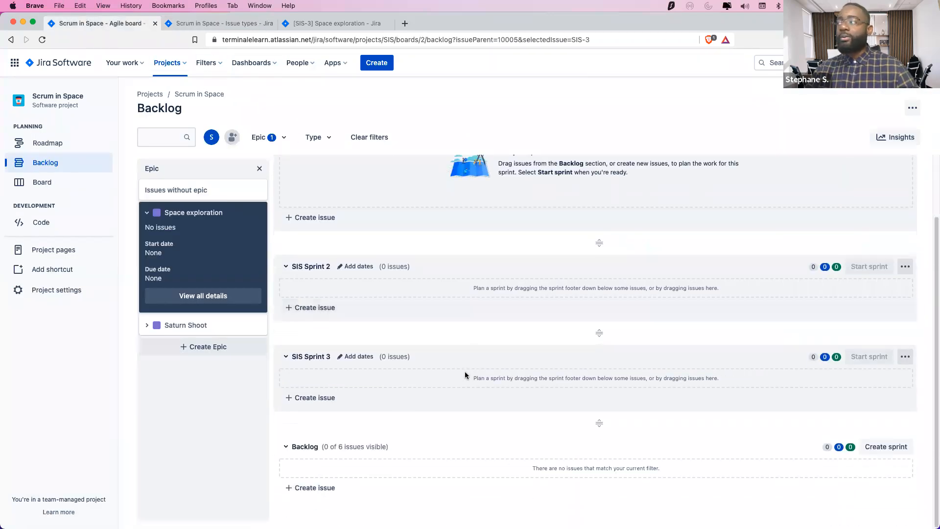
scroll(399, 340, up, 3)
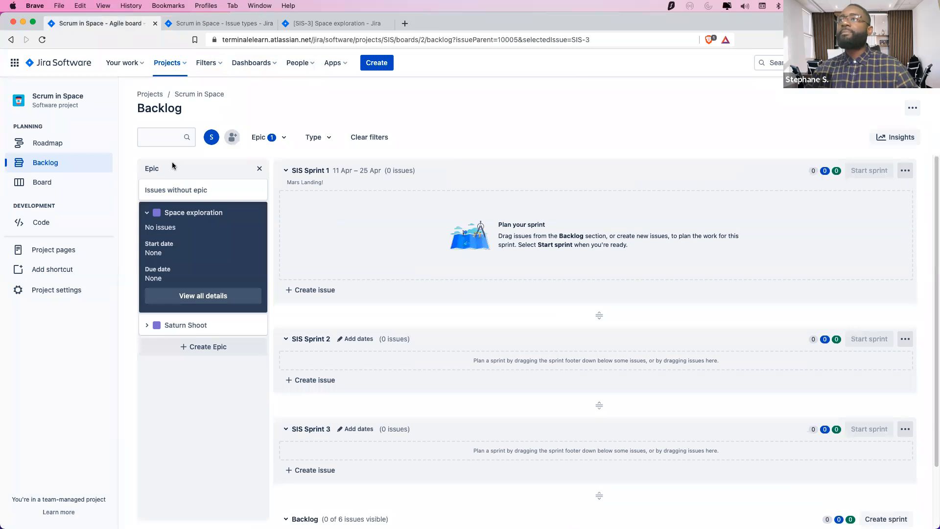
click(209, 234)
scroll(602, 396, down, 5)
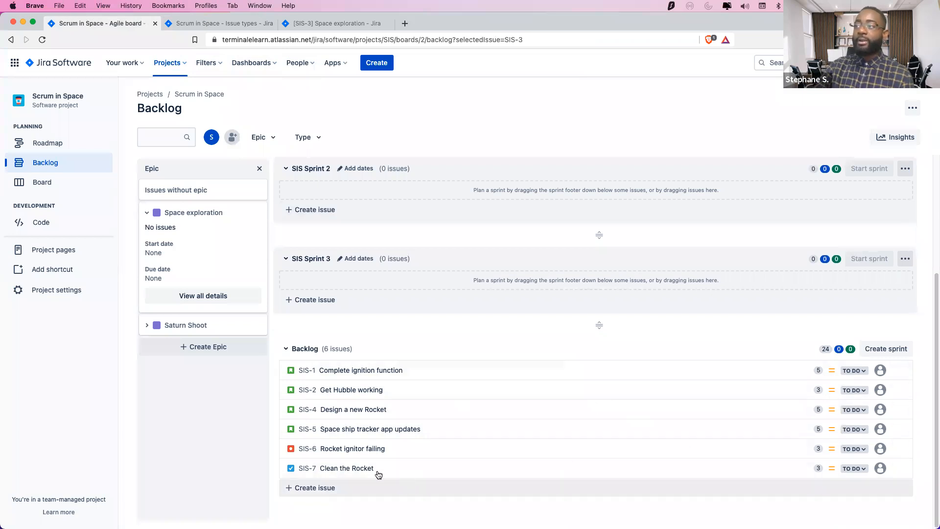
Close the old SIS-3 tab and open SIS-1 in a new browser tab
right_click(307, 370)
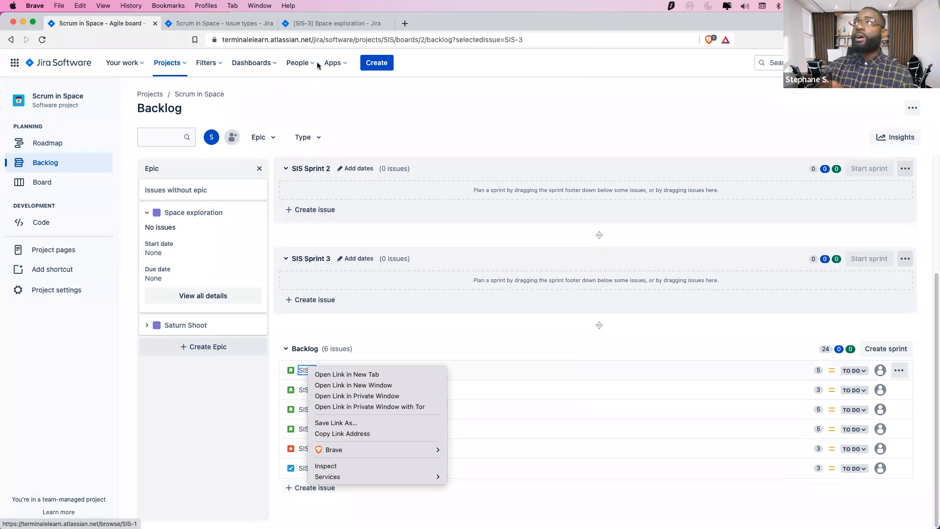
click(371, 27)
click(389, 23)
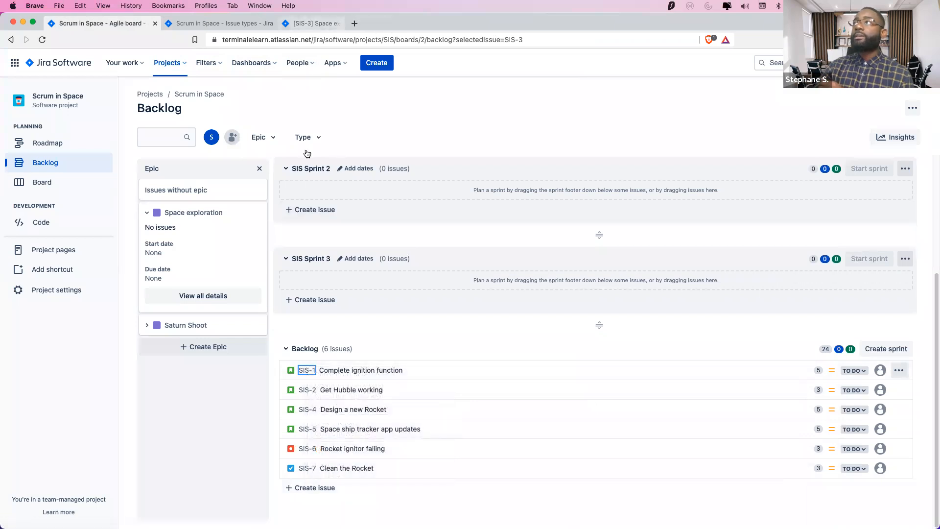
right_click(313, 371)
click(353, 376)
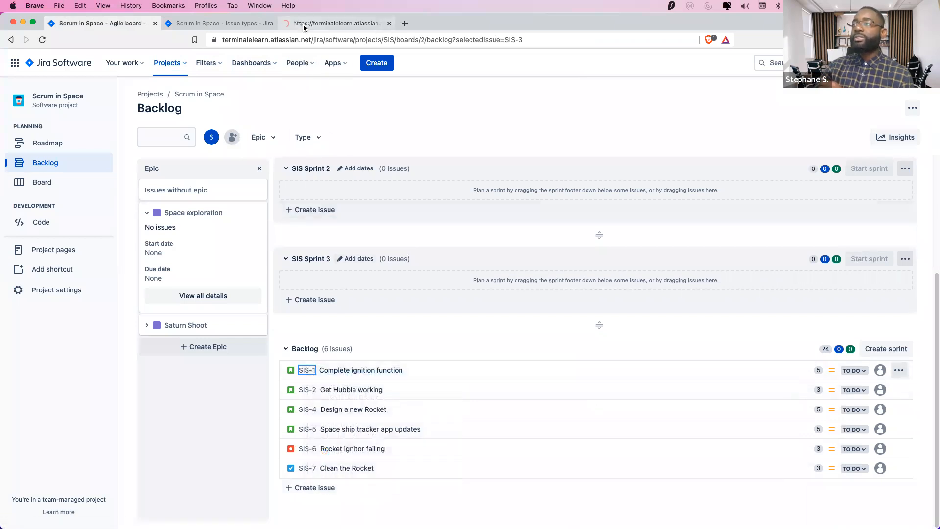
click(312, 22)
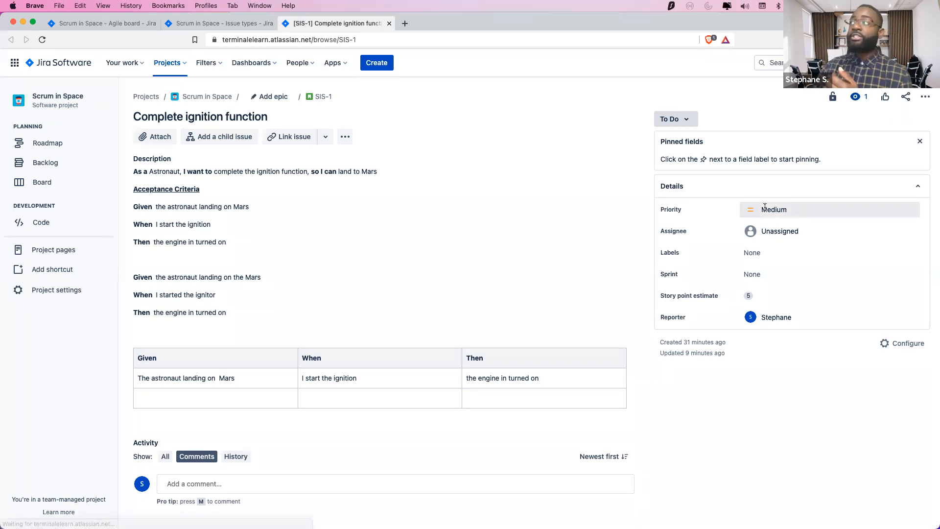
Set SIS-1 Complete ignition function's priority to Lowest and go back to the backlog
click(801, 215)
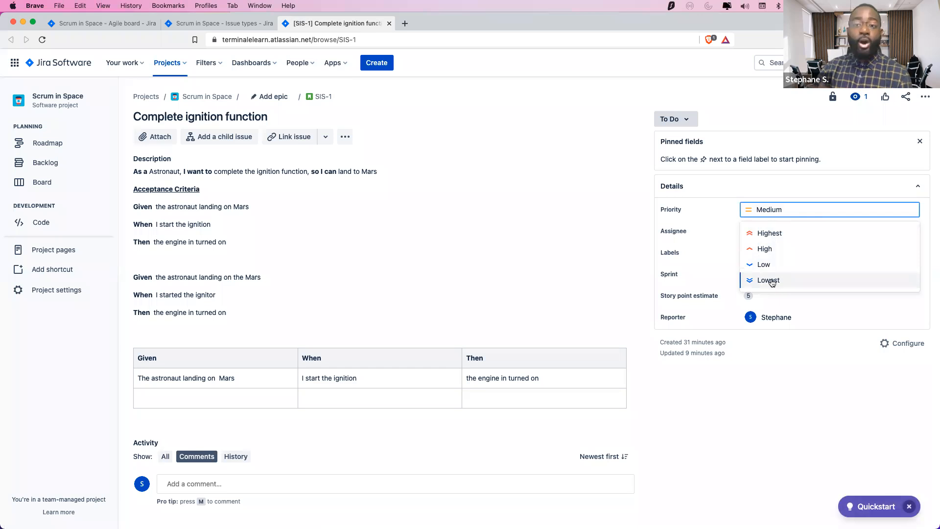
click(770, 282)
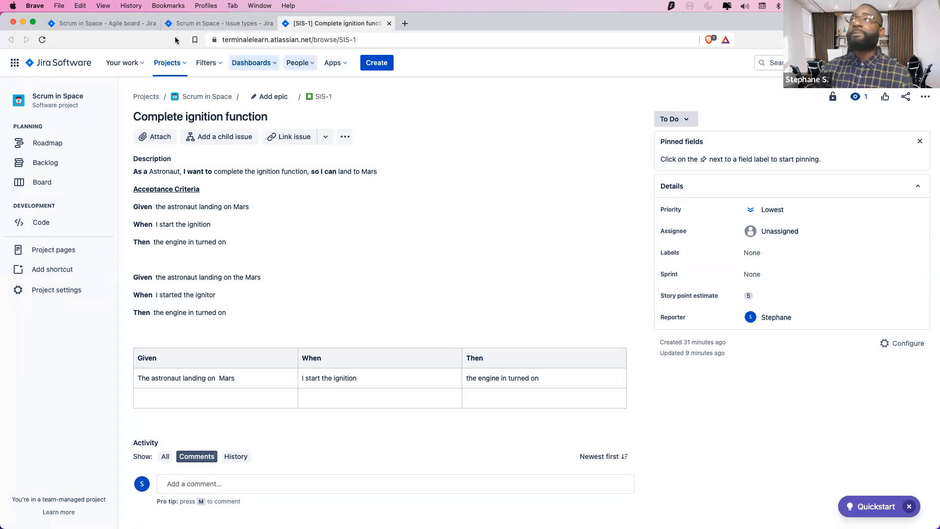
click(130, 27)
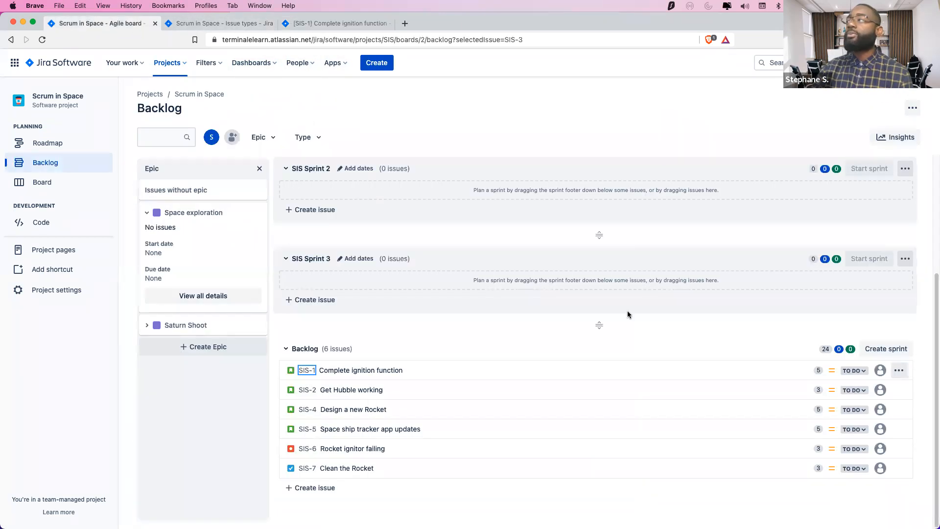
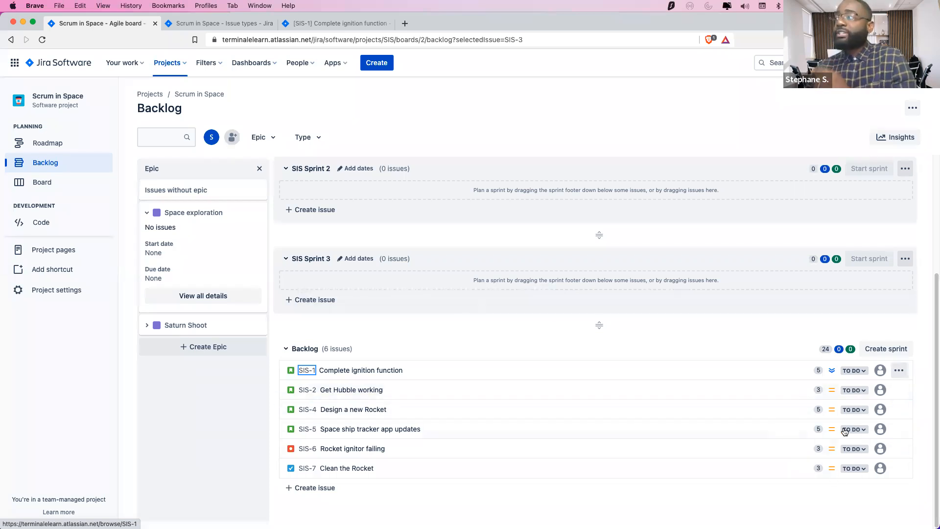
Raise SIS-1 Complete ignition function to Highest priority
click(475, 393)
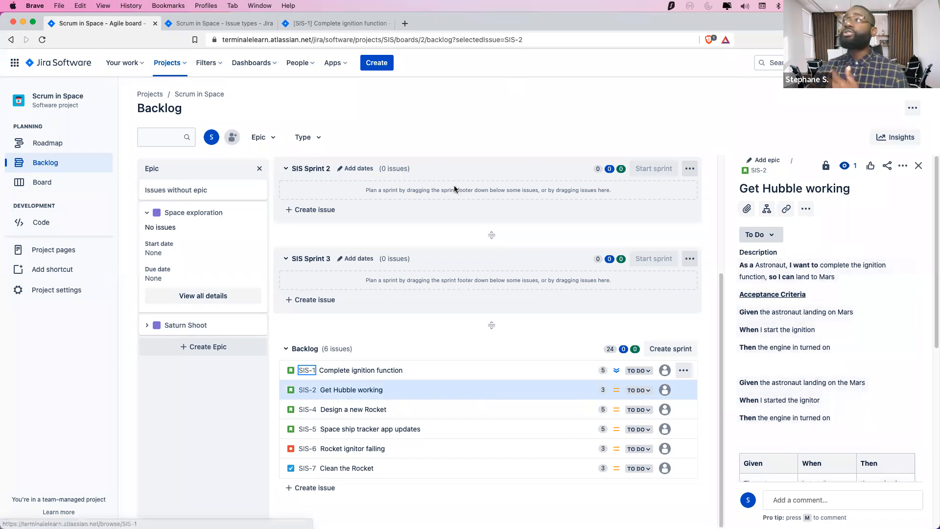
click(310, 23)
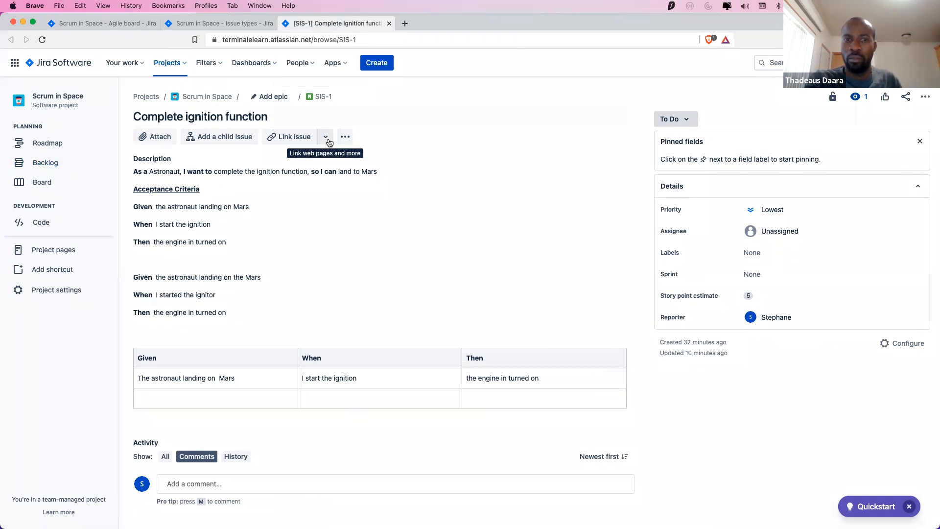
click(790, 211)
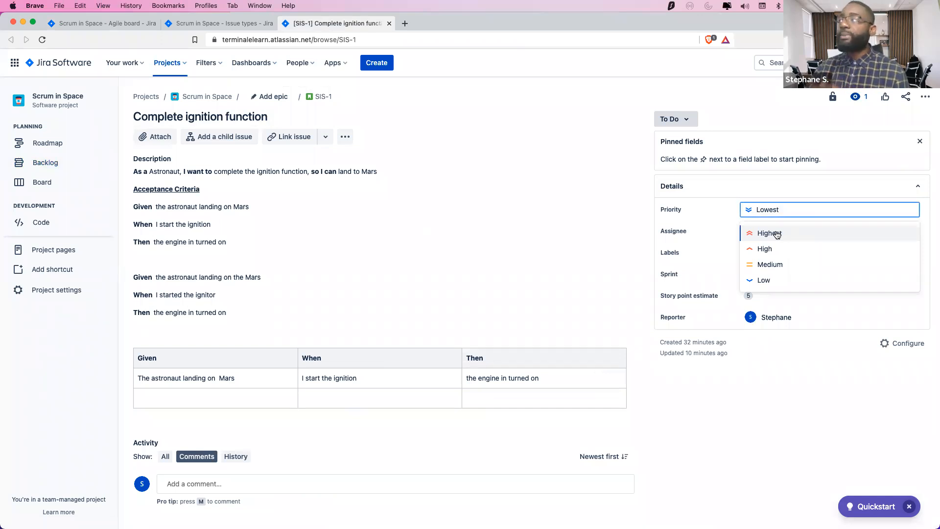
click(777, 234)
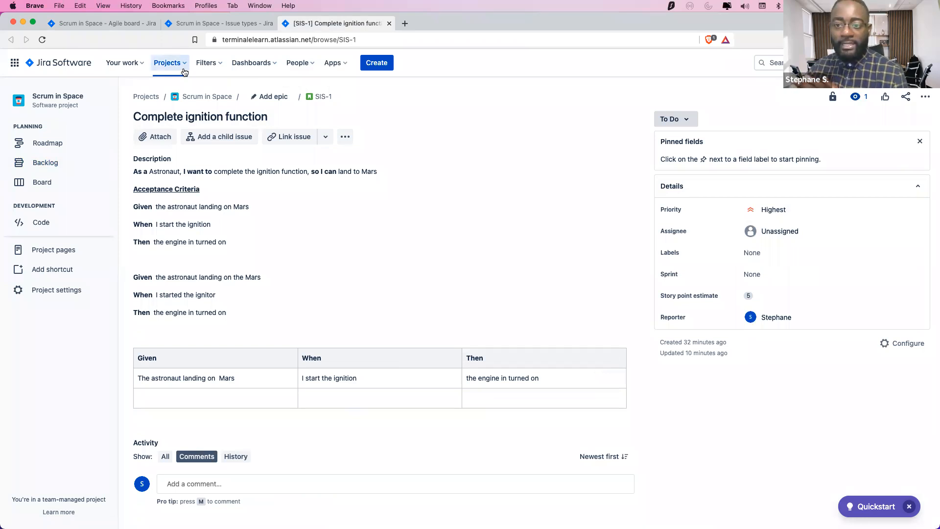
Close the issue types settings tab and return to the Scrum in Space backlog
click(204, 23)
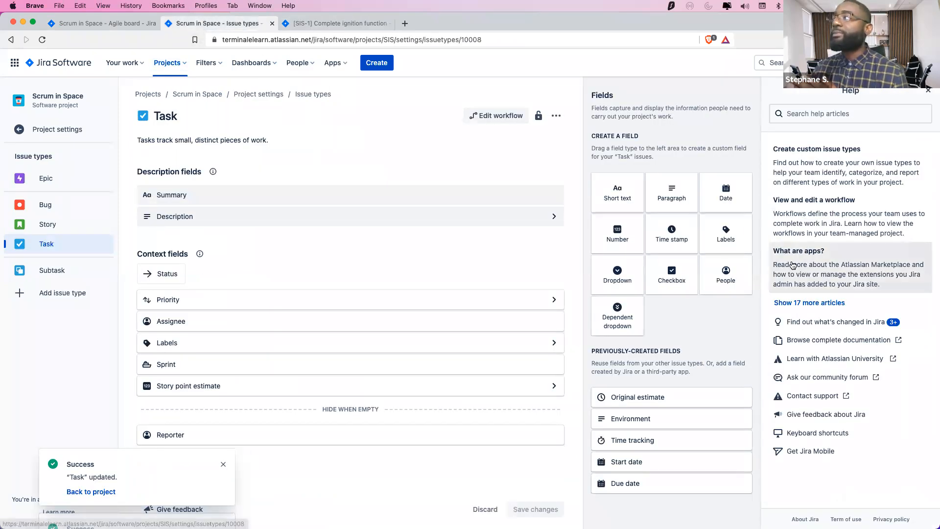
click(272, 23)
click(109, 29)
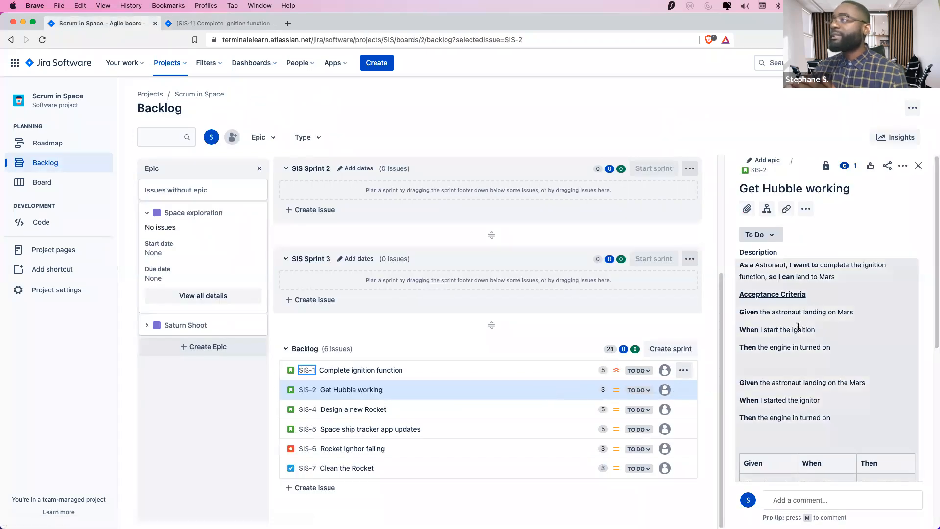
Set SIS-5 Space ship tracker app updates and SIS-2 Get Hubble working to High priority
click(560, 431)
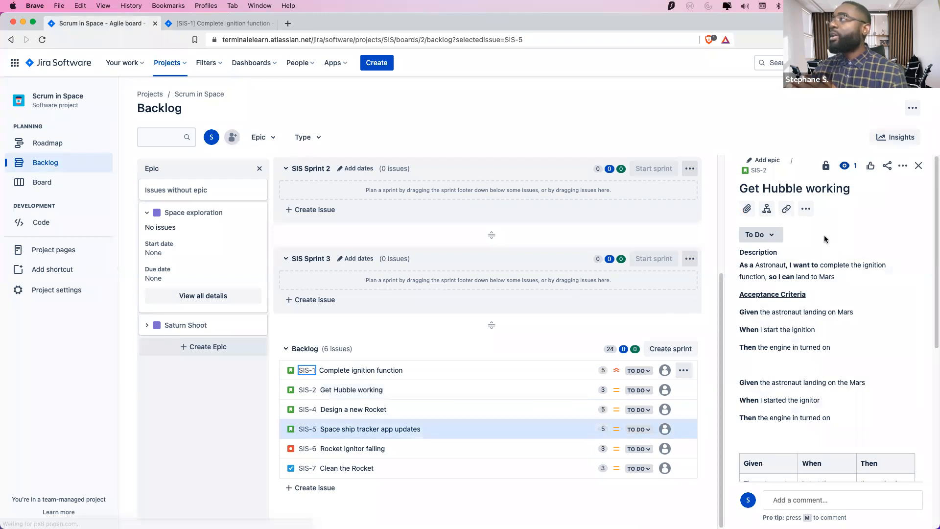
scroll(806, 367, down, 10)
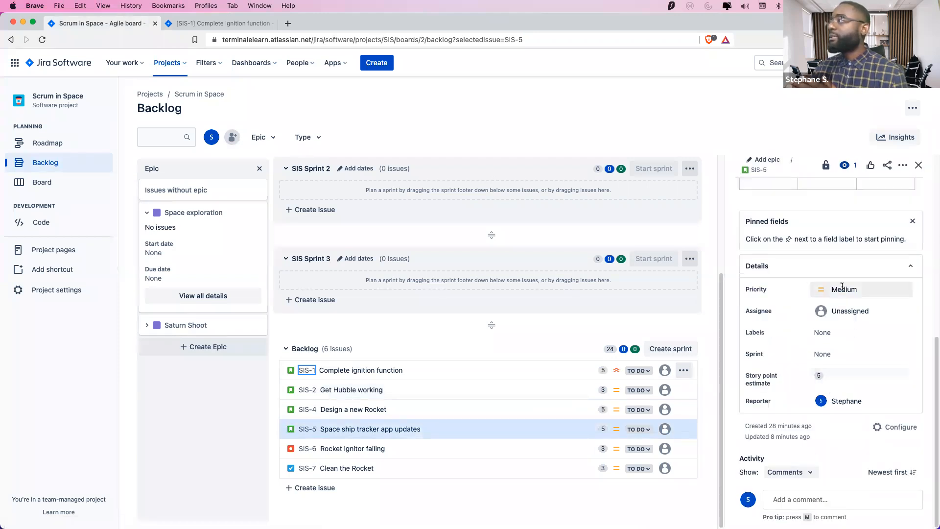
click(841, 288)
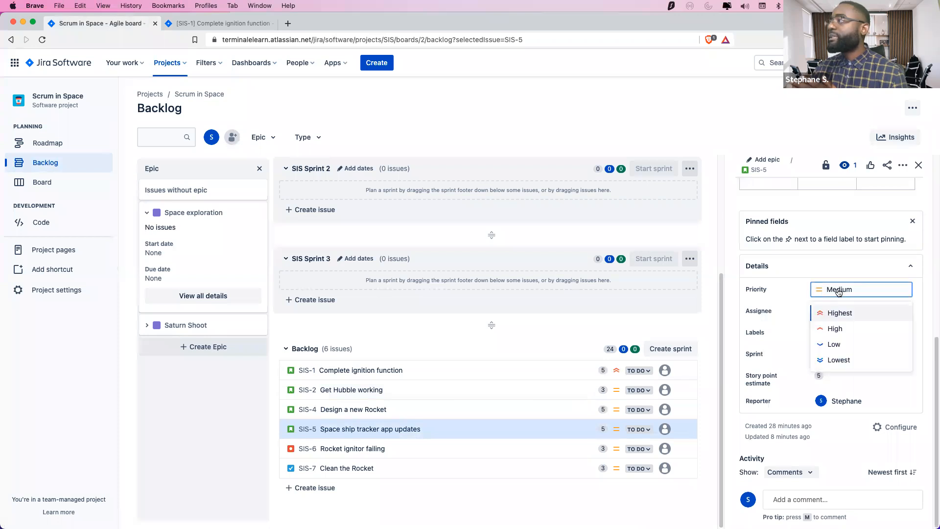
click(834, 328)
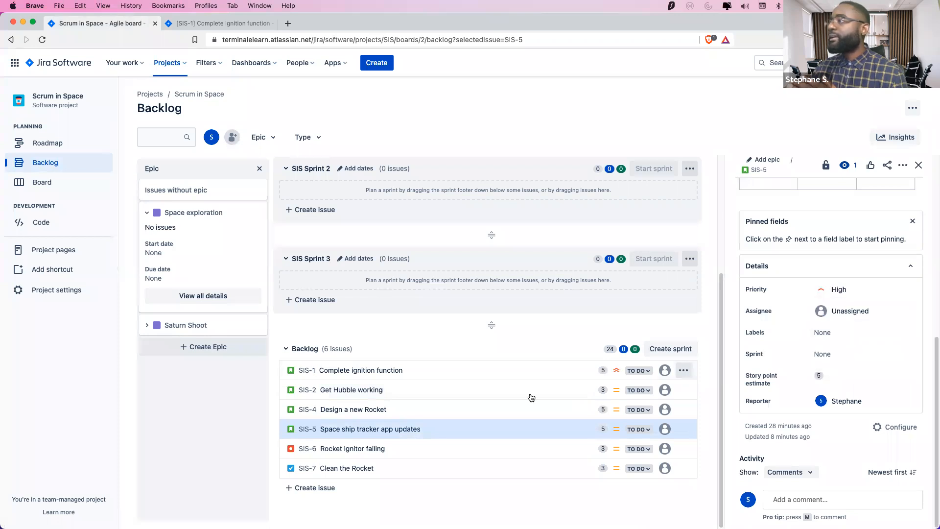
click(488, 390)
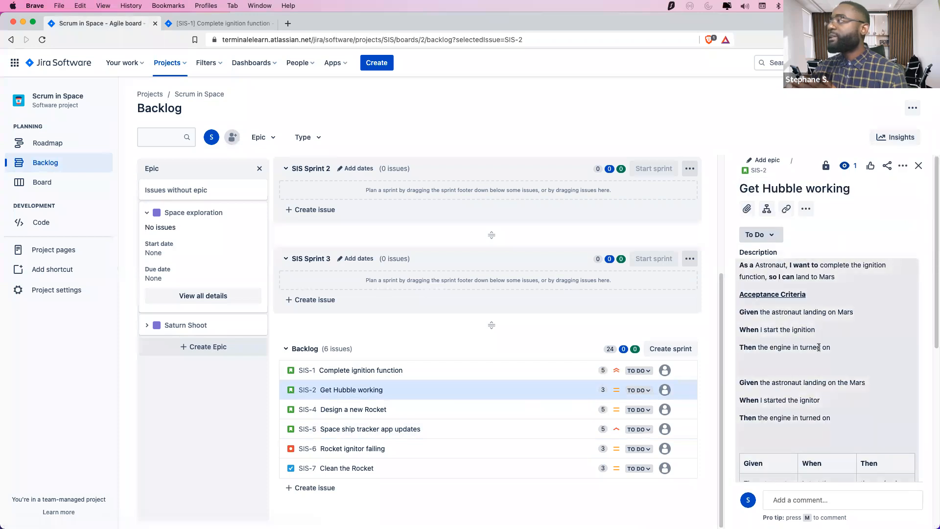
scroll(832, 323, down, 10)
click(843, 289)
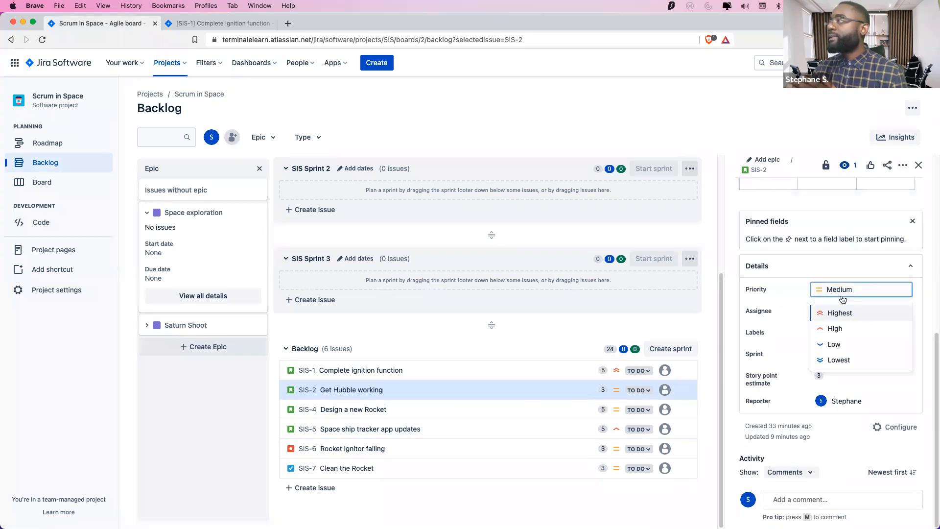
click(838, 329)
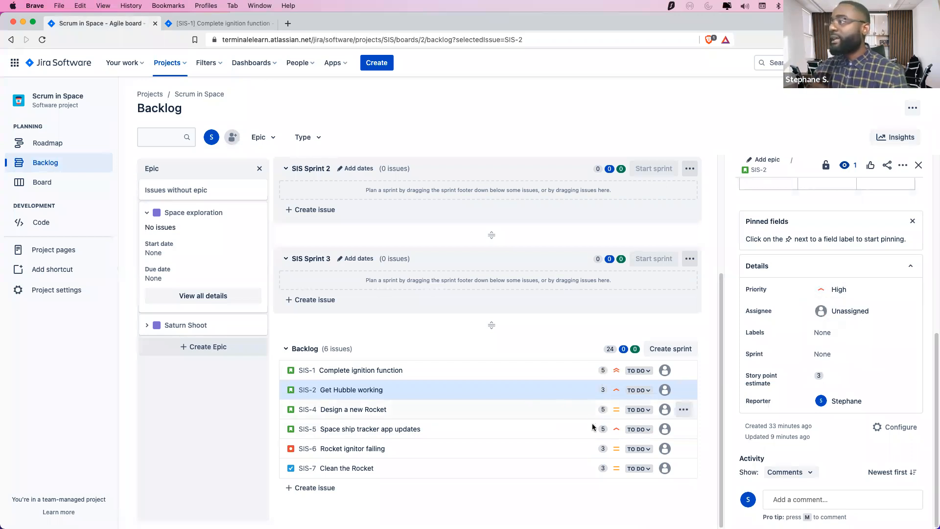
Set SIS-4 Design a new Rocket to Low and SIS-6 Rocket ignitor failing to Lowest
click(580, 411)
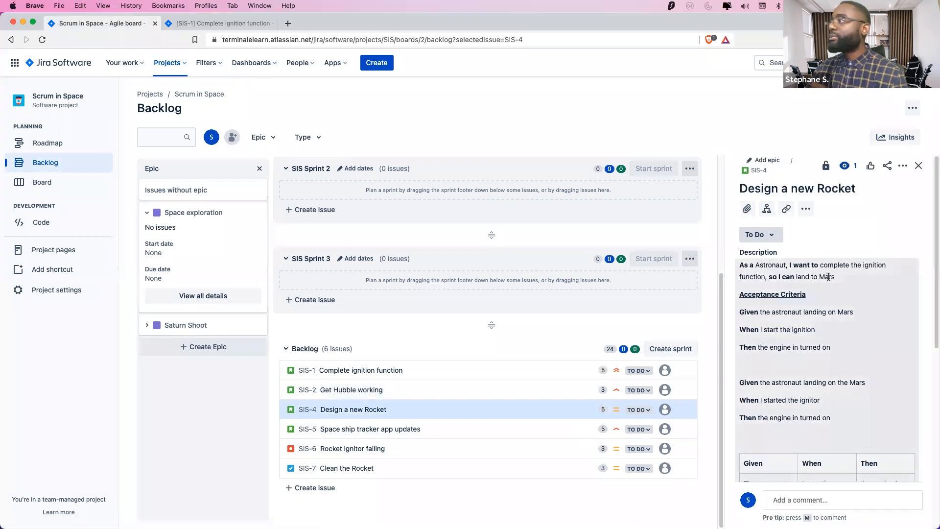
scroll(828, 277, down, 10)
click(855, 294)
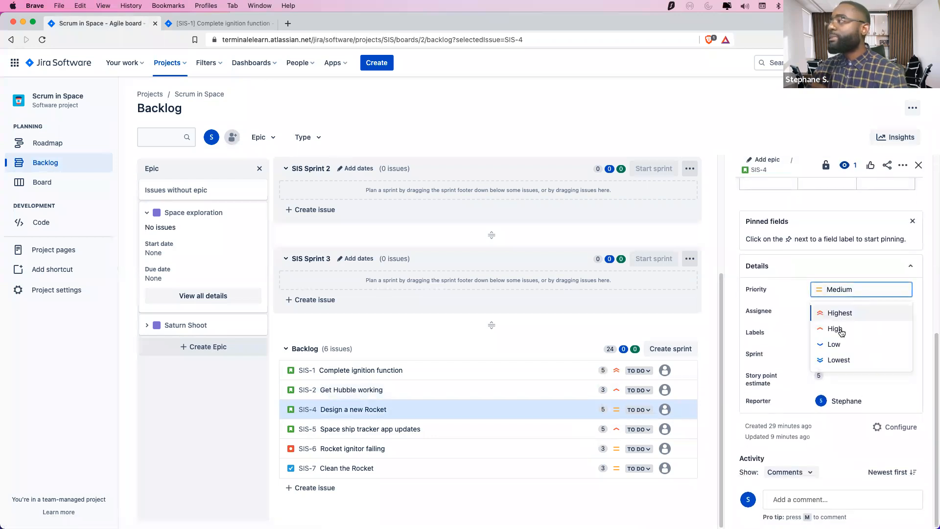
click(836, 345)
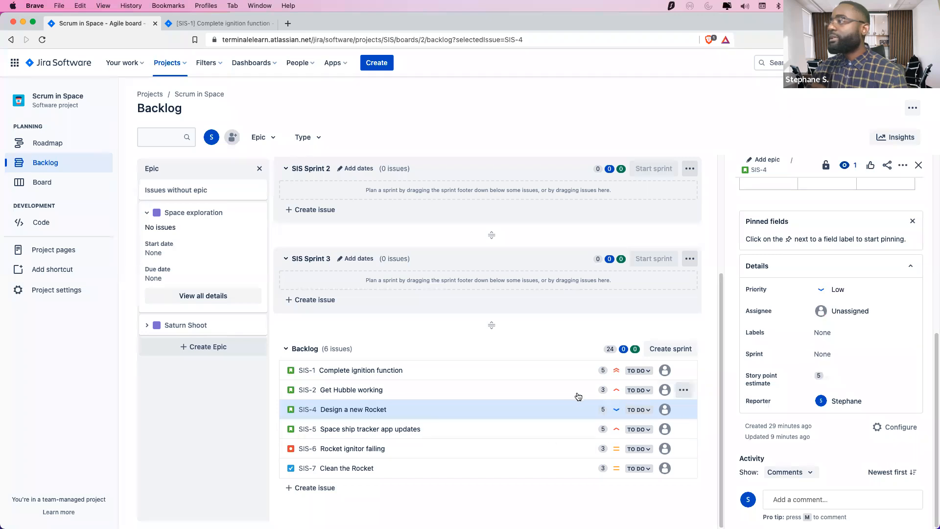
click(579, 447)
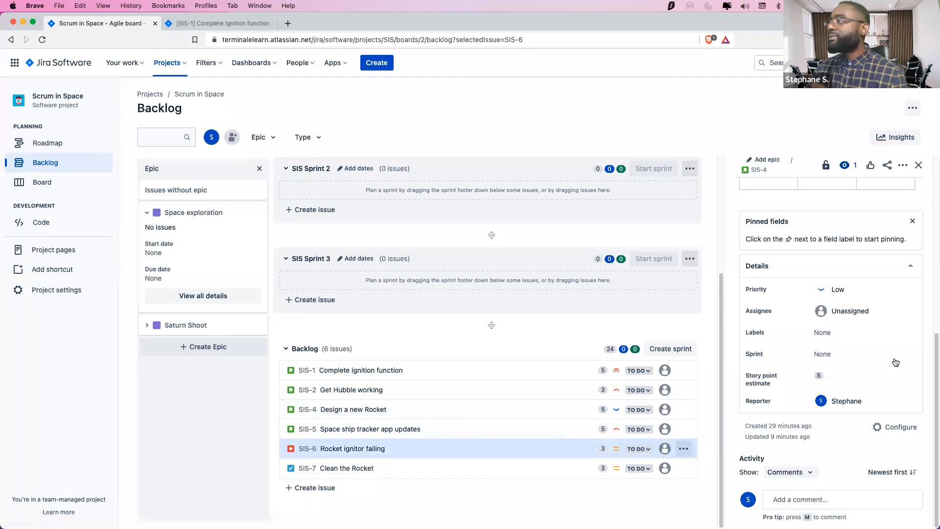
click(840, 363)
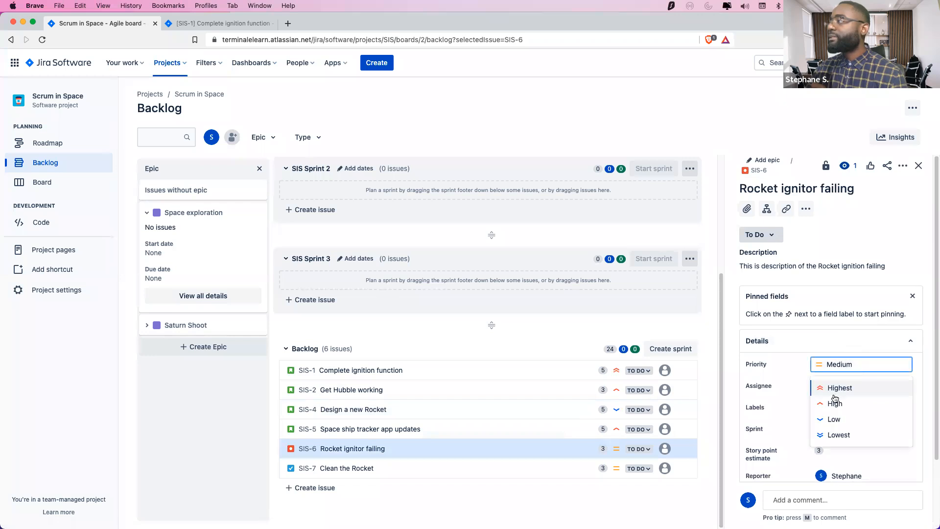
click(838, 435)
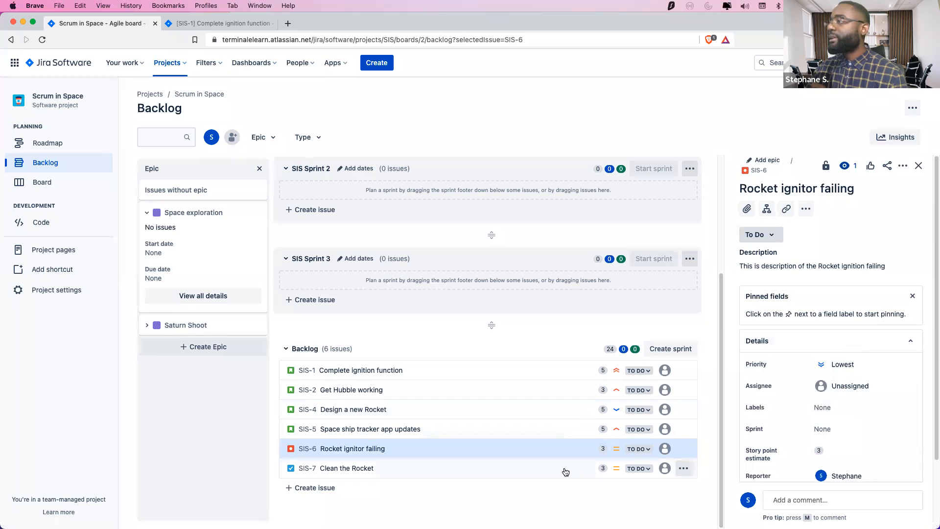
click(566, 471)
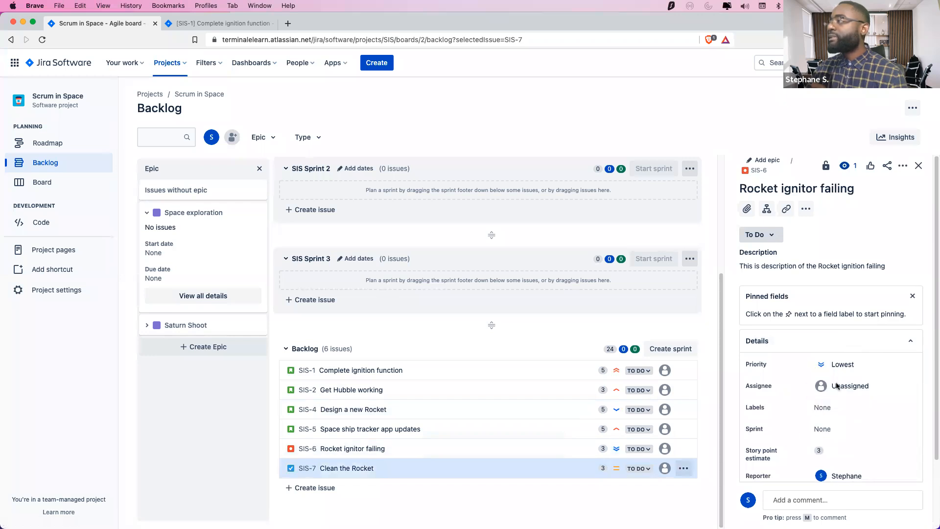
scroll(832, 364, down, 4)
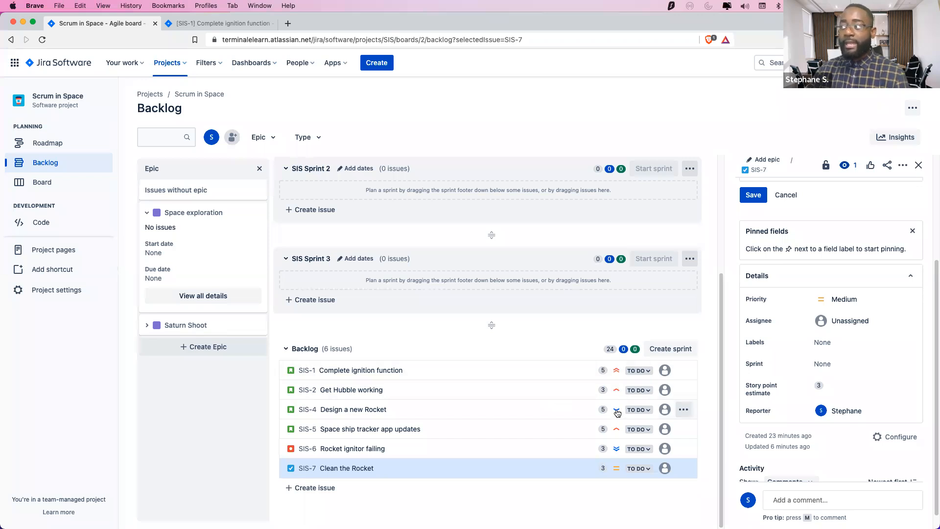
Drag Design a new Rocket to the backlog bottom and Clean the Rocket up below SIS-5
drag(571, 413, 558, 468)
drag(555, 476, 563, 468)
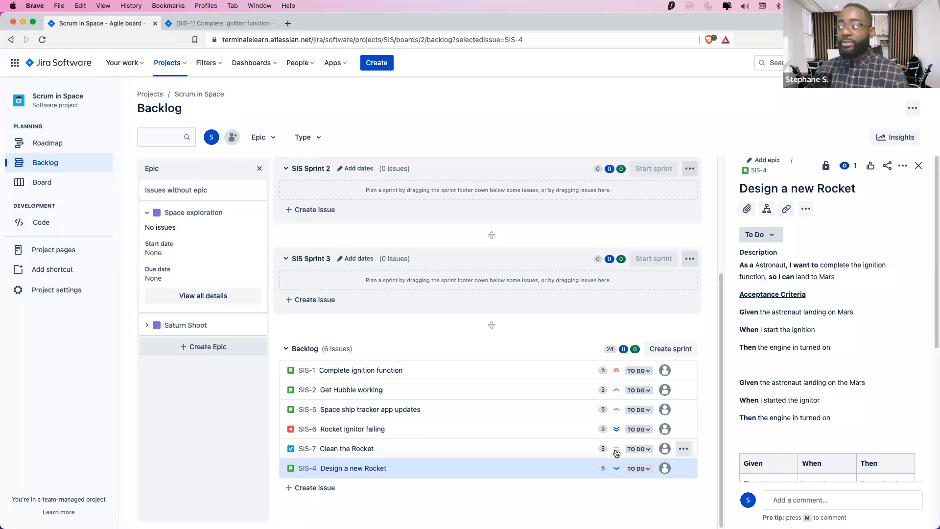
mouse_move(614, 448)
mouse_down()
mouse_move(606, 430)
mouse_move(616, 451)
mouse_up()
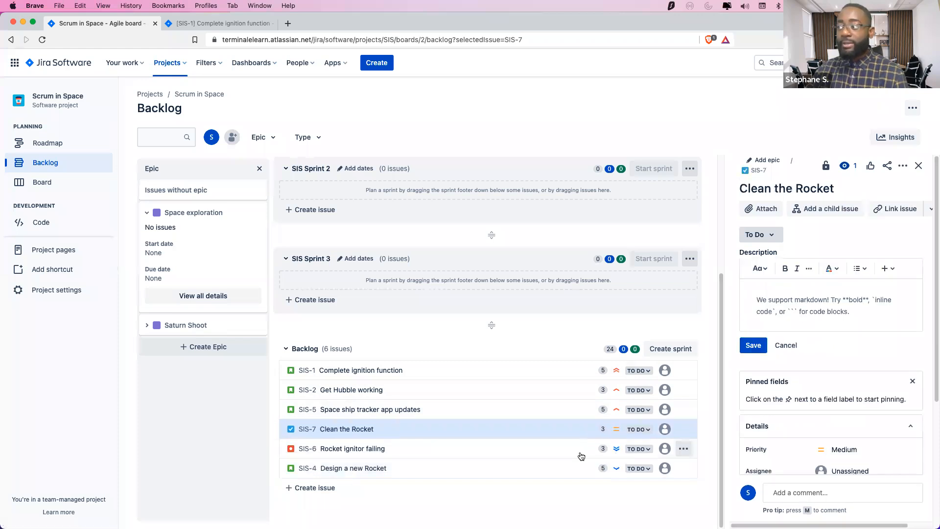
drag(573, 455, 574, 474)
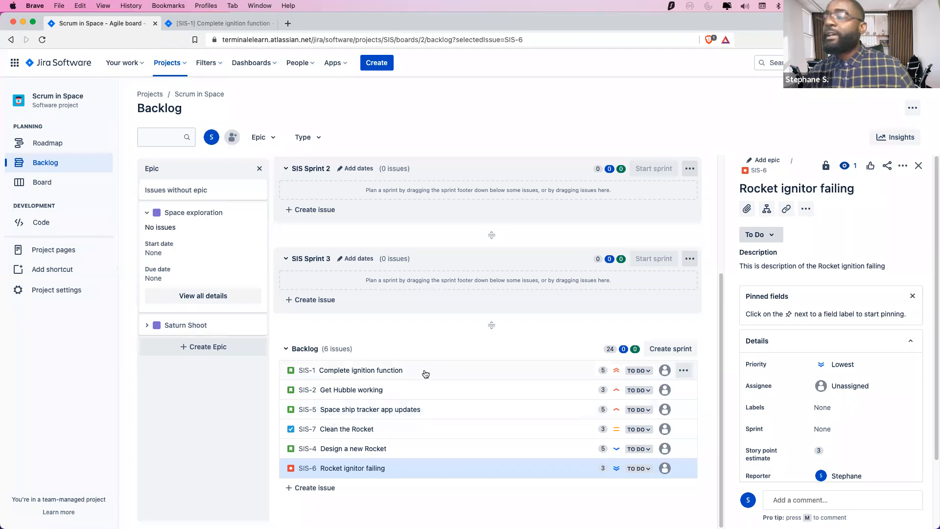
Drag Complete ignition function, Get Hubble working and Space ship tracker app updates into SIS Sprint 1
scroll(429, 388, up, 3)
scroll(425, 419, down, 3)
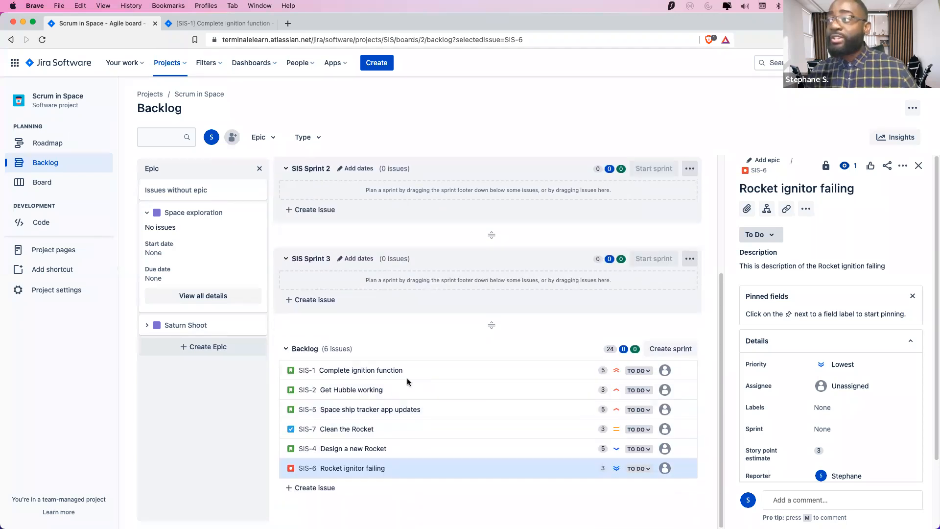
mouse_move(362, 381)
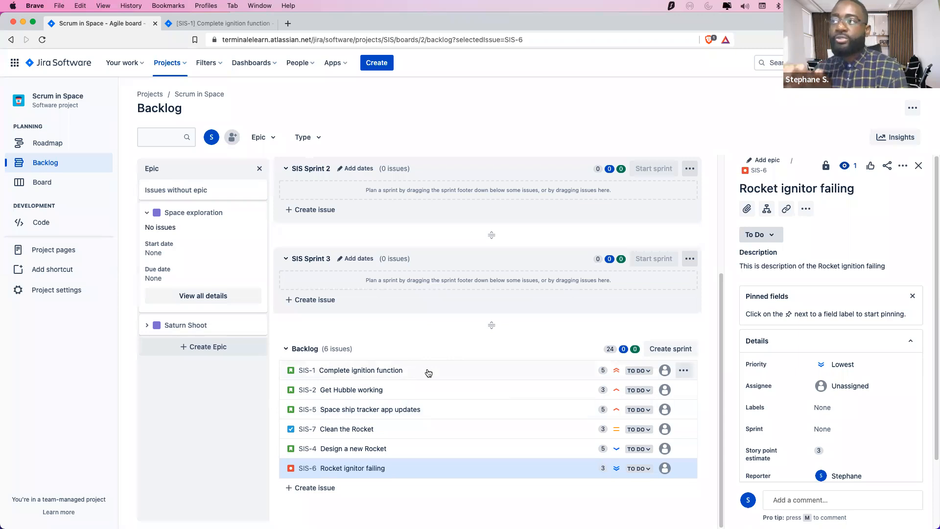
drag(429, 373, 425, 195)
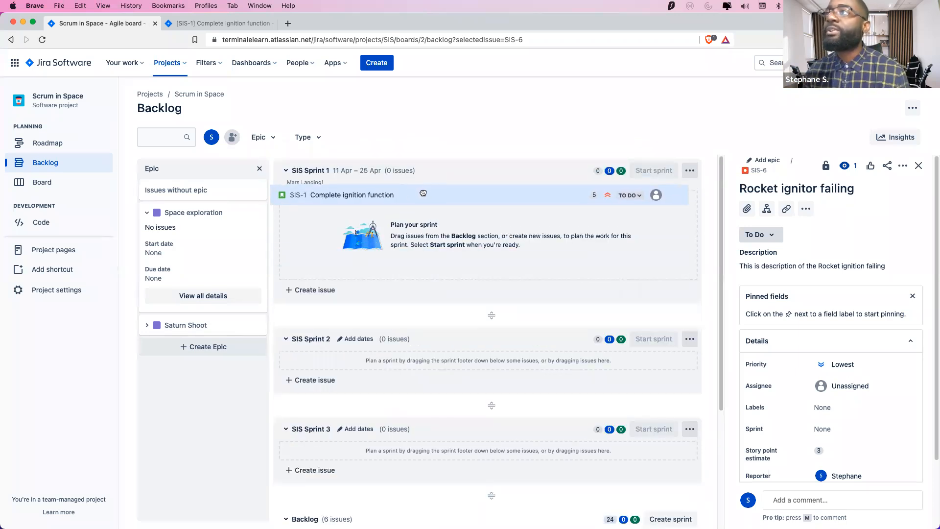
click(426, 195)
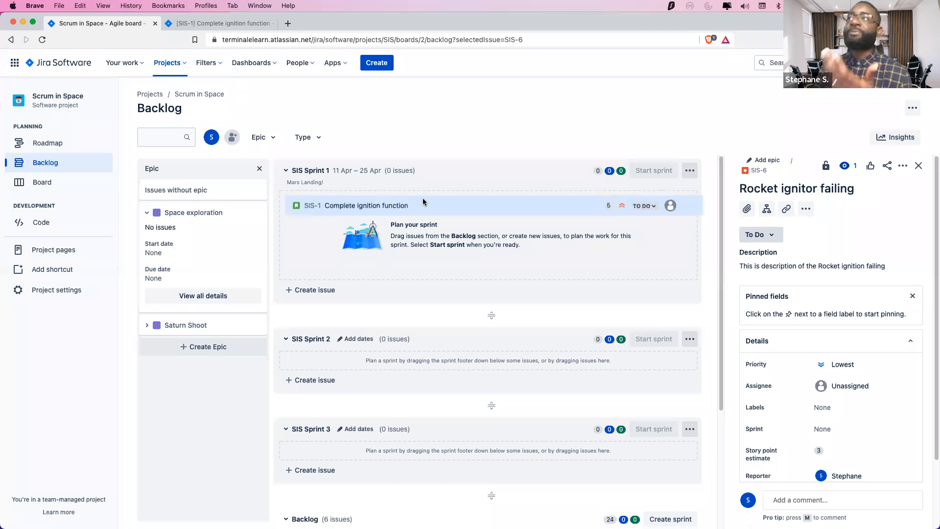
scroll(449, 354, down, 3)
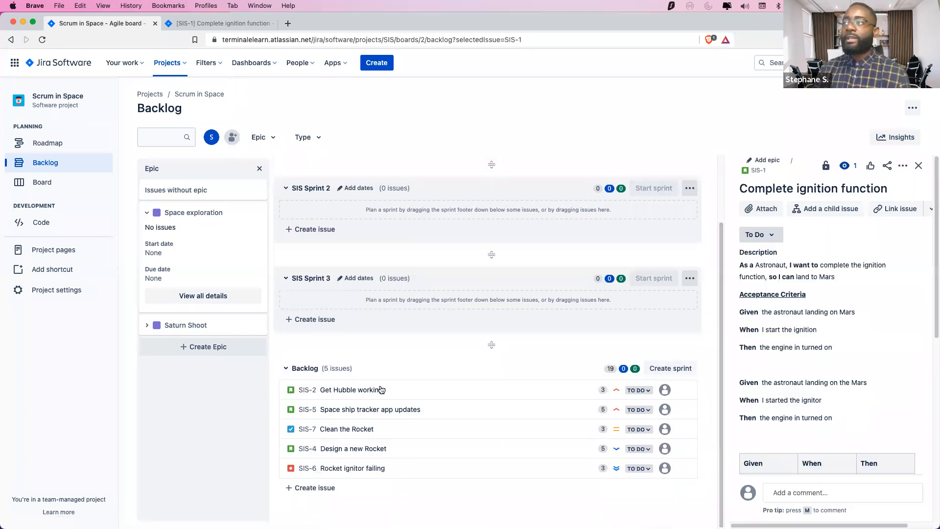
drag(390, 187, 395, 155)
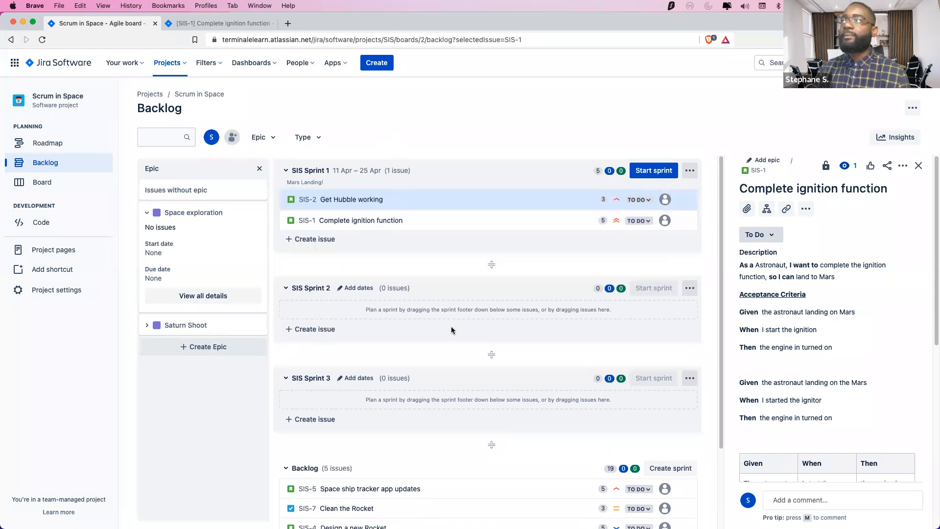
scroll(418, 416, down, 2)
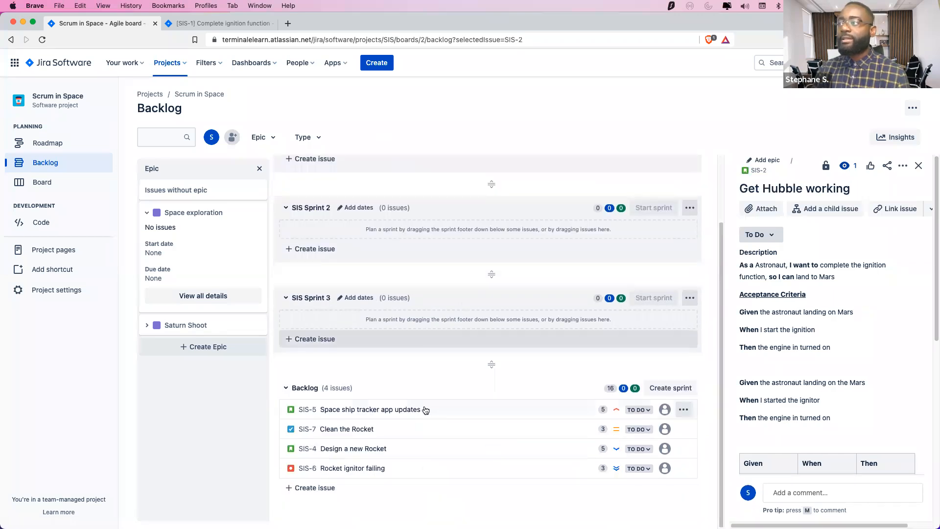
drag(422, 411, 423, 156)
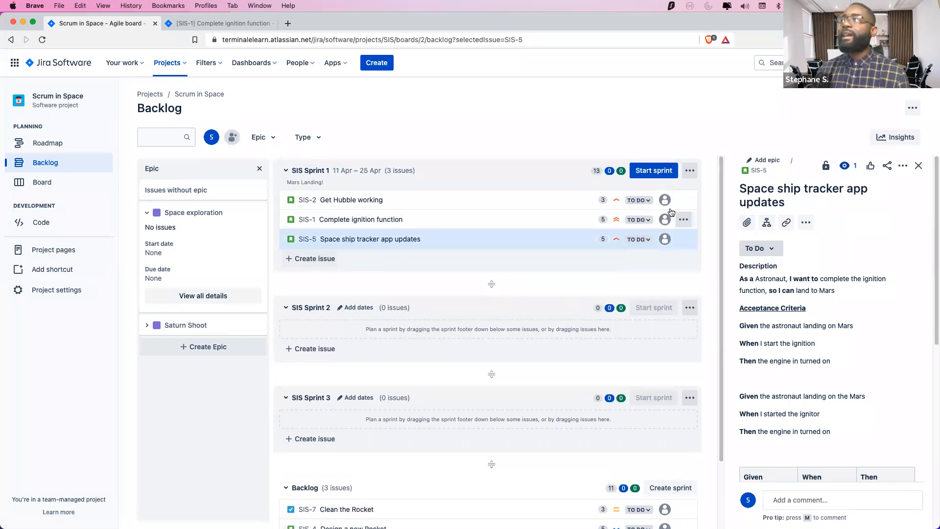
click(564, 207)
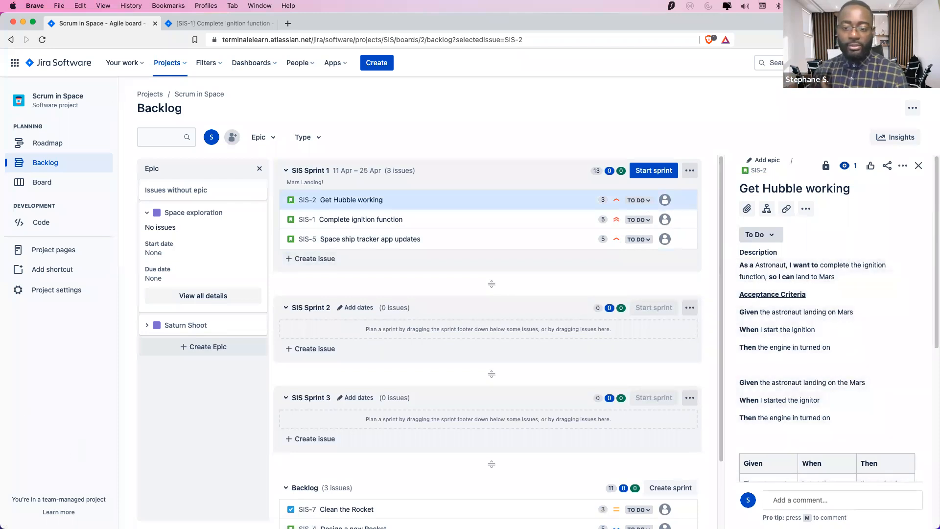
Review the Burn-down, Development Team, Scrum Events and Sprint Planning slides, then return to Jira
key(super+Tab)
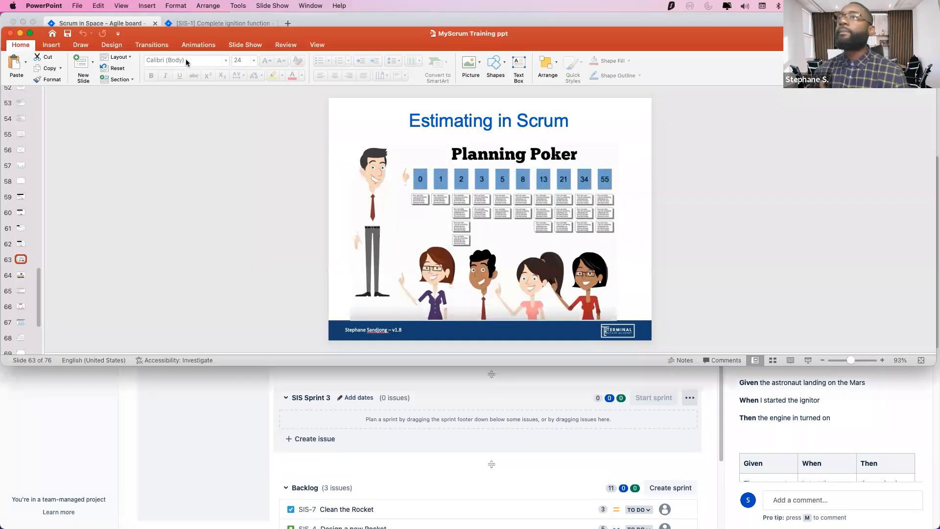
click(21, 121)
scroll(19, 140, up, 10)
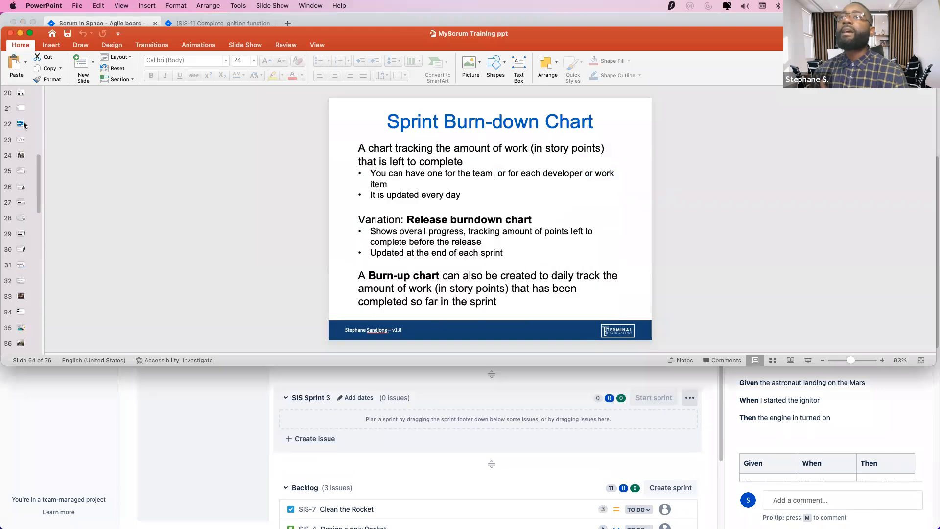
click(22, 249)
click(20, 265)
click(21, 312)
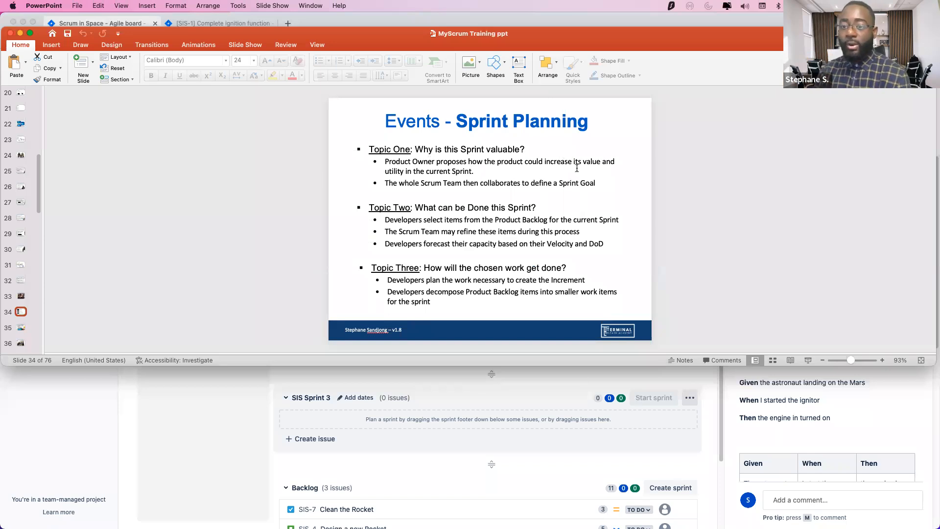
scroll(470, 220, down, 1)
scroll(472, 219, up, 1)
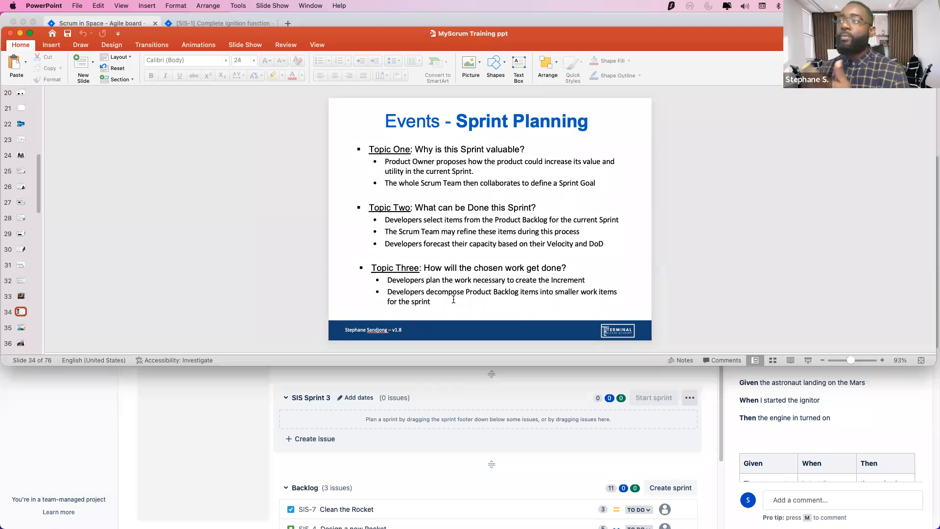
key(super+Tab)
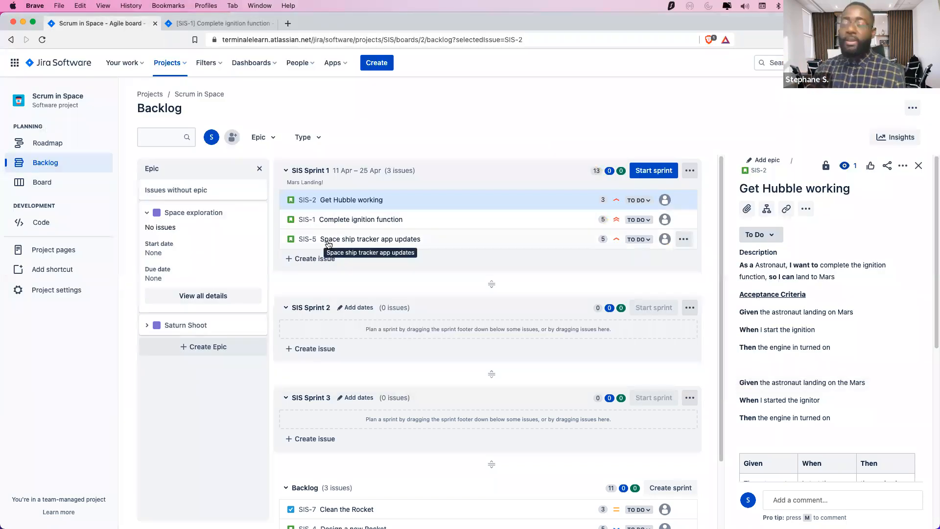
key(super+Tab)
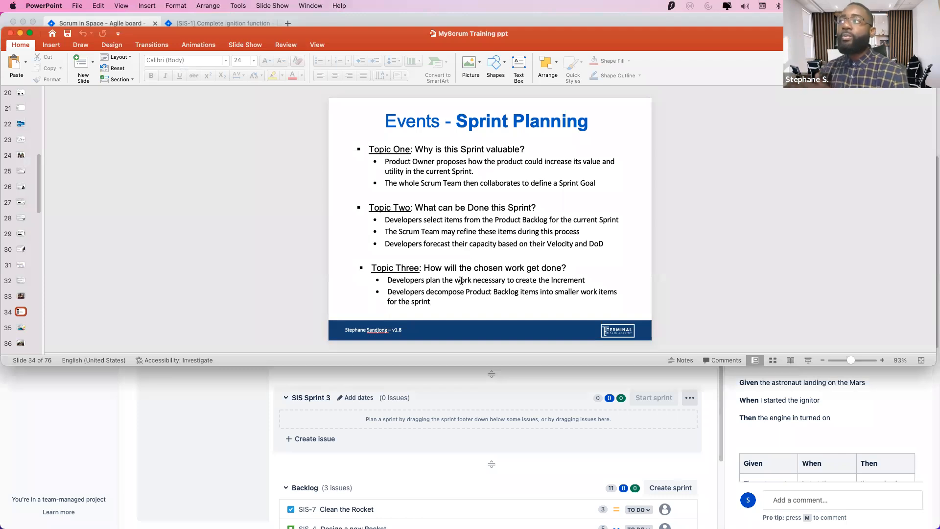
click(231, 405)
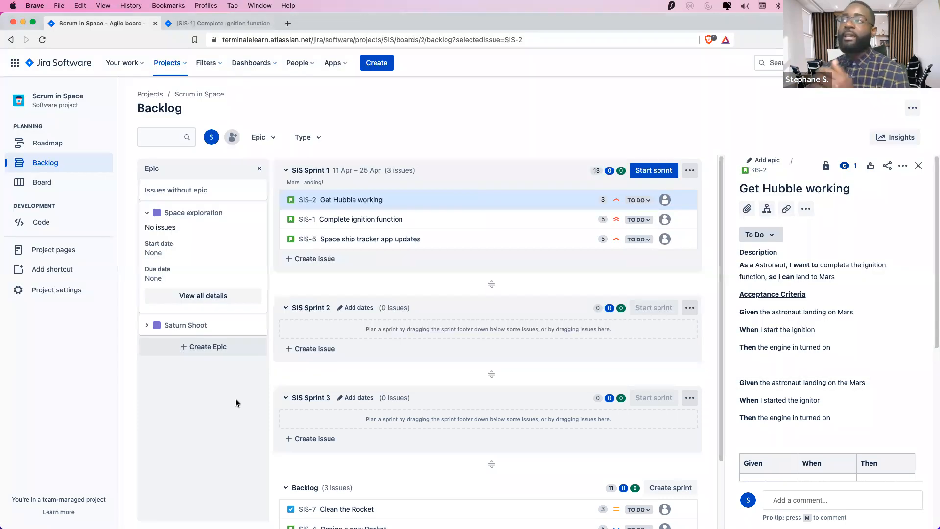
Open SIS-2 Get Hubble working as a full issue page in a new tab
right_click(311, 202)
click(316, 204)
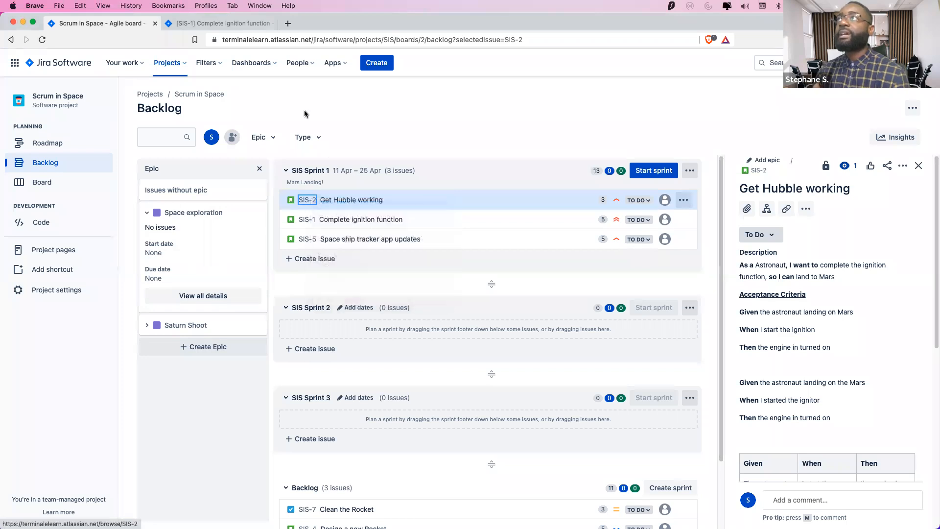
click(323, 25)
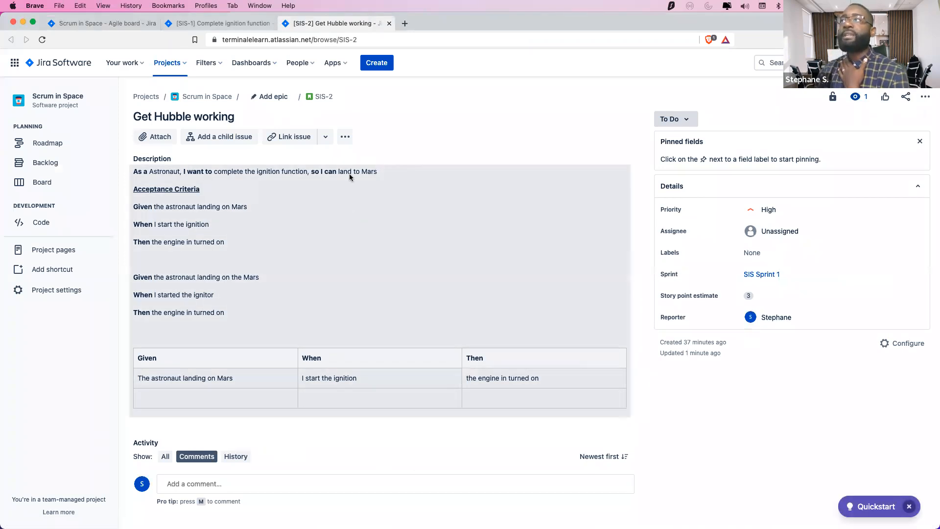
click(344, 137)
click(441, 123)
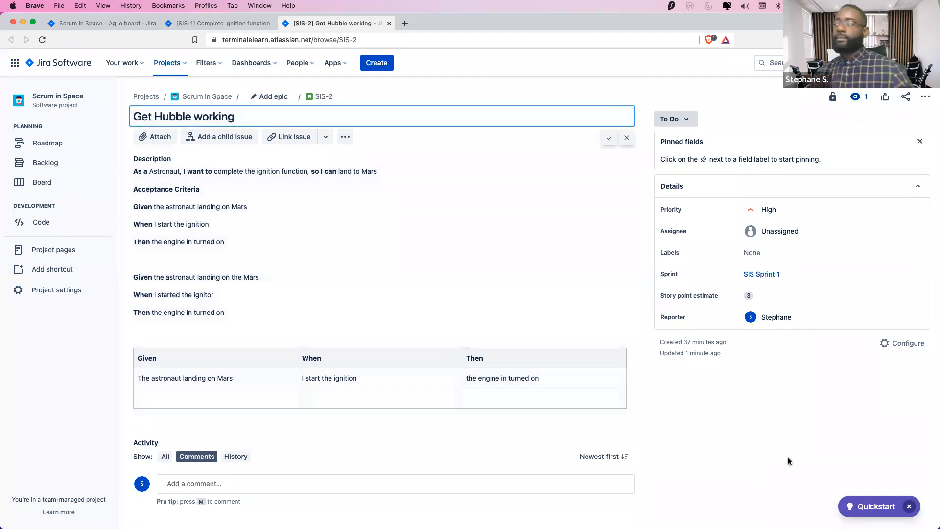
click(782, 443)
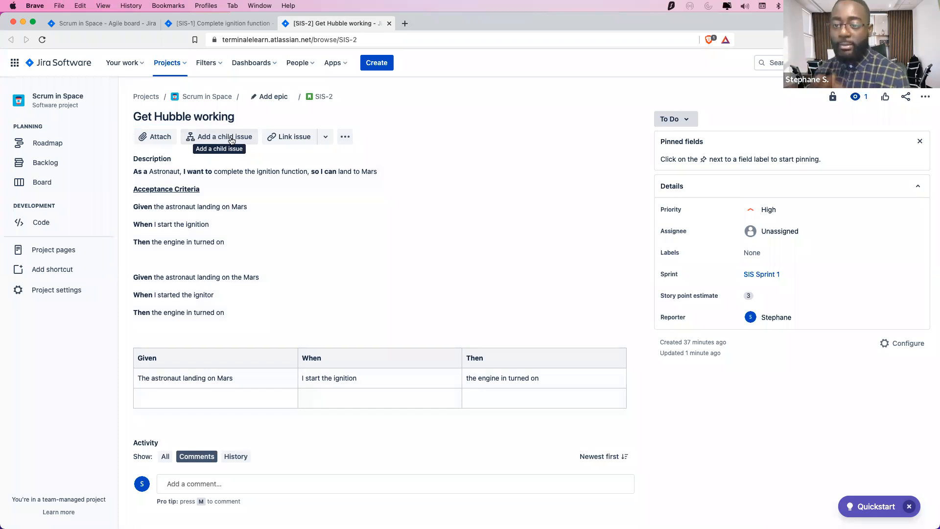
Add child issues 'Do the coding' and 'Do the unit testing' to SIS-2
click(232, 141)
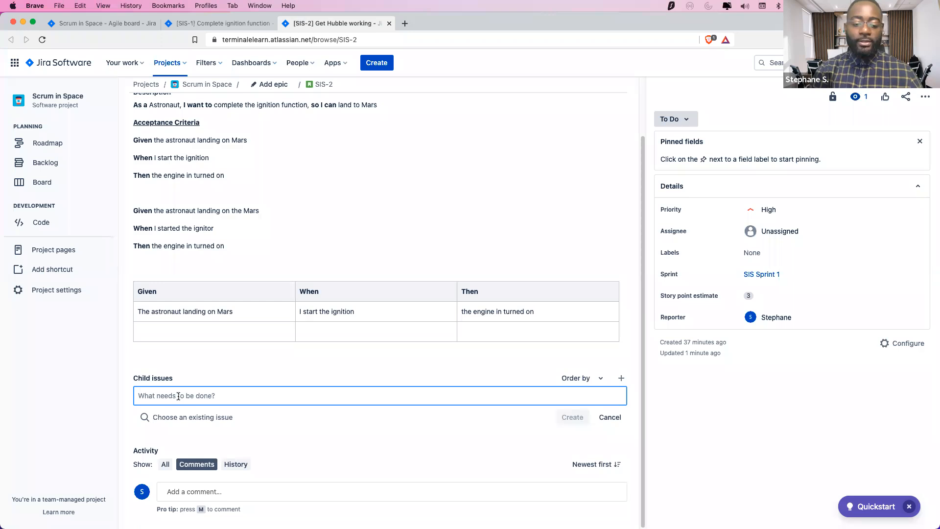
text(Do the coding)
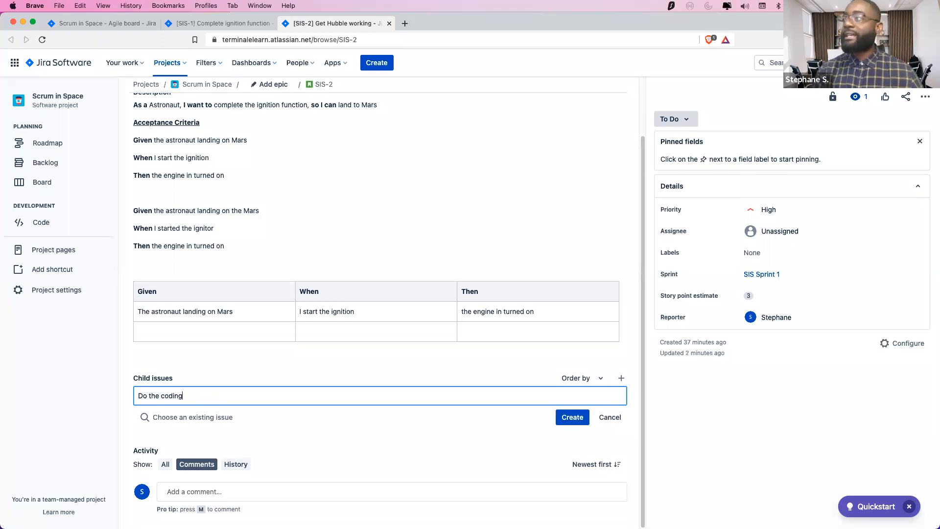
click(572, 417)
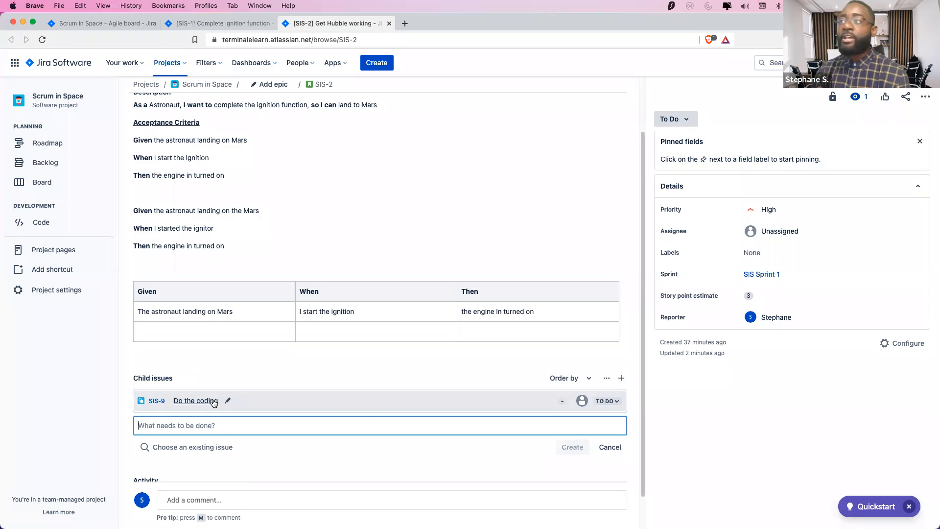
scroll(356, 434, down, 1)
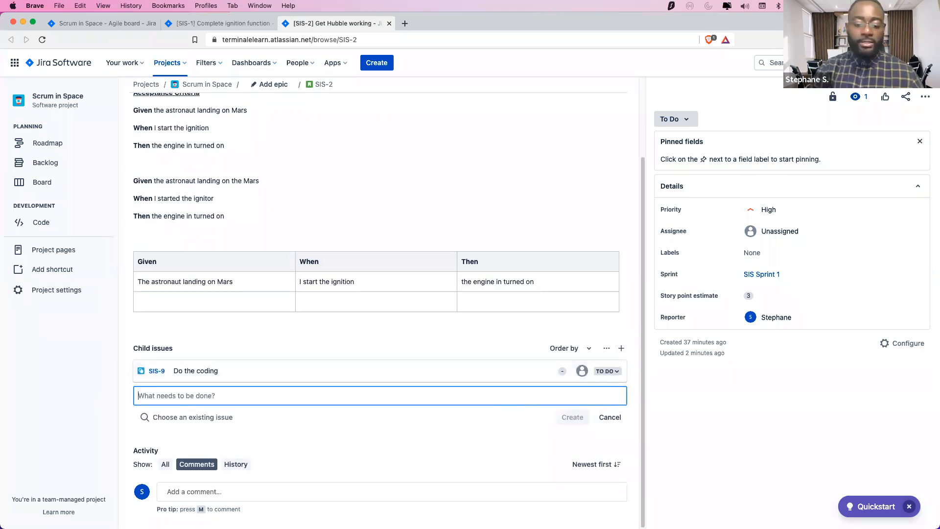
text(Do the unit testing)
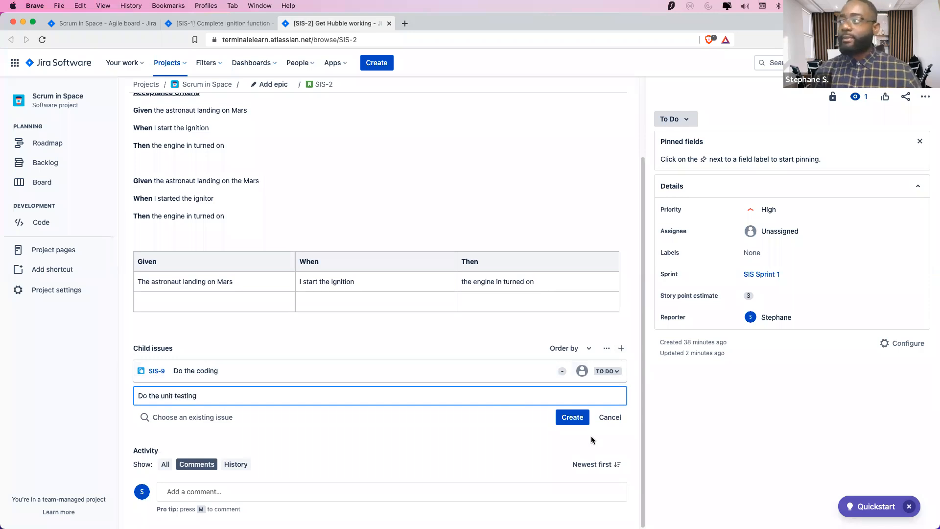
click(569, 420)
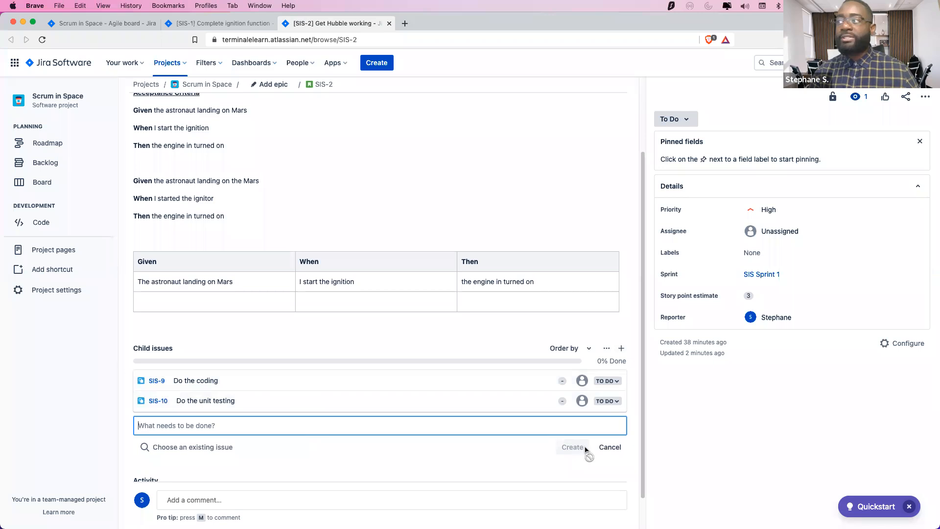
Add a third child issue, 'Do the code review'
scroll(563, 367, down, 1)
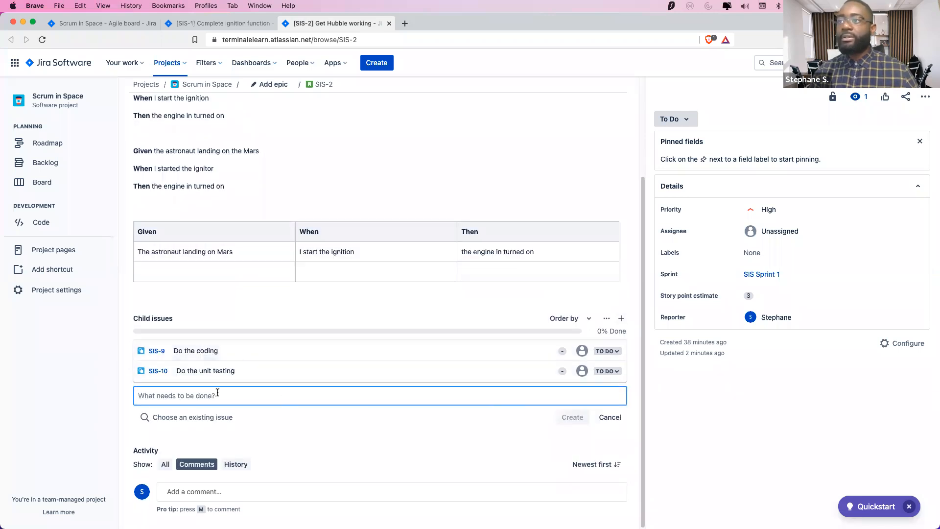
text(Do the )
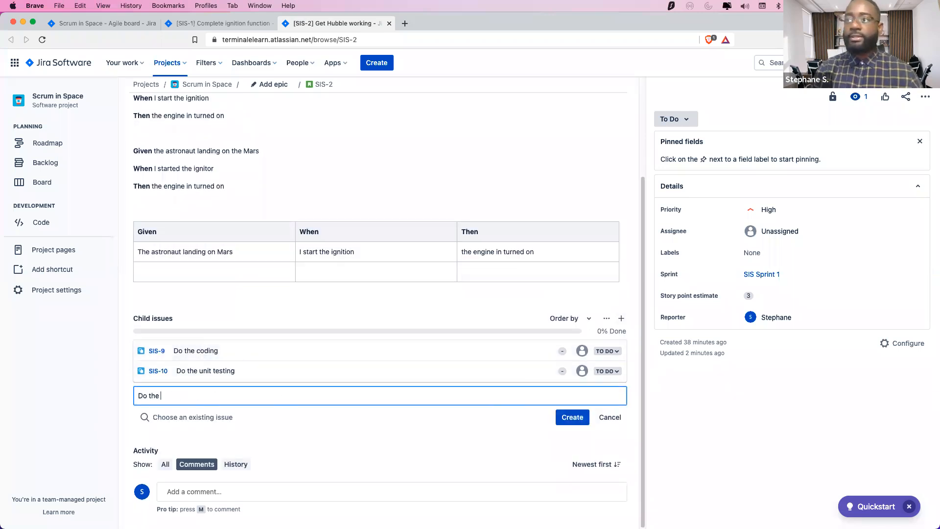
text(code review)
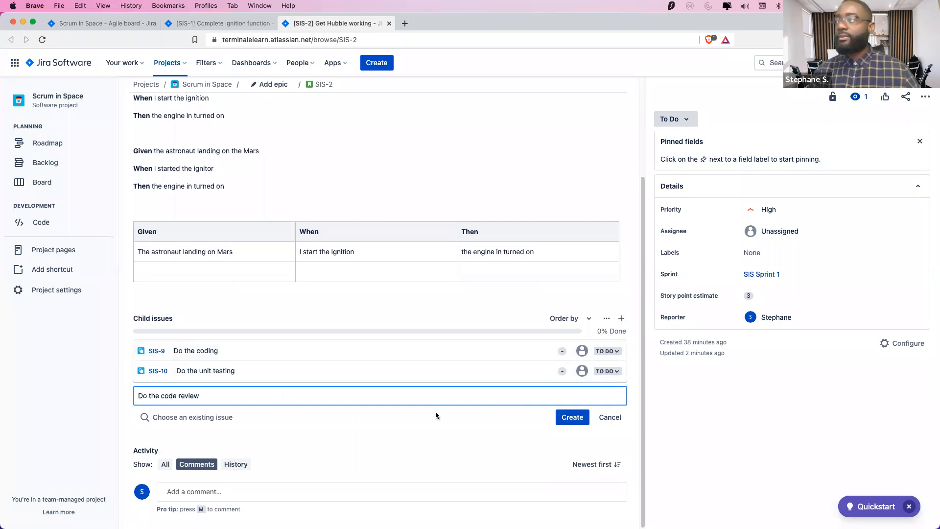
click(572, 417)
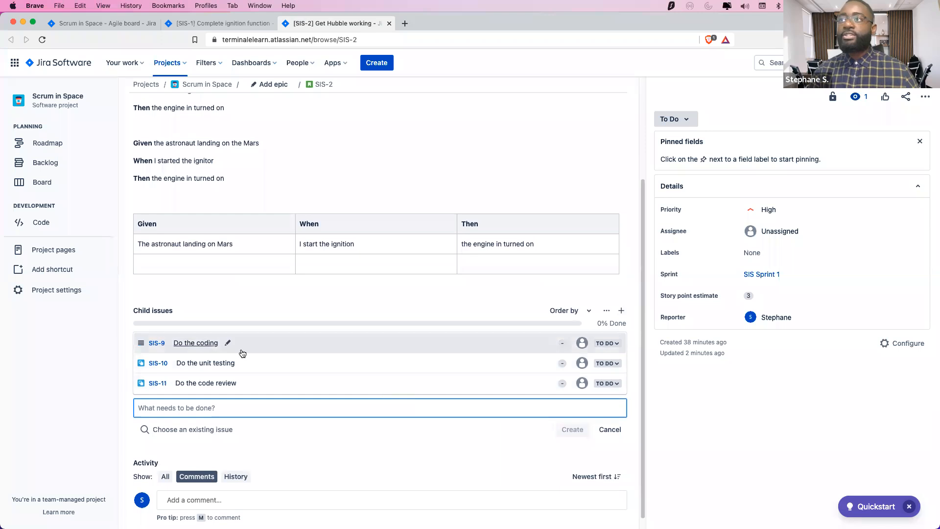
scroll(225, 189, up, 5)
scroll(225, 374, down, 5)
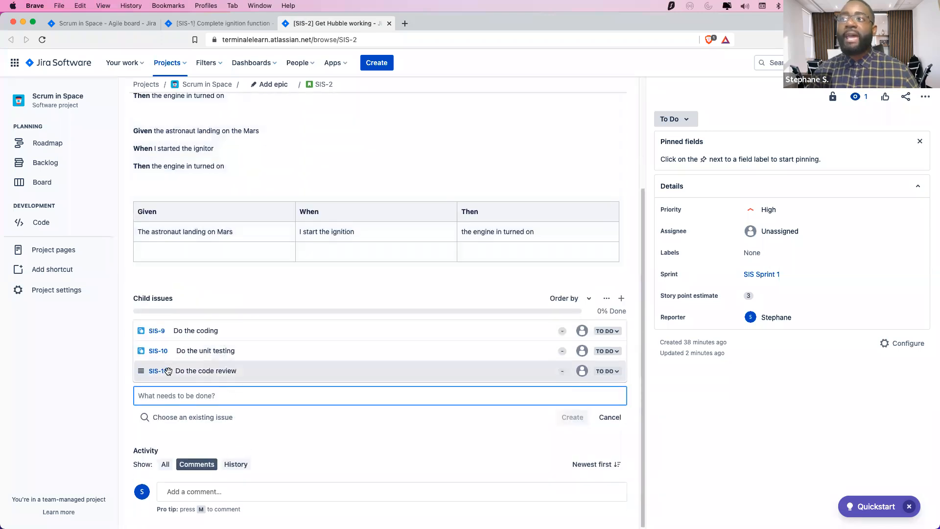
scroll(177, 351, up, 5)
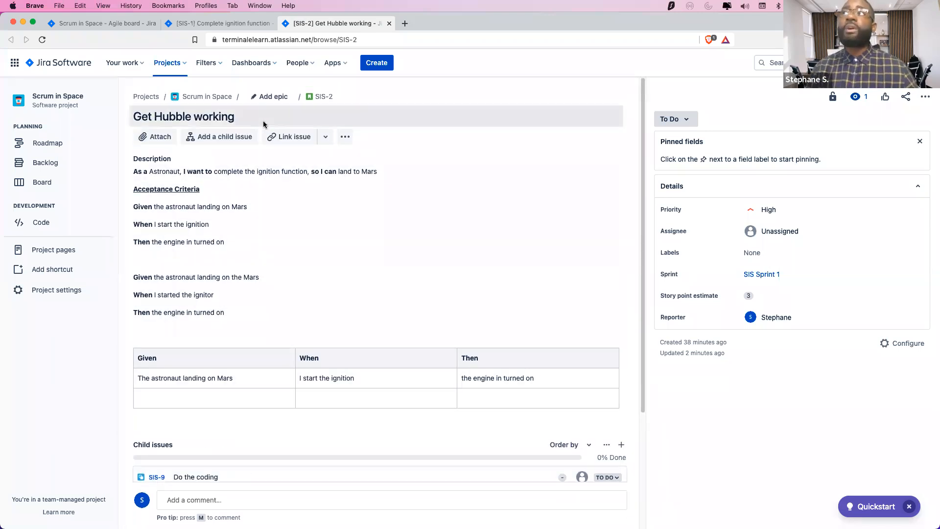
scroll(297, 283, down, 1)
scroll(296, 284, down, 3)
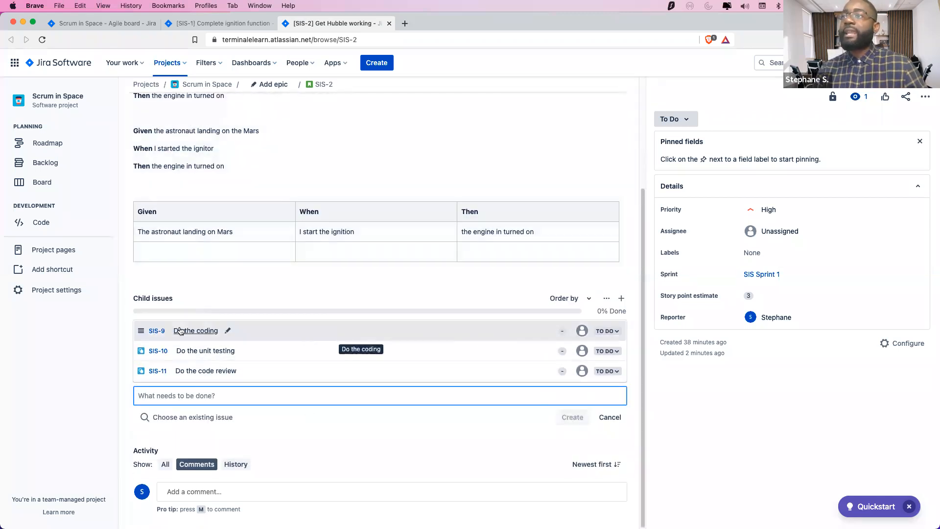
Open SIS-9 Do the coding and type the description 'This is code going around the C++ function'
click(198, 332)
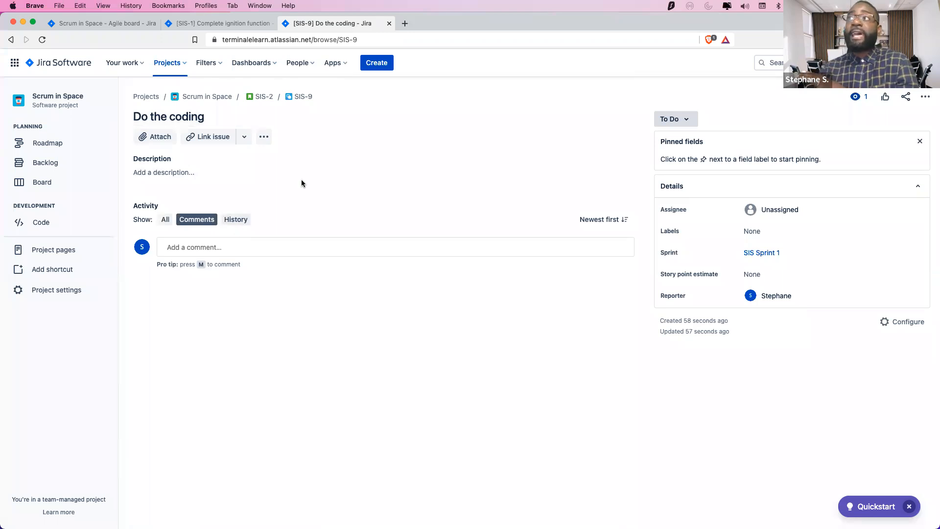
click(183, 179)
text(Th)
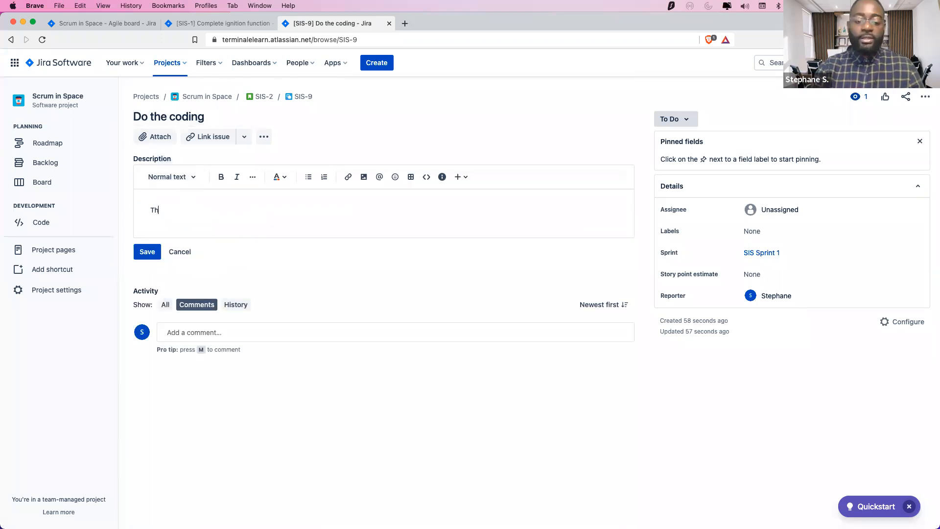
text(is is cod)
key(BackSpace)
text(ode a)
key(BackSpace)
text(going )
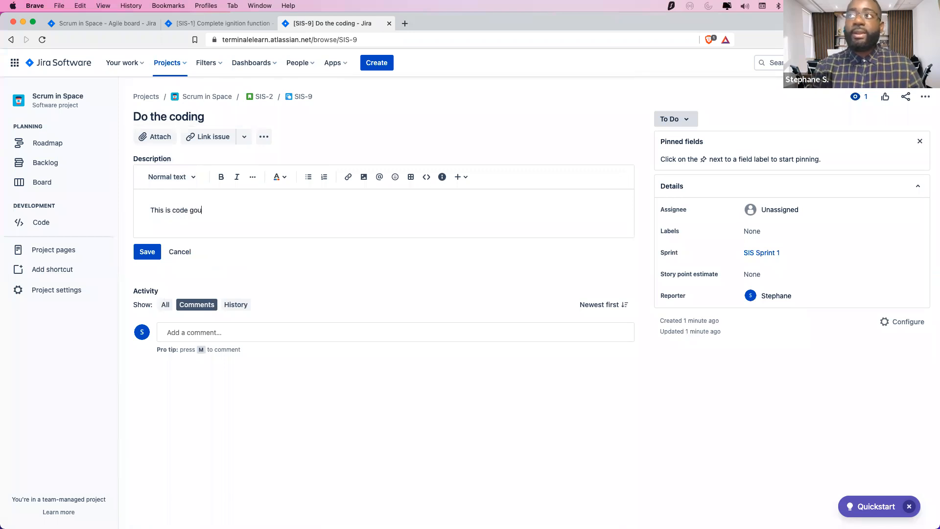
text(around the )
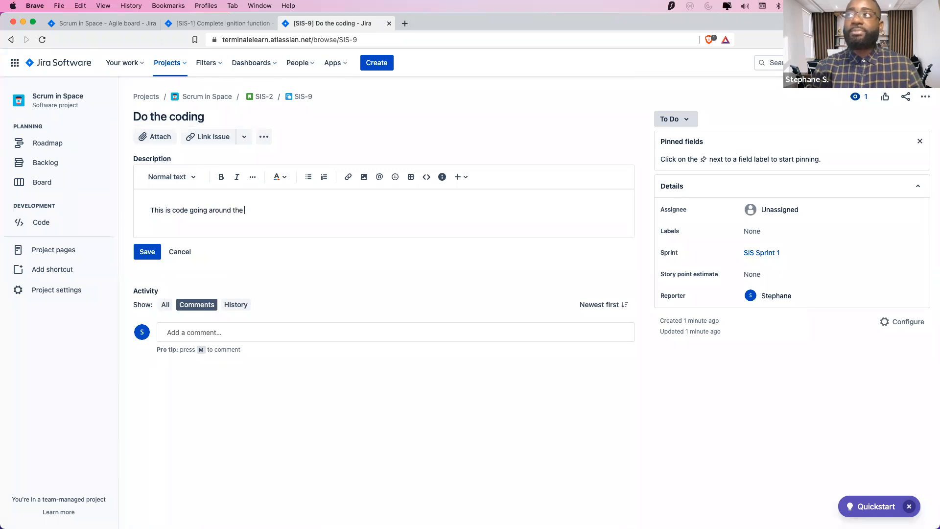
text(C++ function)
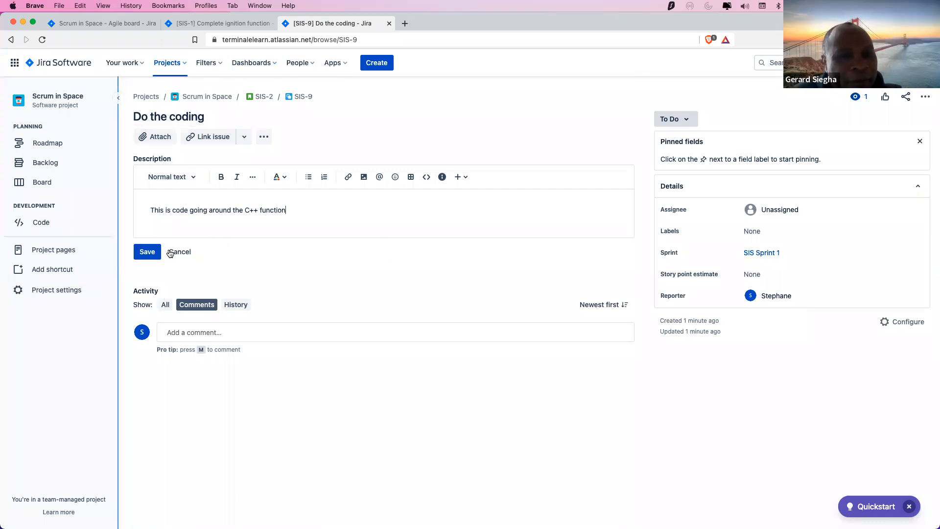
Save SIS-9's description 'This is code going around the C++ function'
click(152, 253)
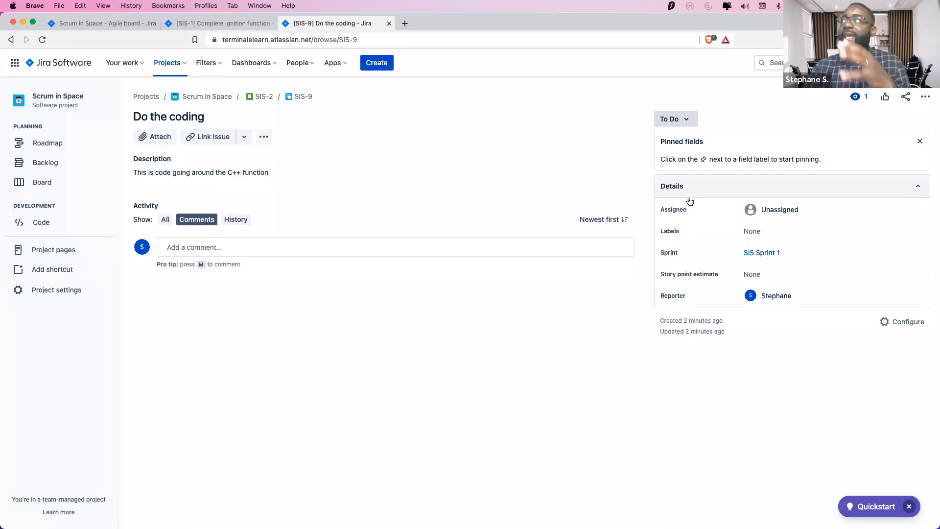
Assign SIS-9 to the teammate found by searching part of their username
click(803, 210)
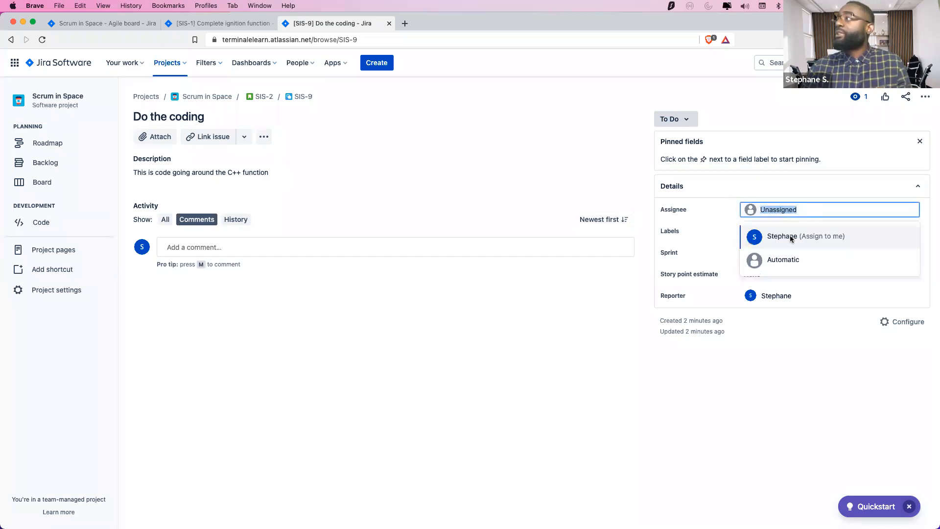
text(s.s)
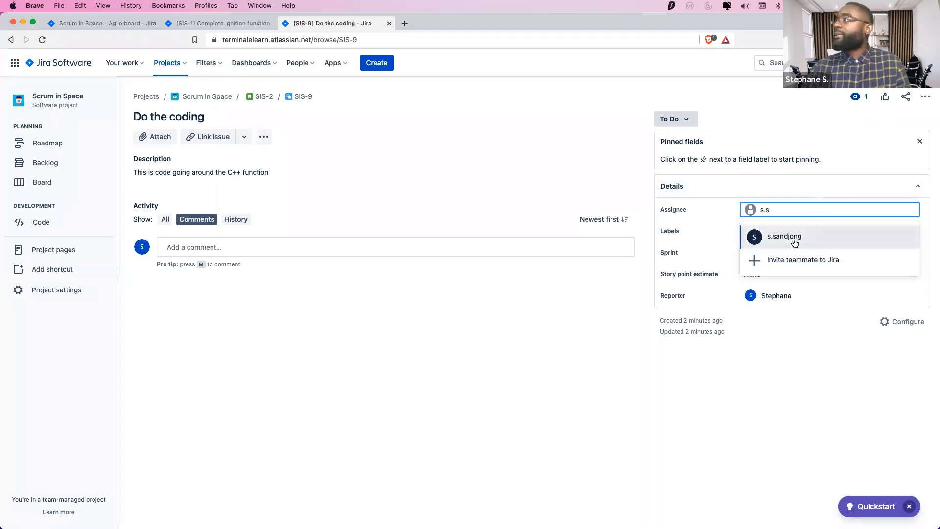
click(790, 237)
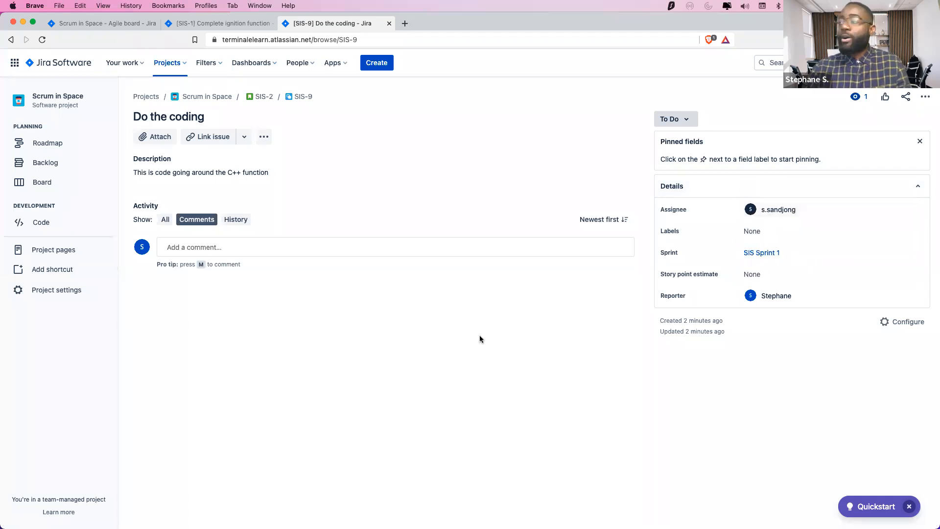
key(super+Tab)
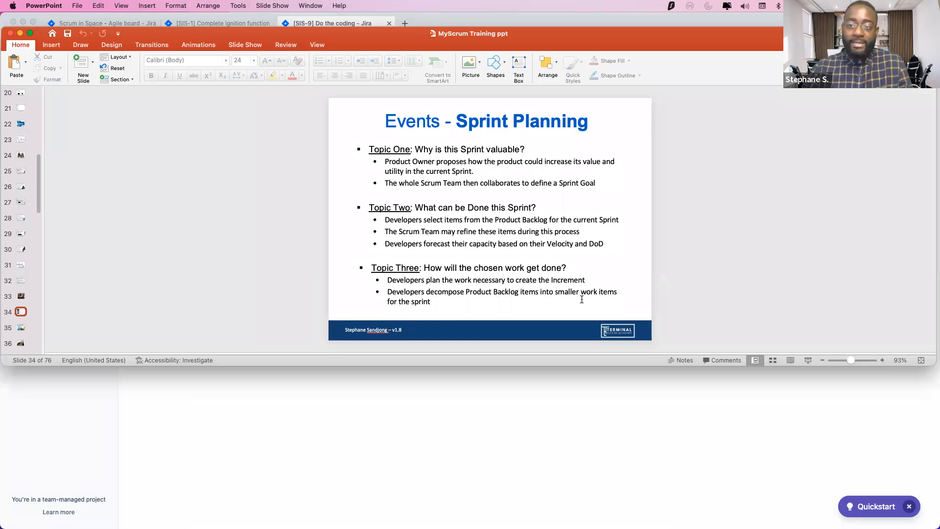
key(super+Tab)
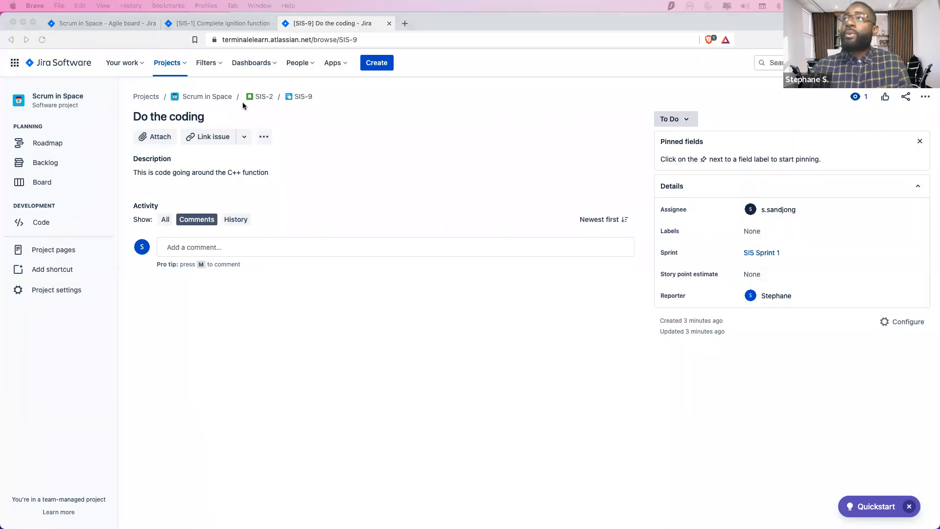
Assign the 'Do the unit testing' subtask (SIS-10) to yourself
click(225, 23)
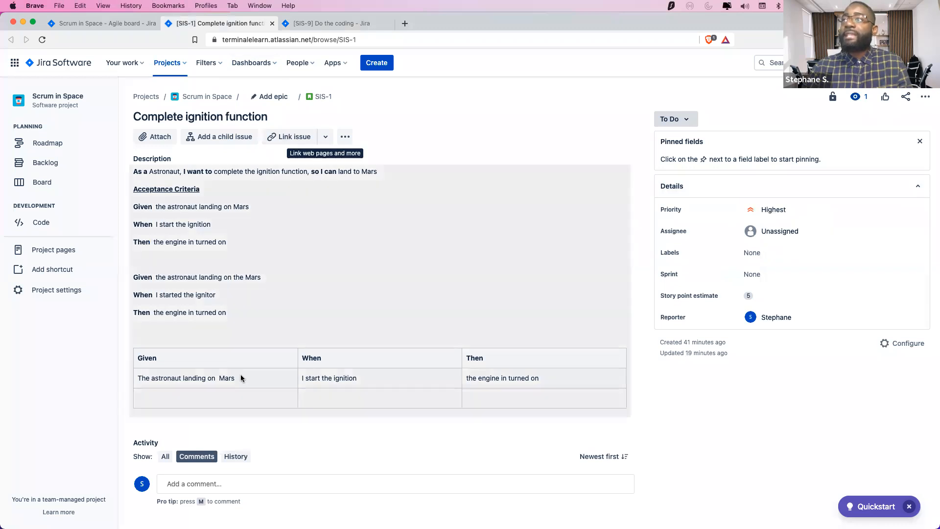
click(298, 25)
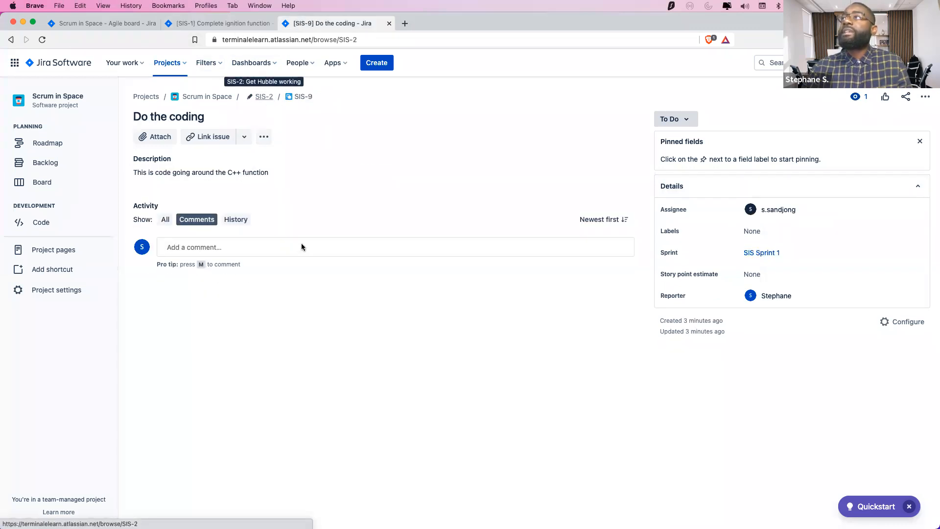
scroll(230, 431, down, 4)
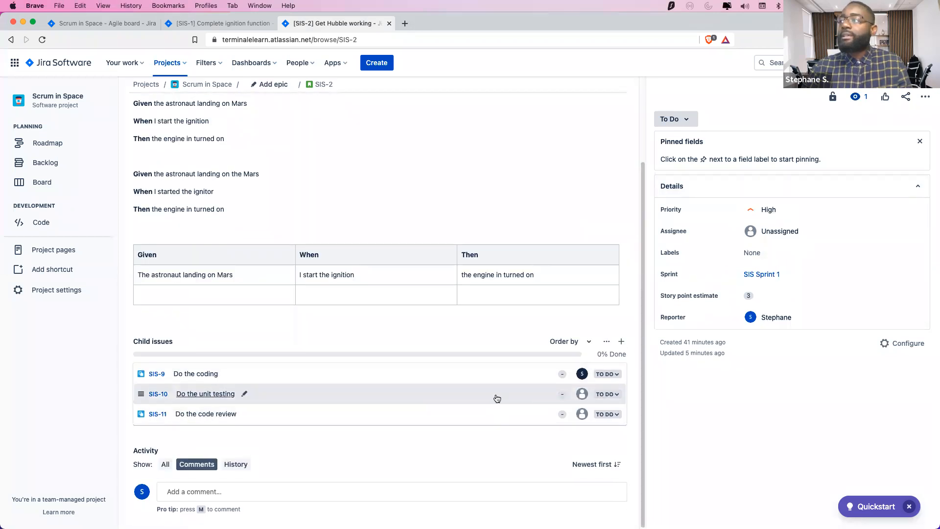
click(497, 398)
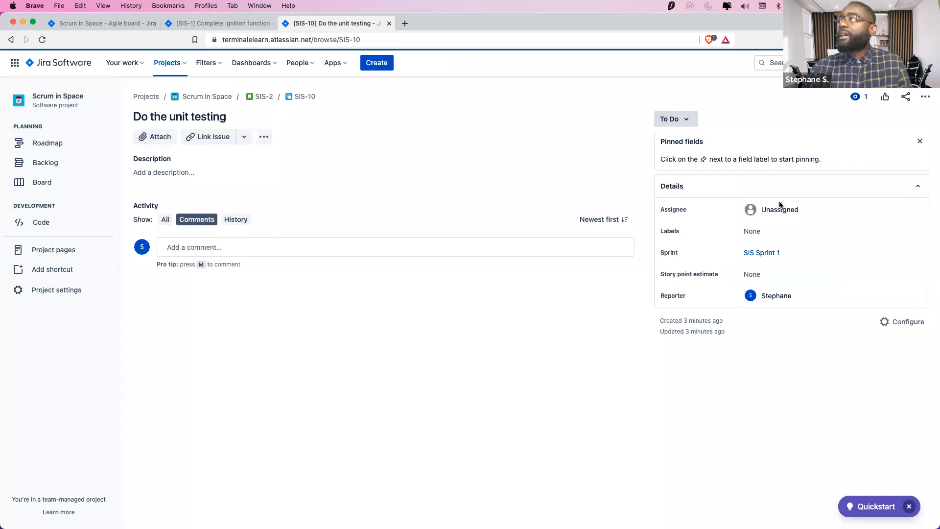
click(780, 207)
click(794, 232)
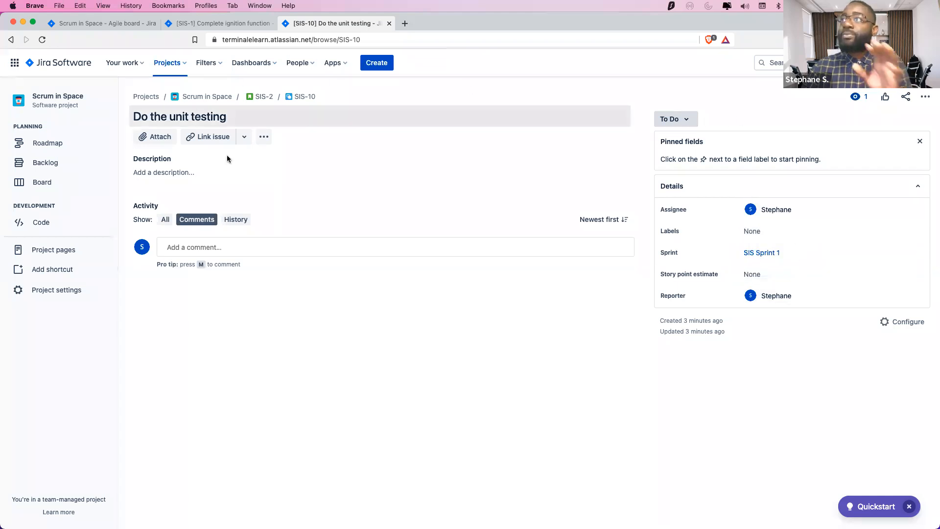
Assign the 'Do the code review' subtask (SIS-11) to yourself, then return to the Scrum in Space backlog
click(263, 96)
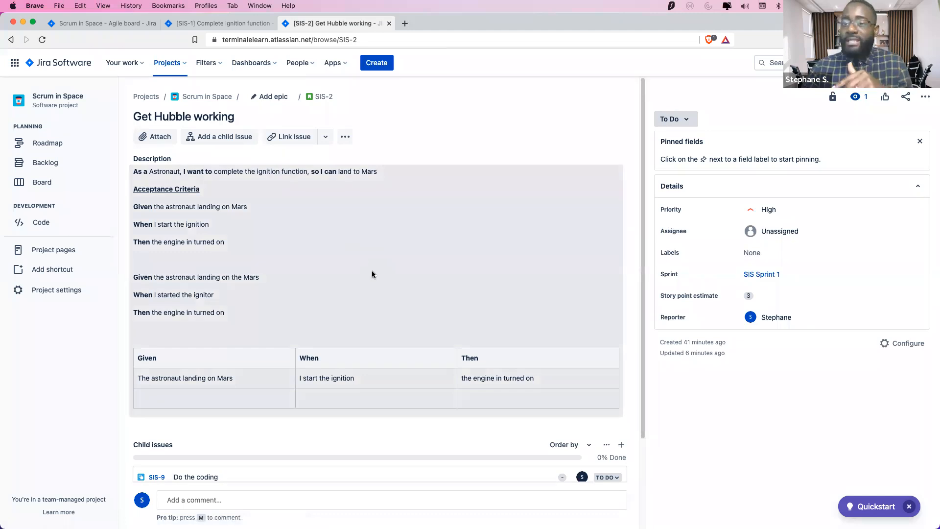
scroll(383, 309, down, 3)
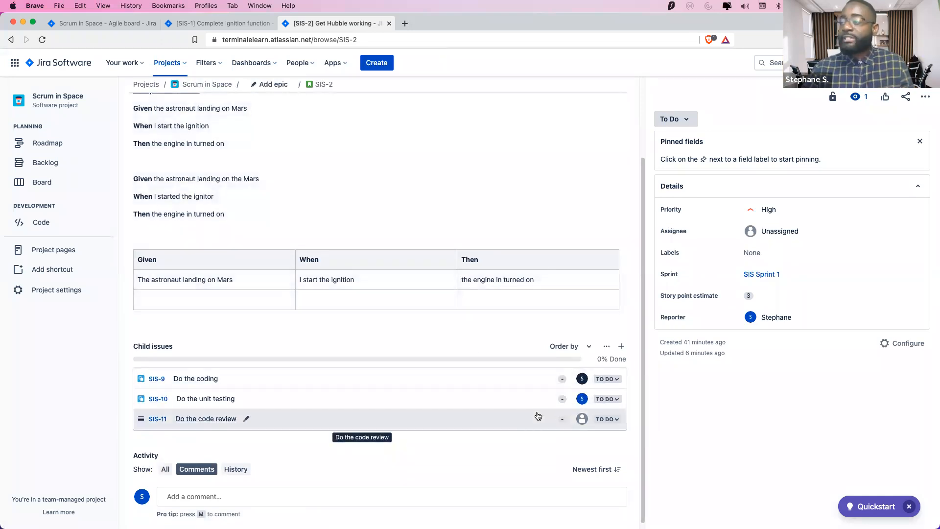
click(521, 416)
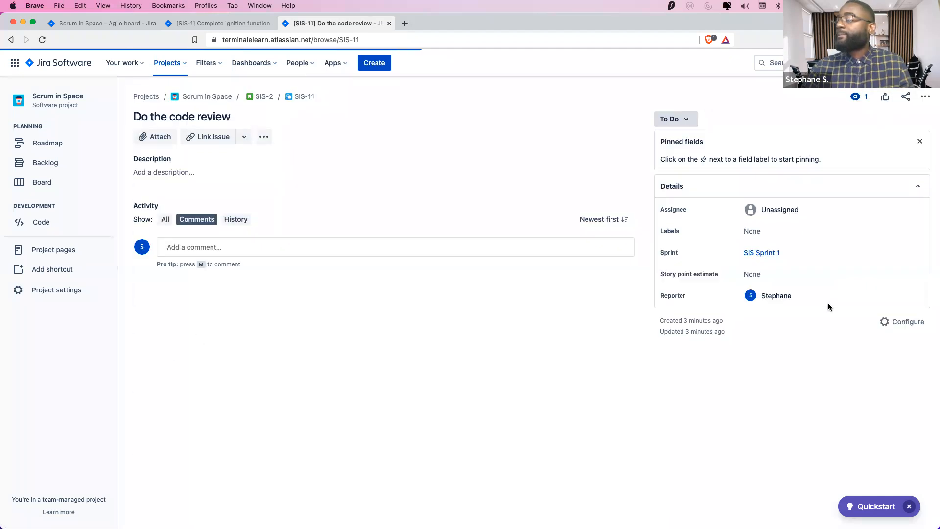
click(787, 215)
click(803, 237)
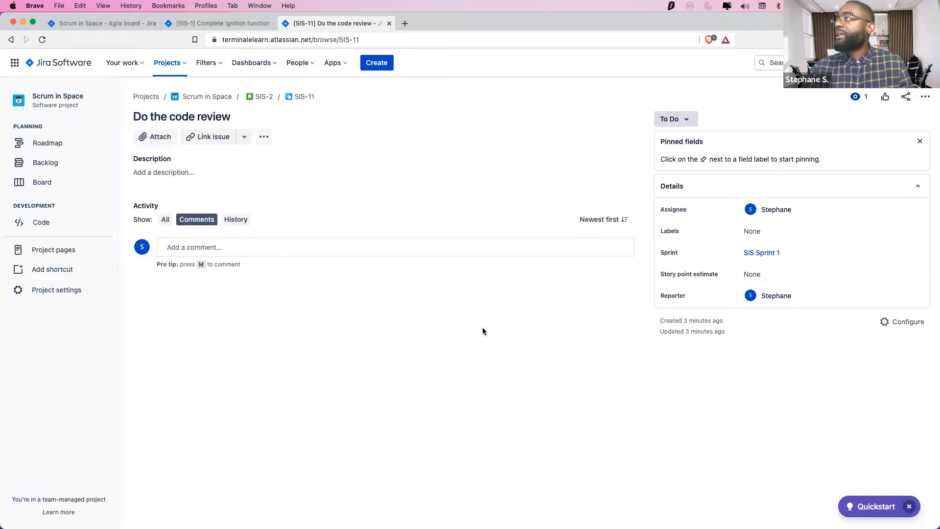
click(264, 96)
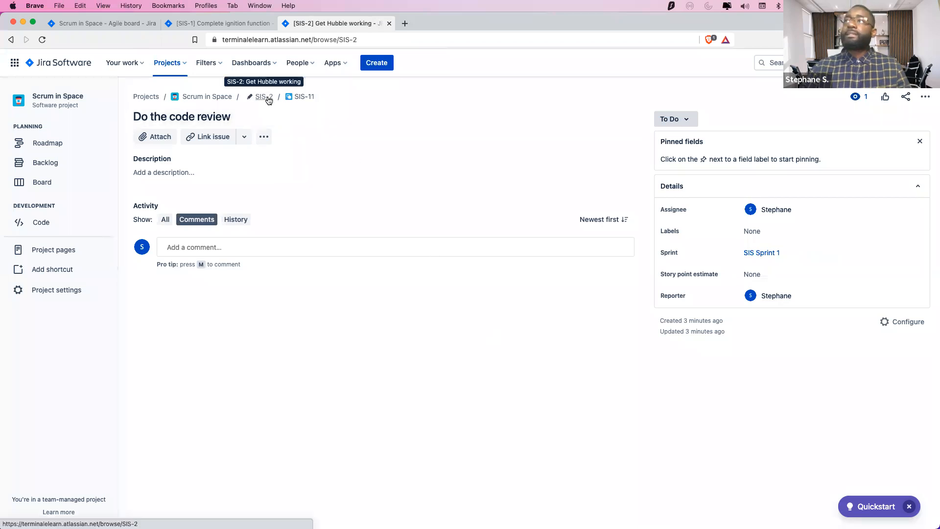
click(223, 23)
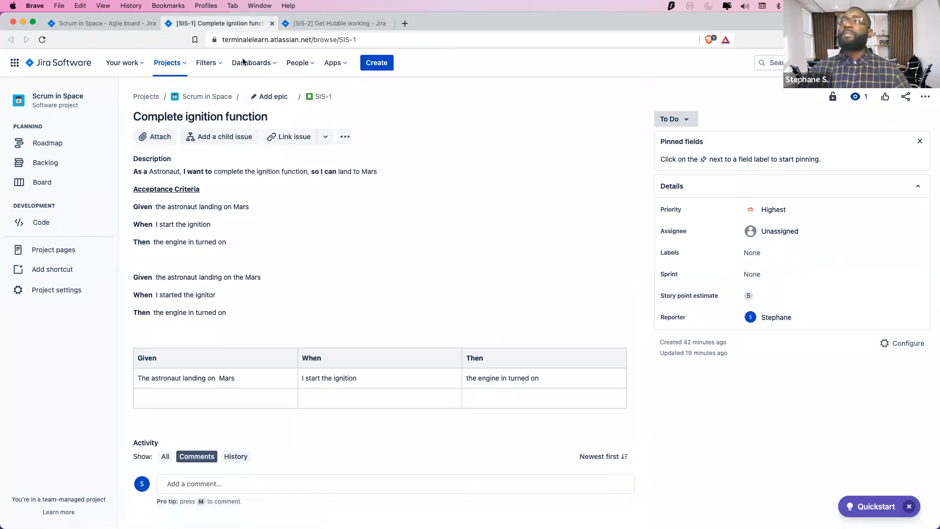
click(105, 23)
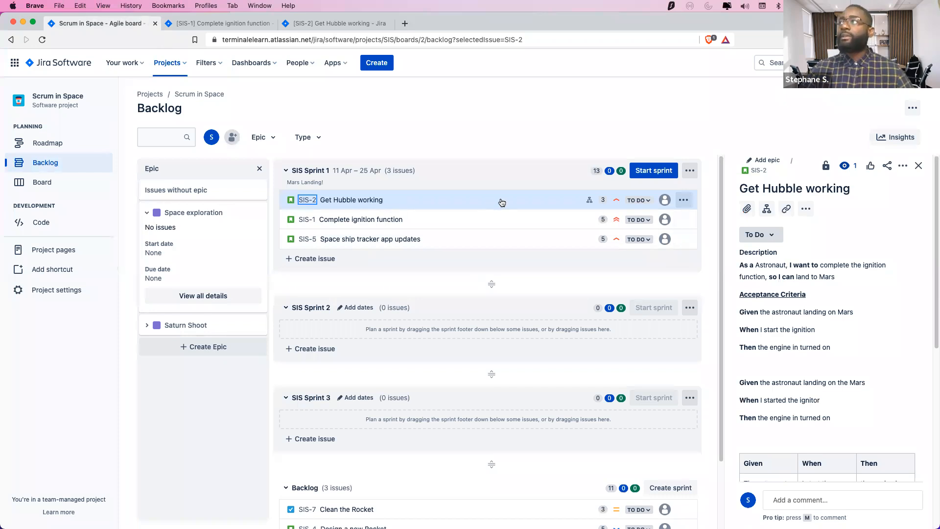
scroll(841, 331, down, 6)
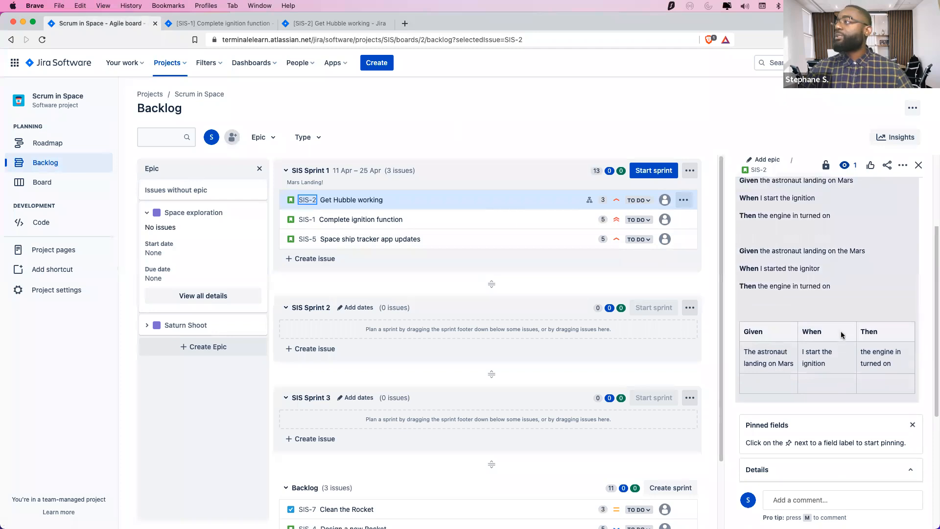
scroll(841, 332, up, 7)
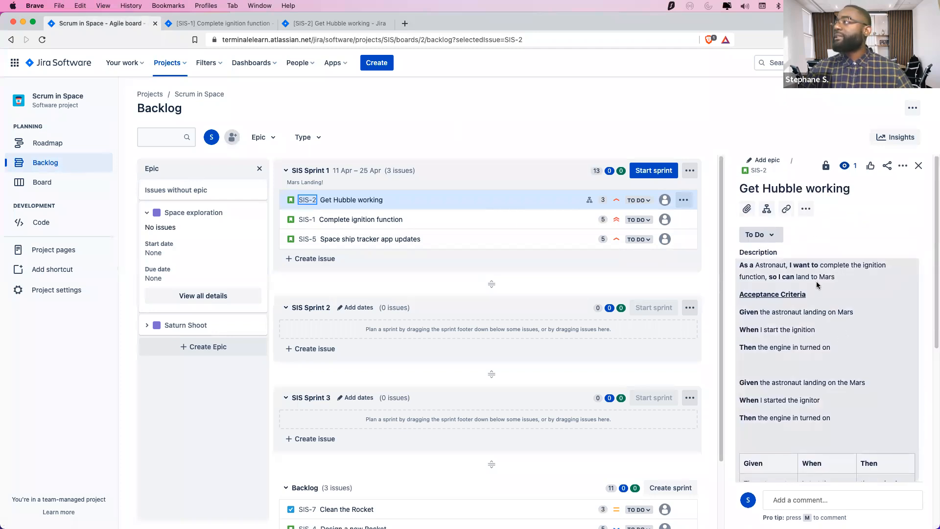
scroll(819, 288, down, 7)
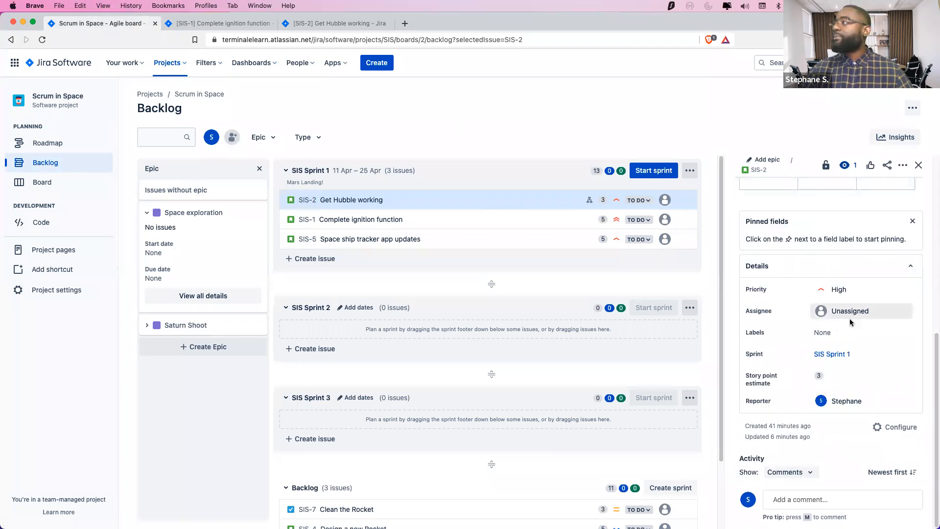
click(851, 316)
text(s.sa)
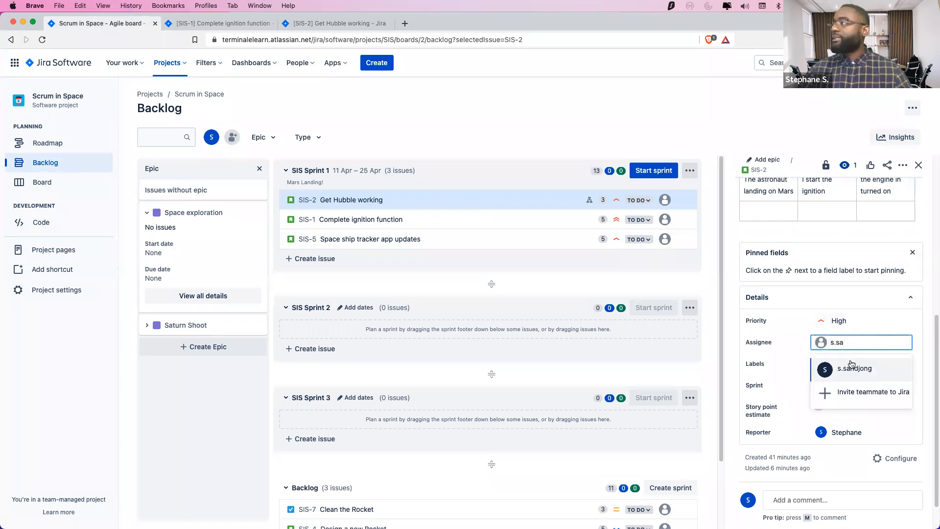
click(828, 367)
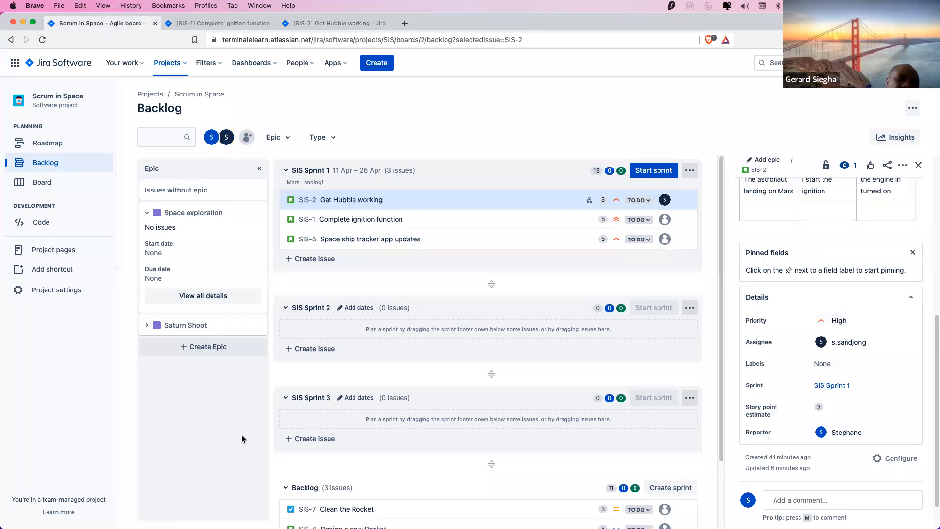
click(557, 227)
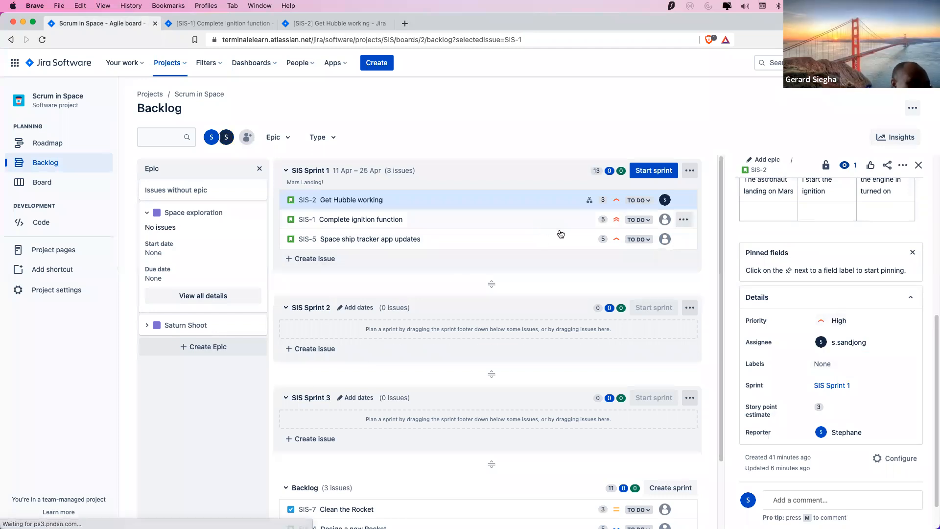
scroll(866, 385, down, 7)
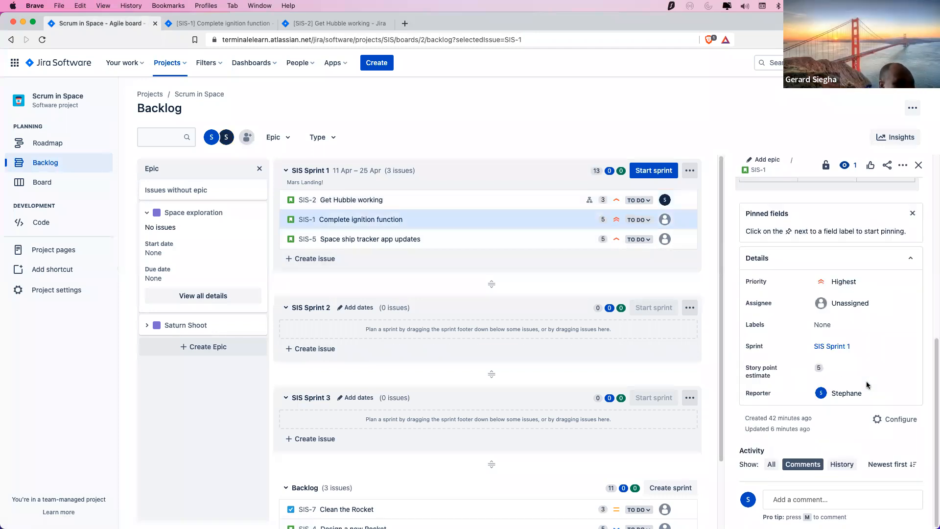
click(861, 316)
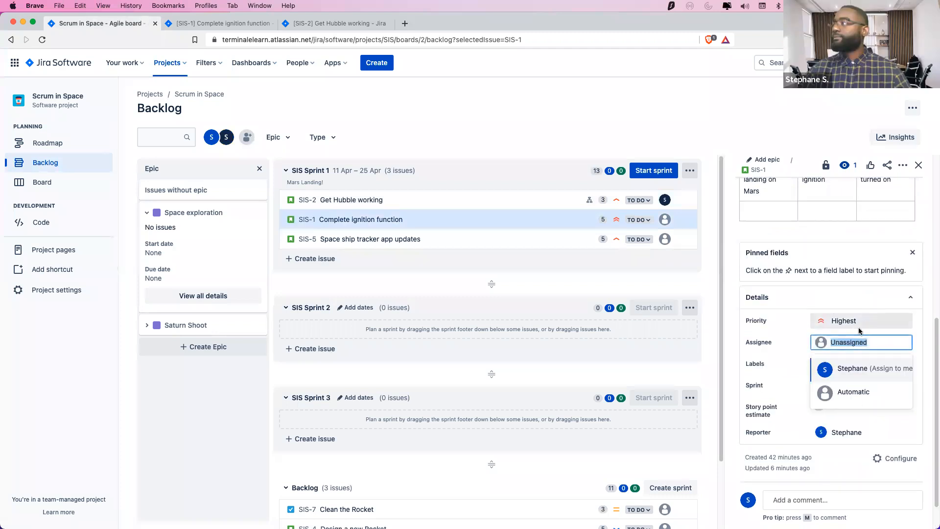
click(855, 375)
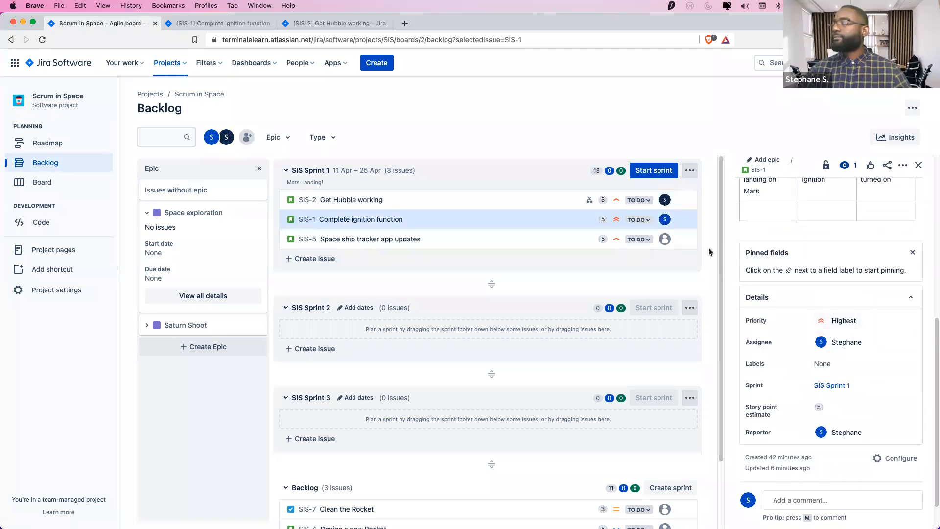
click(531, 229)
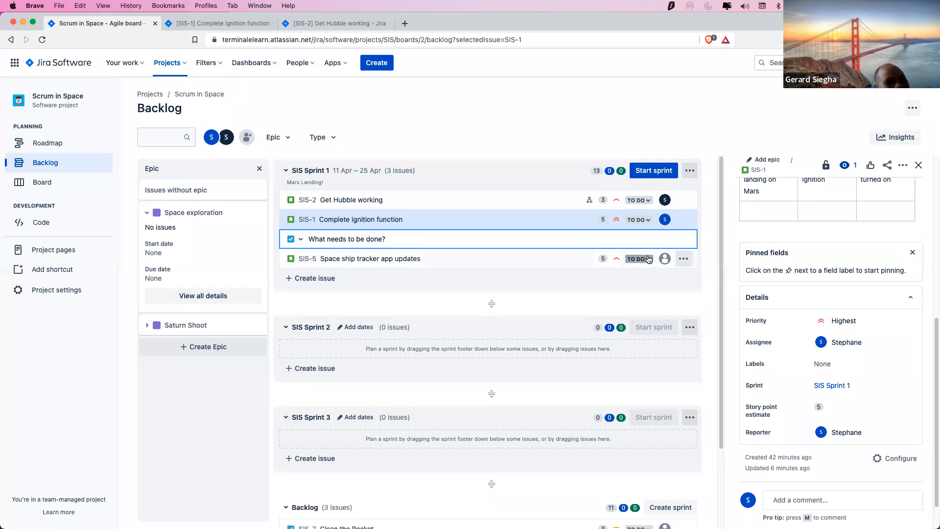
click(245, 406)
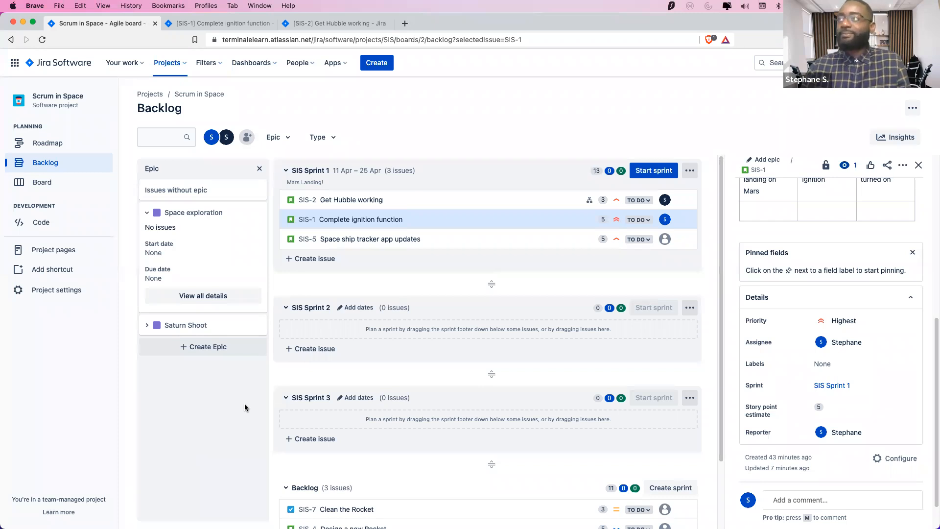
Assign SIS-5 'Space ship tracker app updates' to its reporter, then bring up the SIS-1 tab
click(506, 244)
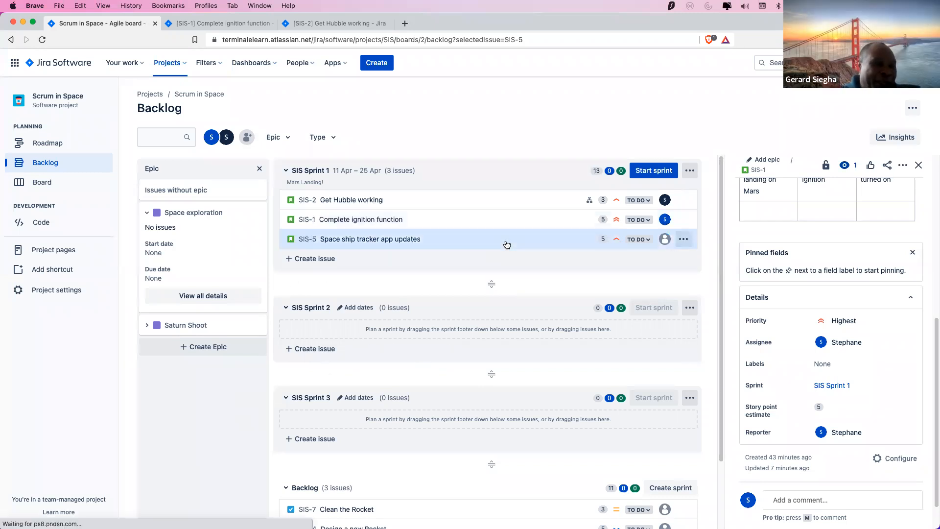
click(849, 310)
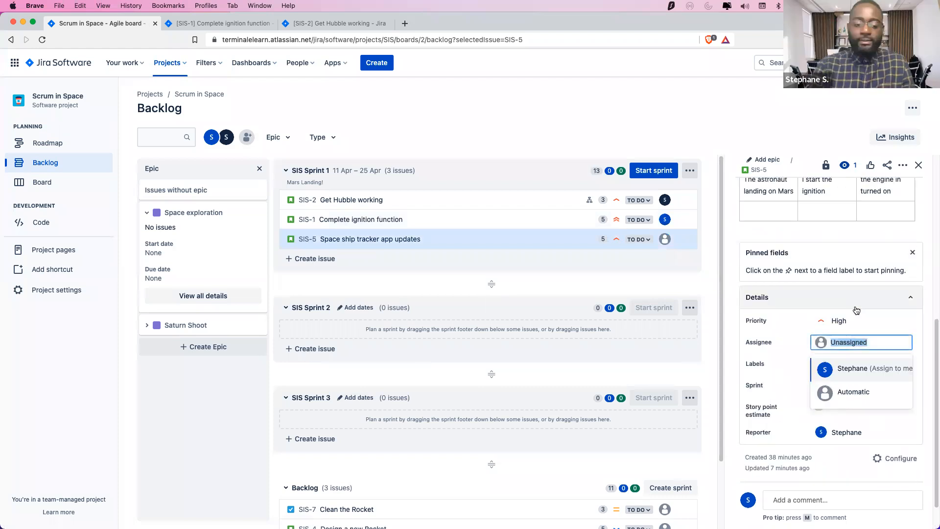
click(854, 391)
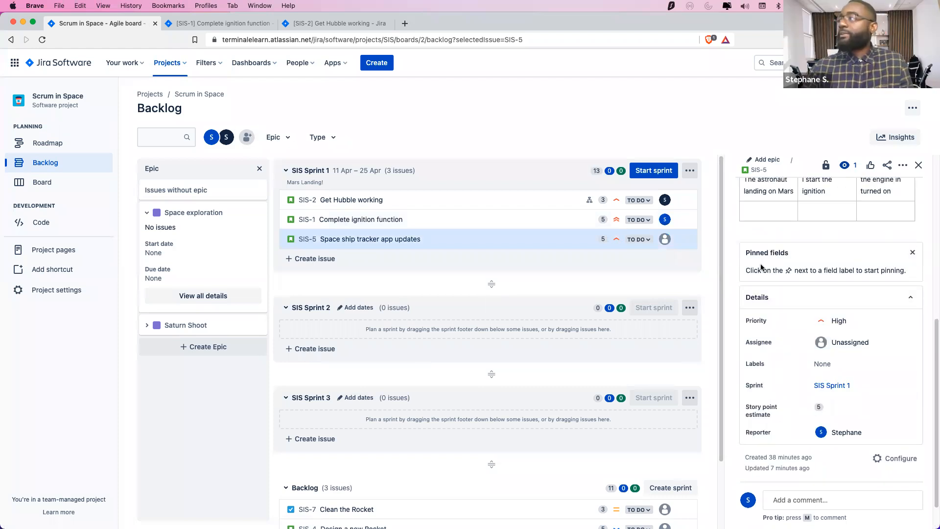
click(851, 342)
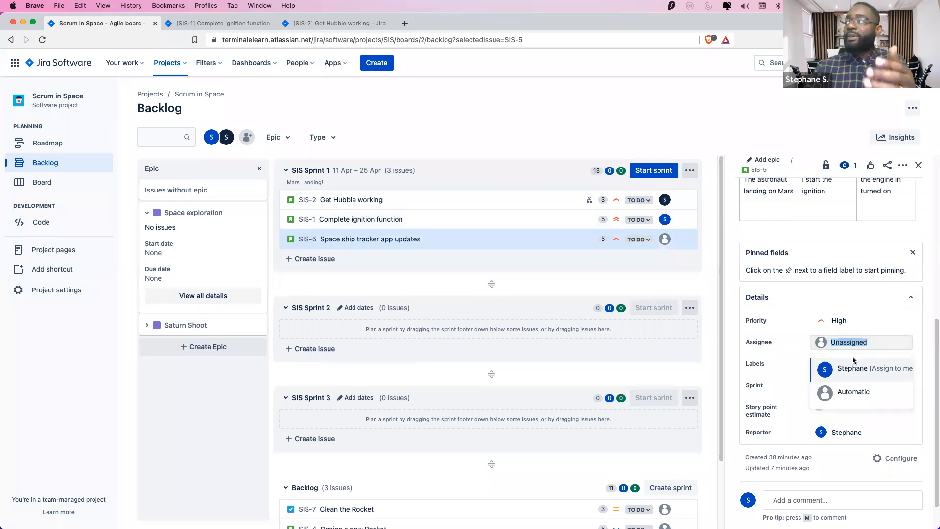
click(854, 370)
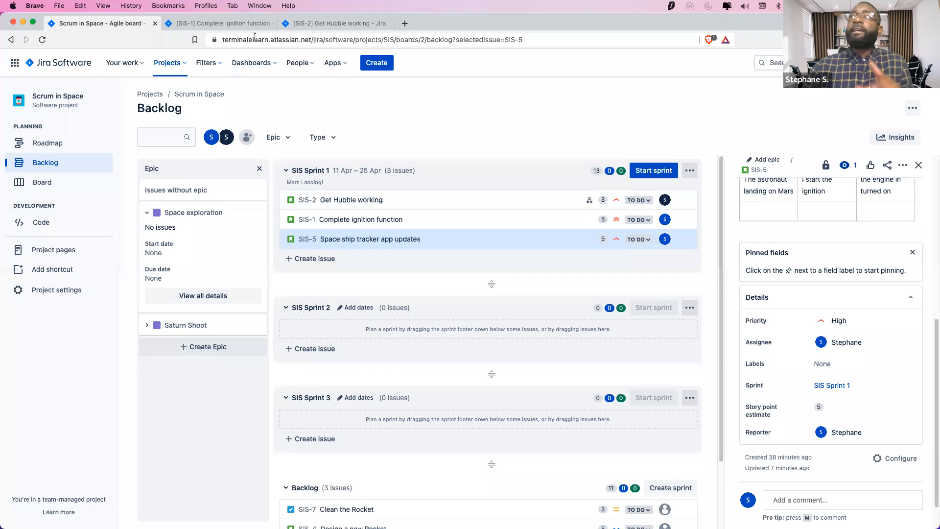
click(238, 29)
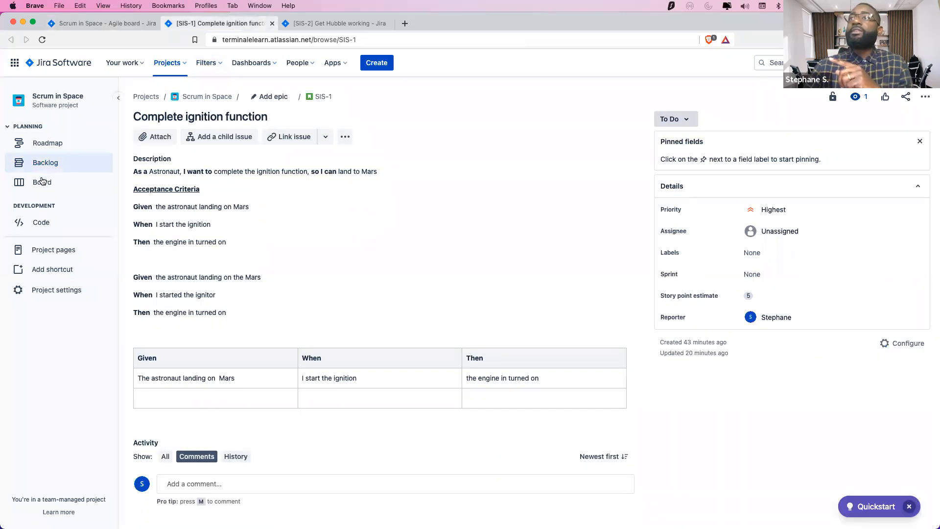
Show the Scrum in Space board in the SIS-1 tab, then switch between tabs to compare it with the backlog
click(43, 181)
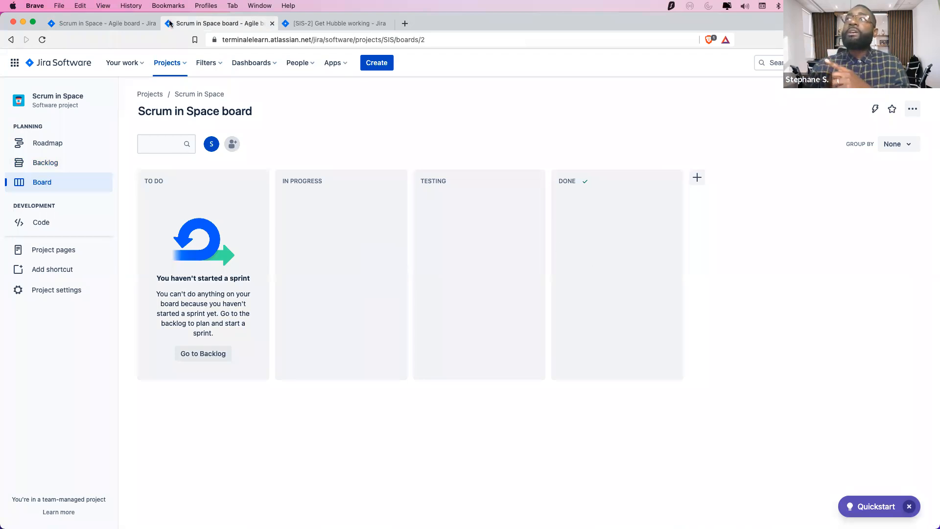
click(115, 26)
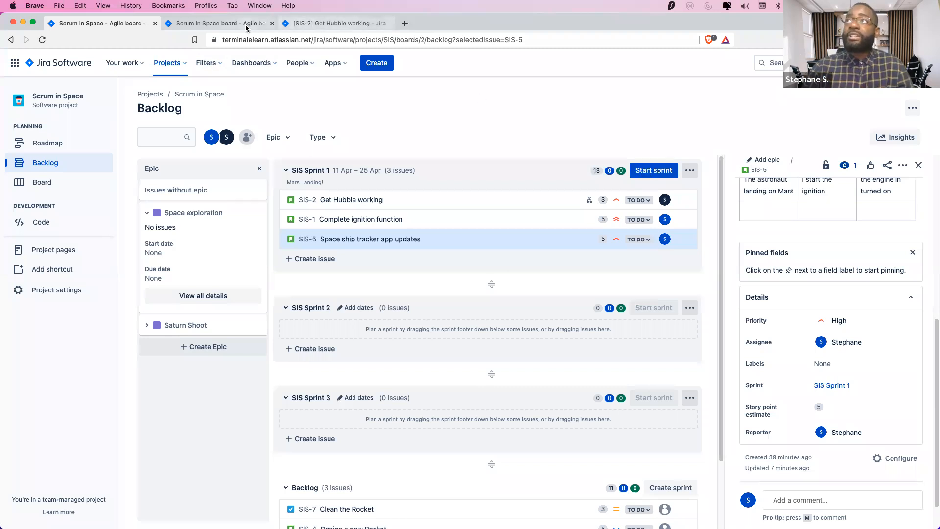
click(226, 23)
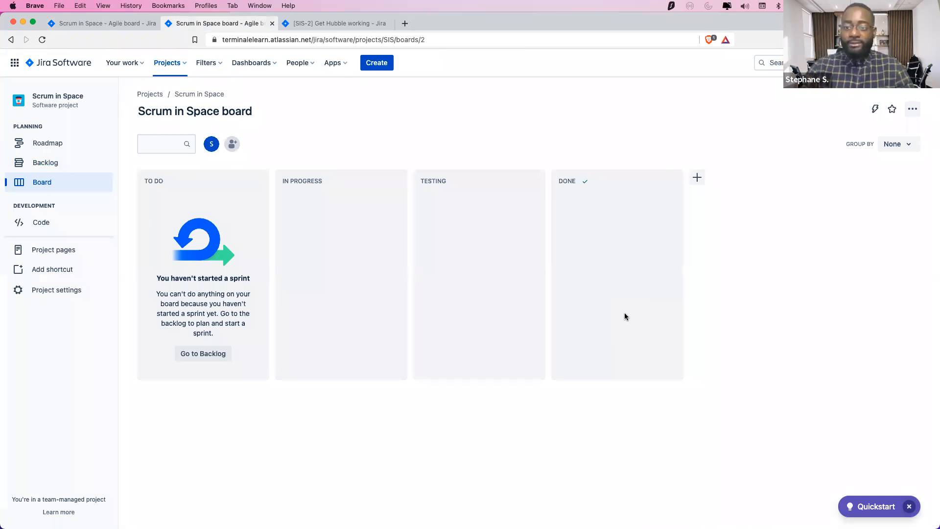
Start SIS Sprint 1 with goal 'Mars Landing!', running 9–25 Apr 2022
click(101, 24)
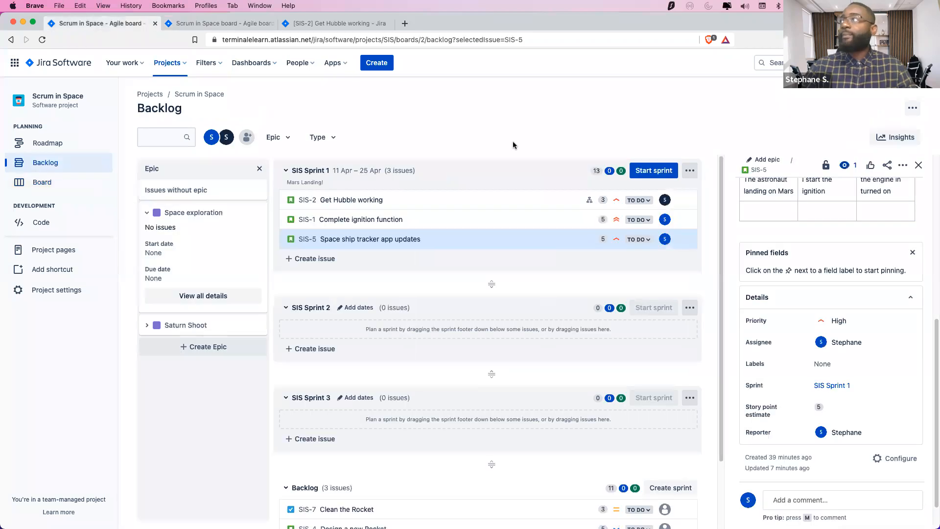
click(669, 170)
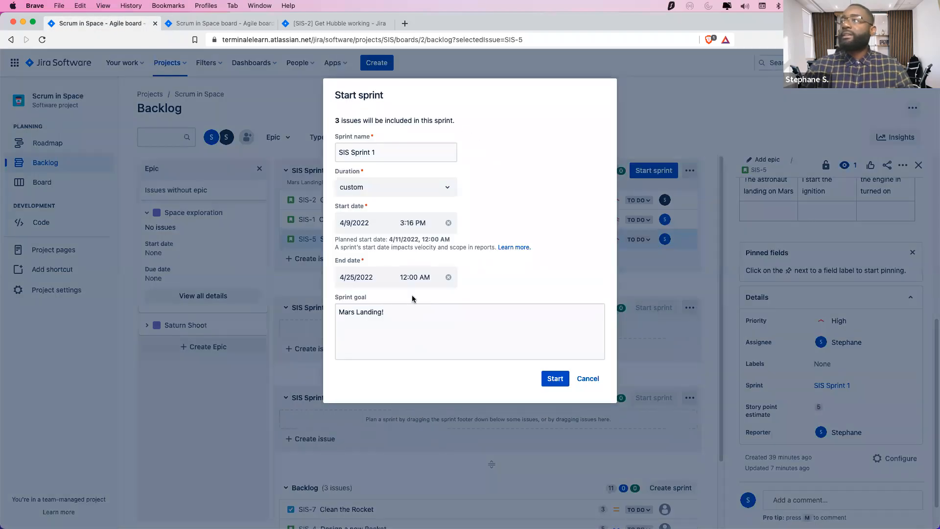
click(414, 329)
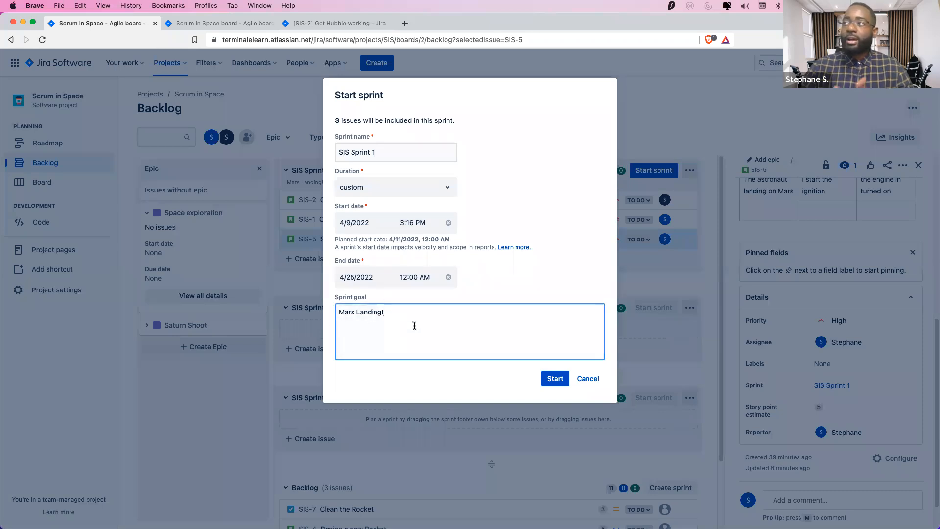
click(544, 378)
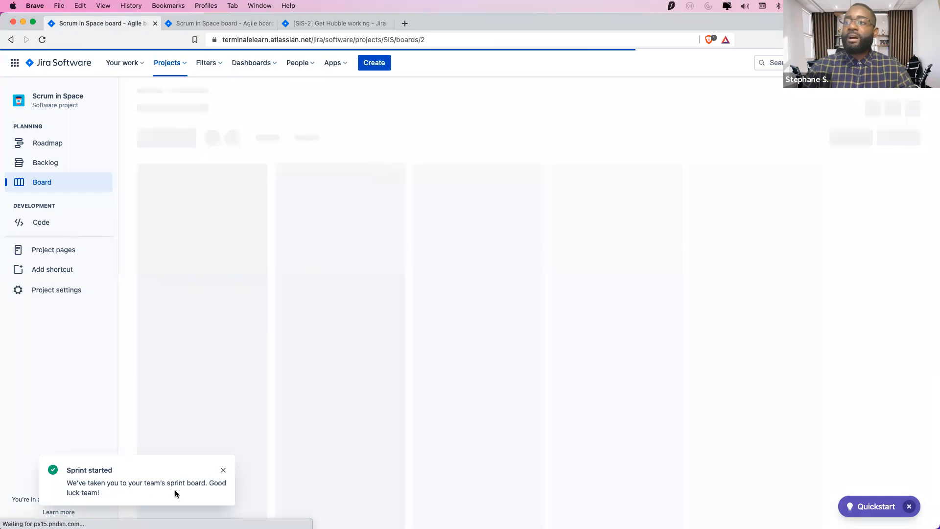
Reload the sprint board and move SIS-2 'Get Hubble working' from To Do into In Progress
click(234, 23)
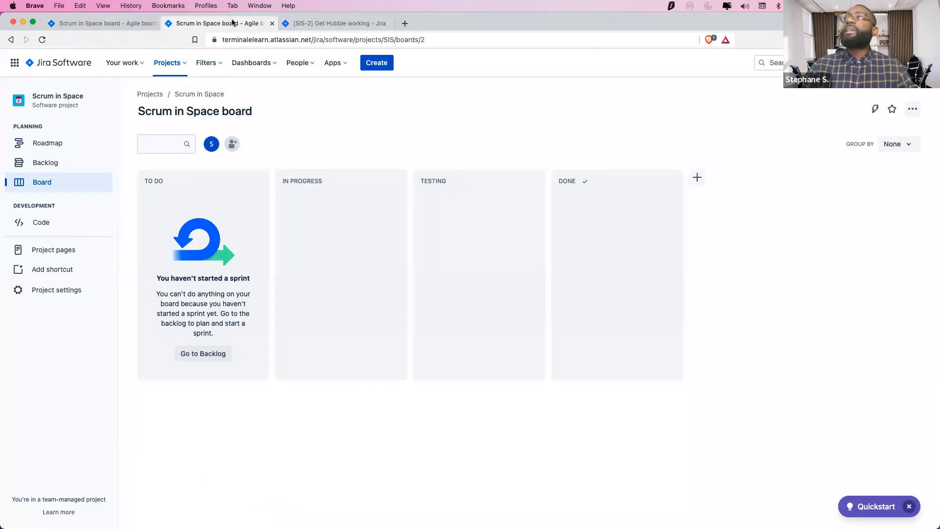
click(42, 39)
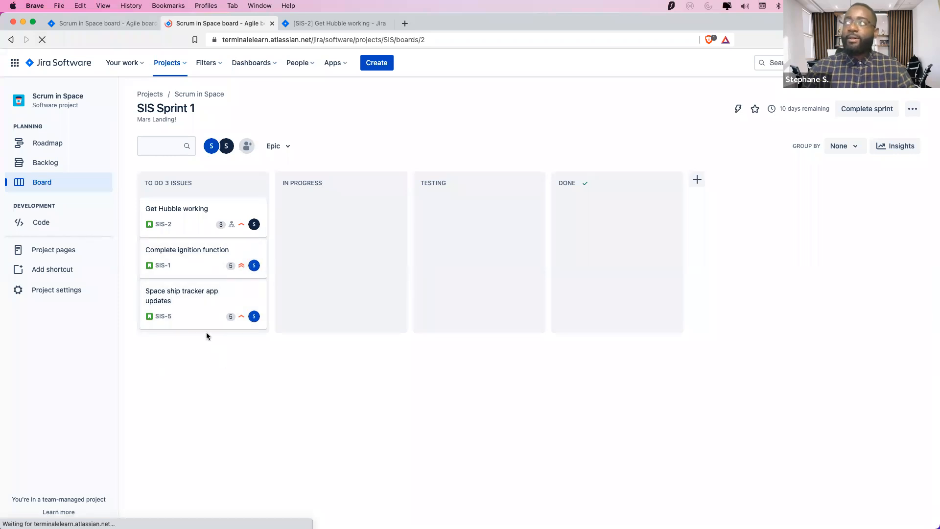
drag(198, 224, 321, 218)
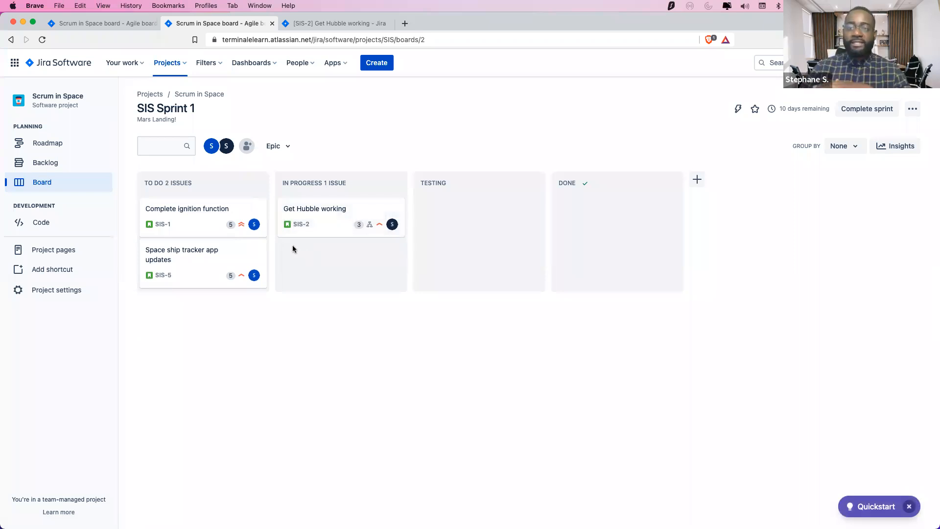
mouse_move(405, 226)
mouse_down()
mouse_move(533, 226)
mouse_move(398, 228)
mouse_up()
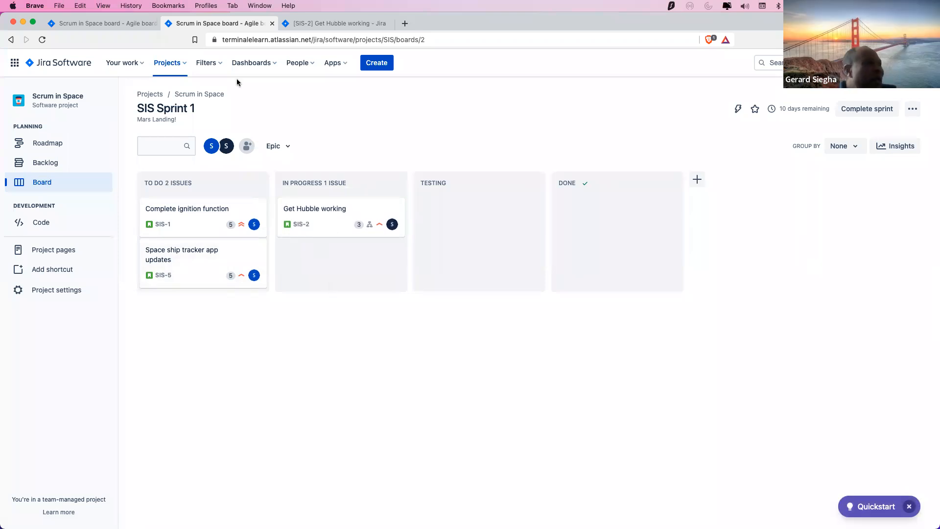
click(121, 23)
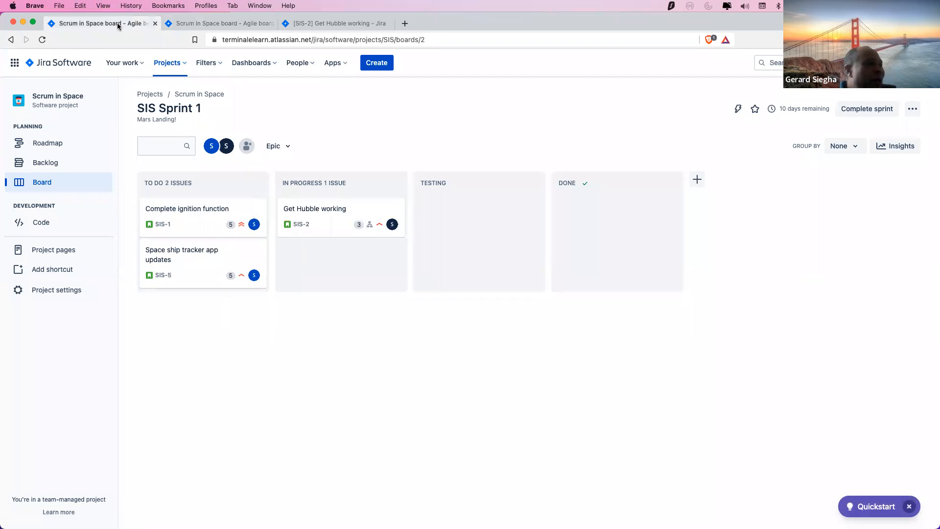
click(307, 24)
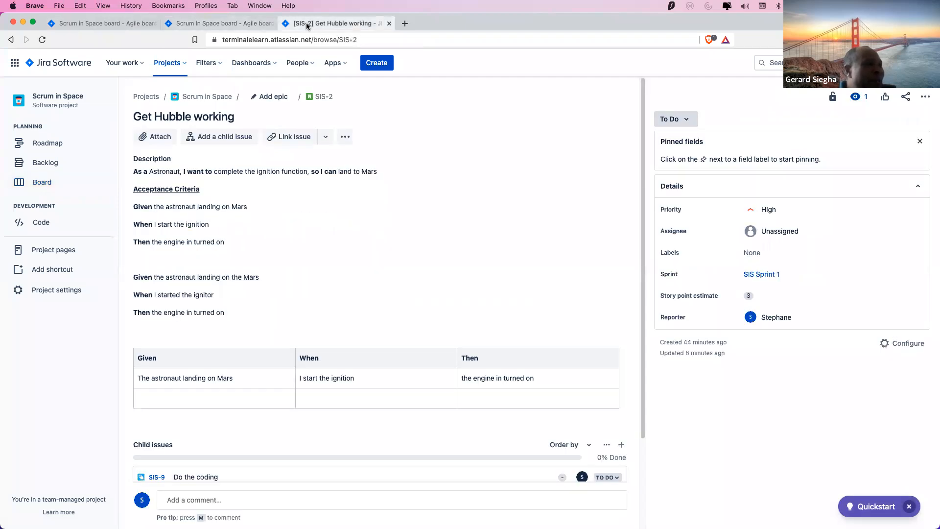
click(50, 162)
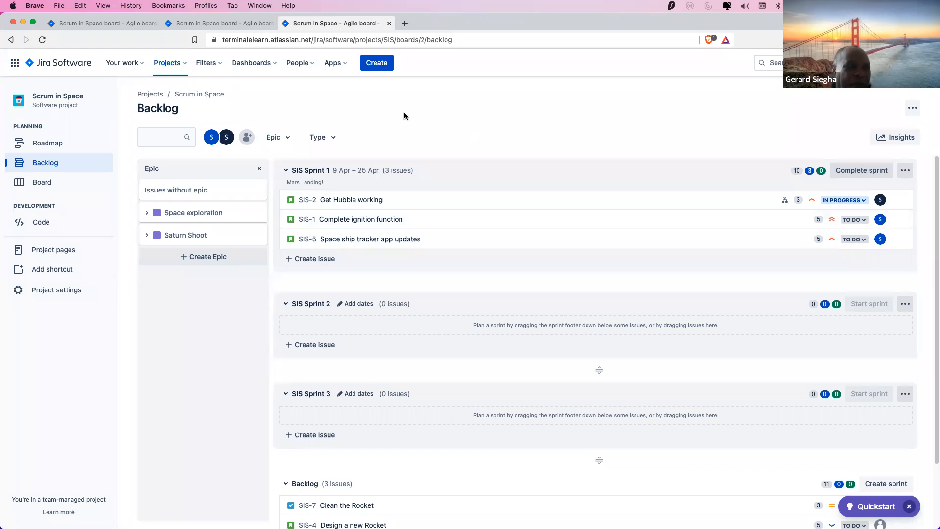
click(216, 24)
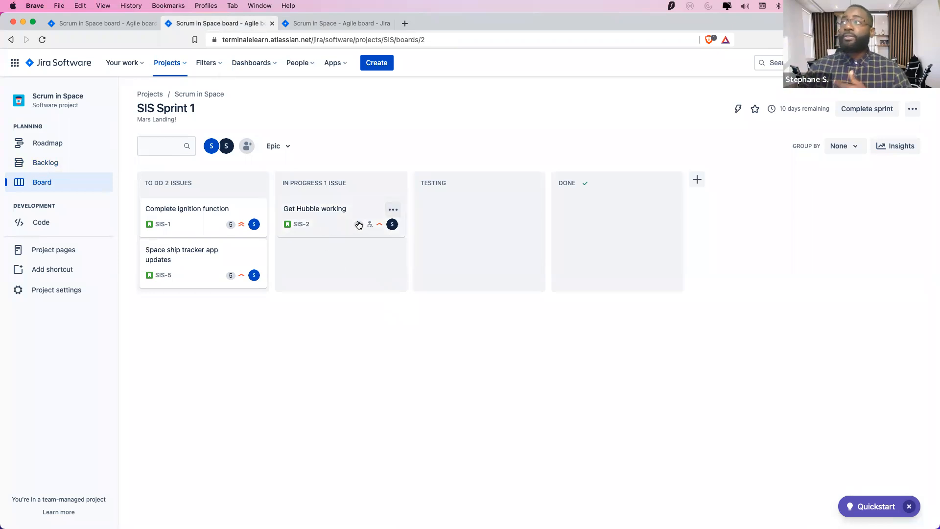
Filter the board to one team member's issues and open the SIS-2 'Get Hubble working' details
click(228, 148)
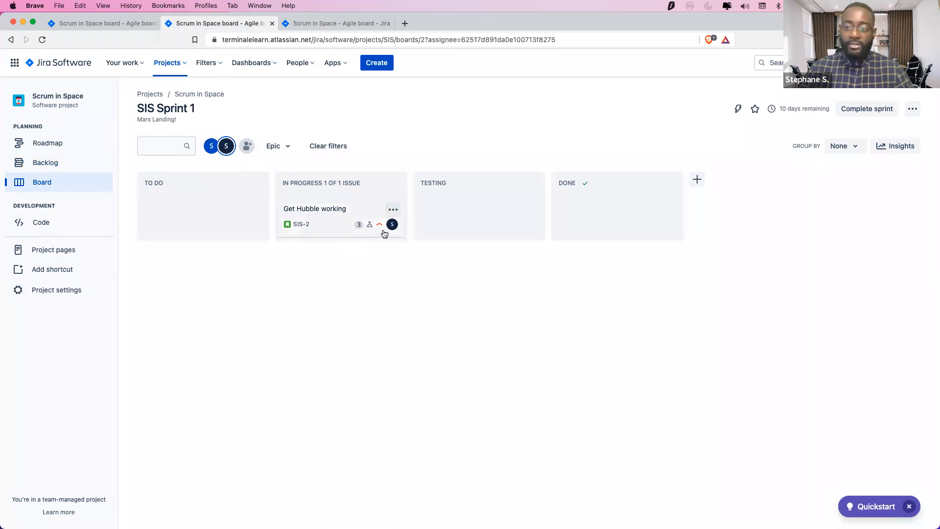
click(340, 234)
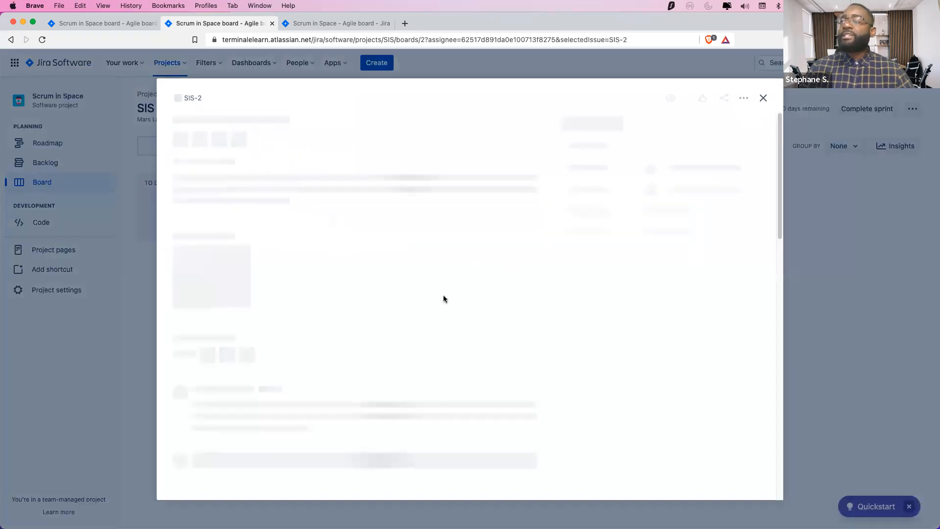
click(763, 98)
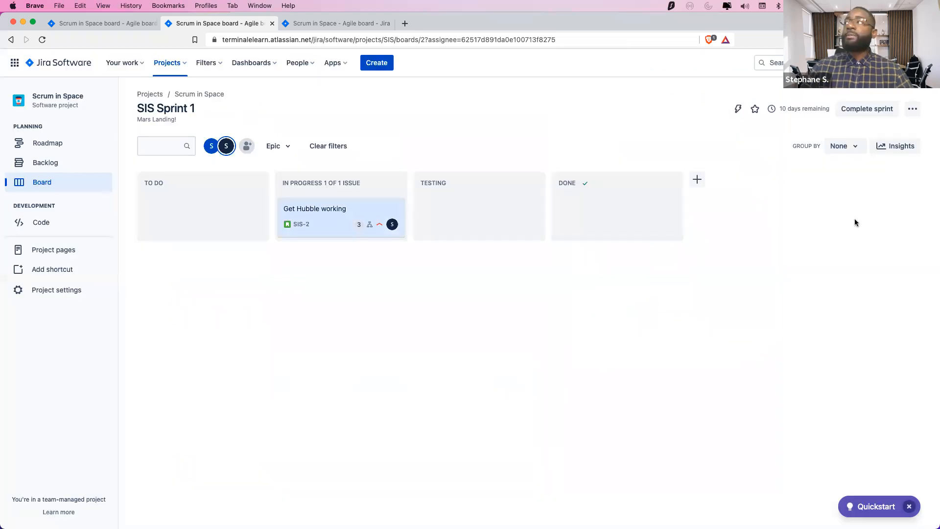
click(368, 207)
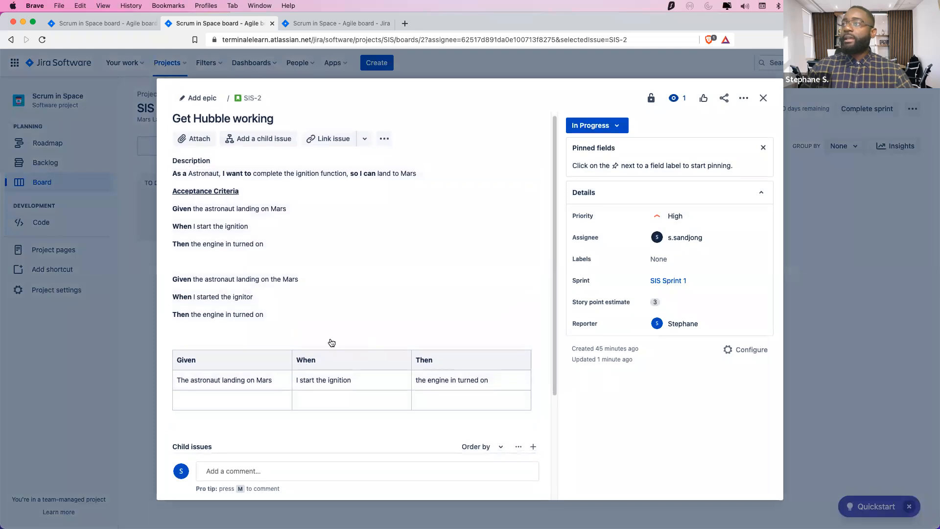
scroll(333, 341, down, 5)
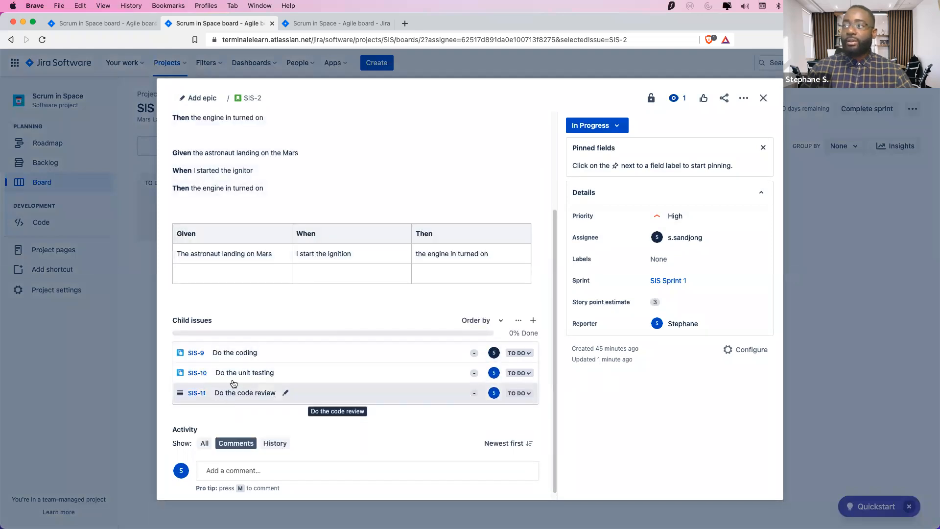
Set child issues SIS-9, SIS-10 and SIS-11 to Done
click(517, 352)
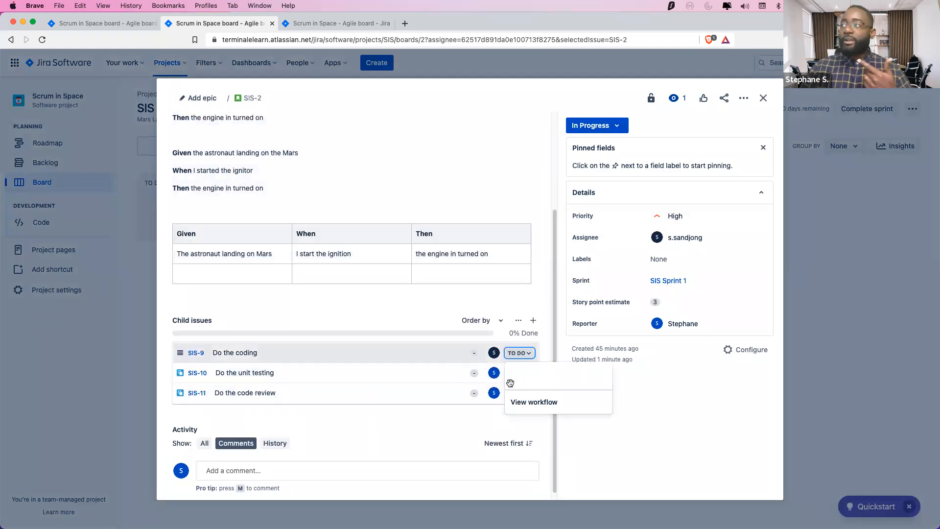
click(518, 399)
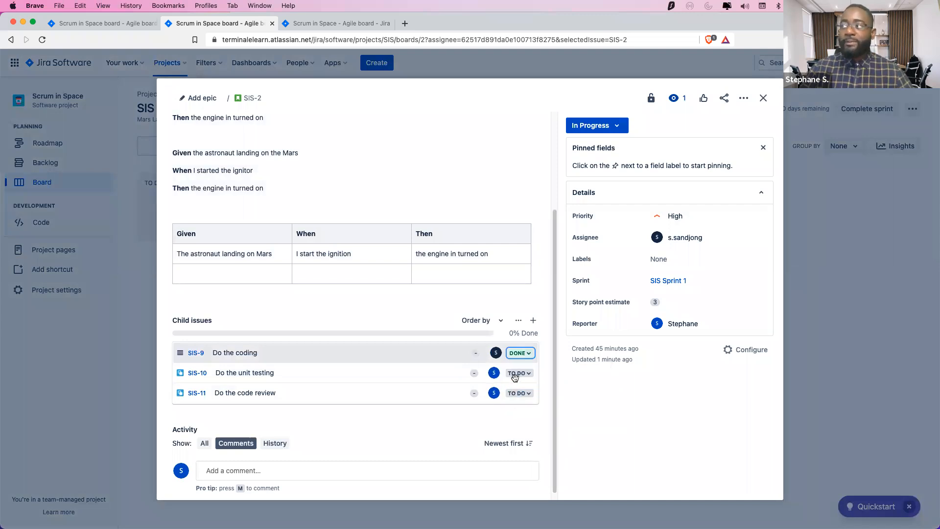
click(519, 373)
click(516, 417)
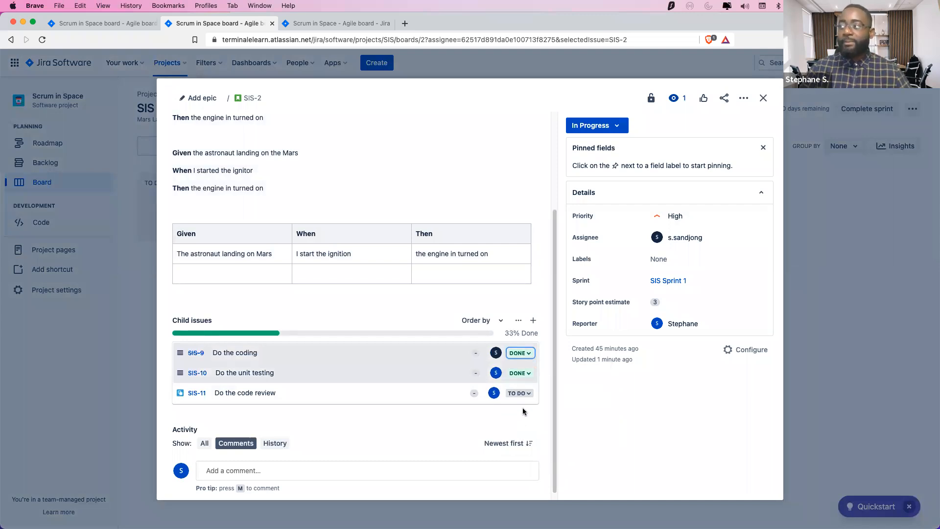
click(524, 396)
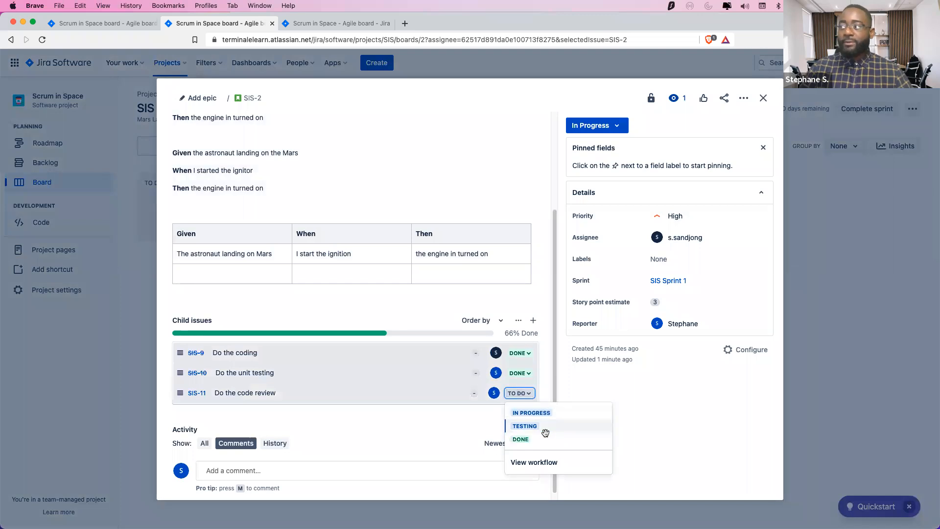
click(529, 440)
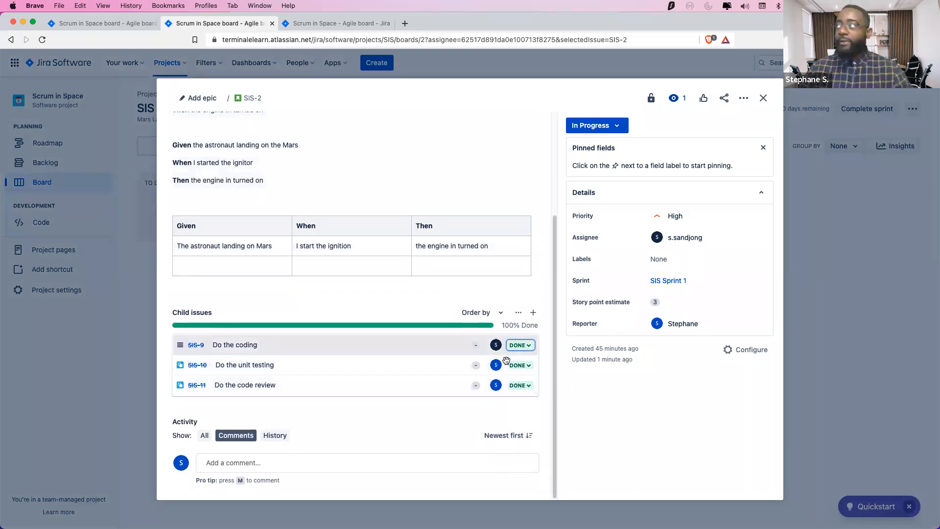
Set parent story SIS-2 to Done and close its details panel
click(618, 128)
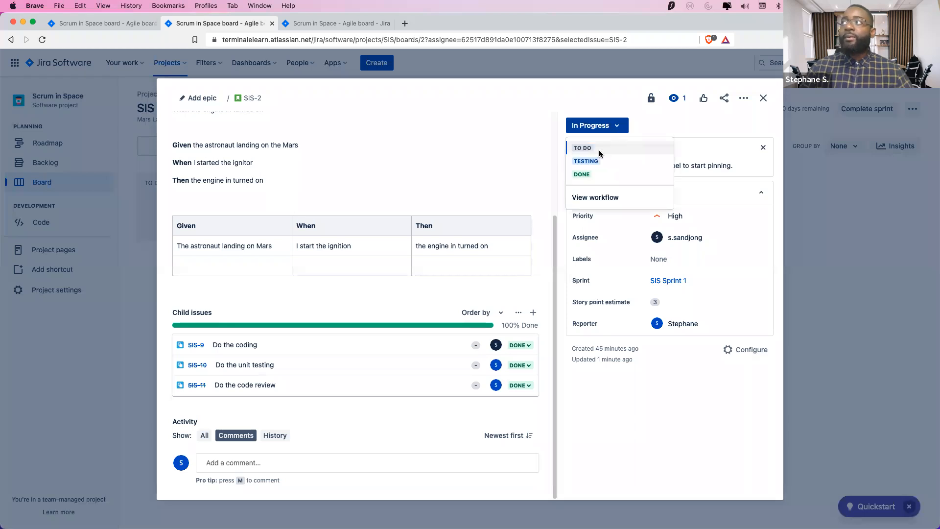
click(593, 174)
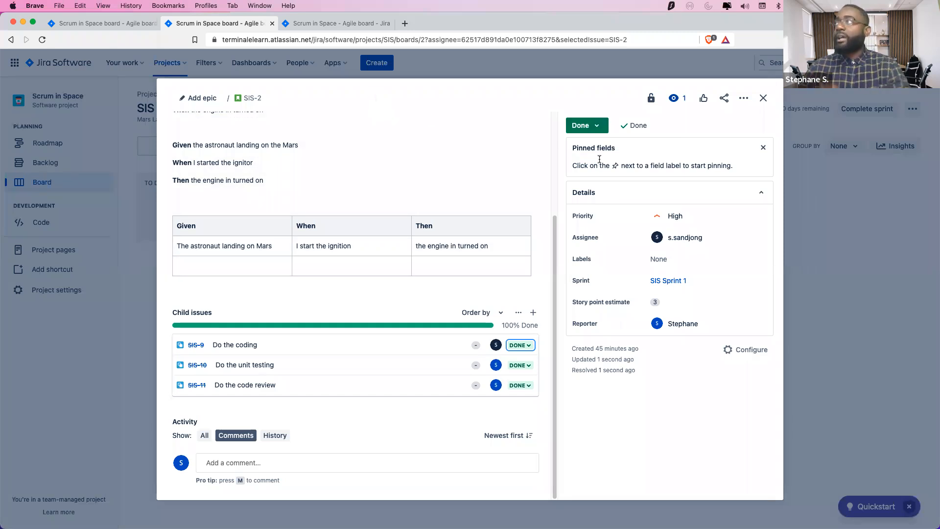
drag(424, 88, 417, 161)
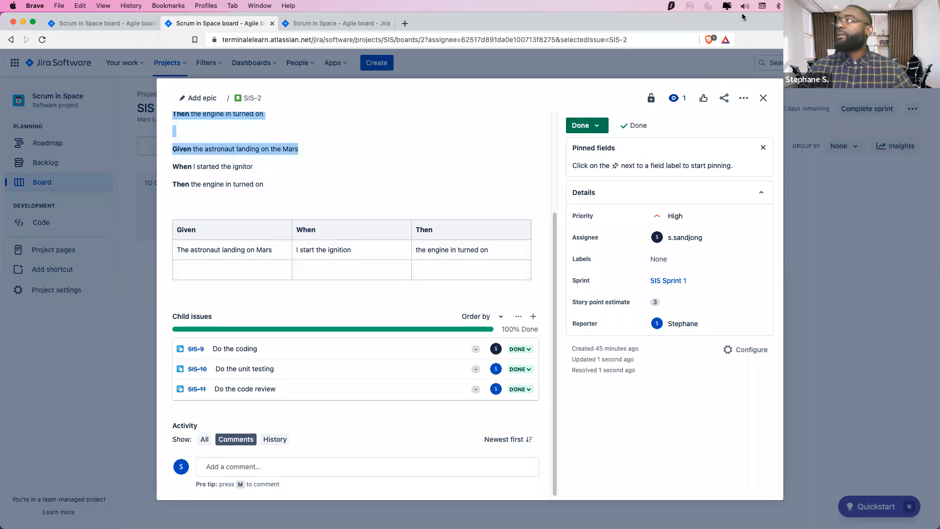
click(763, 98)
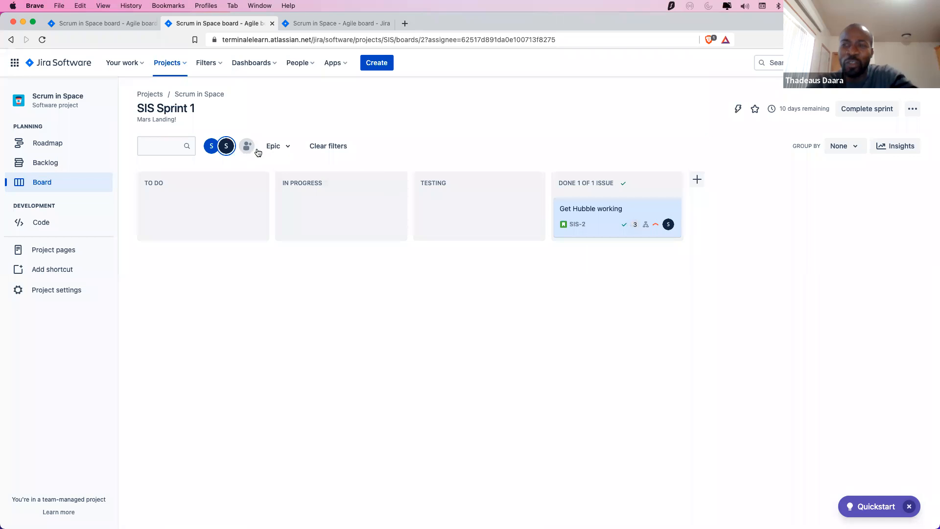
Toggle off the assignee avatar filter so SIS-1 and SIS-5 reappear in To Do
click(226, 145)
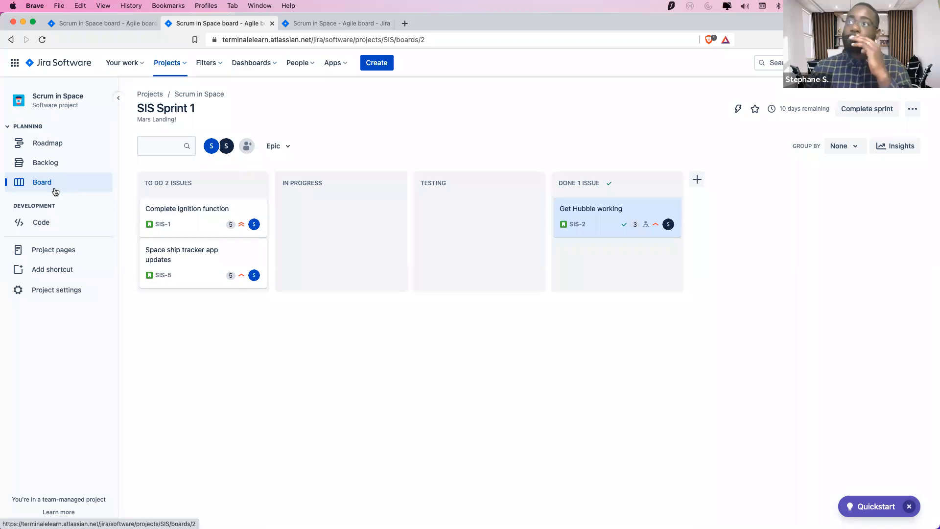
Go to the Scrum in Space Issue types settings and open an empty Create issue type dialog
click(39, 292)
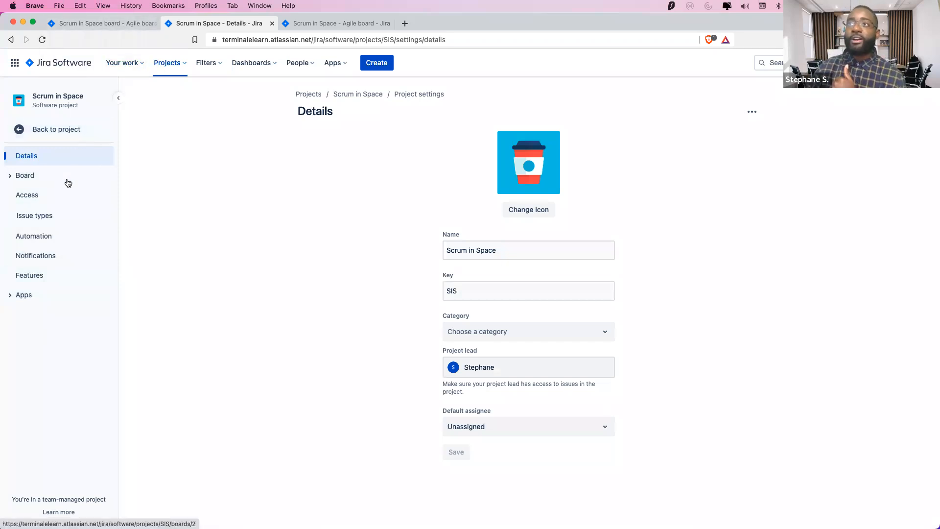
click(40, 215)
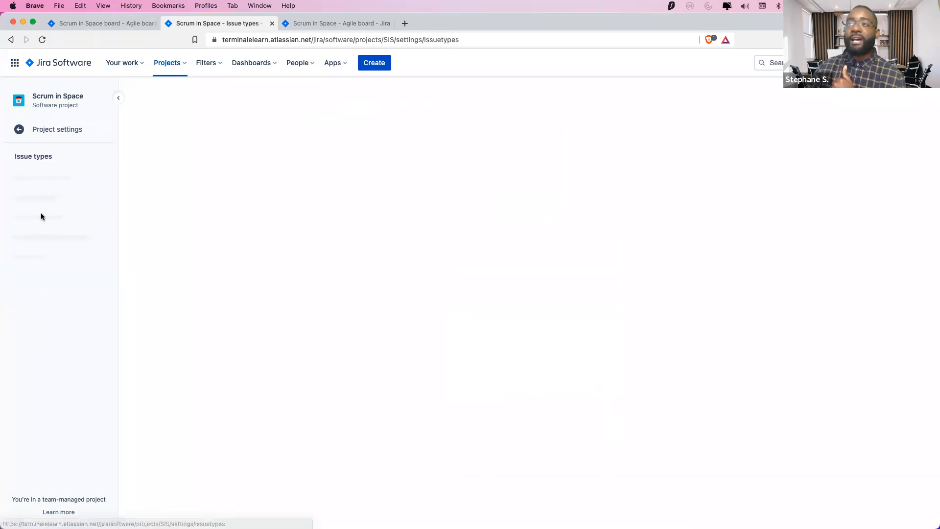
click(41, 209)
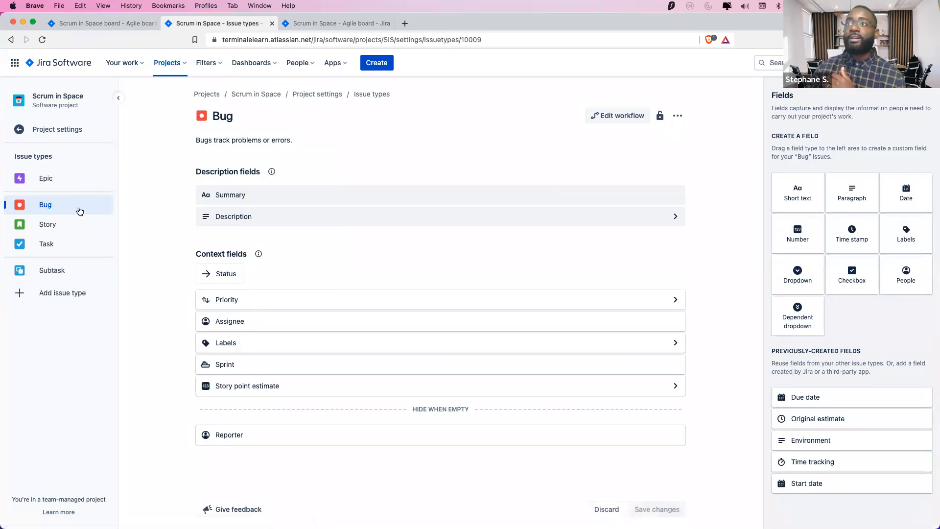
click(54, 293)
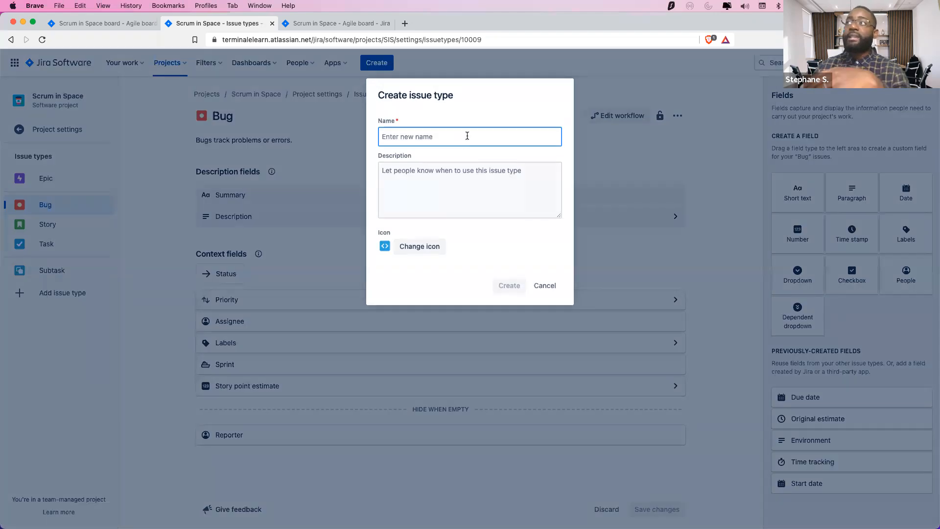
click(467, 136)
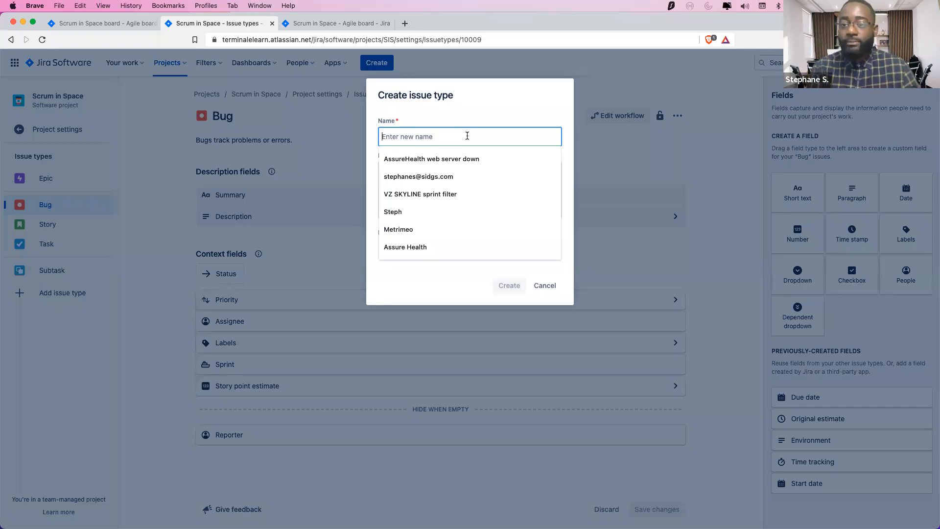
Name the new issue type 'Spikes' and preview a few default icons
text(Spikes)
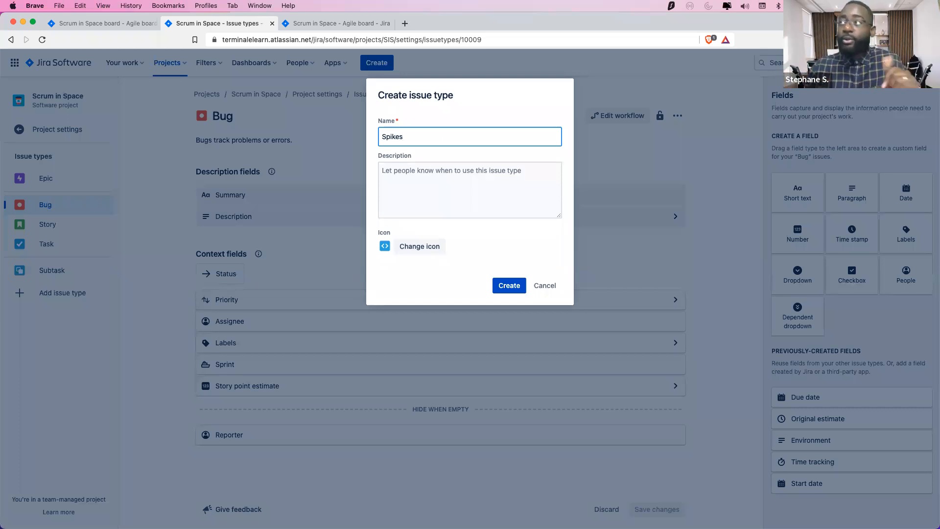
click(386, 249)
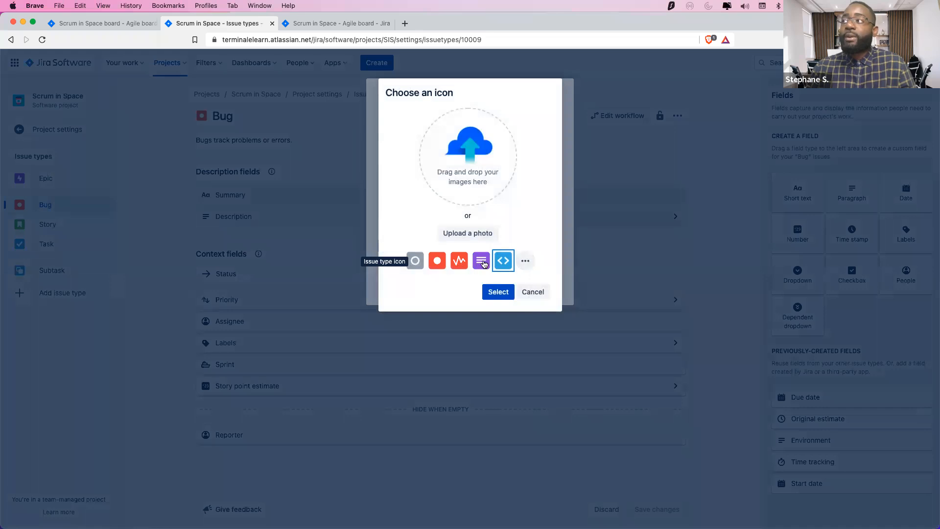
click(460, 264)
click(481, 264)
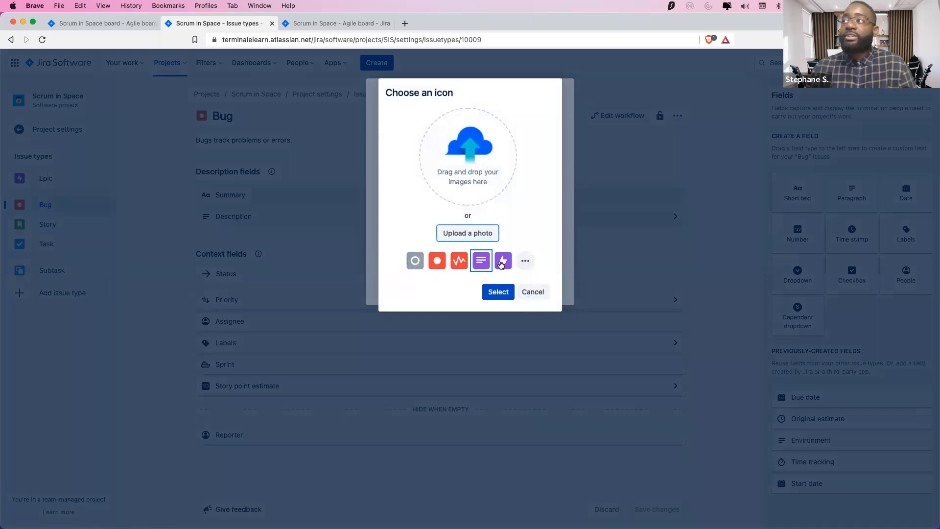
click(505, 265)
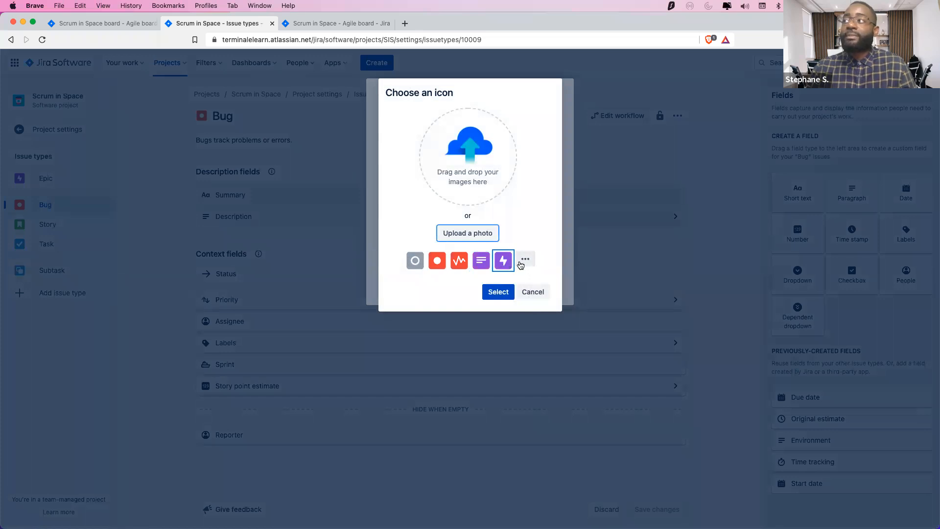
Pick the orange question-mark icon from the full icon set and confirm it
click(524, 261)
scroll(506, 162, down, 2)
scroll(506, 181, up, 2)
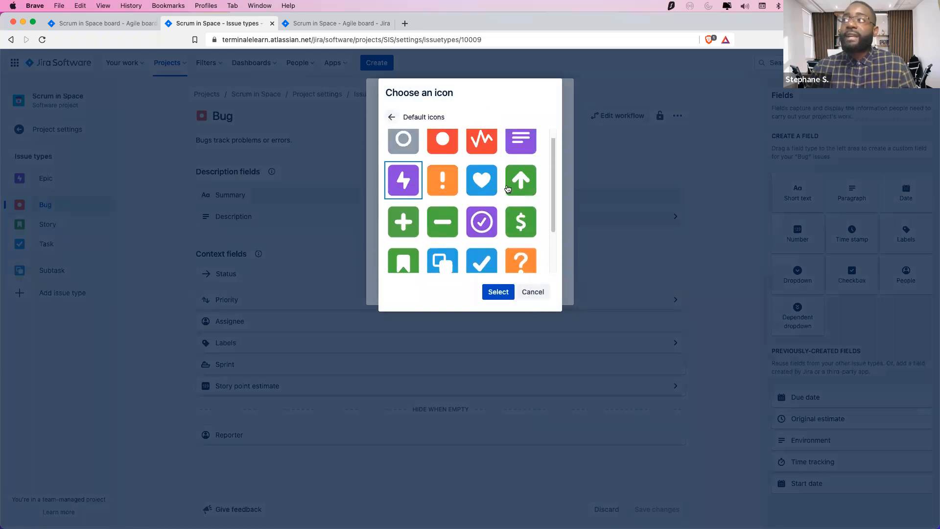
scroll(485, 194, down, 1)
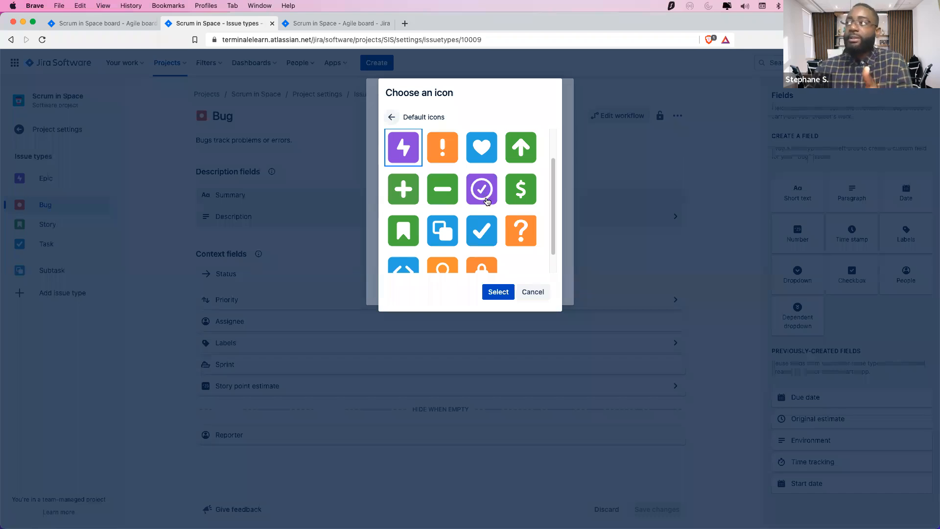
scroll(486, 195, up, 1)
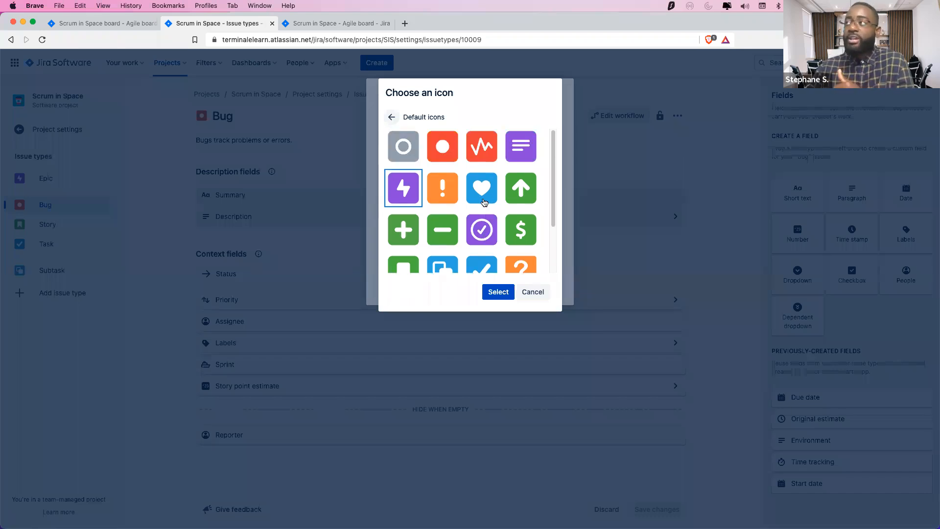
scroll(483, 202, down, 2)
scroll(487, 203, up, 2)
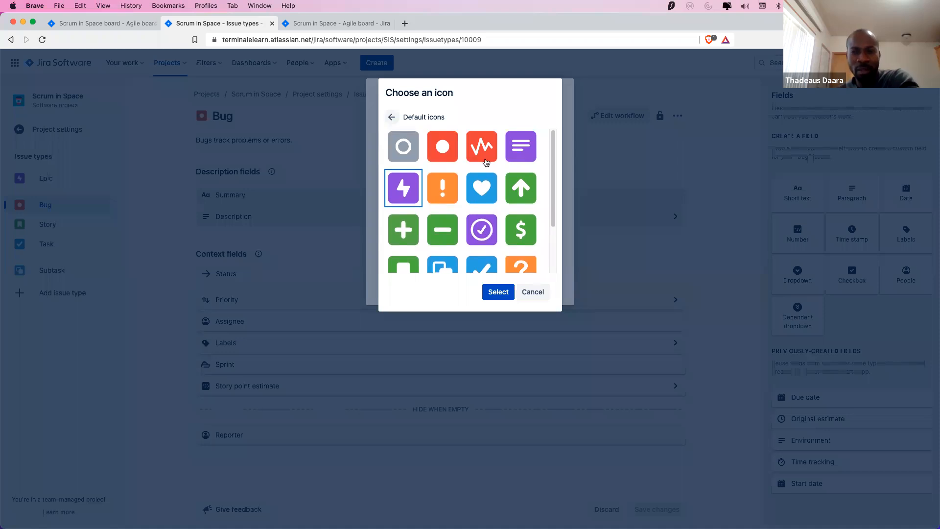
scroll(490, 179, down, 1)
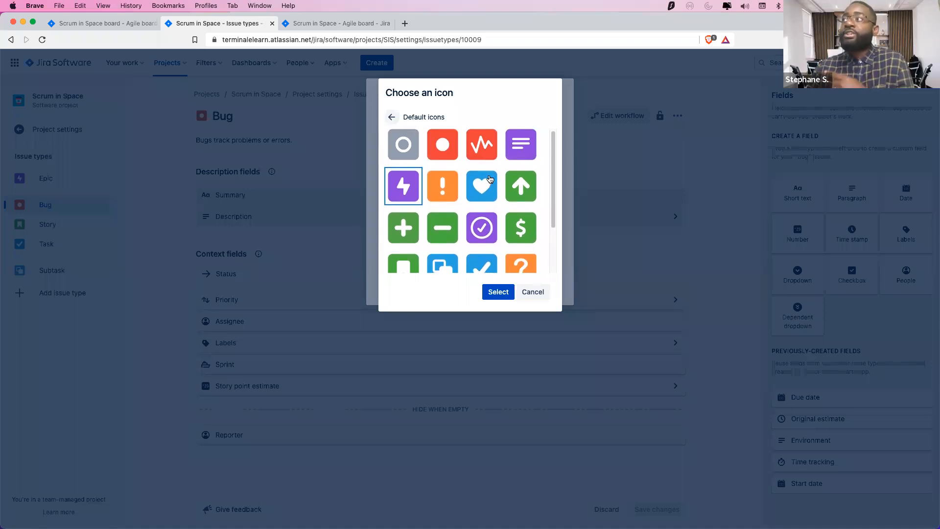
scroll(490, 179, down, 2)
click(525, 208)
click(502, 292)
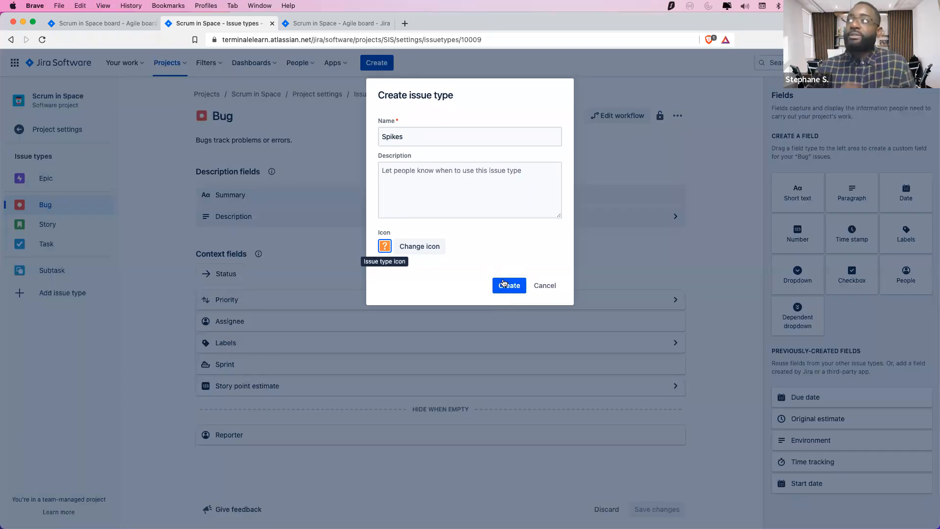
Create the Spikes issue type, add Priority to its context fields, and save
click(512, 285)
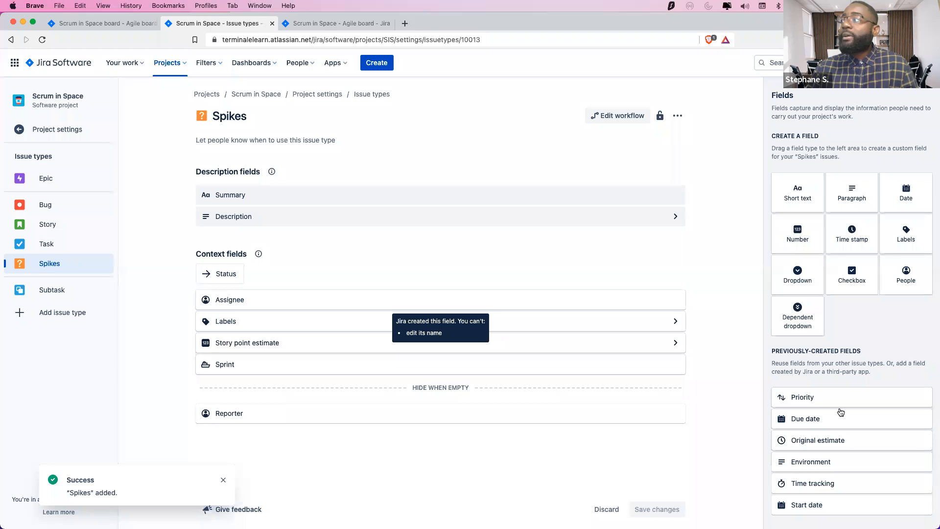
drag(814, 401, 284, 335)
click(654, 509)
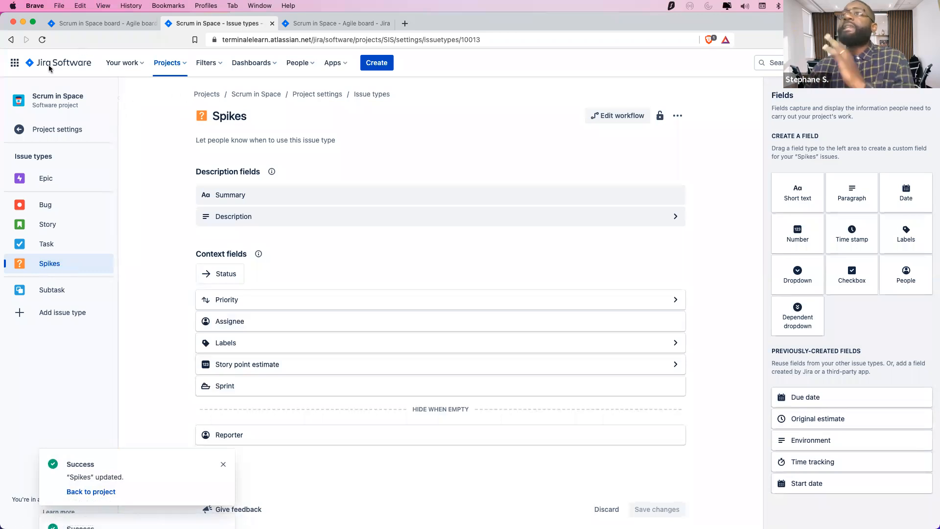
Open the project's Features settings and switch off the Roadmap feature
click(18, 130)
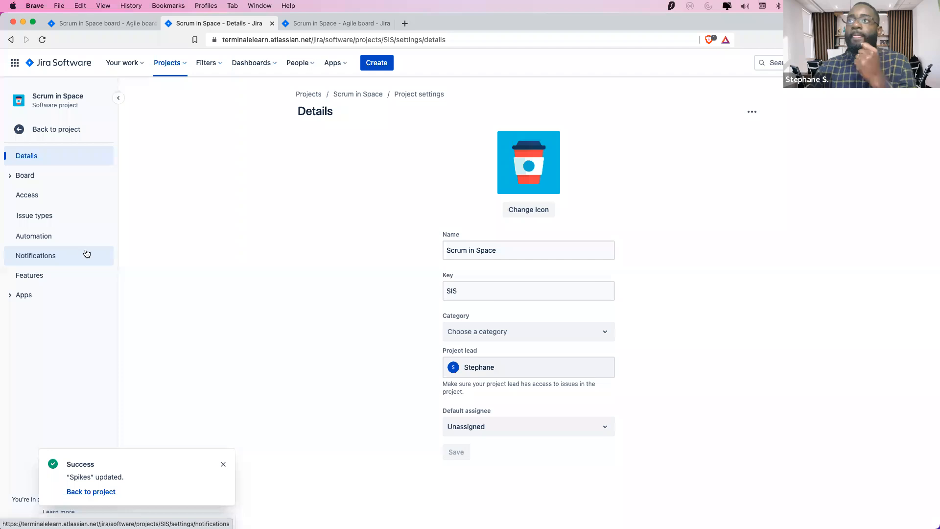
click(57, 278)
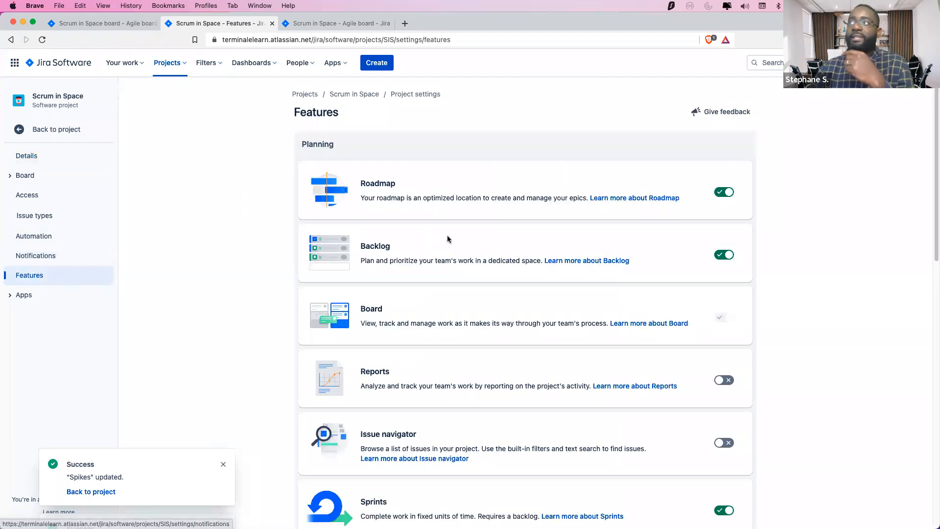
click(103, 24)
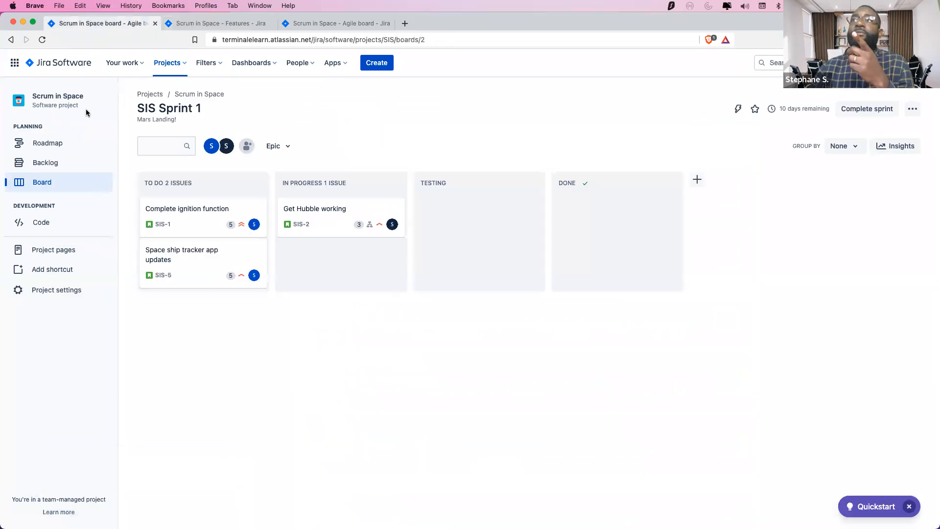
click(221, 24)
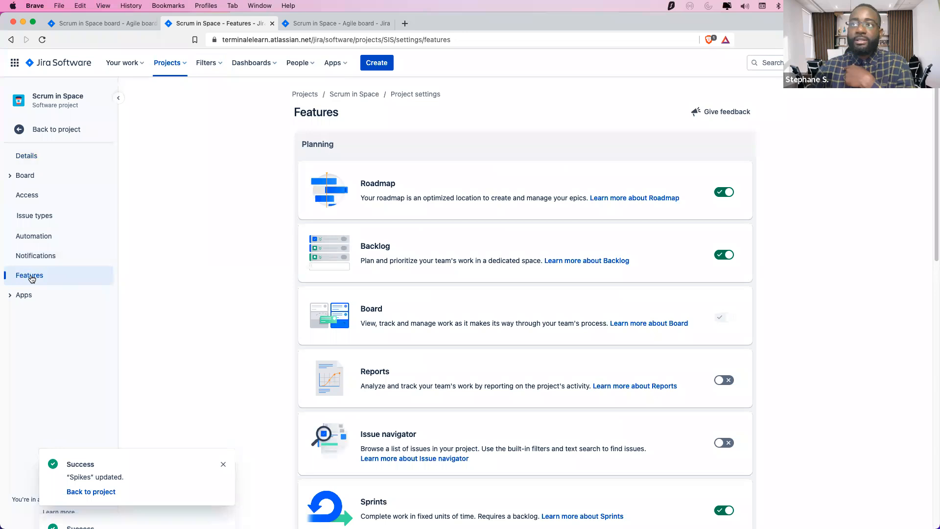
click(729, 195)
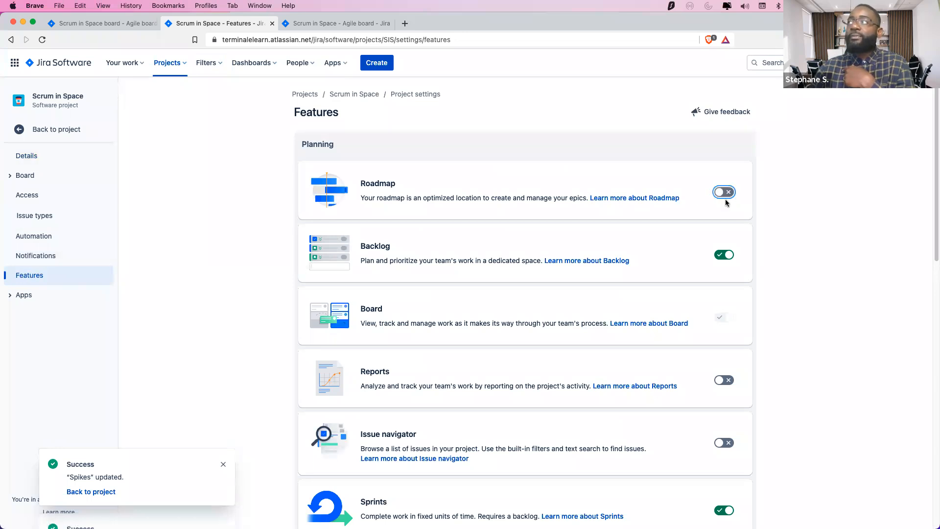
Reload the SIS Sprint 1 board, then return to the Features settings tab
click(96, 24)
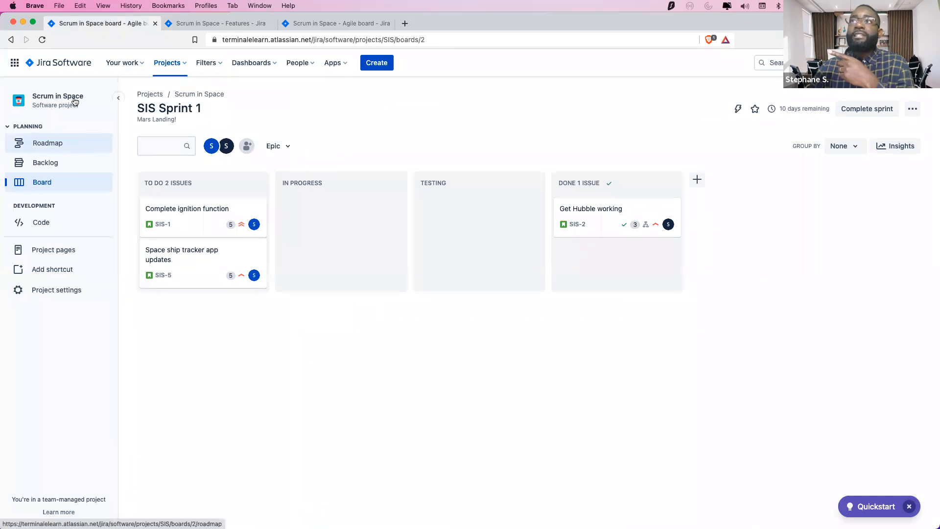
click(42, 39)
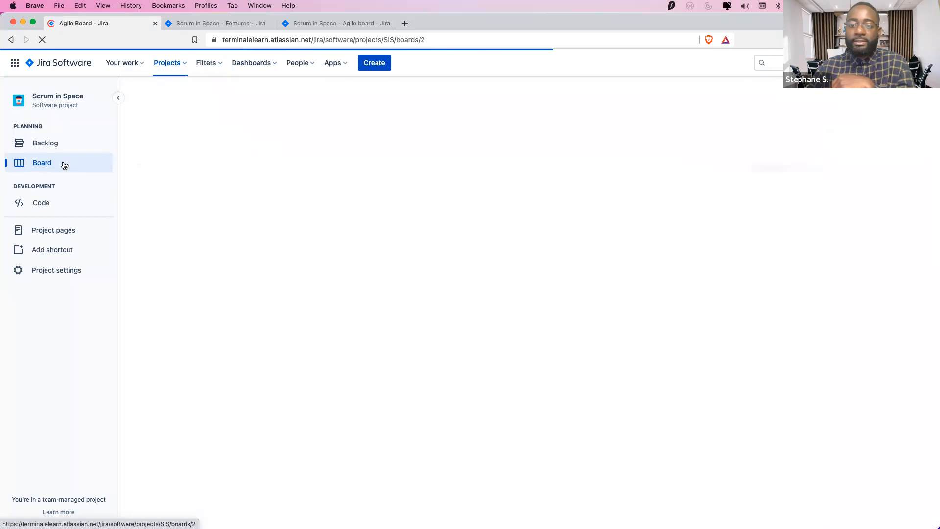
click(294, 24)
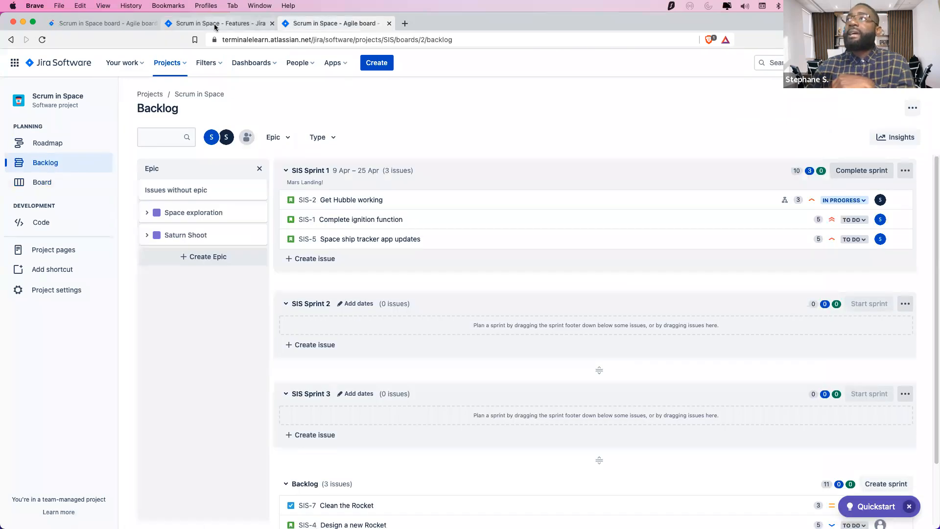
click(215, 24)
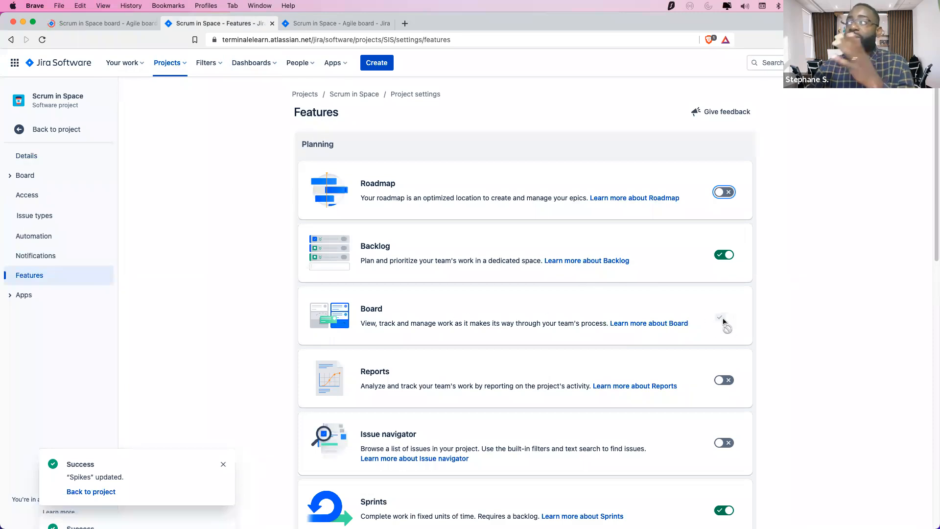
Switch on the Reports and Issue navigator features
scroll(723, 321, down, 3)
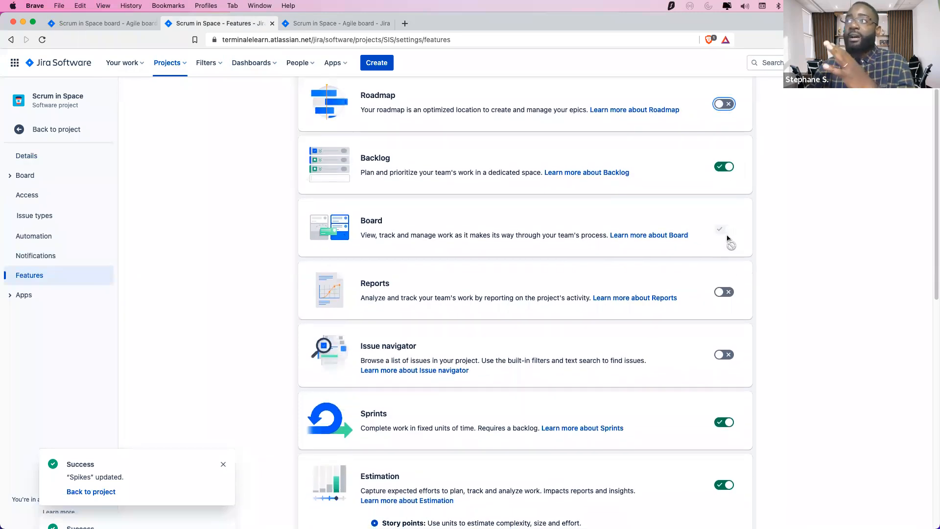
click(718, 293)
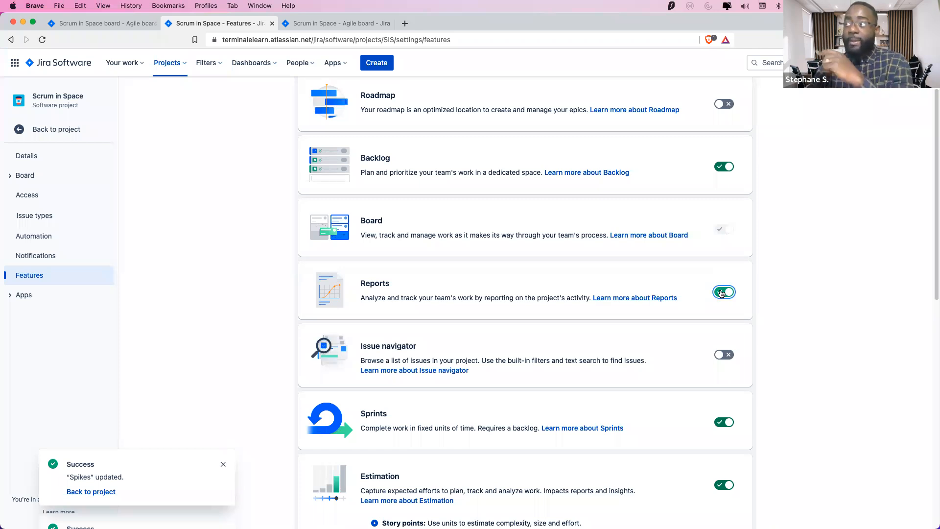
scroll(727, 296, down, 3)
click(720, 284)
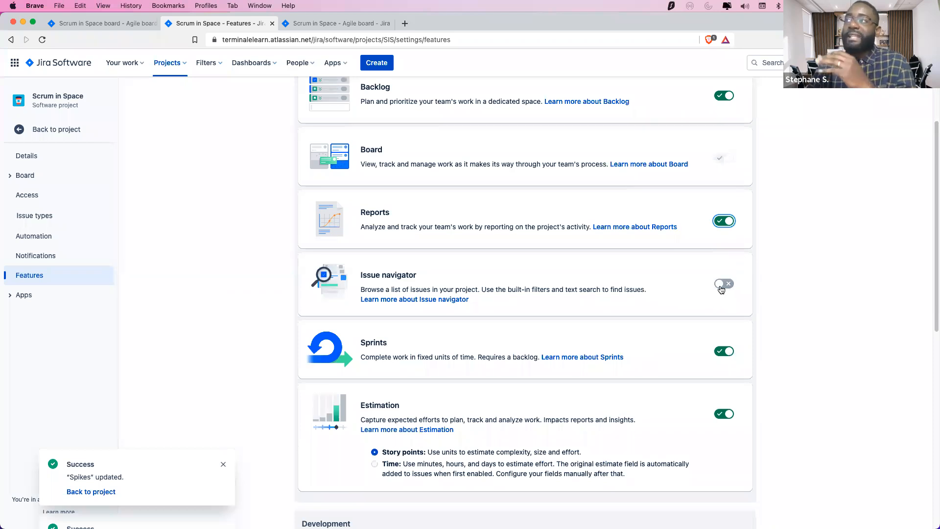
click(720, 287)
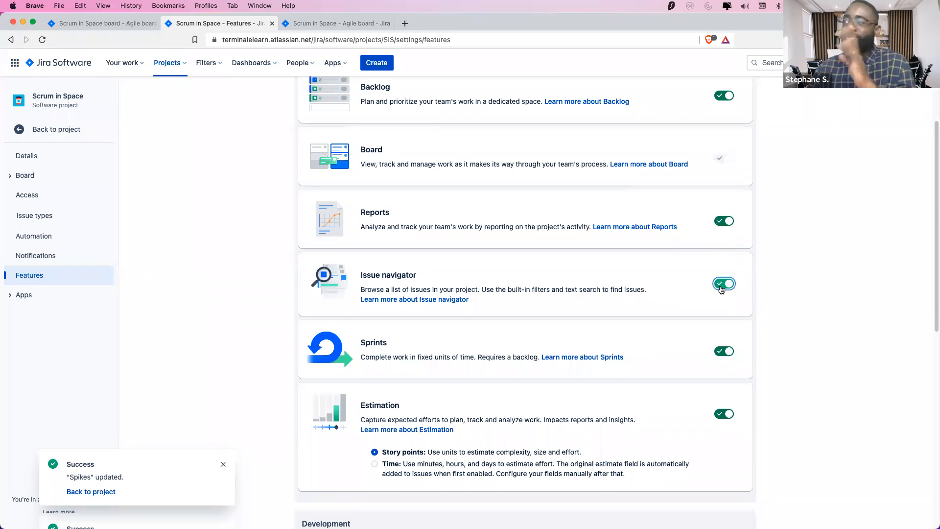
Switch on Releases, switch off Code, and review the resulting feature toggles
scroll(721, 304, down, 6)
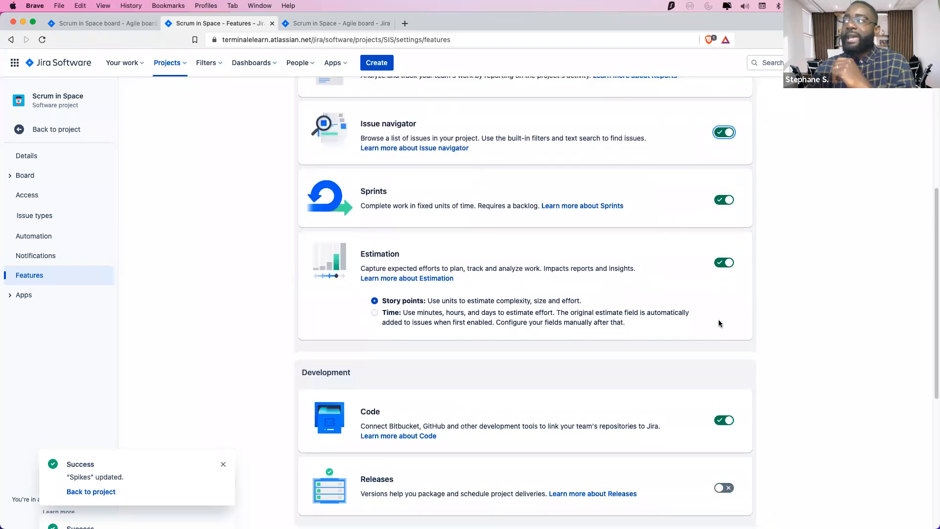
scroll(729, 382, down, 9)
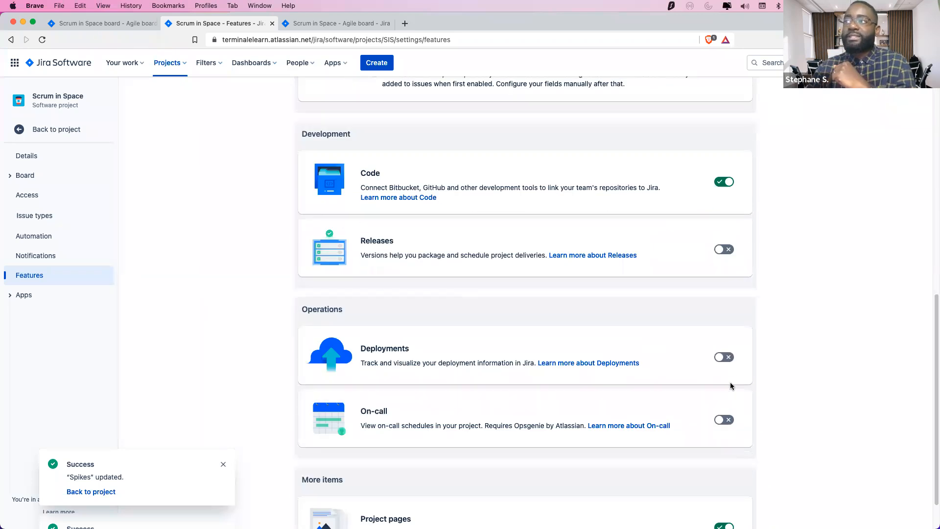
click(723, 254)
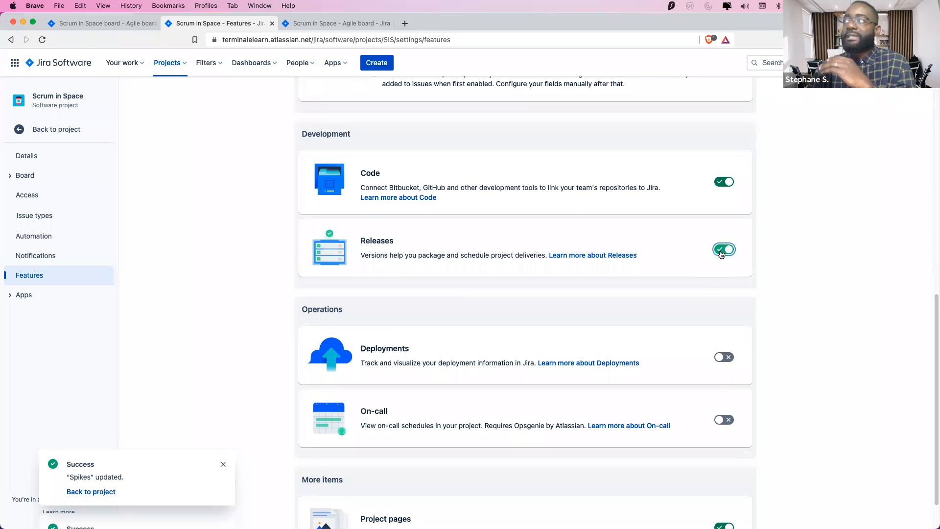
click(724, 181)
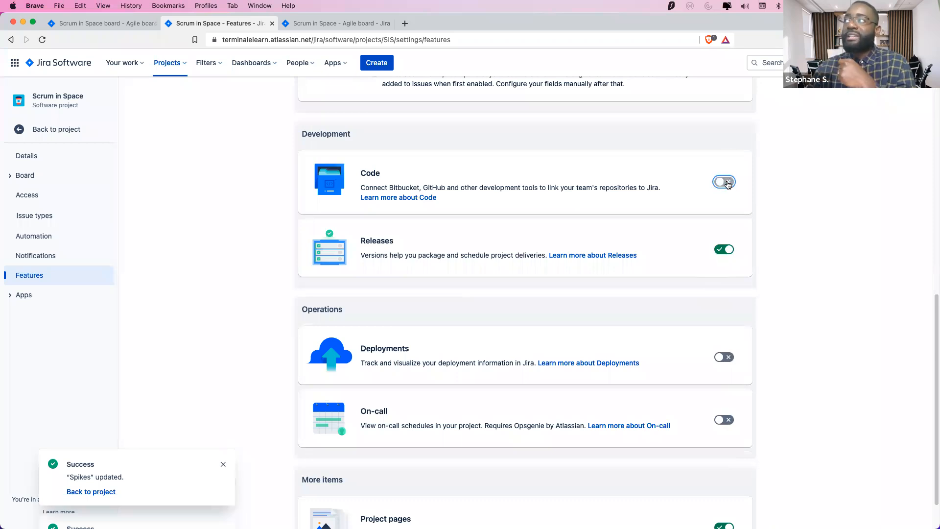
scroll(714, 261, up, 10)
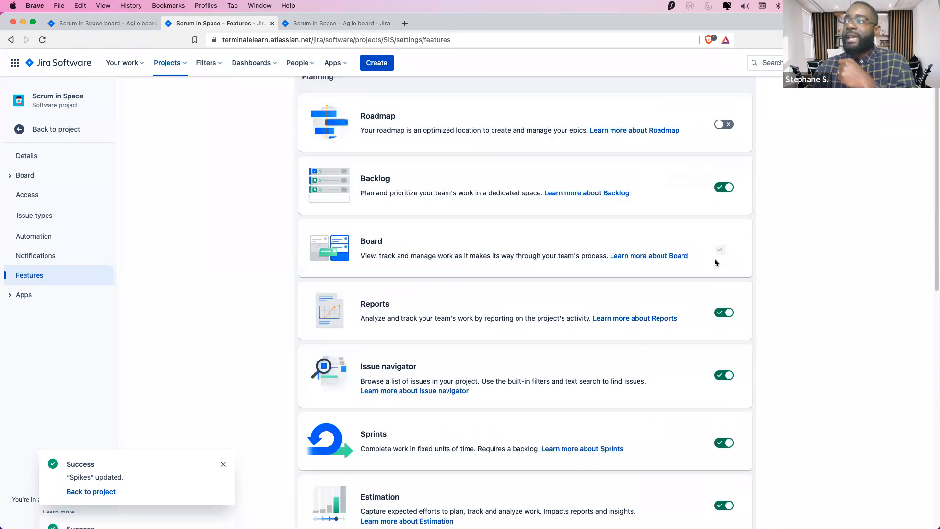
scroll(715, 262, up, 3)
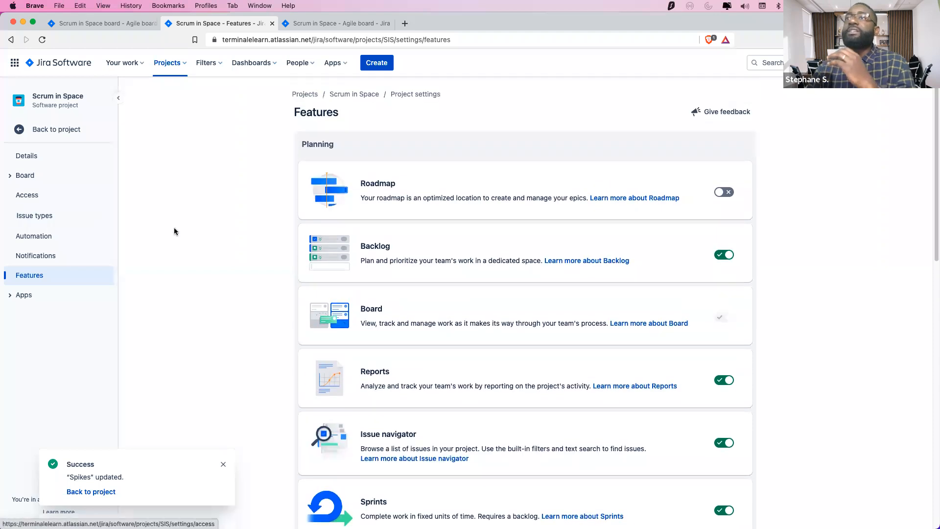
scroll(419, 290, down, 12)
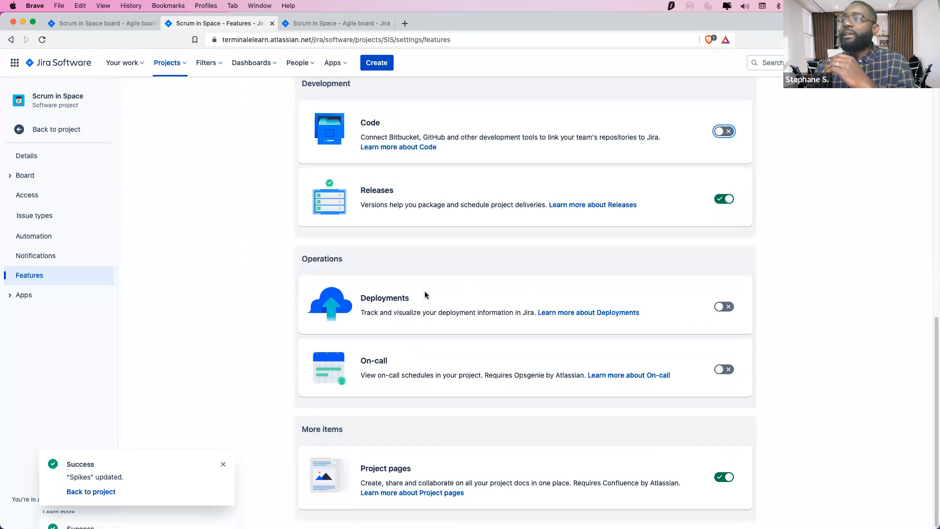
scroll(595, 336, up, 5)
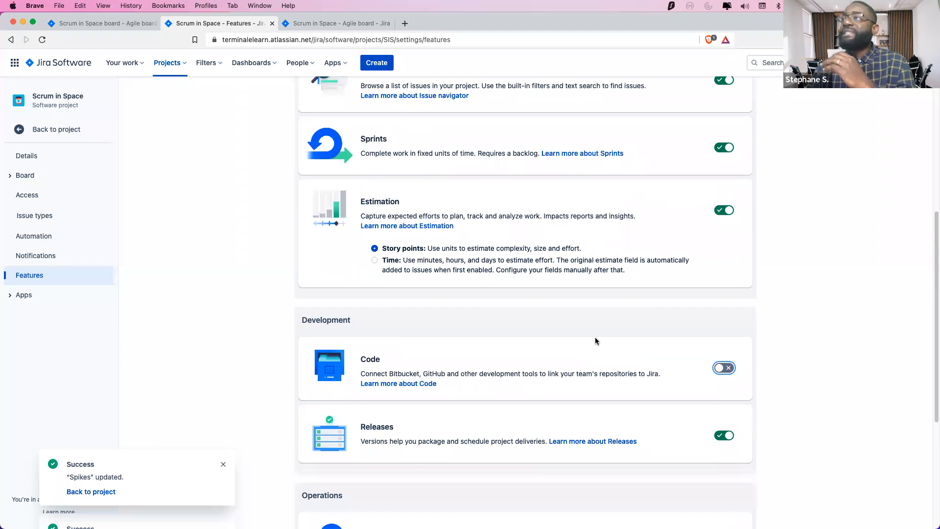
scroll(594, 341, up, 8)
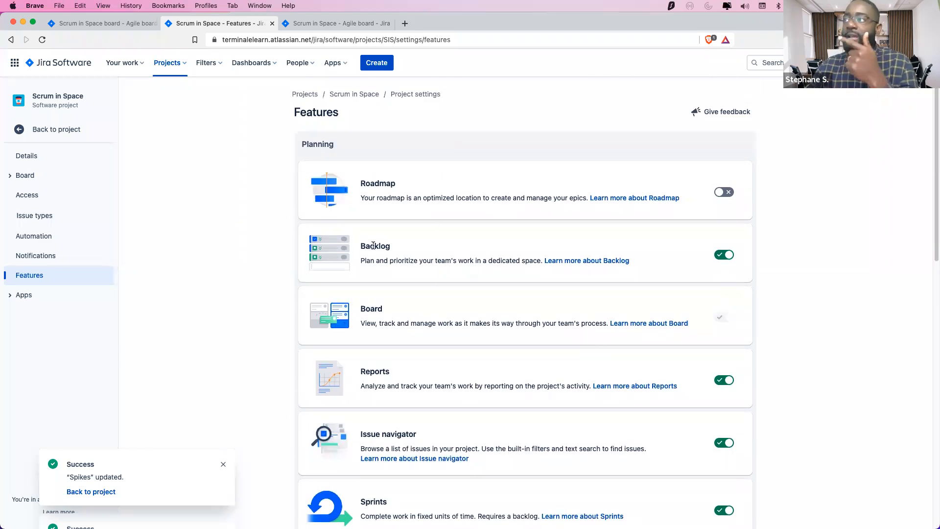
scroll(379, 308, down, 3)
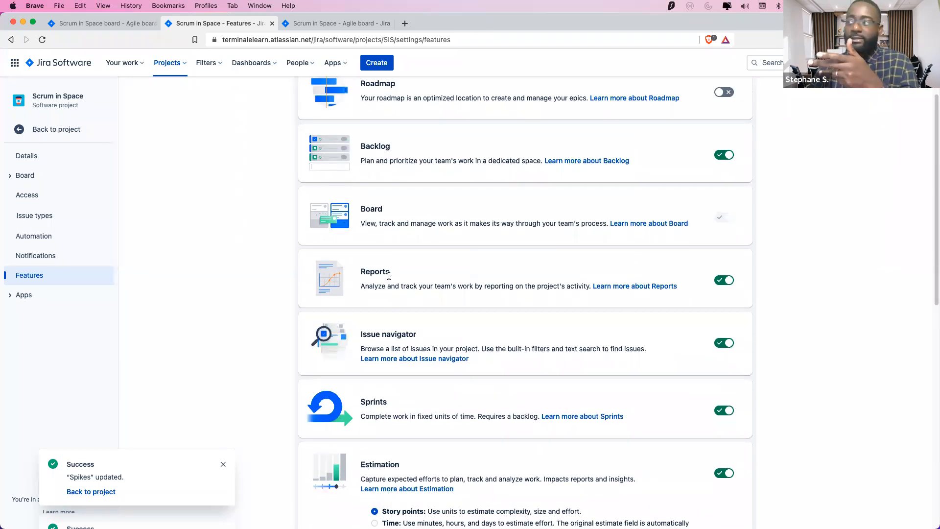
scroll(389, 276, down, 1)
scroll(388, 400, down, 3)
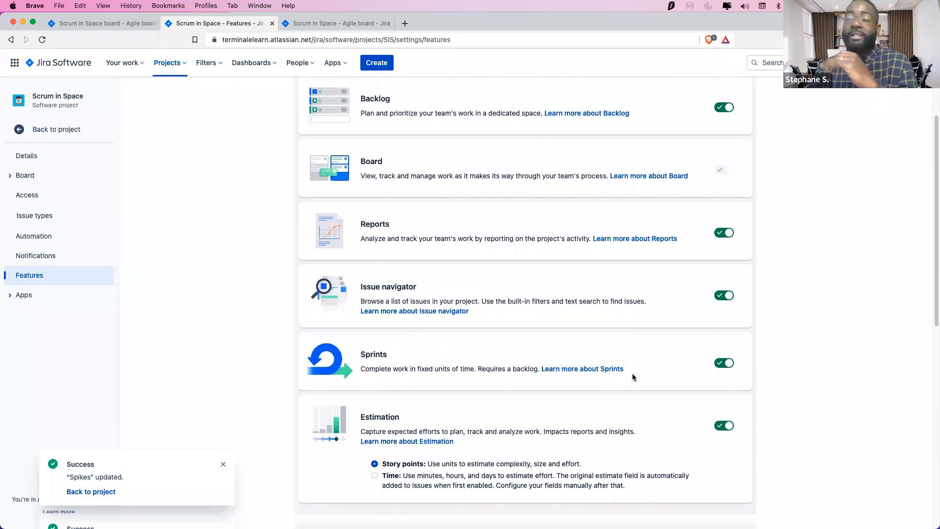
scroll(633, 377, down, 10)
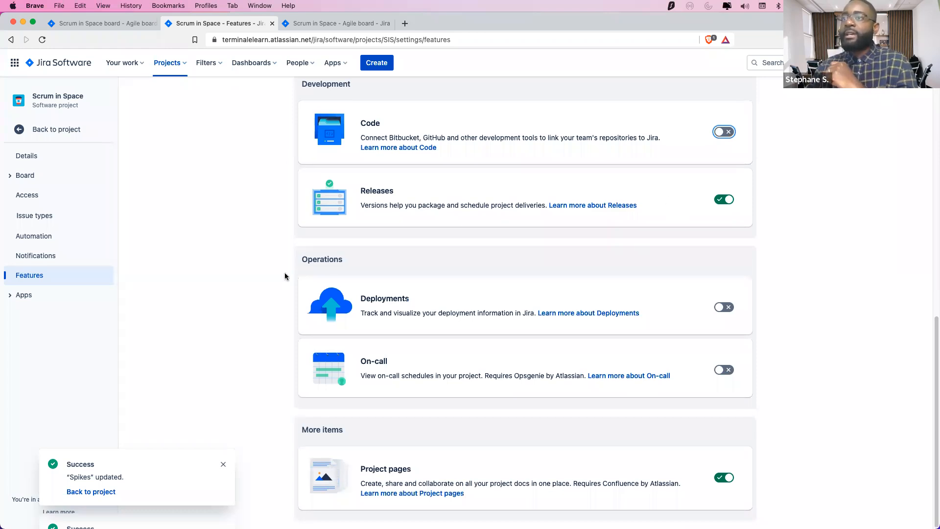
scroll(285, 273, up, 4)
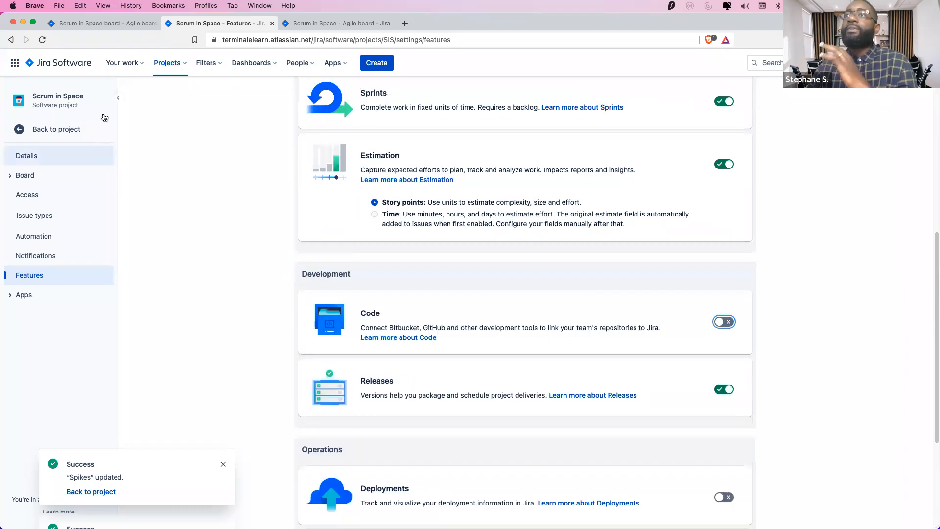
Reload the SIS Sprint 1 board and open the project's Issues list from the sidebar
click(87, 25)
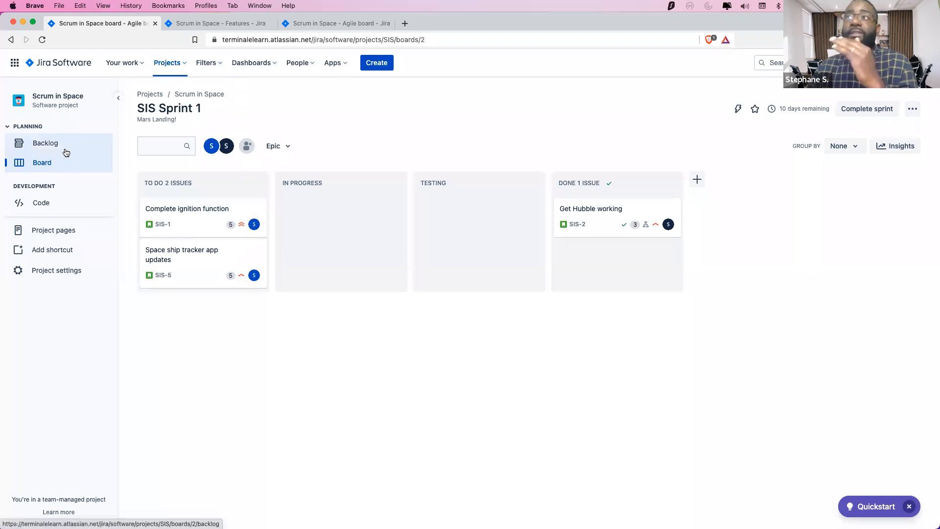
click(42, 41)
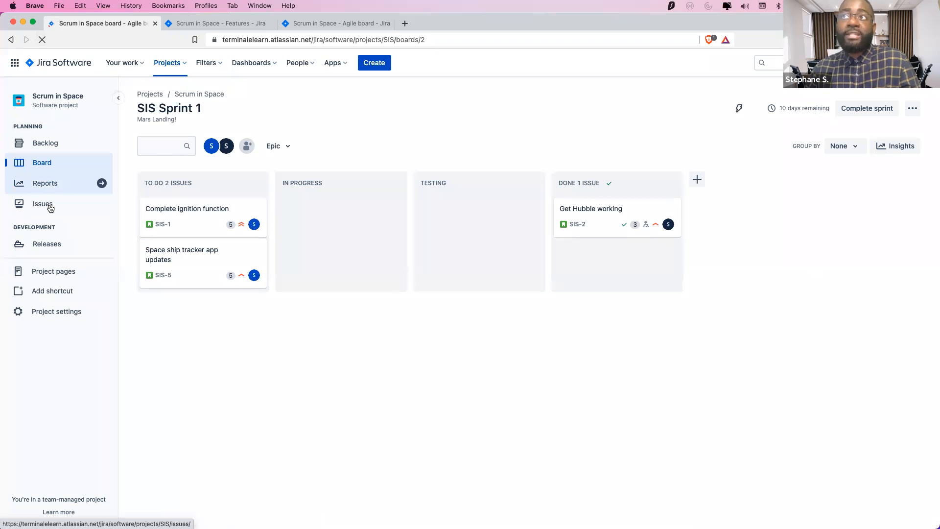
click(49, 206)
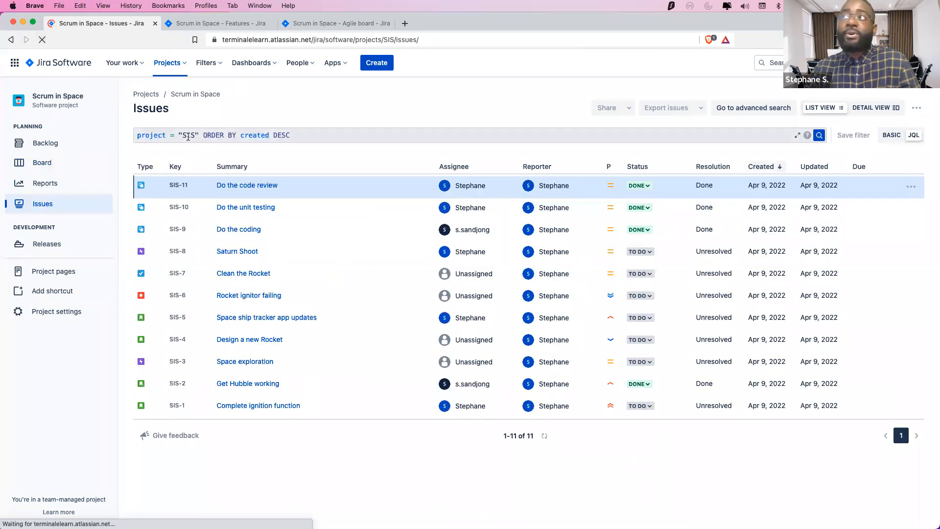
Insert an AND issue clause before ORDER BY in the JQL query
click(268, 137)
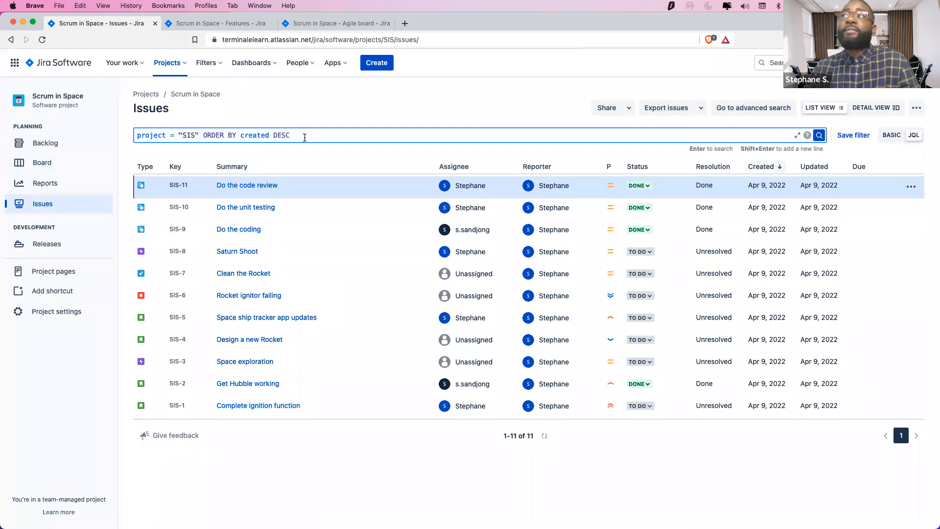
click(204, 135)
text(AMN)
key(BackSpace)
key(BackSpace)
text(ND)
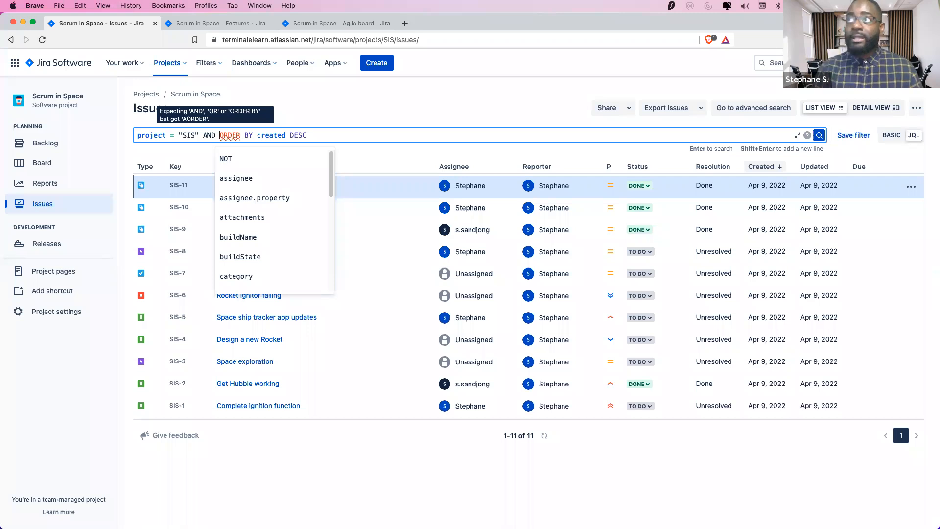
text(issu)
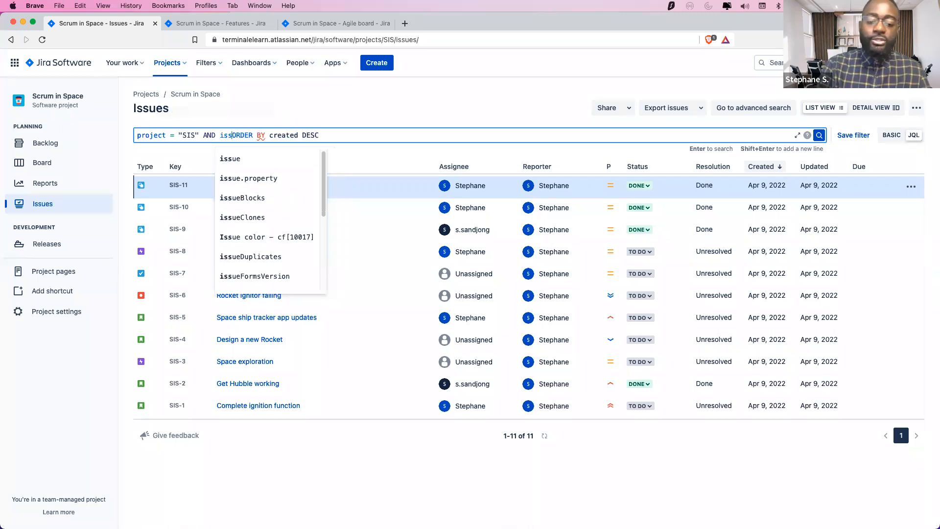
click(233, 158)
text(in )
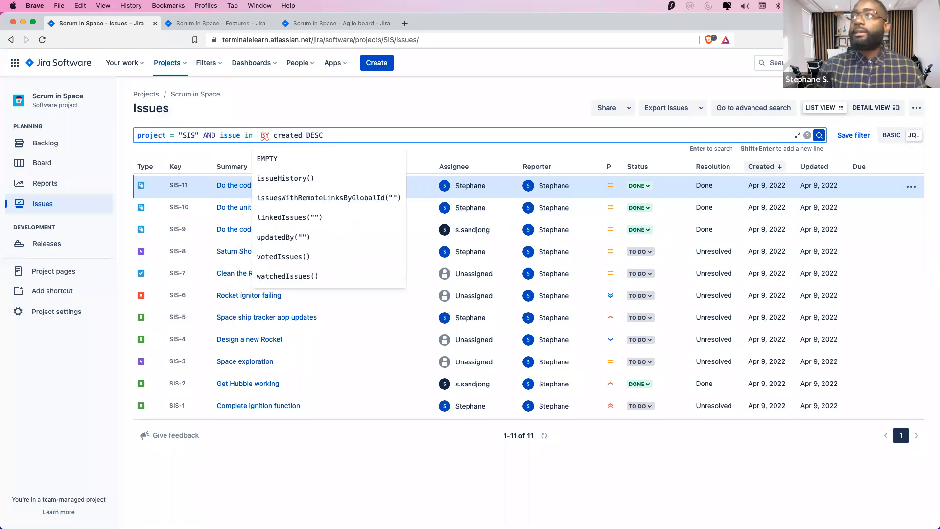
text(s)
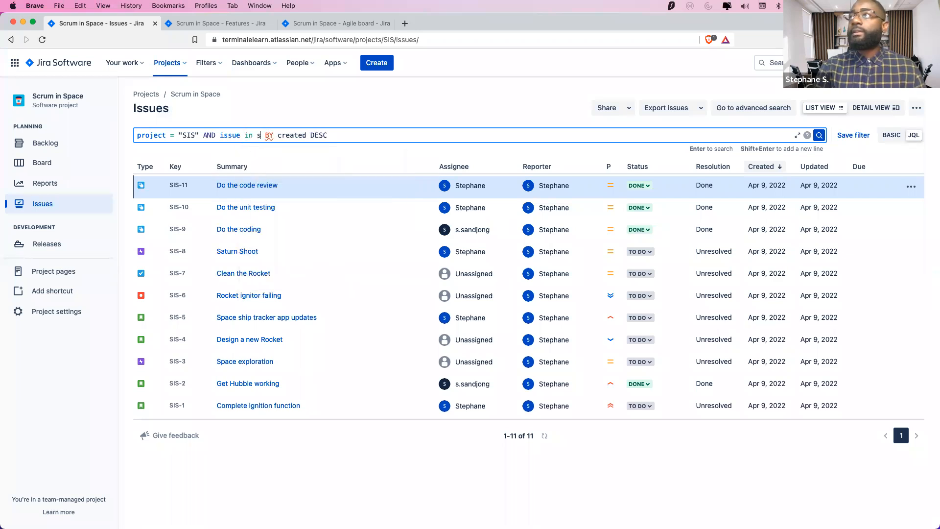
text(print)
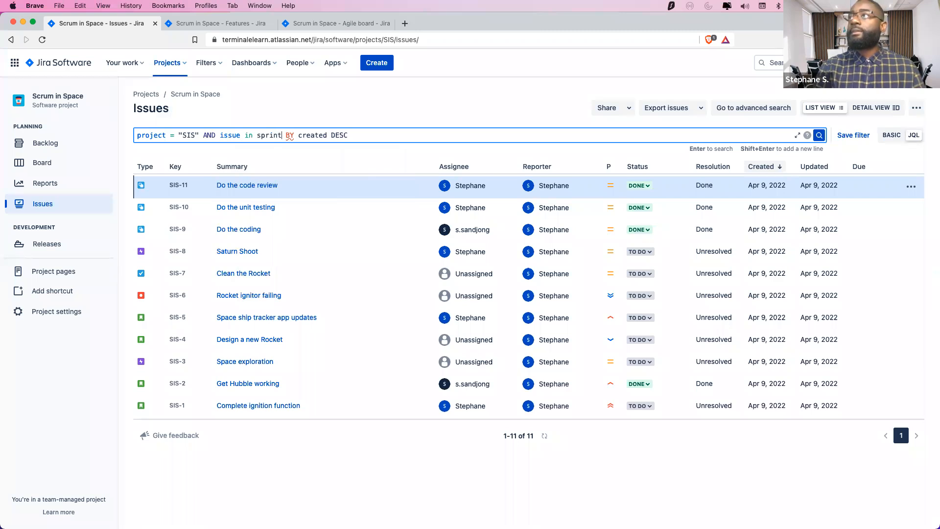
key(BackSpace)
key(BackSpace)
key(BackSpace)
key(BackSpace)
key(BackSpace)
key(BackSpace)
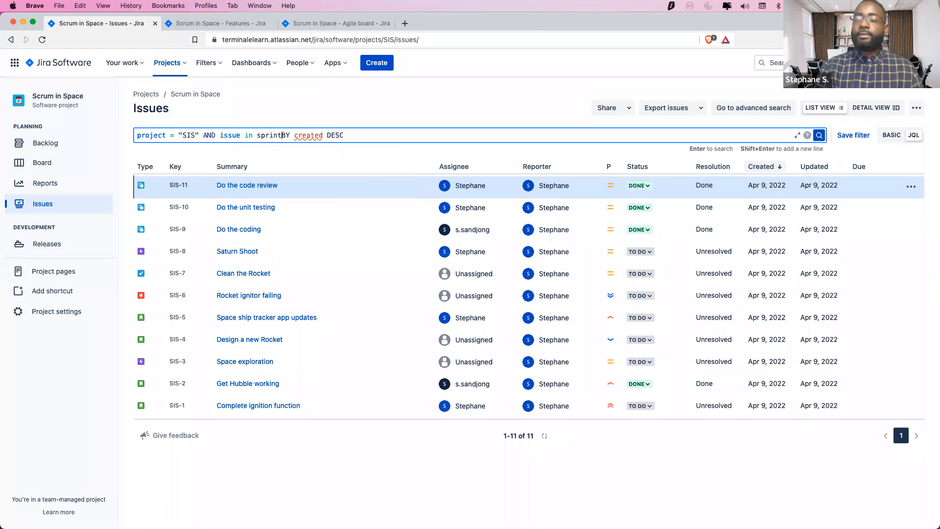
key(BackSpace)
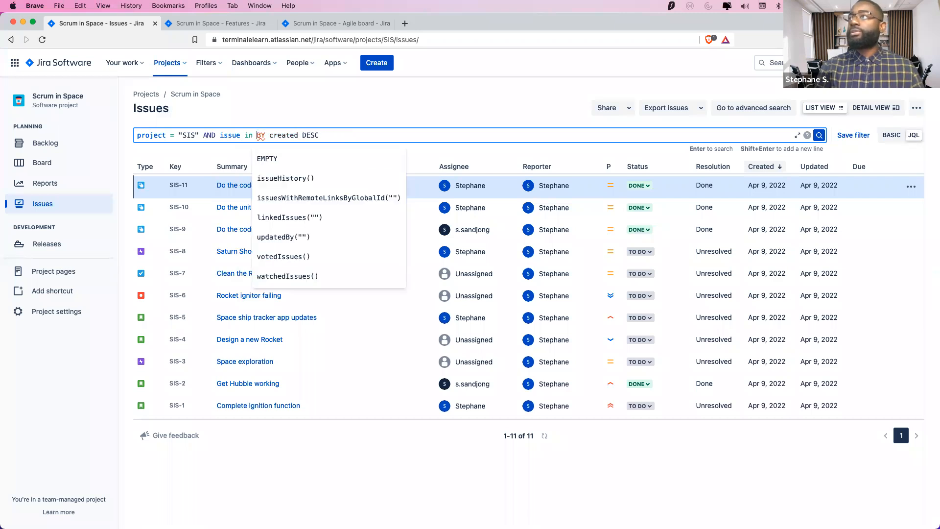
key(BackSpace)
key(BackSpace)
key(BackSpace)
key(BackSpace)
key(BackSpace)
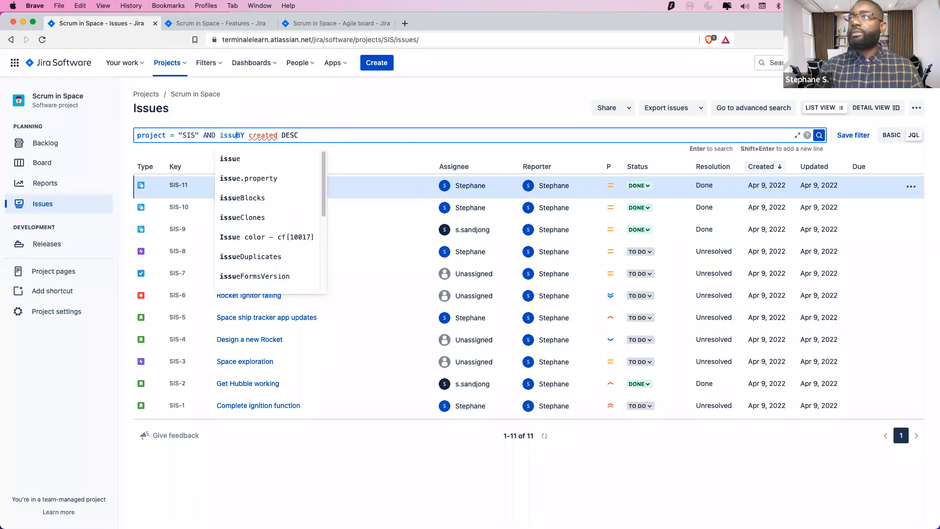
key(BackSpace)
Complete the clause as issue in ("To Do"), restore ORDER BY, and run the search
text(ue in )
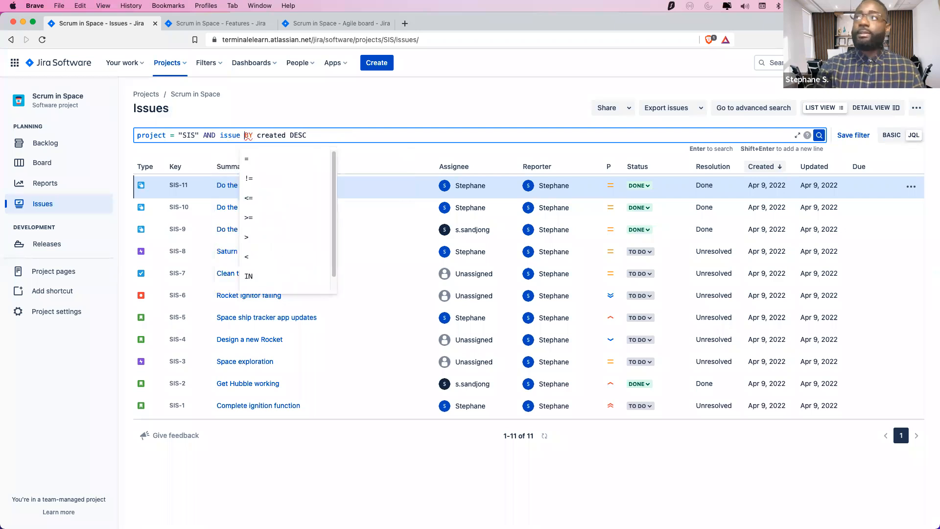
text(()
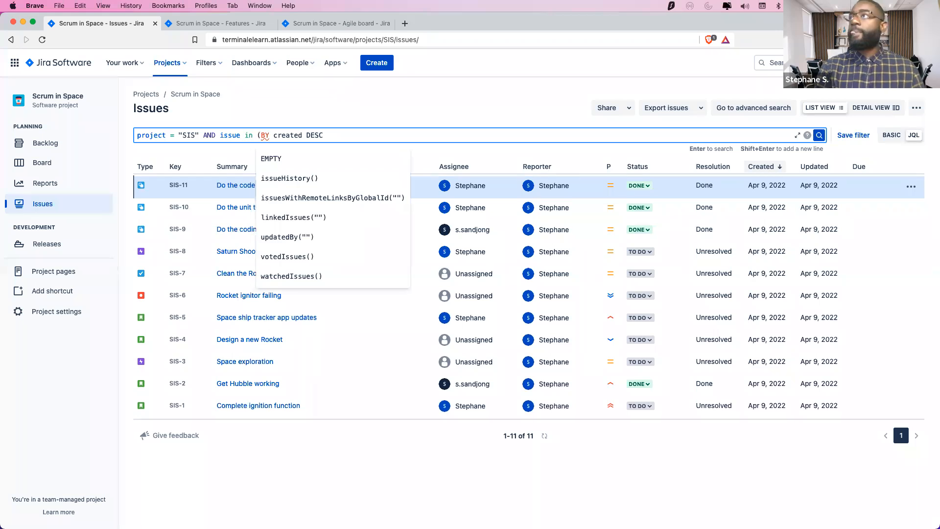
text(")
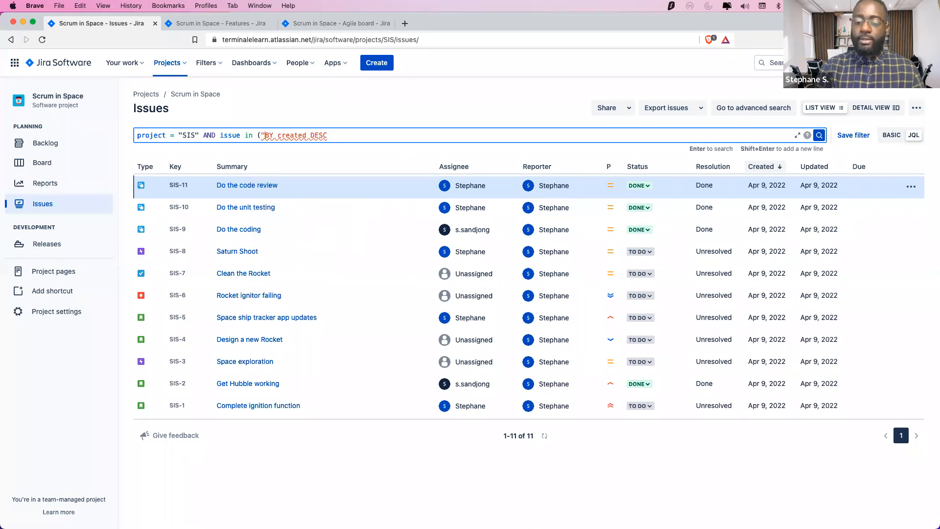
key(Left)
key(Left)
key(Right)
key(Left)
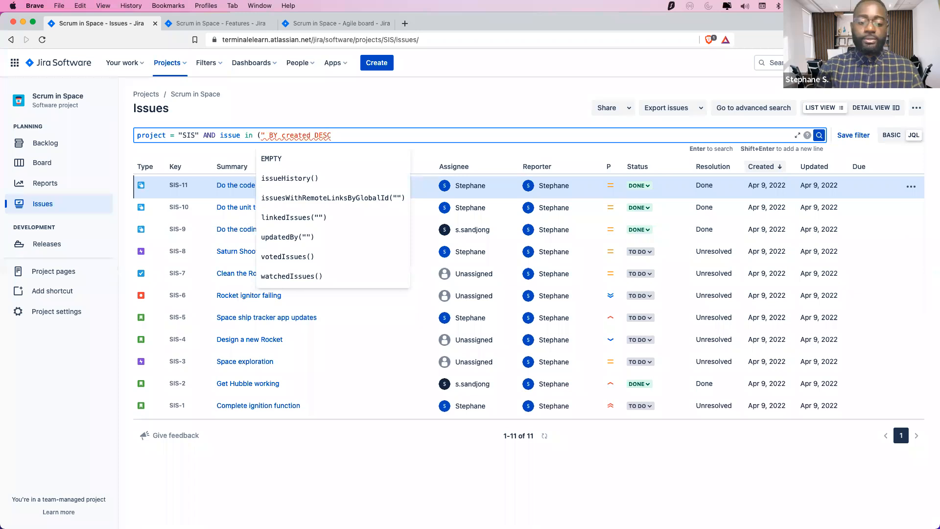
key(Right)
text(TO)
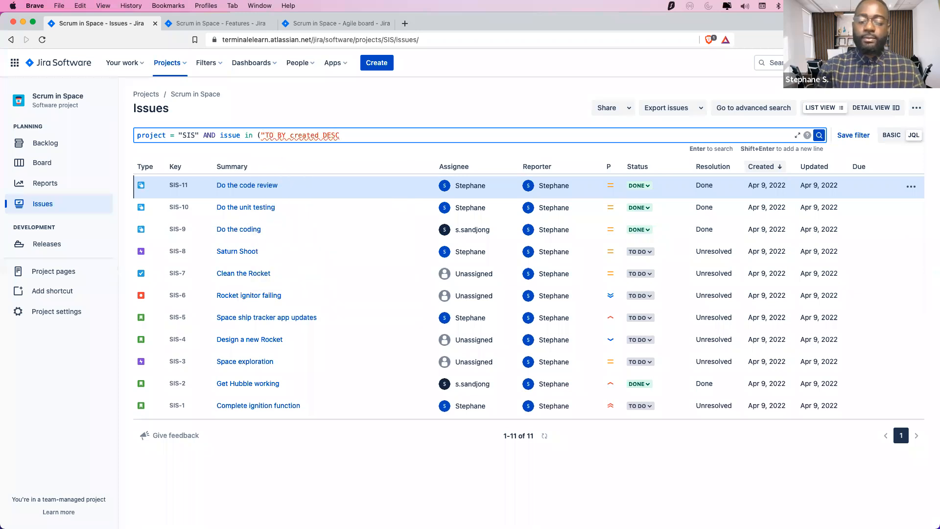
key(BackSpace)
text(o DO)
key(BackSpace)
text(o"))
key(Right)
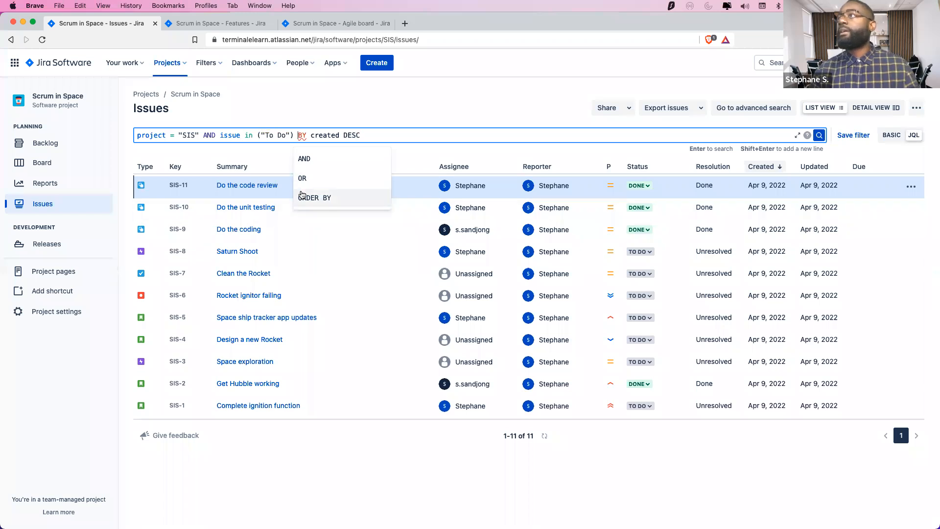
click(307, 197)
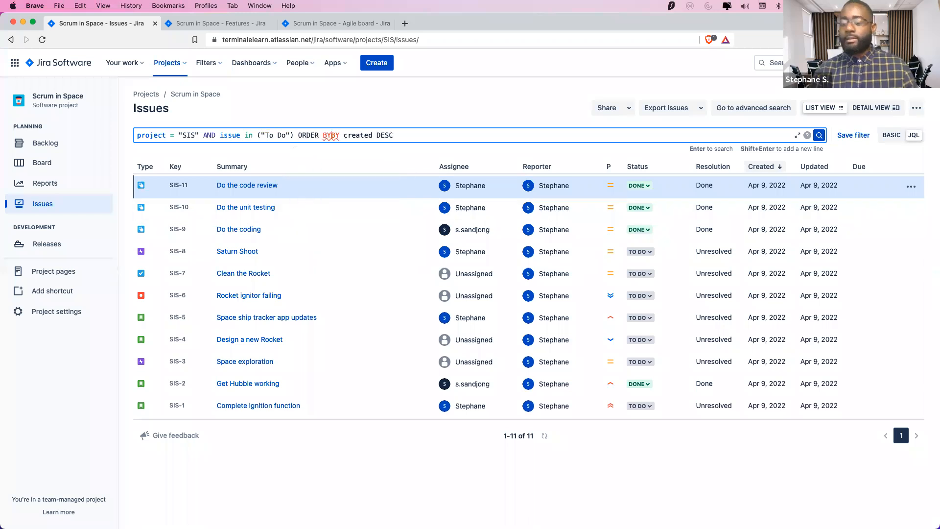
key(BackSpace)
key(BackSpace)
key(Return)
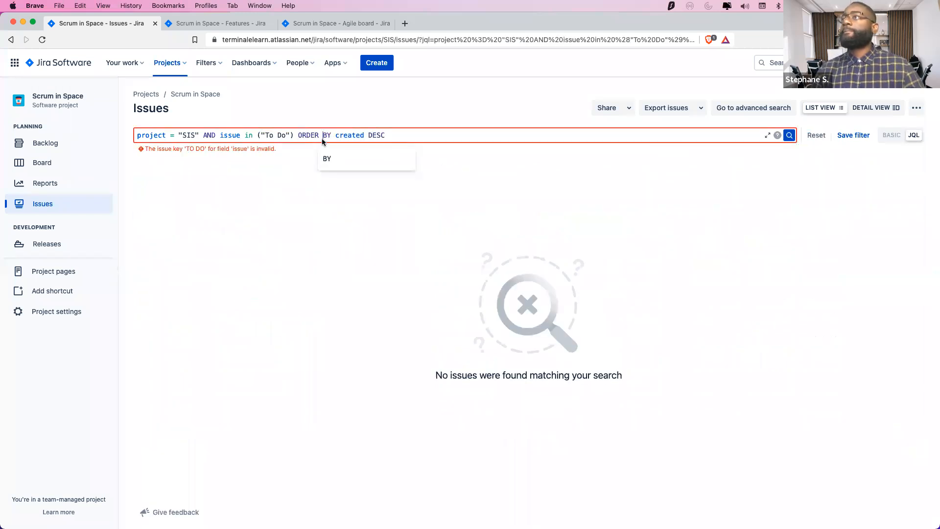
Change the value to single-quoted 'TO DO' and rerun the search
click(274, 135)
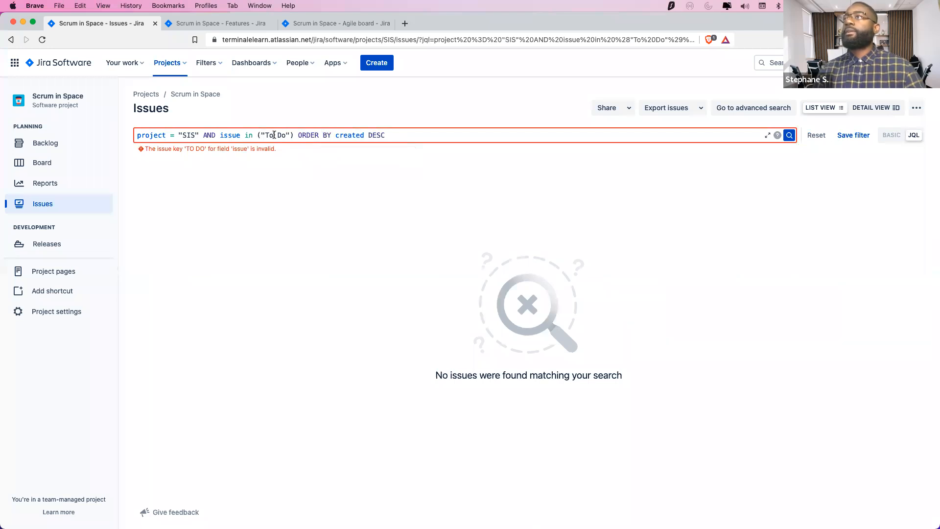
key(BackSpace)
text(O)
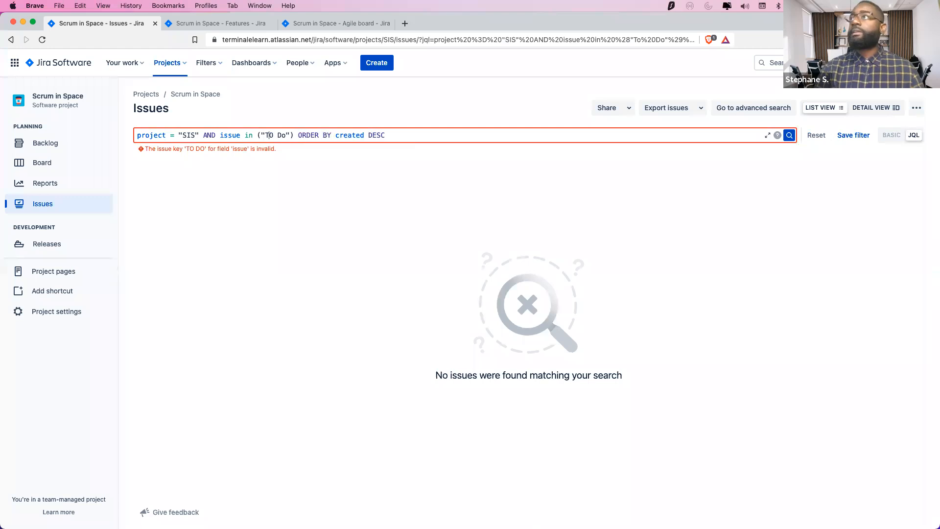
key(BackSpace)
text(')
key(Delete)
key(BackSpace)
text(O')
key(Return)
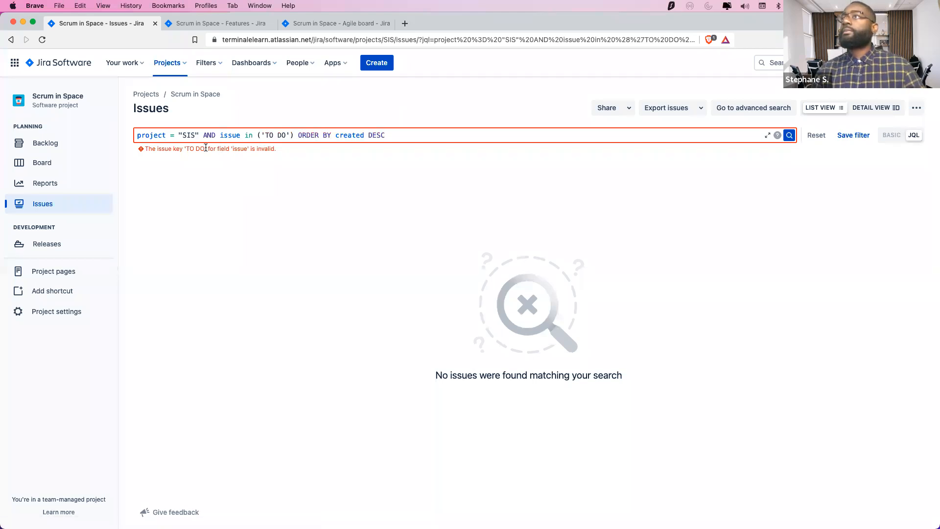
Change the condition to issuekey IN ('TO DO') and run the search
click(244, 136)
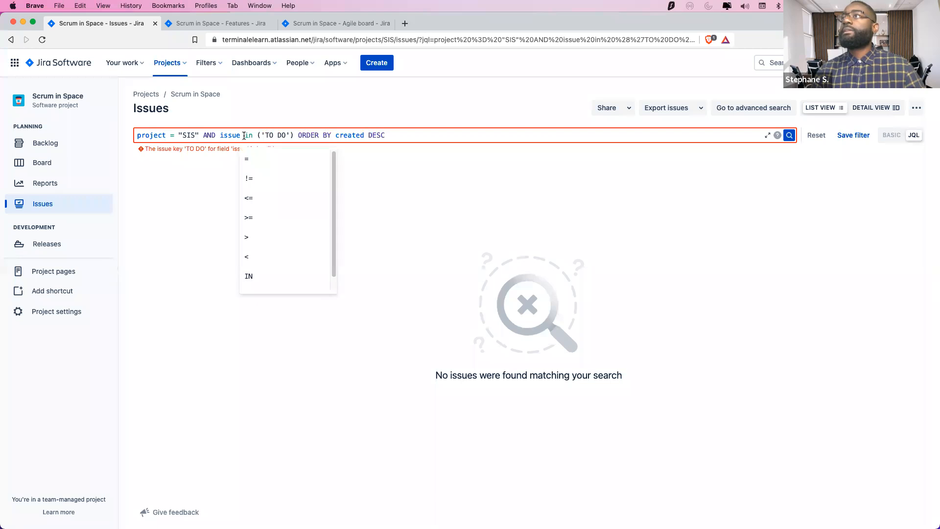
key(BackSpace)
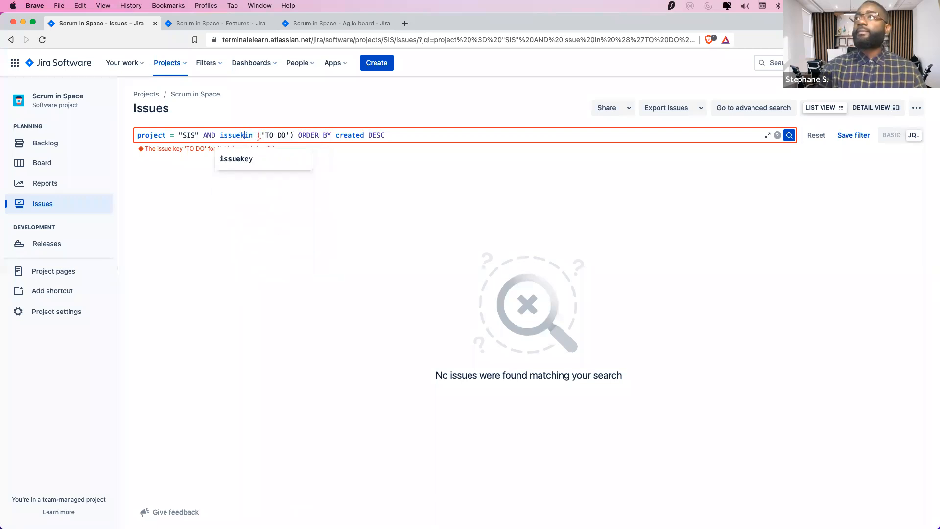
text(key)
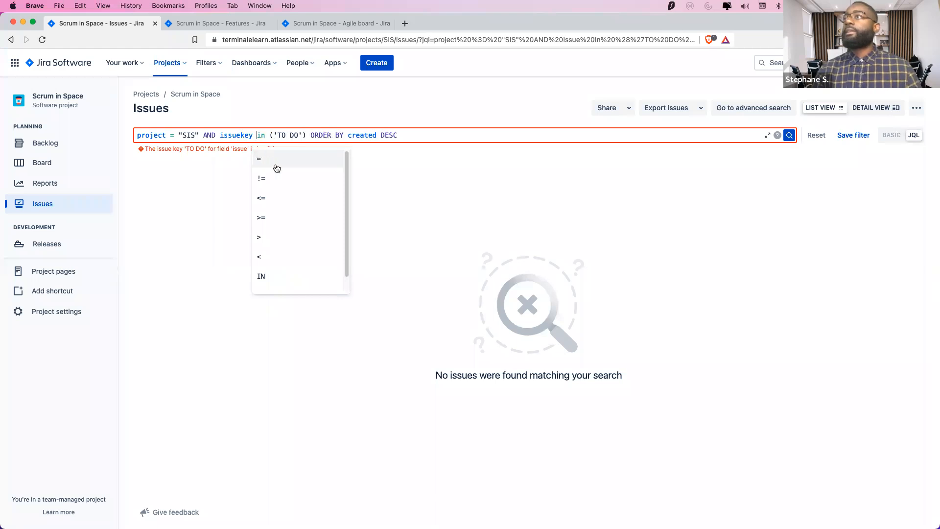
click(282, 275)
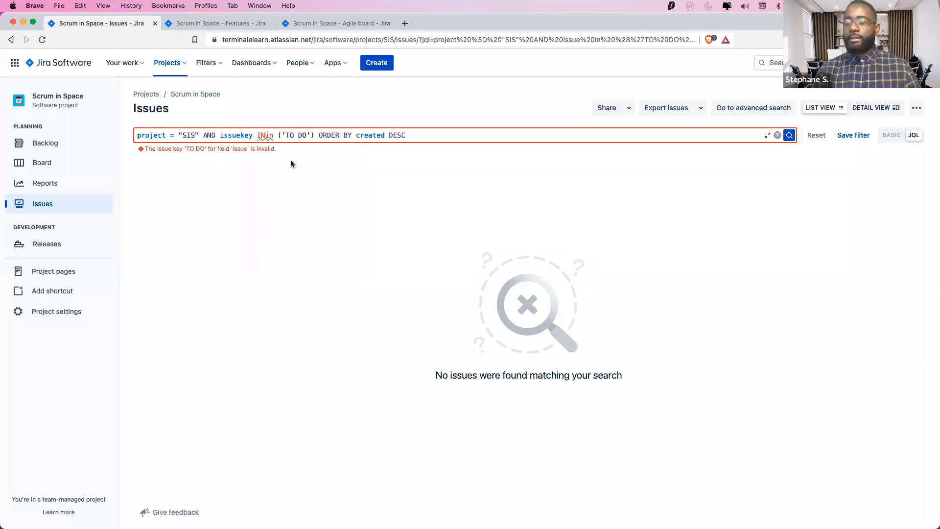
key(BackSpace)
key(BackSpace)
key(Delete)
key(Delete)
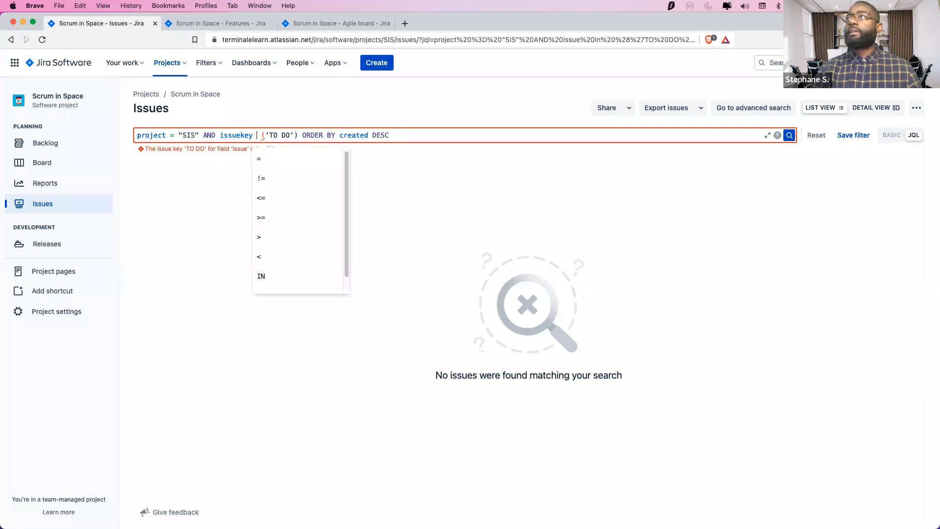
text(IN)
key(Return)
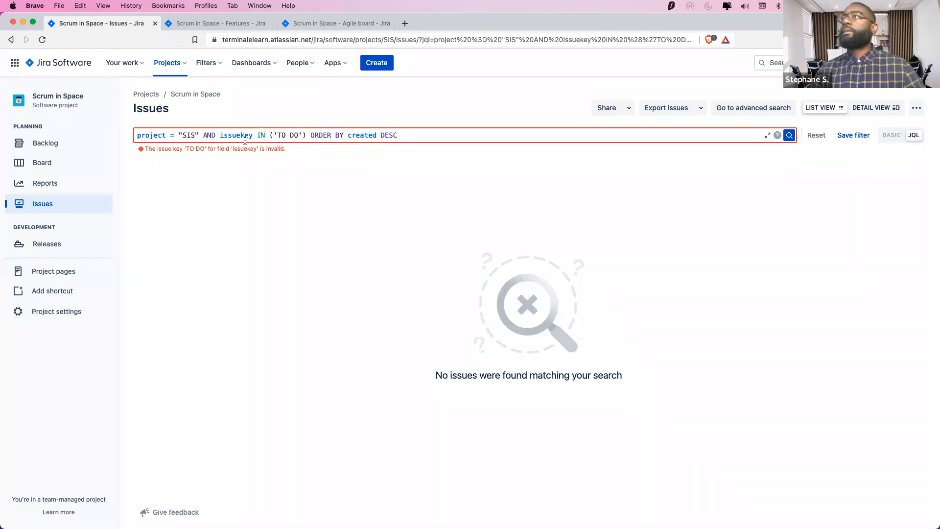
Replace issuekey with the status field so status IN ('TO DO') lists 7 issues
click(272, 136)
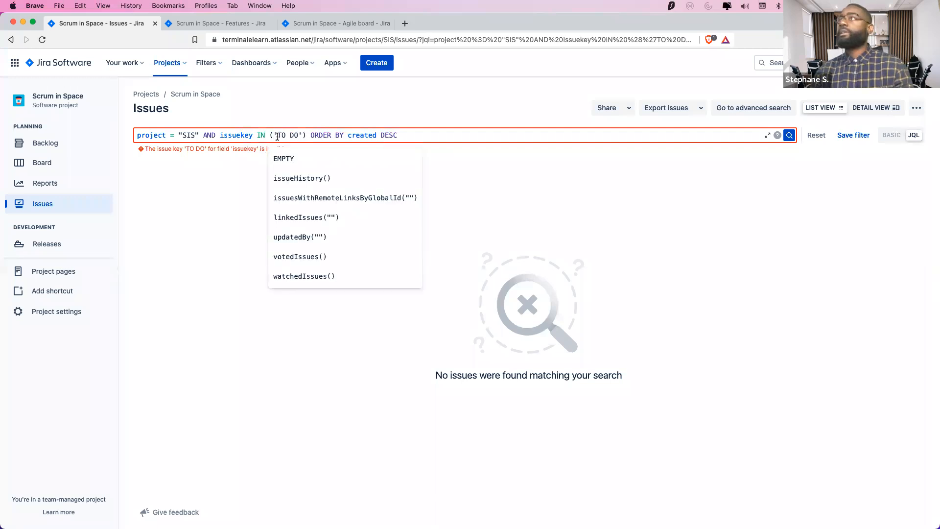
click(252, 134)
key(BackSpace)
key(BackSpace)
key(BackSpace)
key(BackSpace)
key(BackSpace)
key(BackSpace)
key(BackSpace)
key(BackSpace)
text(don)
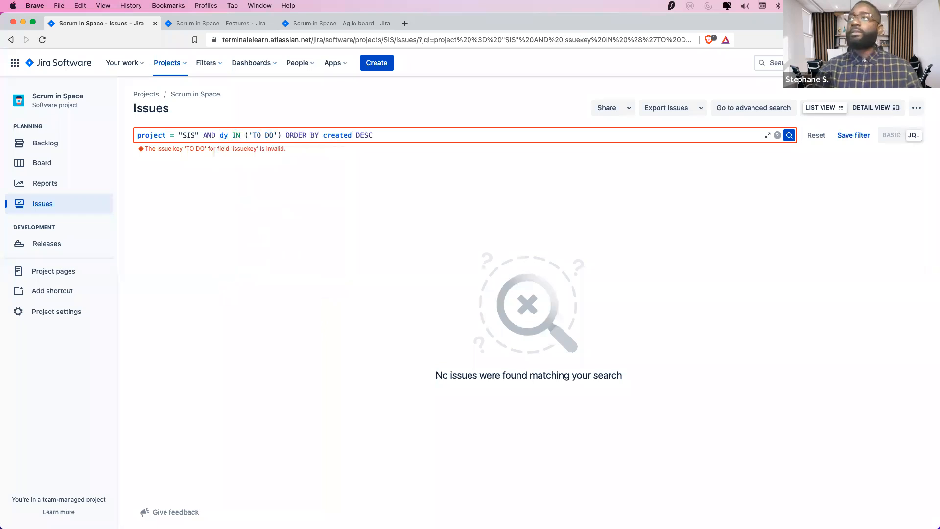
key(BackSpace)
key(BackSpace)
key(BackSpace)
text(statu)
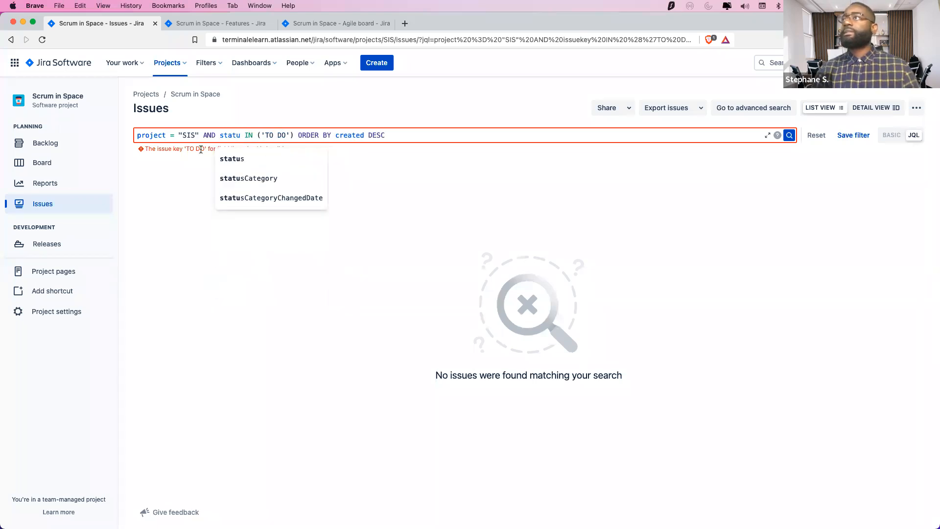
click(235, 162)
key(Return)
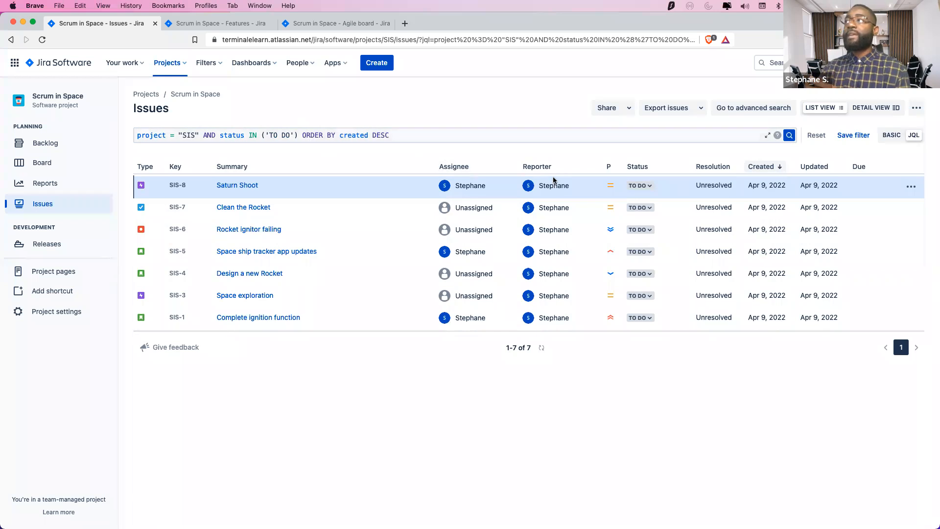
click(300, 134)
Add an AND assignee = condition for the user to the query and run it
text(AND Assin)
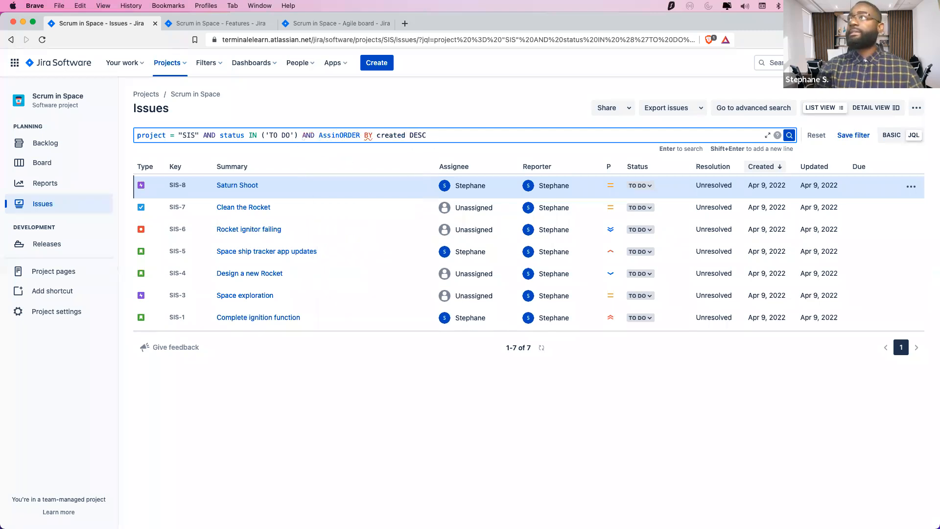
key(BackSpace)
text(gn)
key(Down)
key(Return)
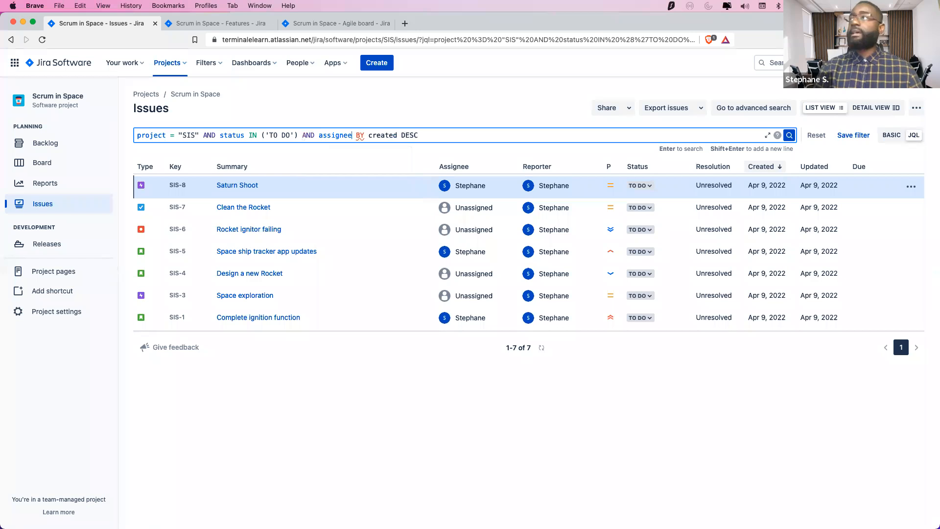
text(in)
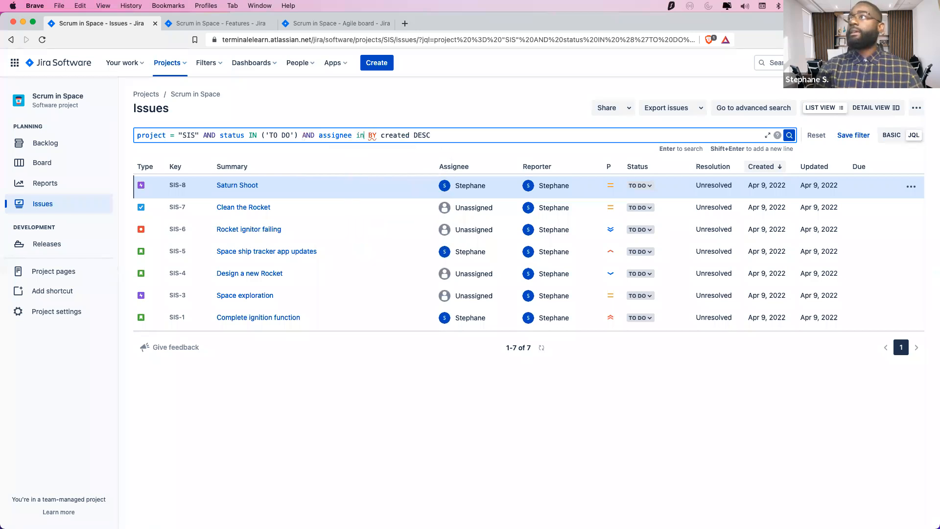
key(BackSpace)
key(BackSpace)
text(IN ()
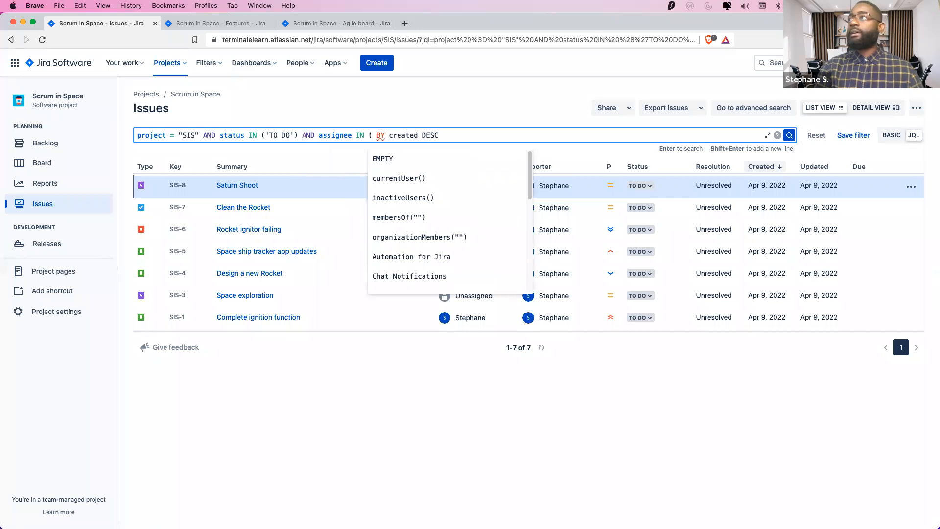
key(BackSpace)
key(BackSpace)
key(BackSpace)
key(BackSpace)
text(= 'Stephane)
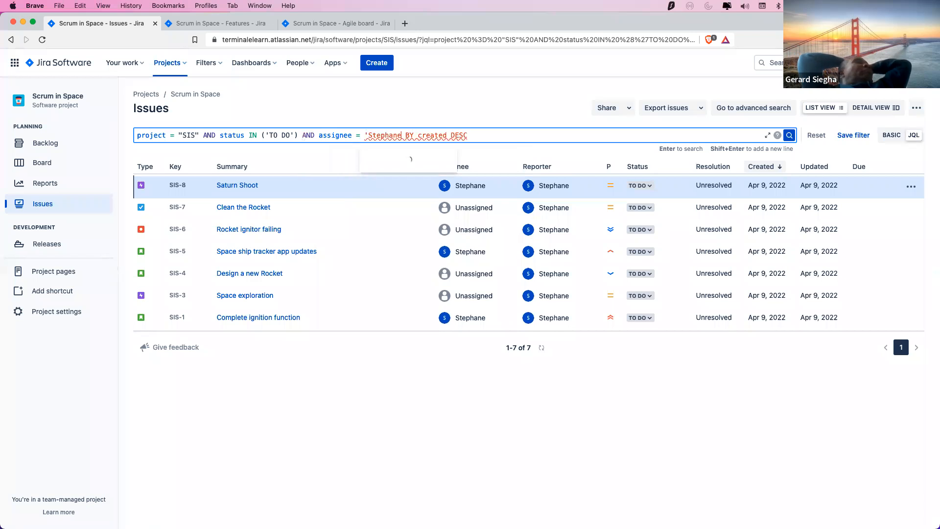
text(' )
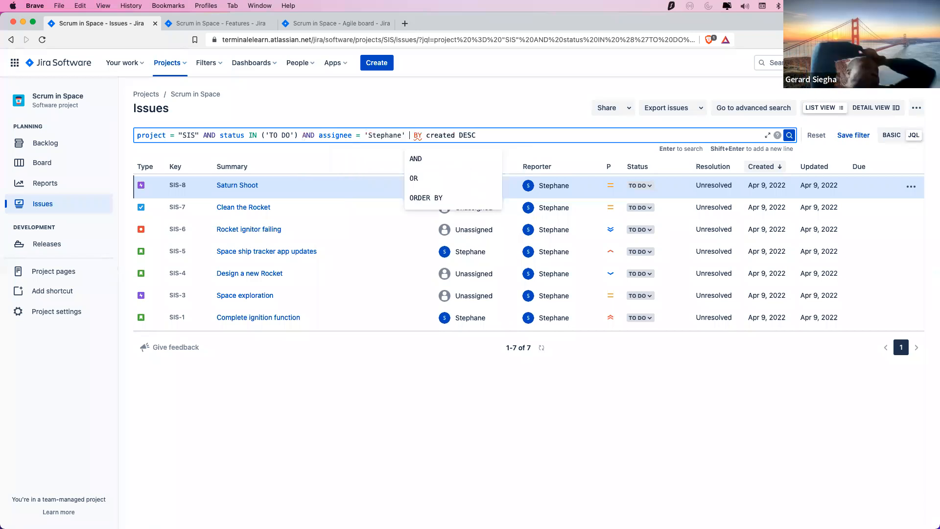
text(ORBER)
key(Return)
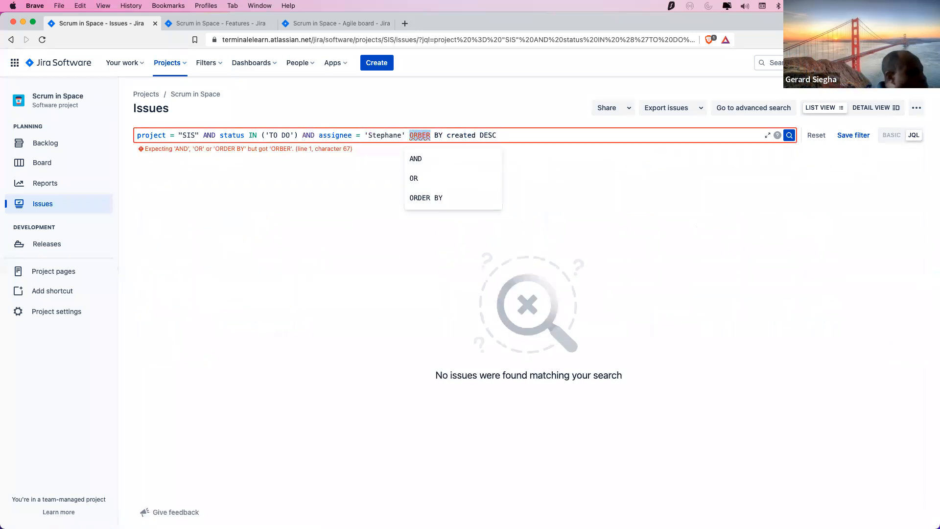
Correct ORBER to ORDER and rerun the query, listing 3 To Do issues
click(421, 137)
key(BackSpace)
text(D)
key(Return)
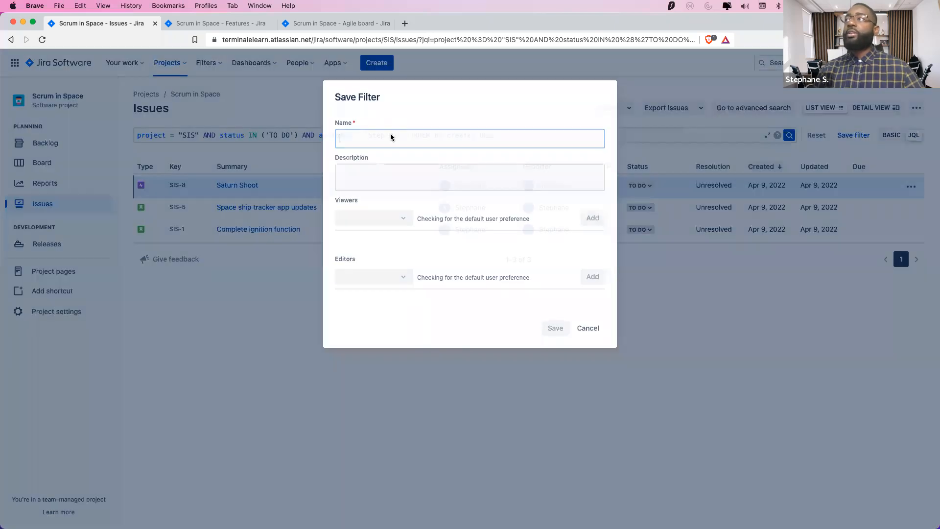
Name the new filter with the user's name followed by 'TODO Filter'
text(My Filet)
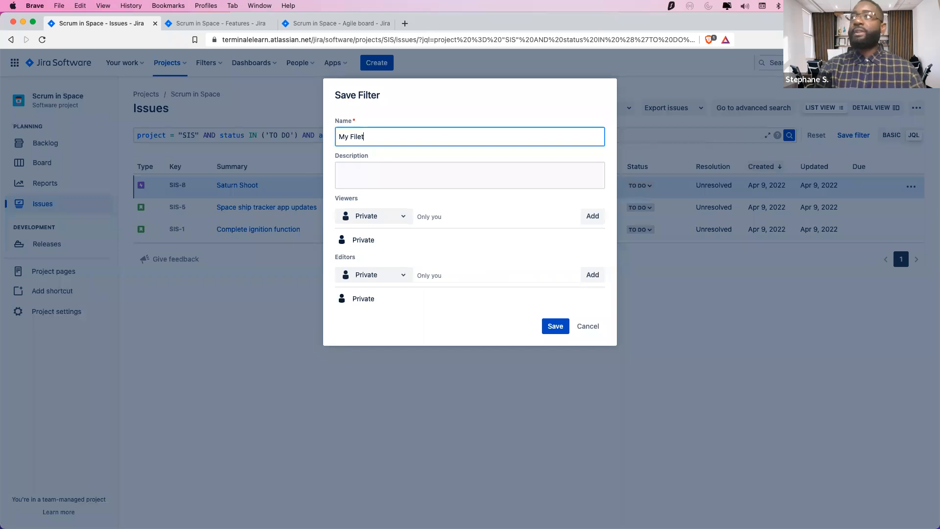
key(BackSpace)
text(r)
key(BackSpace)
text(ter)
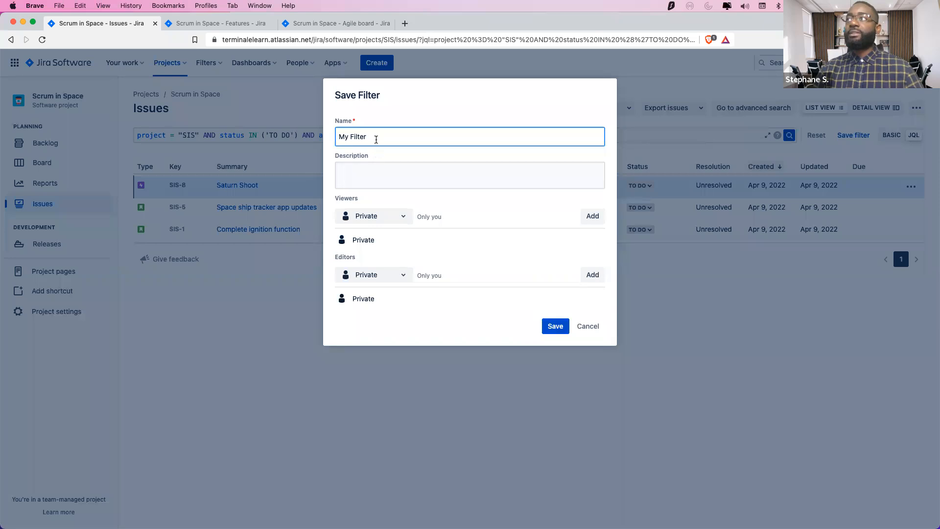
double_click(343, 137)
text(Stephane TODO)
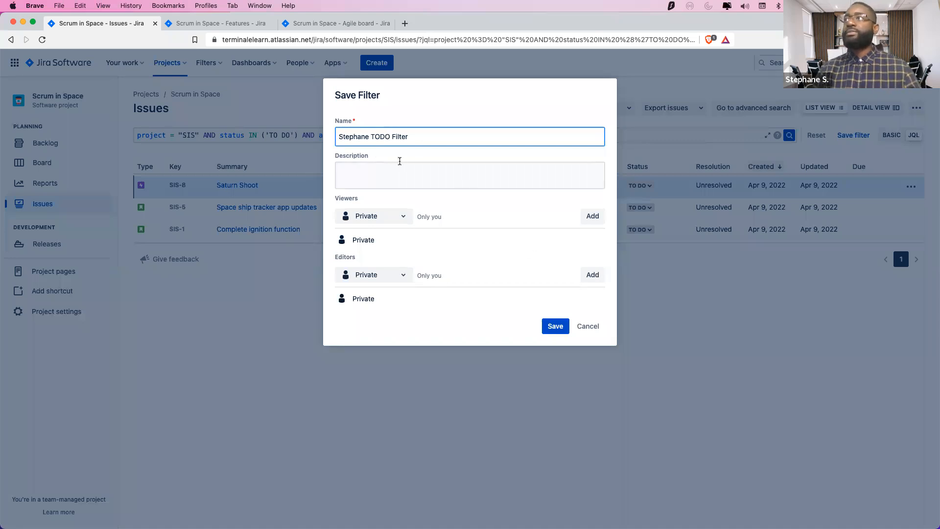
click(563, 333)
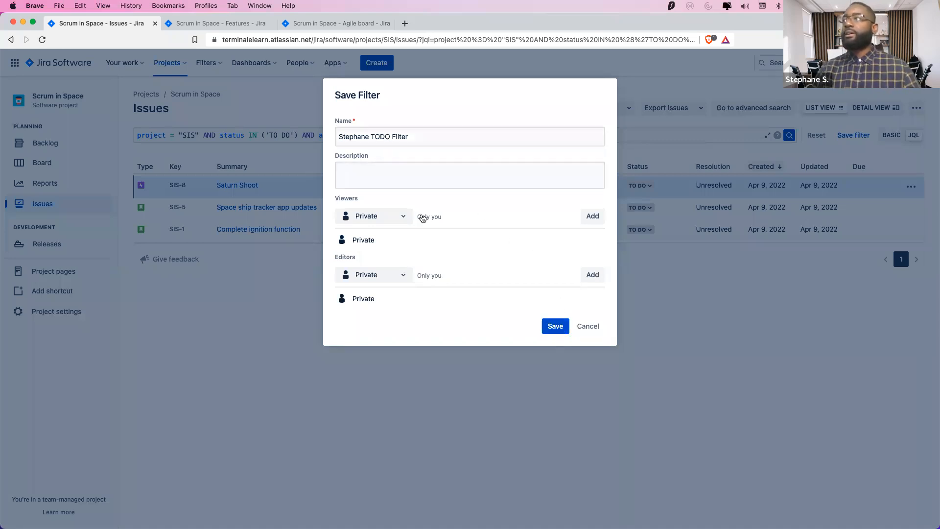
Share viewing with the Project, keep editing Private, and save the filter
click(398, 216)
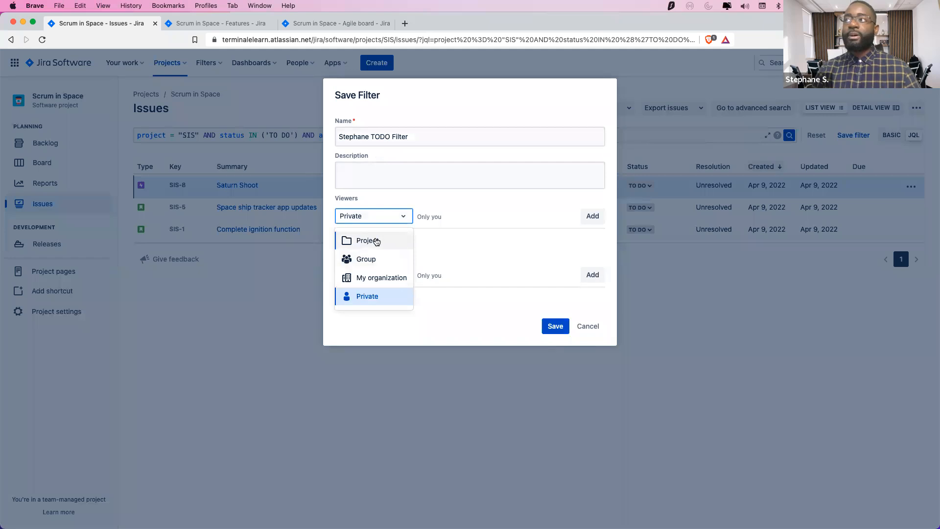
click(380, 240)
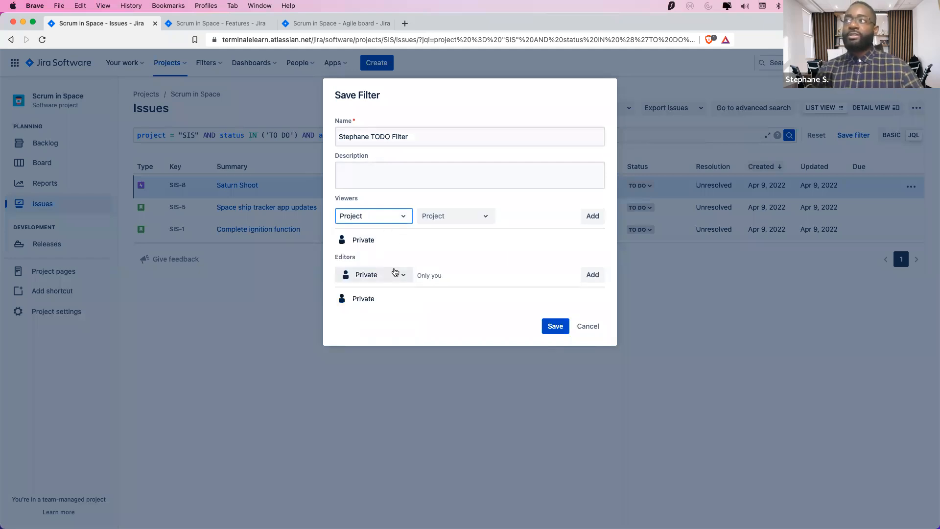
click(396, 275)
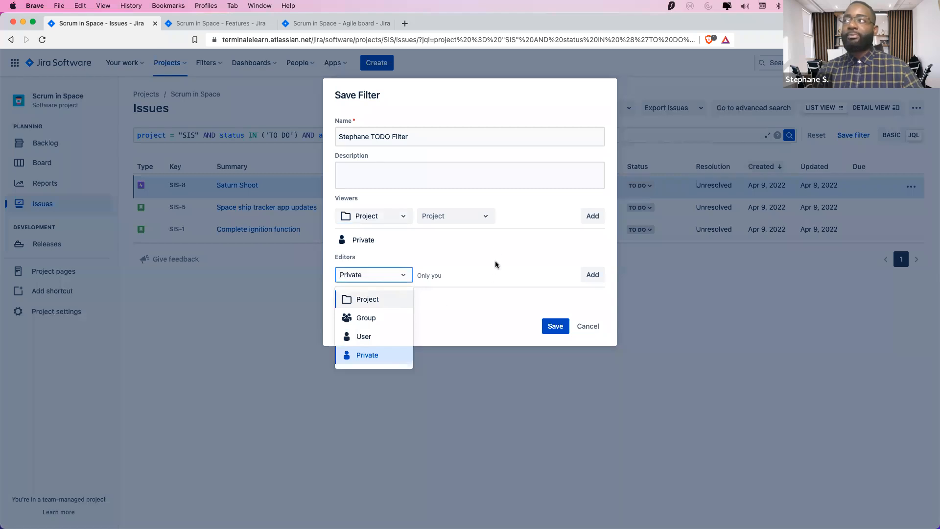
click(497, 239)
click(554, 324)
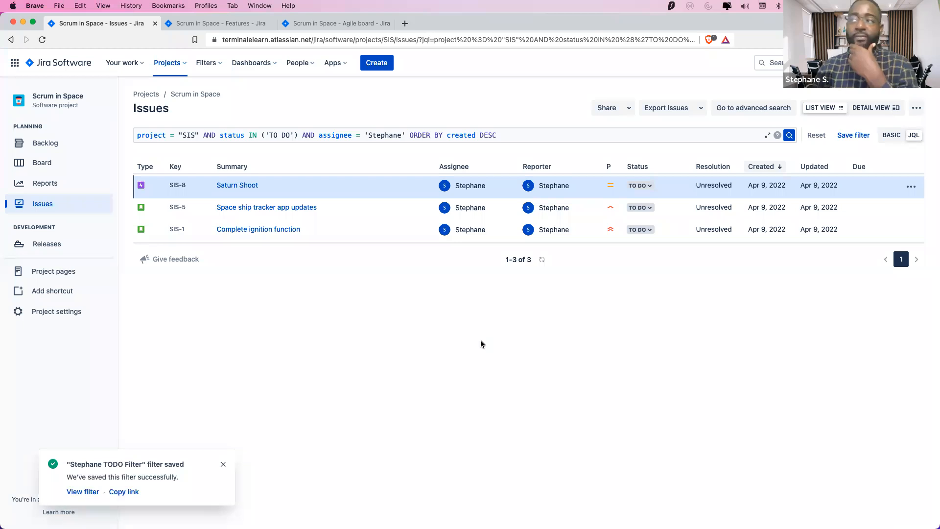
Copy the filter link from the confirmation and open the saved filter in a new tab
right_click(117, 492)
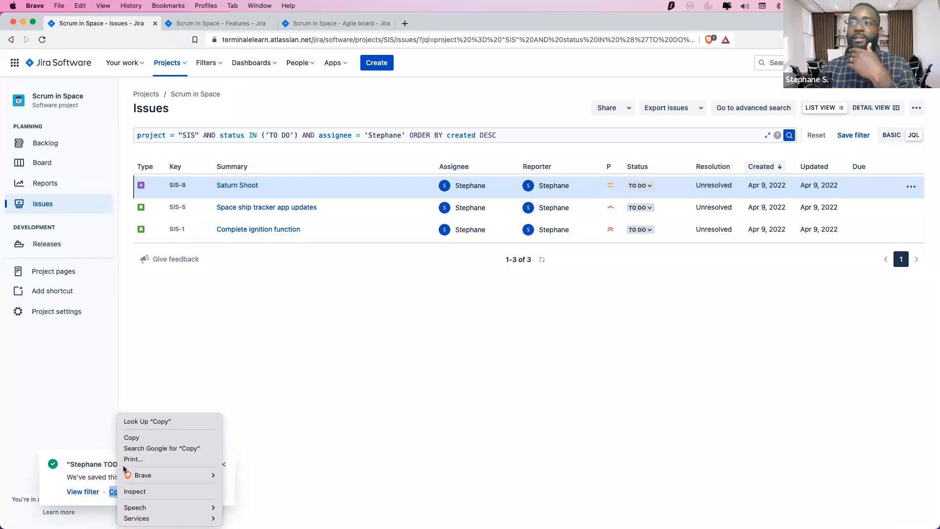
click(134, 437)
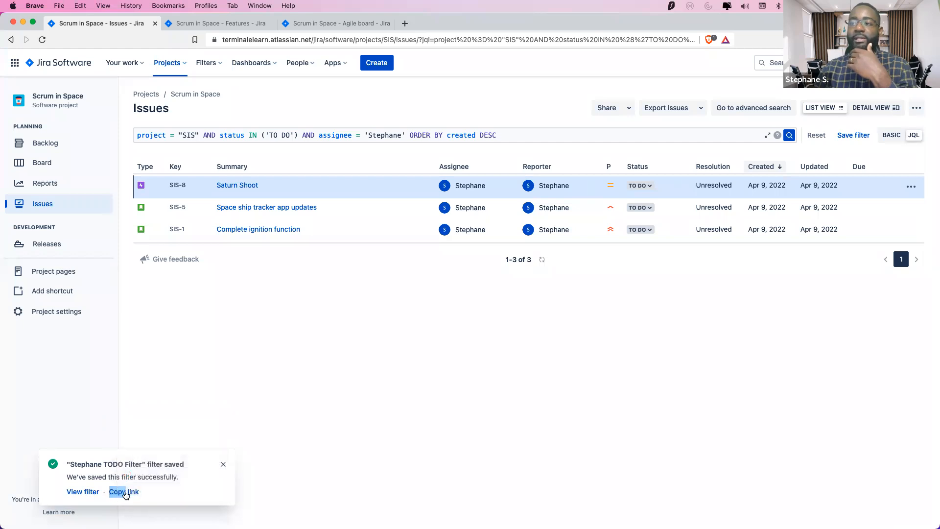
right_click(124, 494)
click(90, 493)
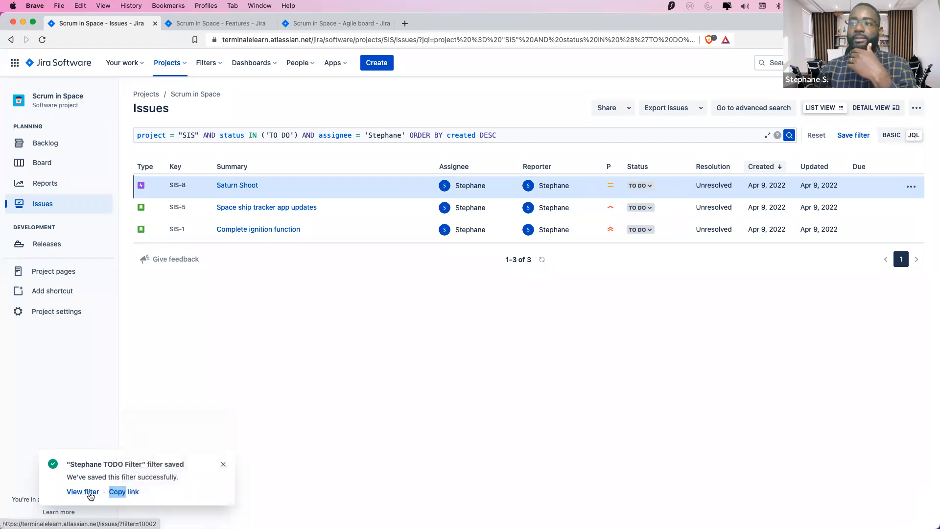
right_click(90, 493)
click(129, 361)
Copy the saved filter page's web address, then go back to the project backlog
click(433, 23)
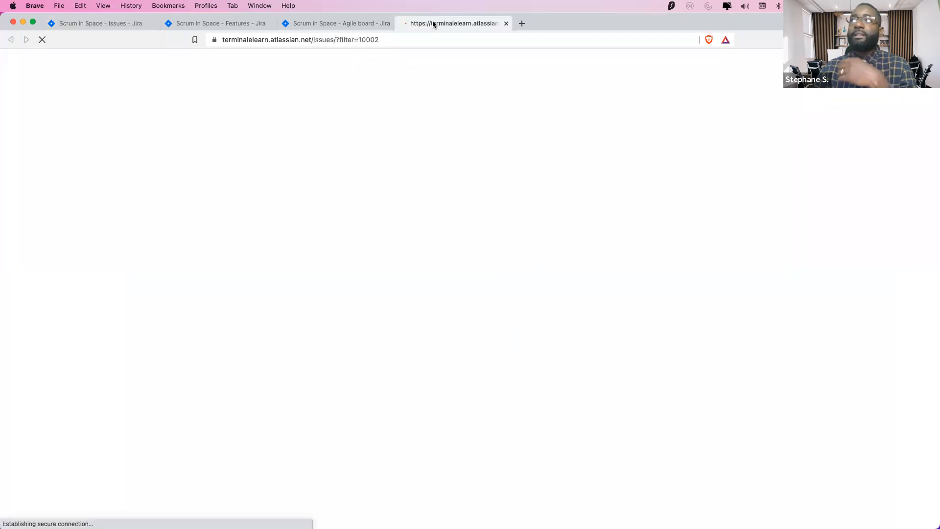
click(360, 39)
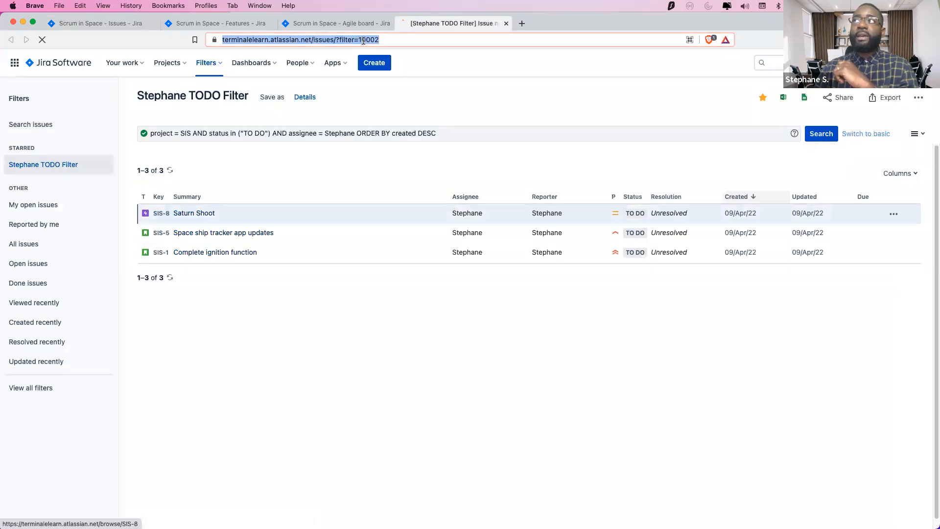
right_click(360, 40)
click(389, 104)
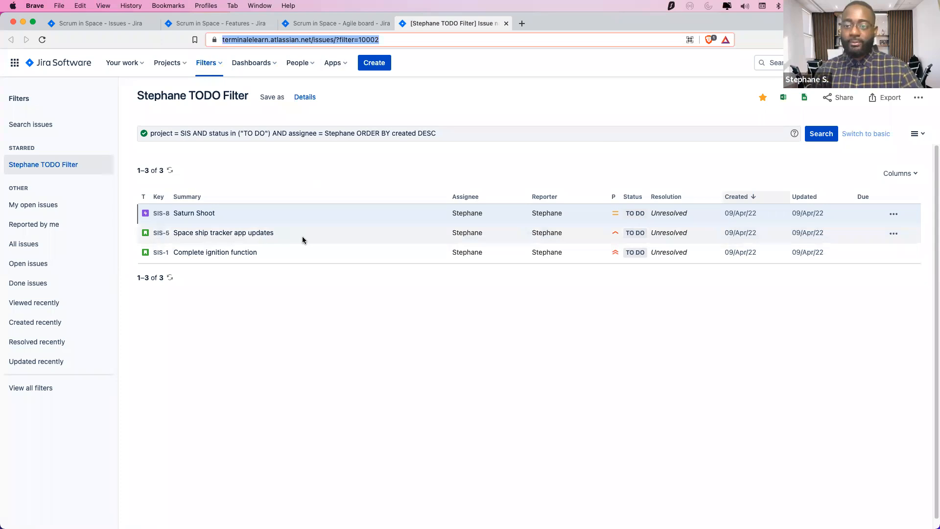
click(296, 23)
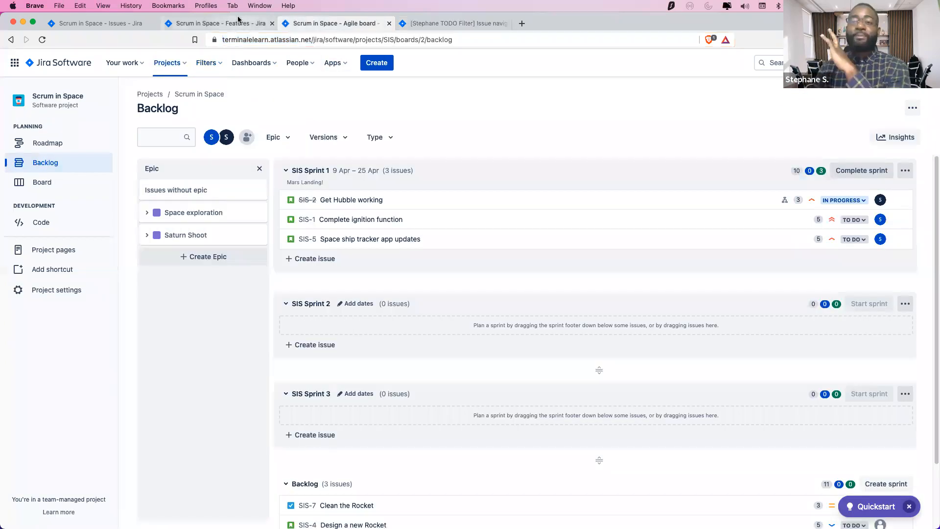
Glance over the features and backlog tabs, return to the Issues query, then switch to PowerPoint
click(239, 19)
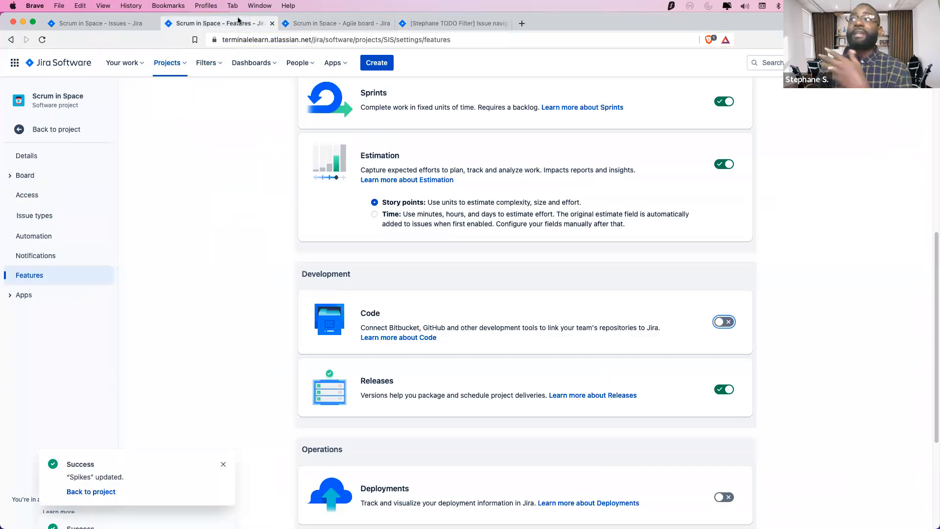
click(346, 29)
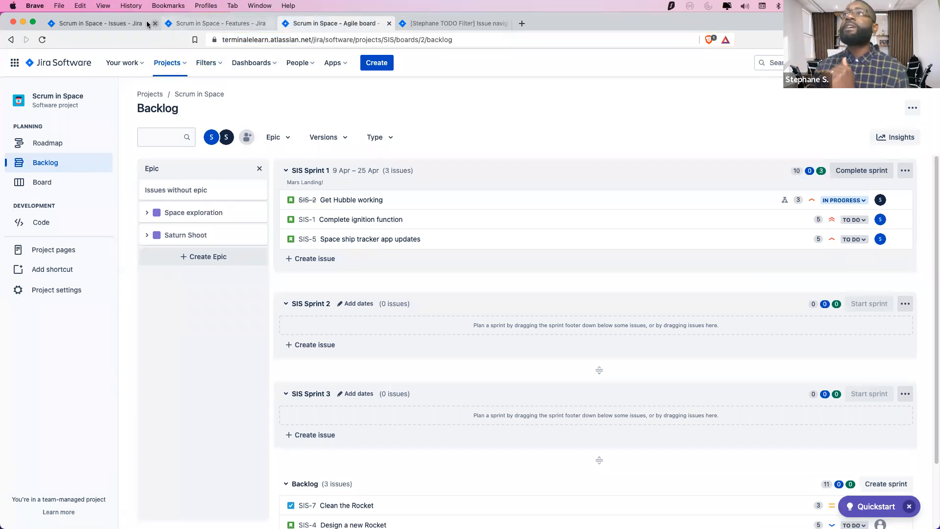
click(113, 21)
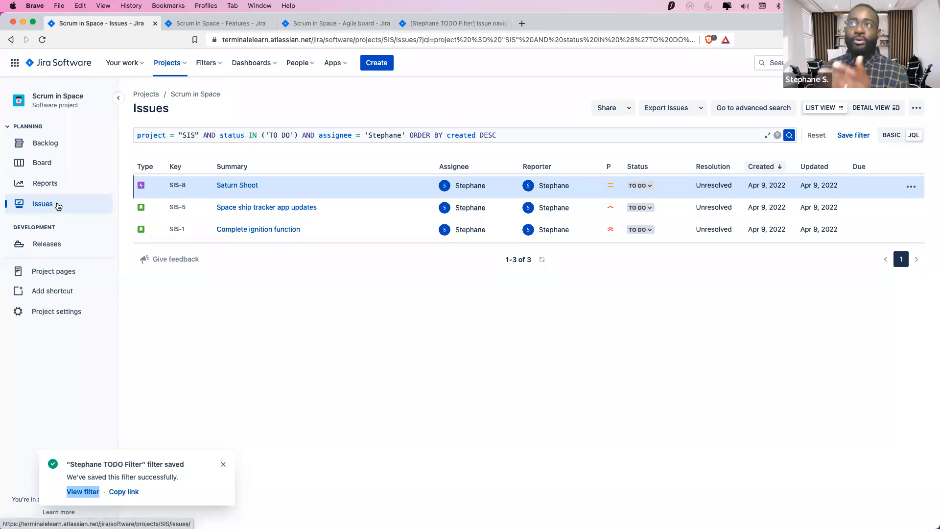
click(722, 141)
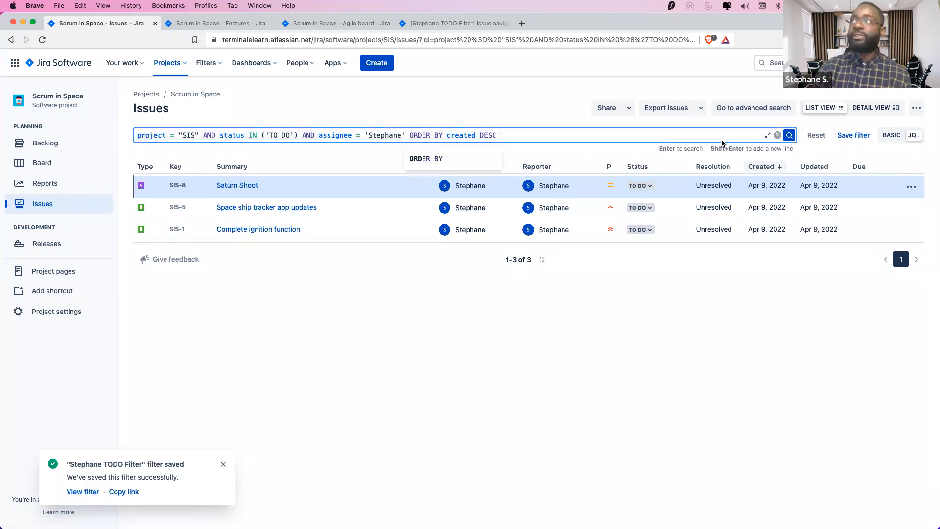
key(ctrl+Left)
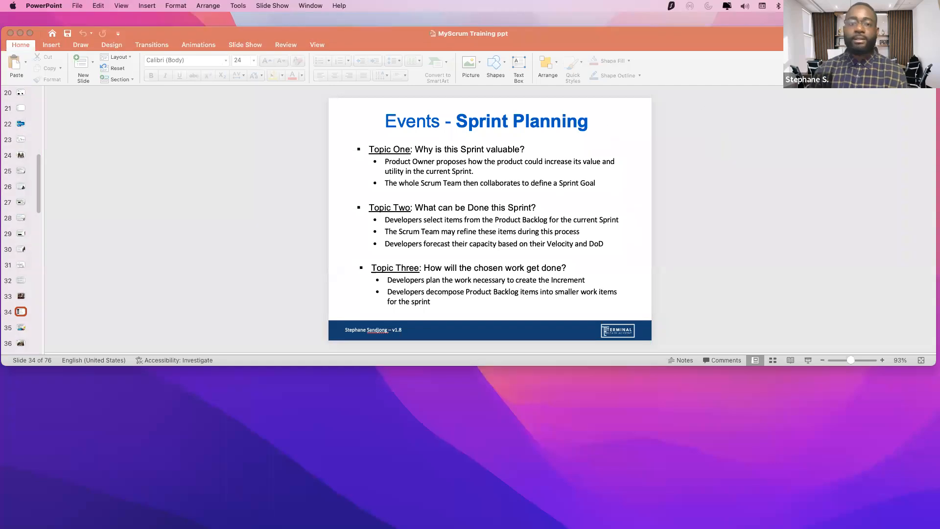
Switch from the PowerPoint Sprint Planning slide back to Jira's Issues search in Brave
key(super+Tab)
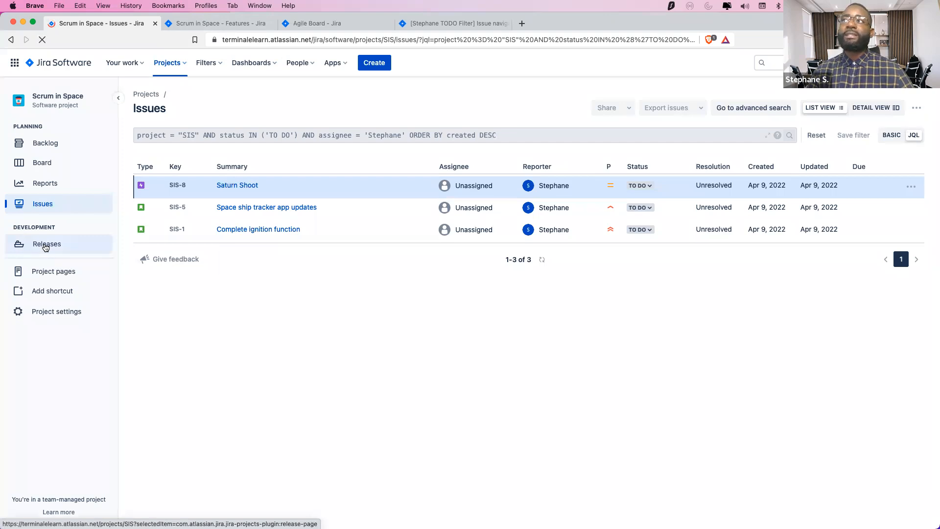
Go to Releases under Development in the Scrum in Space sidebar to see its empty version list
click(45, 247)
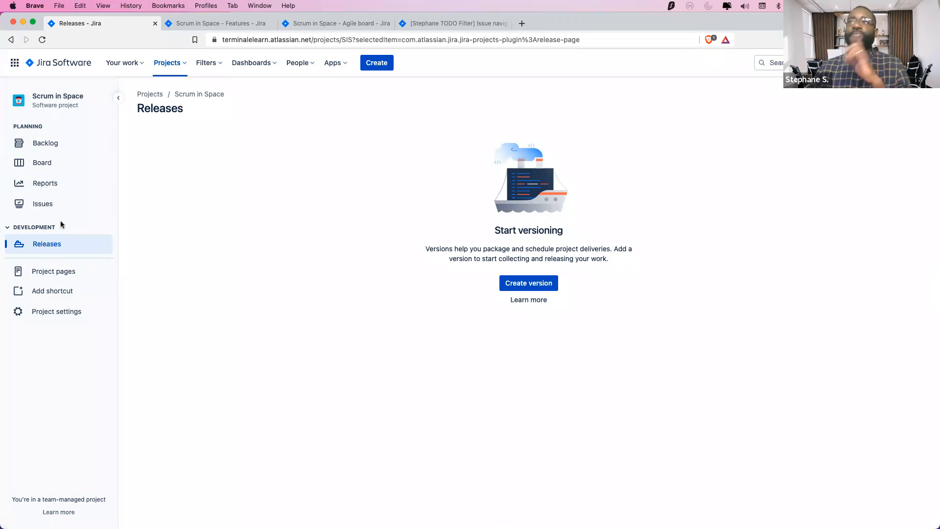
Open the SIS Sprint 1 burndown chart and confirm remaining work drops from 13 to 10 story points
click(55, 183)
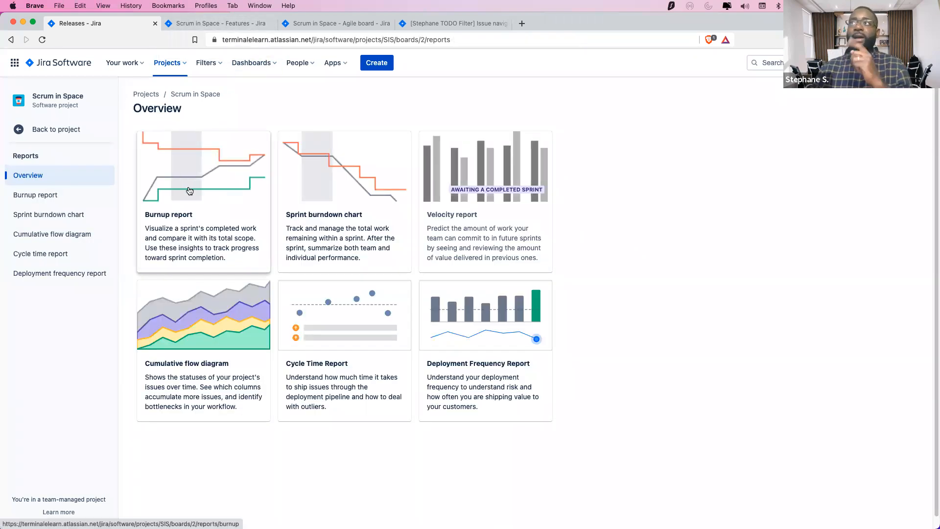
click(335, 195)
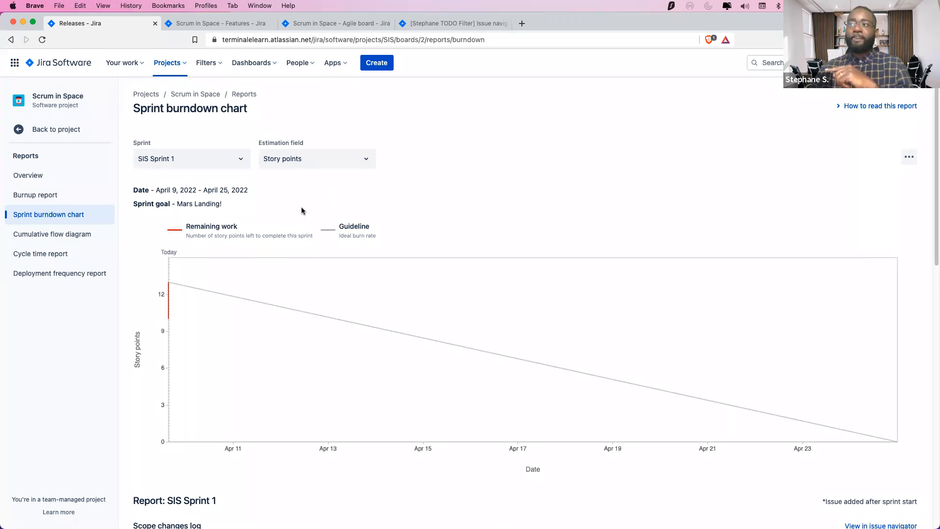
scroll(301, 210, down, 5)
scroll(302, 209, up, 4)
scroll(301, 209, down, 6)
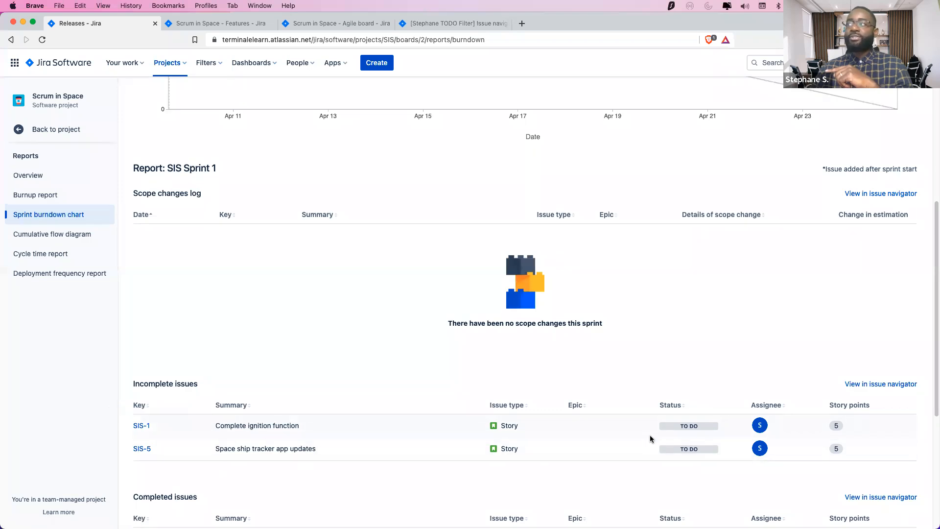
scroll(617, 446, down, 5)
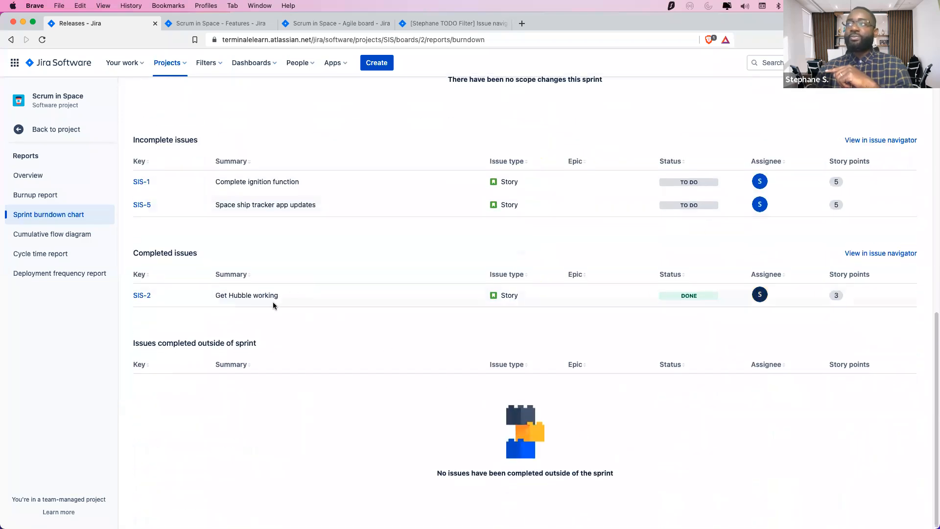
scroll(459, 283, up, 5)
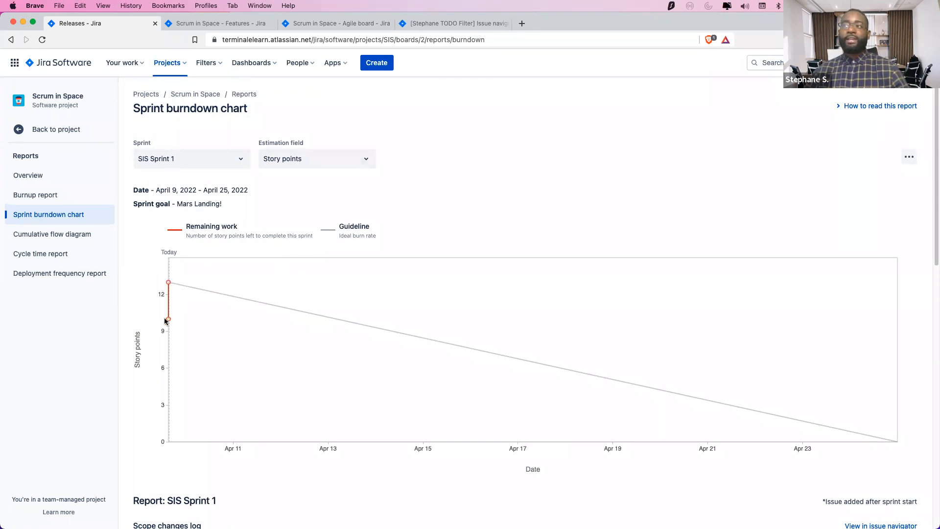
mouse_move(169, 321)
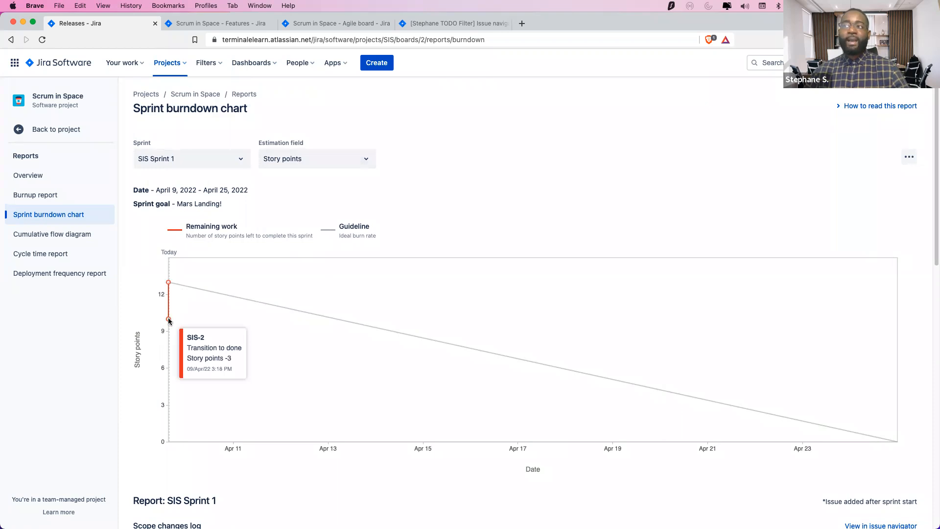
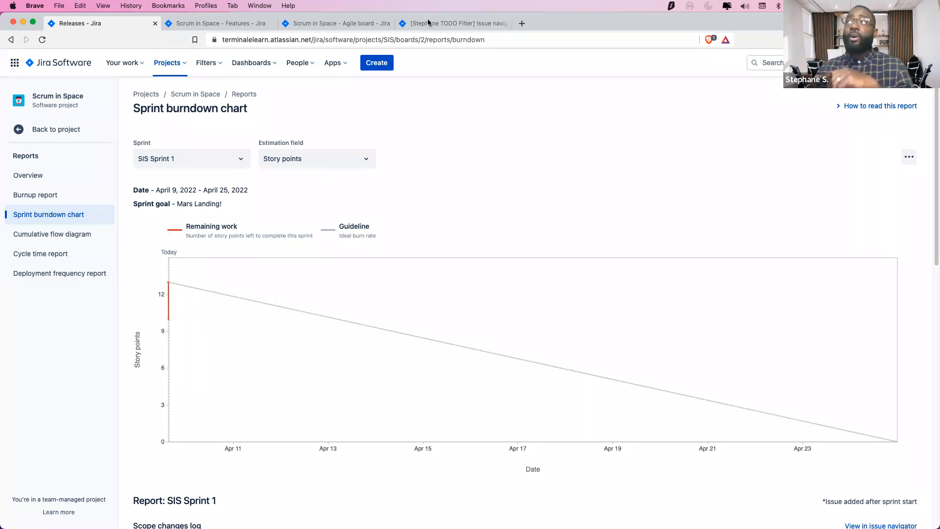
Close the TODO filter's issue list tab and bring up the SIS Sprint 1 board
click(345, 25)
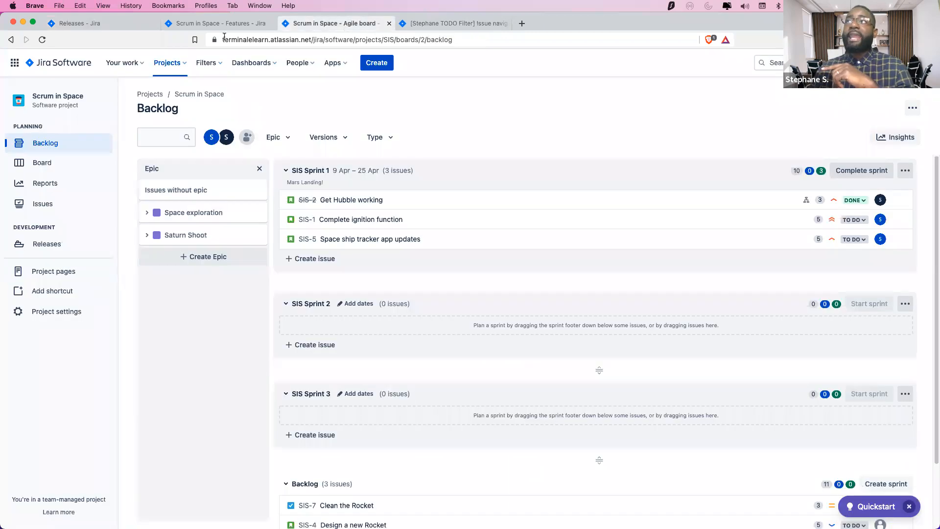
click(227, 25)
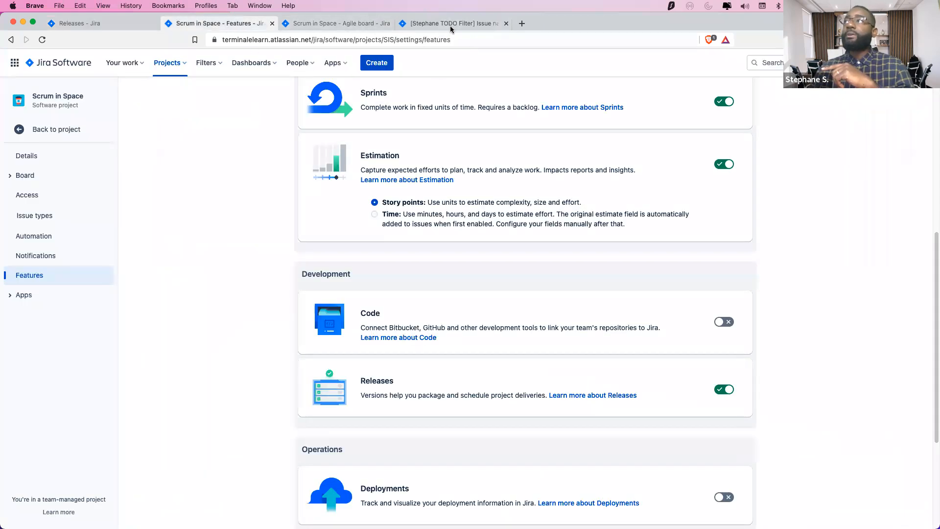
click(453, 25)
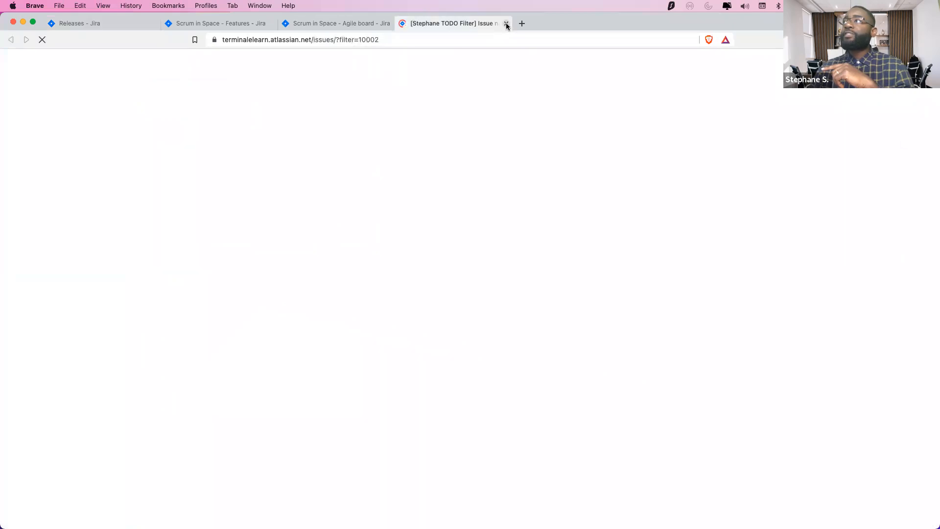
key(super+w)
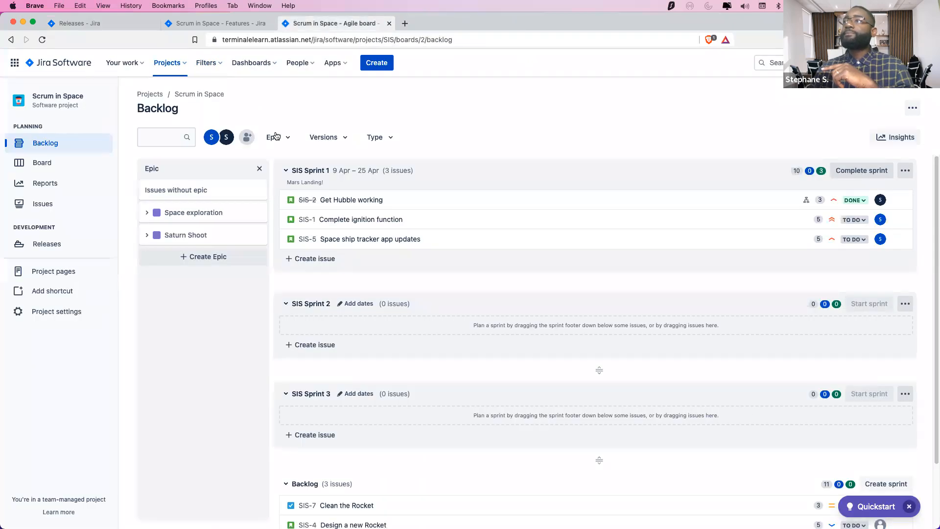
click(42, 167)
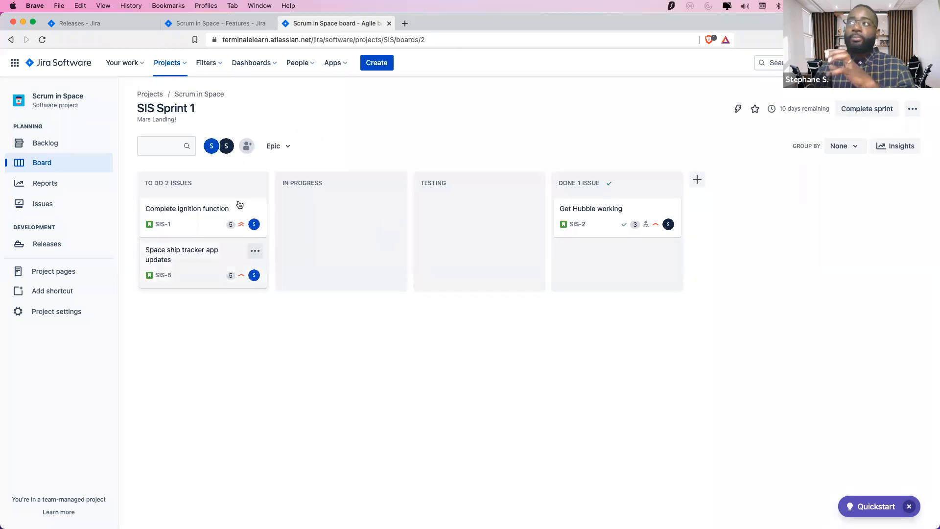
Drag Complete ignition function (SIS-1) through In Progress and Testing into Done
drag(235, 220, 355, 218)
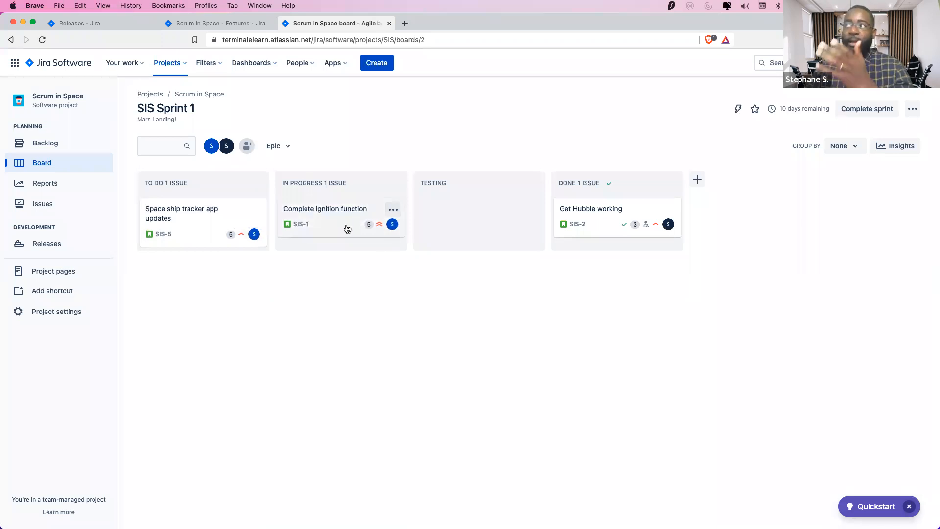
drag(346, 228, 590, 234)
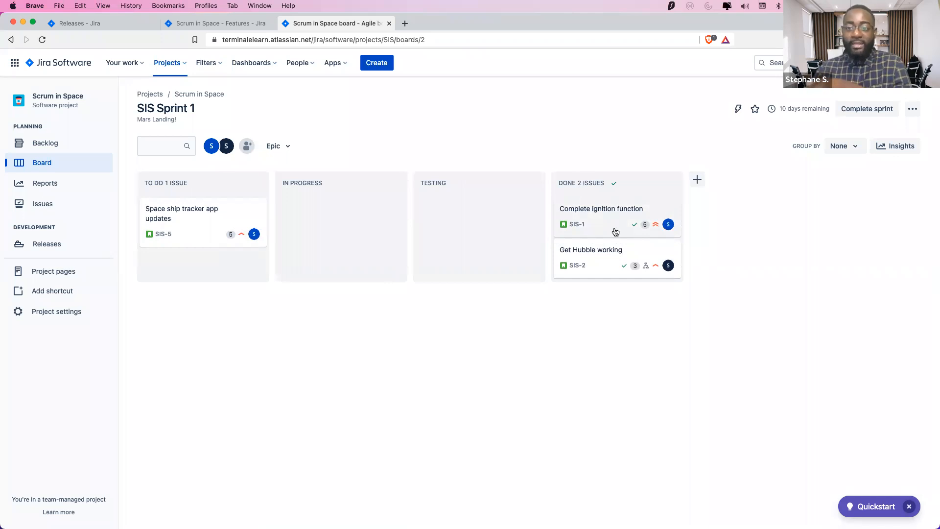
Check the SIS Sprint 1 burndown chart's starting point of 13 story points, then return to the board
click(118, 29)
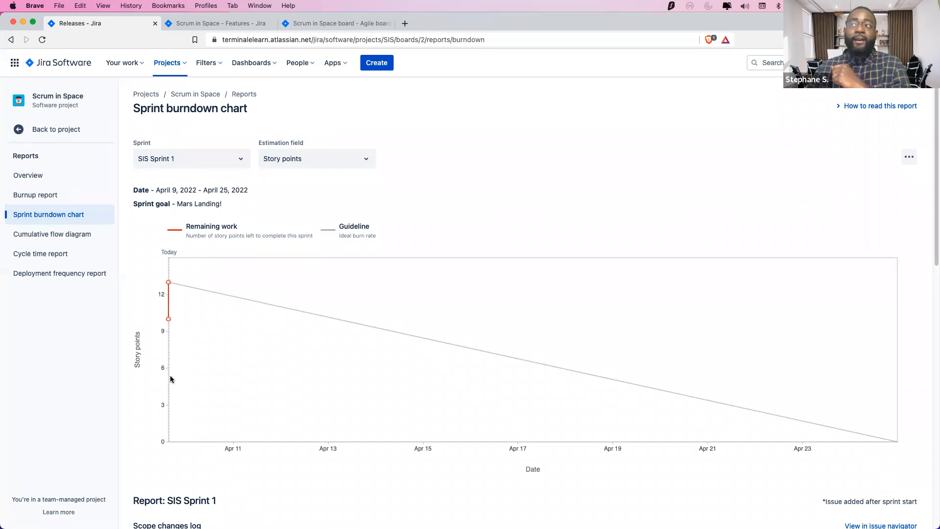
click(317, 23)
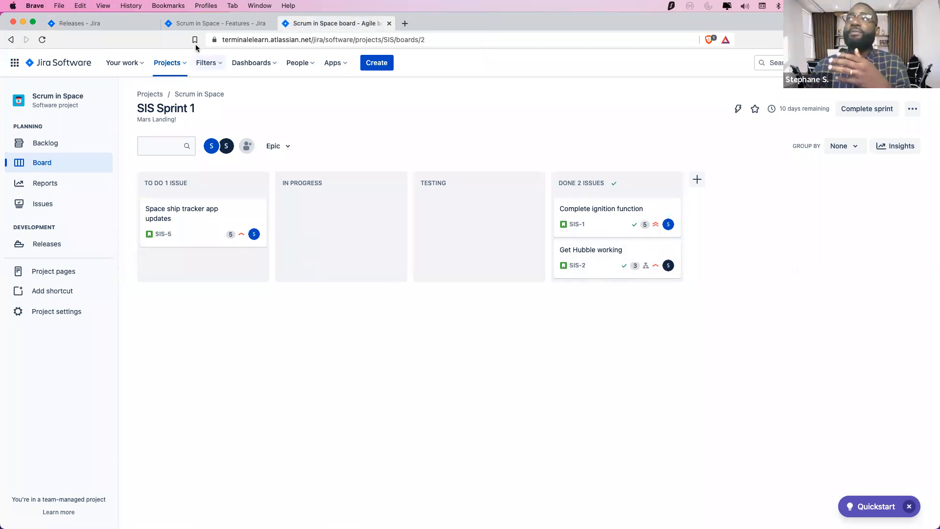
click(113, 22)
mouse_move(169, 283)
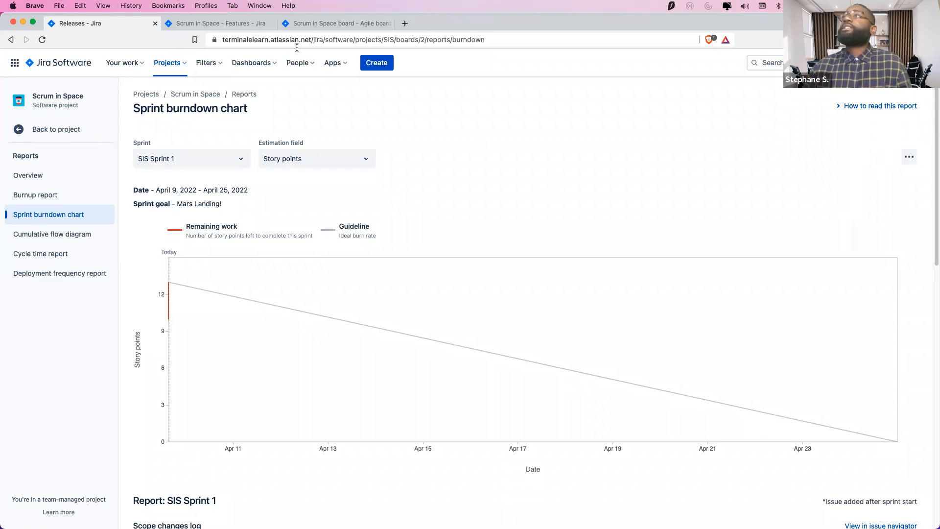
click(330, 23)
Drag Space ship tracker app updates (SIS-5) through In Progress and Testing to Done and view its details
drag(191, 237, 449, 233)
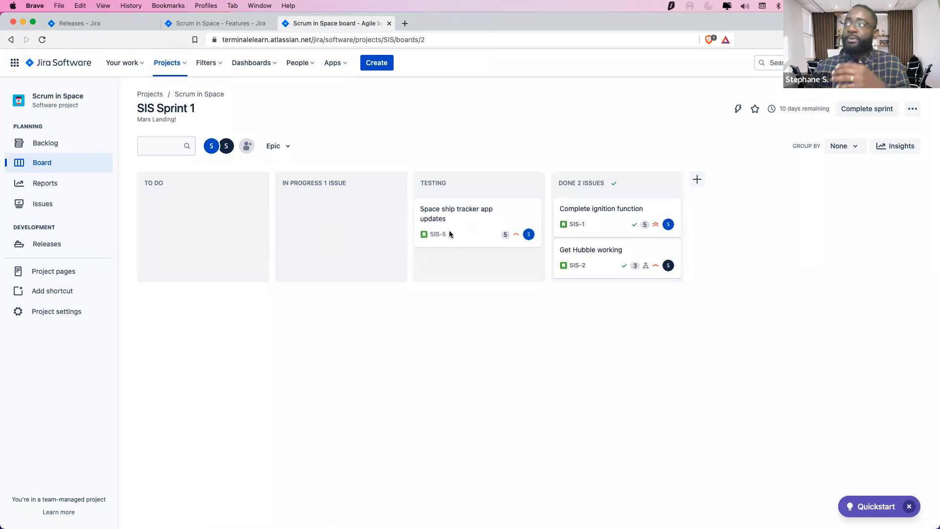
drag(531, 239, 569, 228)
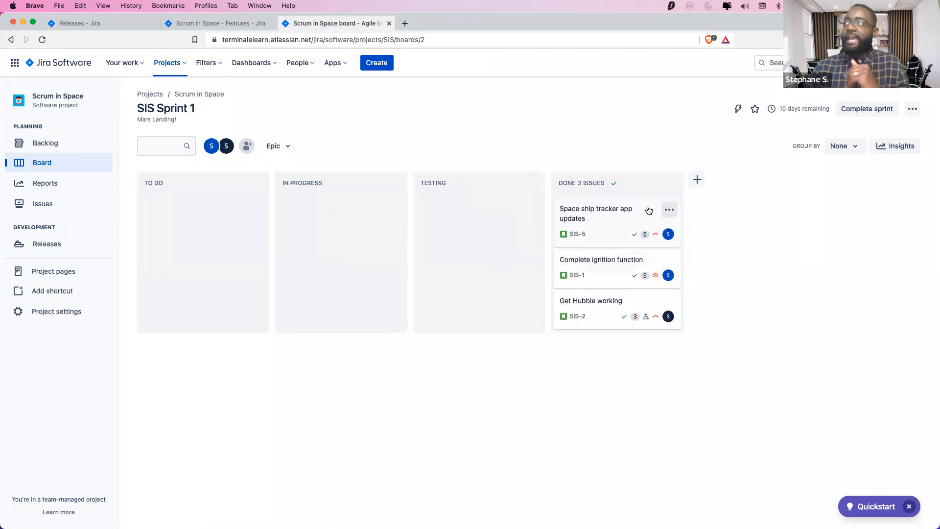
click(595, 219)
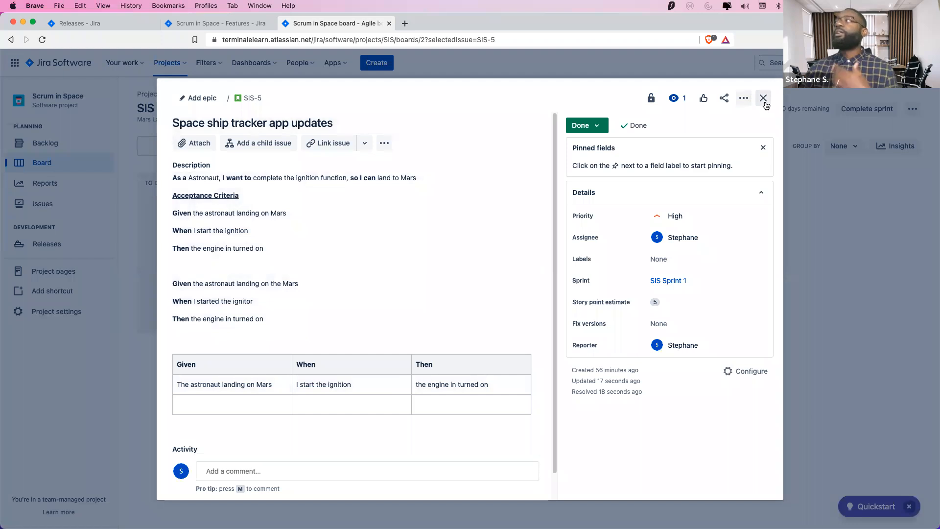
Change SIS-5's status from Done back to In Progress and close its issue details
click(762, 98)
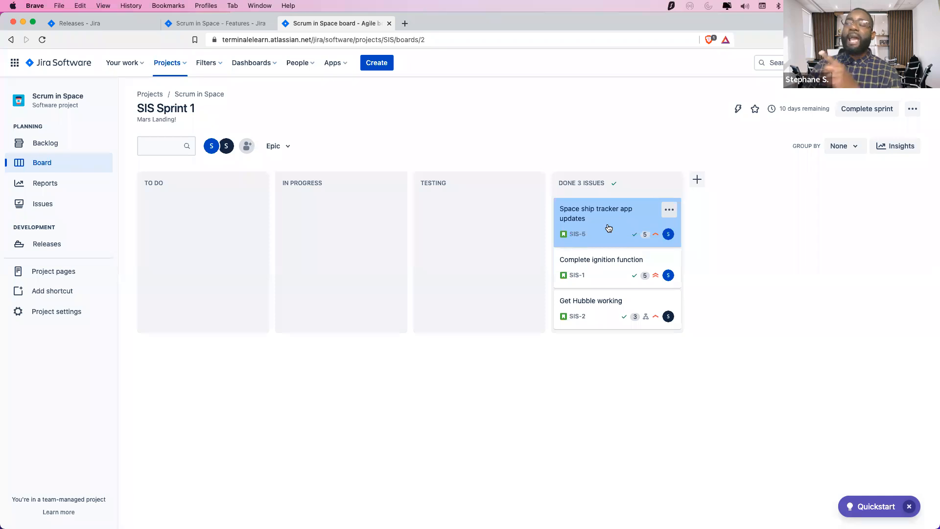
click(669, 210)
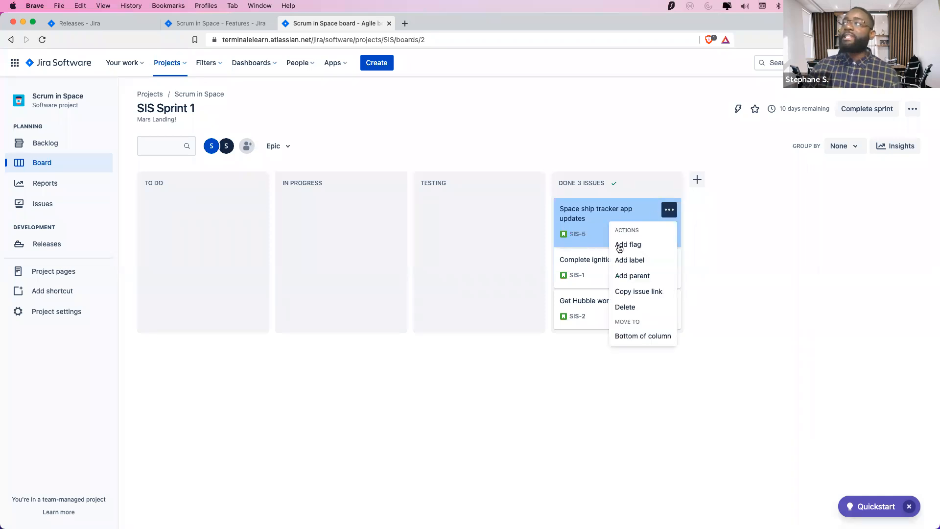
click(505, 252)
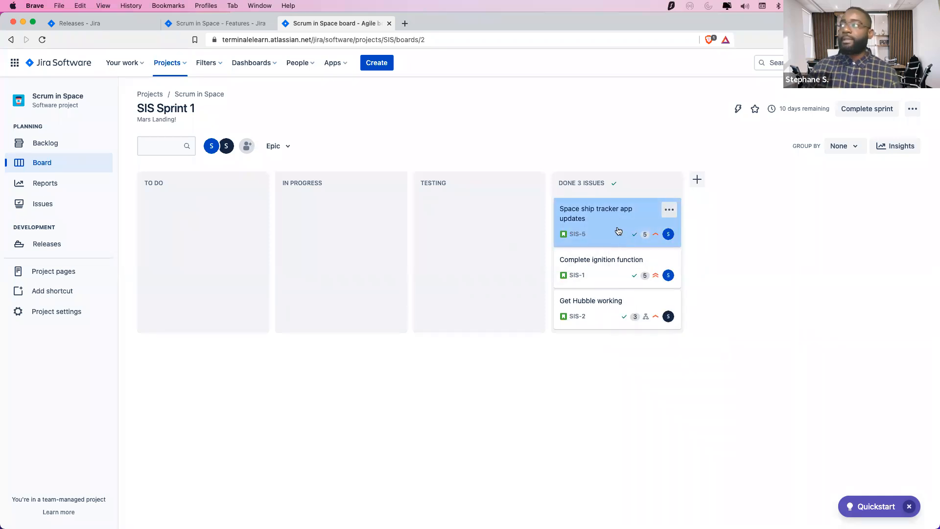
click(616, 225)
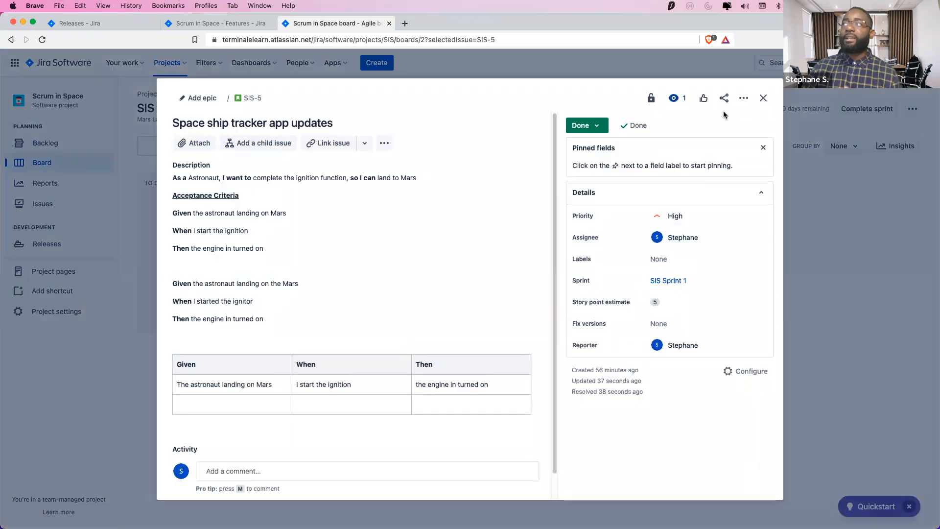
click(599, 130)
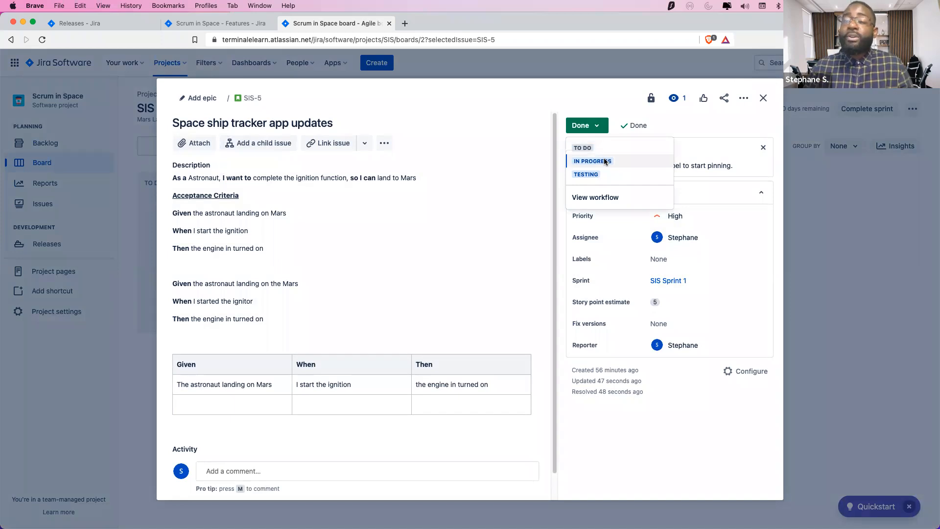
click(763, 98)
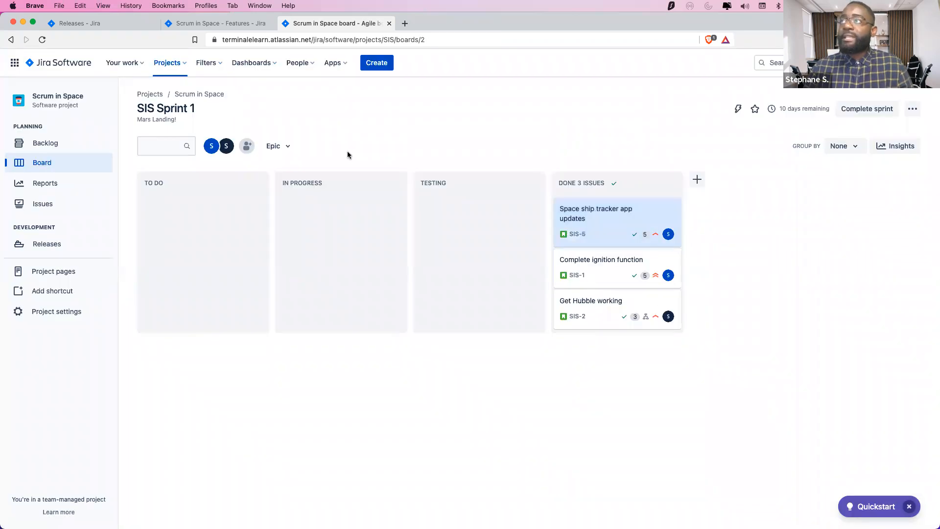
click(651, 211)
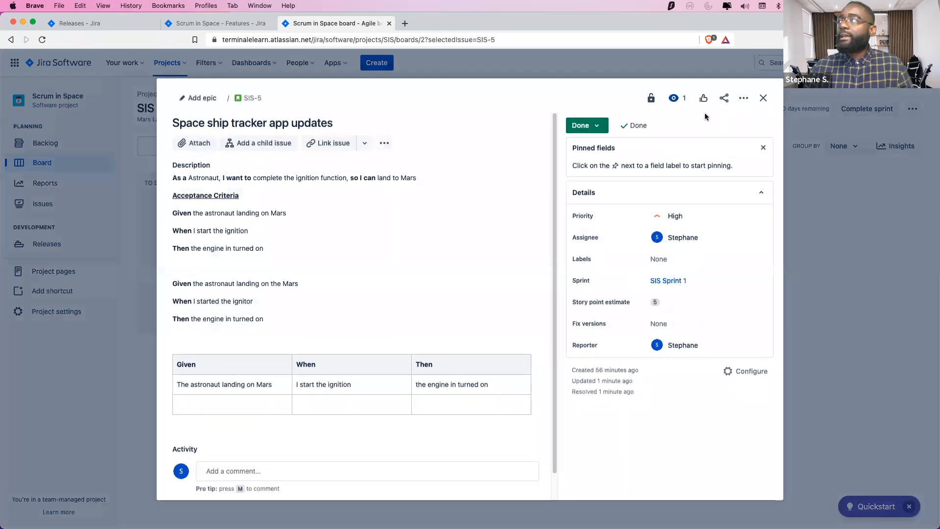
click(594, 125)
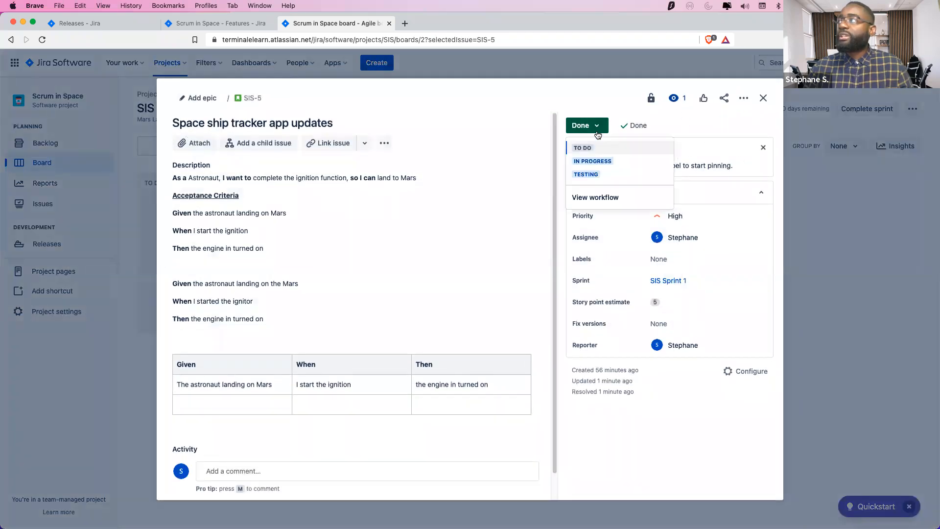
click(594, 161)
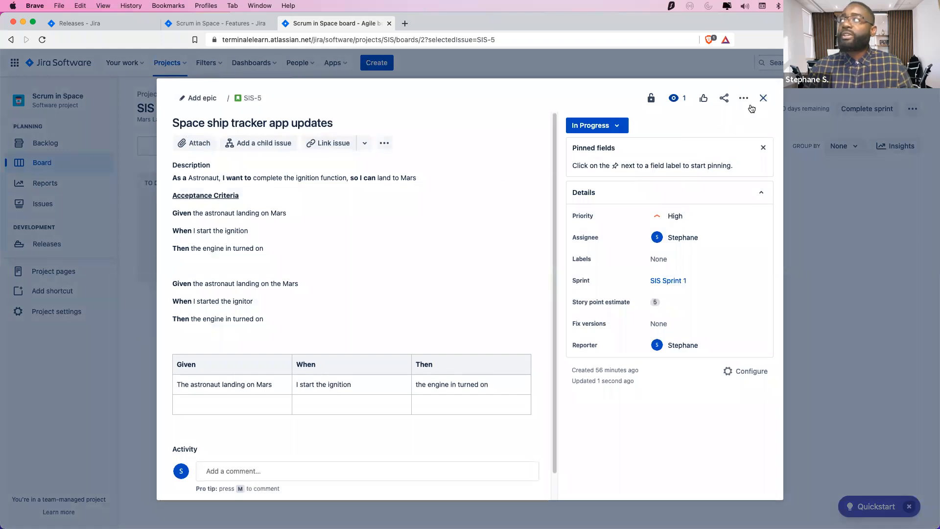
click(764, 98)
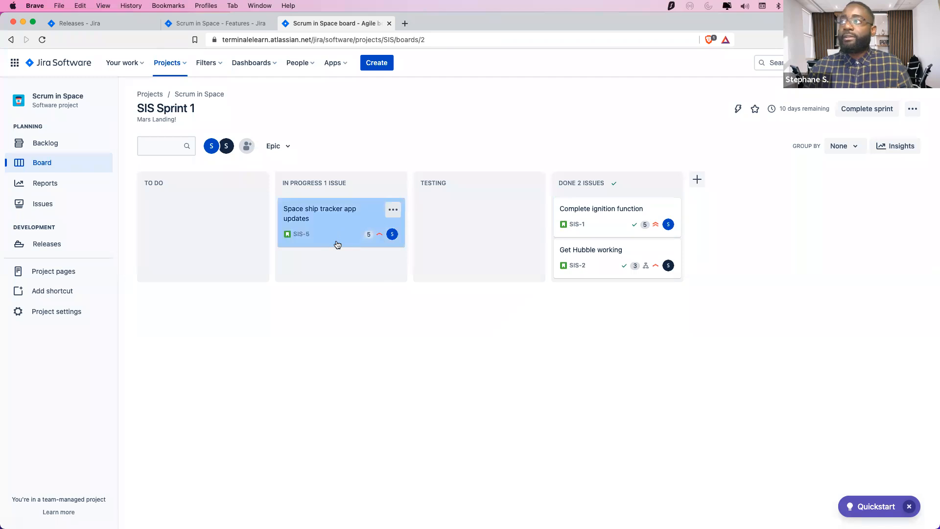
Open the Scrum in Space backlog and move SIS-5 lower within SIS Sprint 1
click(87, 22)
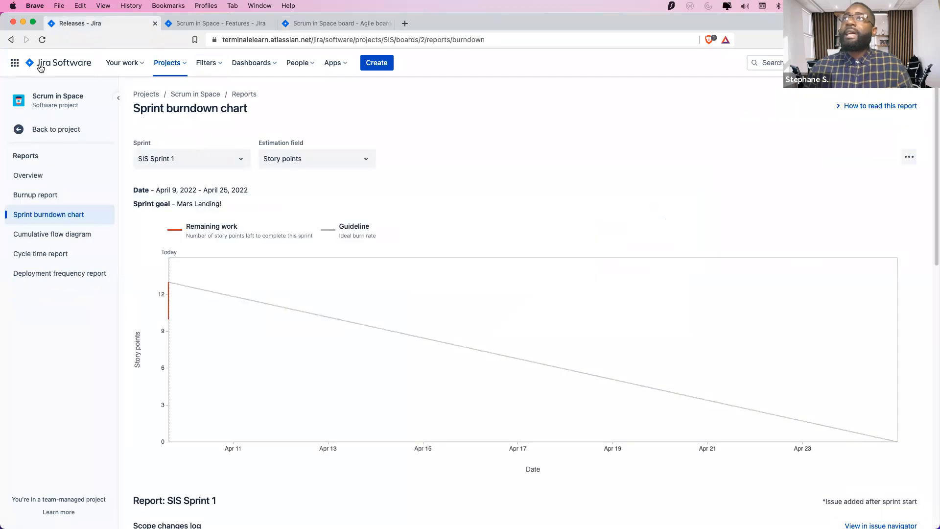
click(16, 128)
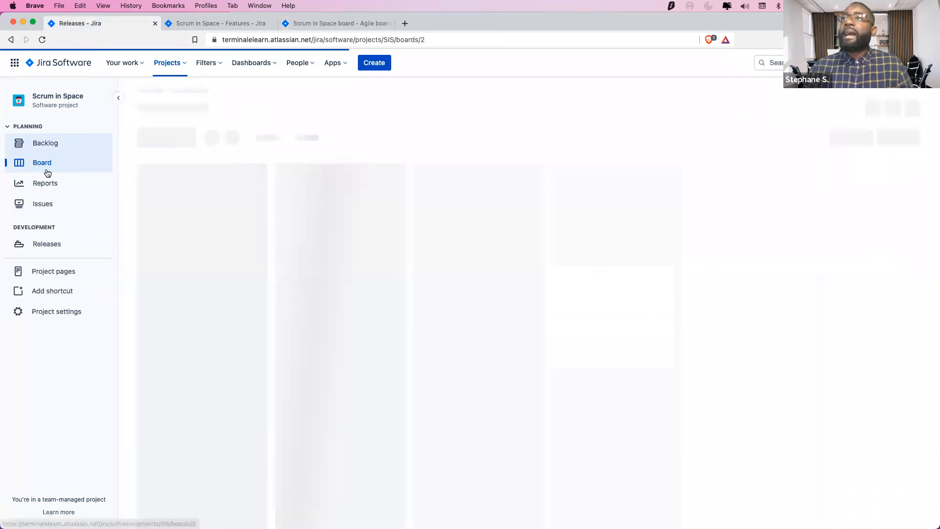
click(55, 146)
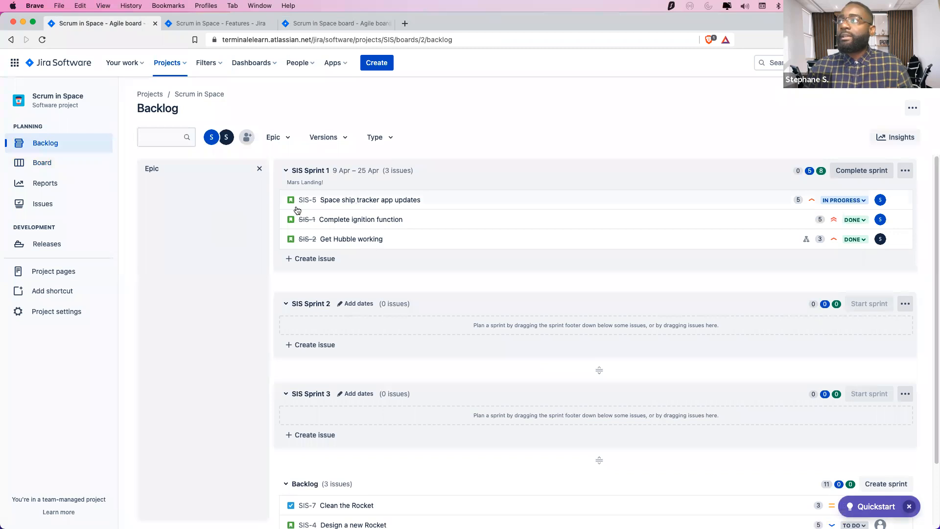
mouse_move(426, 201)
mouse_down()
mouse_move(415, 475)
mouse_move(435, 428)
mouse_move(409, 131)
mouse_move(419, 211)
mouse_move(416, 203)
mouse_up()
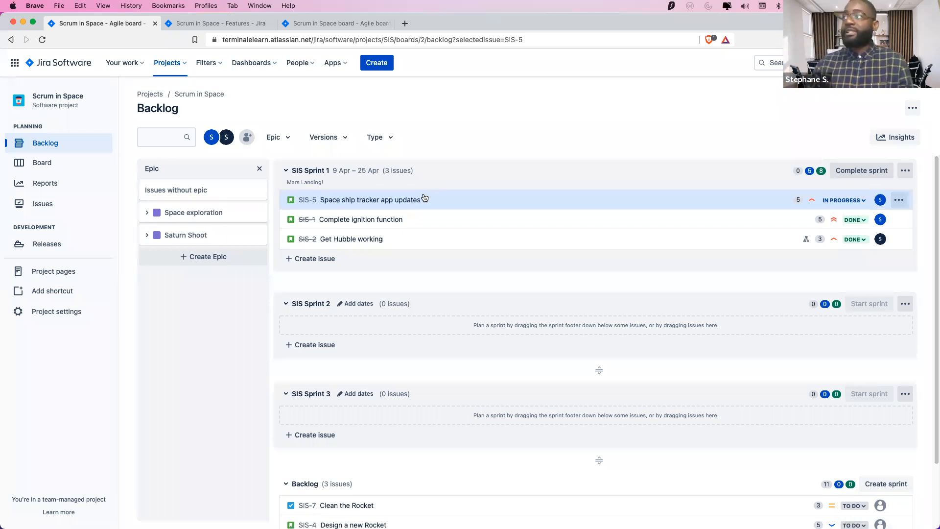
click(222, 23)
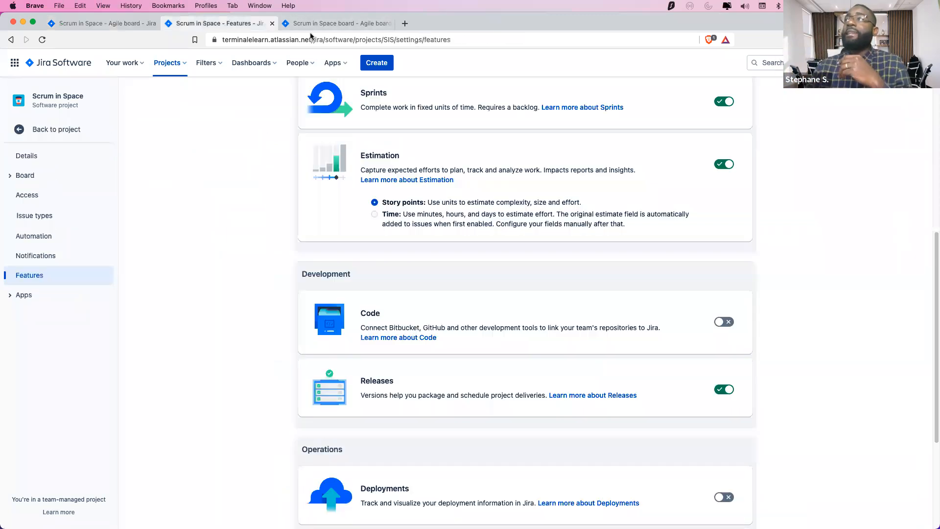
click(327, 24)
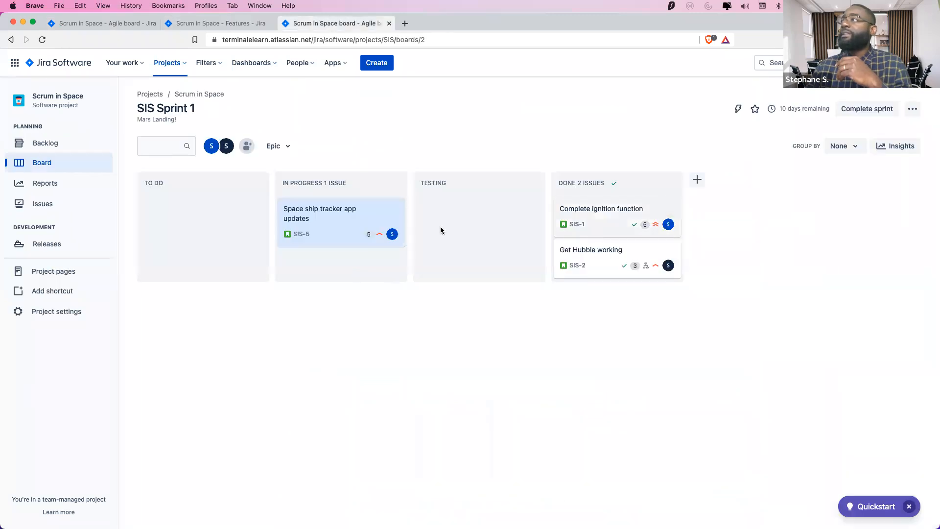
Drag Space ship tracker app updates (SIS-5) from In Progress into the Done column
drag(348, 225, 641, 217)
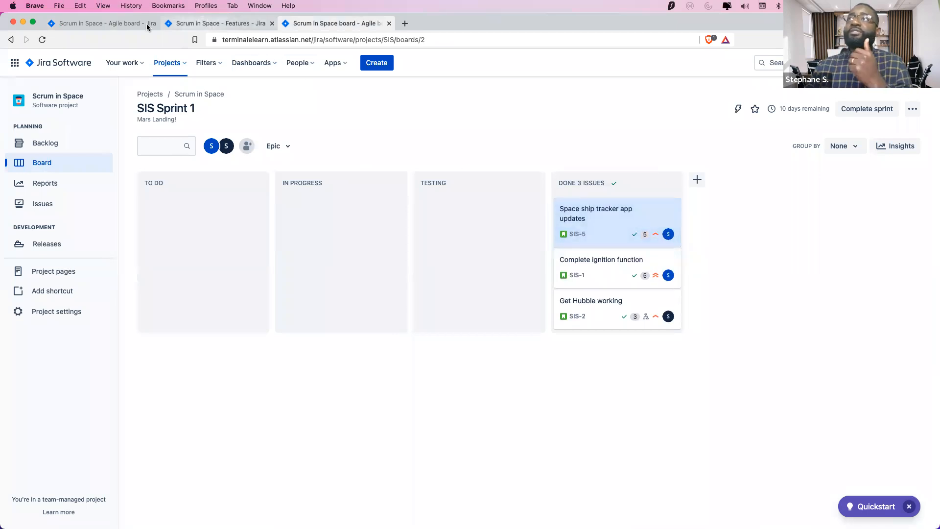
click(124, 24)
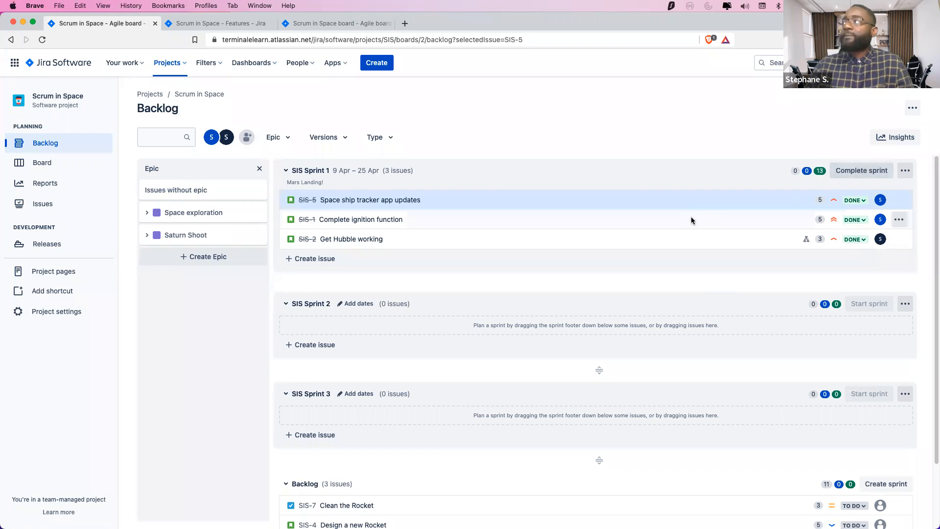
Complete SIS Sprint 1 from the backlog and confirm it in the dialog
click(861, 170)
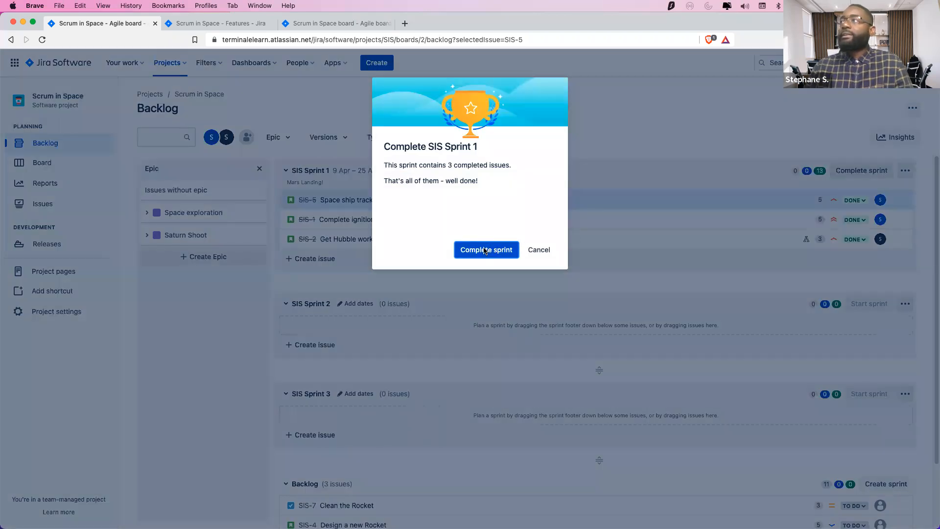
click(487, 250)
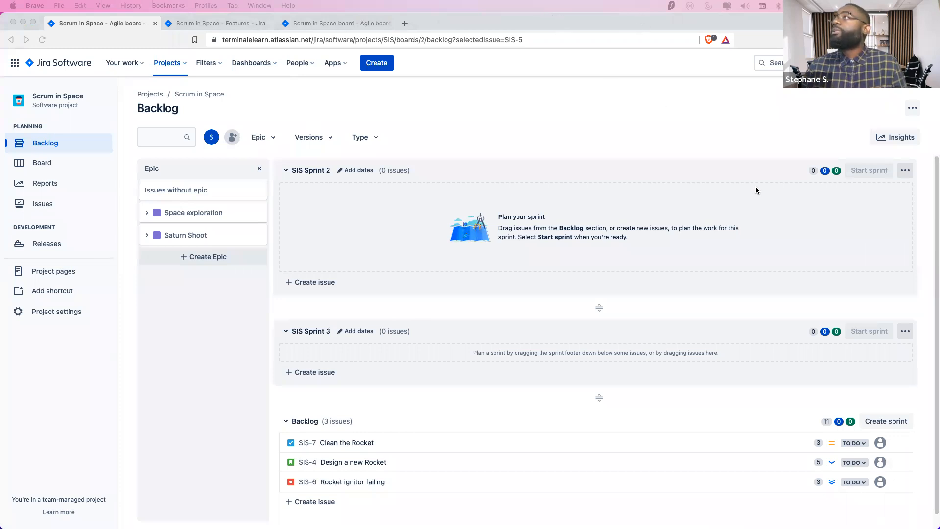
Load the saved TODO filter's URL in a new tab and show its query as JQL
click(441, 24)
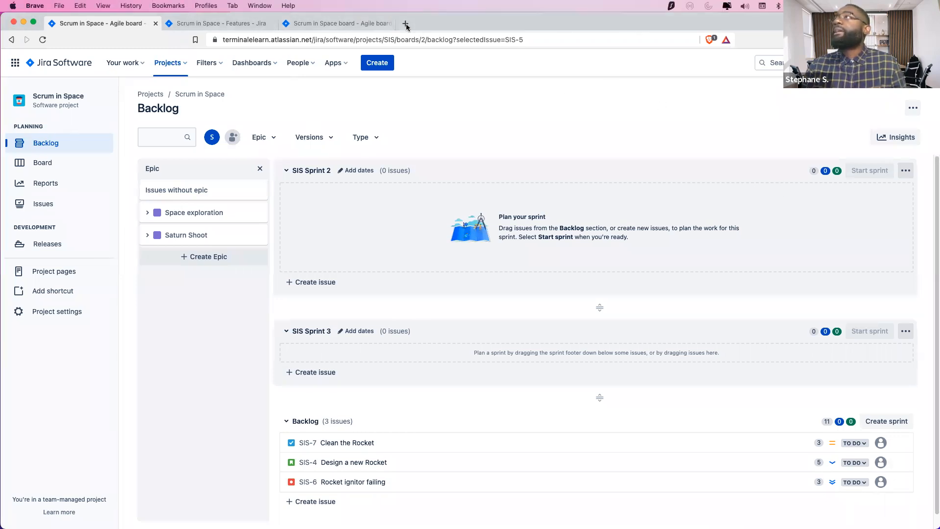
click(405, 24)
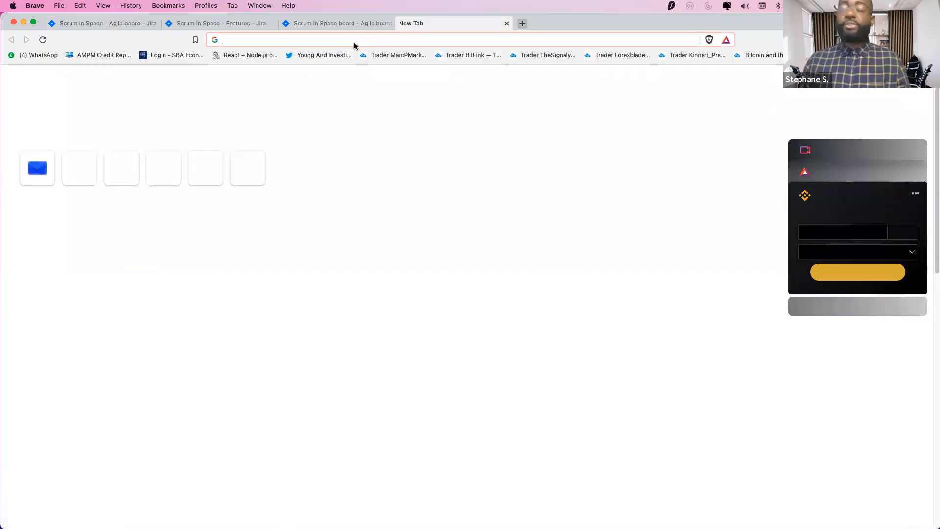
text(https://terminalelearn.atlassian.net/issues/?filter=10002)
key(Return)
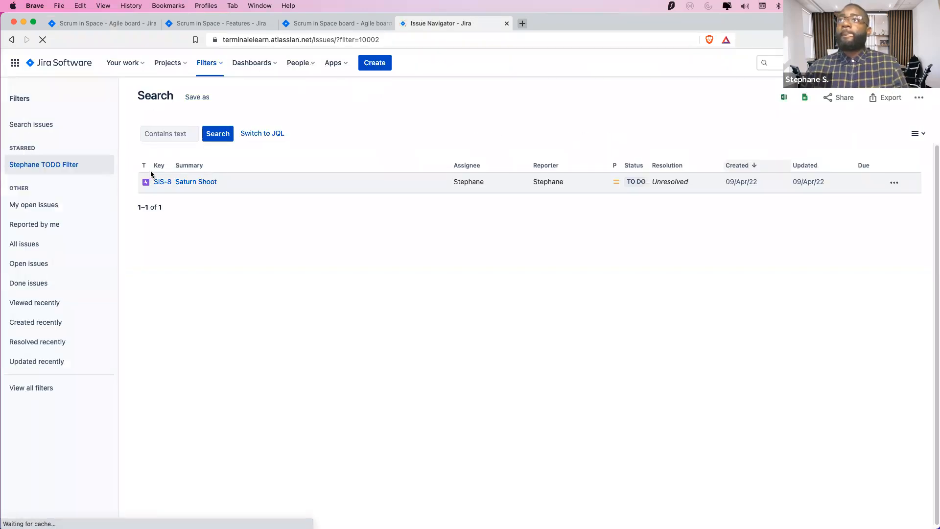
click(261, 131)
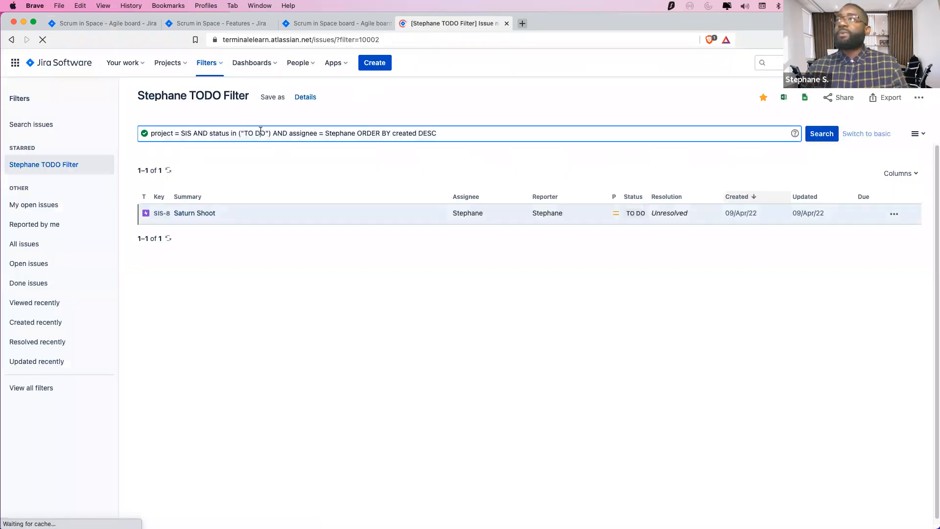
Open Saturn Shoot in a new tab and edit its address to load issue SIS-5
right_click(192, 217)
click(230, 220)
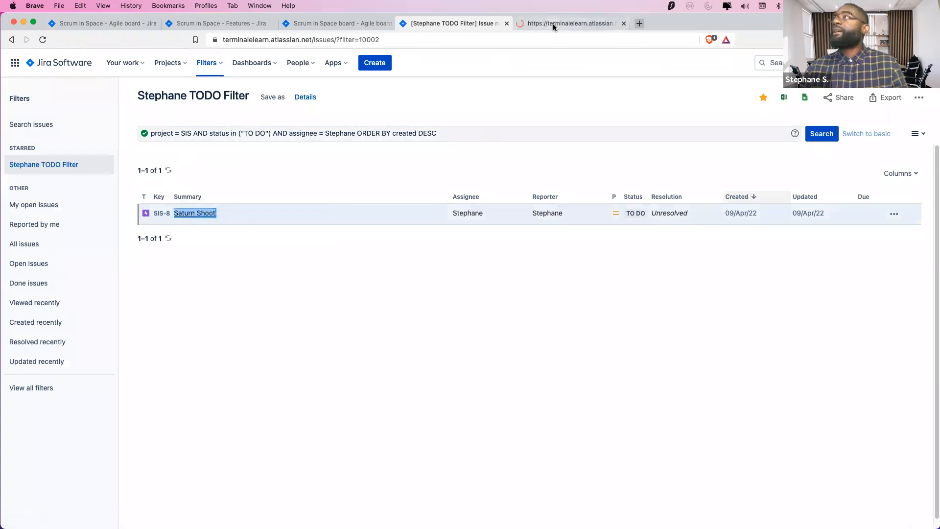
click(551, 24)
click(316, 39)
click(379, 40)
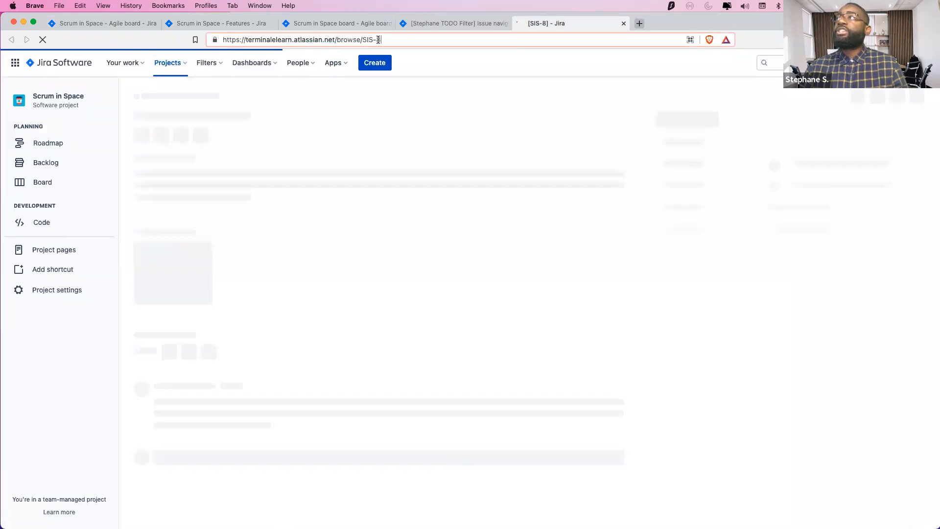
key(BackSpace)
text(5)
key(Return)
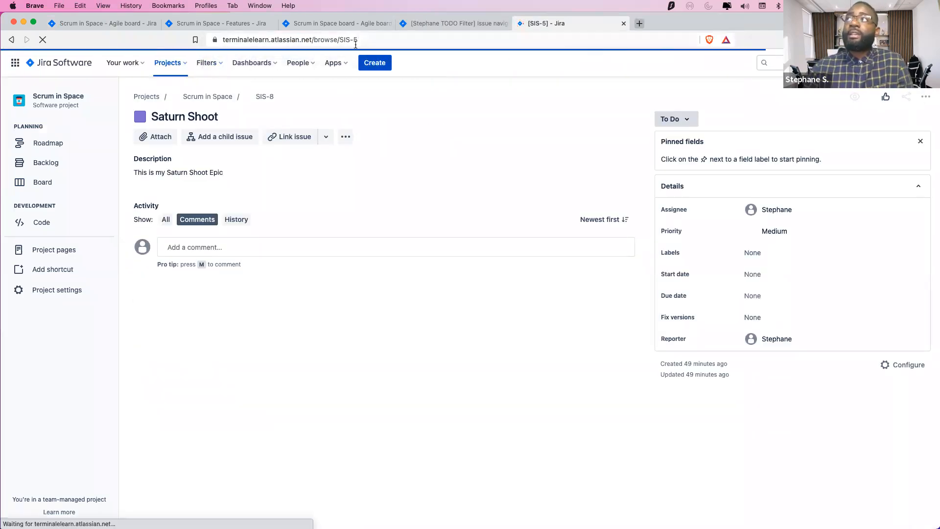
drag(357, 41, 341, 41)
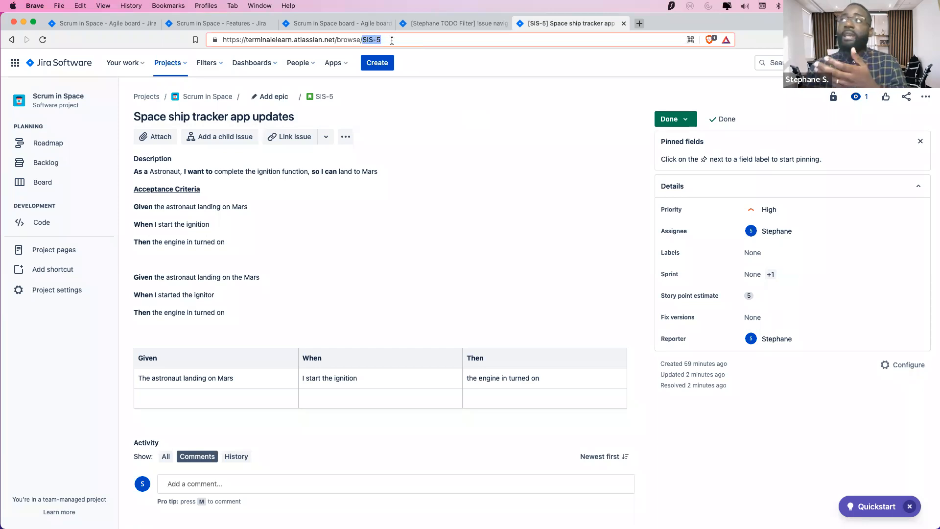
click(392, 40)
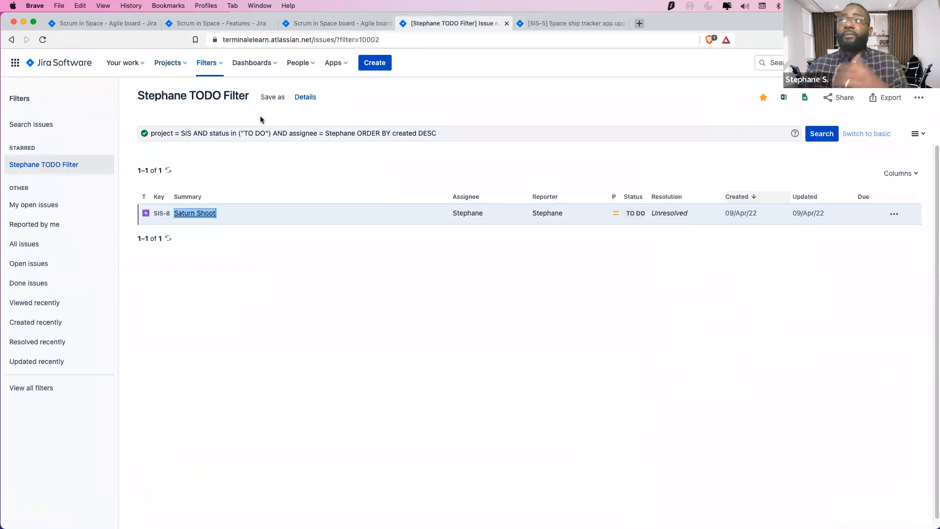
Replace "TO DO" with "DONE" in the JQL, listing SIS-11, SIS-10, SIS-5 and SIS-1
click(240, 133)
drag(265, 132, 245, 133)
text(DONE)
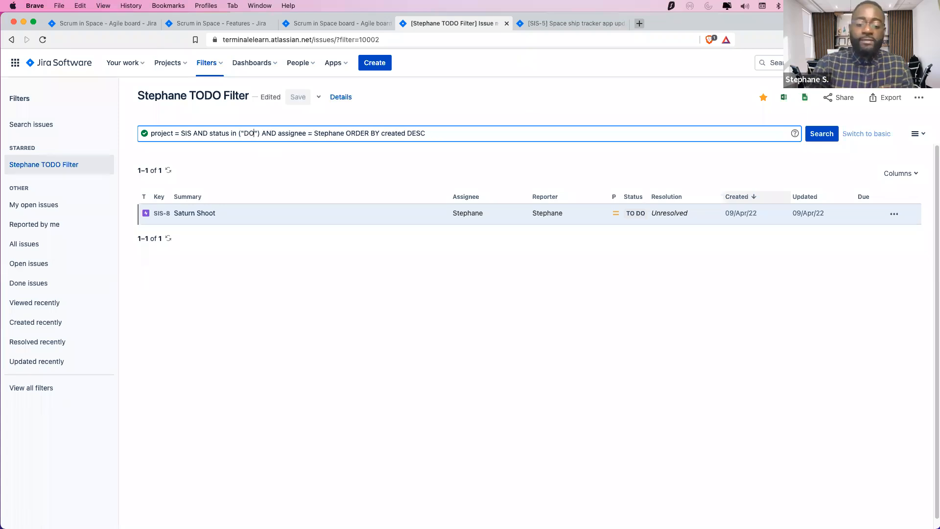
key(Return)
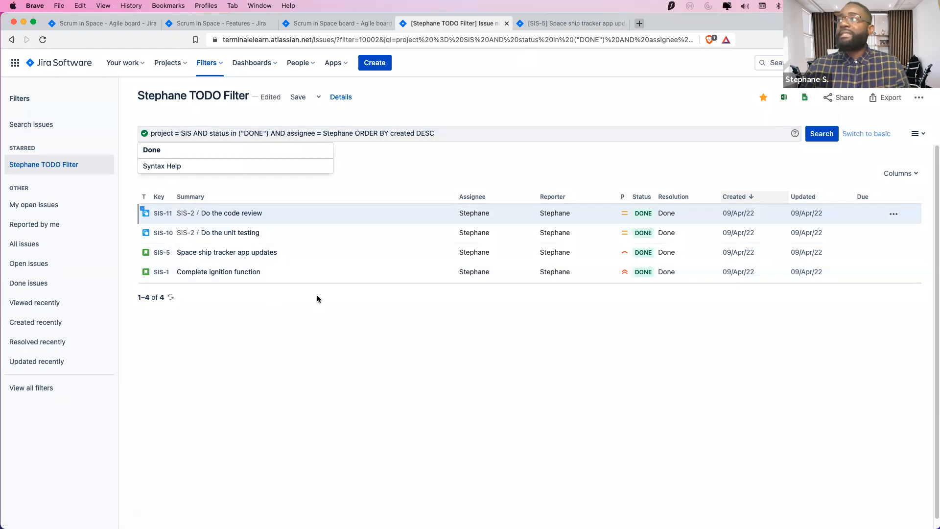
scroll(316, 295, down, 1)
click(459, 80)
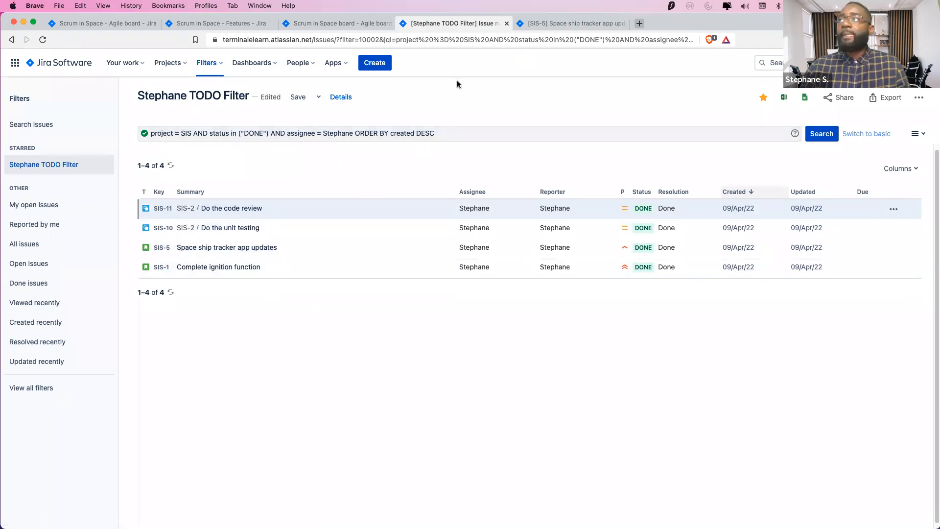
click(309, 23)
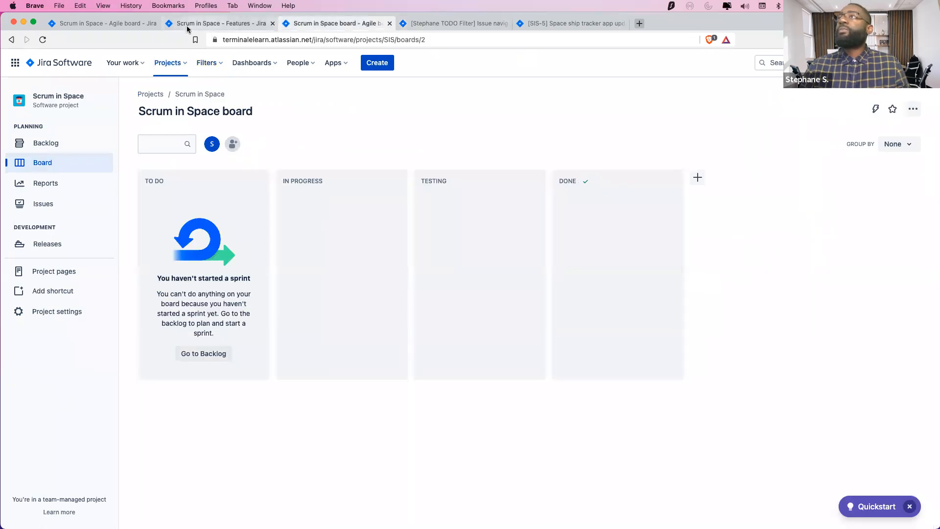
On the Backlog, drag Clean the Rocket, Design a new Rocket and Rocket ignitor failing into SIS Sprint 2
click(187, 25)
click(104, 23)
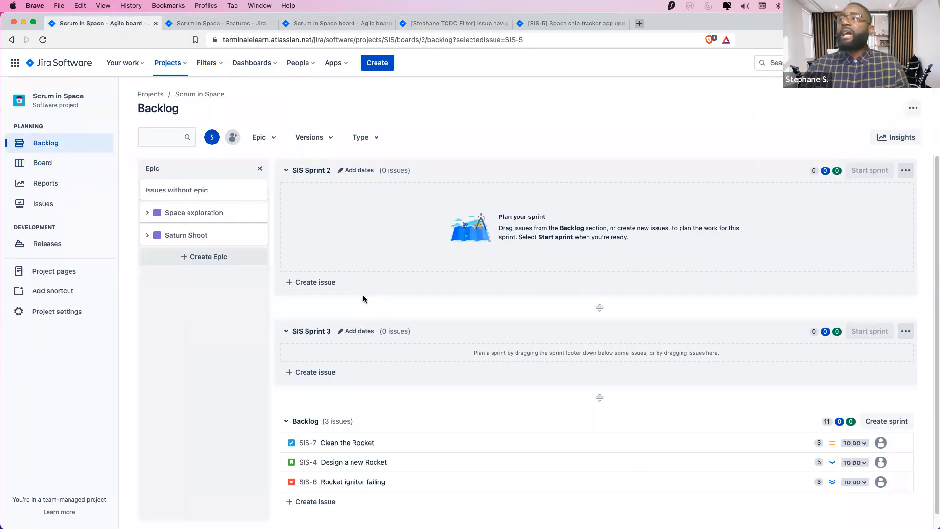
scroll(379, 301, down, 1)
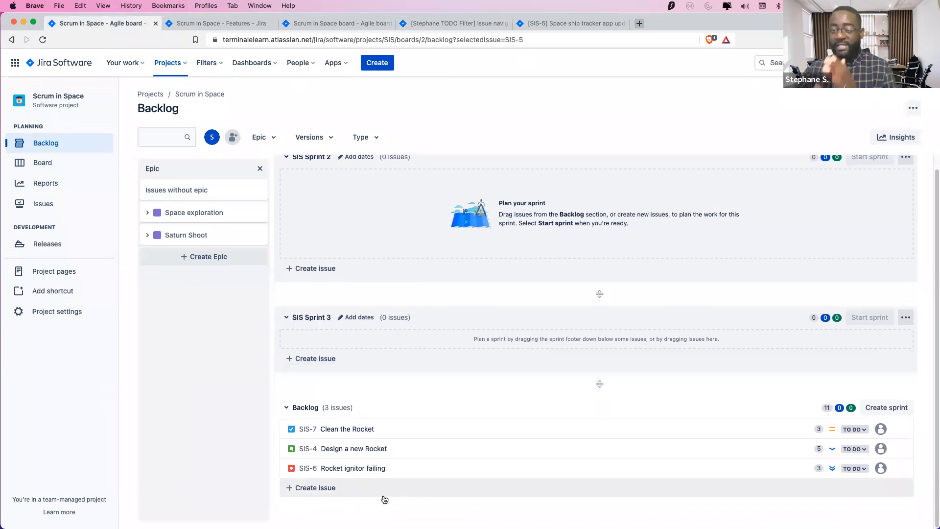
drag(368, 429, 398, 198)
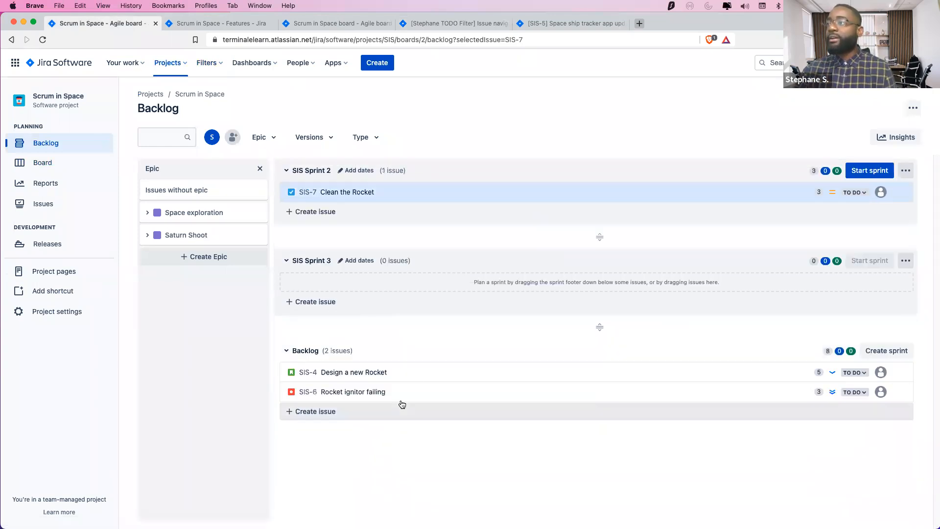
drag(415, 370, 421, 211)
drag(403, 391, 424, 333)
drag(404, 390, 400, 218)
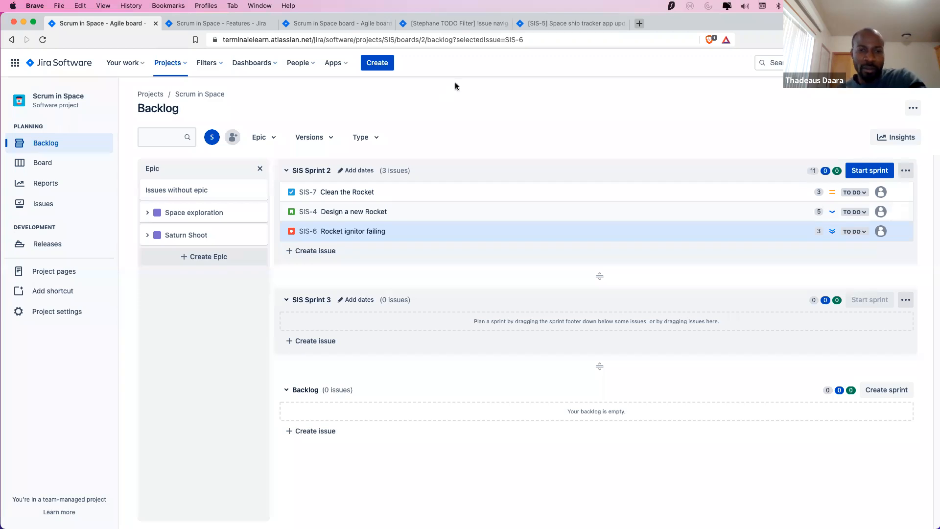
Adjust SIS Sprint 2's issues, then view the velocity report showing 13 of 13 points completed
drag(481, 281, 446, 226)
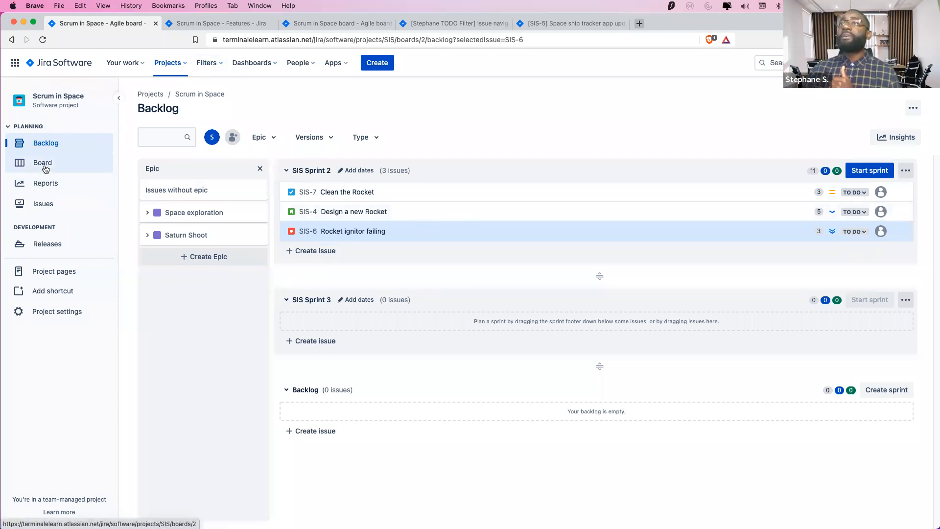
click(43, 184)
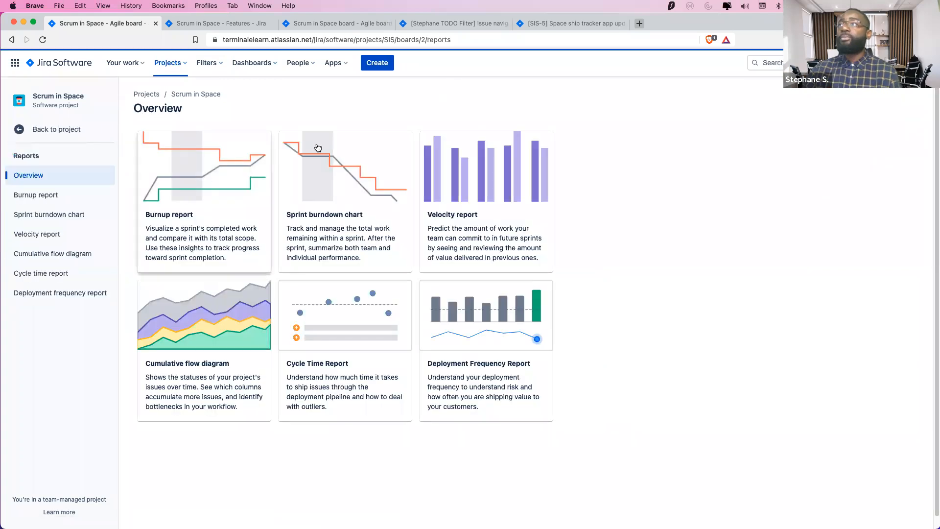
click(498, 207)
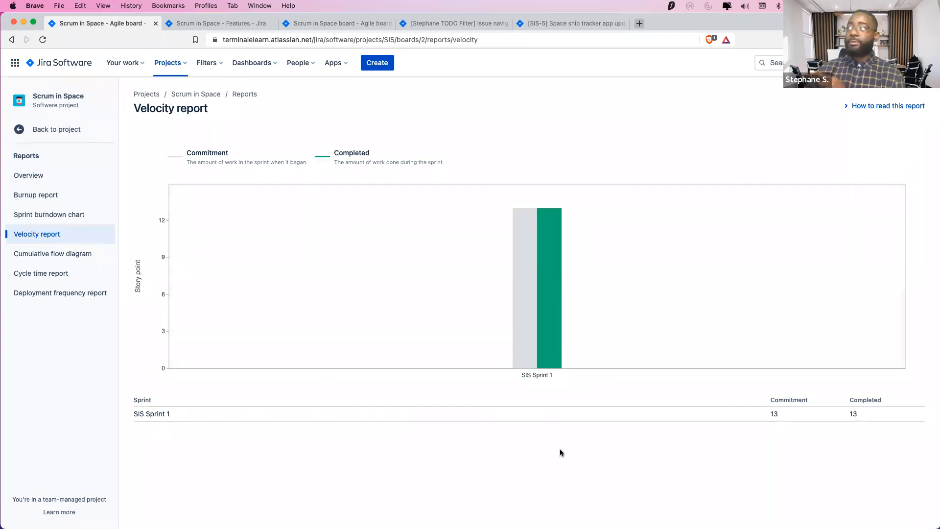
mouse_move(518, 200)
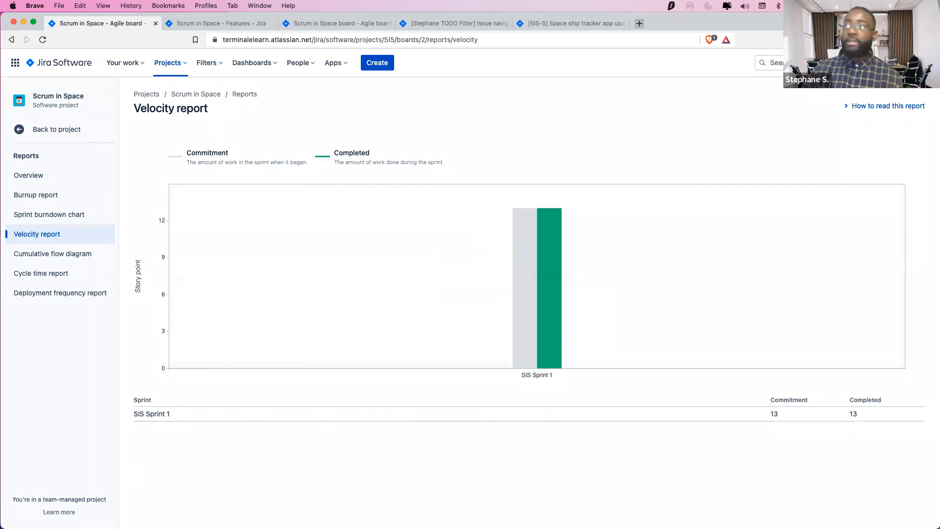
In the MyScrum Training deck, go to the Sprint Burn-down Chart slide
key(super+Tab)
click(20, 188)
scroll(18, 205, down, 2)
click(20, 216)
scroll(27, 223, down, 8)
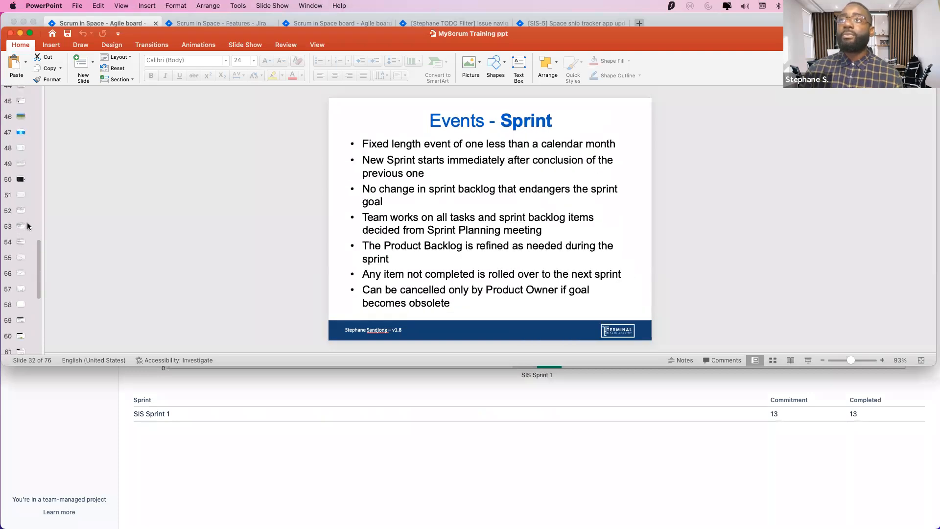
click(20, 227)
click(20, 242)
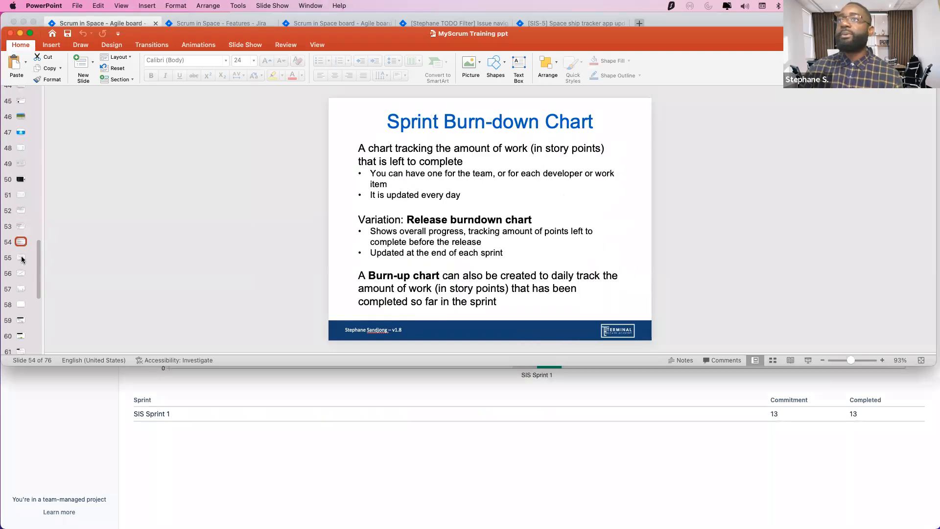
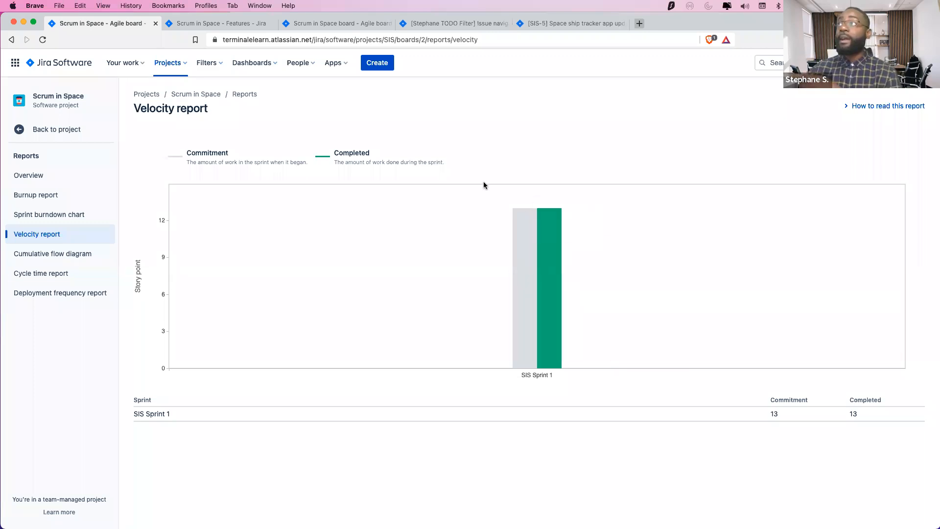
Switch to the Scrum in Space board, which has no sprint started yet
click(233, 25)
click(346, 25)
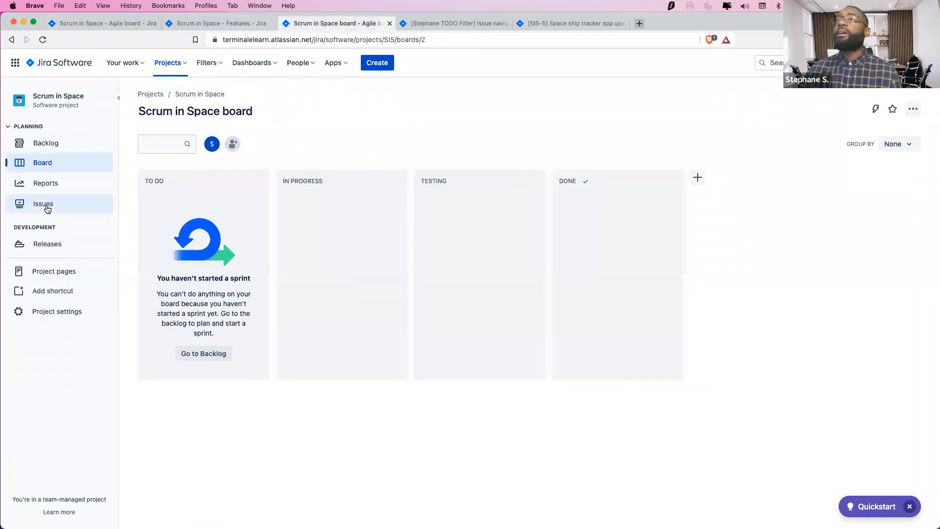
From the Backlog, start SIS Sprint 2 with the sprint goal 'Earth return!'
click(53, 147)
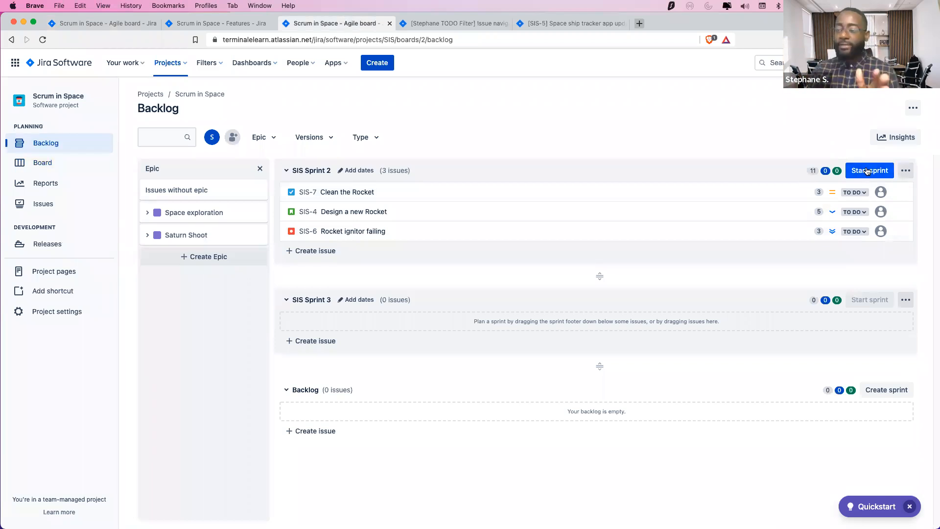
click(866, 171)
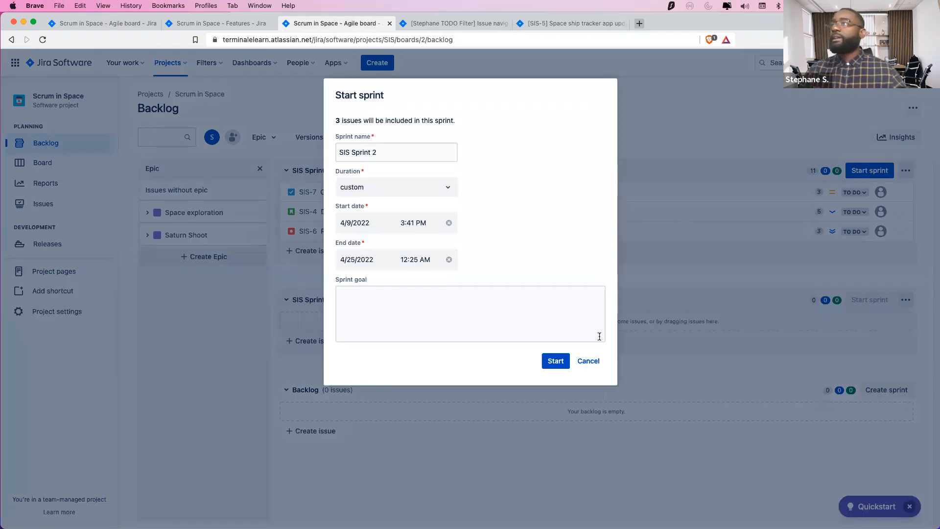
click(485, 331)
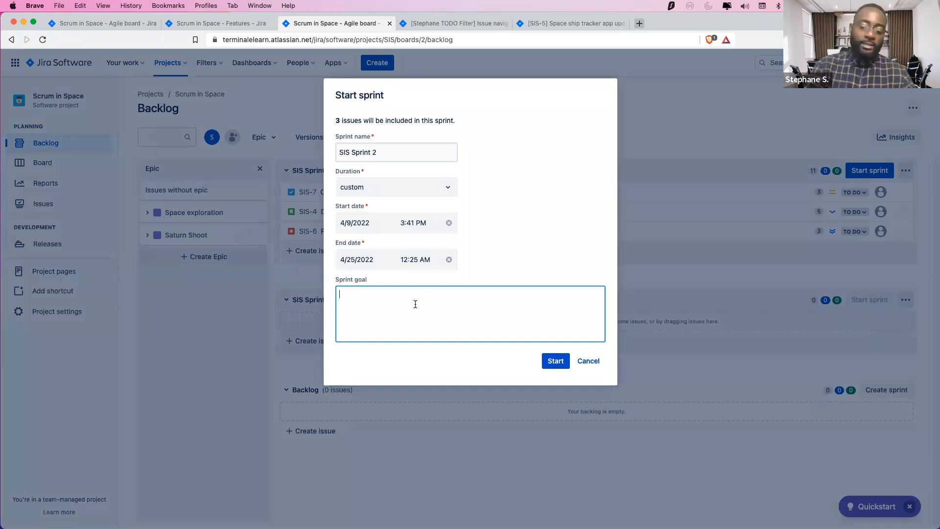
text(Earth re)
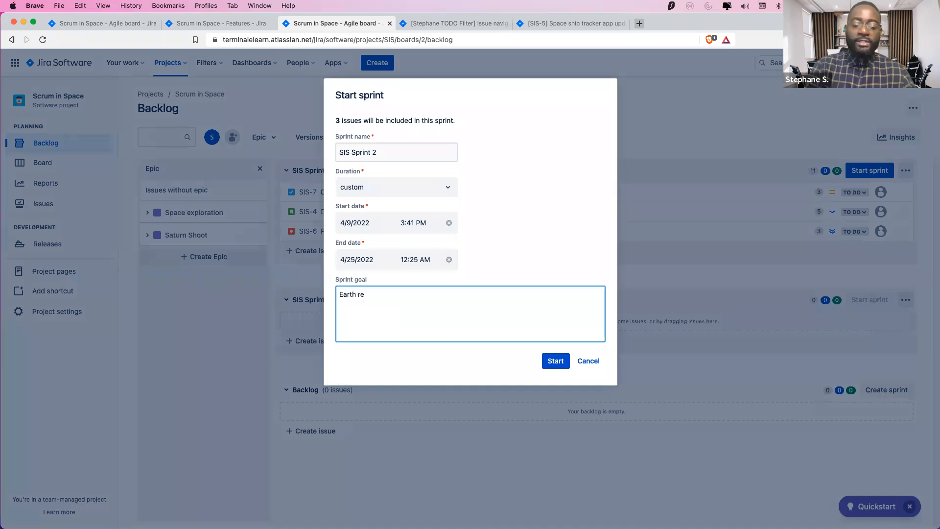
text(turn!)
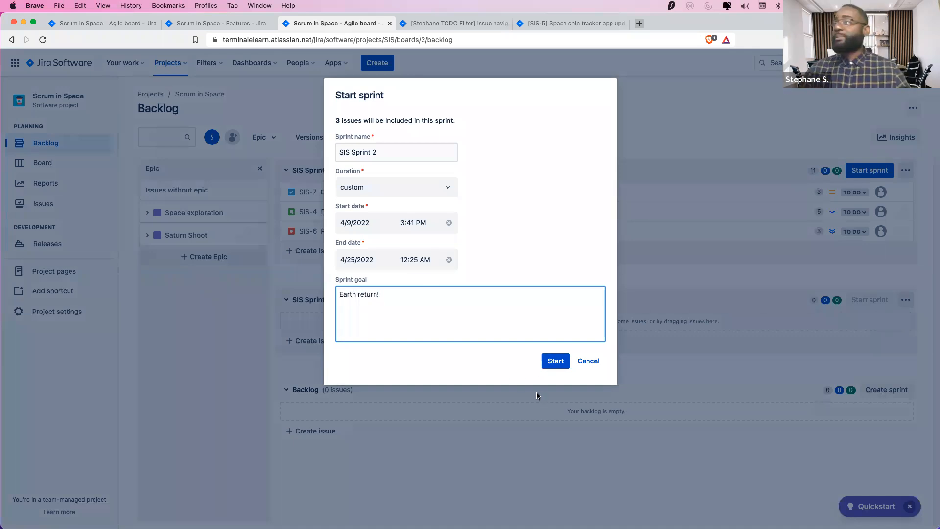
click(556, 361)
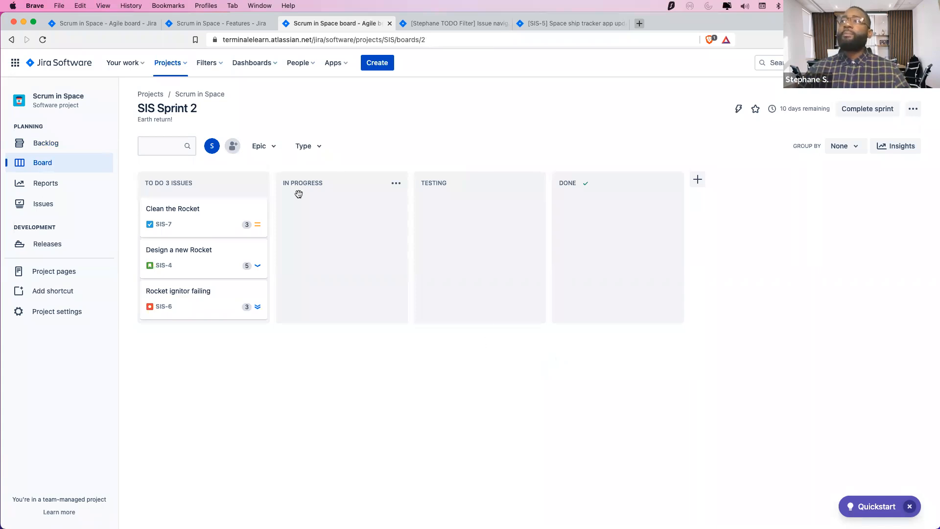
Move Clean the Rocket, Design a new Rocket and Rocket ignitor failing into Done, then view the velocity report
drag(341, 200, 594, 216)
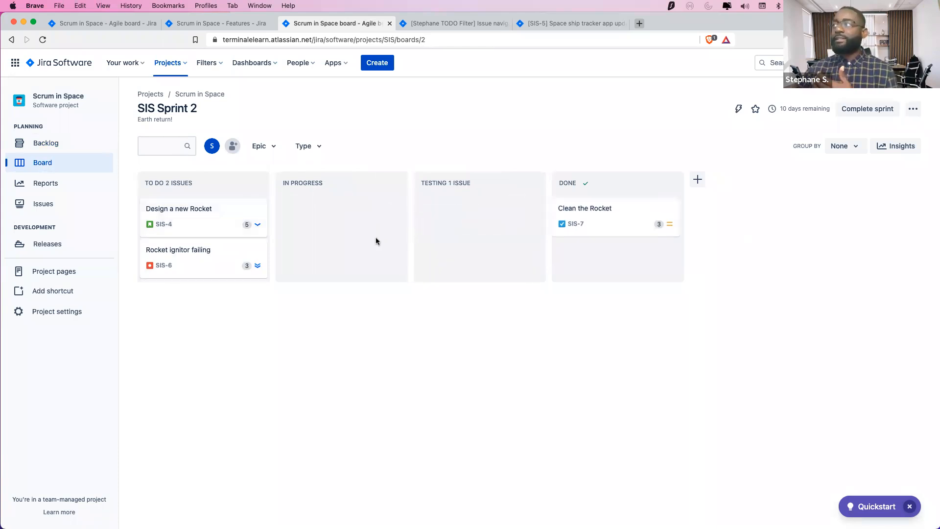
drag(230, 220, 340, 233)
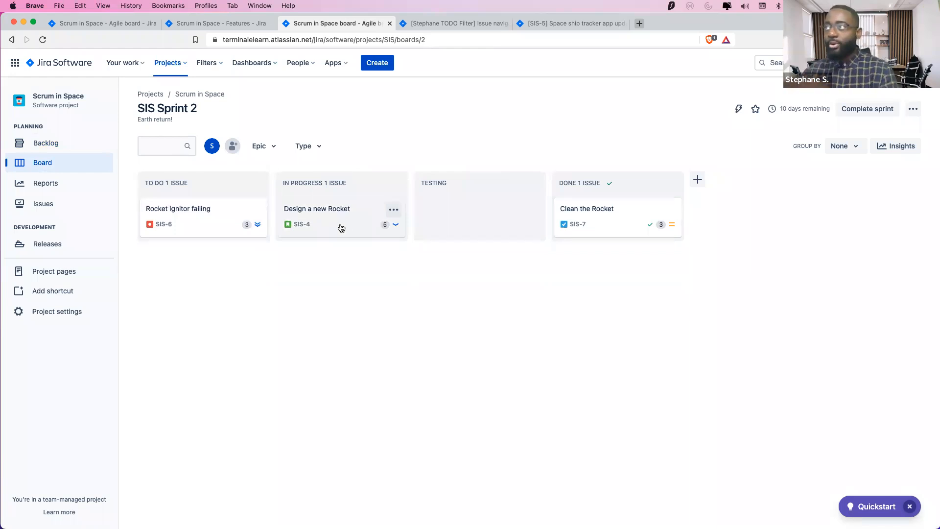
drag(359, 212, 437, 219)
drag(222, 235, 358, 223)
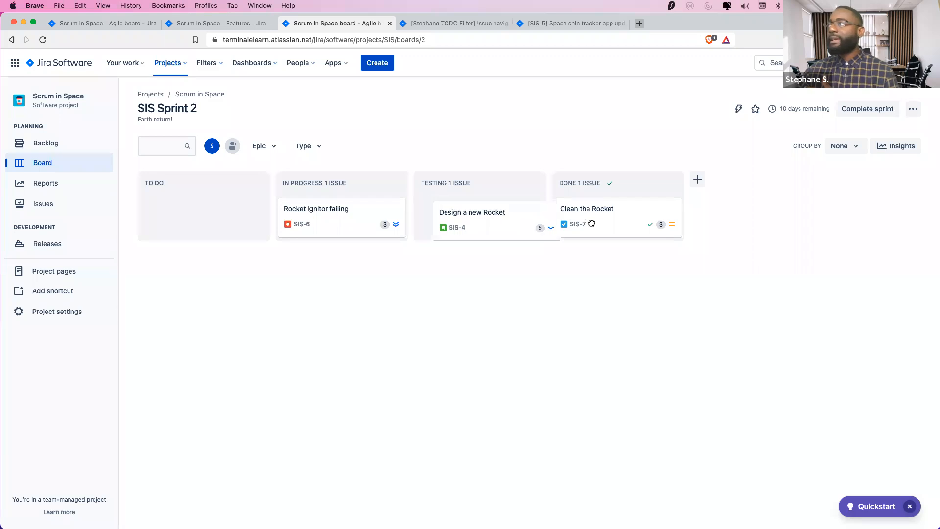
drag(480, 224, 638, 230)
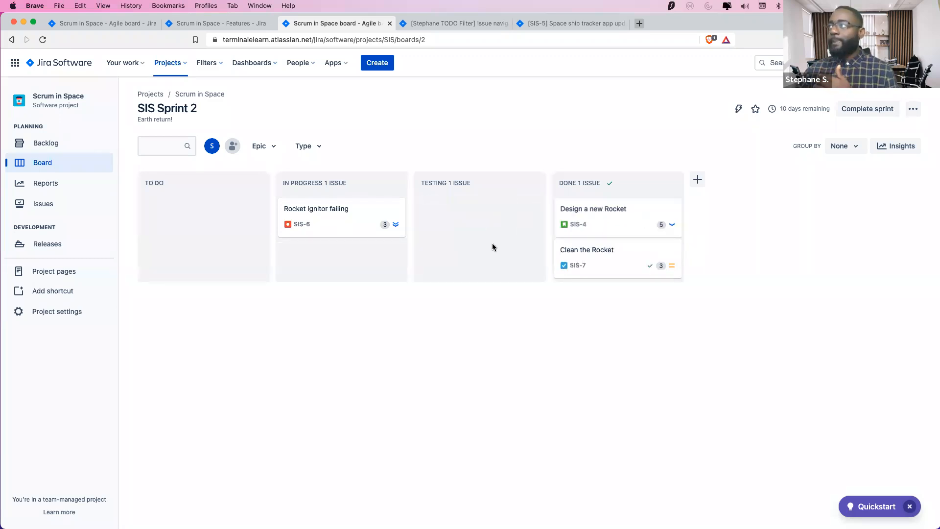
drag(366, 232, 629, 240)
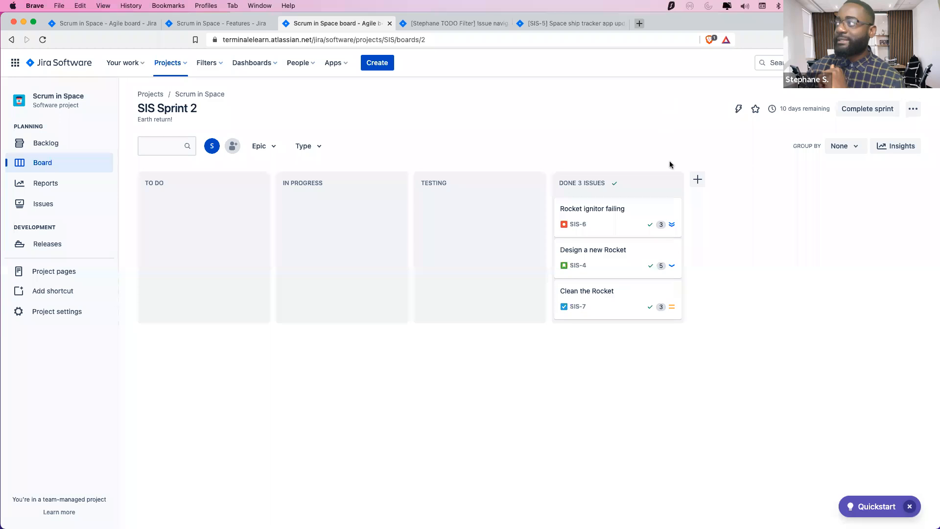
click(83, 23)
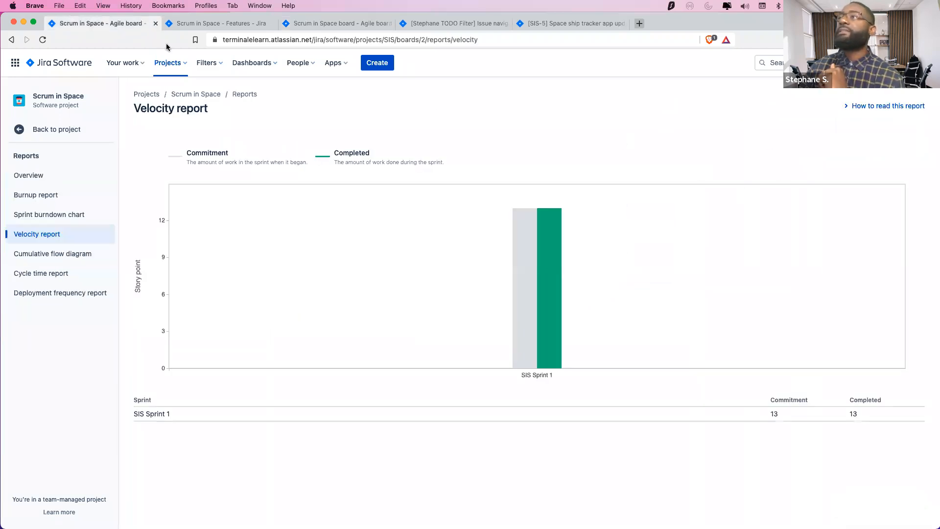
Check the backlog and then review the velocity report
click(338, 24)
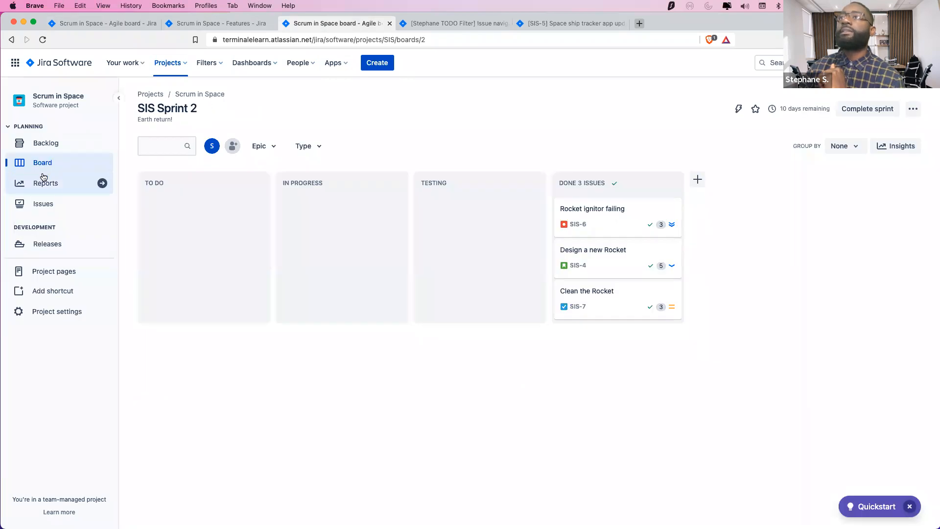
click(50, 149)
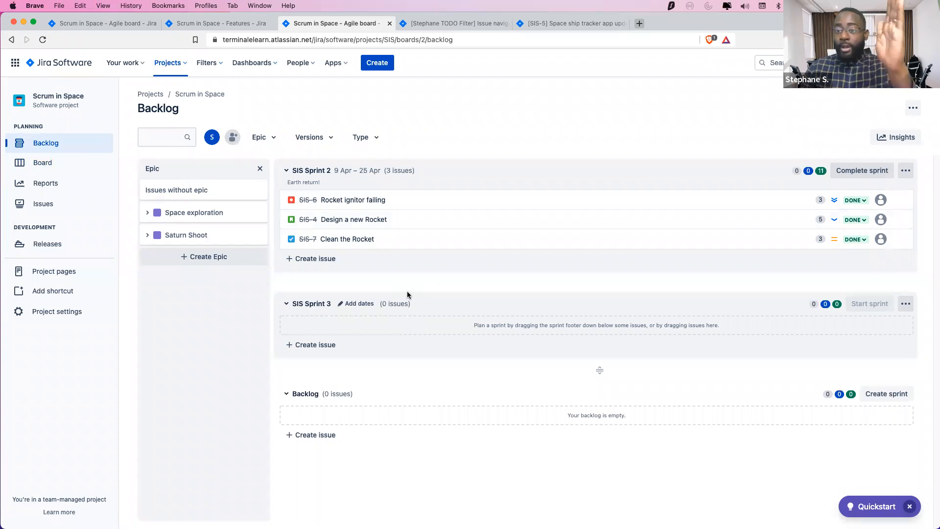
click(108, 25)
mouse_move(513, 307)
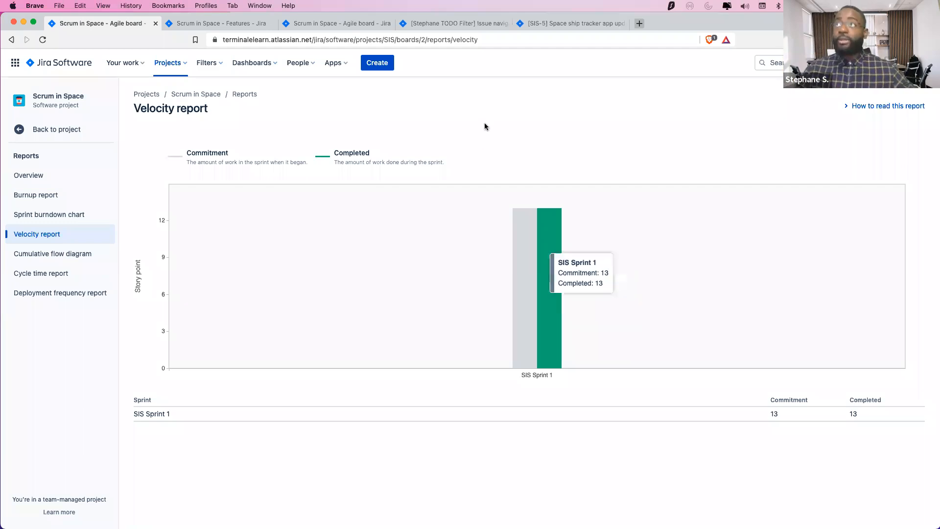
Check SIS-5's assignee on its issue page, then return to the backlog
click(569, 24)
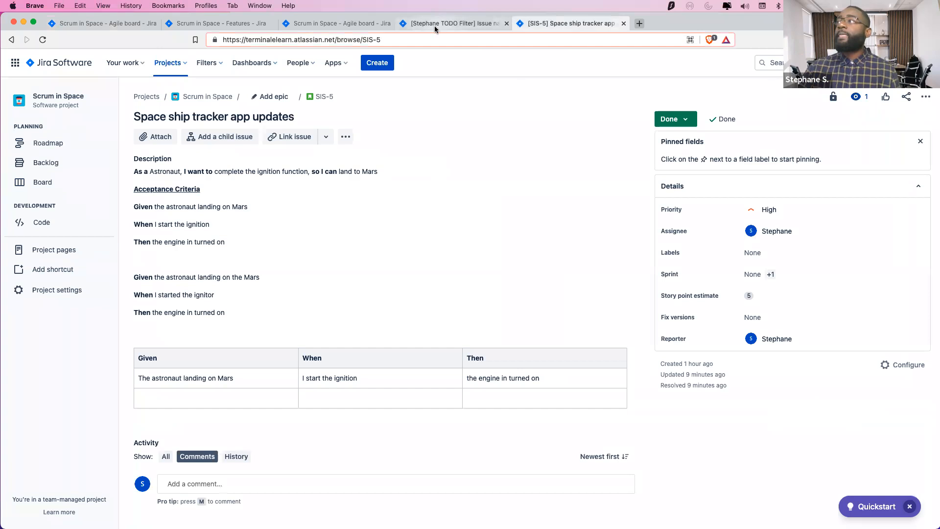
click(434, 24)
click(321, 25)
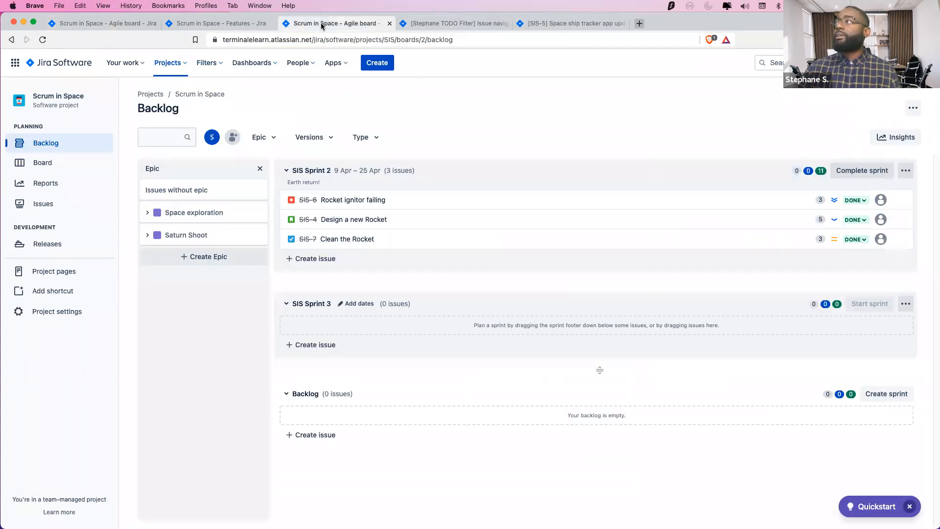
click(226, 23)
click(434, 24)
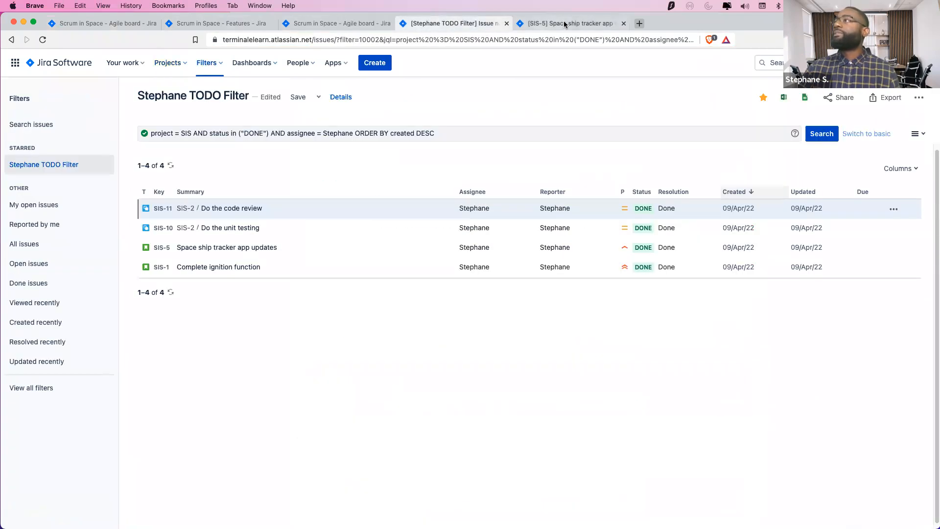
click(571, 23)
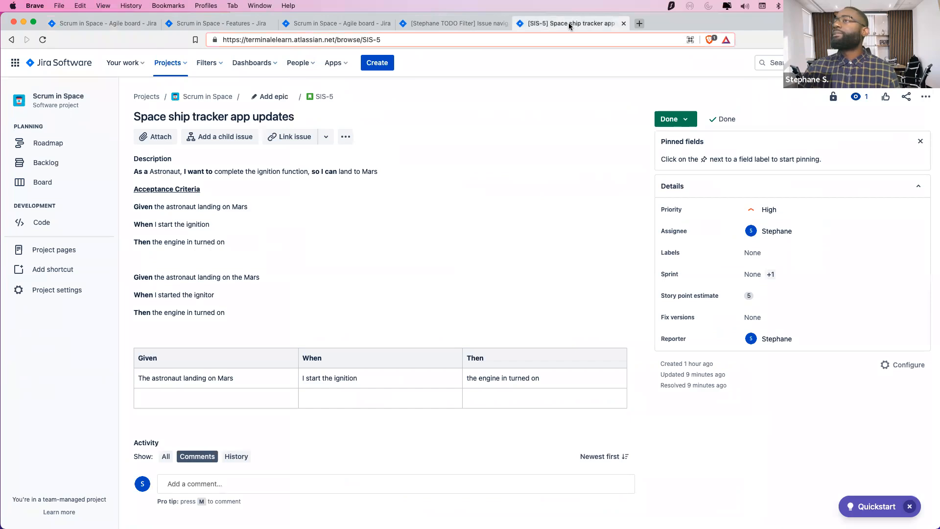
click(321, 25)
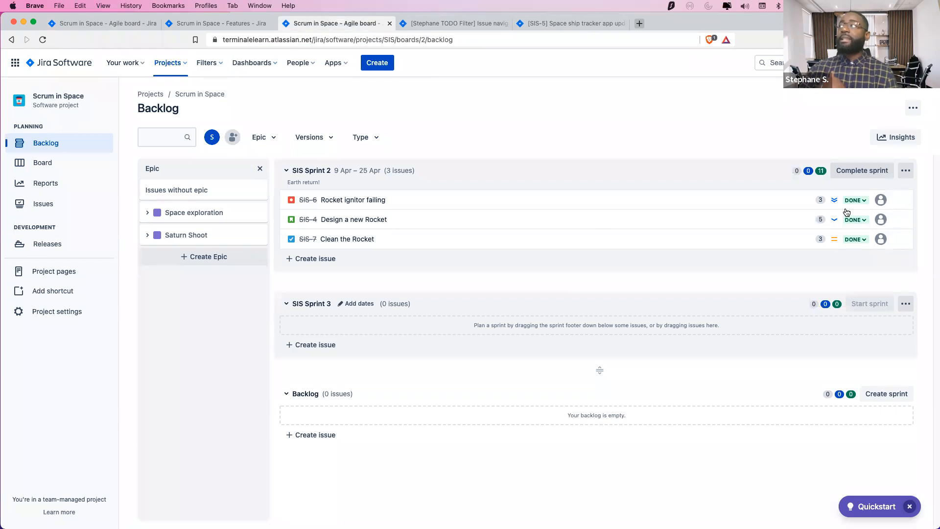
Set SIS-6 to In Progress and move it out of the sprint into the backlog
click(862, 203)
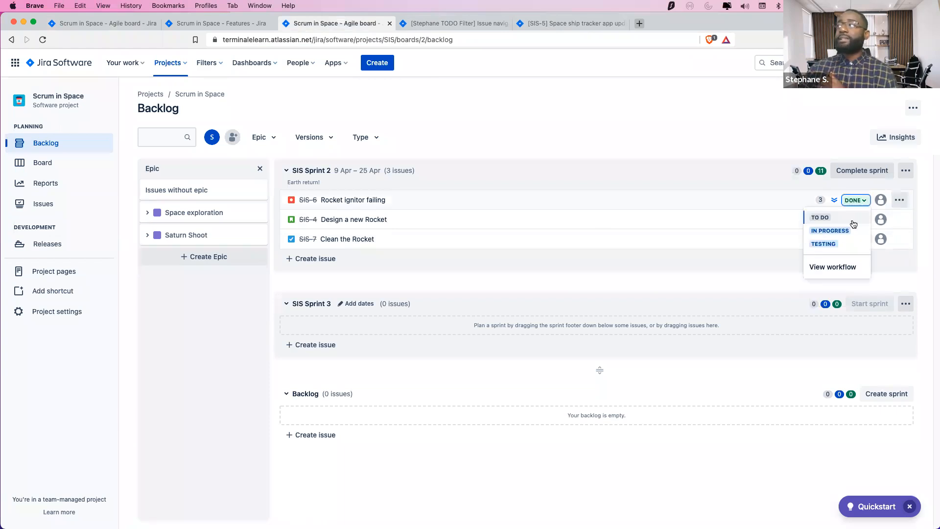
click(845, 229)
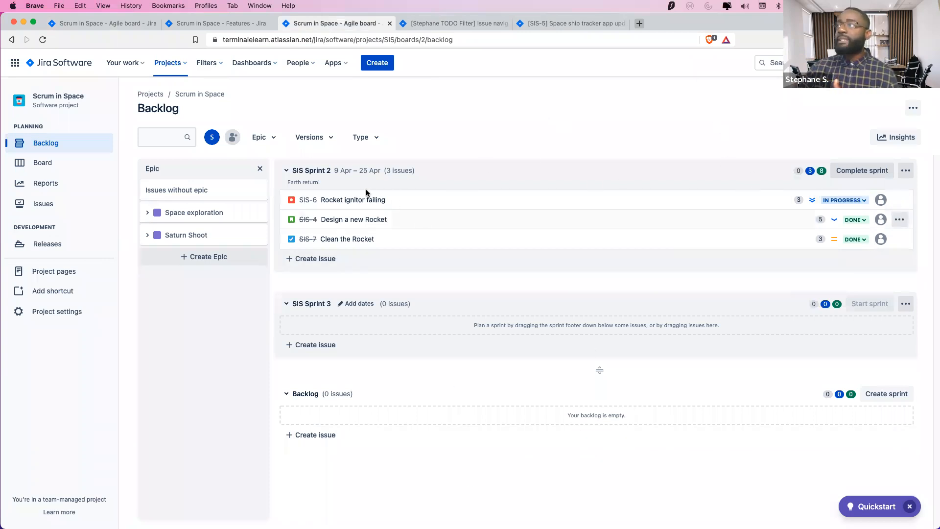
drag(362, 201, 394, 419)
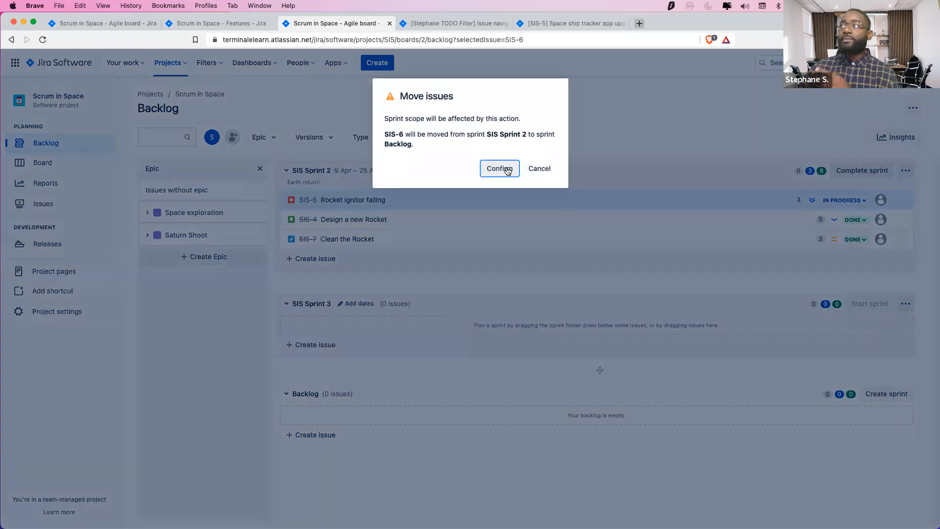
click(507, 169)
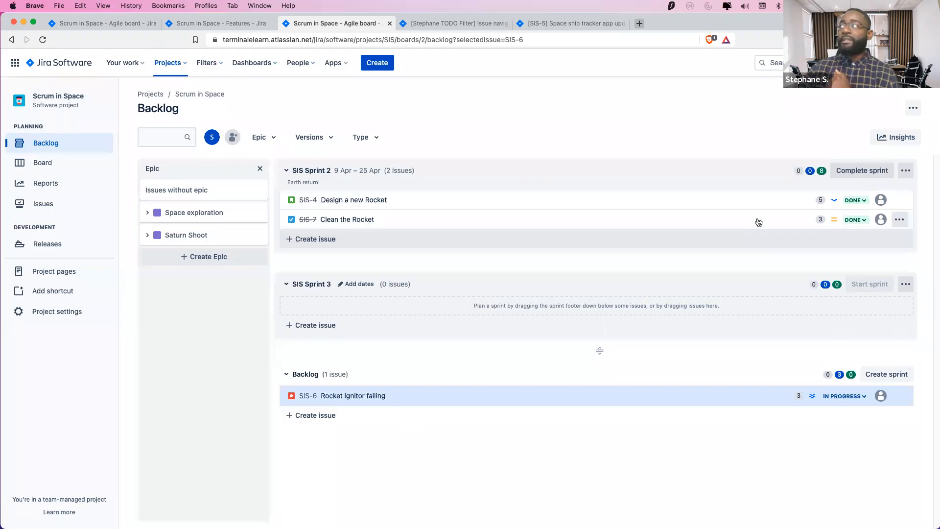
Complete SIS Sprint 2 and refresh the velocity report to show 11 committed, 8 completed
click(848, 171)
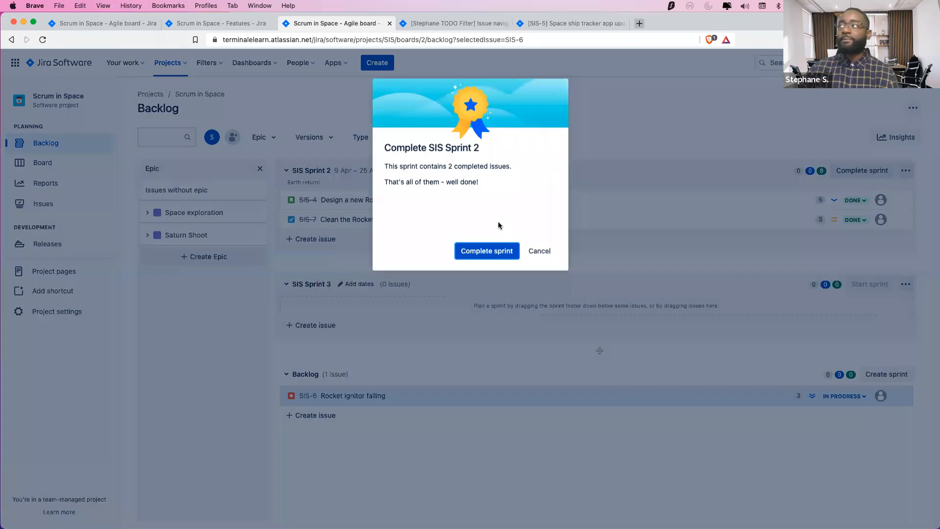
click(490, 254)
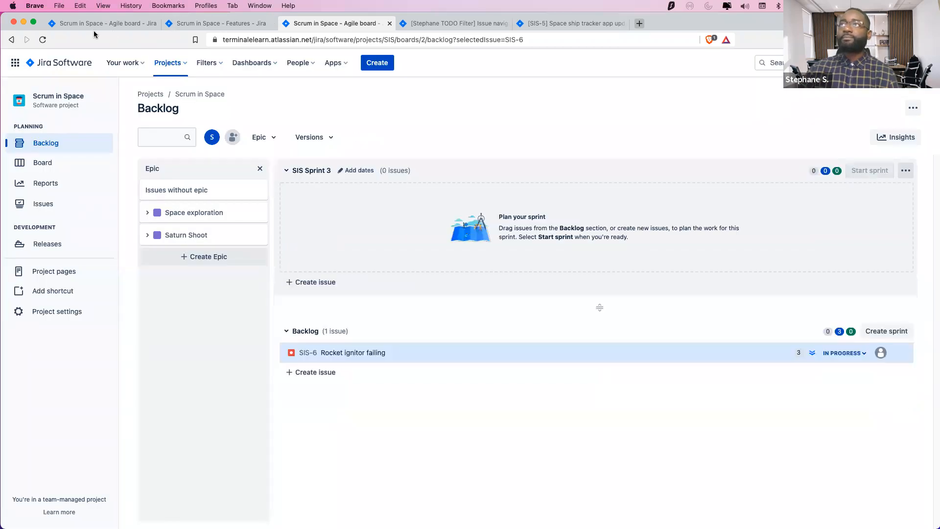
click(100, 23)
click(44, 41)
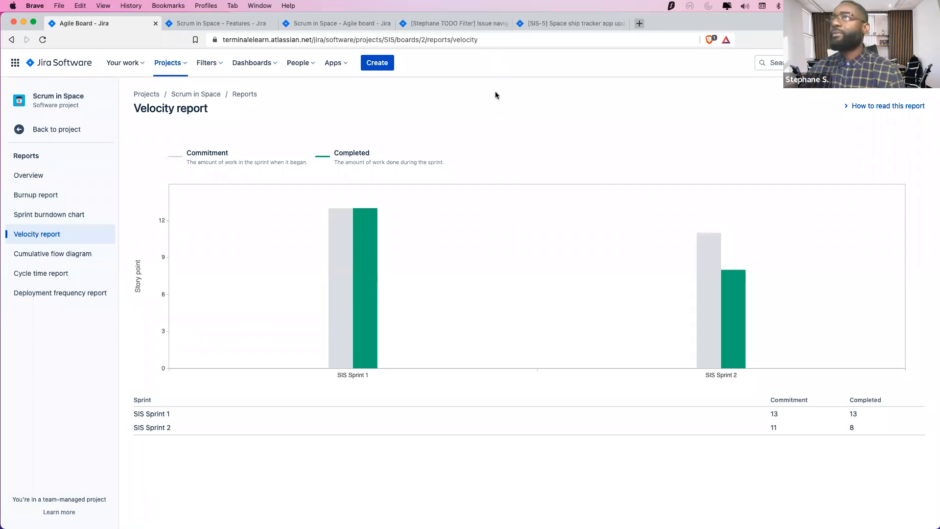
Return to the Scrum in Space backlog and open Project settings
click(225, 23)
click(326, 25)
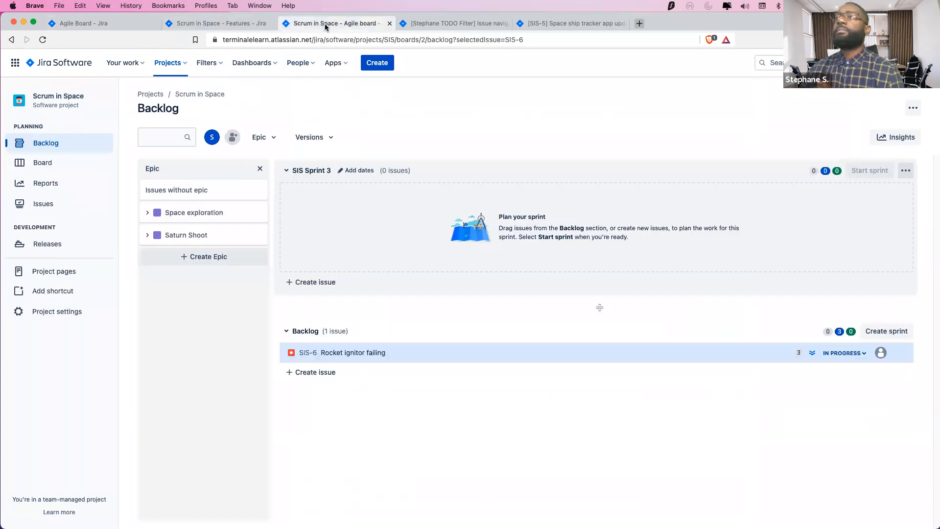
click(59, 312)
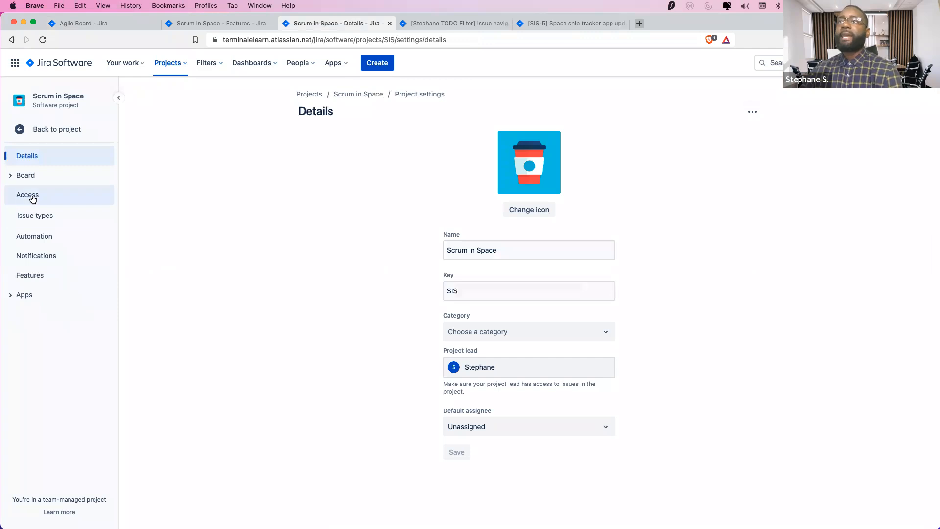
Browse the project's Issue types, Details and Features settings pages
click(34, 218)
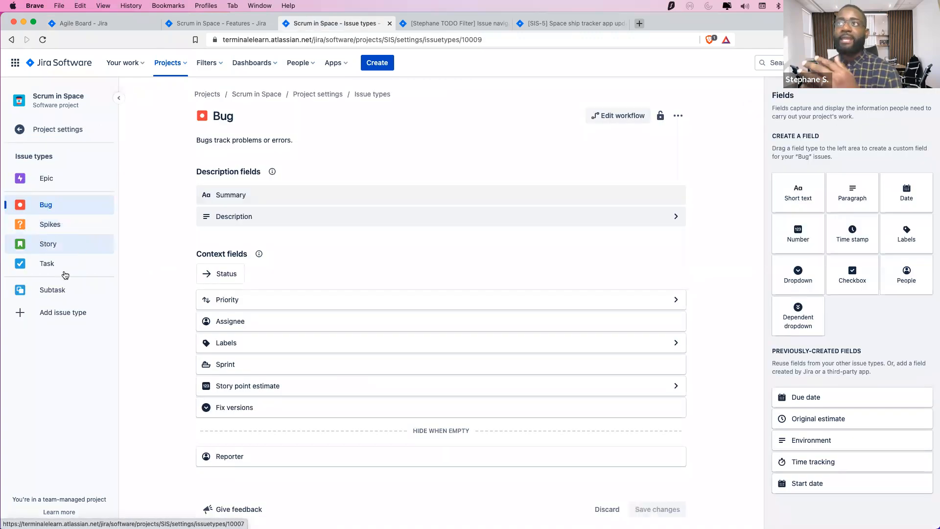
click(43, 130)
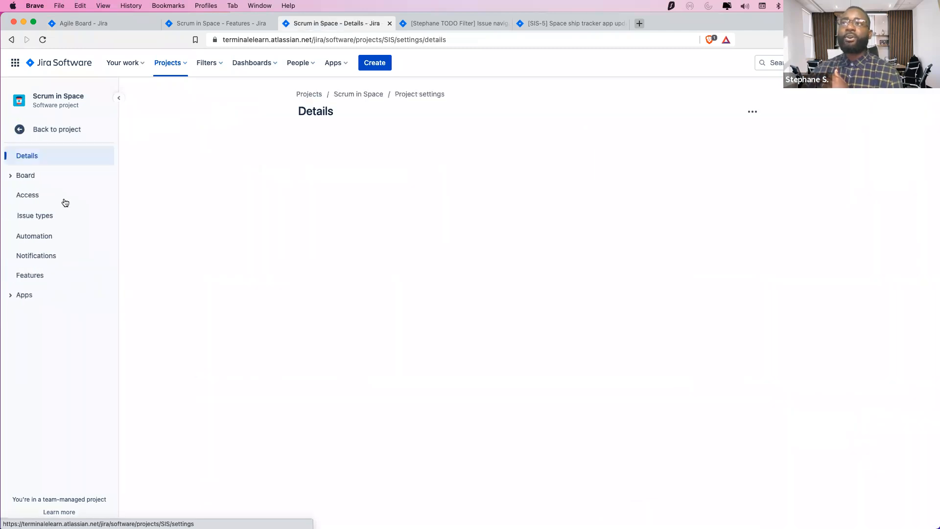
click(38, 273)
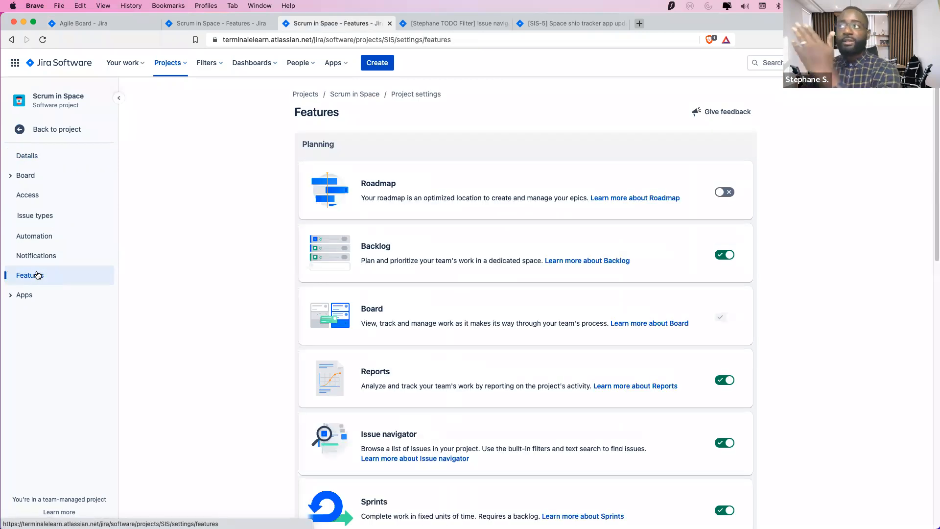
scroll(264, 256, down, 7)
scroll(265, 257, up, 7)
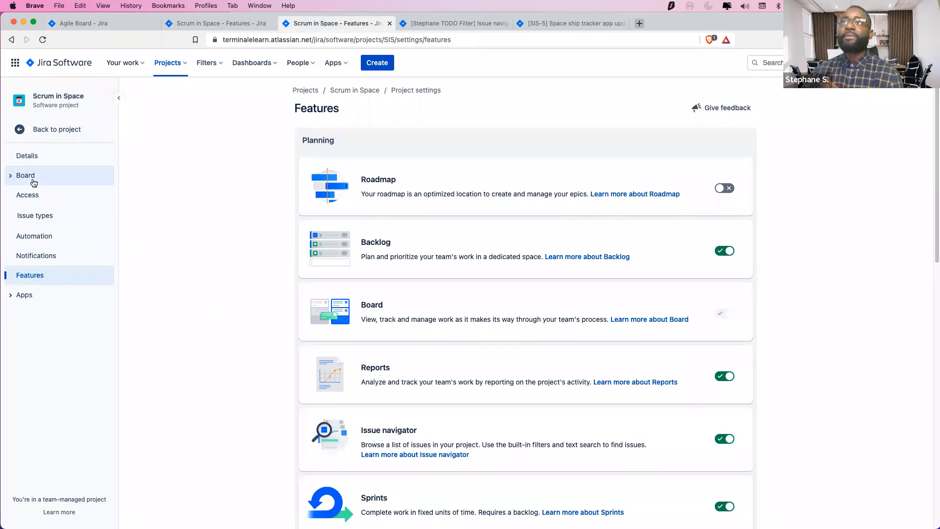
In Access settings, dismiss the project roles notice and open Add people
click(28, 196)
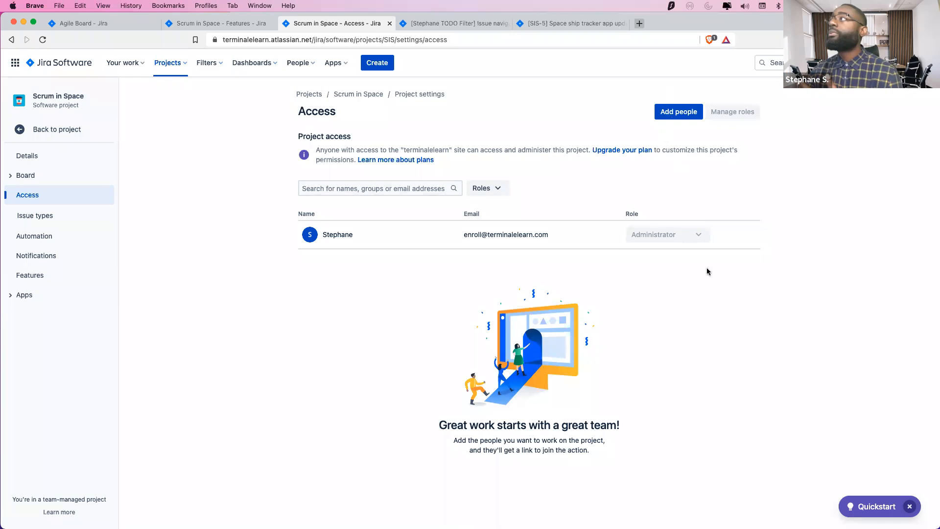
click(677, 114)
click(676, 114)
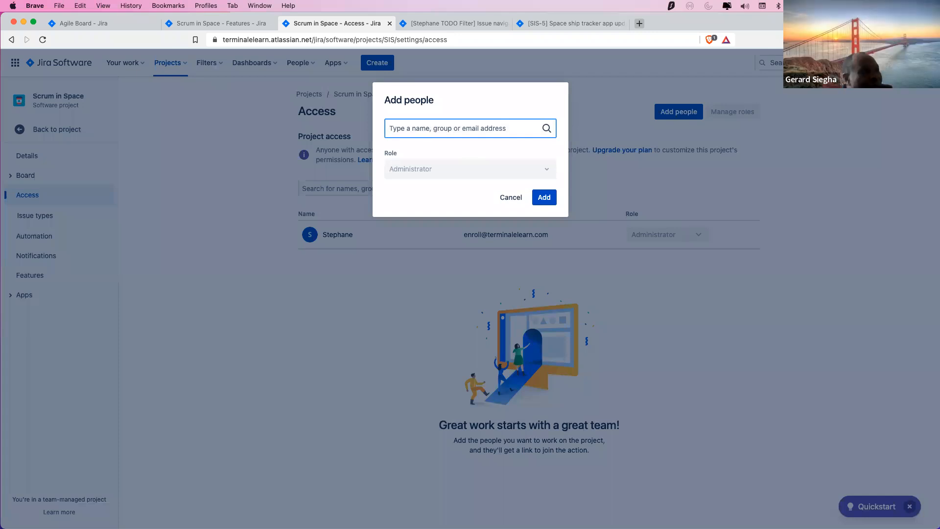
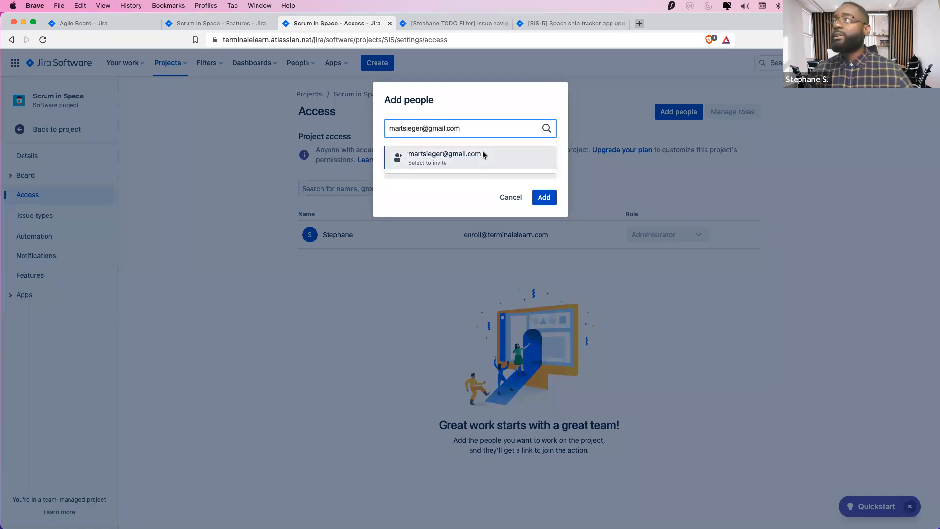
Enter the first invitee's e-mail address and select the suggested address as a chip
click(483, 155)
click(492, 147)
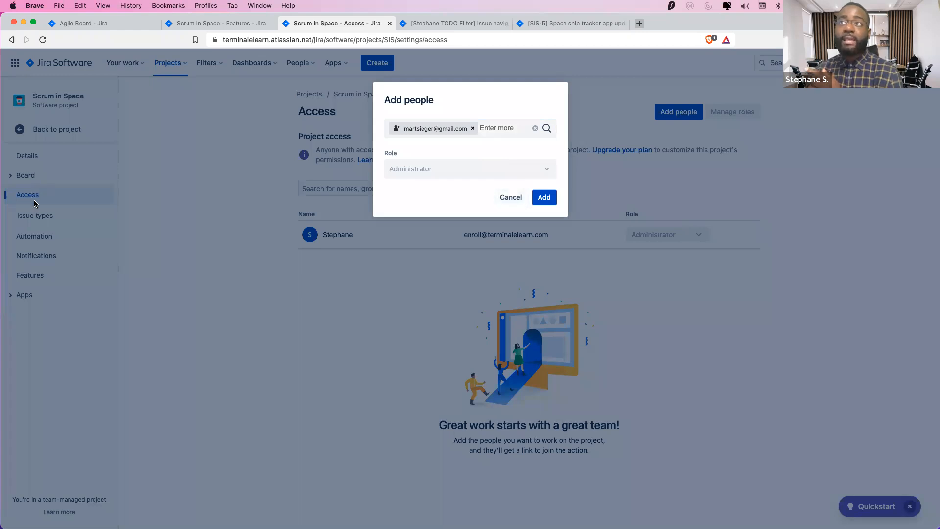
mouse_move(461, 173)
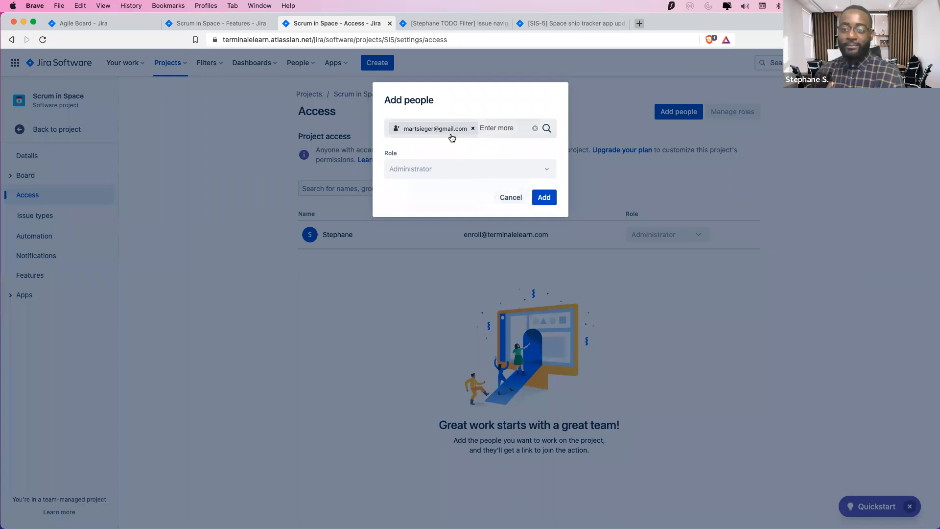
click(498, 126)
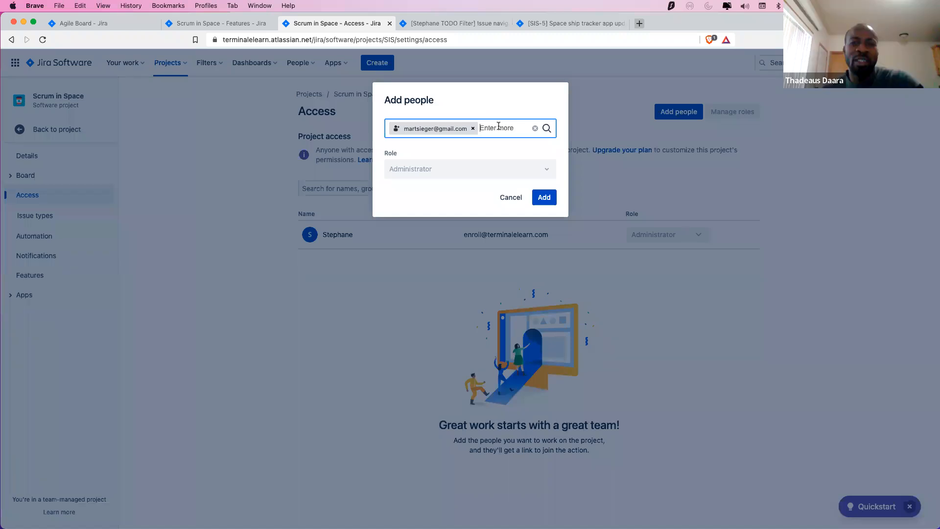
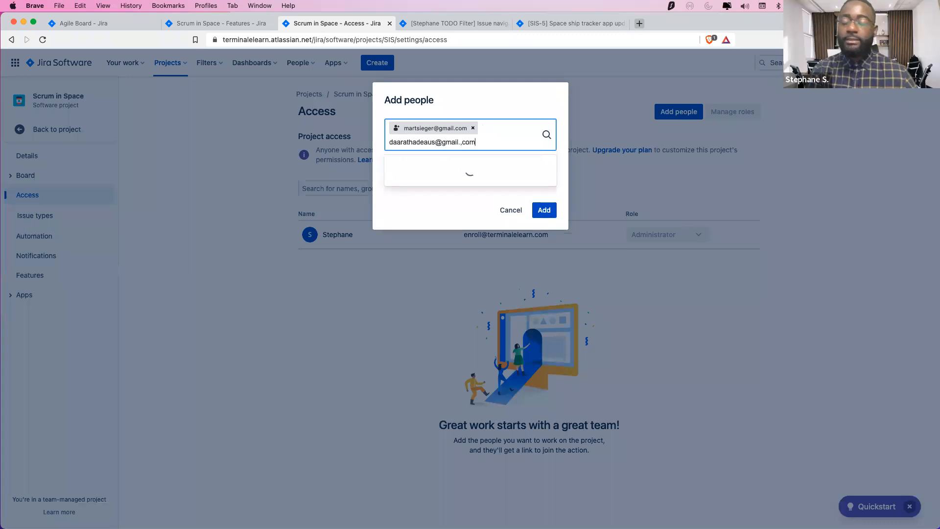
Add the second invitee's e-mail, correcting its typo, and send both invitations
text(com)
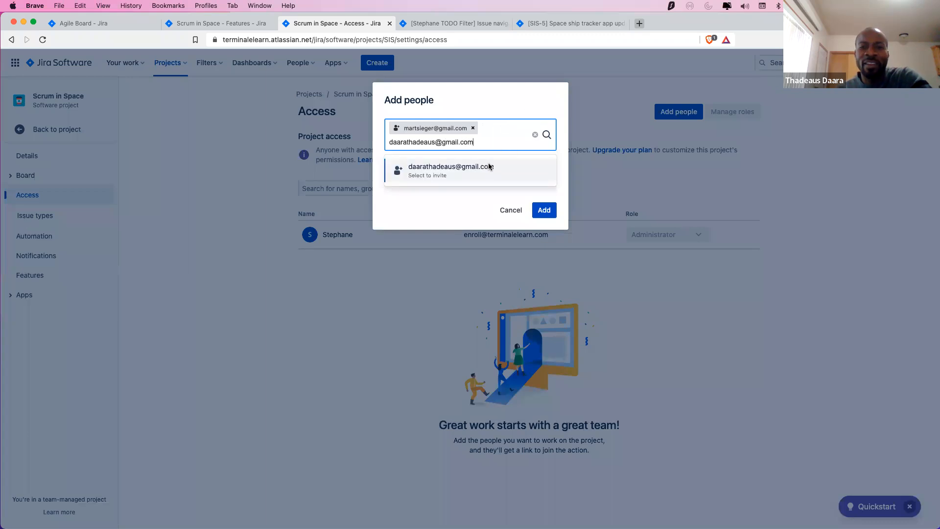
click(488, 166)
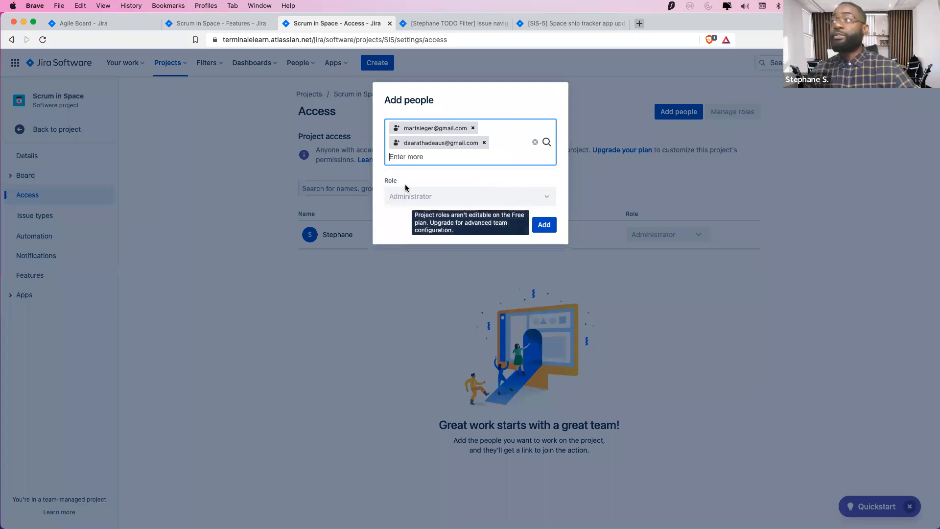
click(544, 224)
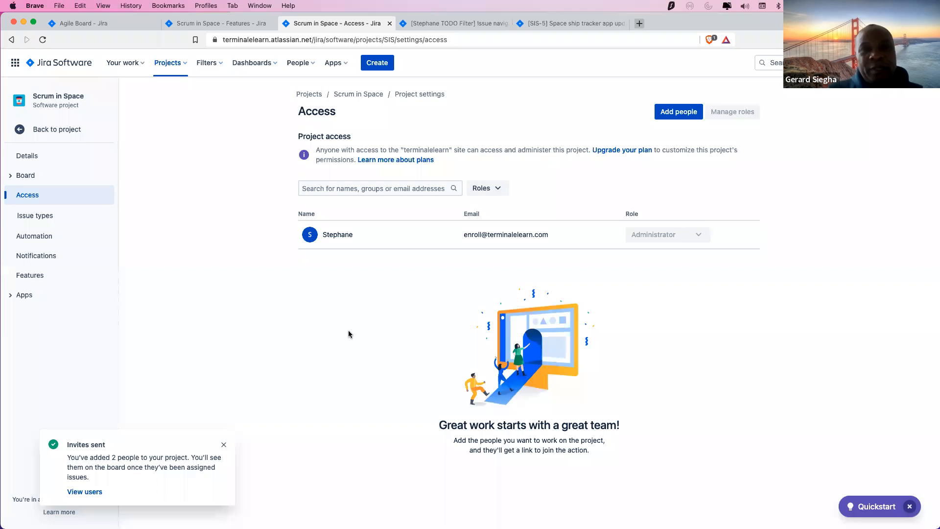
right_click(96, 492)
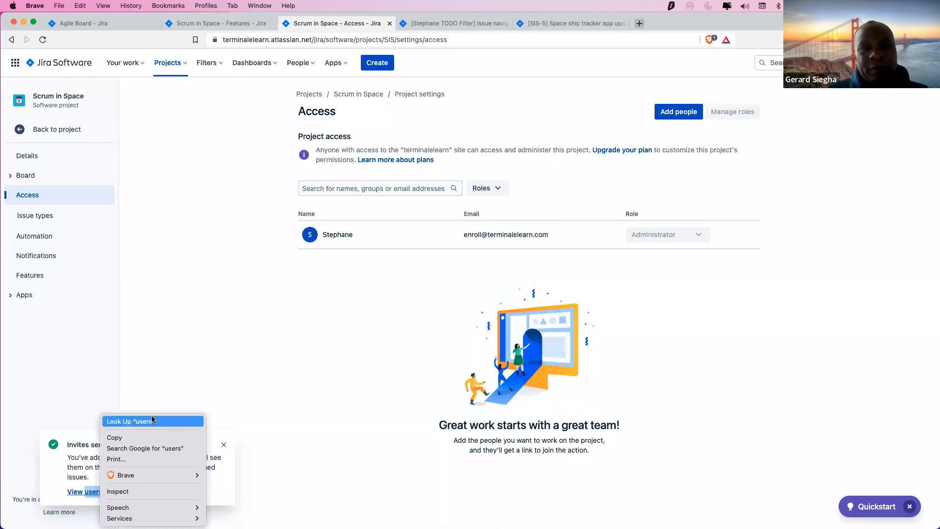
Open the site users list in Atlassian Administration from the view users link
click(82, 395)
right_click(78, 493)
click(65, 424)
click(84, 492)
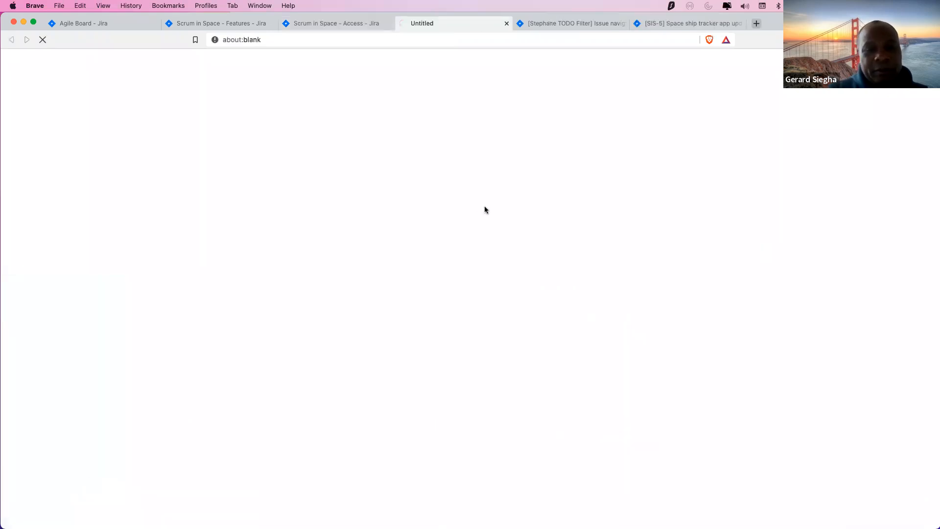
click(350, 22)
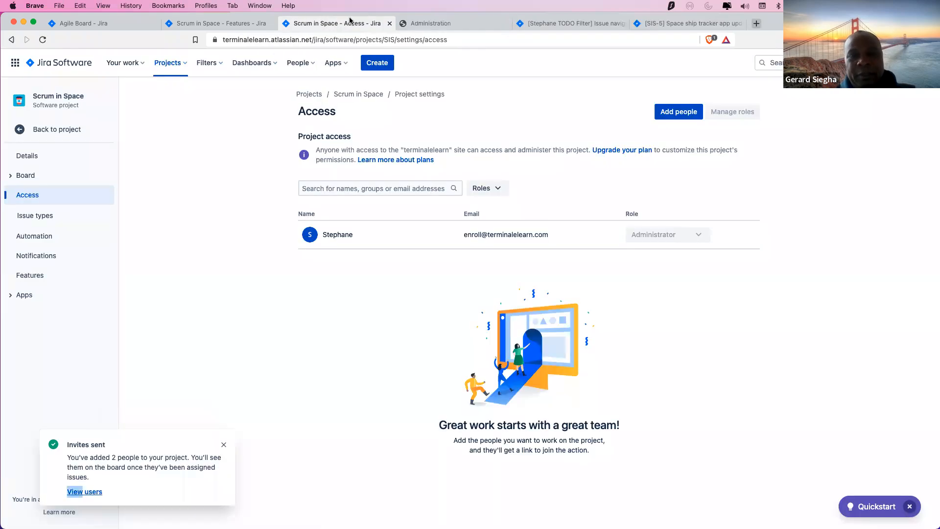
click(435, 25)
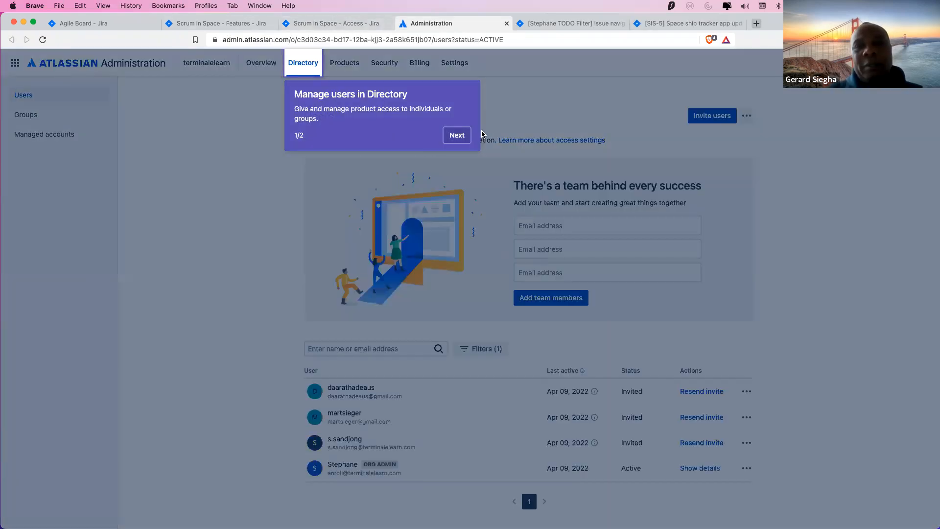
Dismiss the onboarding tour, check an invited user's actions, reload the list, and return to Access
click(450, 135)
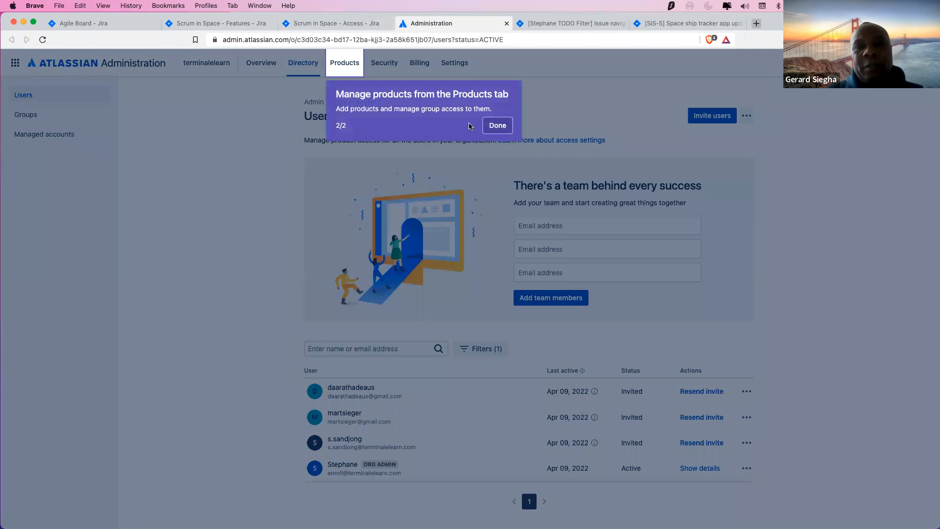
click(498, 125)
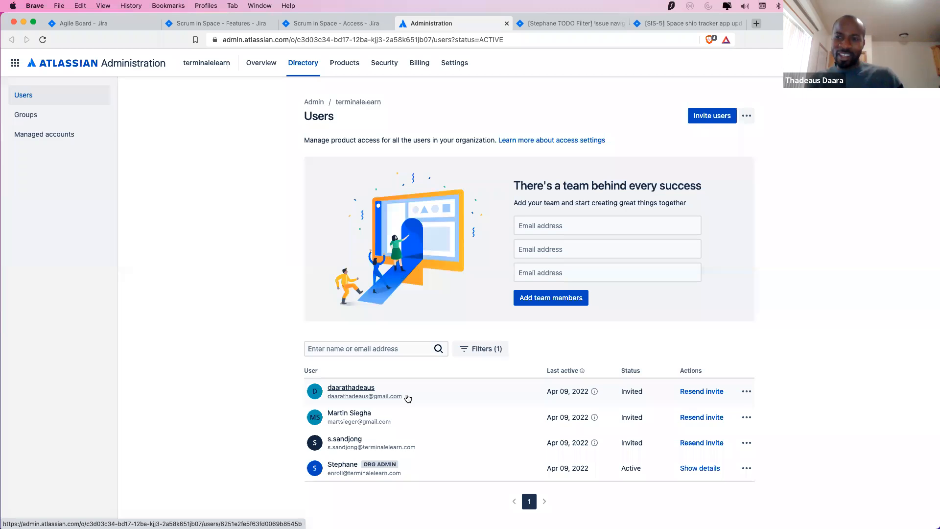
click(750, 393)
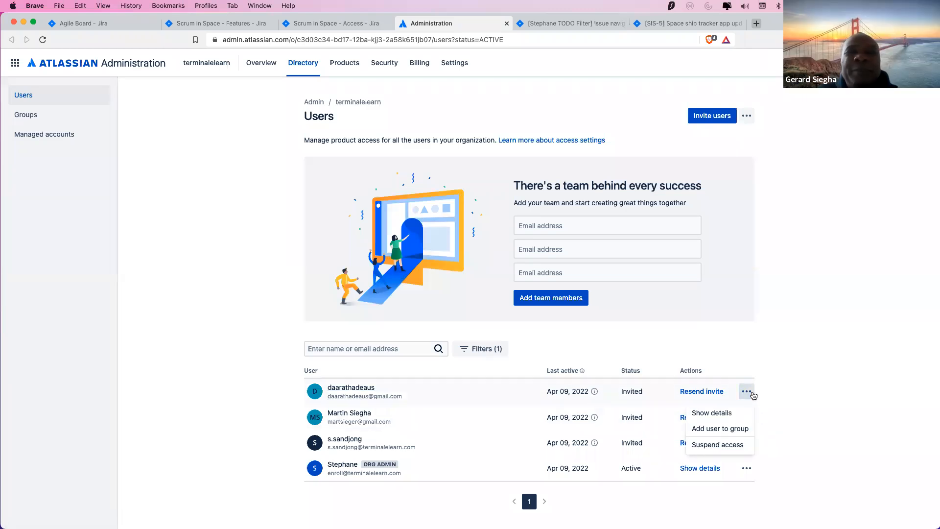
click(797, 389)
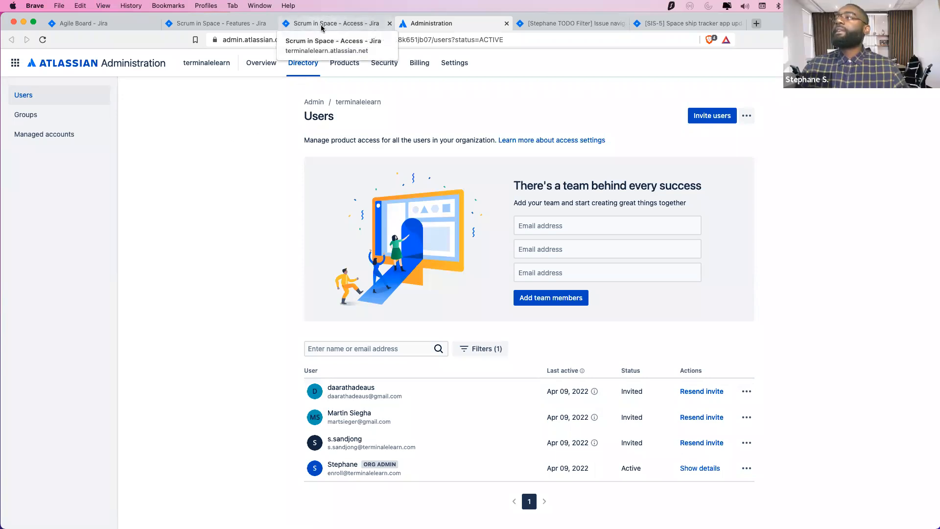
click(42, 40)
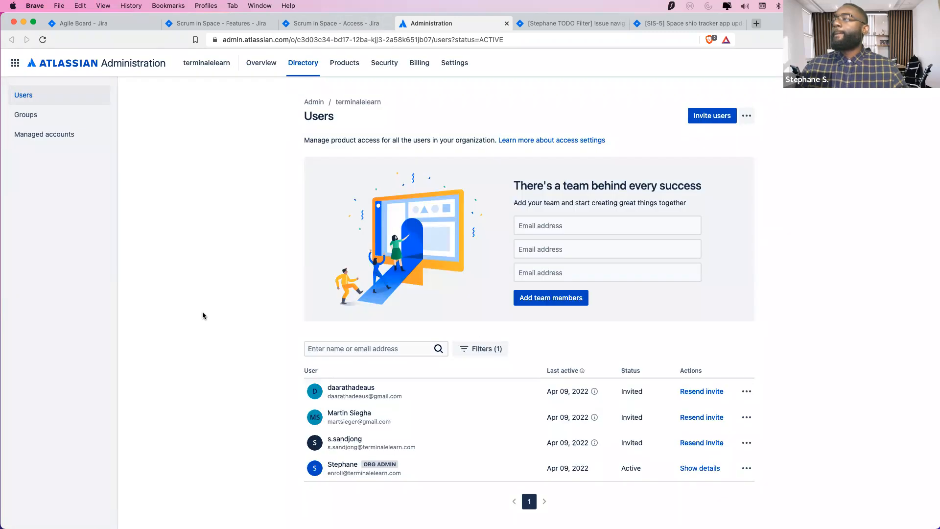
key(super+alt+Left)
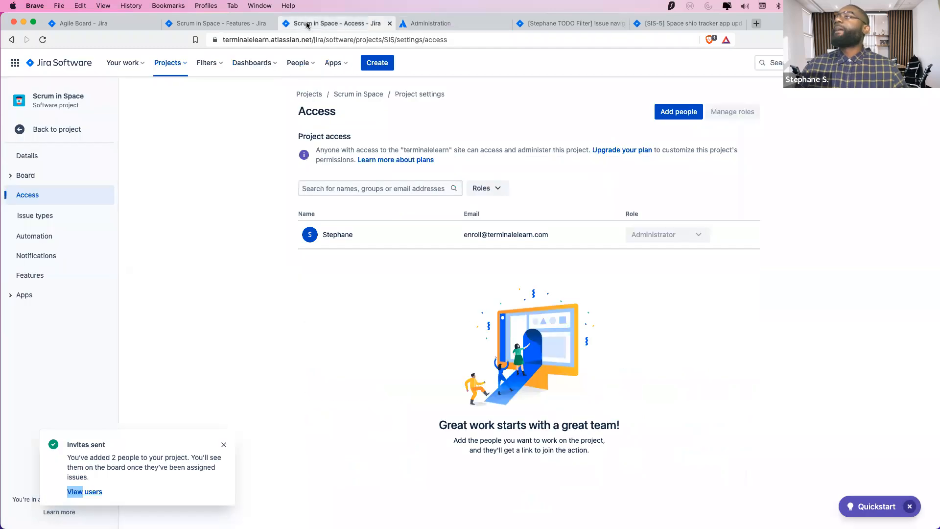
Switch through the open tabs to the SIS-5 issue page and reload it
click(176, 23)
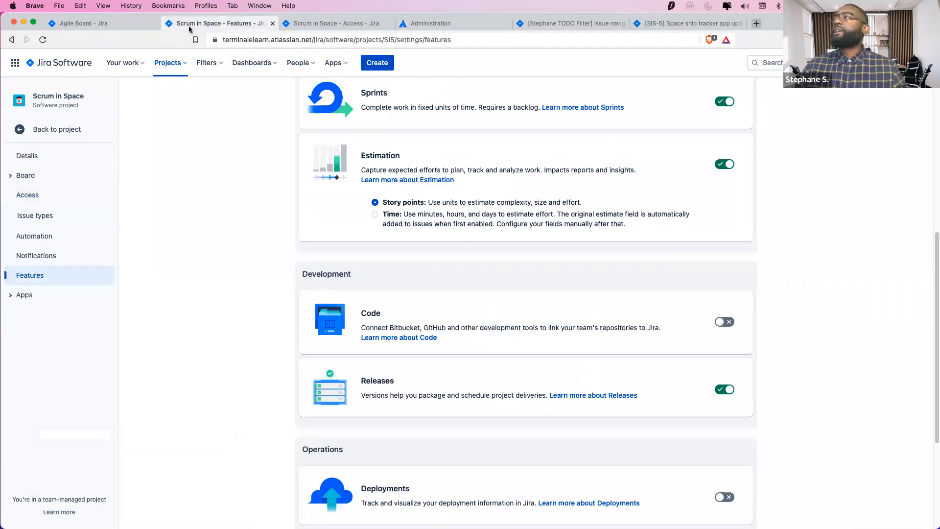
click(132, 24)
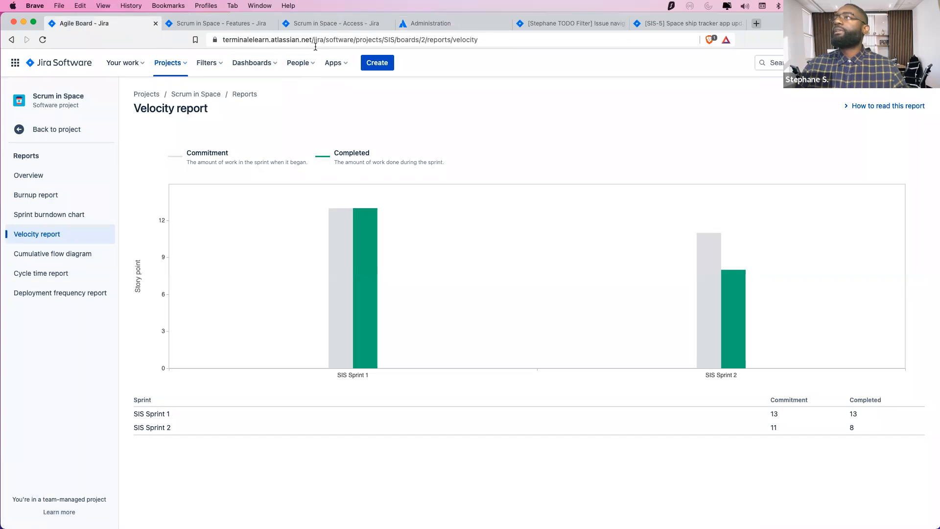
click(660, 24)
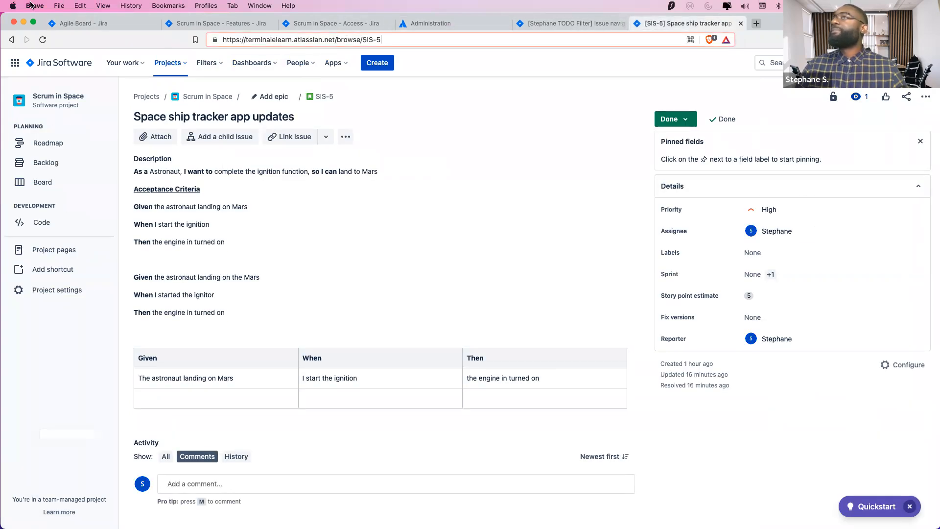
click(43, 39)
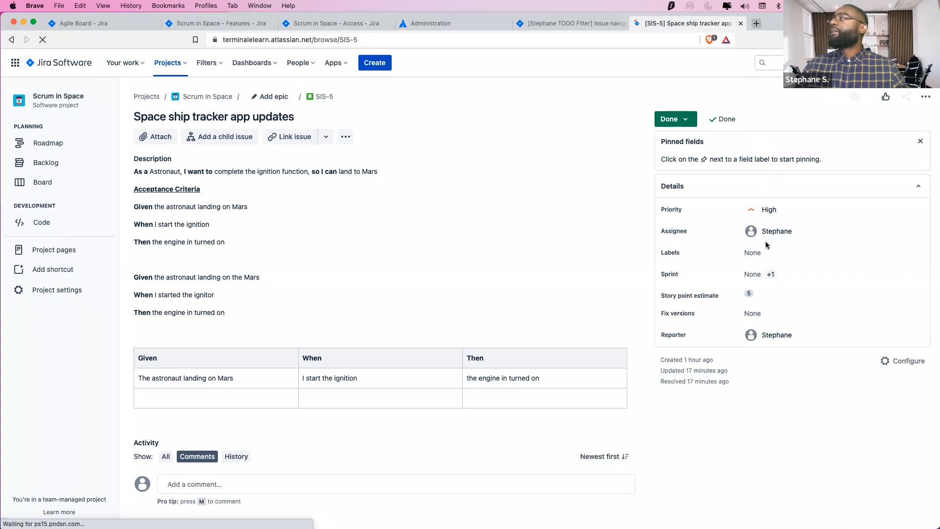
Search the assignee field and assign SIS-5 to the newly invited teammate
click(800, 237)
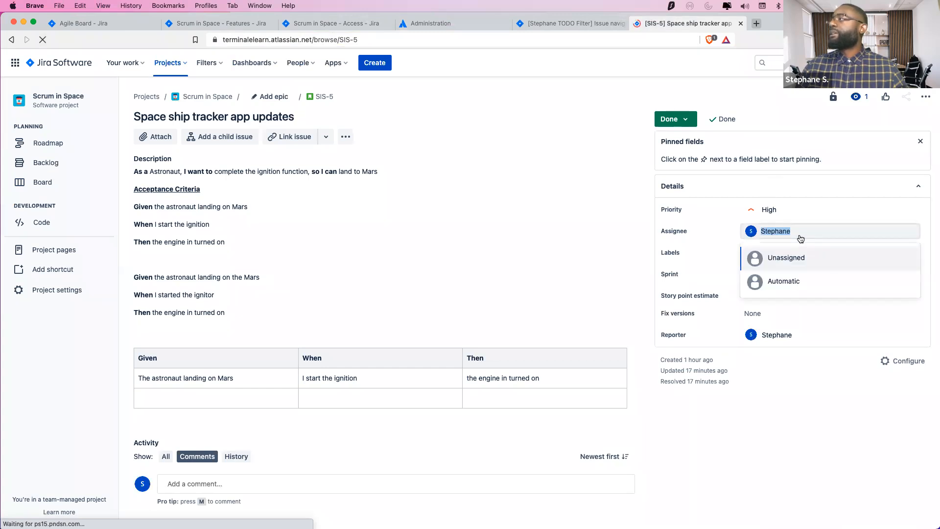
text(t)
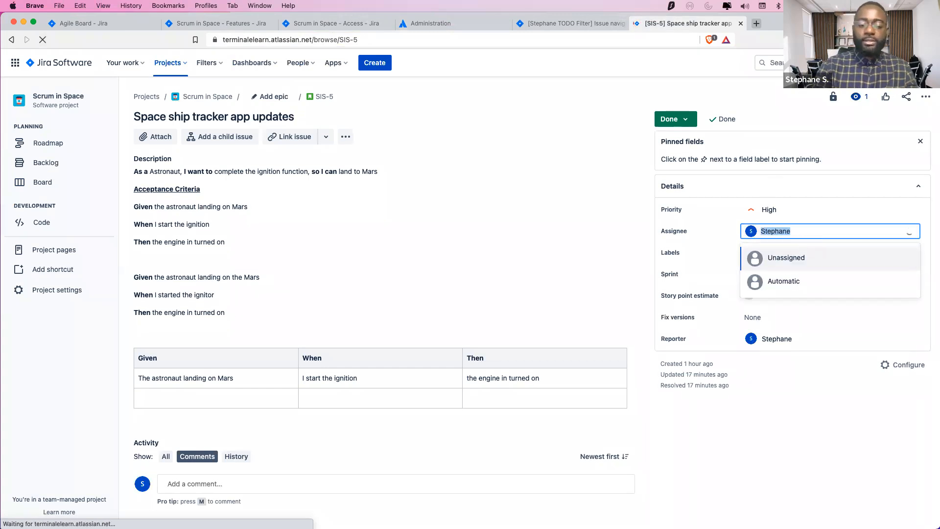
text(ha)
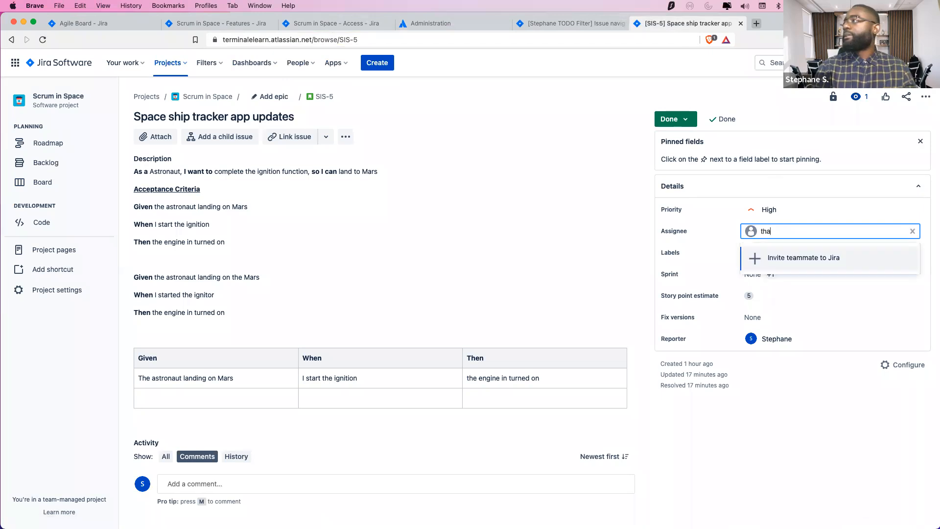
text(n)
key(BackSpace)
key(BackSpace)
key(BackSpace)
key(BackSpace)
text(daar)
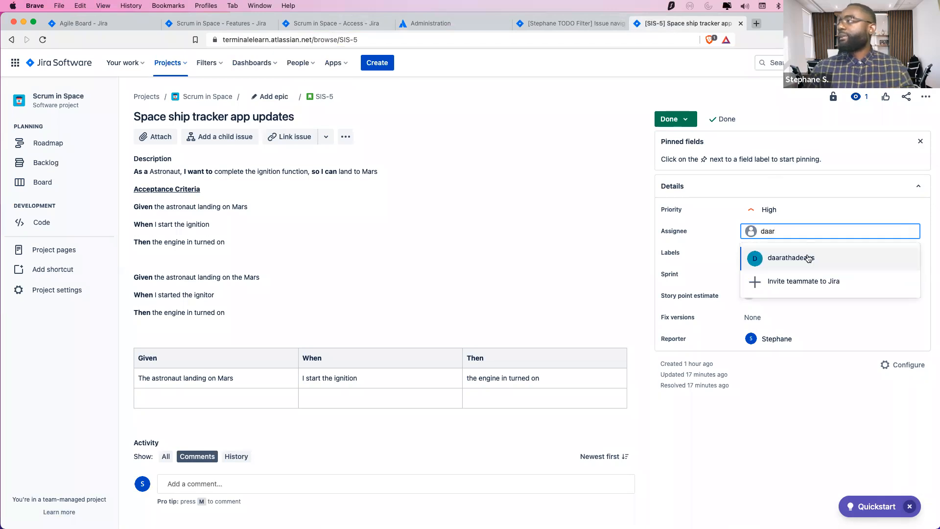
click(808, 258)
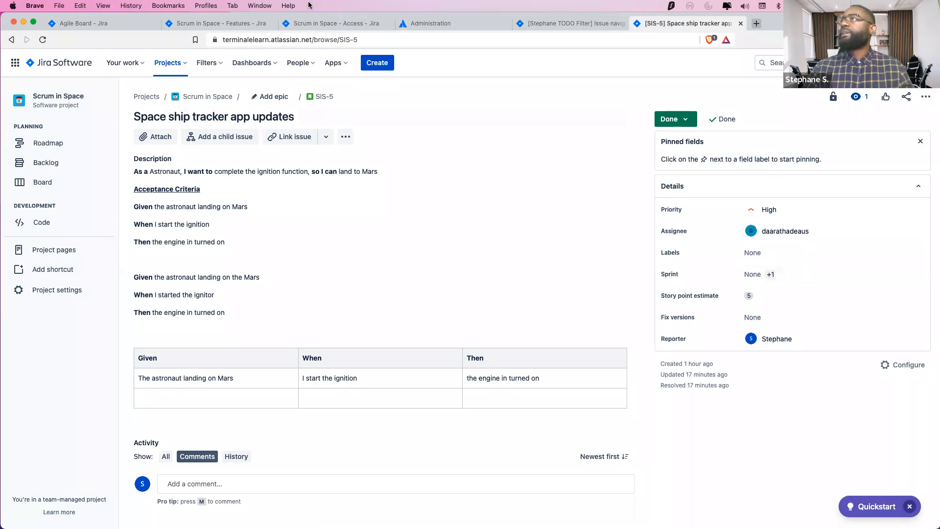
Move SIS-5's status from Done back to In Progress
click(327, 39)
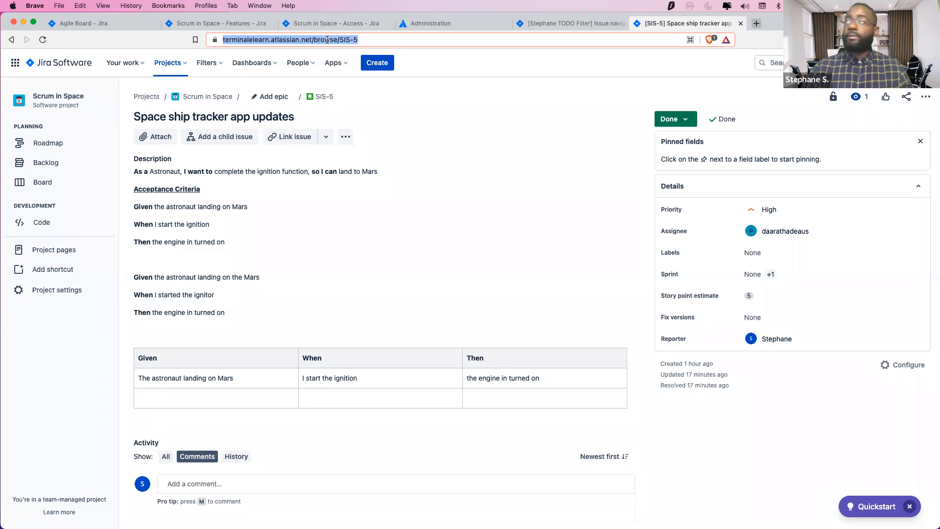
click(688, 120)
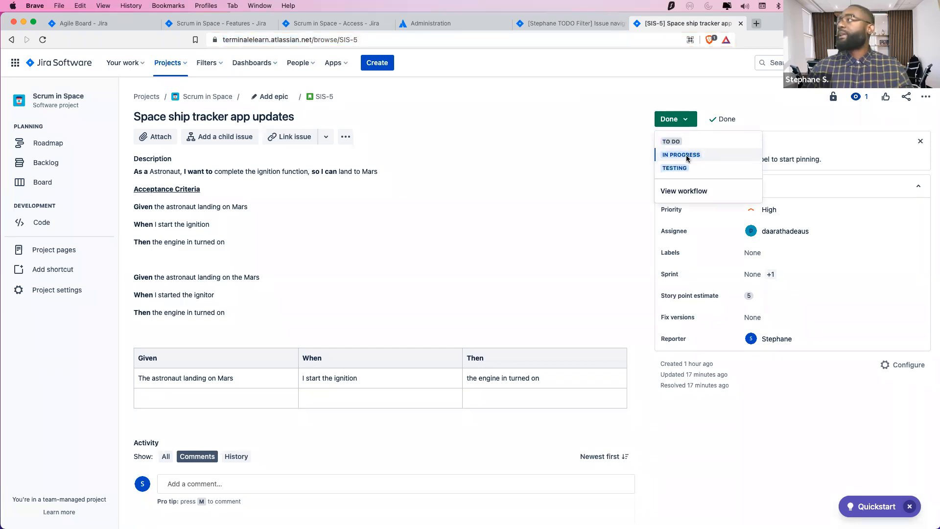
click(687, 156)
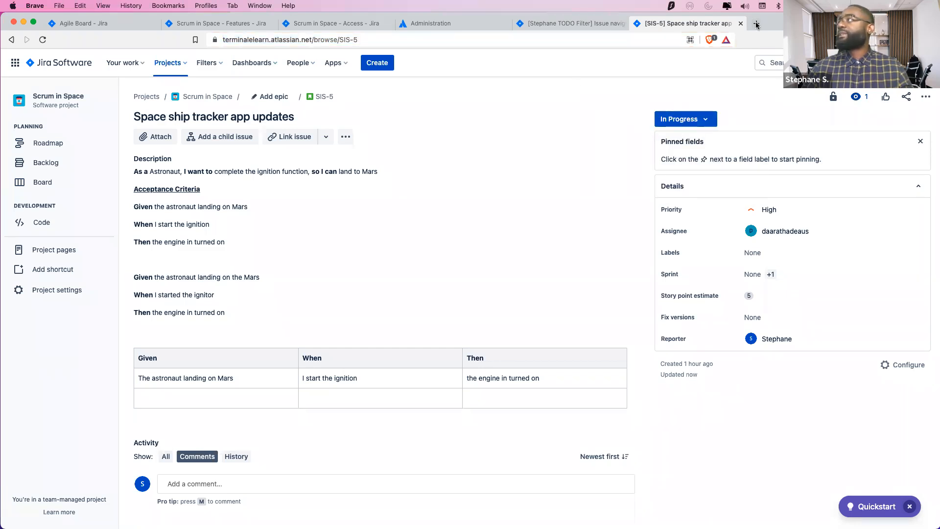
click(757, 24)
Load the SIS-3 issue in a new tab and close the Velocity report tab
text(https://terminalelearn.atlassian.net/browse/SIS-3)
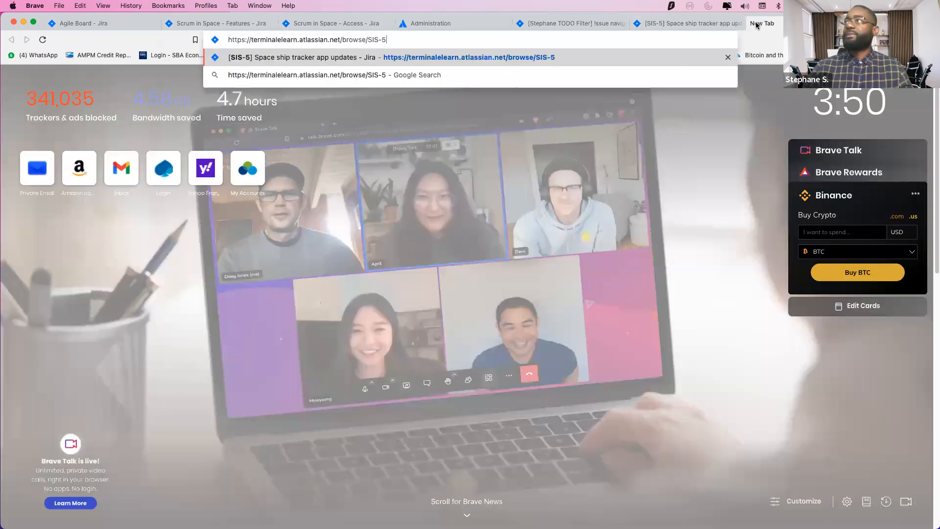
key(Return)
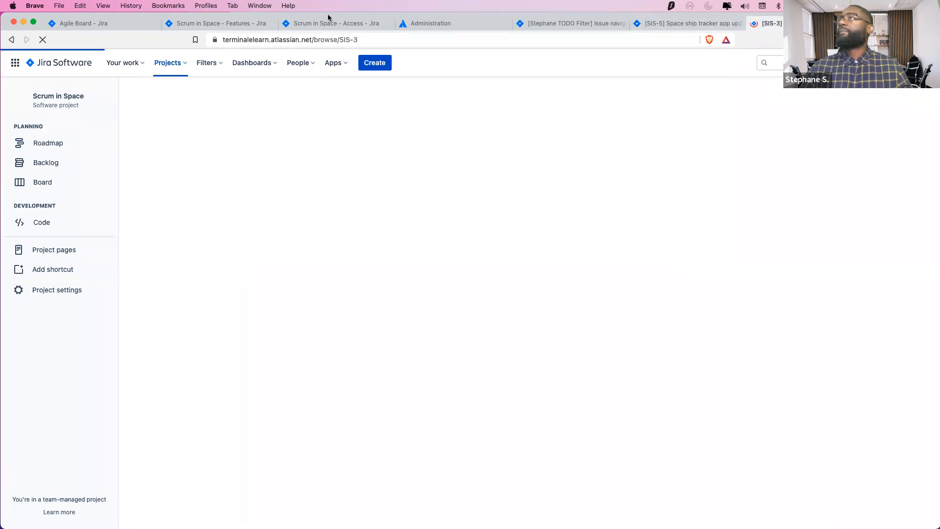
click(120, 29)
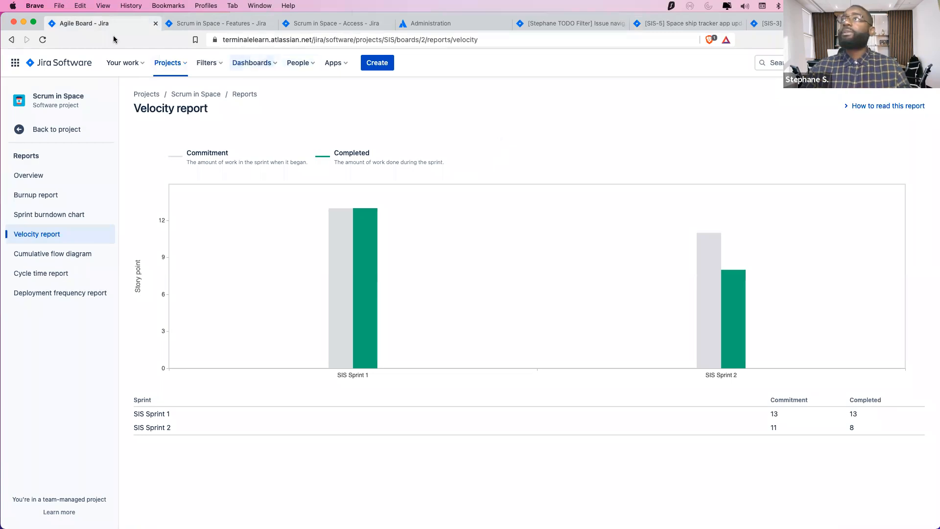
click(156, 24)
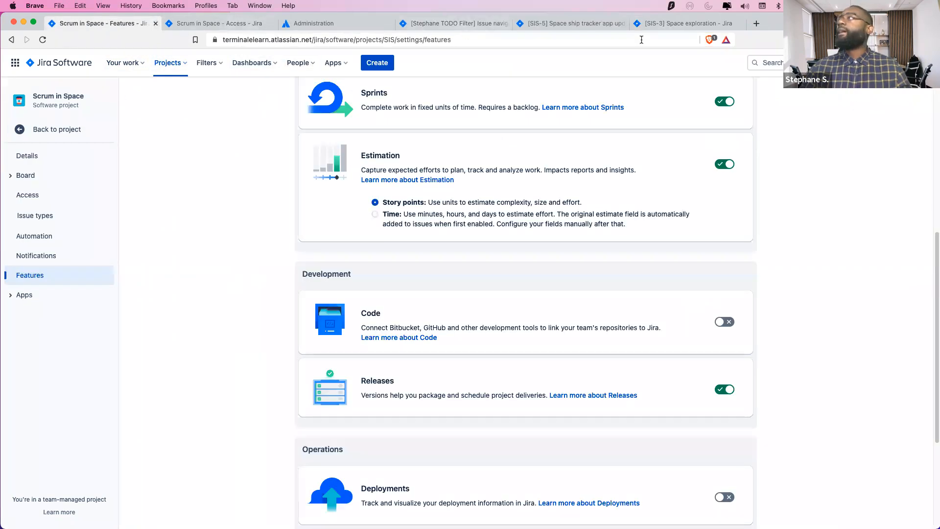
click(682, 25)
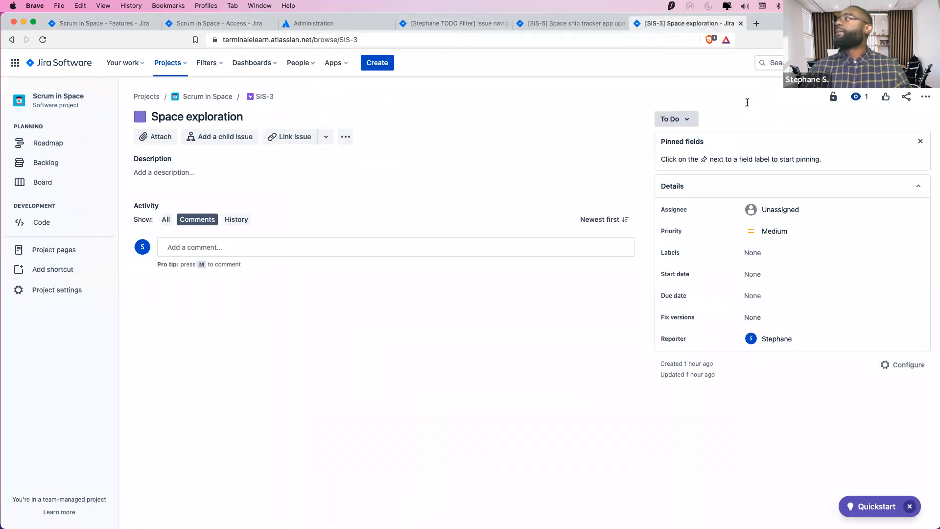
Assign SIS-3 Space exploration to the other invited teammate
click(794, 211)
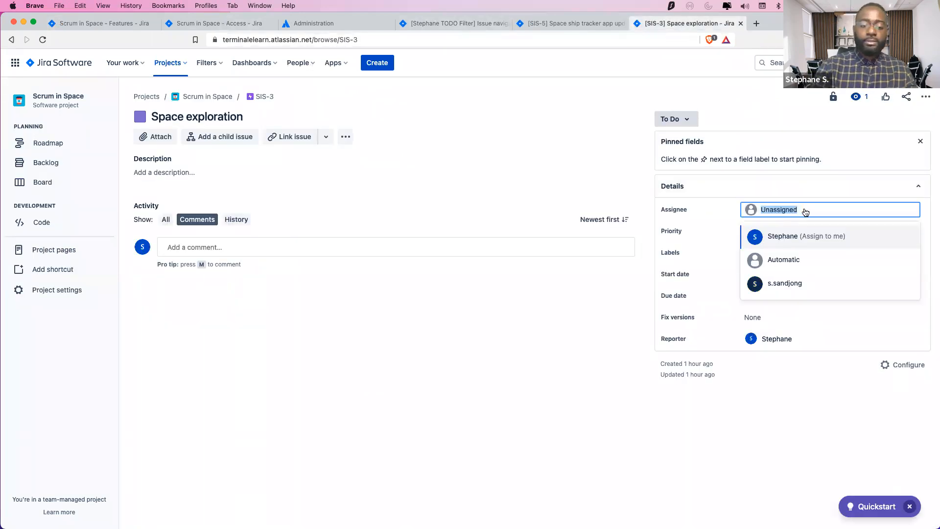
text(marti)
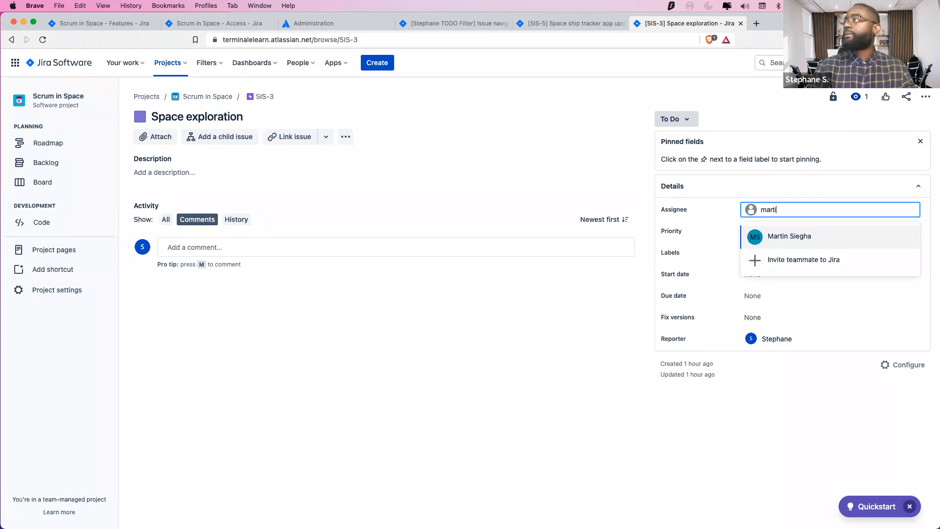
click(828, 241)
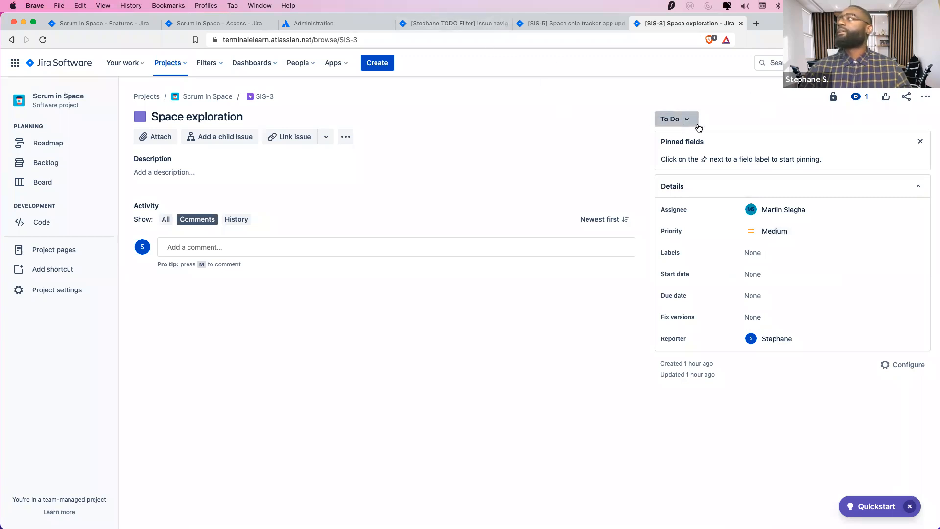
Load issue SIS-1 via the address bar, view its status options, then show the Features settings
click(570, 23)
click(331, 40)
click(370, 39)
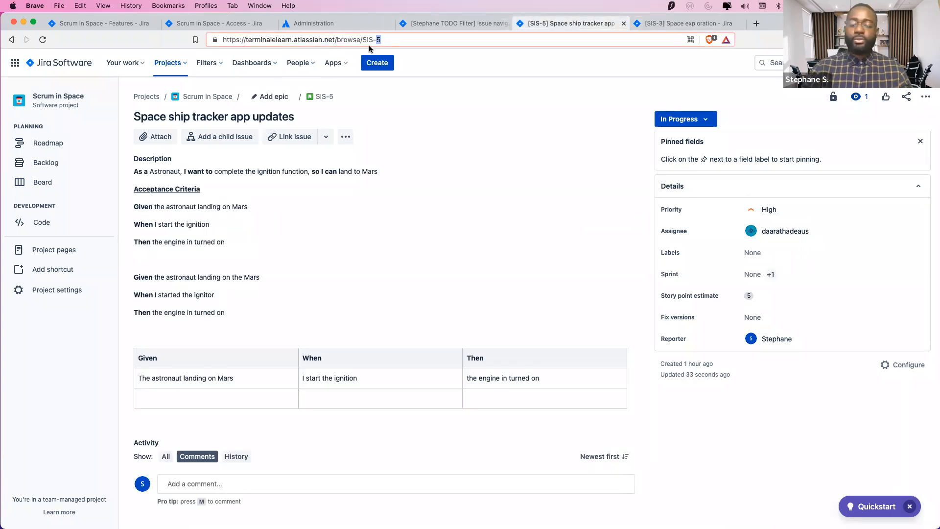
text(1)
key(Return)
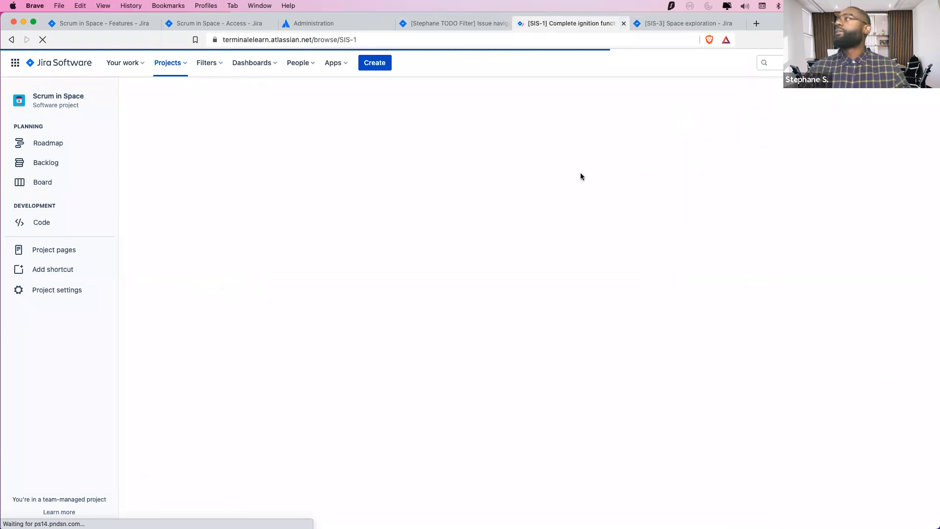
click(686, 119)
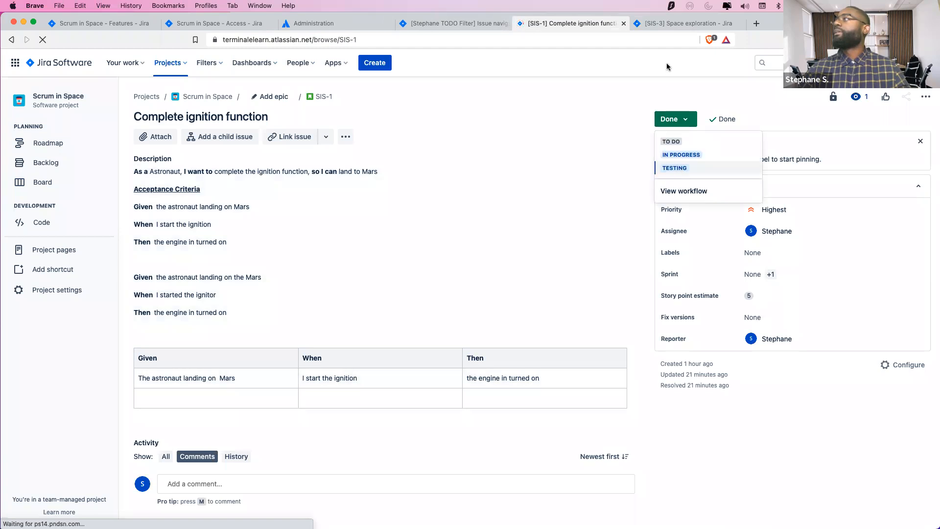
click(676, 25)
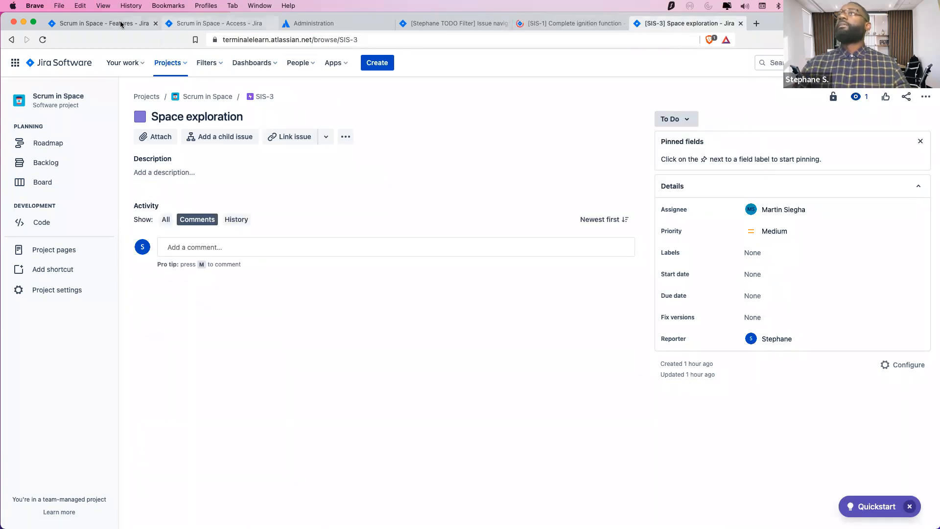
click(105, 24)
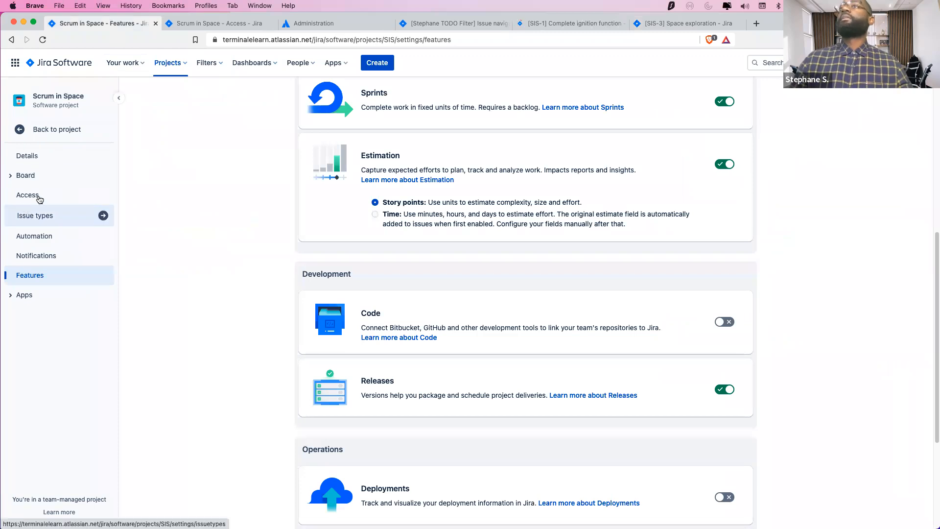
Check the organization's users, then go to the Scrum in Space backlog
click(305, 24)
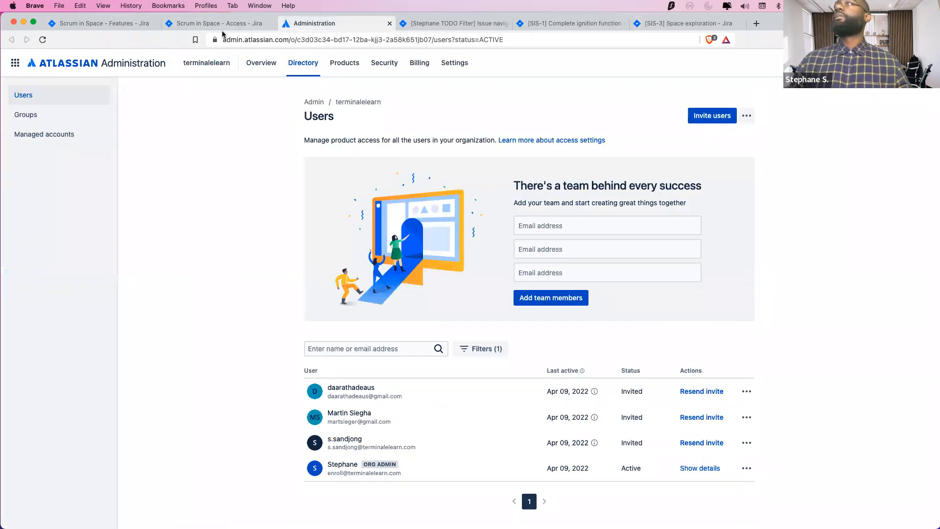
click(224, 28)
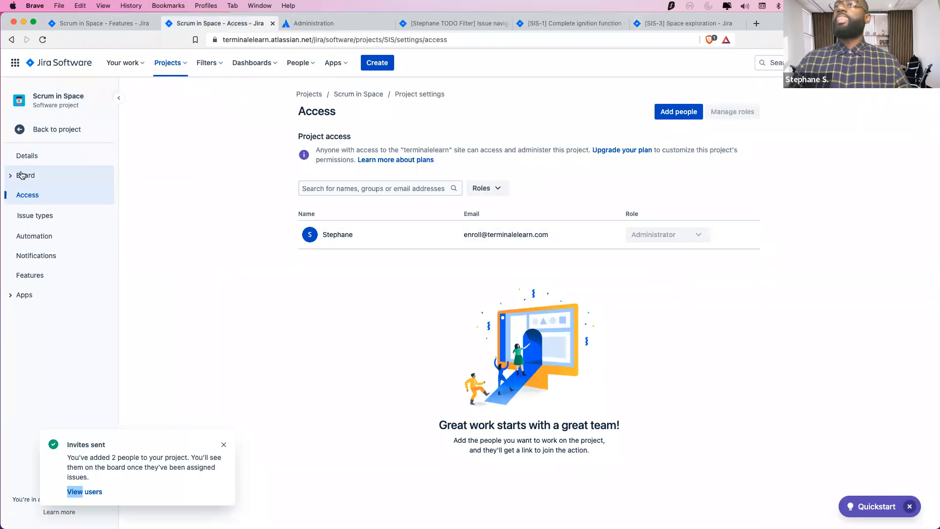
click(44, 129)
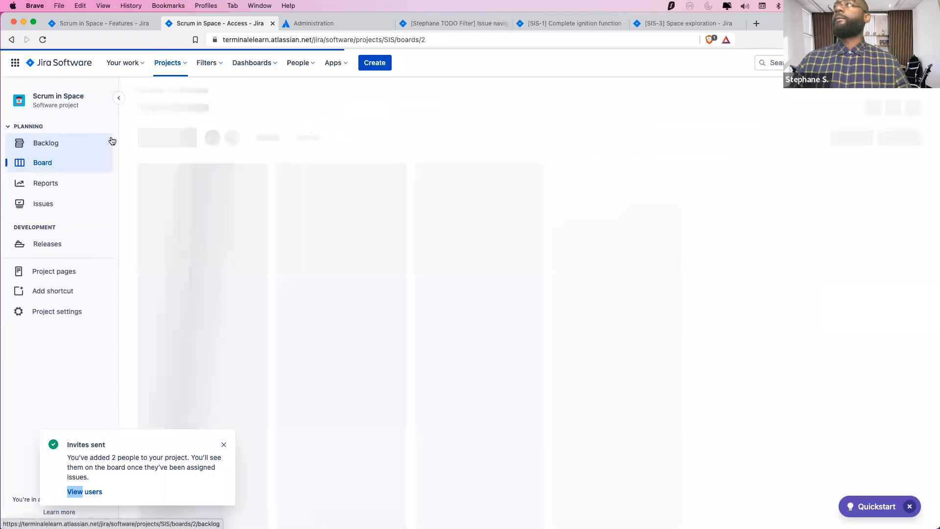
click(54, 151)
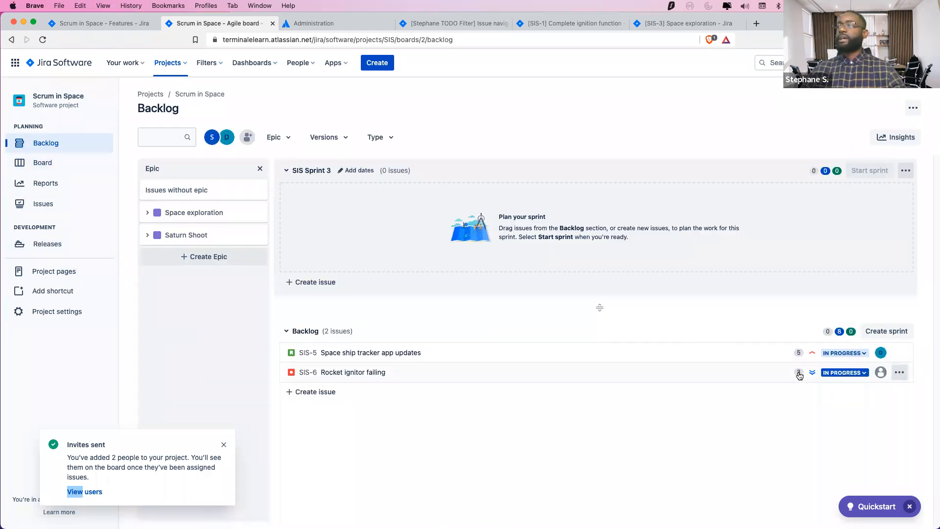
Assign SIS-6 Rocket ignitor failing to the matching new teammate
click(401, 377)
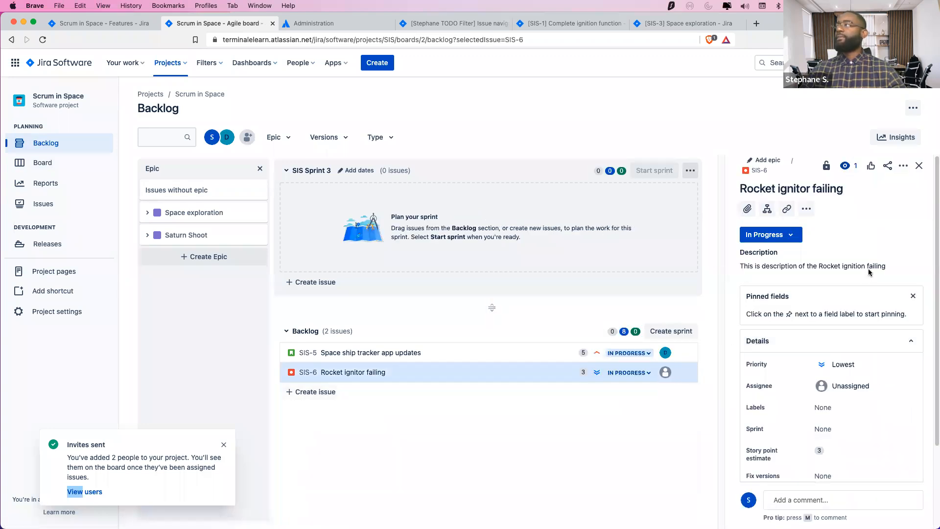
click(853, 387)
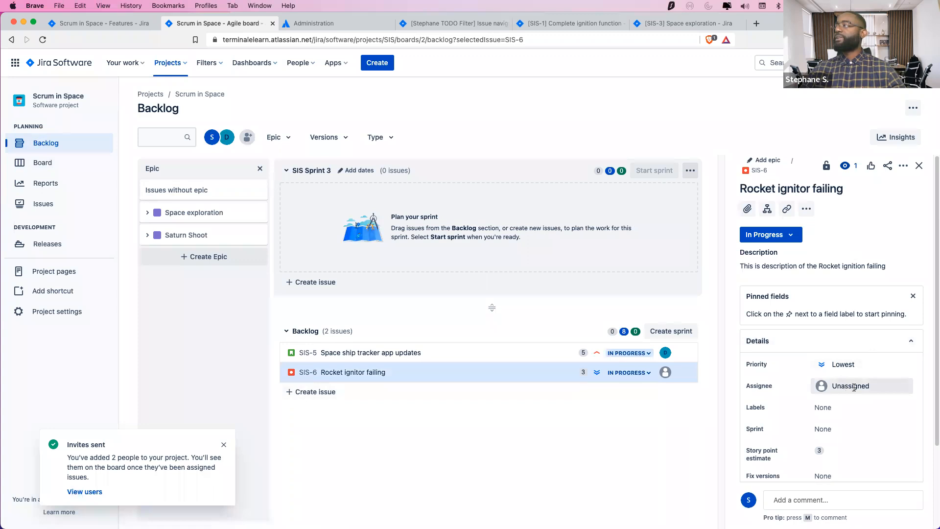
click(862, 388)
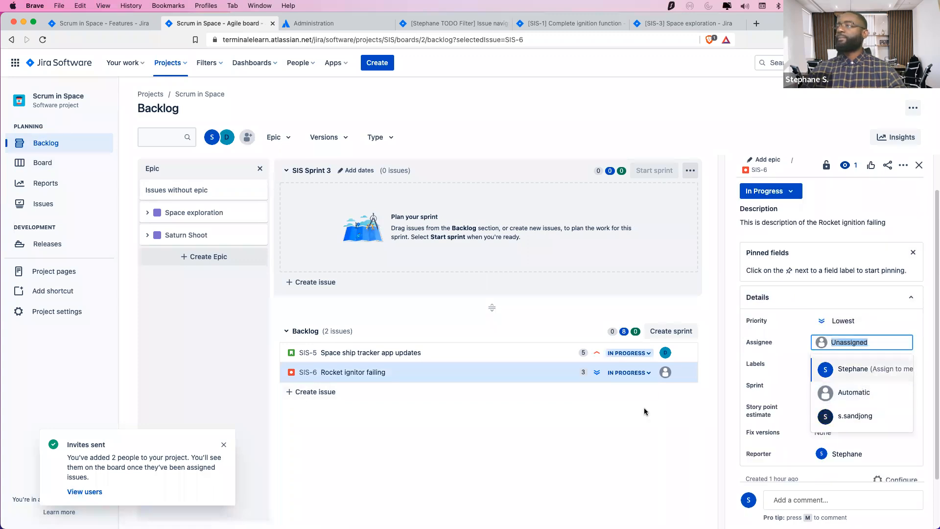
text(mart)
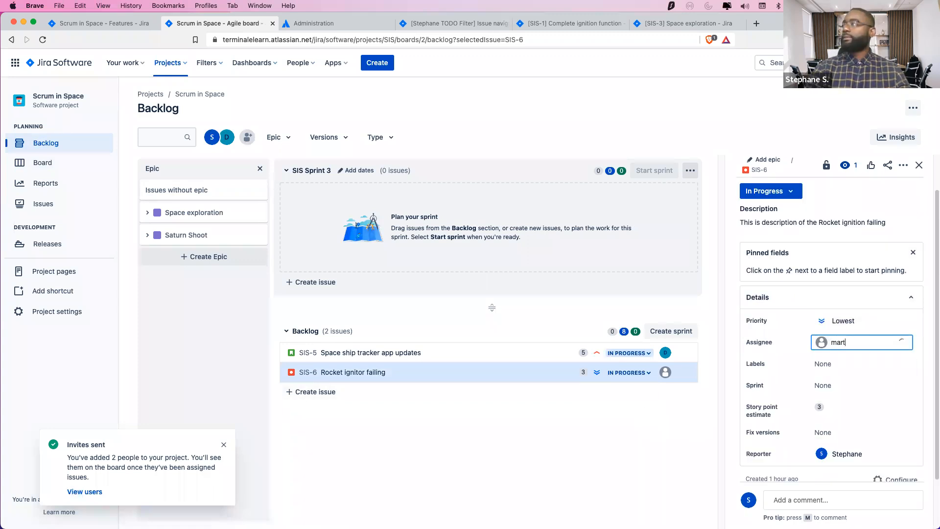
key(Return)
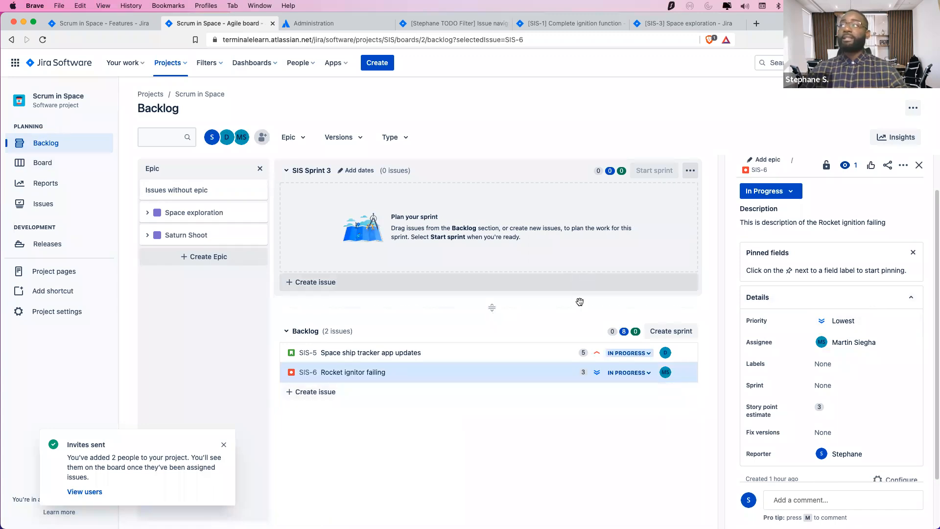
Drag SIS-5 and then SIS-6 from the backlog into SIS Sprint 3
drag(498, 358, 490, 196)
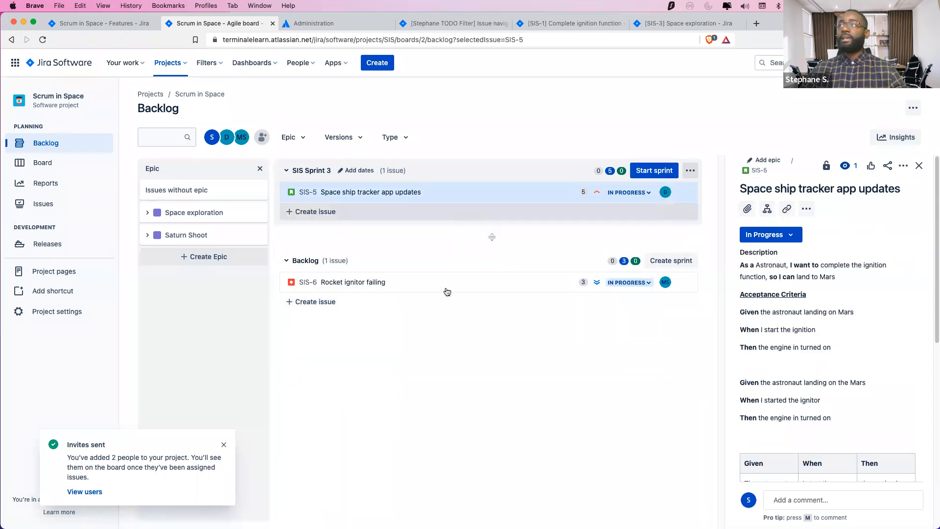
click(391, 282)
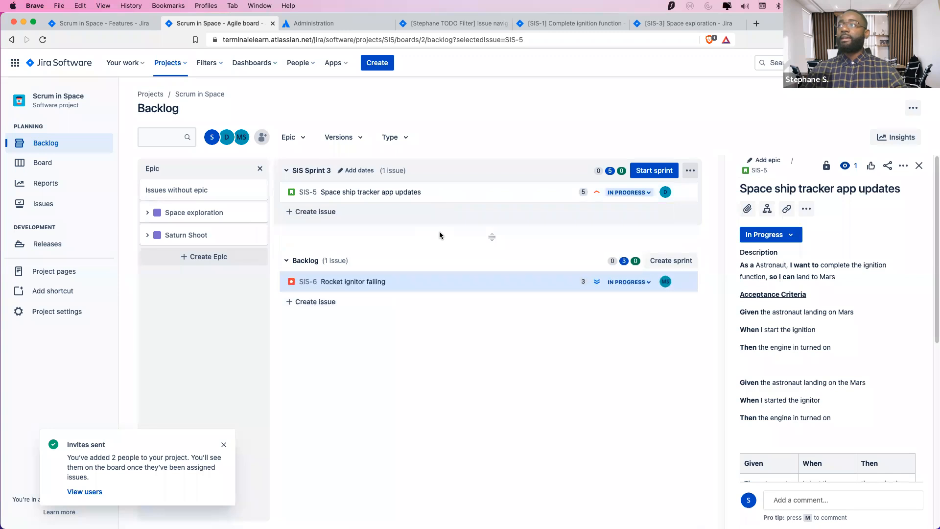
drag(395, 280, 404, 207)
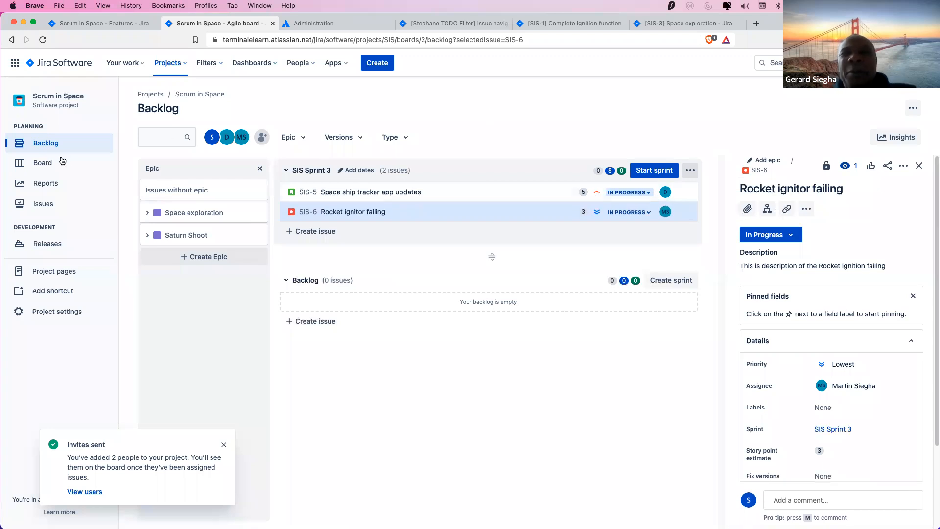
Start SIS Sprint 3 with the sprint goal 'Our new Goal!'
click(647, 171)
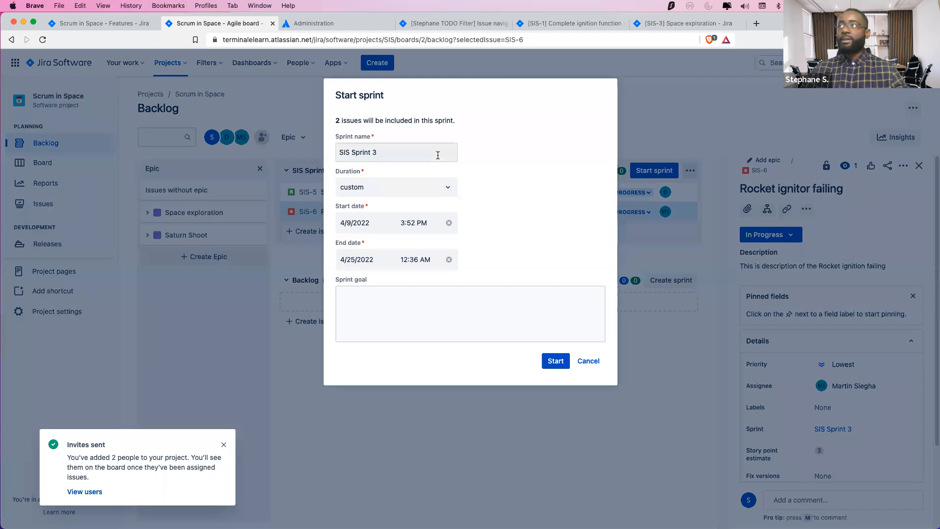
click(499, 321)
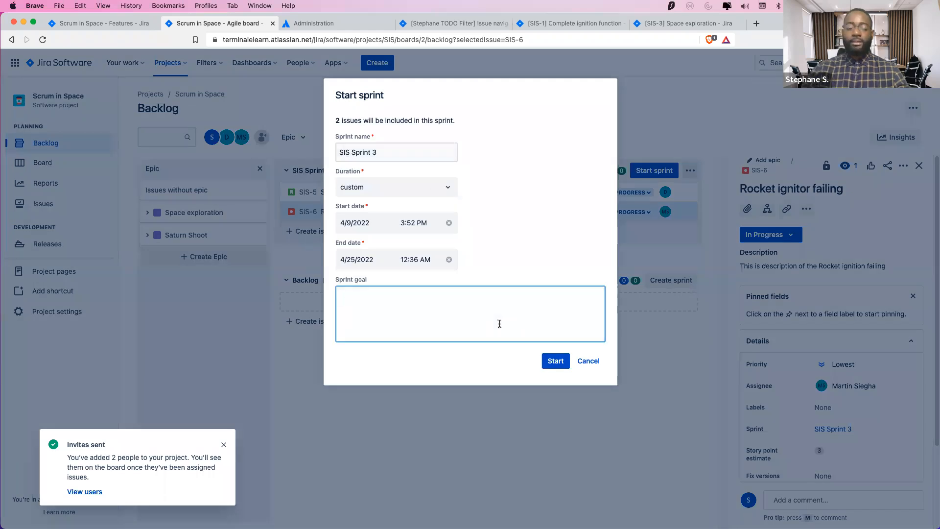
text(Our new Goal!)
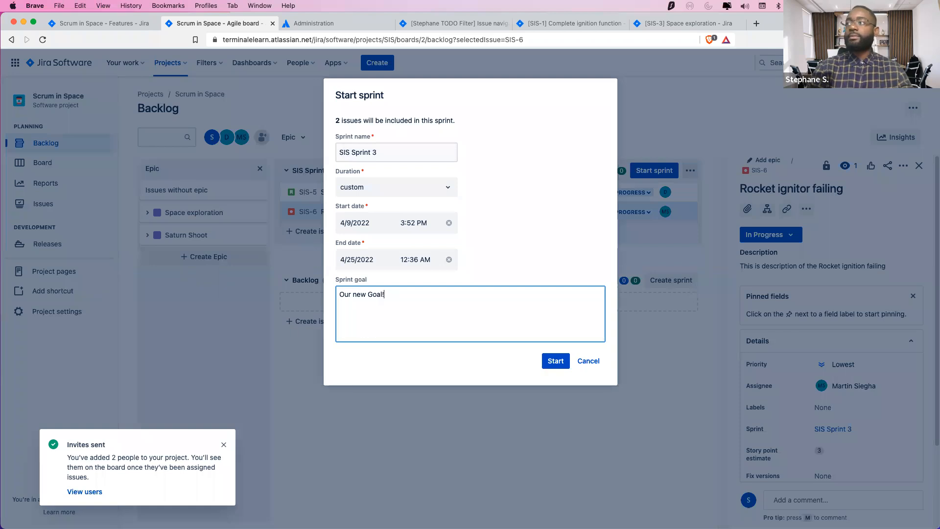
click(557, 364)
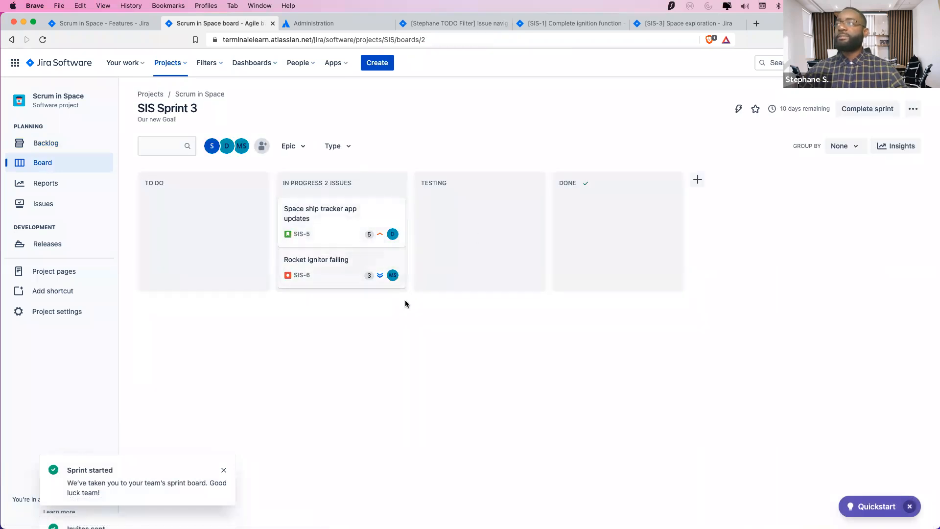
Filter the board by each teammate's avatar, then clear the assignee filter
click(227, 147)
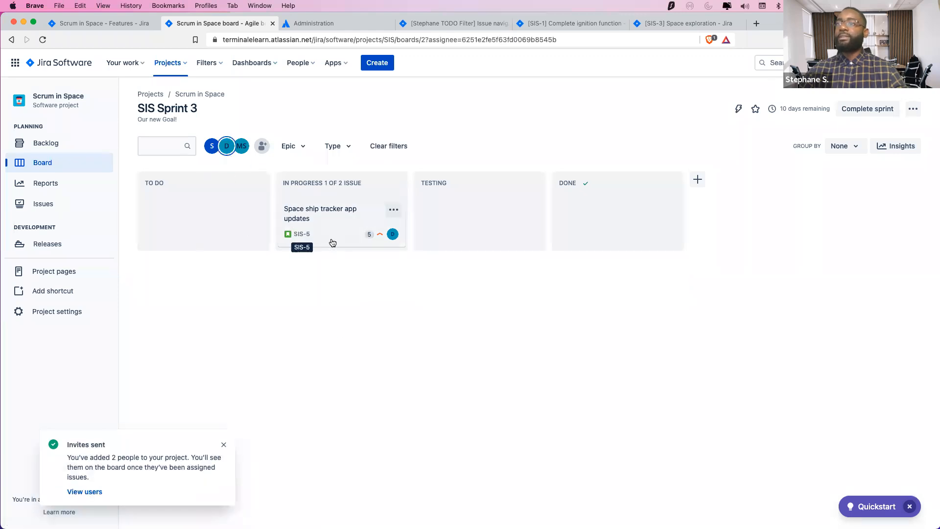
click(242, 147)
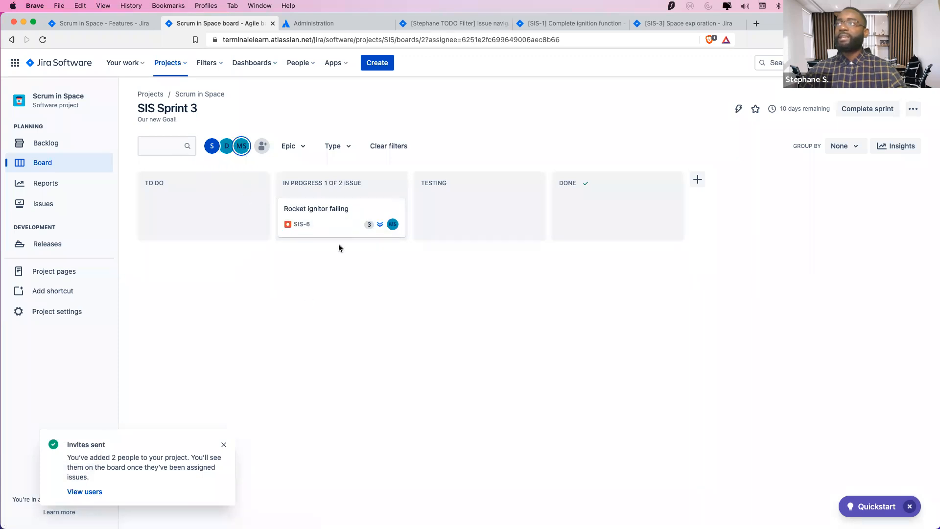
click(243, 150)
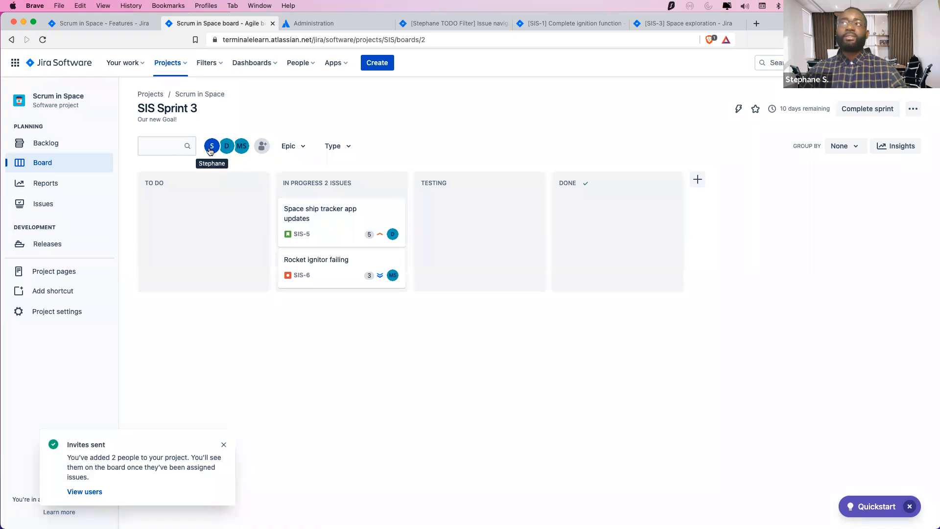
click(210, 150)
click(211, 150)
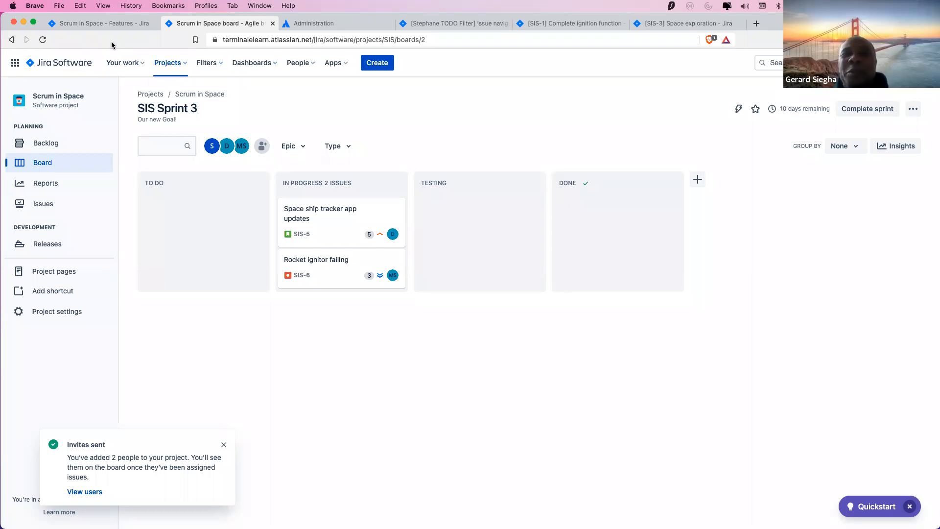
click(47, 39)
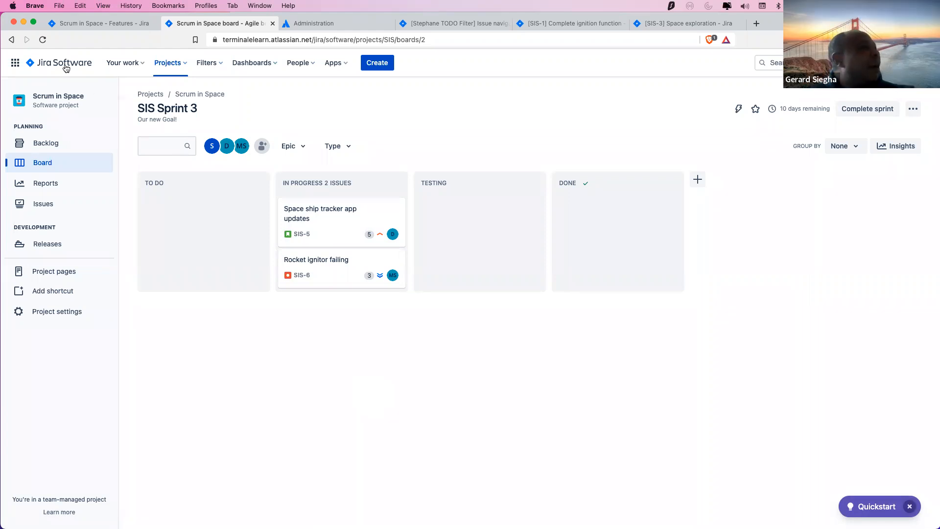
click(44, 39)
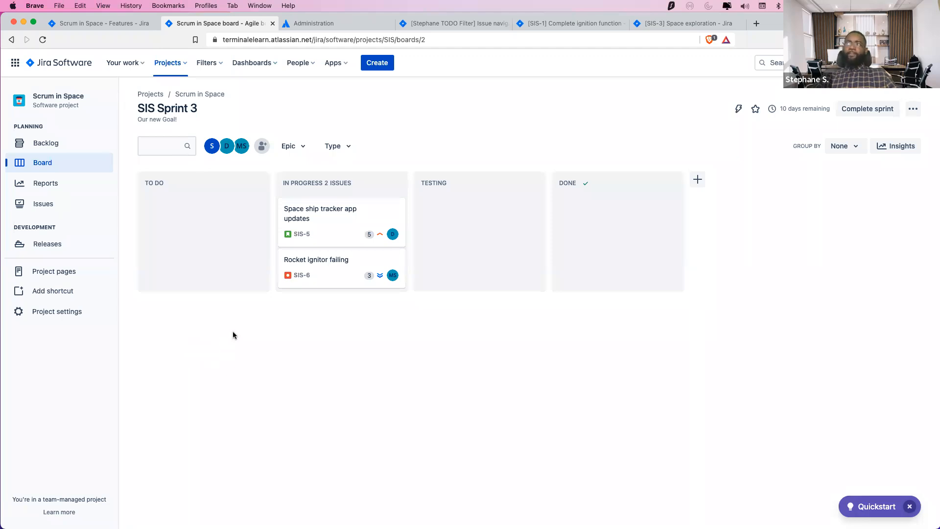
click(372, 40)
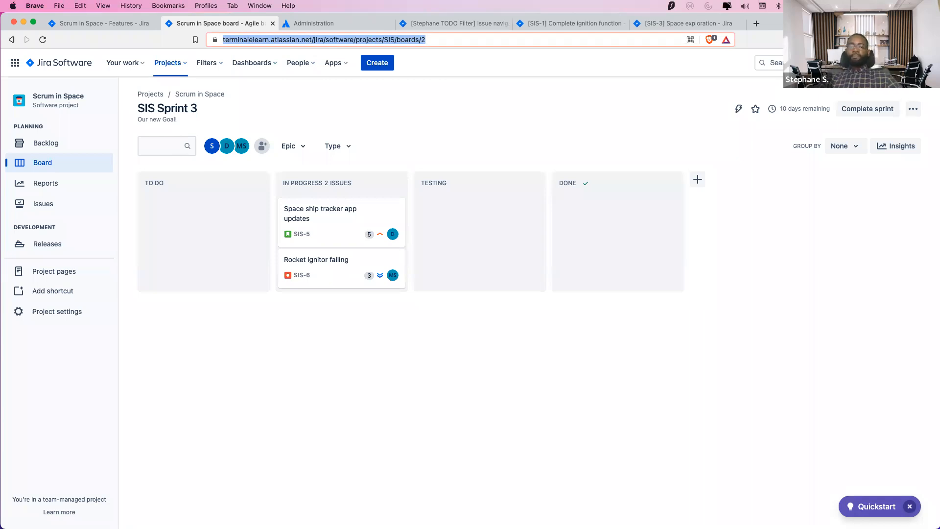
With SIS-5 and SIS-6 in the Done column, open SIS-5's issue details
click(744, 358)
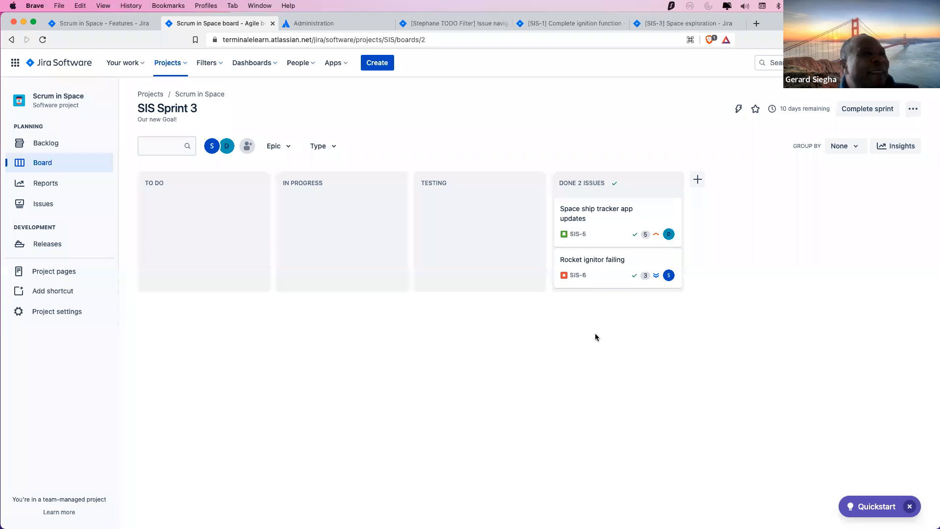
click(618, 228)
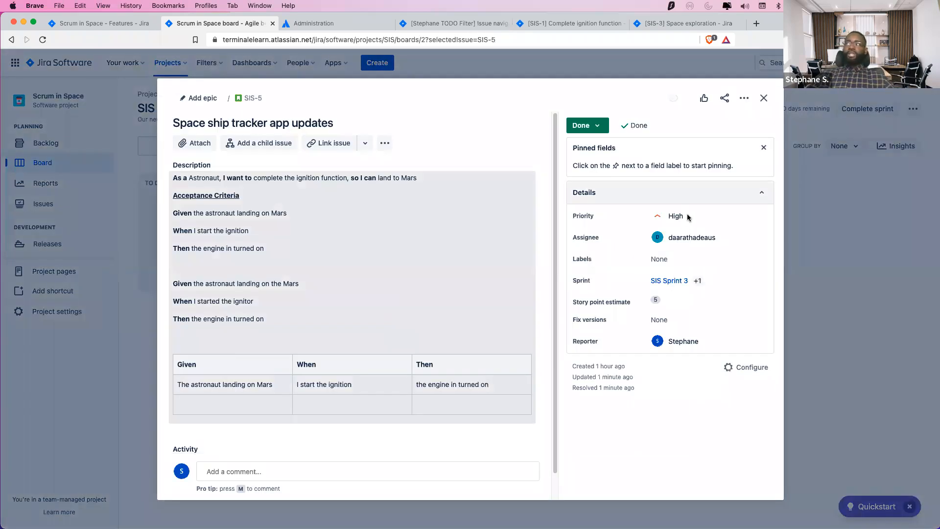
Search a teammate's name in SIS-5's assignee field, close the issue unchanged, then reopen it
click(688, 234)
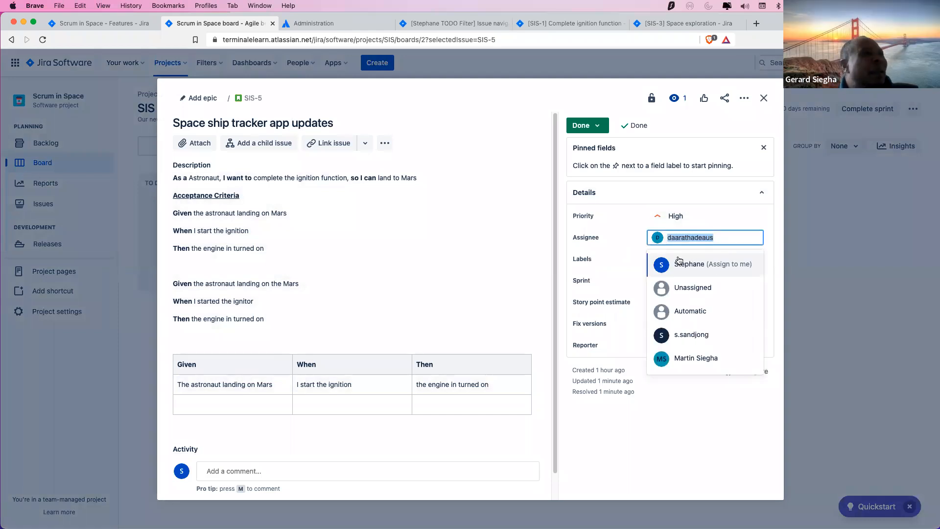
text(stephane)
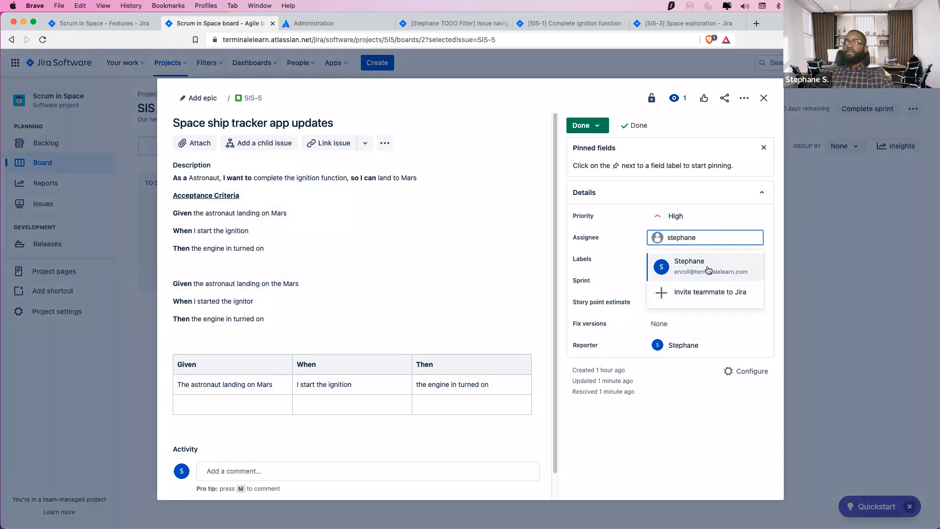
click(763, 98)
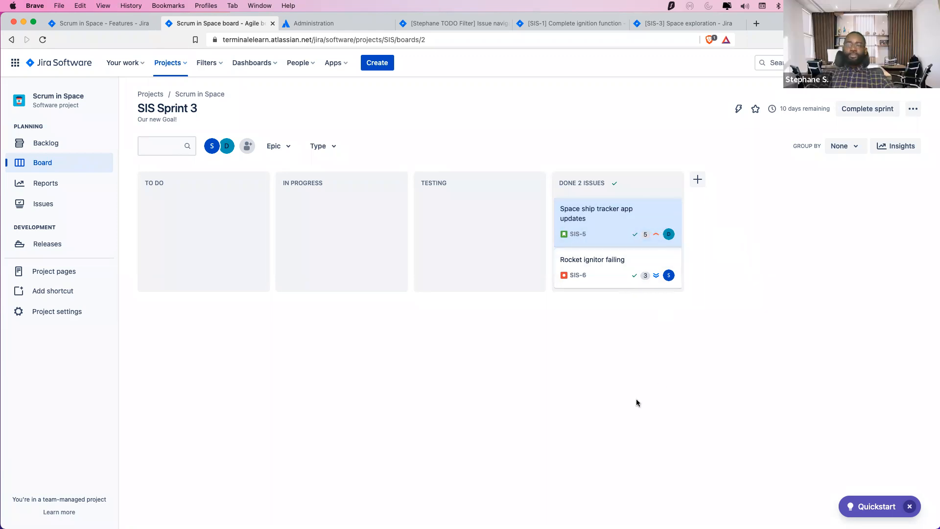
click(612, 224)
click(603, 233)
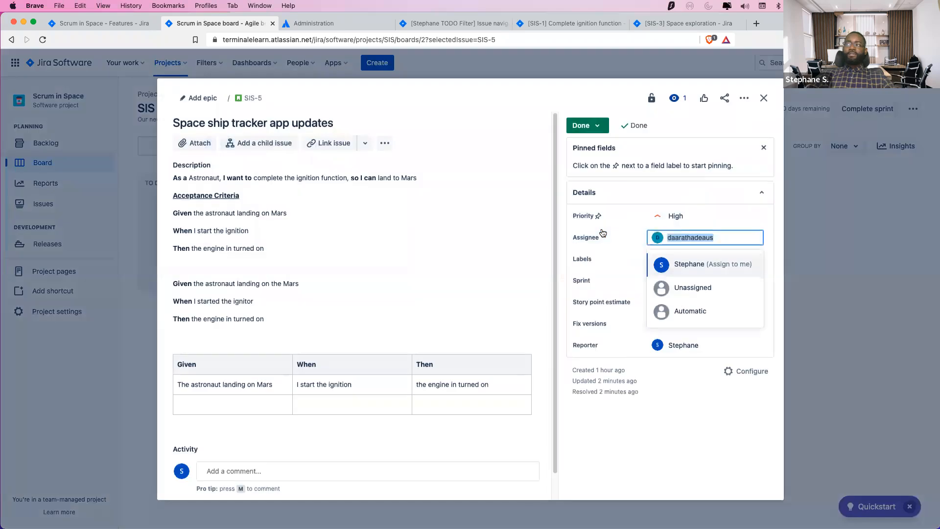
click(777, 179)
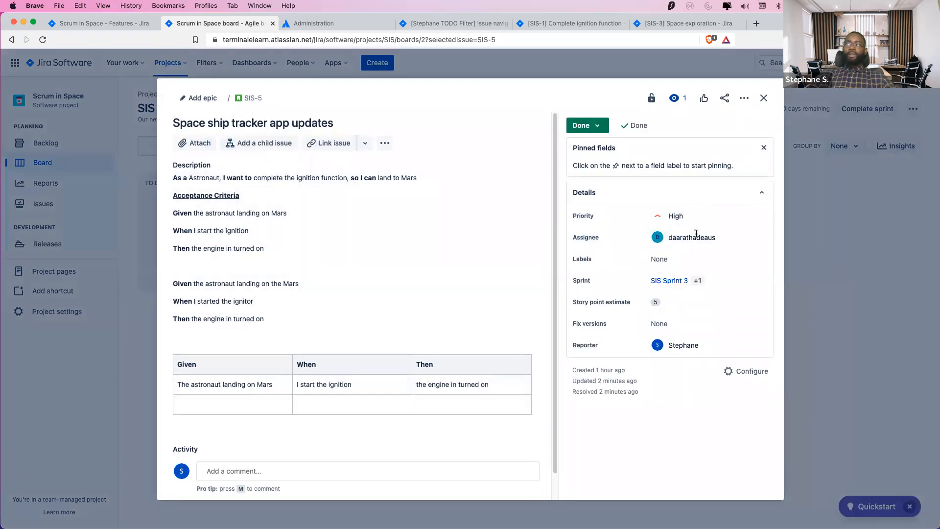
click(729, 239)
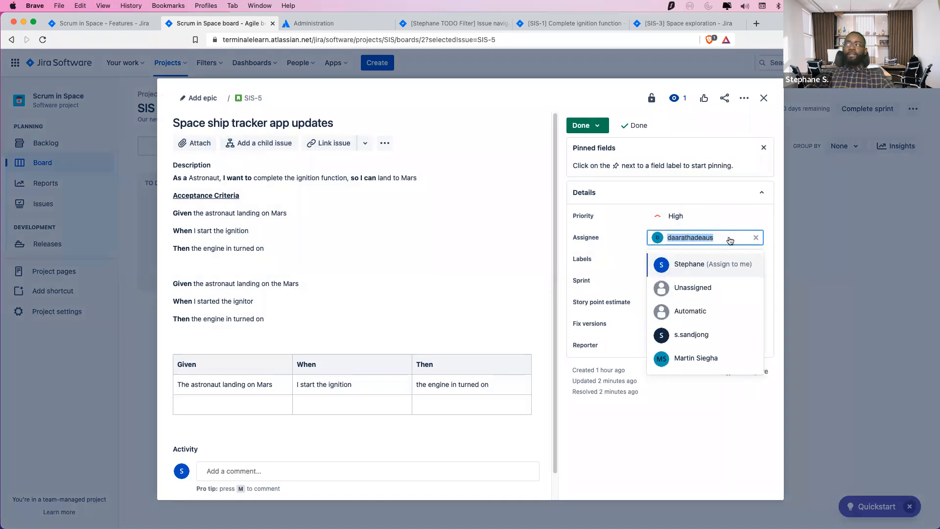
key(BackSpace)
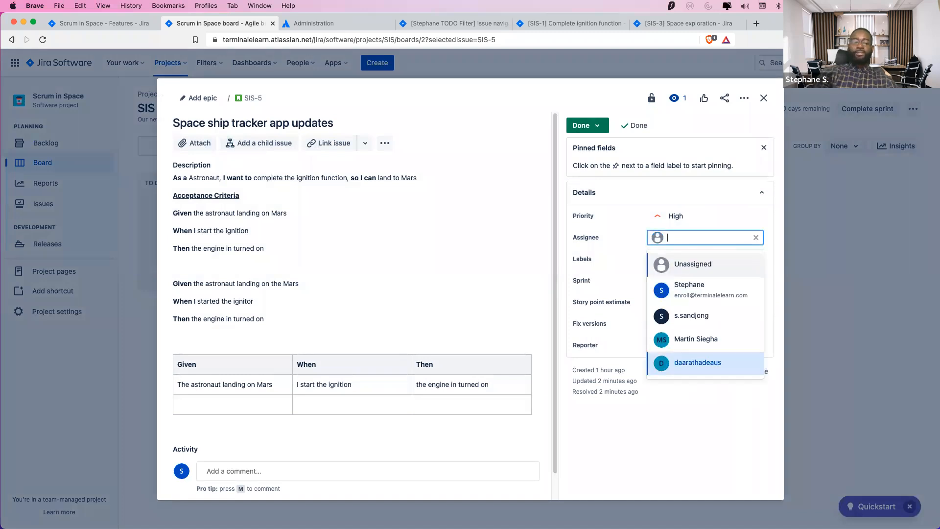
text(stepha)
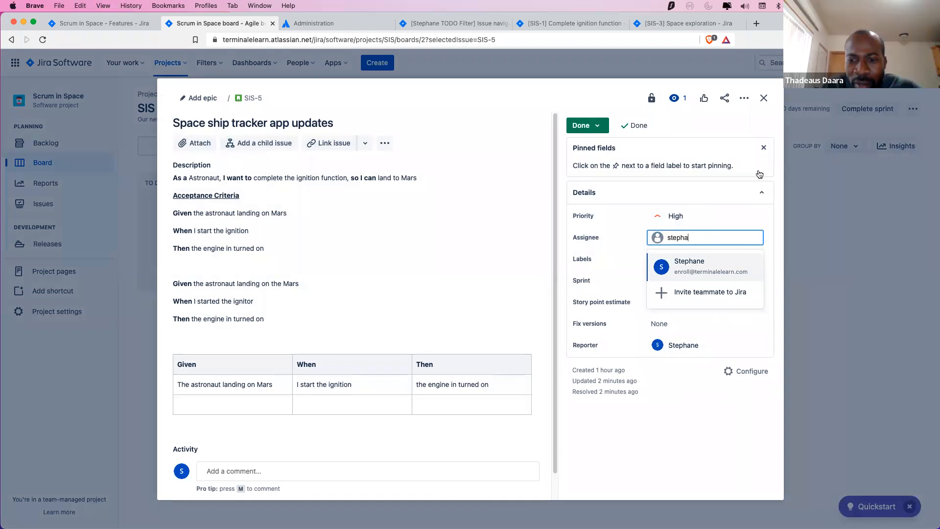
click(764, 98)
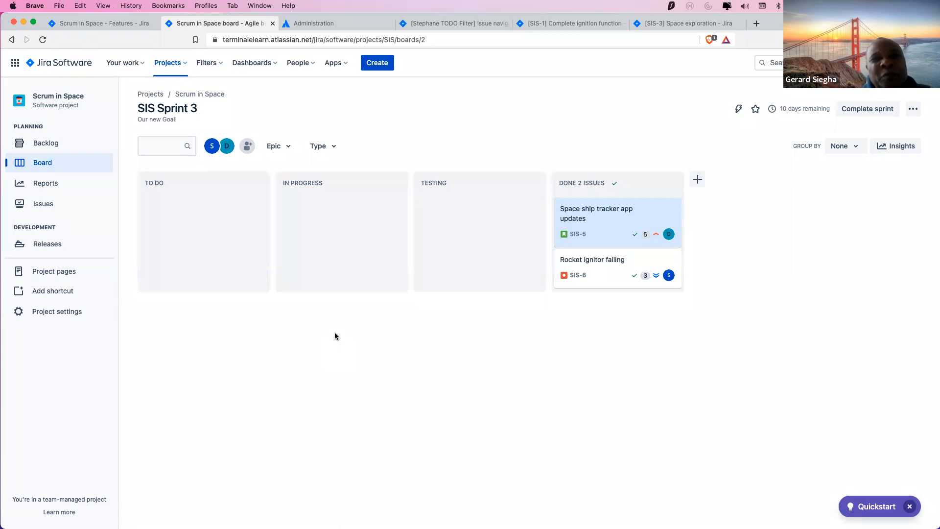
Open SIS-5, dismiss the assignee list, check its view permissions, then close and reopen it
click(612, 226)
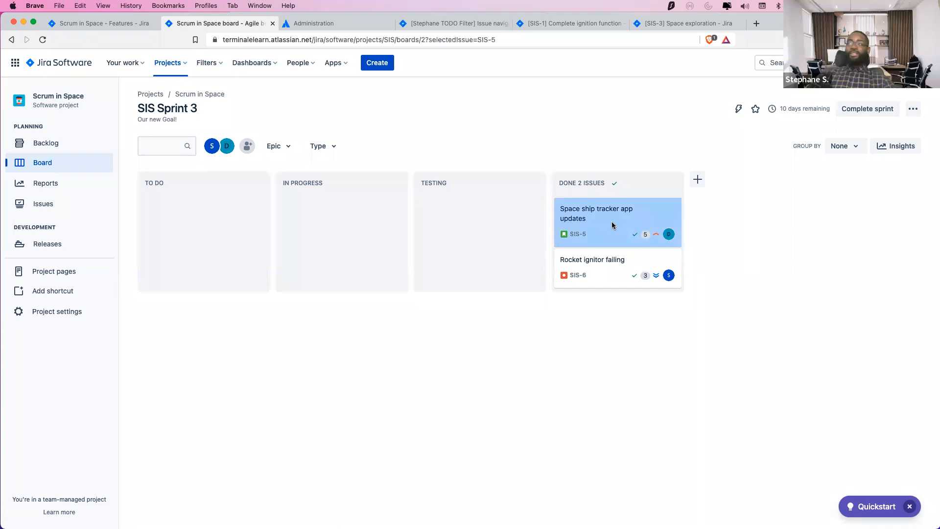
key(a)
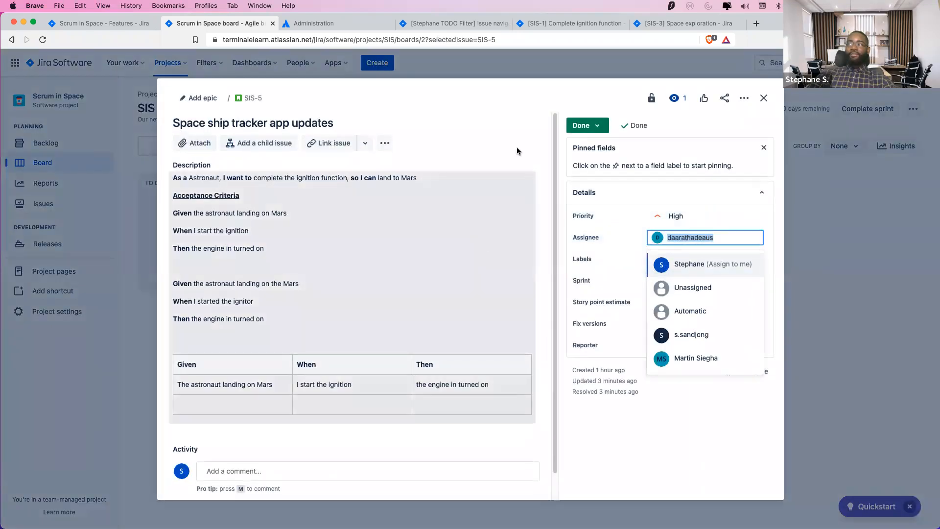
click(528, 106)
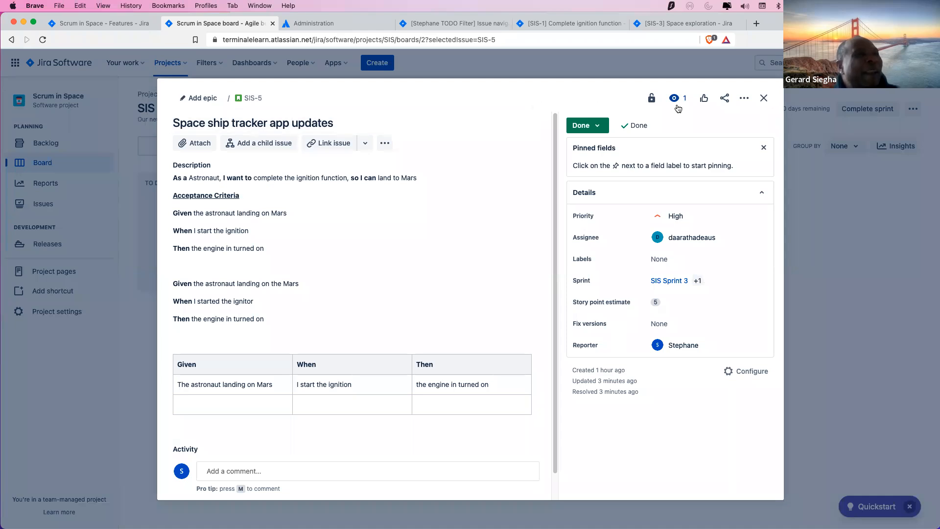
click(651, 98)
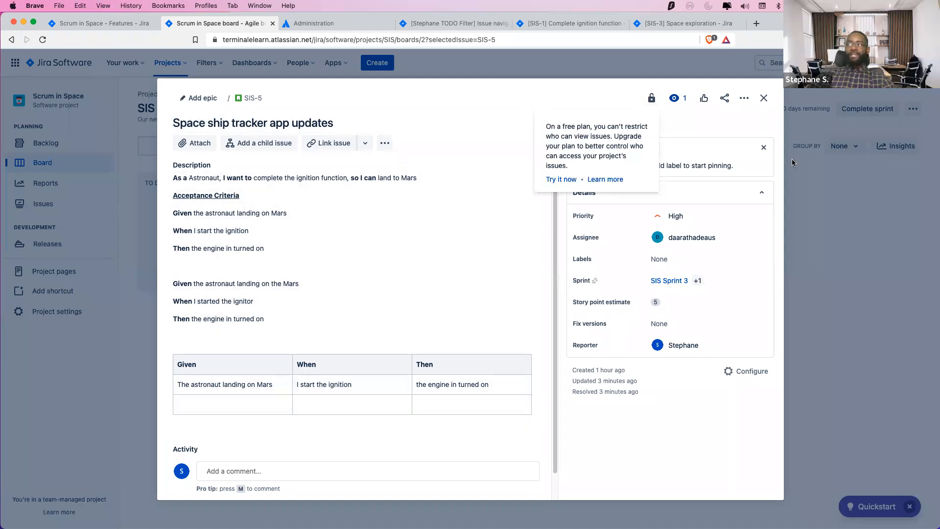
click(763, 98)
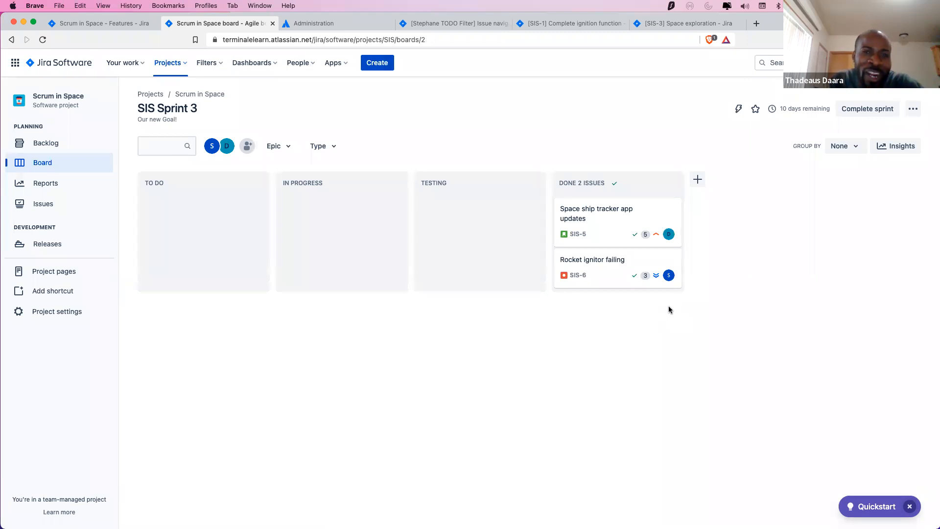
click(648, 219)
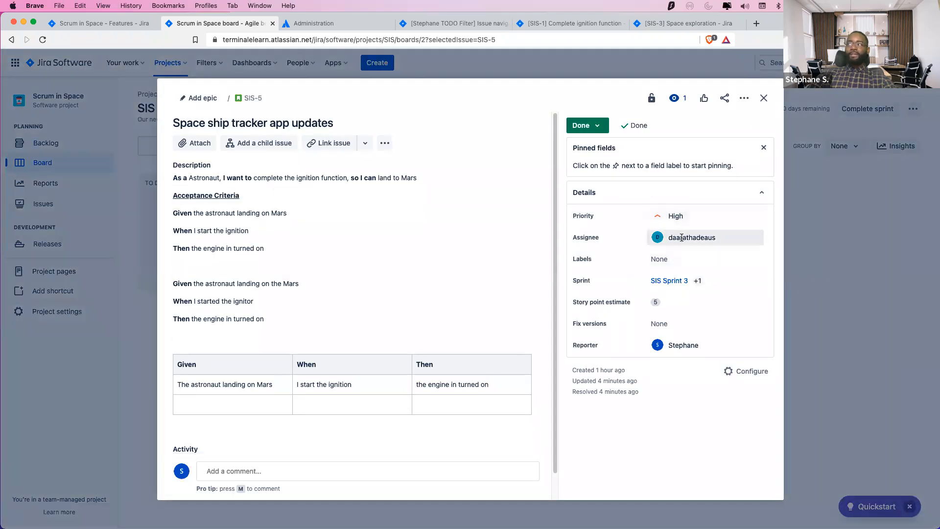
Reopen SIS-5, search a teammate in its assignee field, and close it again without changing anything
click(763, 98)
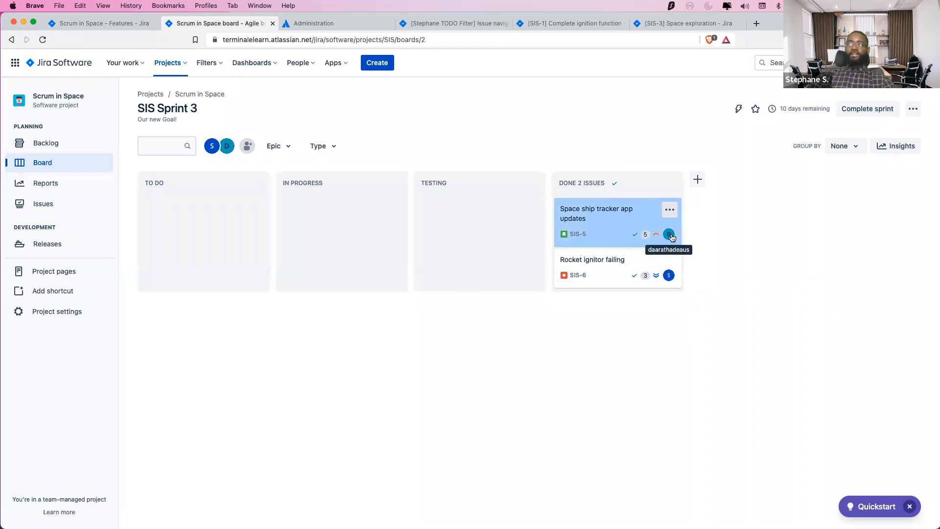
click(616, 223)
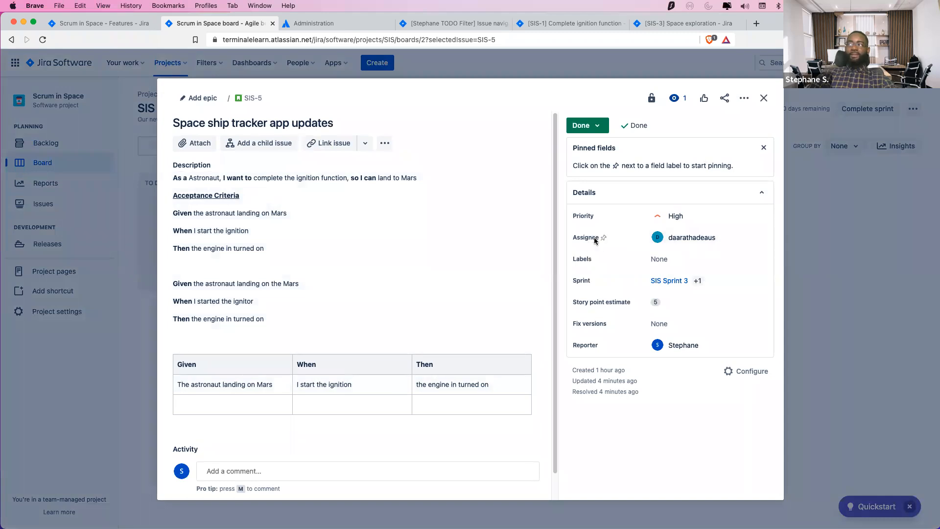
click(718, 238)
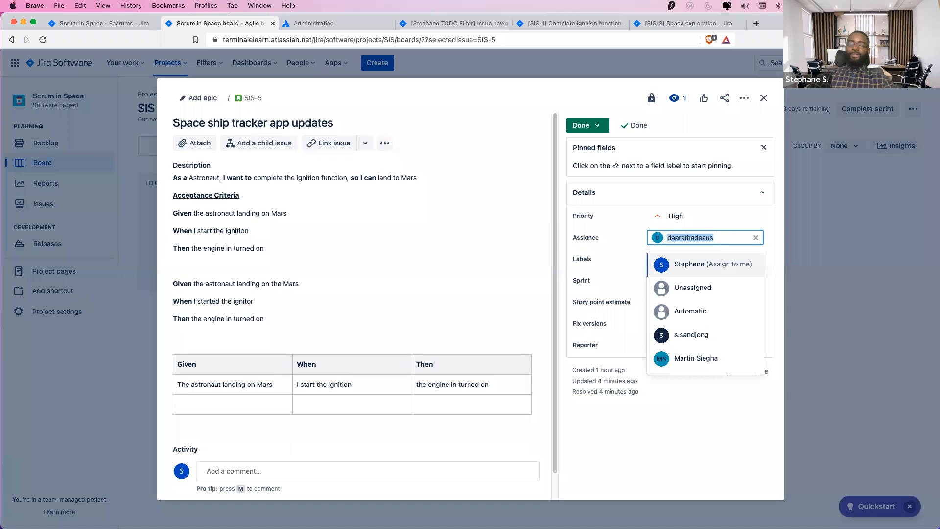
key(BackSpace)
text(Steph)
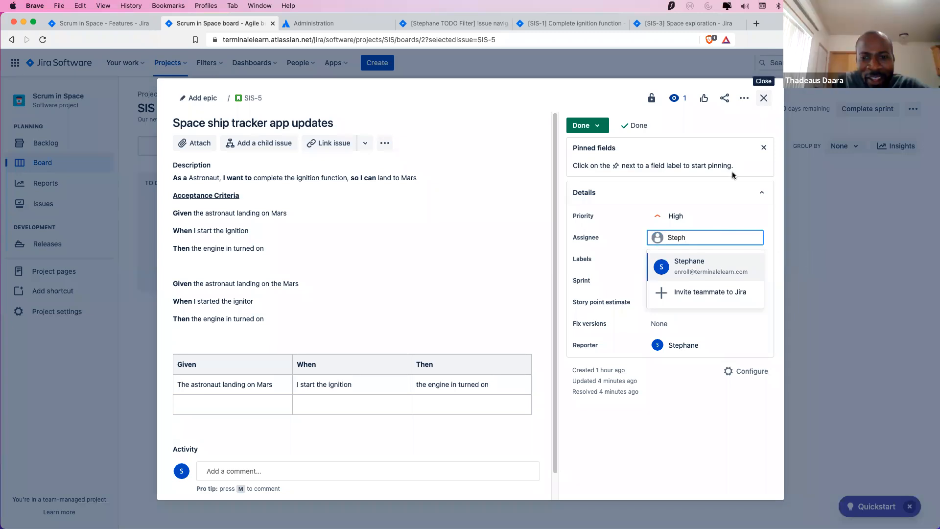
click(764, 97)
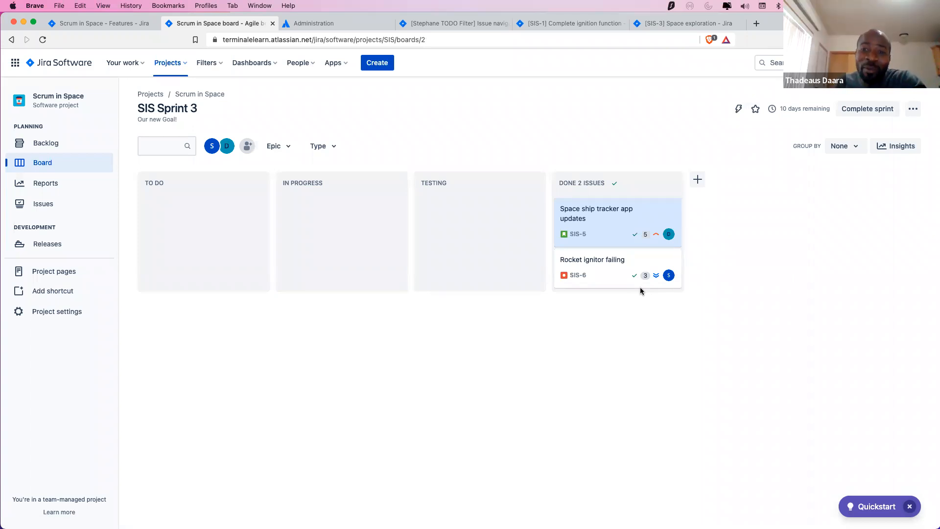
click(606, 225)
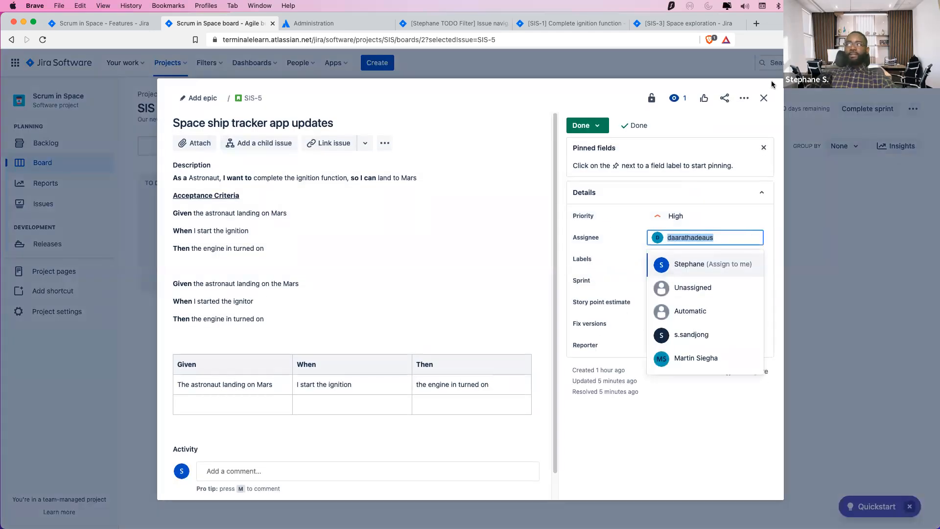
click(763, 97)
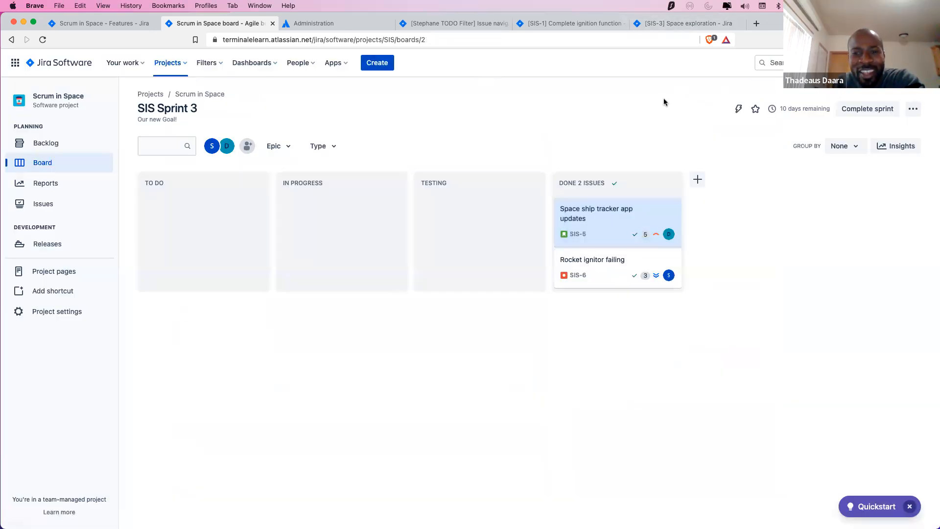
Change the SIS-1 tab's address to the SIS-5 issue and copy that URL
click(661, 23)
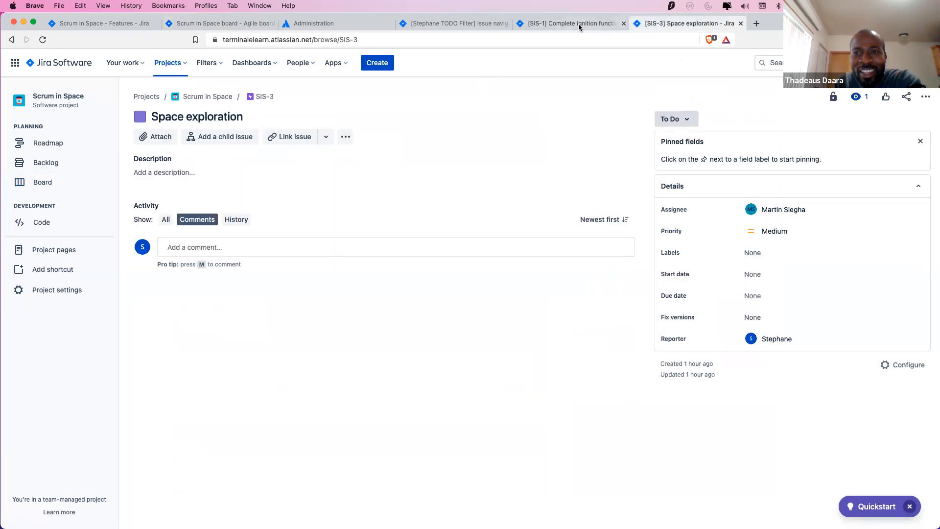
click(577, 23)
click(500, 36)
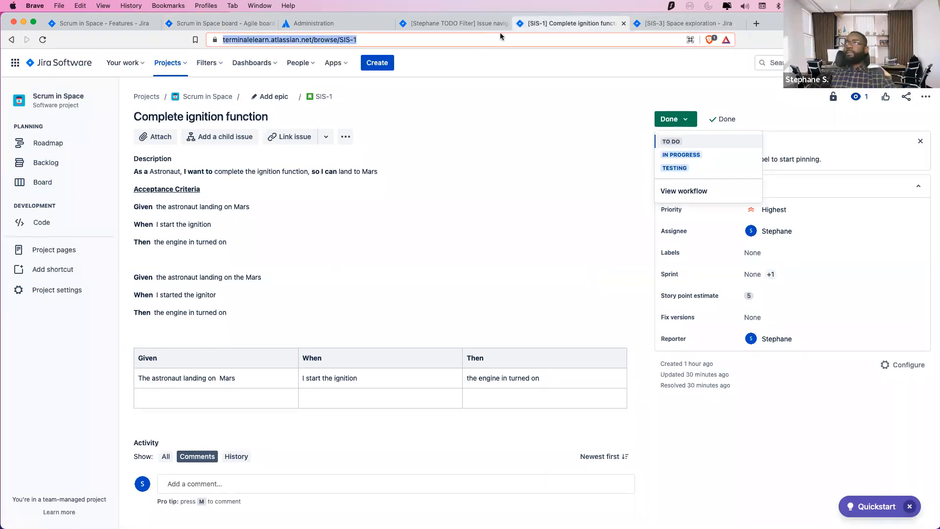
key(Right)
key(BackSpace)
text(5)
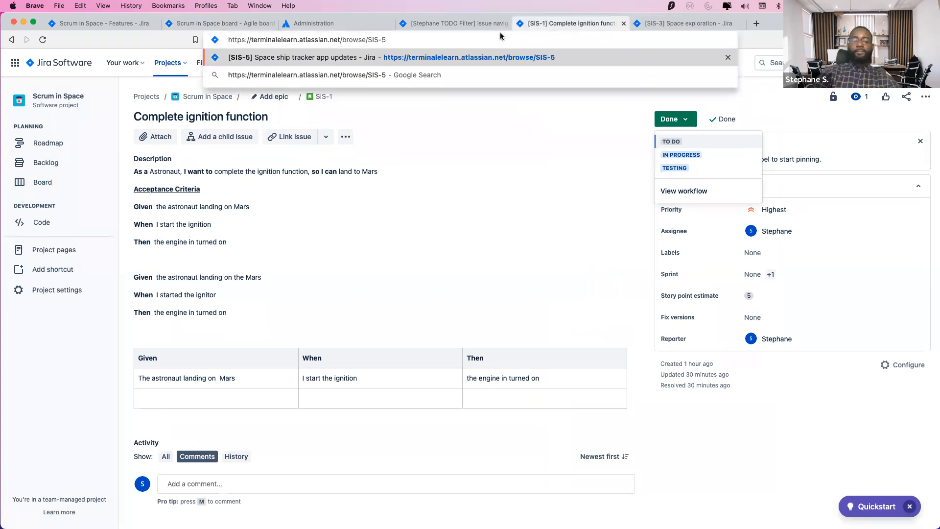
key(super+a)
key(super+c)
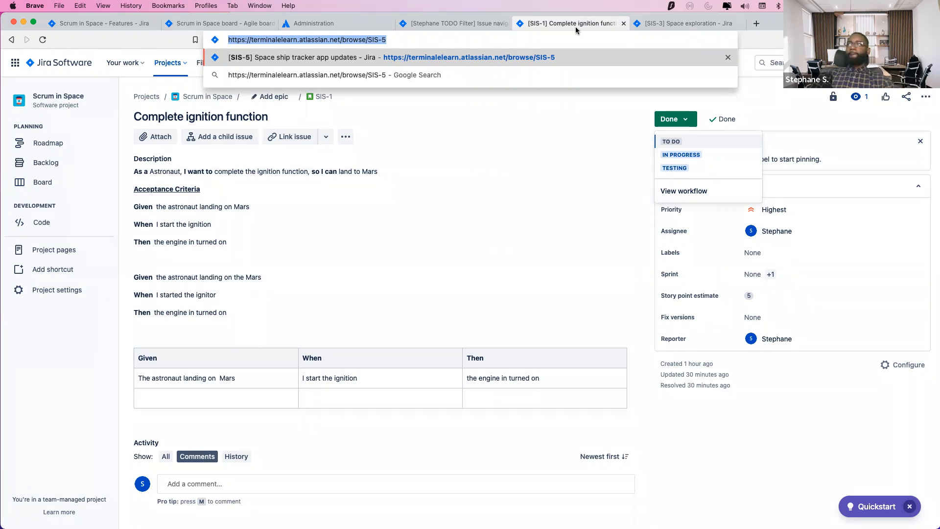
Dismiss the open suggestions and return through the tabs to the SIS Sprint 3 board
click(757, 447)
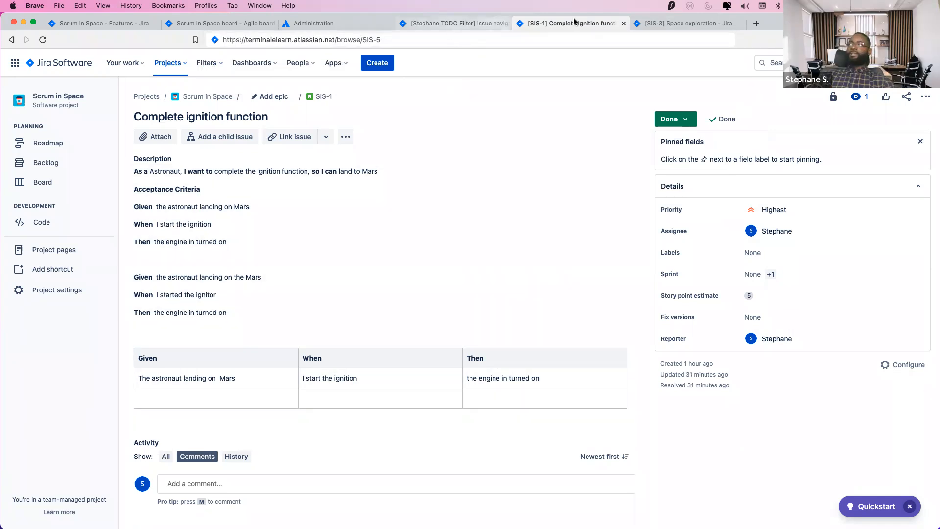
click(658, 23)
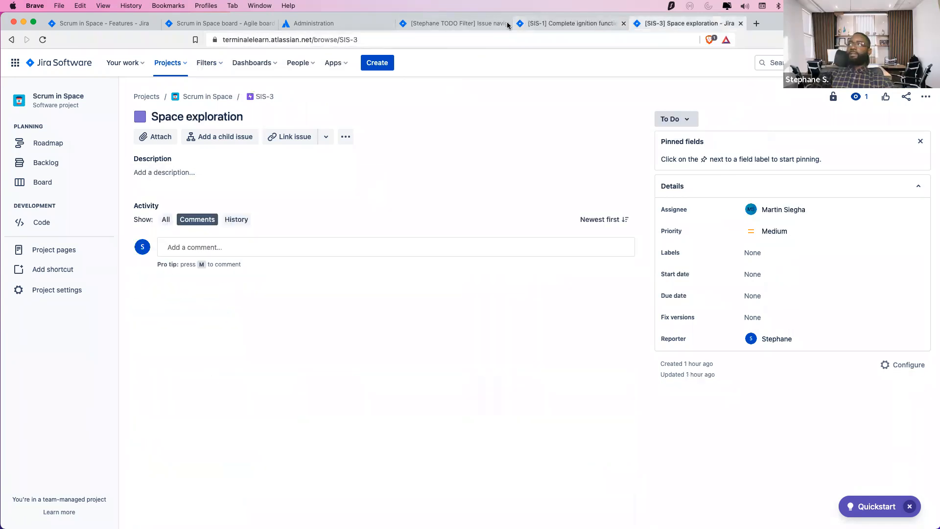
click(118, 28)
click(192, 21)
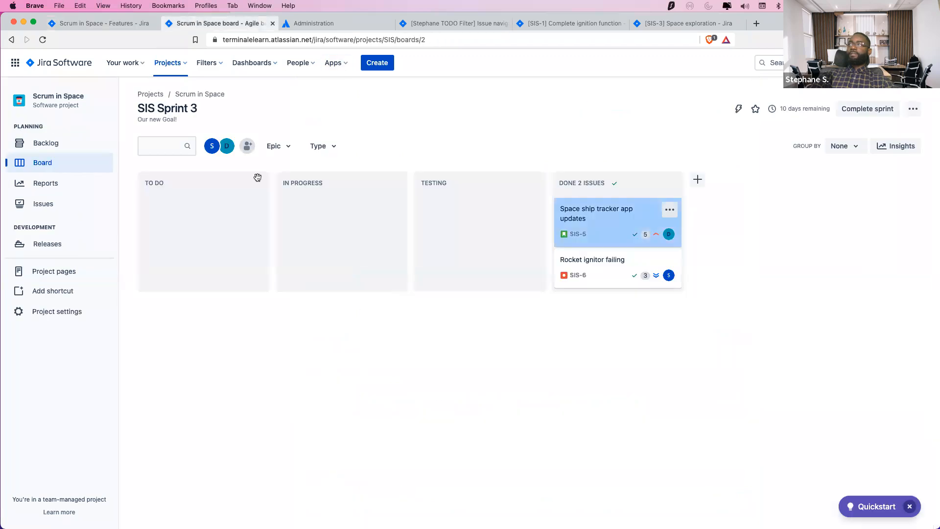